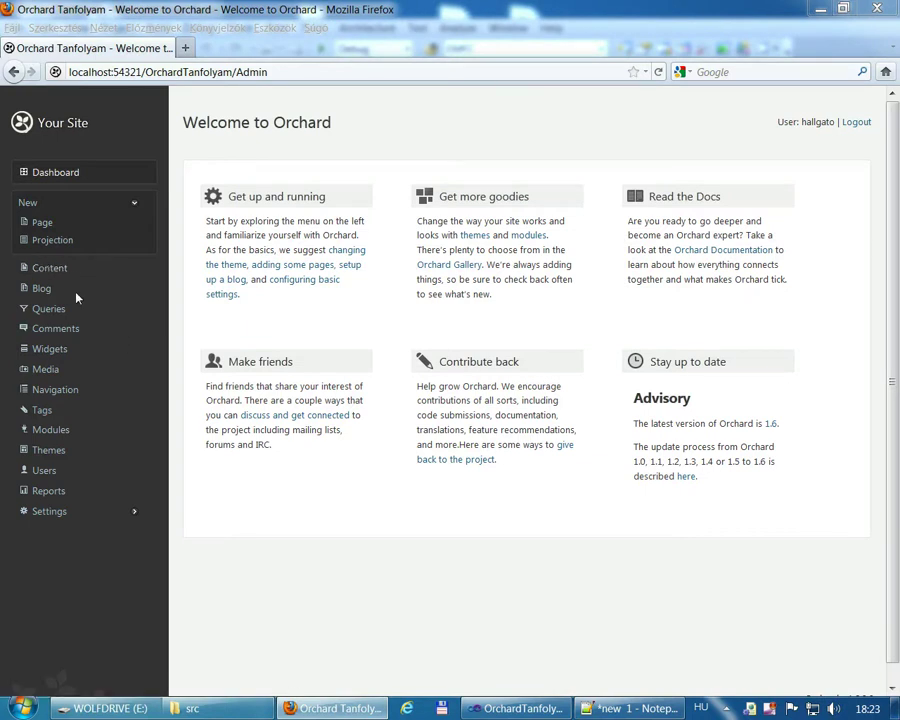
Open the Manage Content list, which shows the published 'Welcome to Orchard!' page
left_click(50, 269)
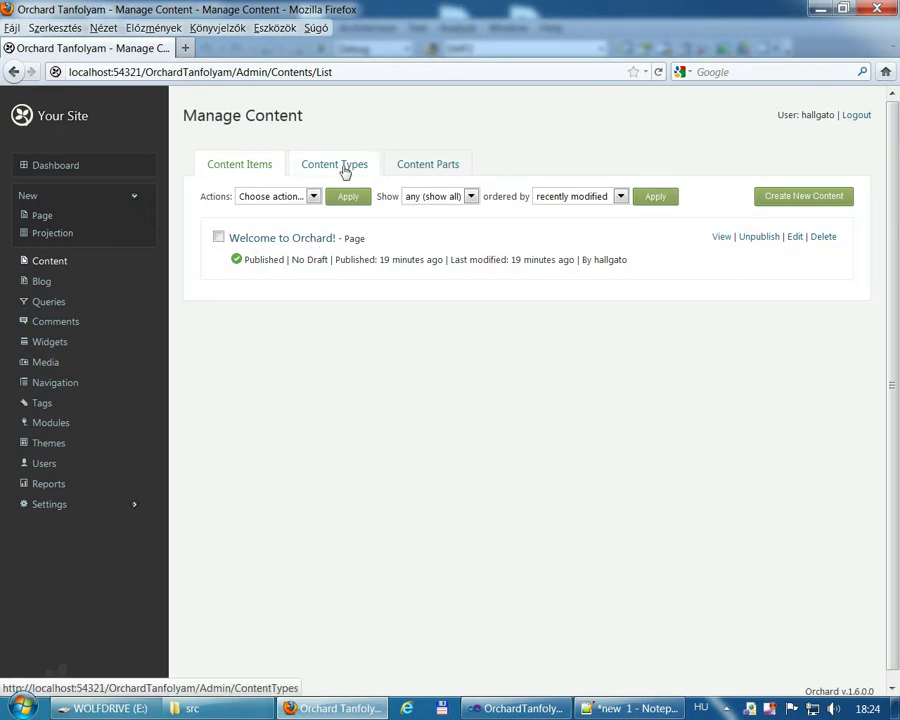
Open the Page content type's edit page and expand its Body part settings
left_click(342, 170)
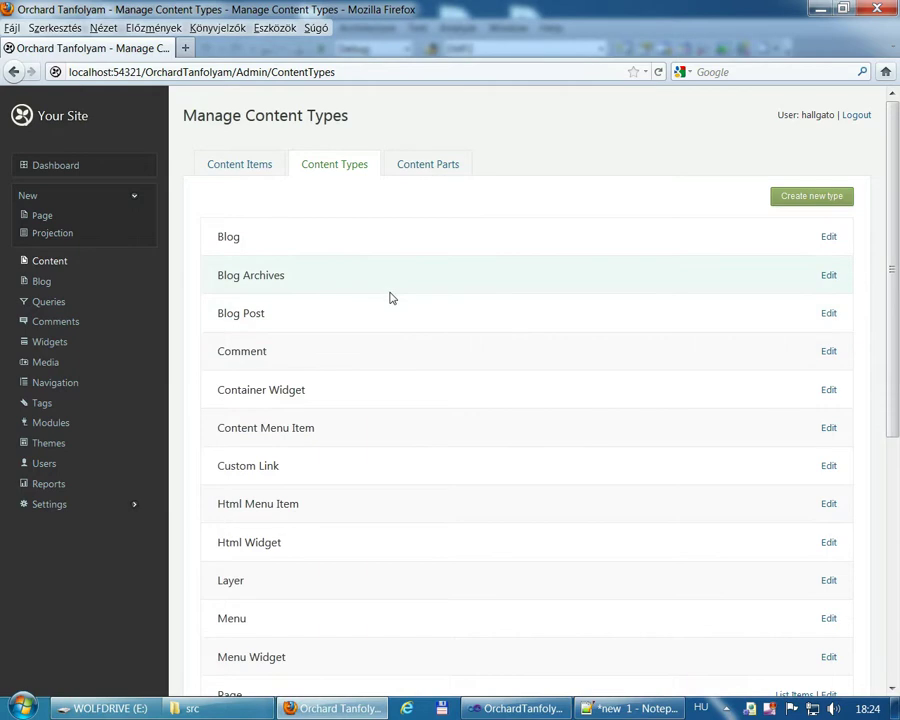
scroll(392, 298, "down", 4)
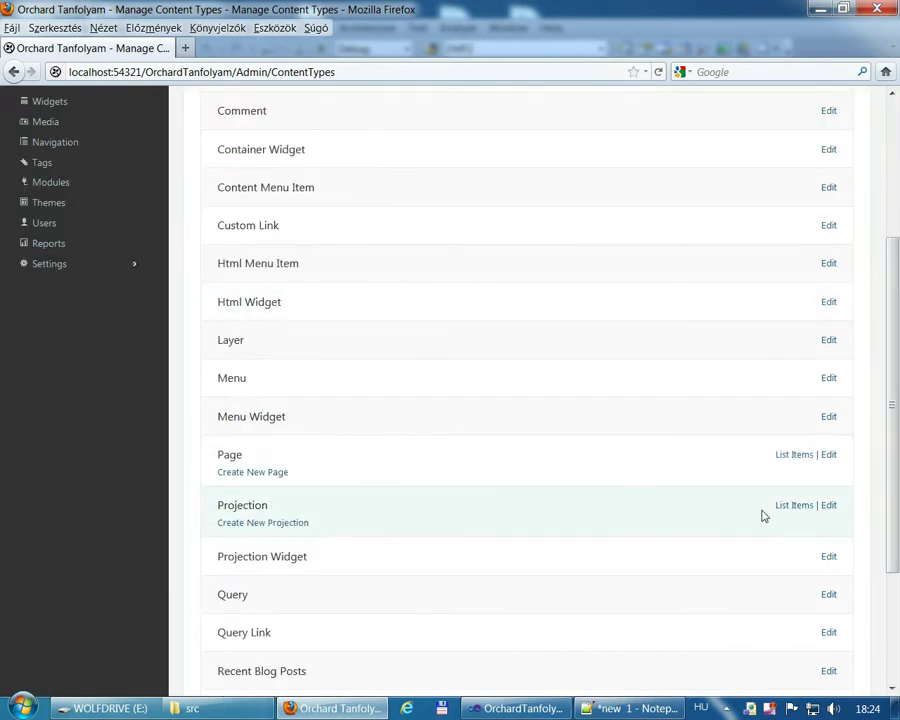
left_click(832, 458)
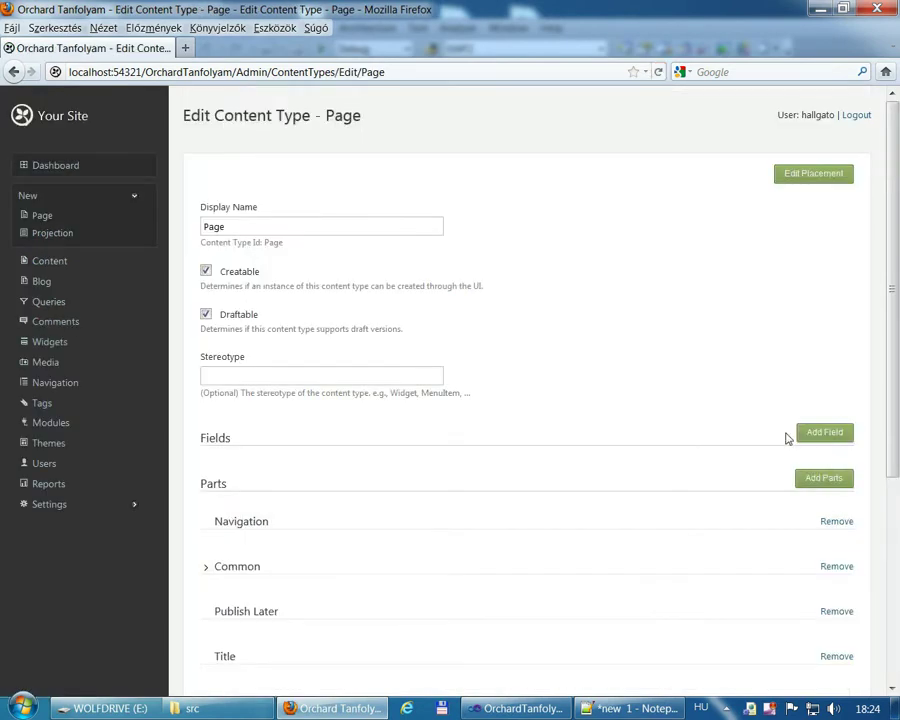
scroll(700, 340, "down", 4)
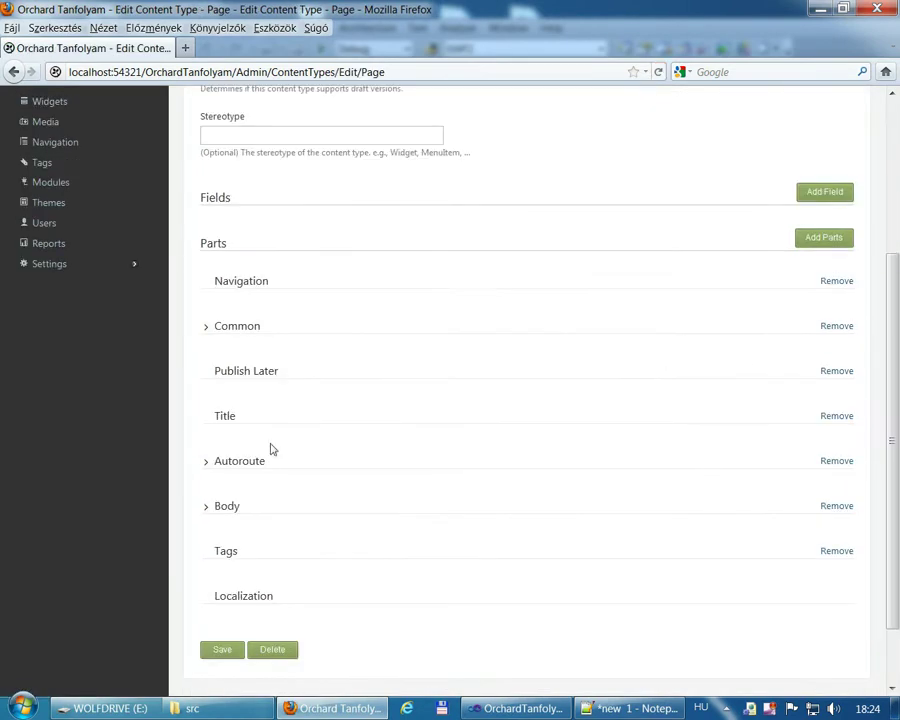
double_click(218, 423)
left_click(205, 507)
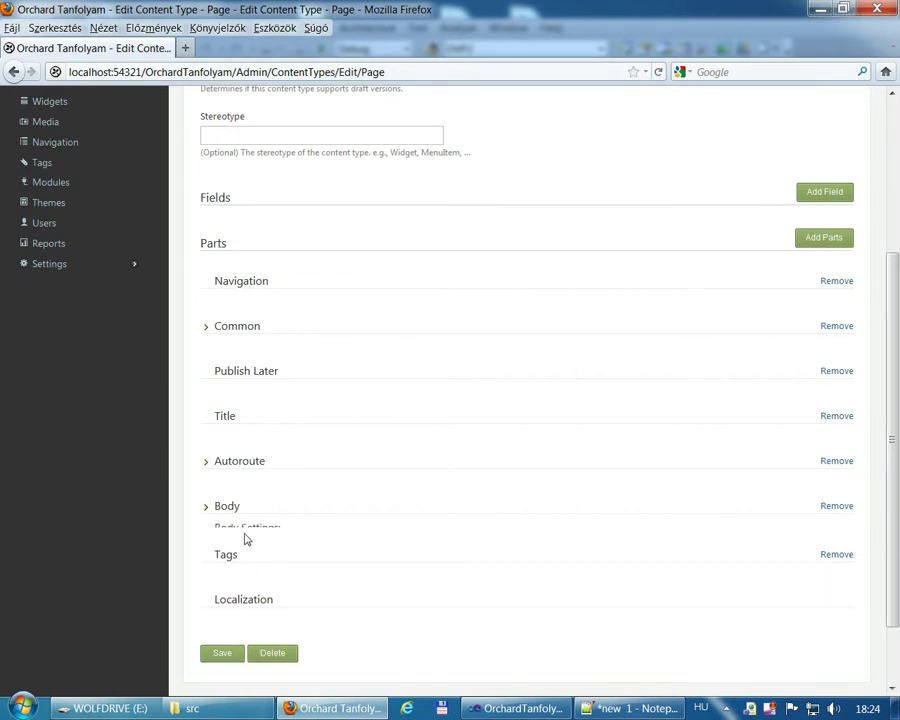
scroll(217, 500, "up", 5)
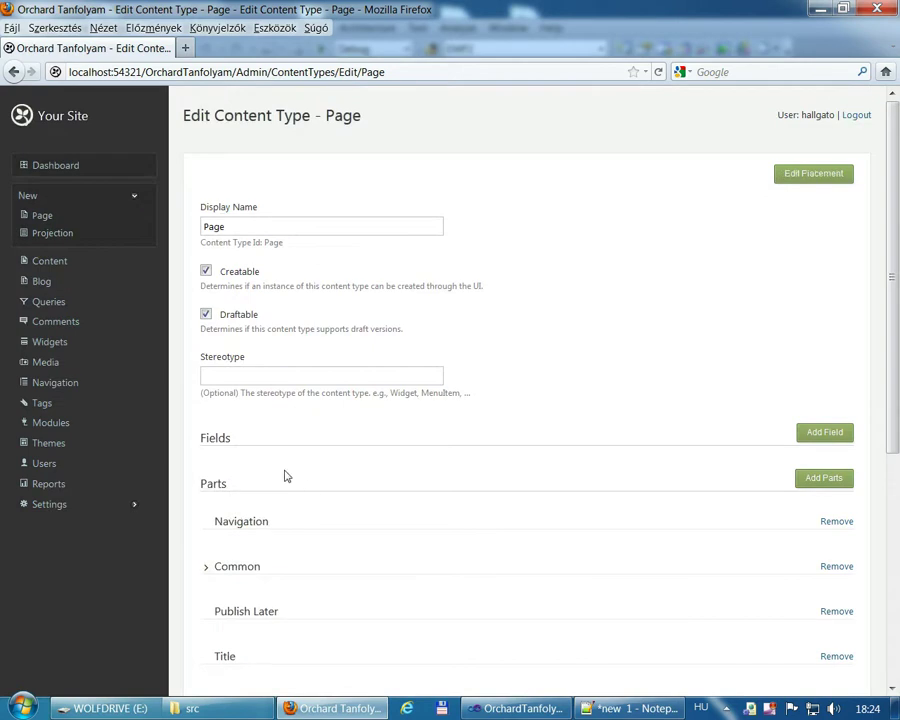
middle_click(43, 218)
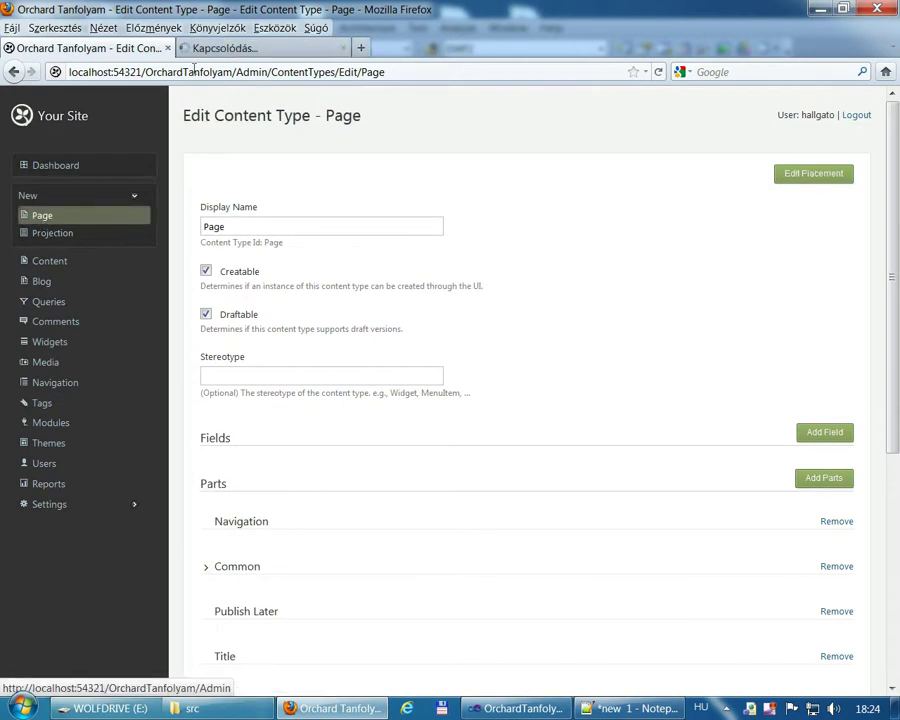
left_click(228, 50)
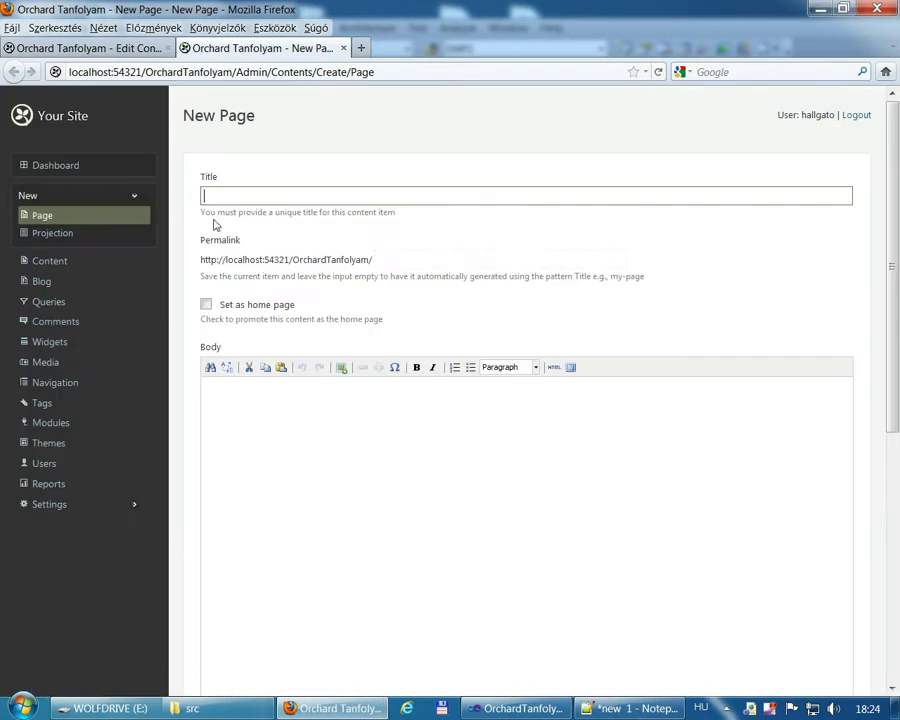
left_click_drag(203, 180, 440, 223)
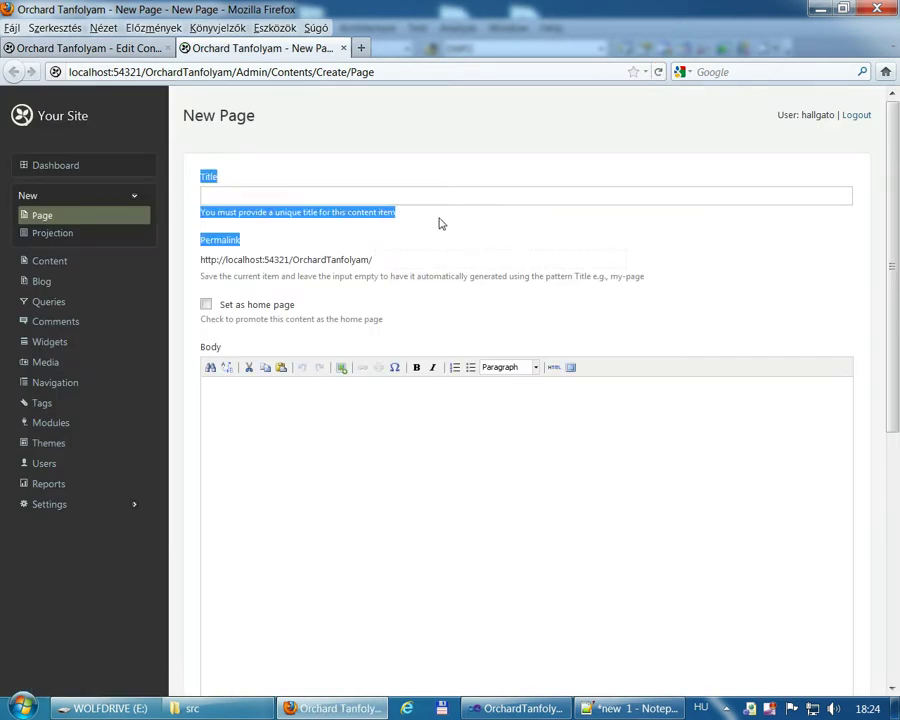
scroll(287, 273, "down", 3)
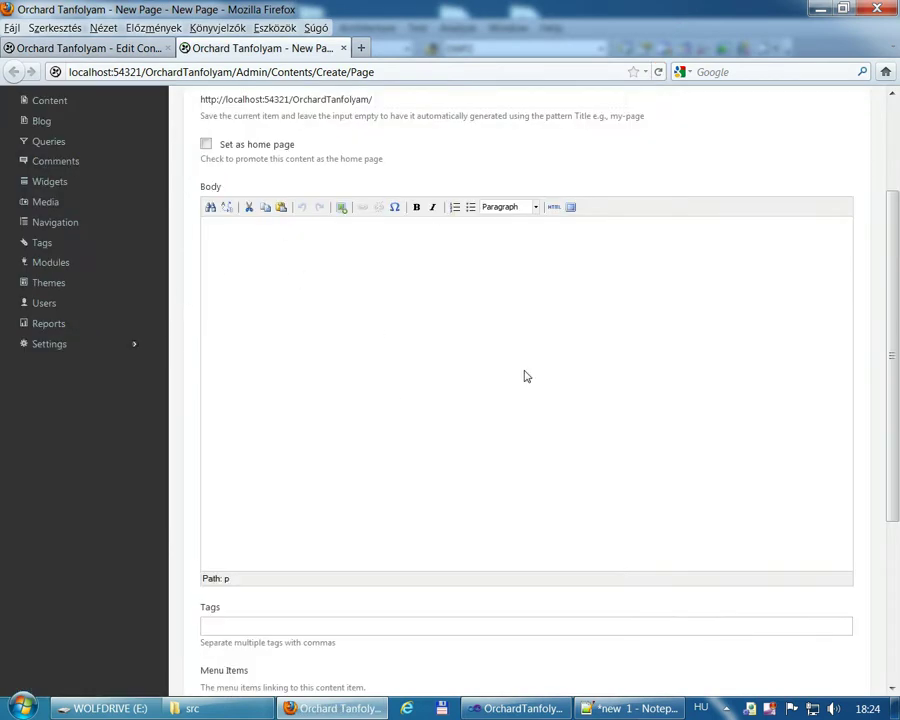
left_click(340, 302)
scroll(303, 308, "up", 3)
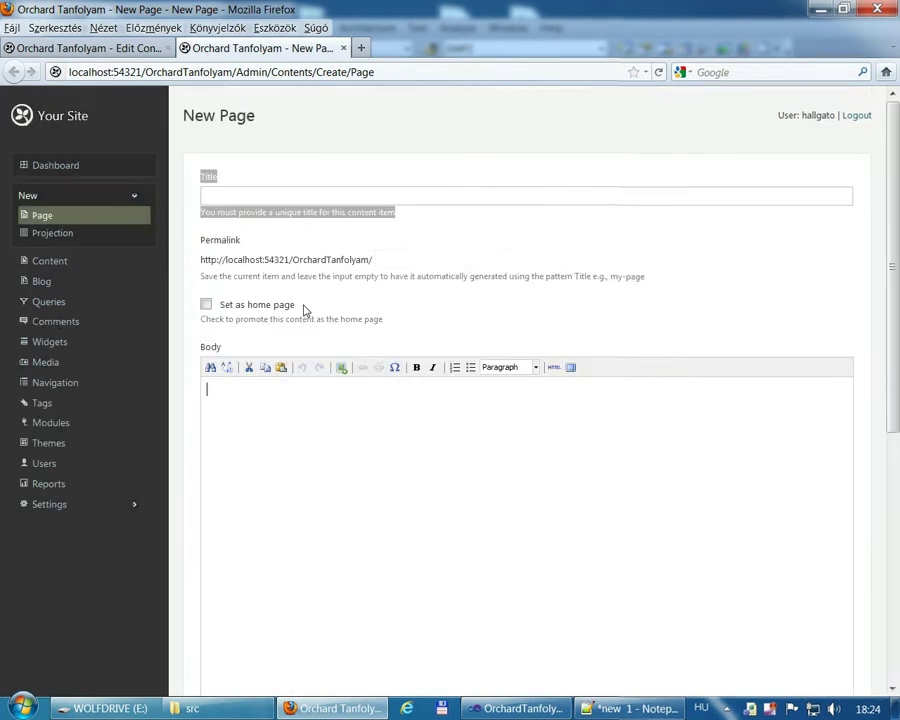
left_click(416, 167)
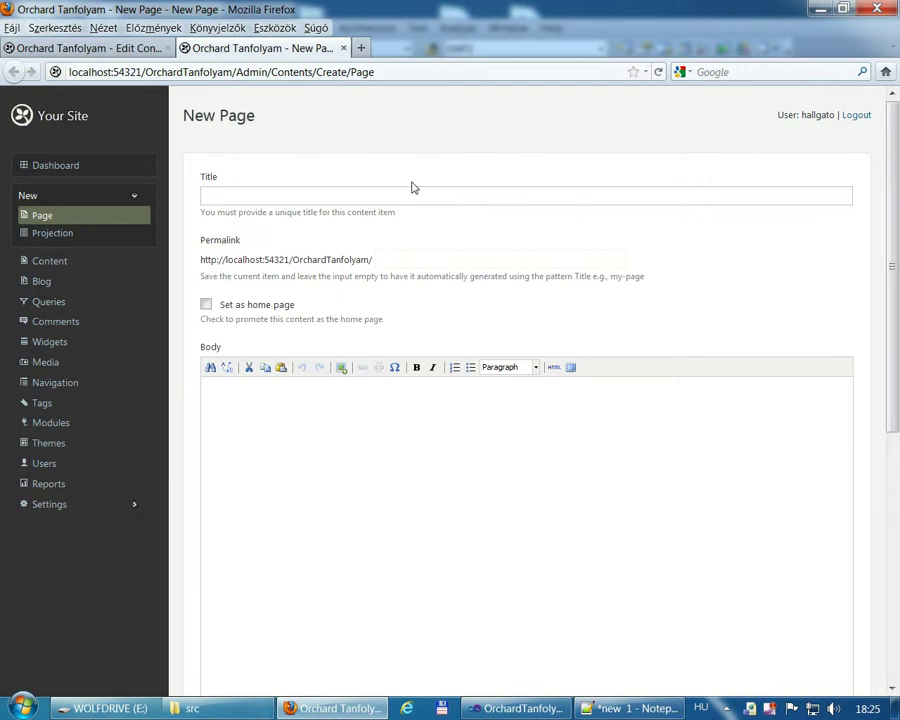
left_click_drag(202, 182, 243, 183)
left_click(288, 200)
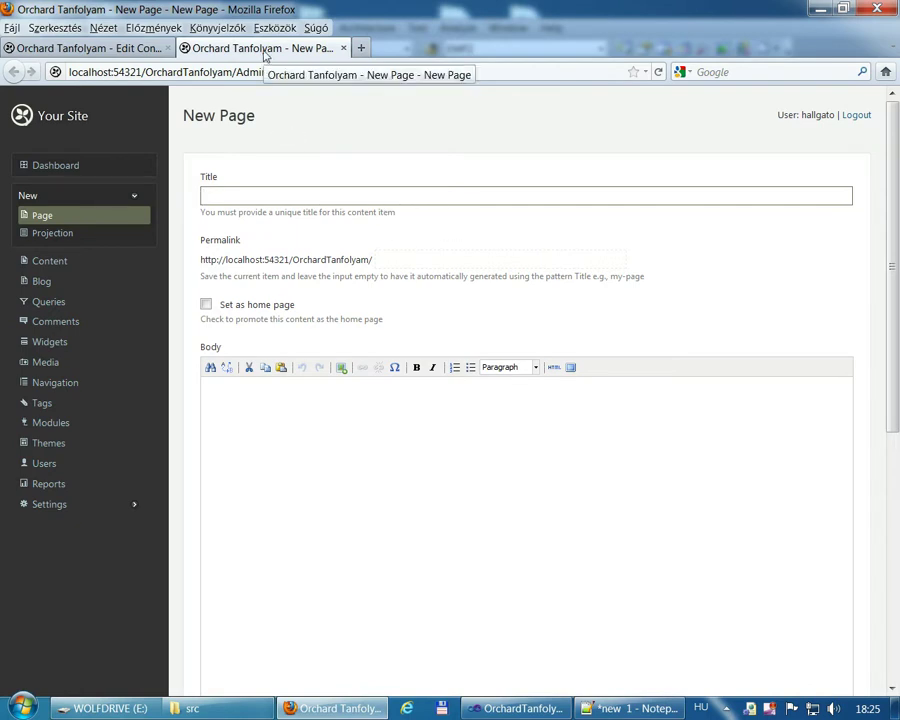
left_click(343, 48)
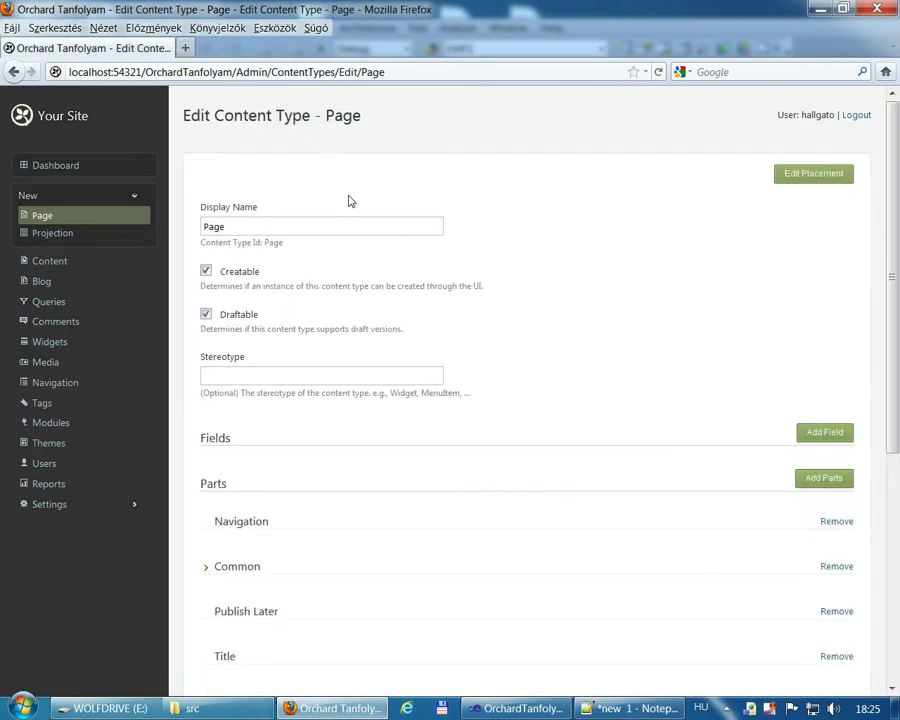
Create a new content type with display name Person
left_click(15, 72)
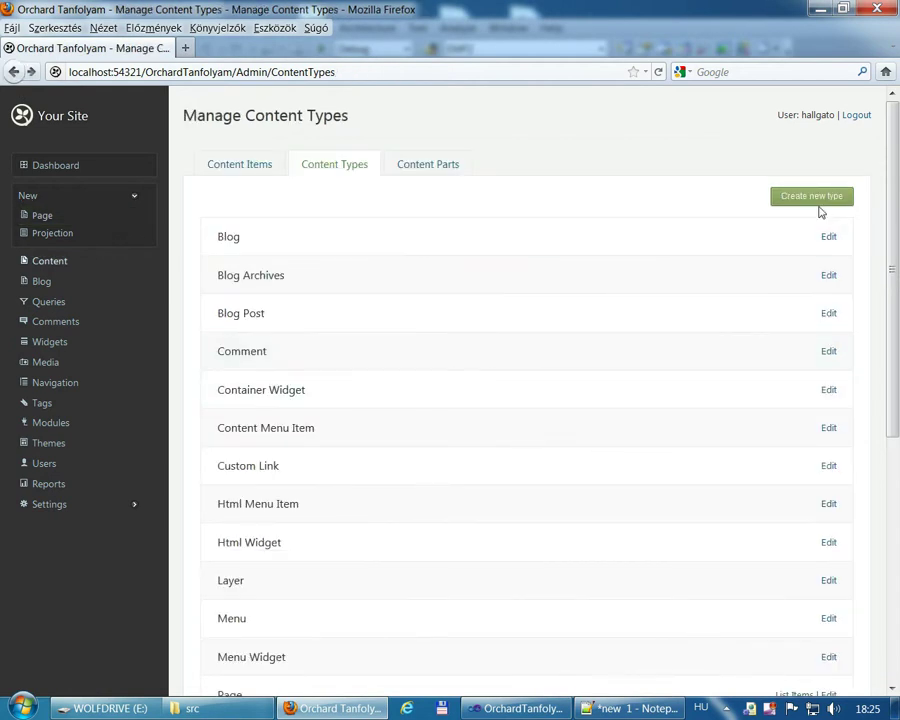
left_click(819, 206)
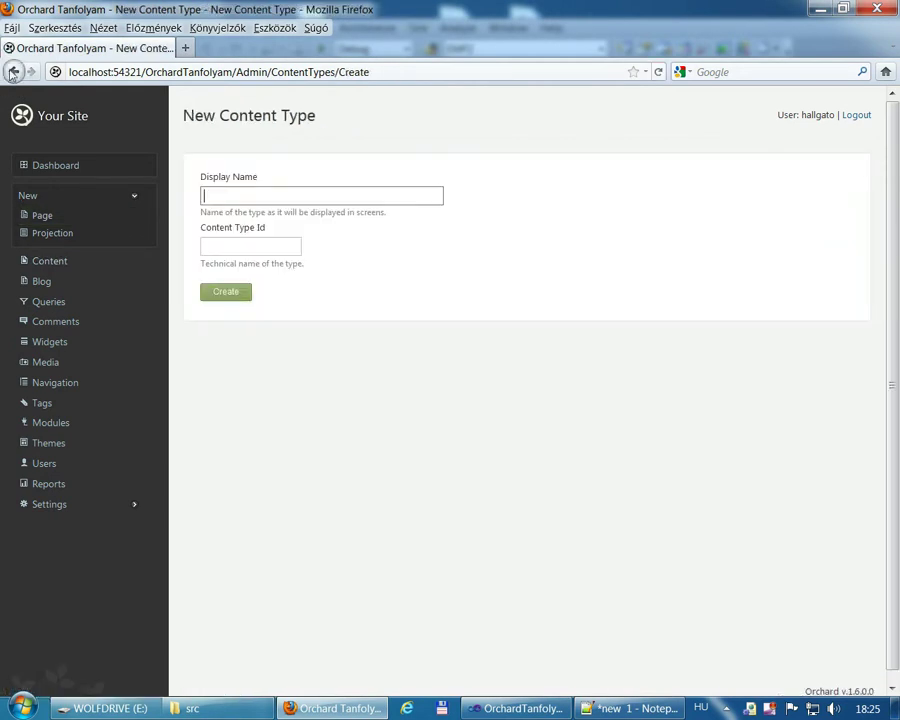
key("alt+Left")
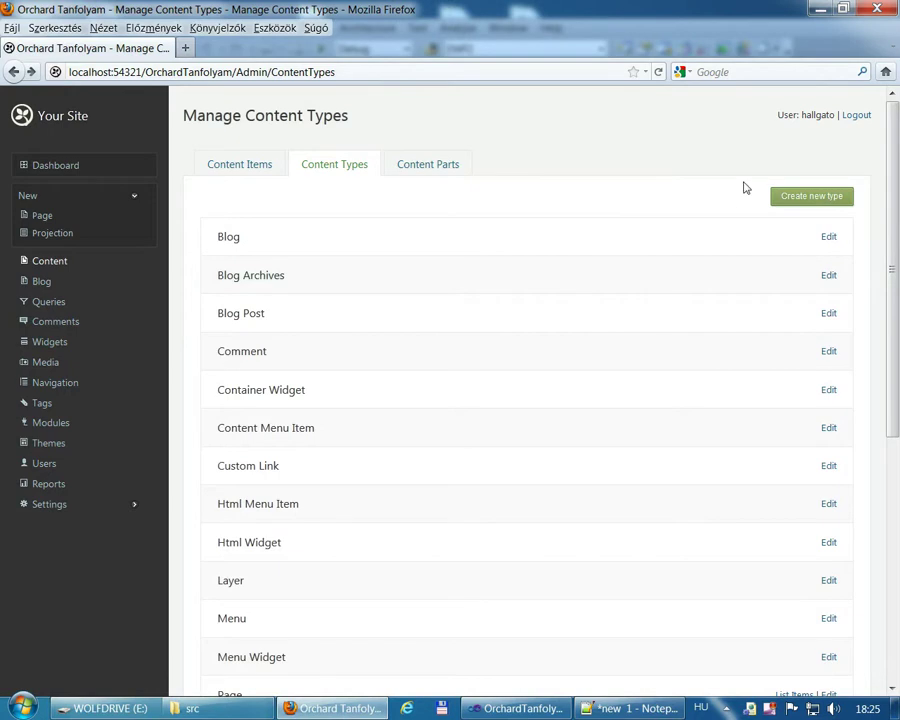
left_click(811, 205)
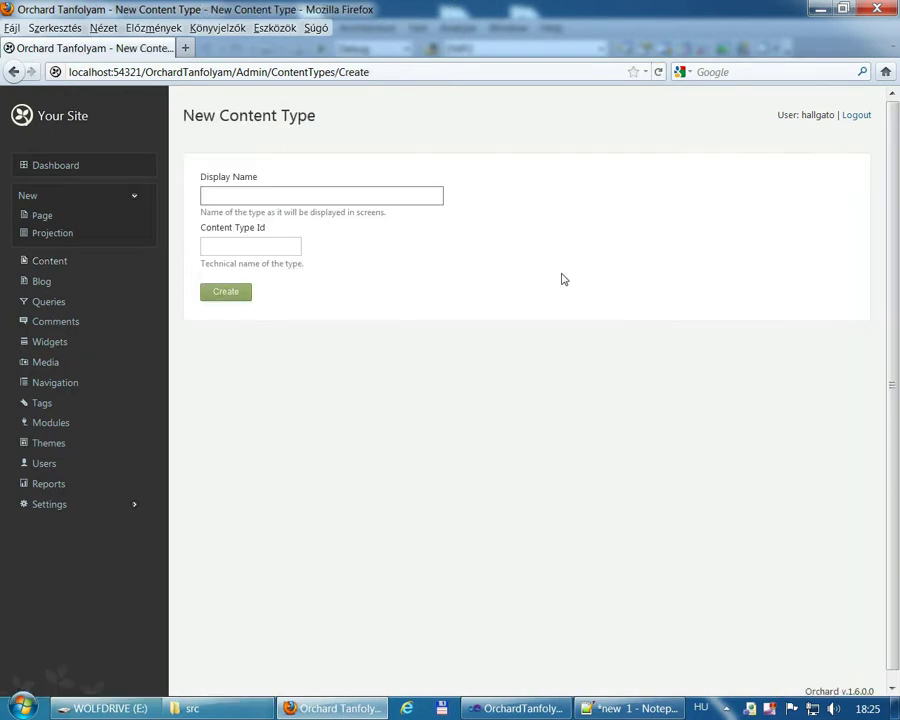
type("Person")
type("kdkfd")
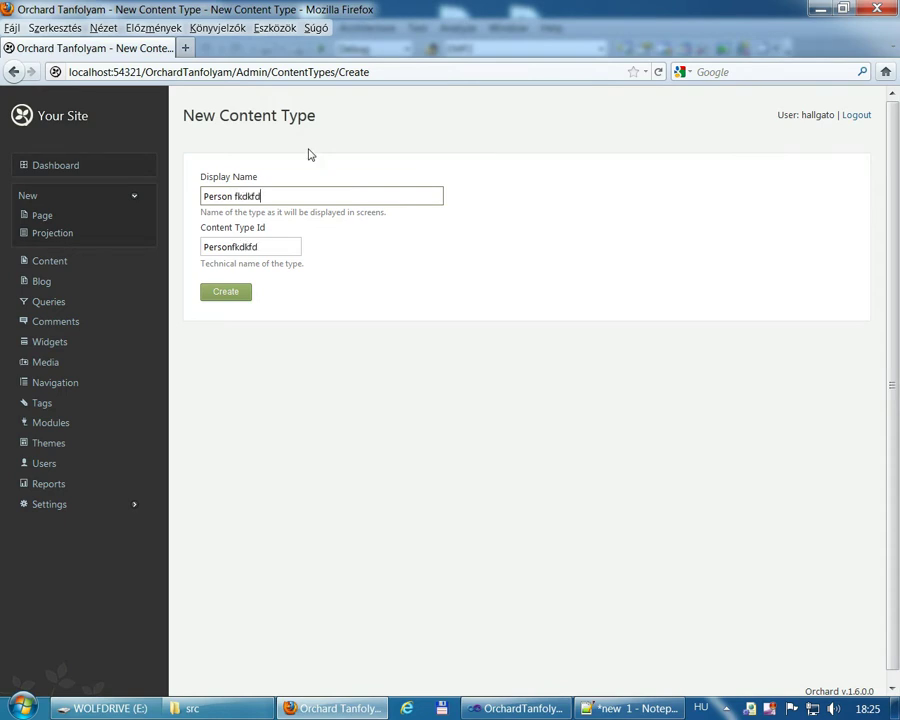
key("BackSpace")
key("BackSpace")
key("BackSpace")
key("Return")
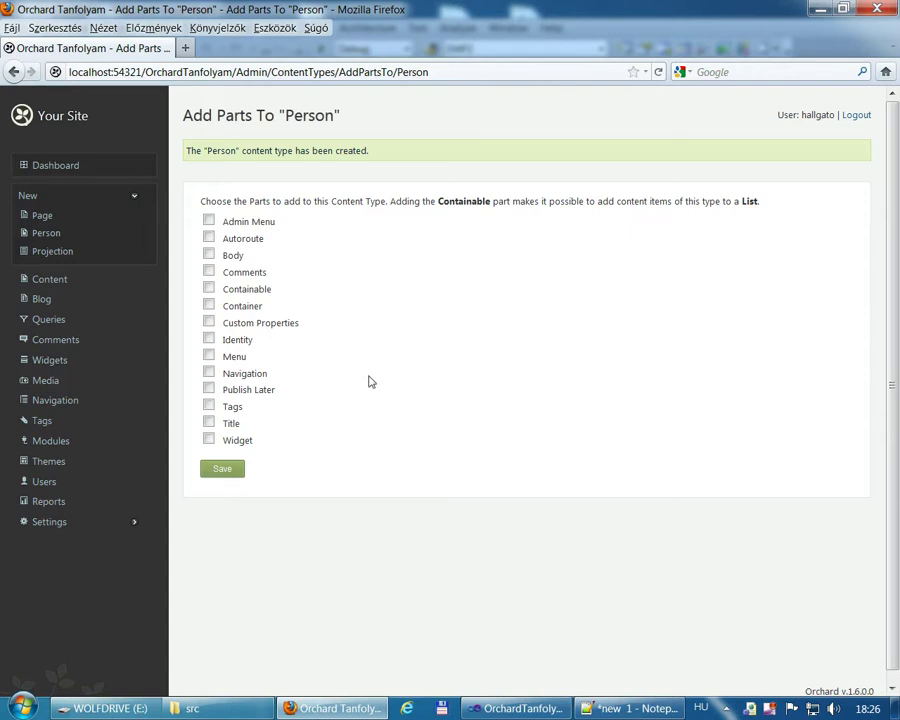
Add the Title part to the Person content type
left_click(230, 435)
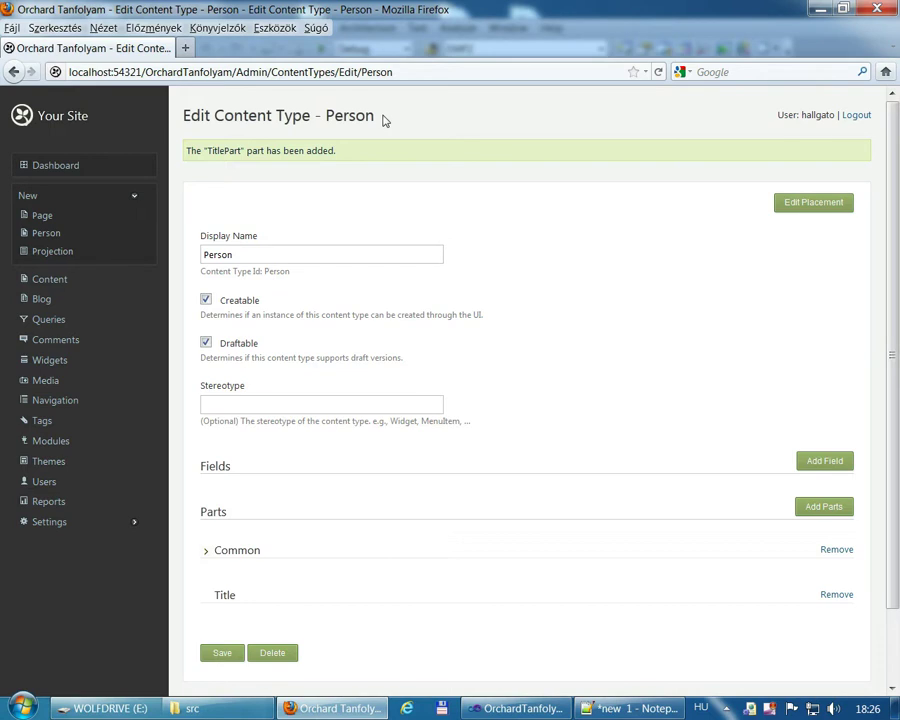
Add a Text Field named 'Személyi szám' to the Person content type
left_click(828, 467)
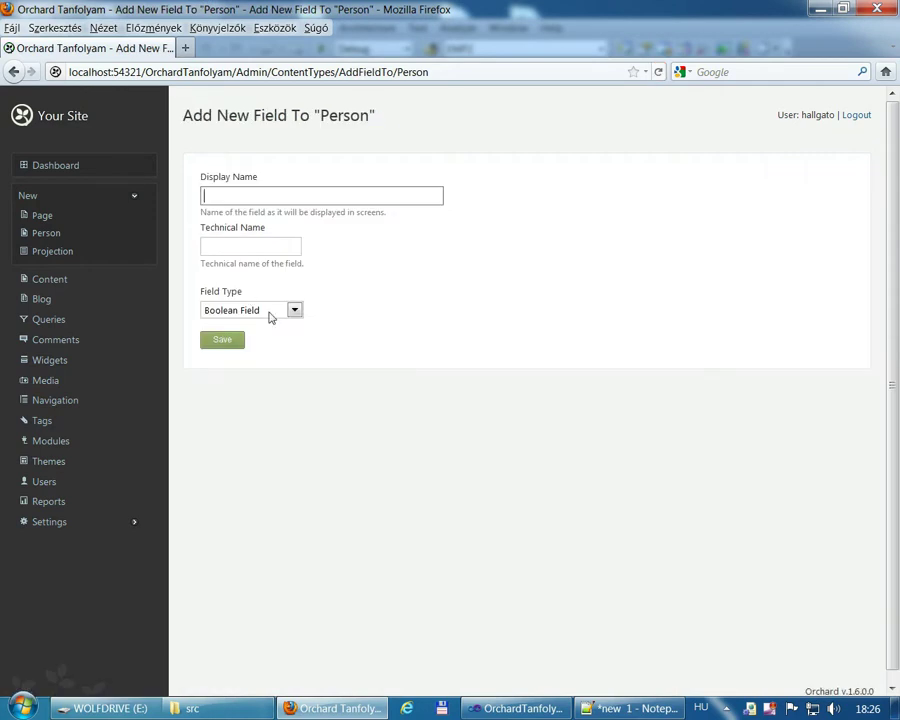
left_click(271, 313)
left_click(272, 433)
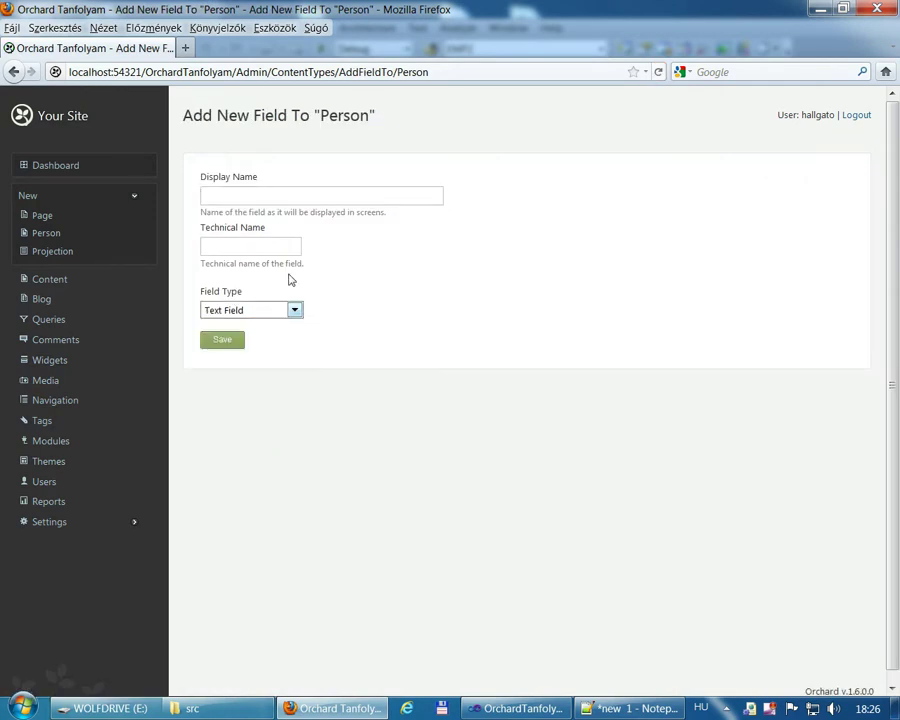
left_click(292, 311)
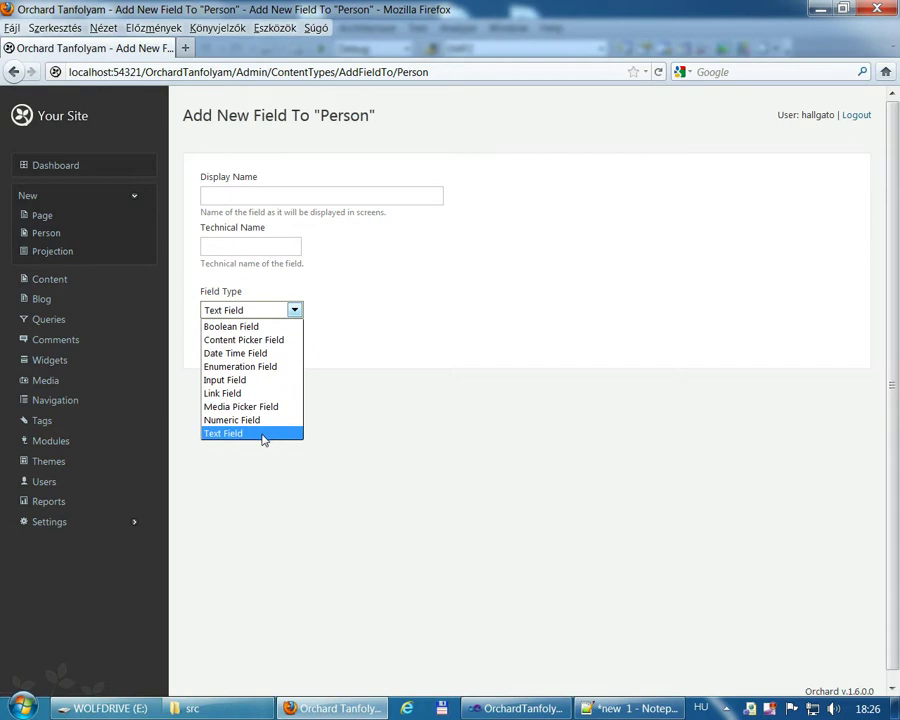
left_click(262, 436)
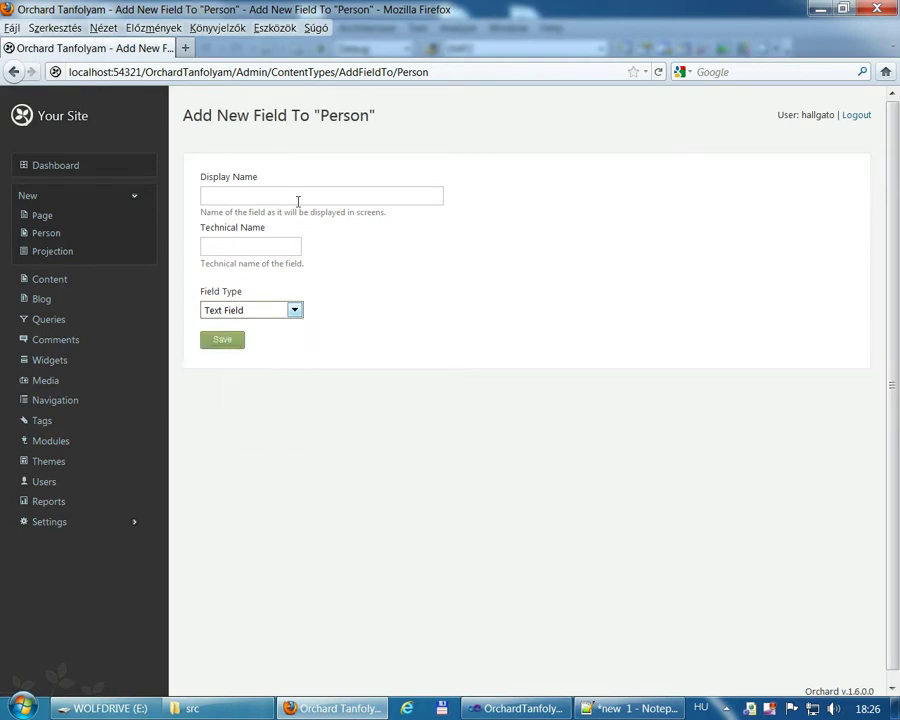
left_click(300, 198)
type("Személyi szám")
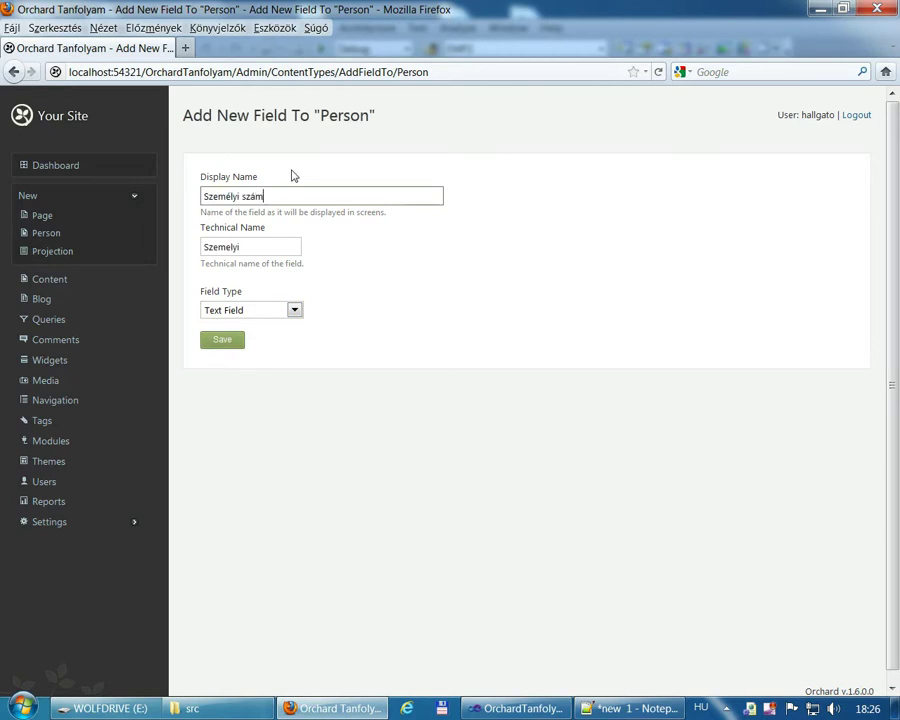
key("Return")
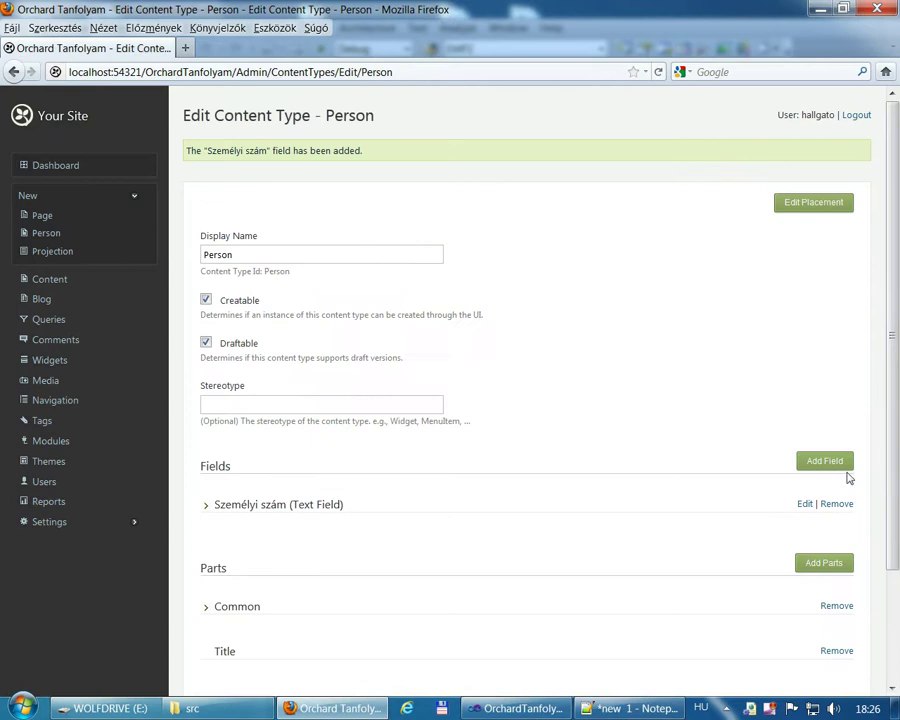
left_click(818, 460)
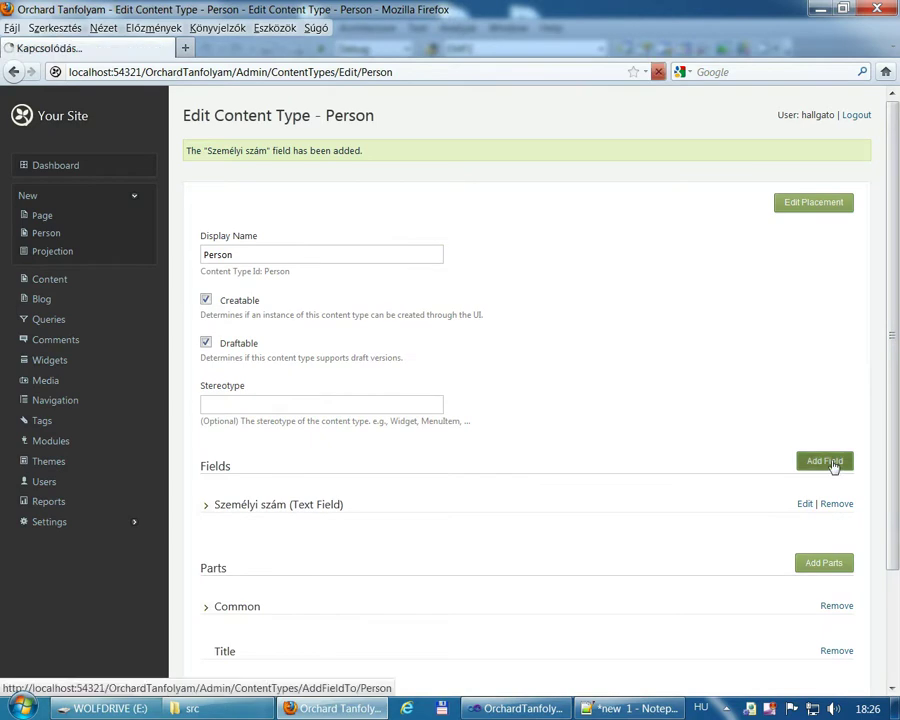
Add an Enumeration Field named 'Nem' to the Person content type
left_click(294, 310)
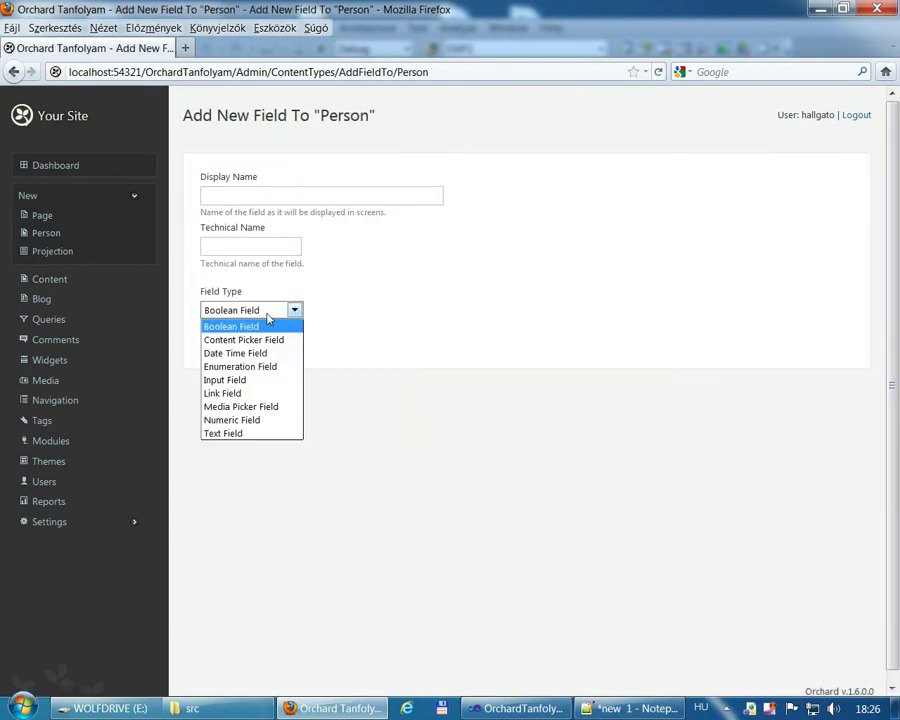
left_click(295, 367)
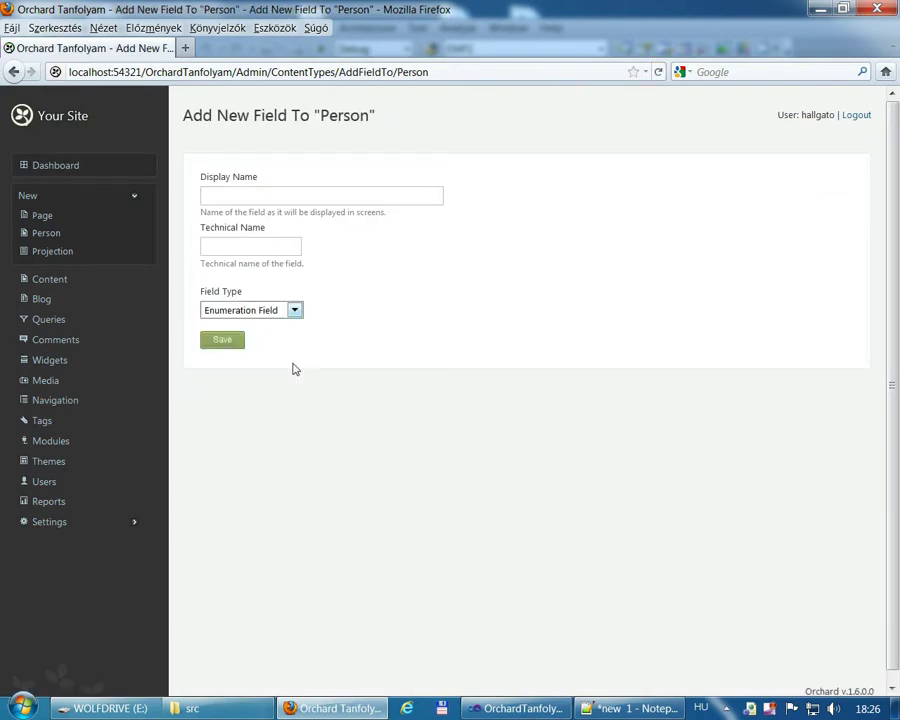
left_click(333, 192)
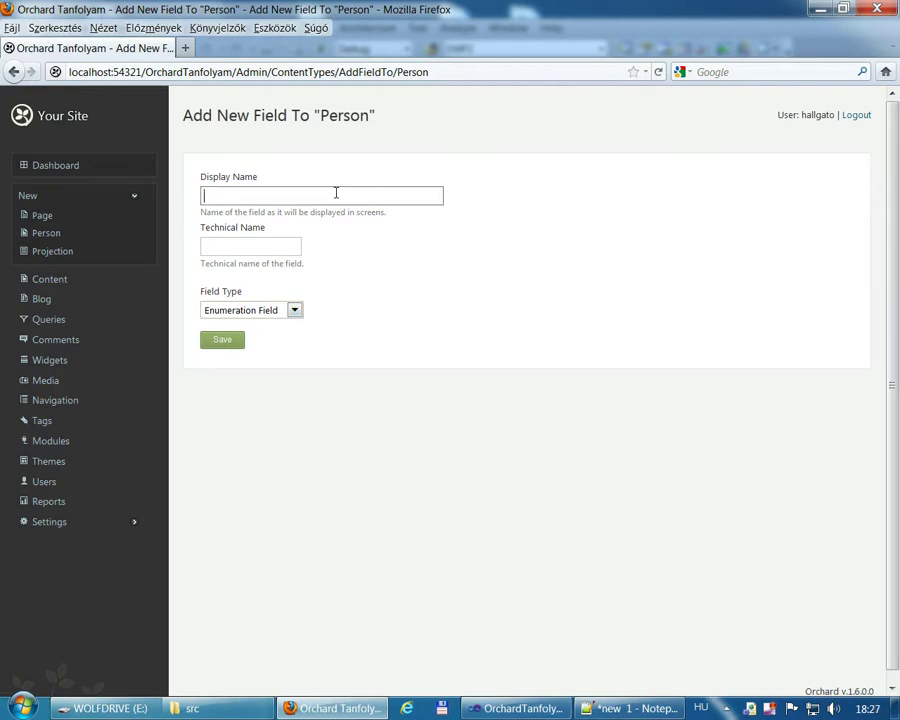
type("Nem")
key("Return")
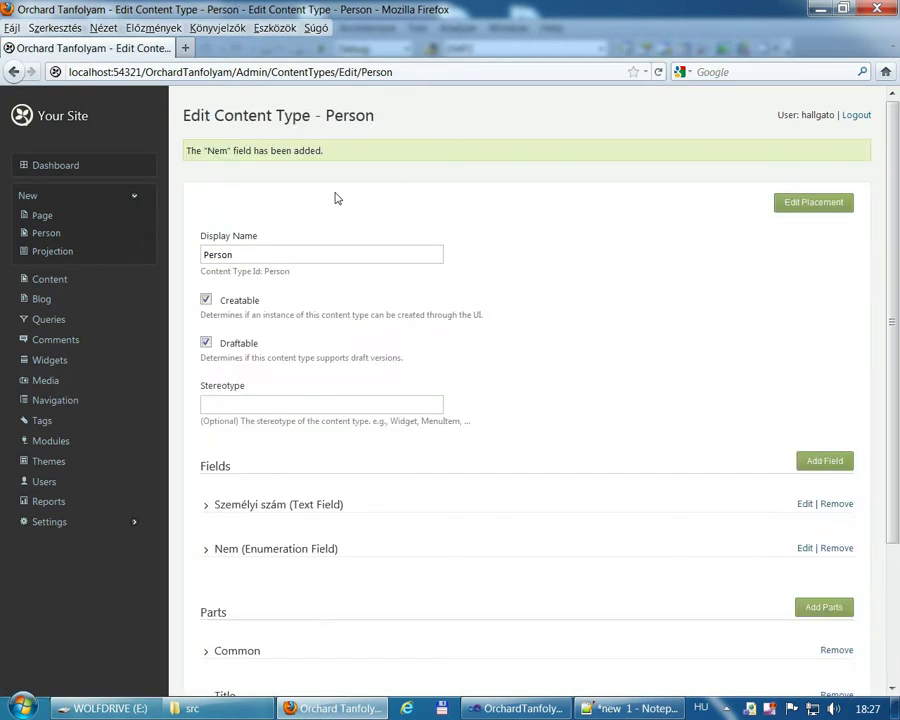
Expand the Nem field's settings to reach its options
scroll(343, 237, "down", 3)
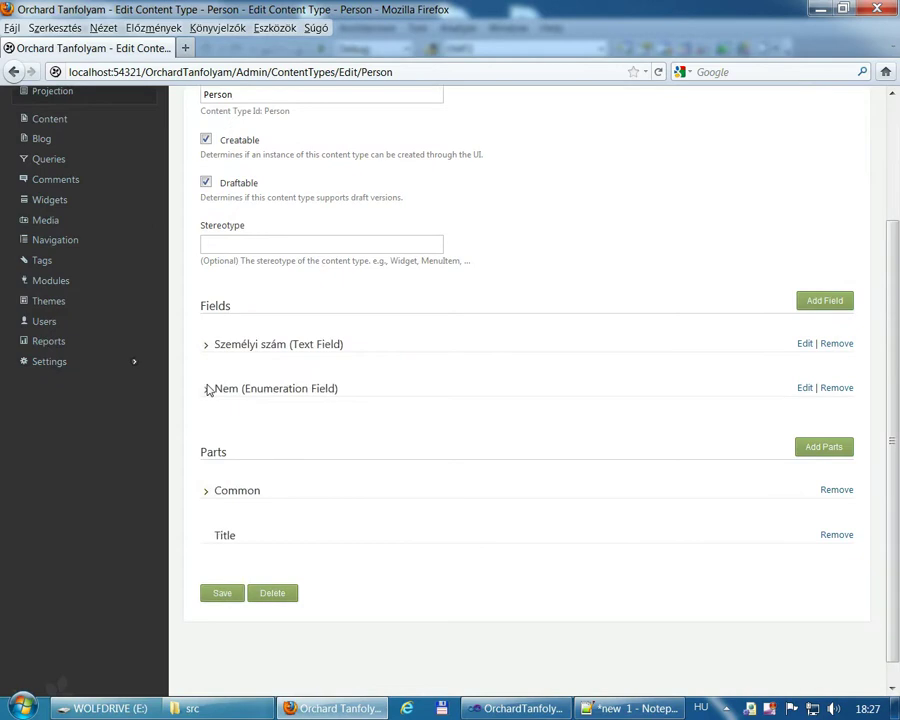
left_click(207, 392)
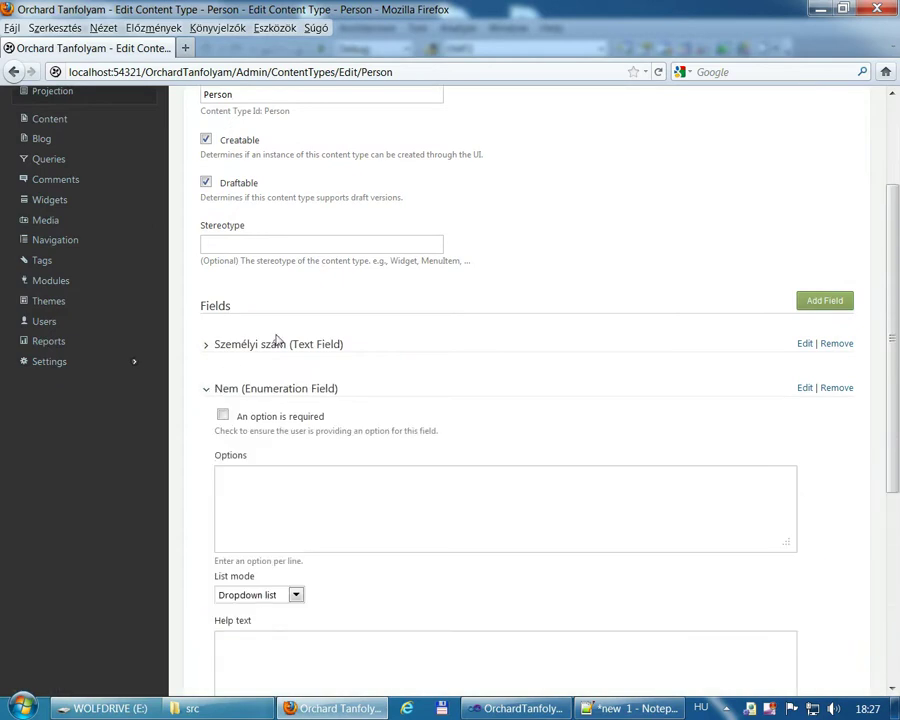
scroll(279, 340, "down", 2)
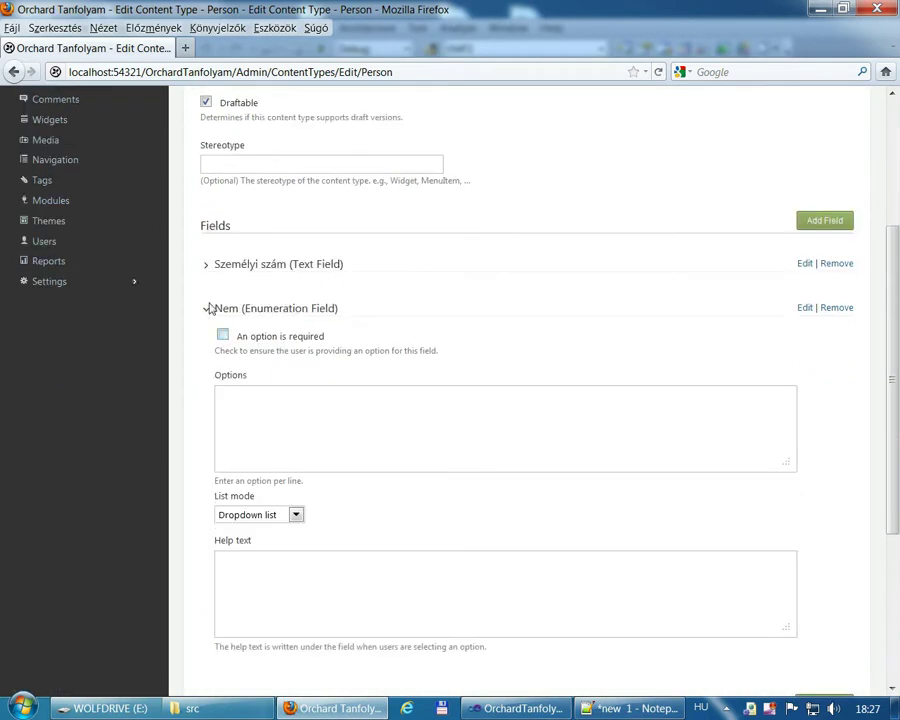
scroll(400, 272, "up", 2)
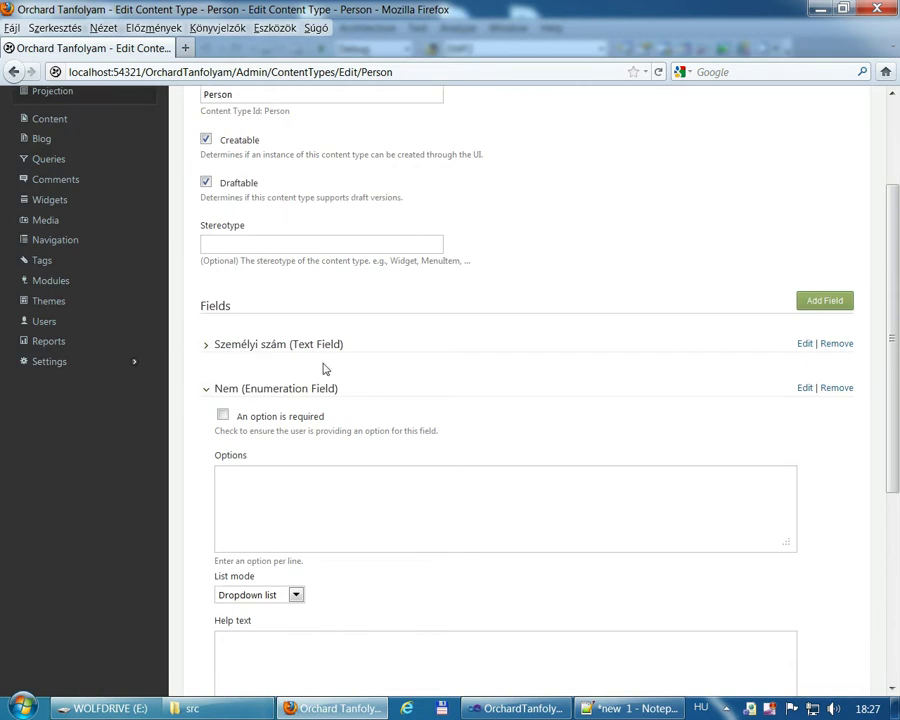
scroll(323, 369, "up", 4)
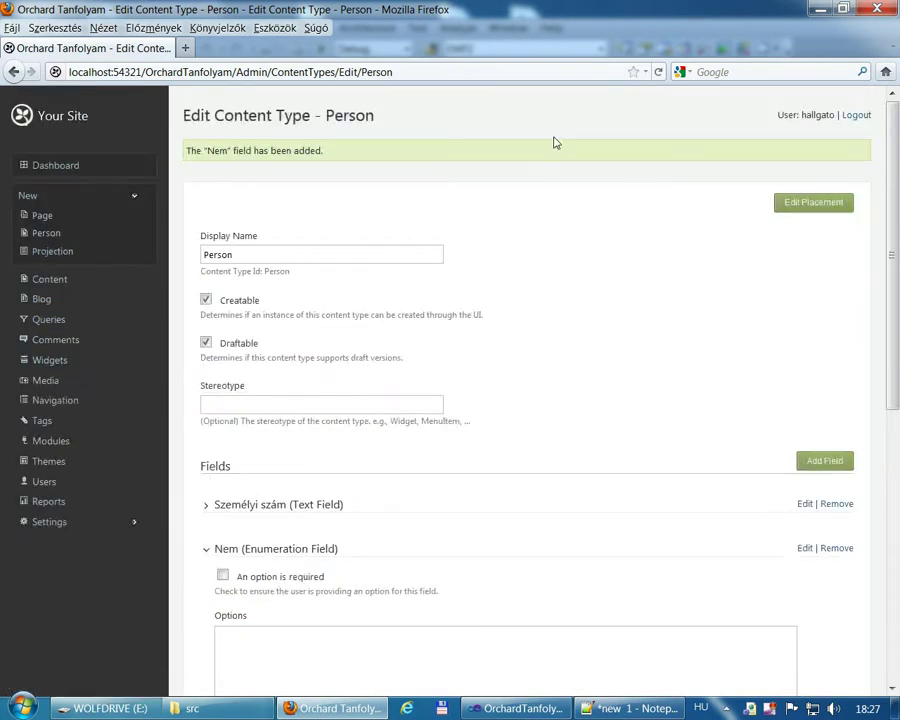
left_click(209, 553)
scroll(255, 508, "down", 3)
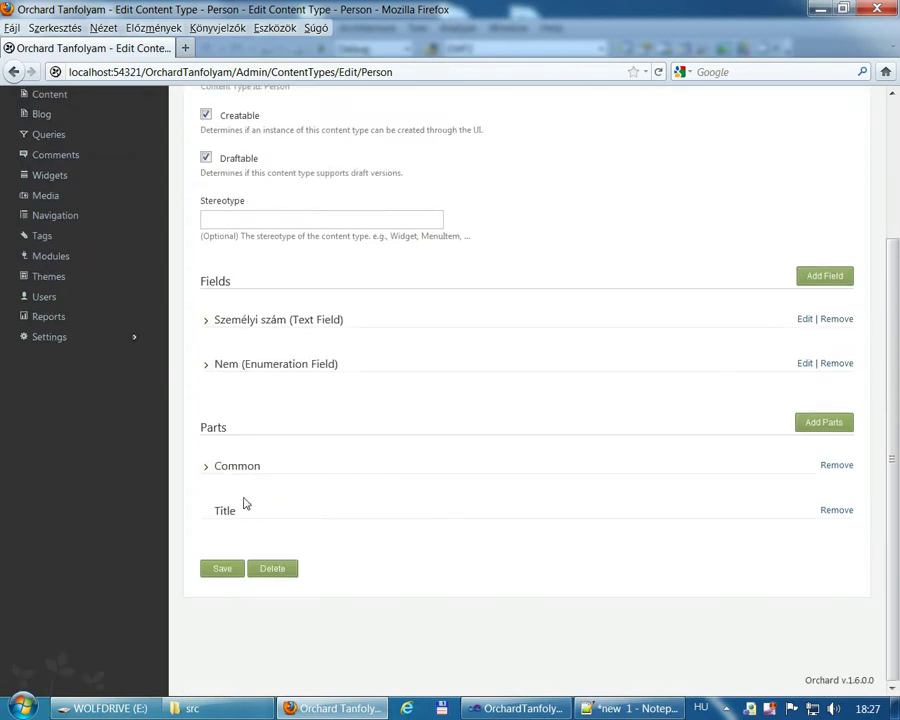
left_click(206, 467)
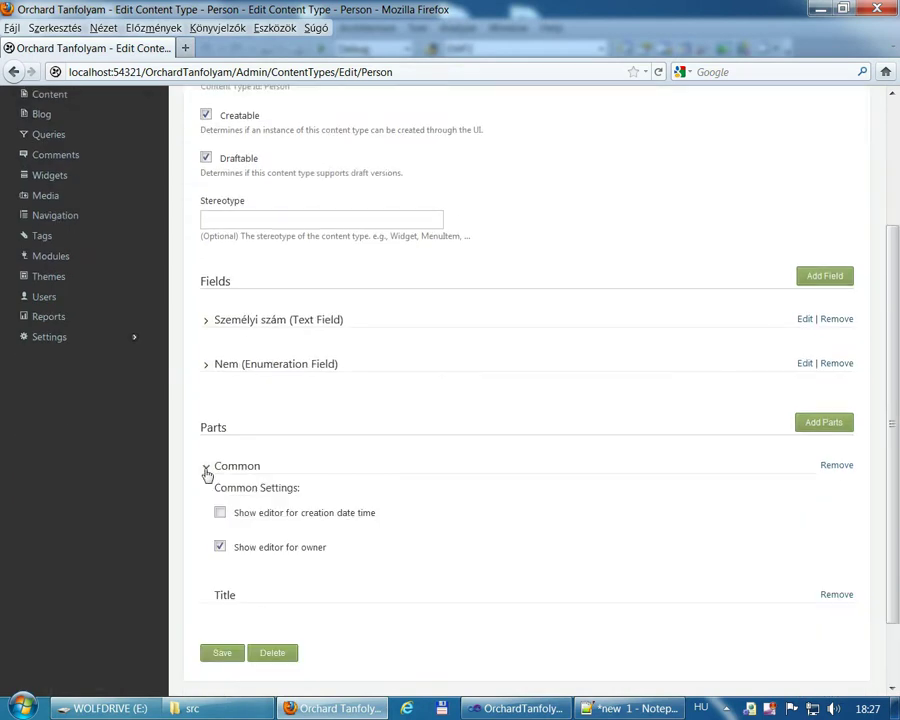
left_click(206, 366)
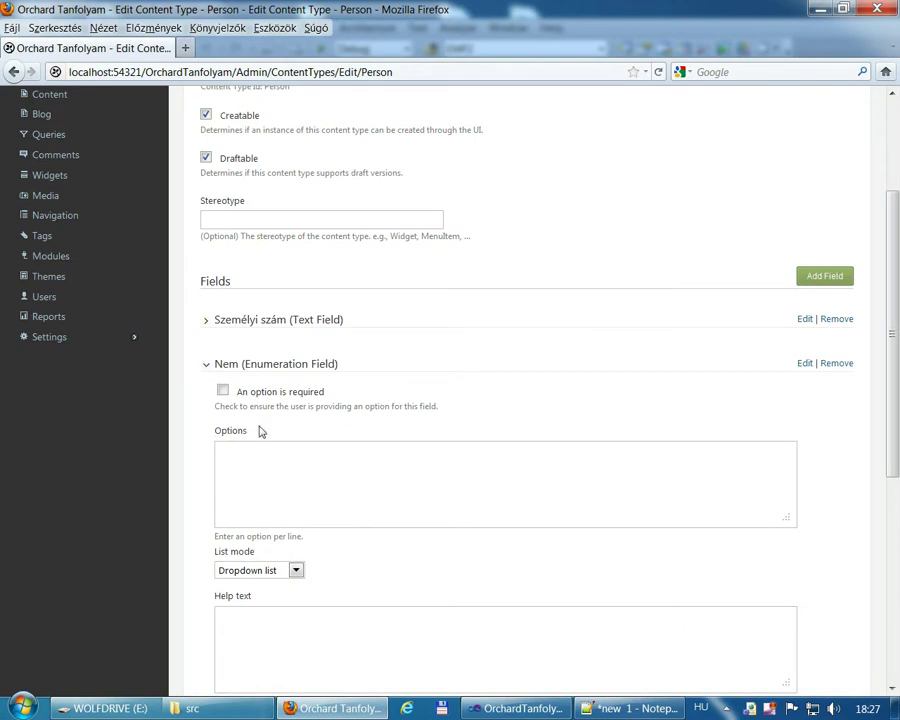
Make the Nem field required with options Férfi and Nő
left_click(222, 390)
scroll(375, 348, "down", 1)
left_click(439, 364)
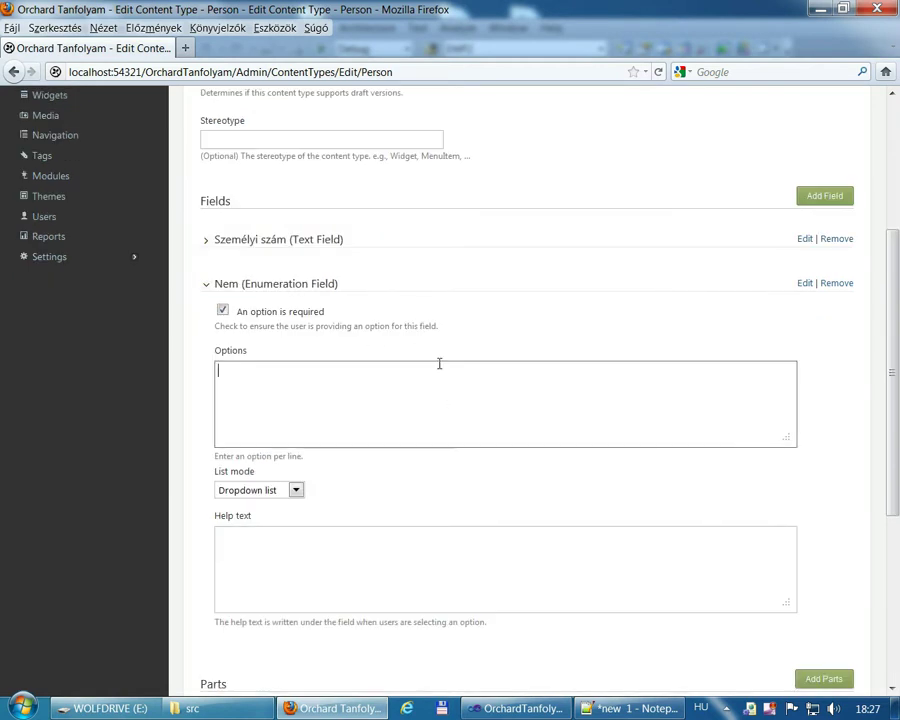
type("Férfi")
key("Return")
type("NÚ")
key("BackSpace")
type("ő")
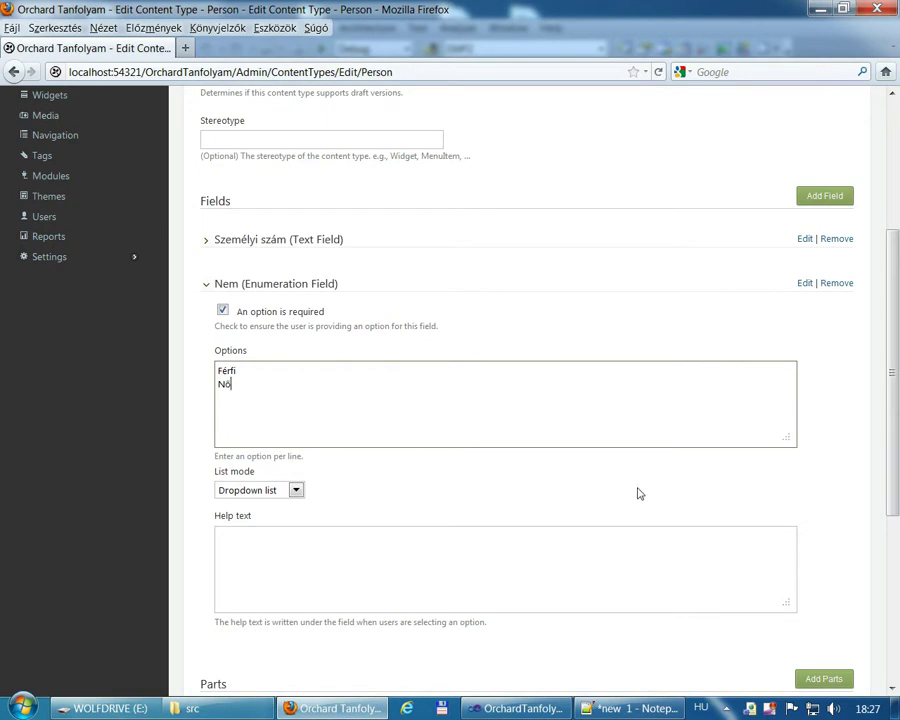
Keep Dropdown list mode, set help text 'Válassz nemet!', and save Person's settings
left_click(255, 491)
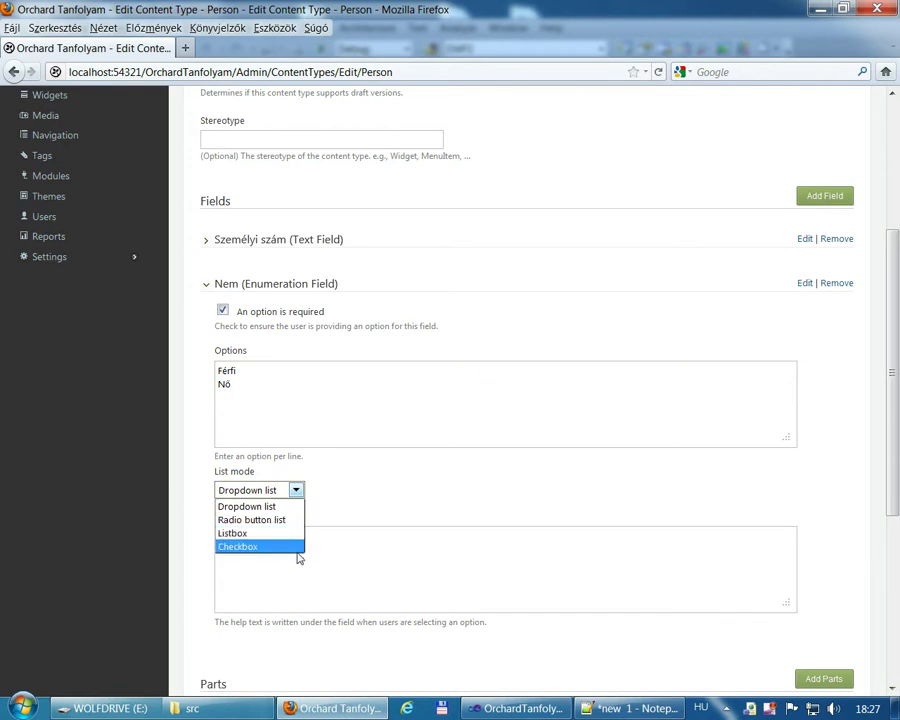
left_click(277, 508)
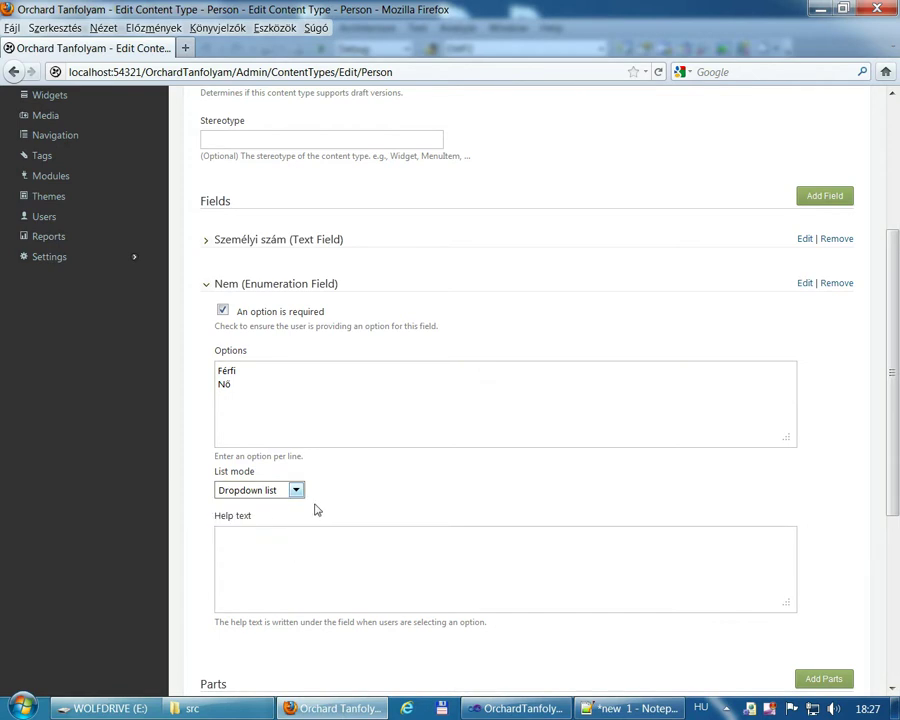
scroll(424, 440, "down", 5)
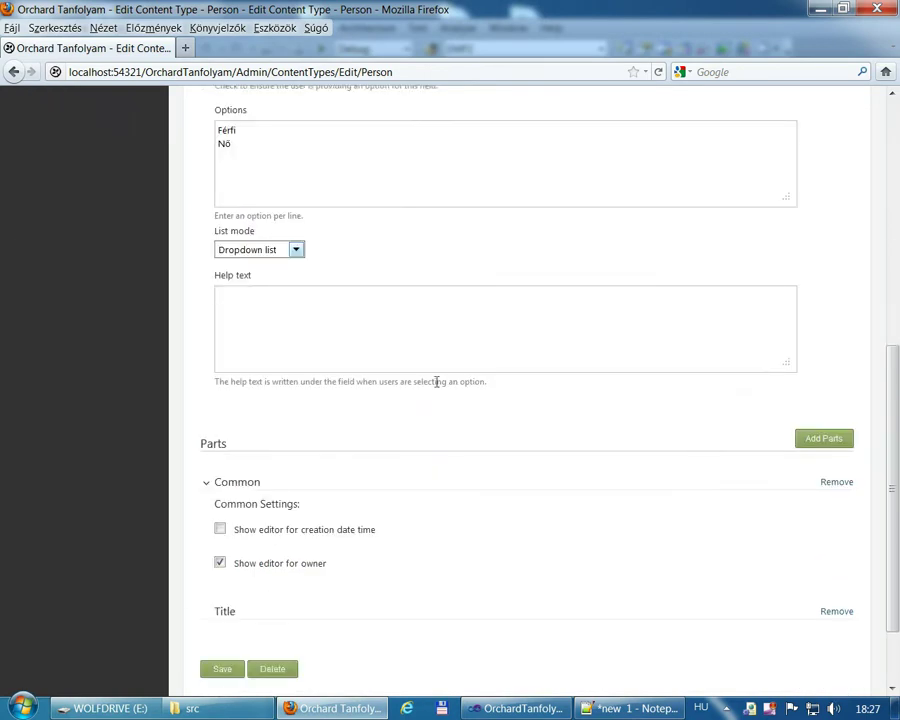
left_click(451, 332)
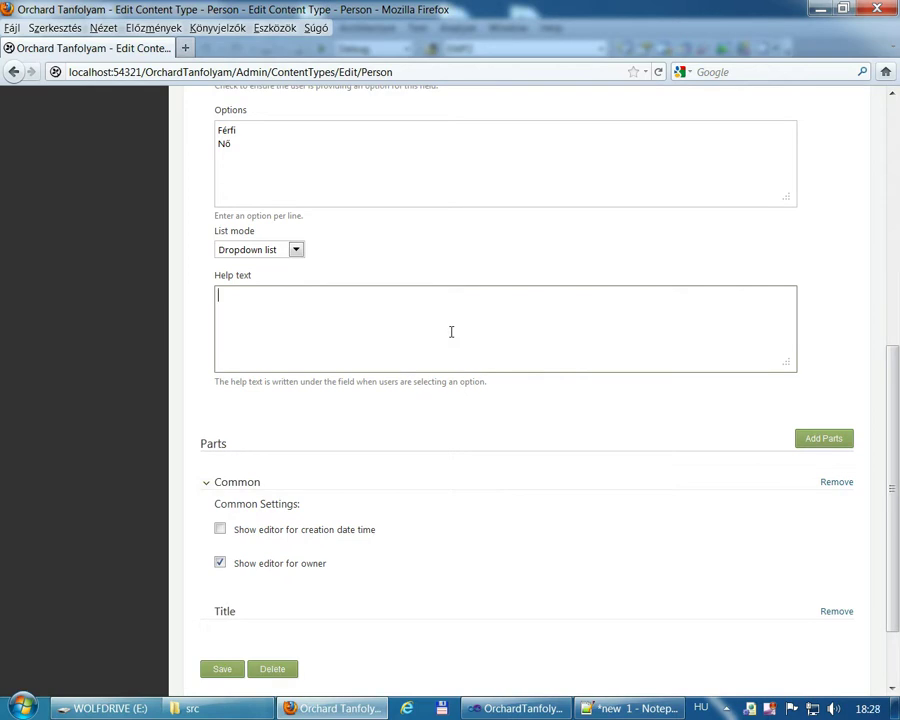
type("Válassz nemet!")
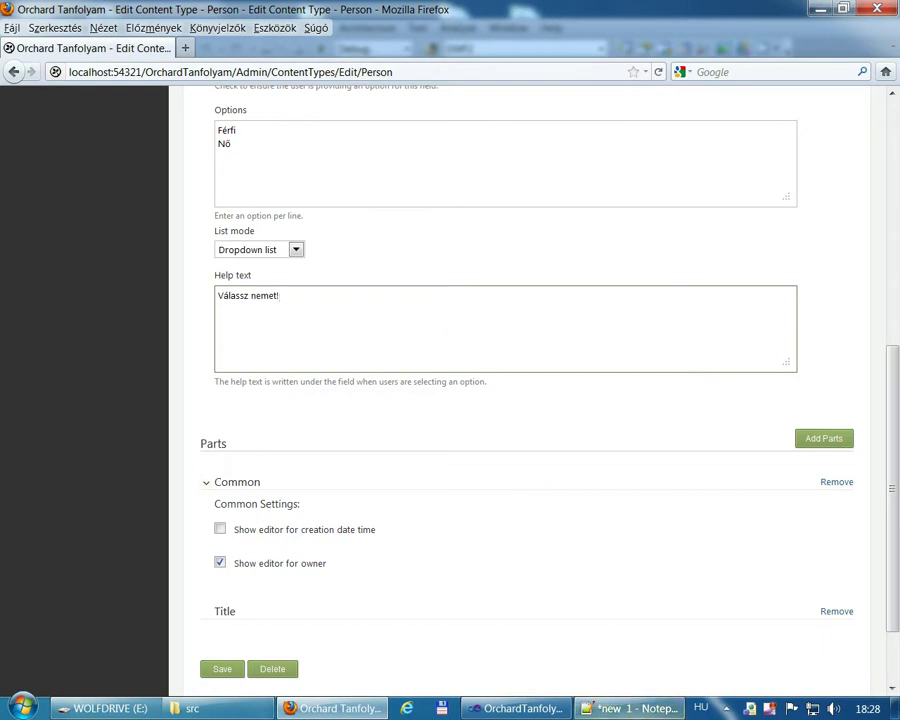
scroll(253, 557, "down", 2)
left_click(222, 588)
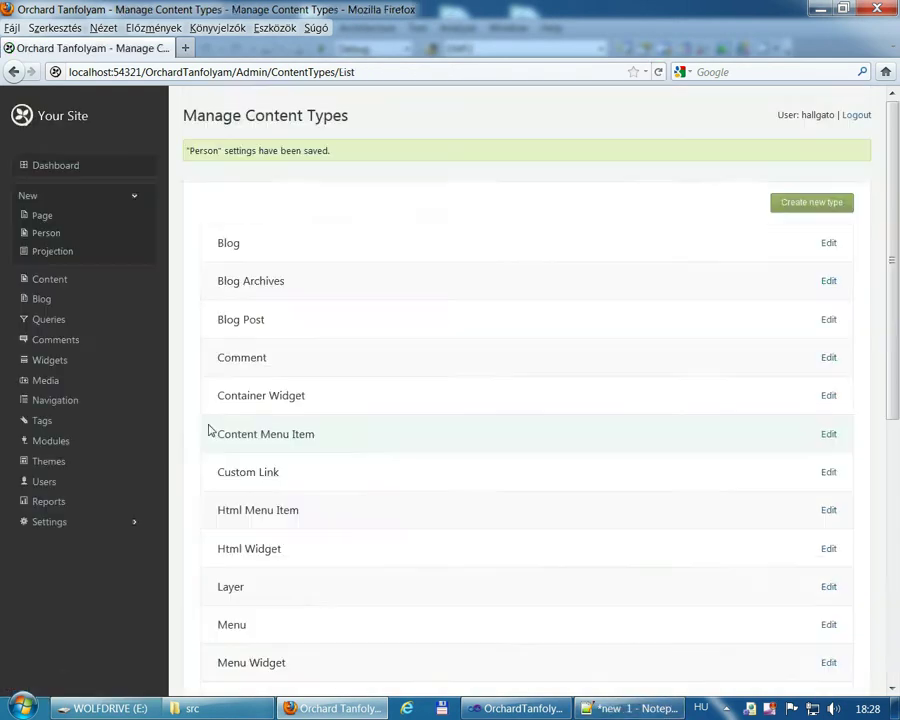
Create a Person item with a person's name as title, an ID number, and Nem Férfi
left_click(44, 238)
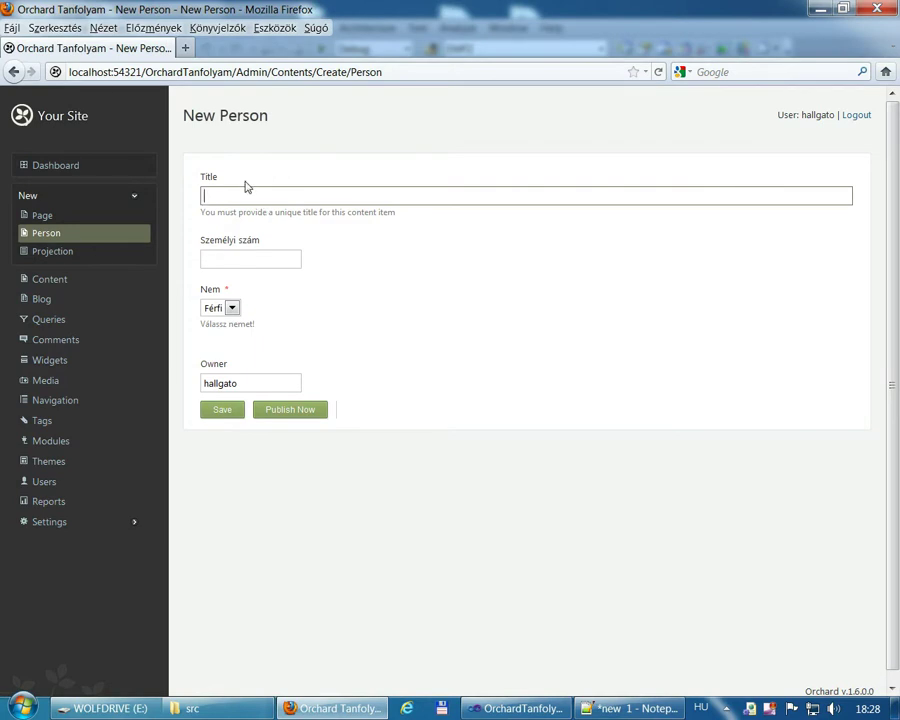
type("Kis Pista")
left_click(249, 257)
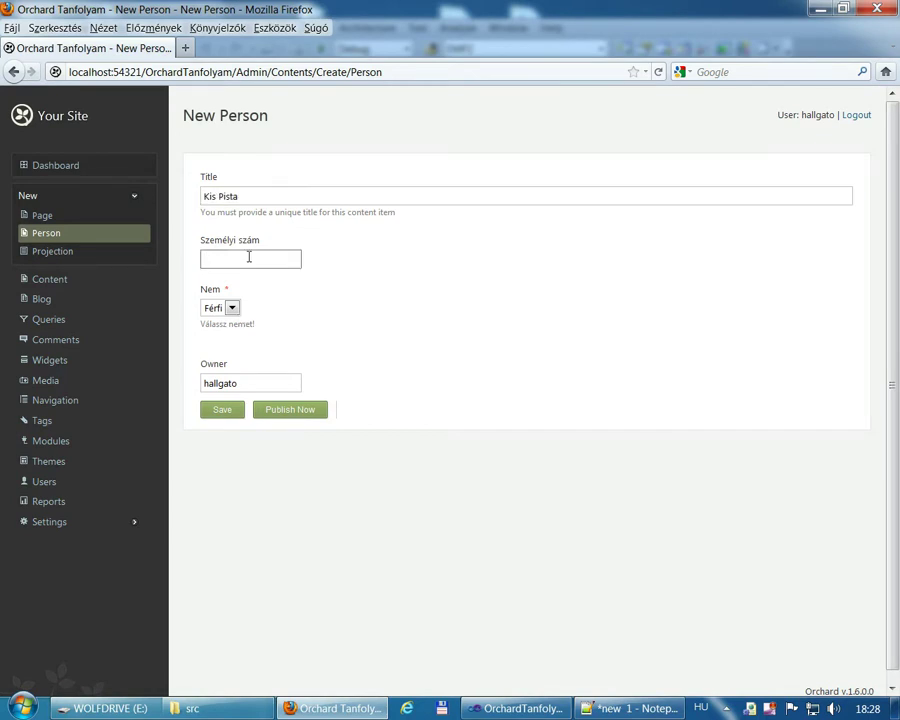
left_click(218, 309)
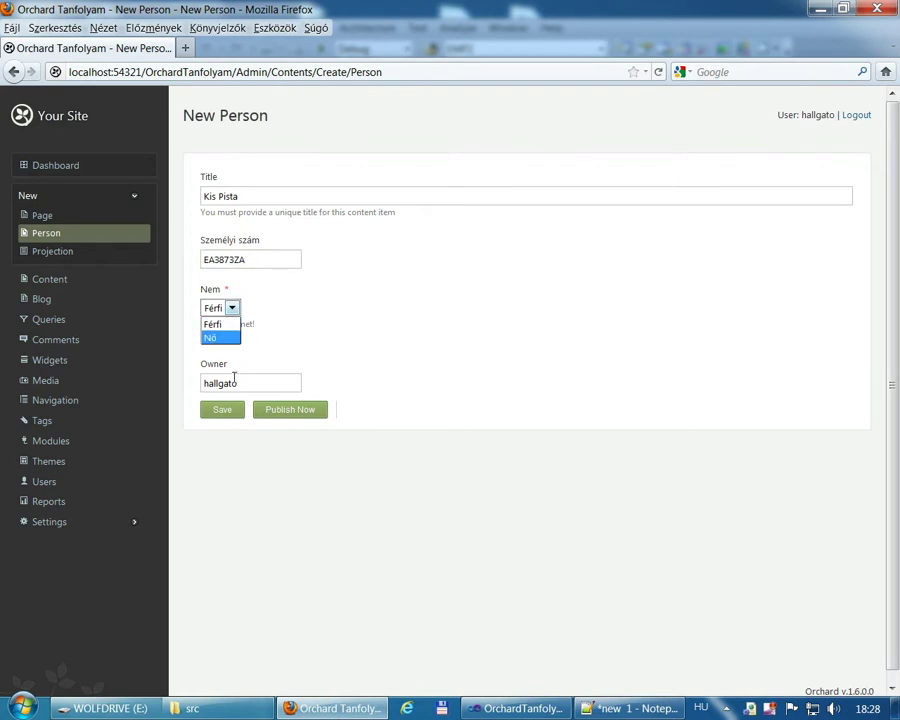
left_click(212, 324)
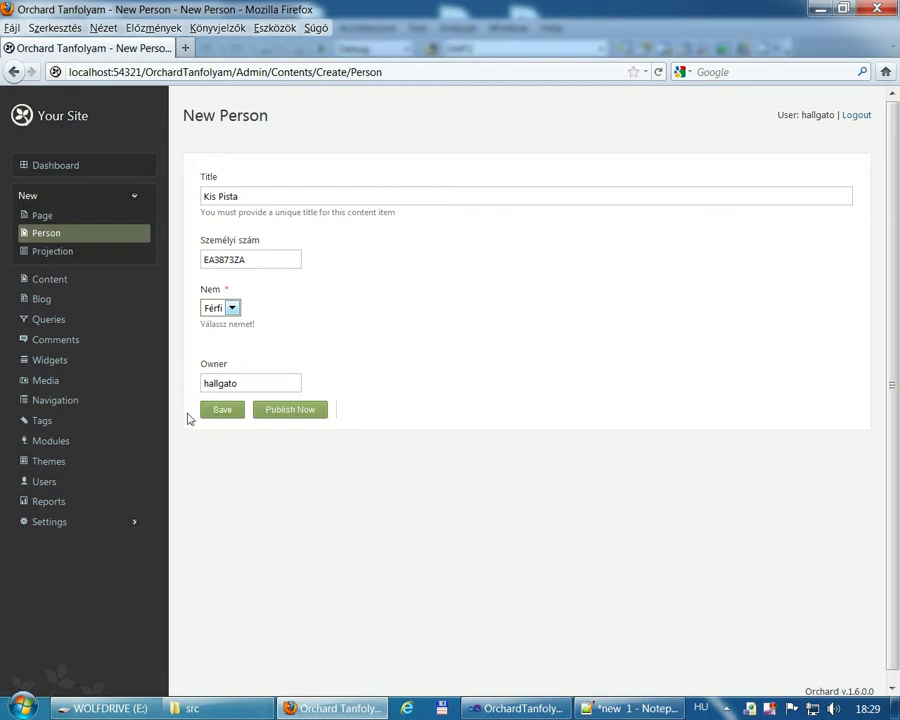
left_click(224, 411)
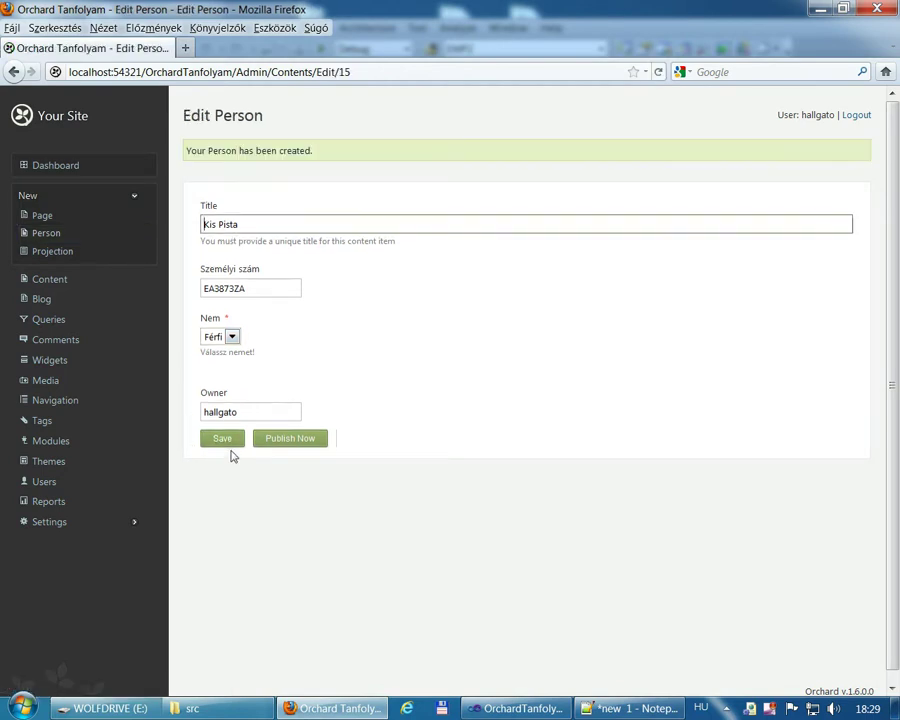
Delete the Person item from Manage Content and confirm the removal
left_click(45, 283)
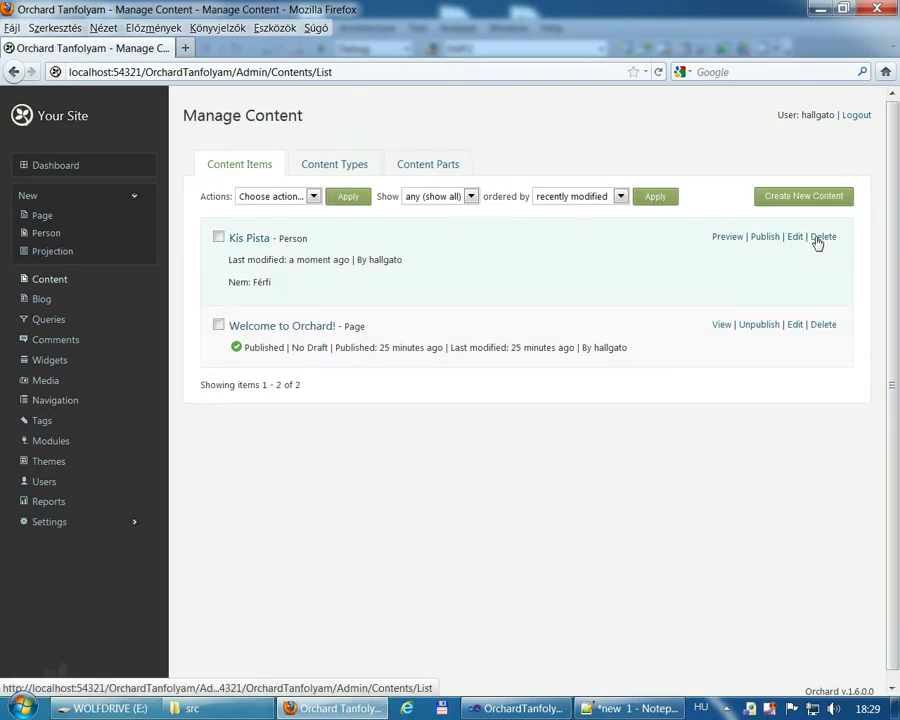
left_click(822, 237)
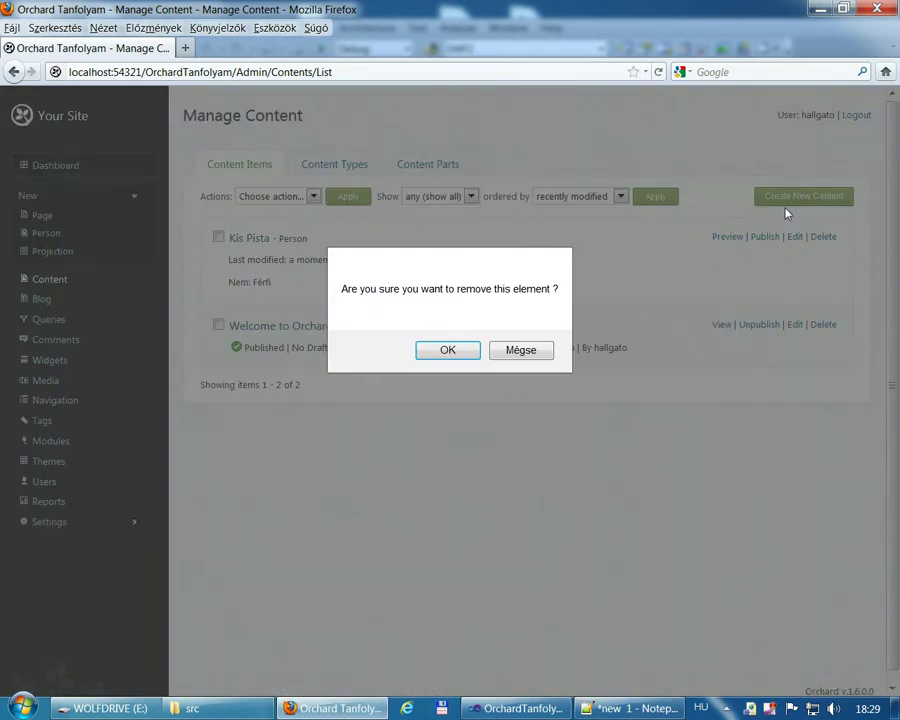
key("Return")
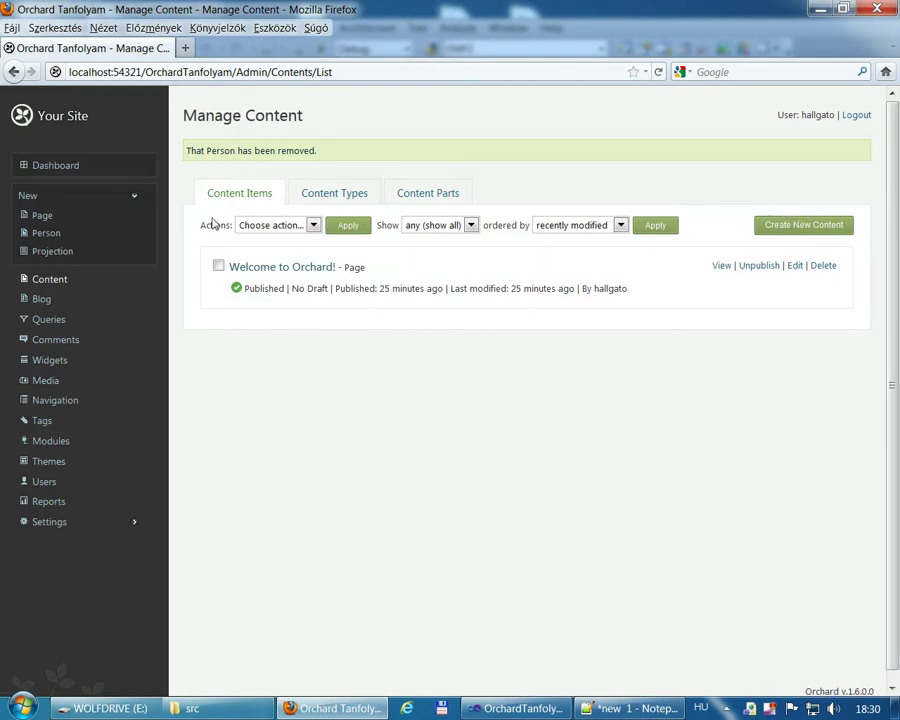
Create another Person item titled with a person's name, save it as a draft, and view Manage Content
left_click(78, 237)
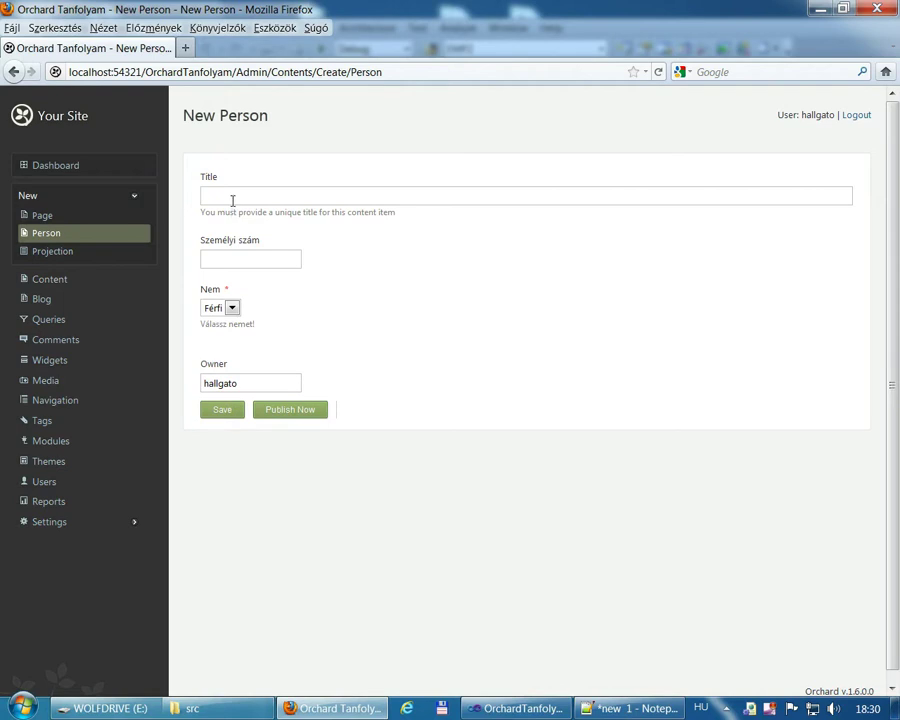
type("Kis János")
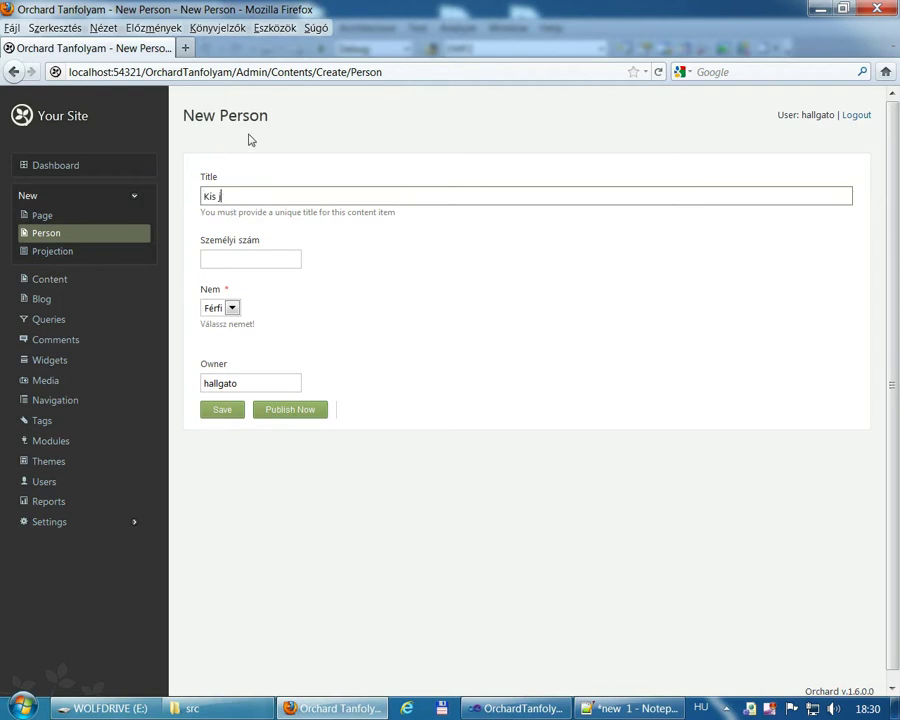
key("BackSpace")
key("BackSpace")
key("BackSpace")
key("BackSpace")
type("ános")
left_click(227, 411)
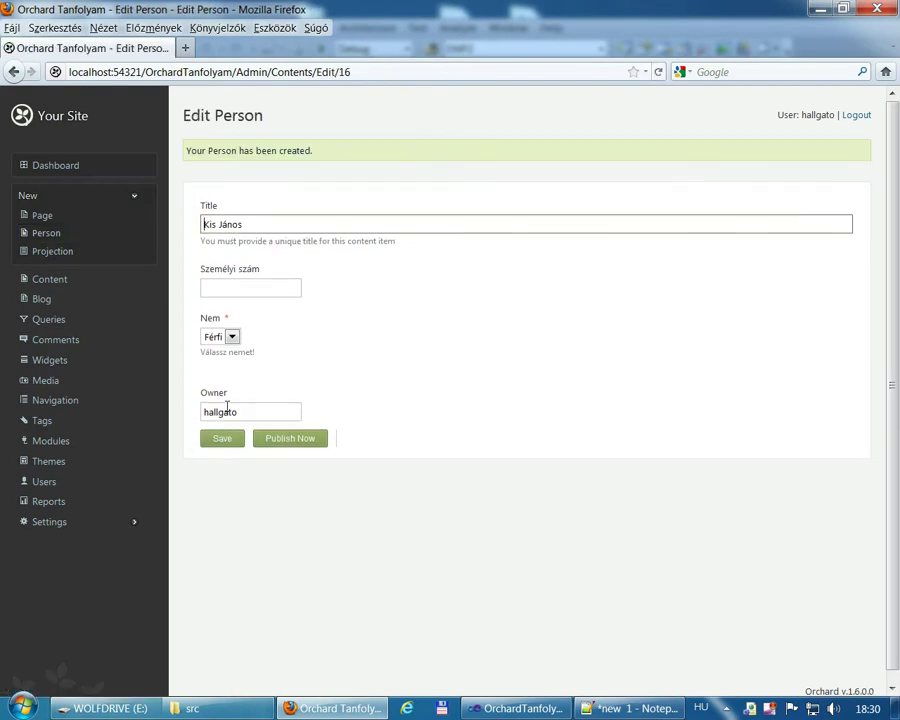
left_click(61, 281)
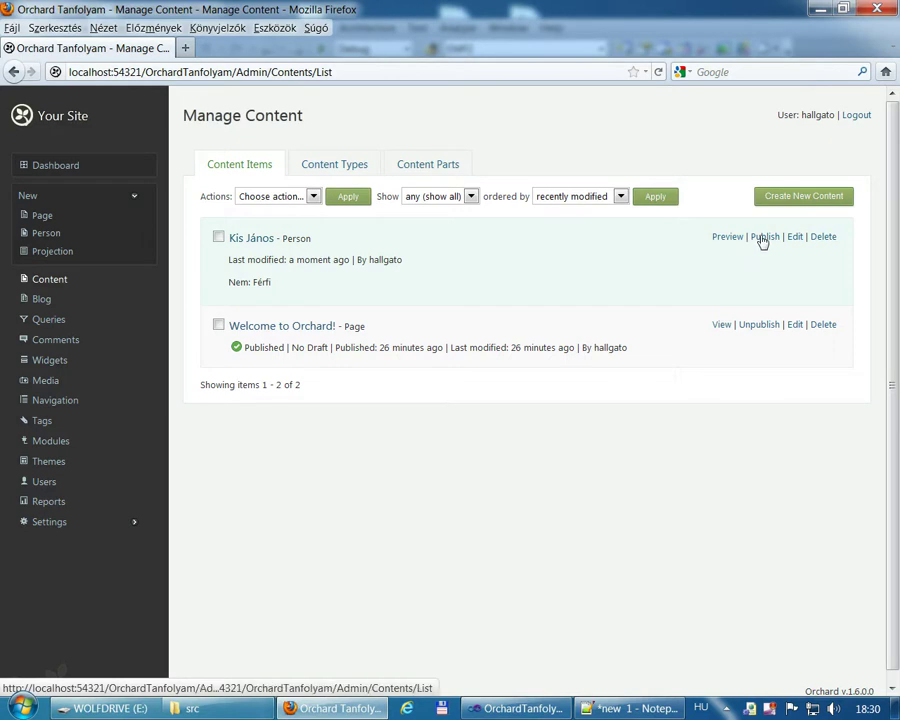
middle_click(716, 240)
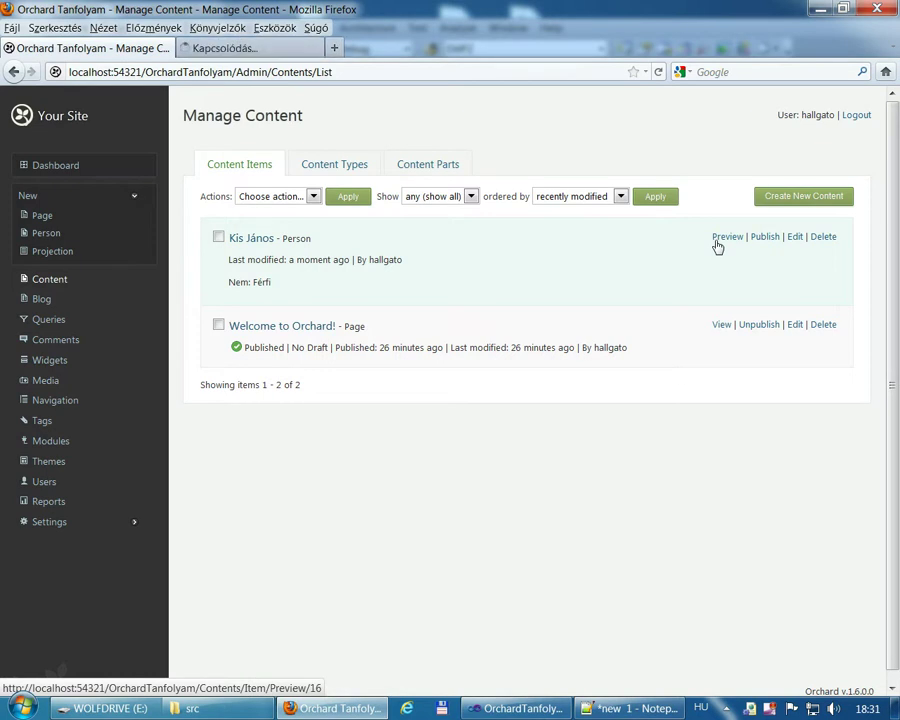
left_click(215, 48)
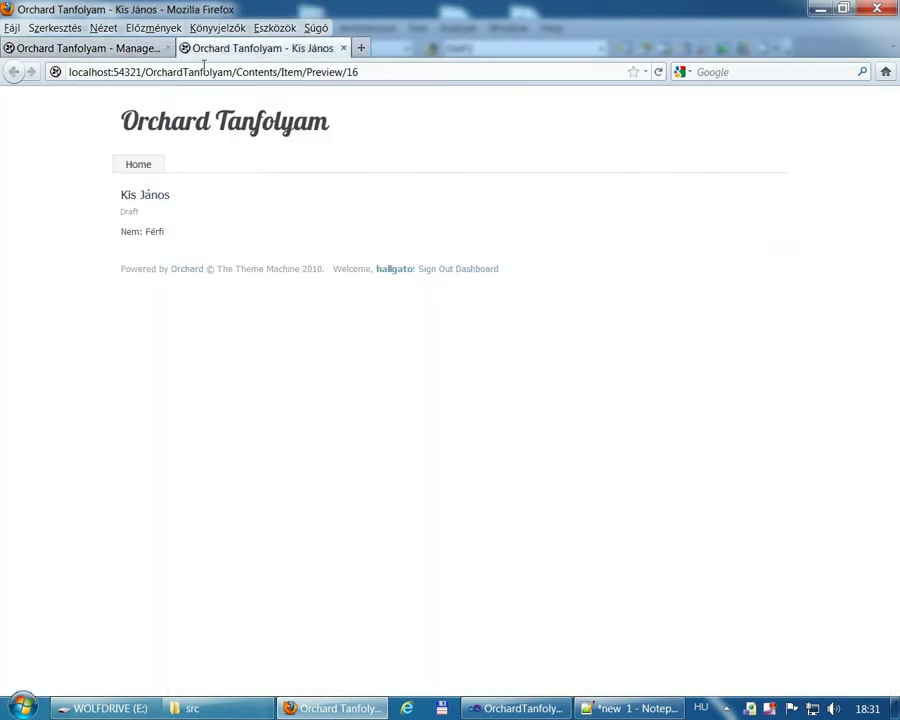
double_click(131, 211)
key("ctrl+plus")
key("ctrl+plus")
key("ctrl+plus")
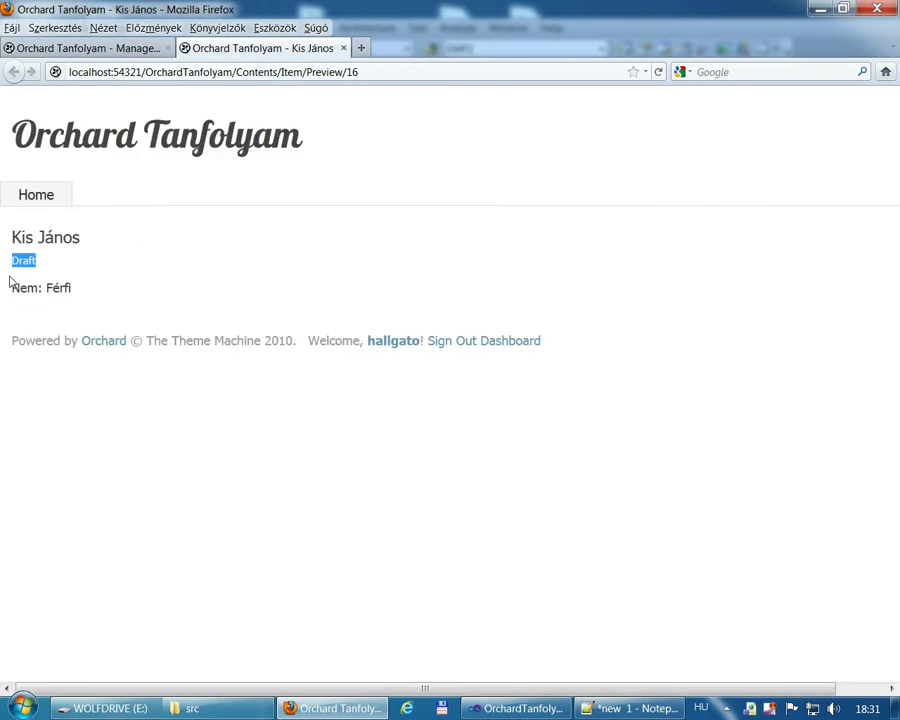
key("ctrl+w")
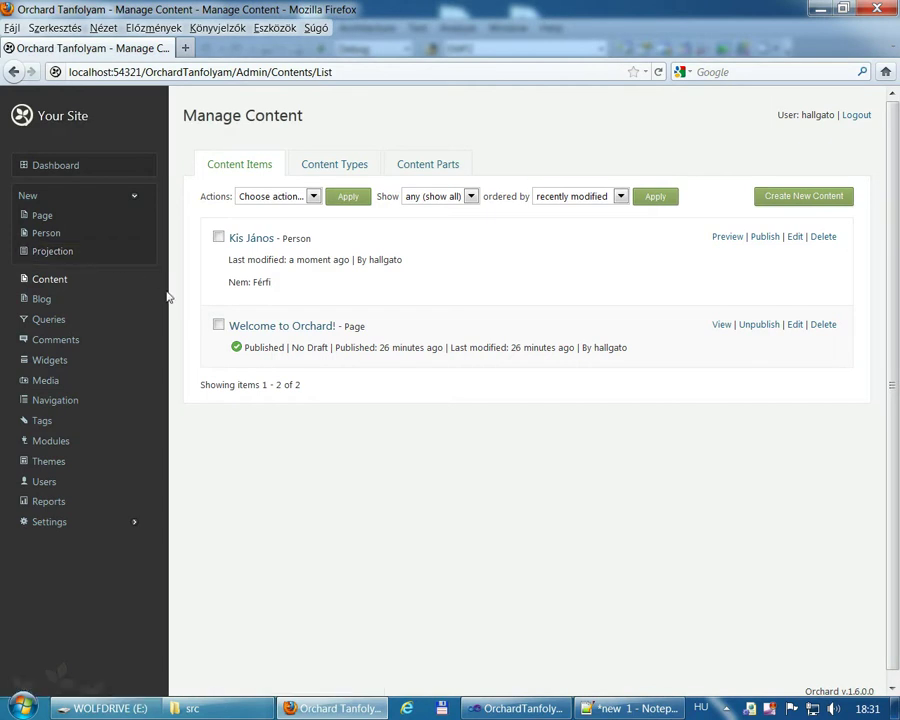
Publish the Person item, unpublish it again, and launch WebMatrix from the Start search
left_click(764, 240)
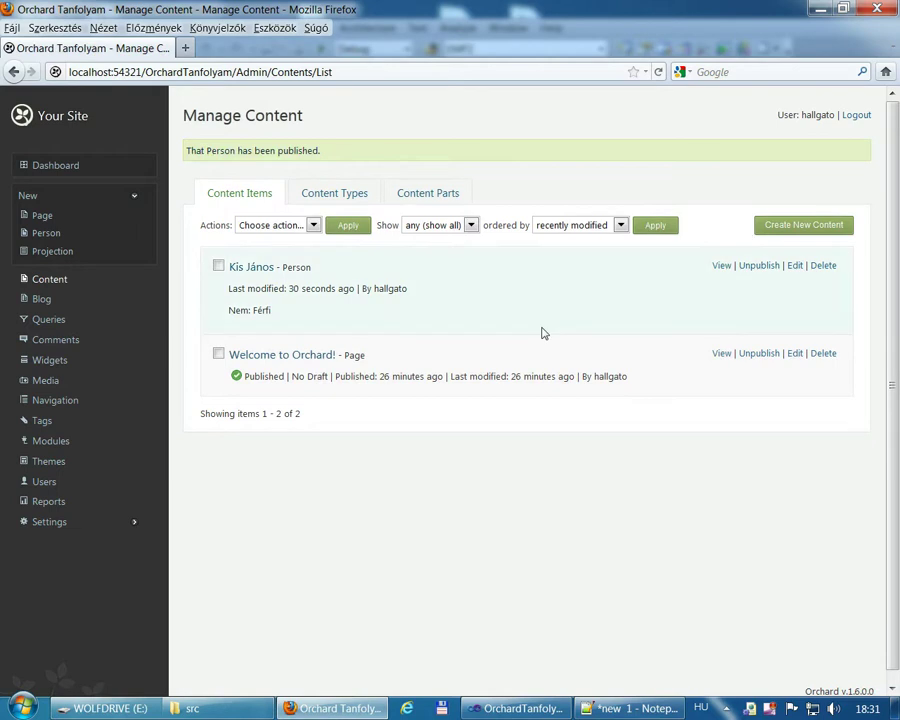
left_click(778, 270)
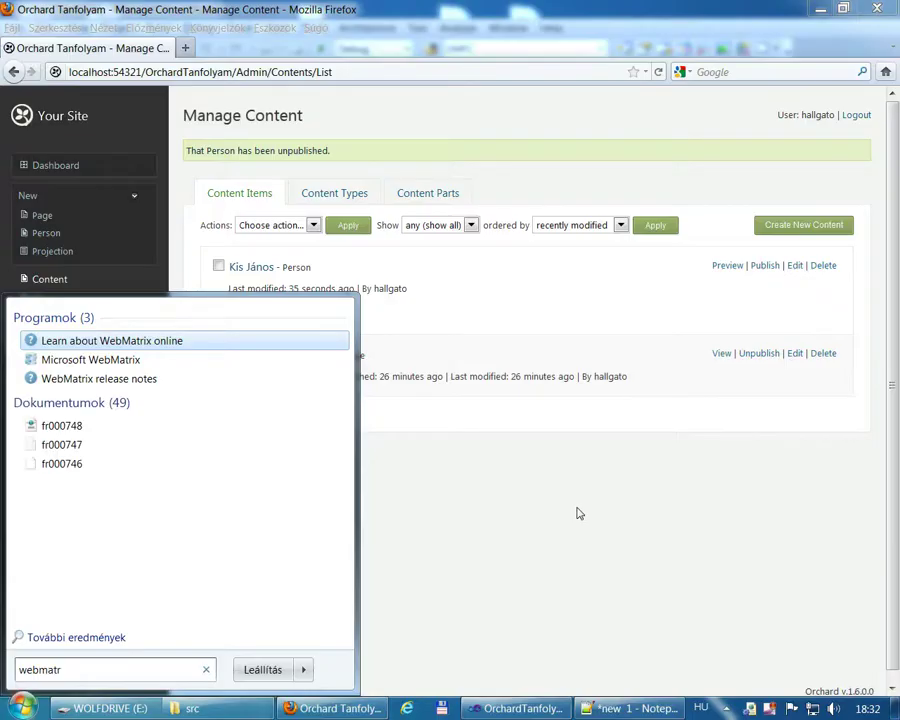
type("i")
key("Return")
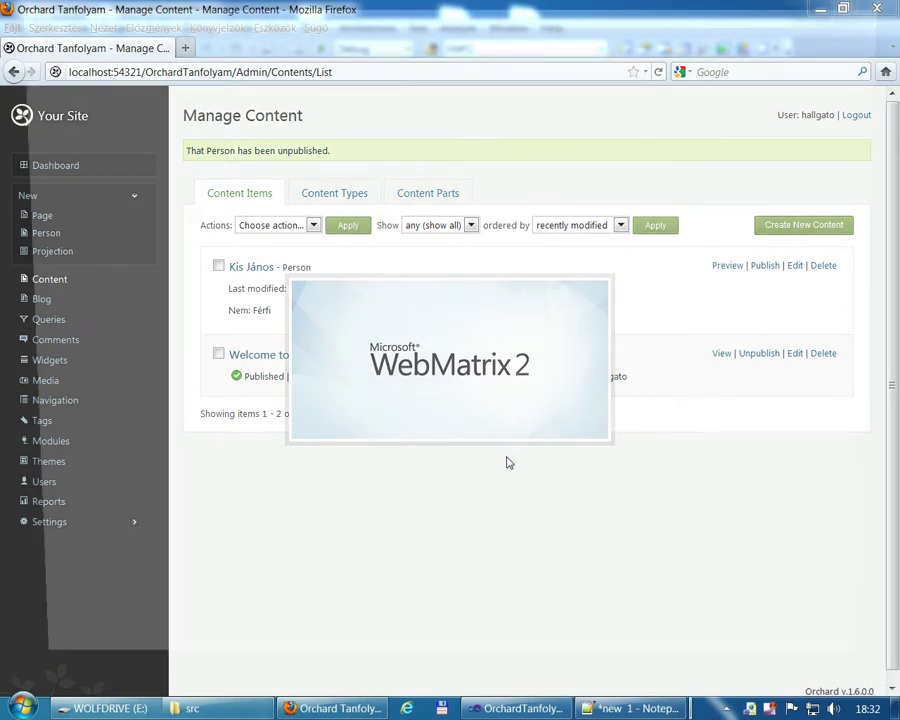
Open Desktop > Orchard tanfolyam > Orchard.Source.1.6 > src > Orchard.Web as a WebMatrix site
left_click(303, 430)
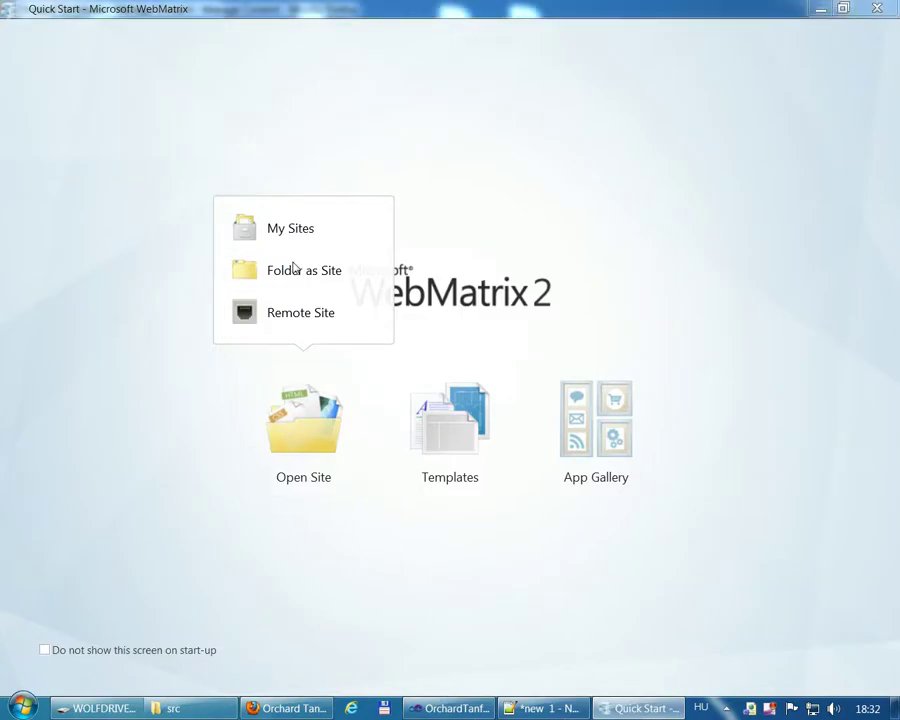
left_click(295, 267)
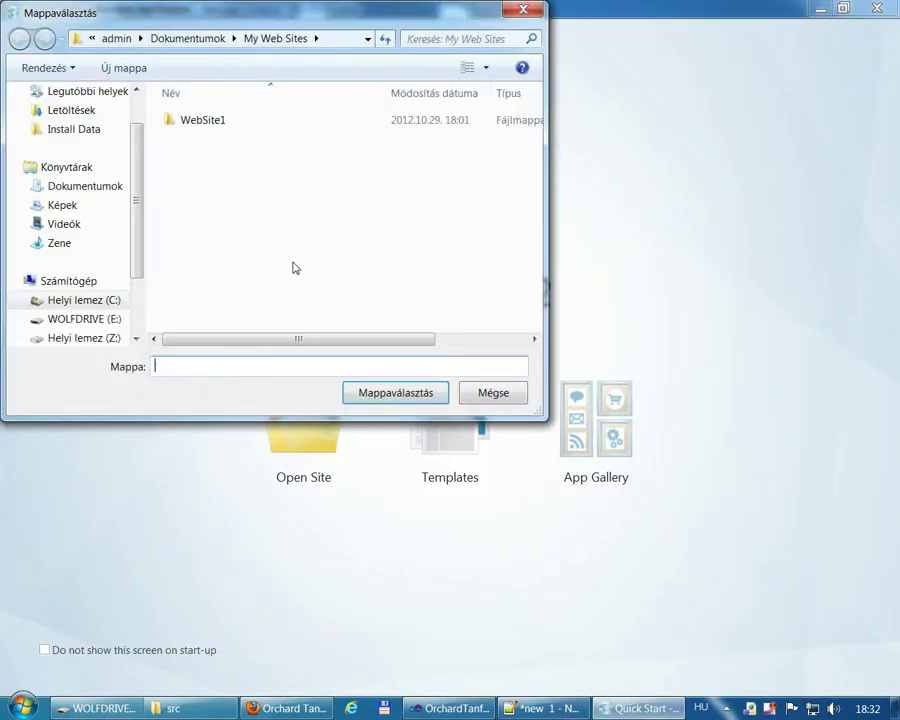
left_click_drag(139, 213, 134, 112)
left_click(78, 118)
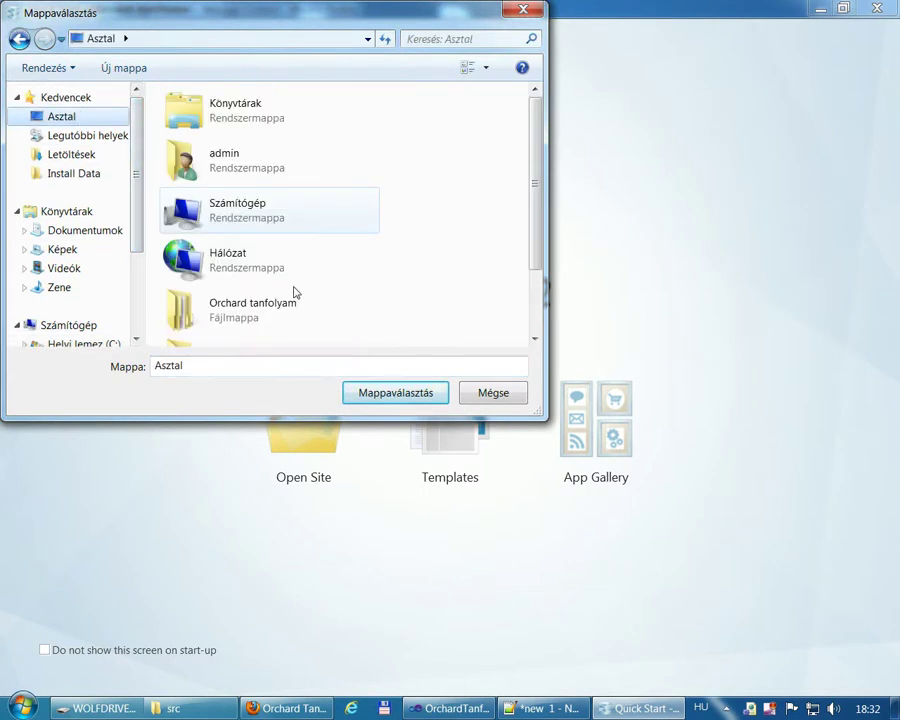
scroll(295, 292, "down", 2)
double_click(246, 270)
left_click(19, 38)
double_click(240, 262)
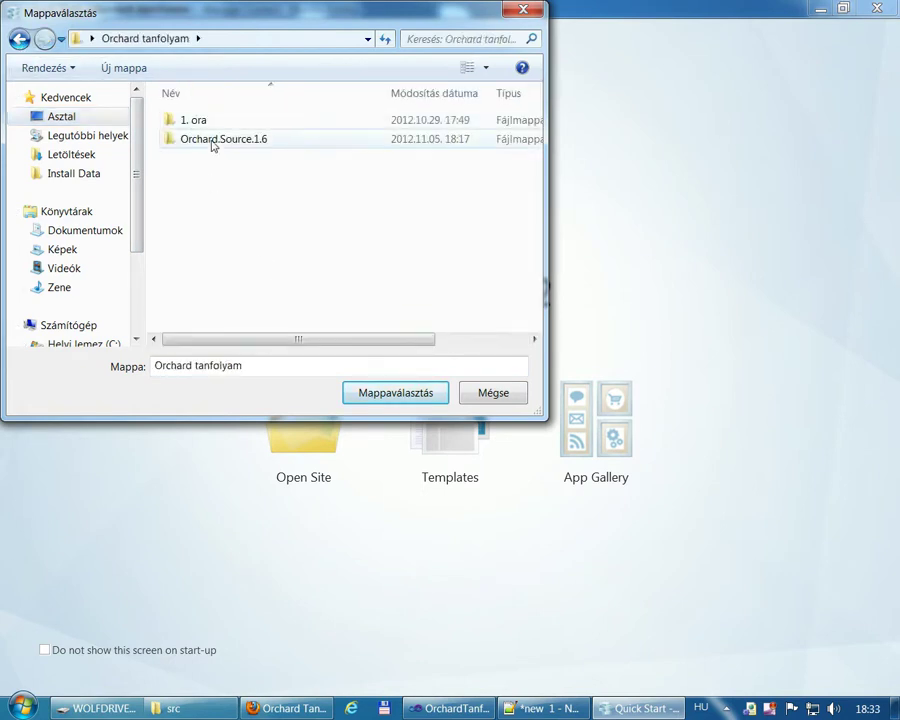
double_click(212, 140)
double_click(196, 140)
double_click(222, 291)
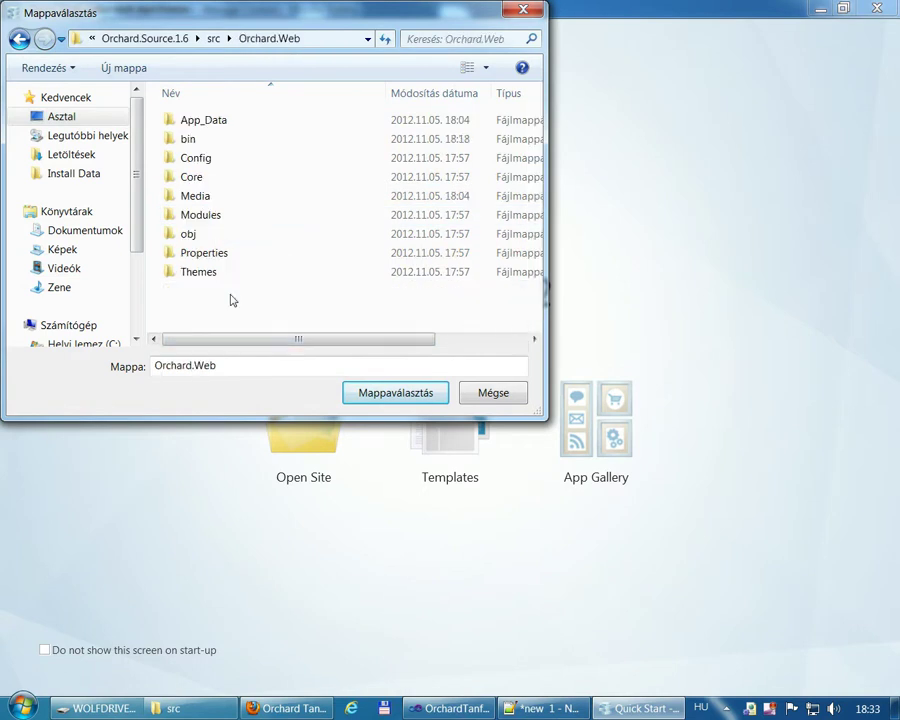
left_click(380, 396)
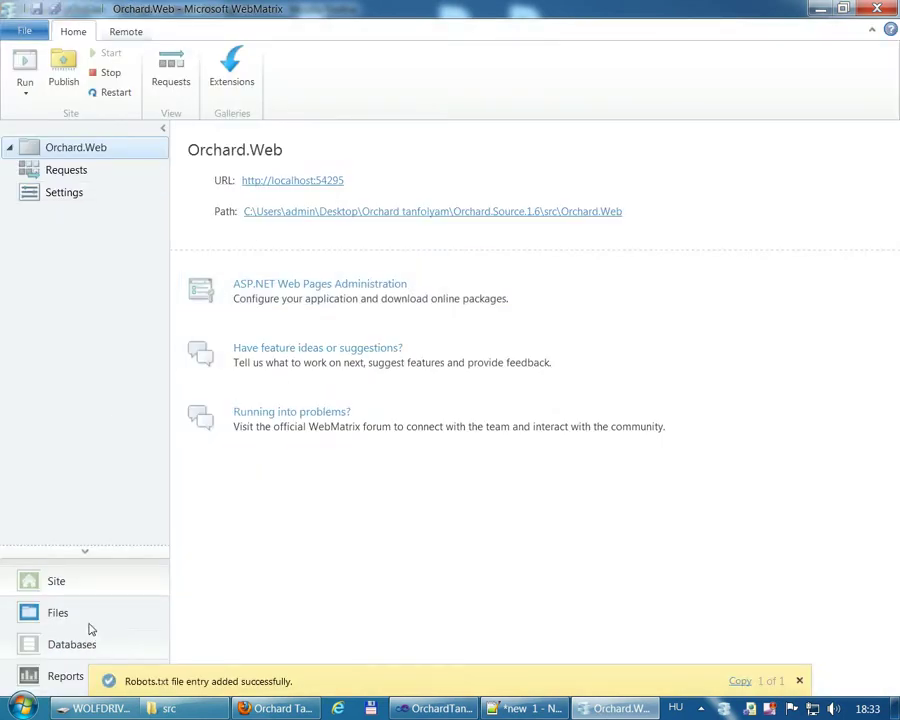
Open the Orchard_Users_RegistrationSettingsPartRecord table in Orchard.sdf and confirm EnableLostPassword is False
left_click(799, 681)
left_click(100, 643)
left_click(19, 161)
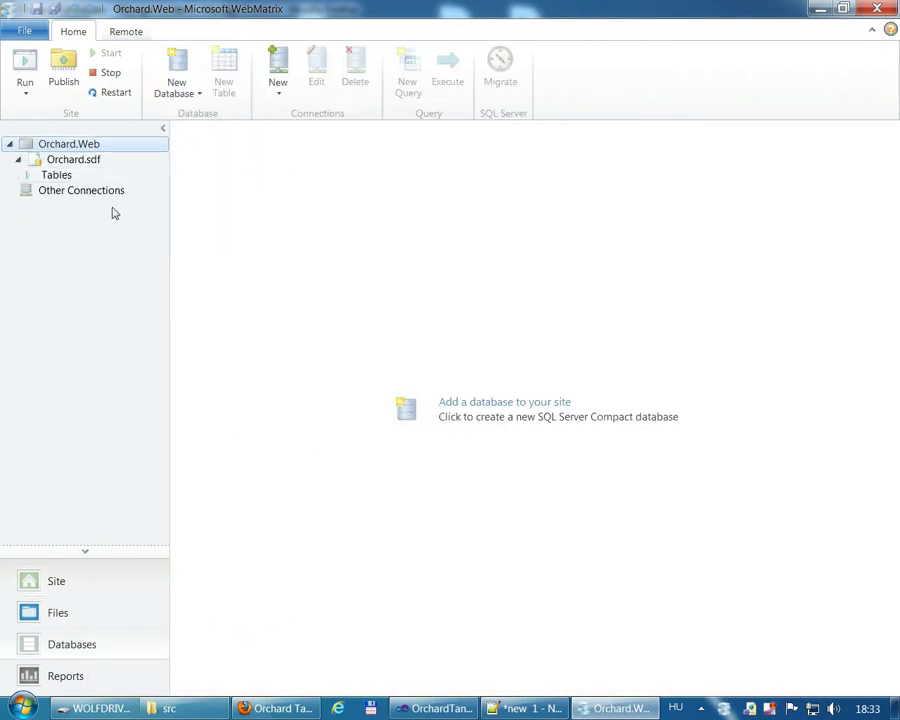
left_click_drag(172, 224, 225, 503)
double_click(46, 176)
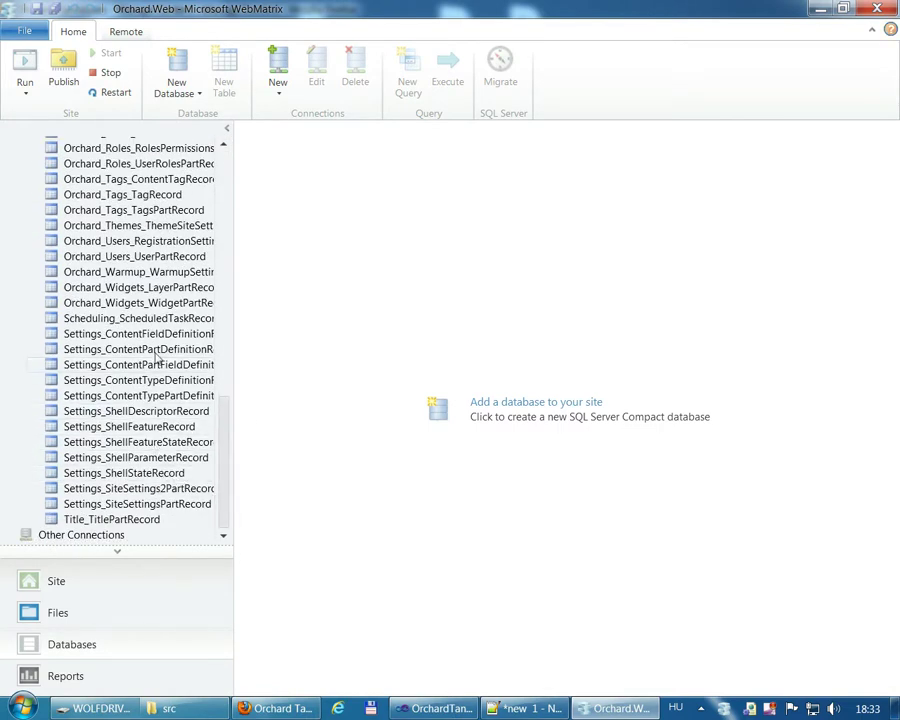
scroll(170, 302, "up", 2)
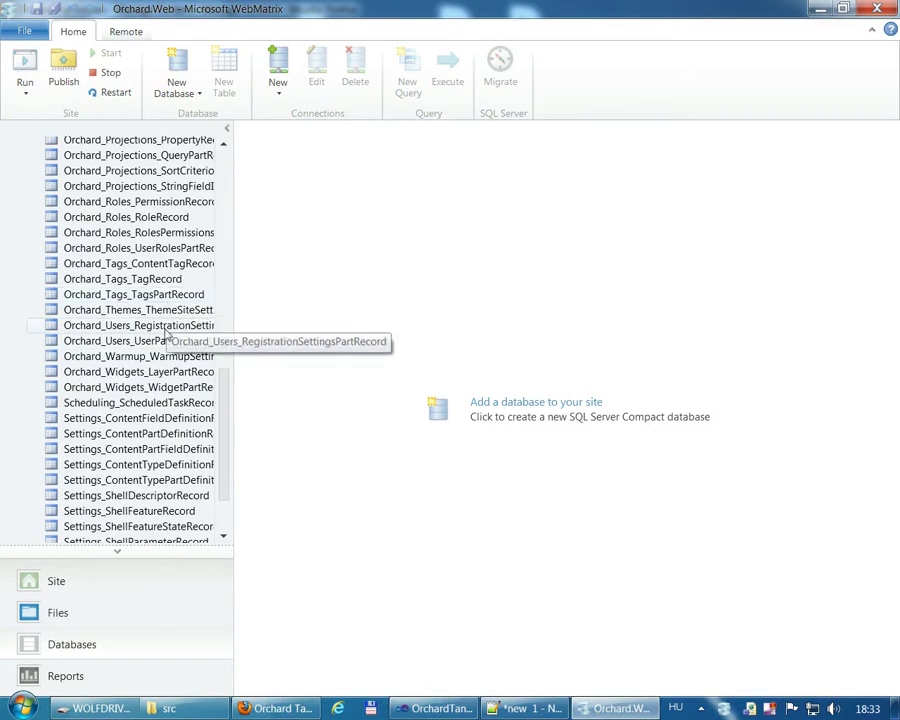
double_click(166, 330)
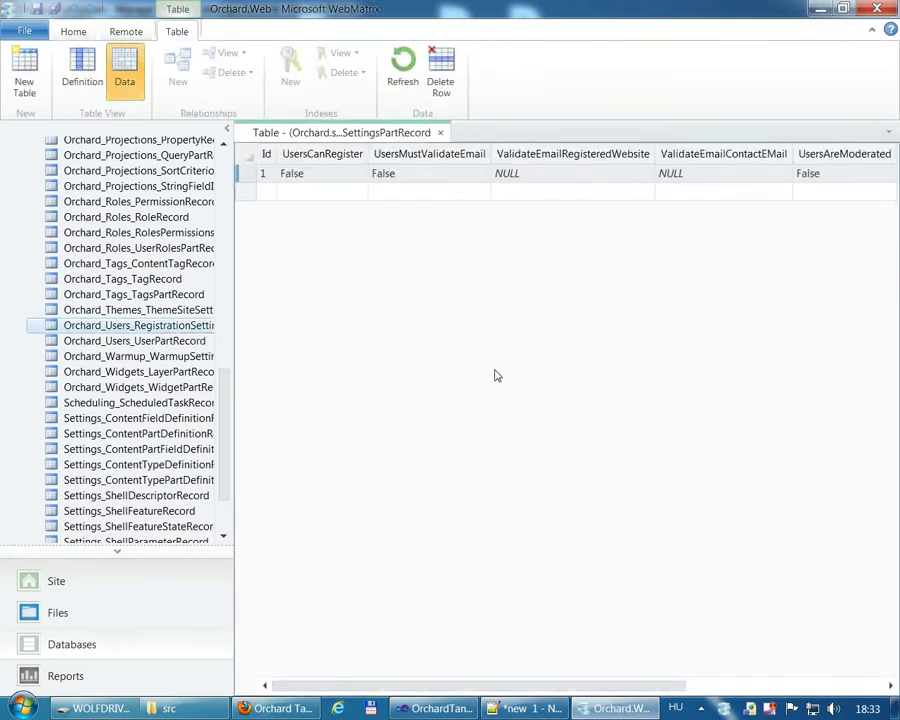
left_click_drag(476, 686, 682, 706)
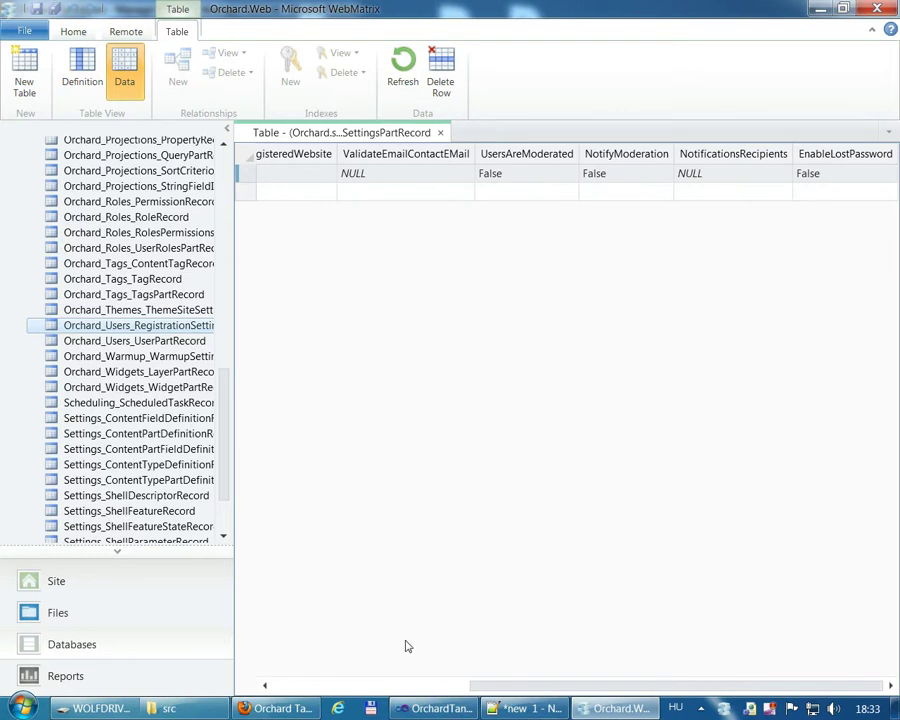
left_click(277, 708)
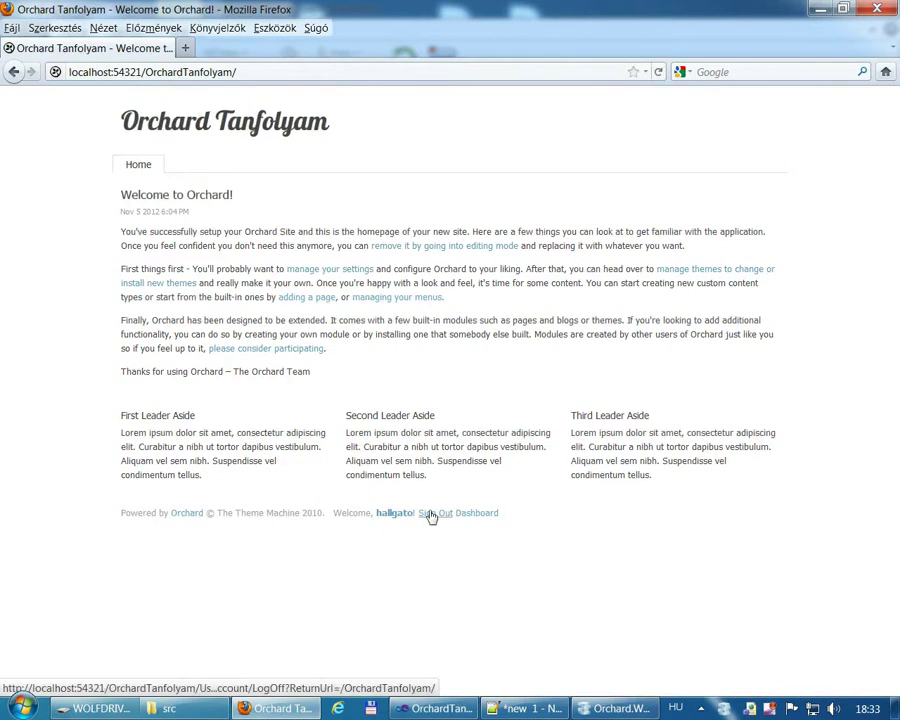
Sign out of the Orchard site and open its front-end Log On page
left_click(429, 512)
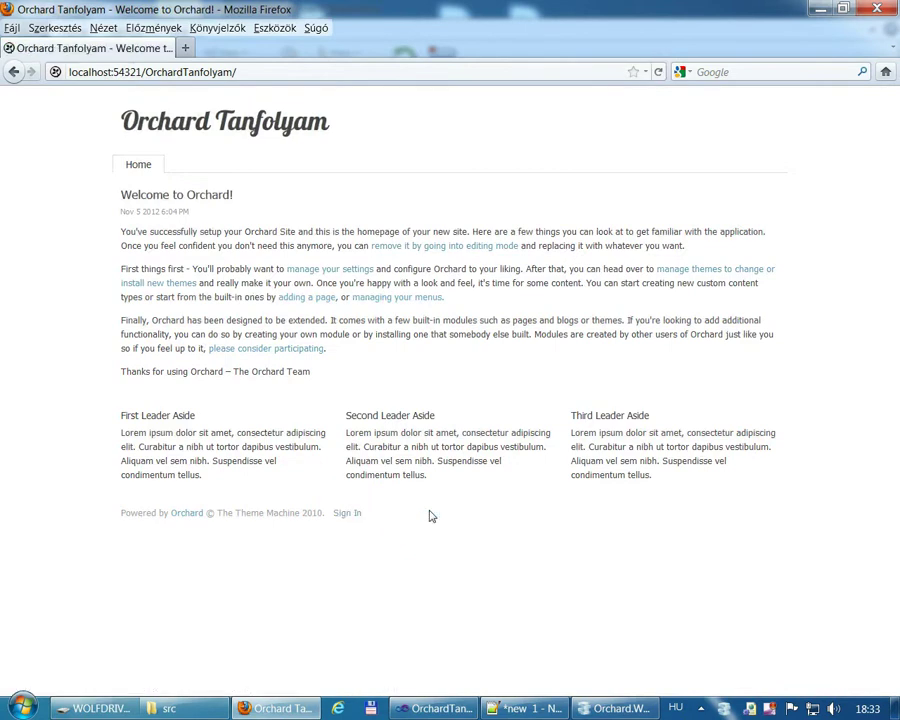
left_click(340, 514)
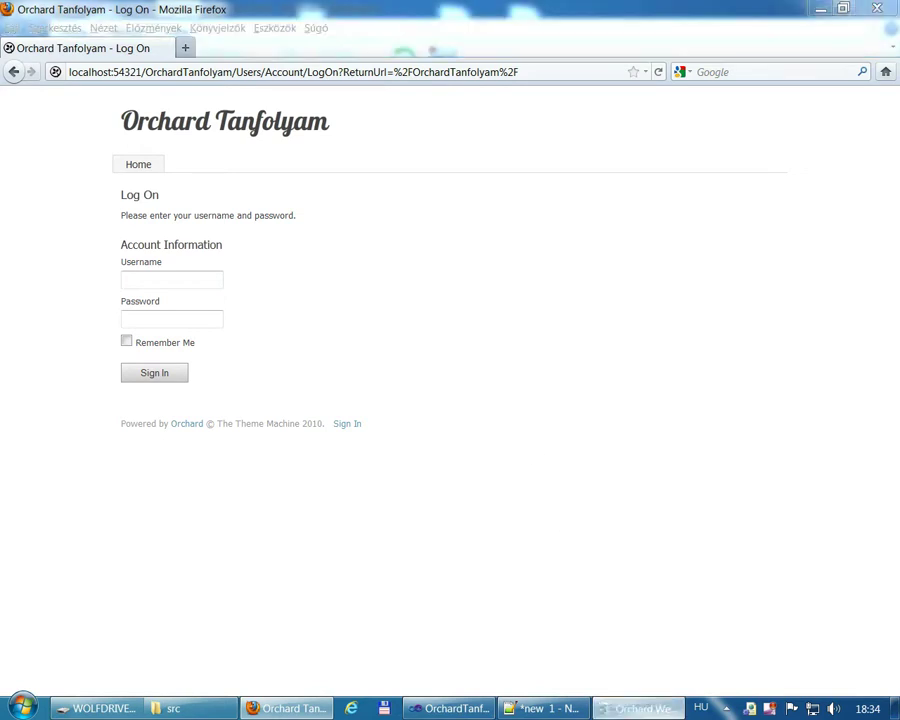
Change the registration settings record's EnableLostPassword value to True in WebMatrix
left_click(600, 708)
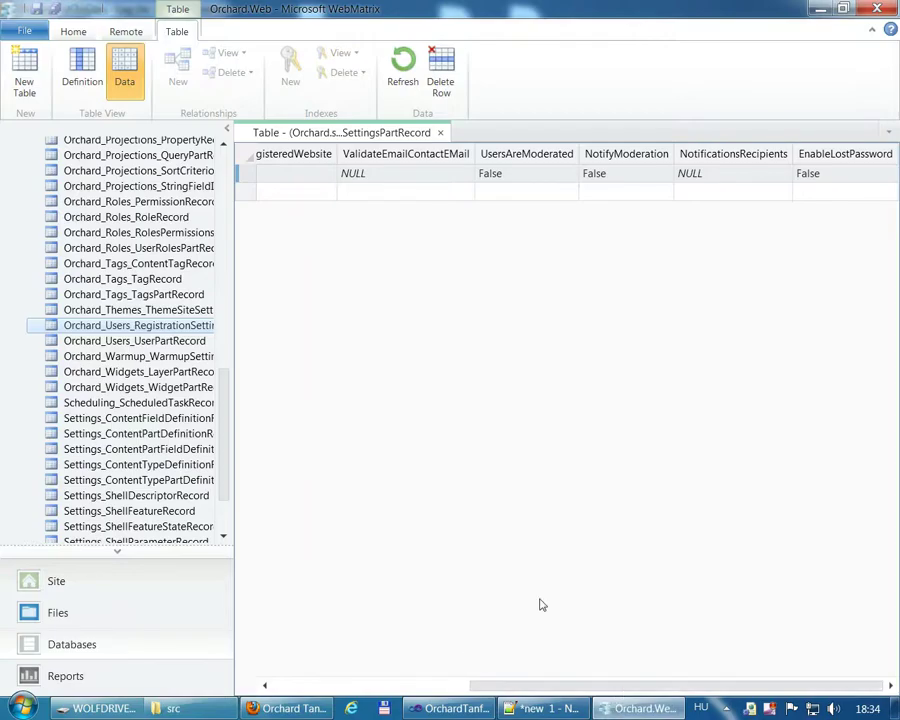
left_click_drag(231, 442, 320, 478)
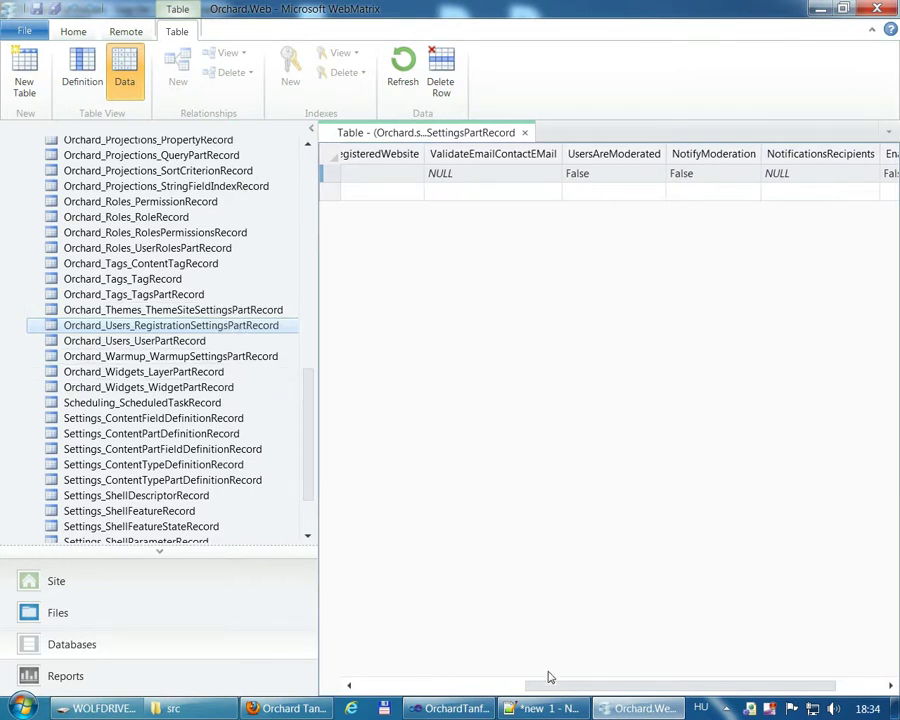
left_click_drag(548, 679, 596, 681)
left_click_drag(675, 690, 822, 679)
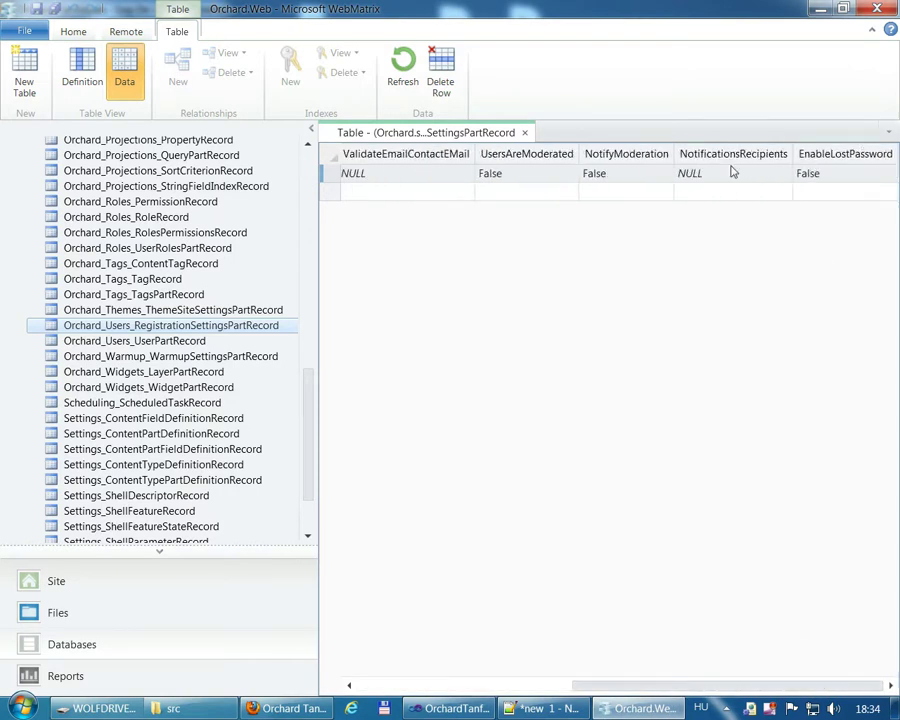
left_click(852, 174)
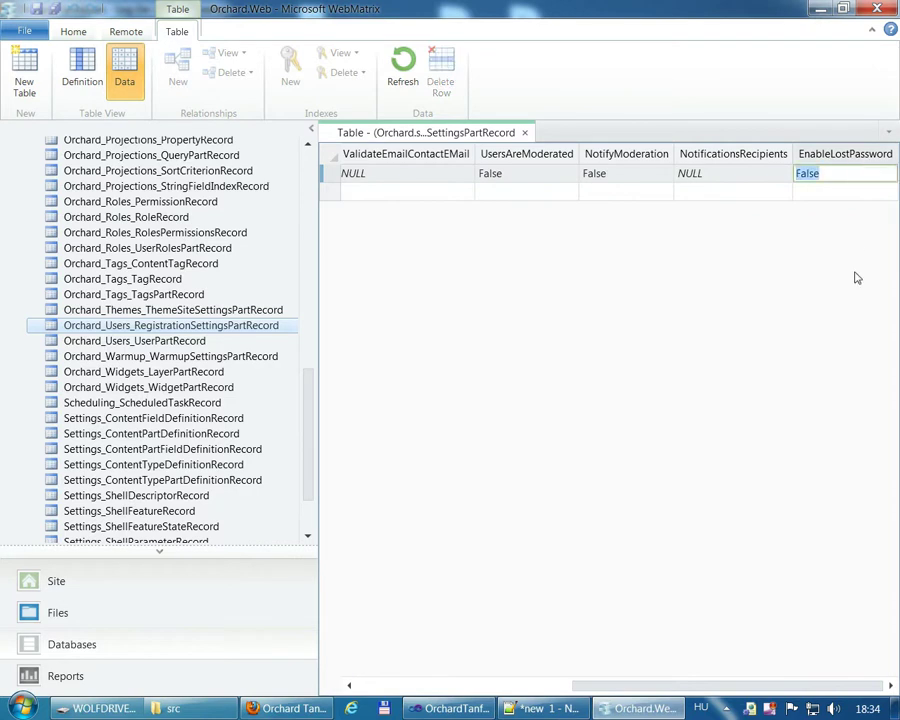
type("True")
key("Tab")
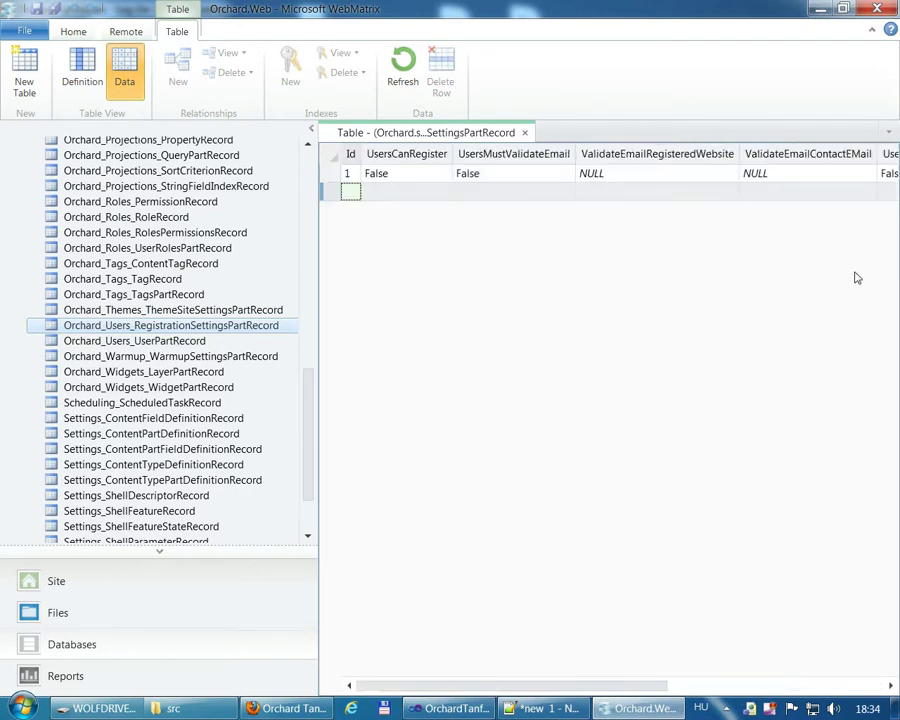
Reload the Orchard Log On page in Firefox so it shows the Lost your Password? link
left_click(308, 710)
left_click_drag(121, 215, 259, 226)
left_click(413, 290)
key("F5")
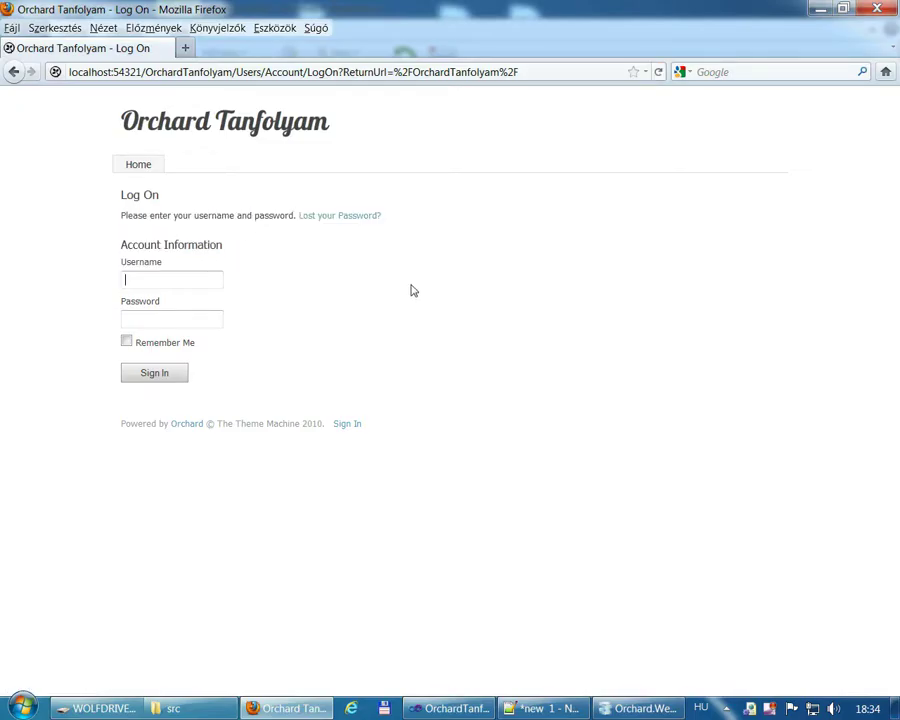
Open the Lost Password page and its Username or E-mail field, then return to WebMatrix's database view
left_click(339, 217)
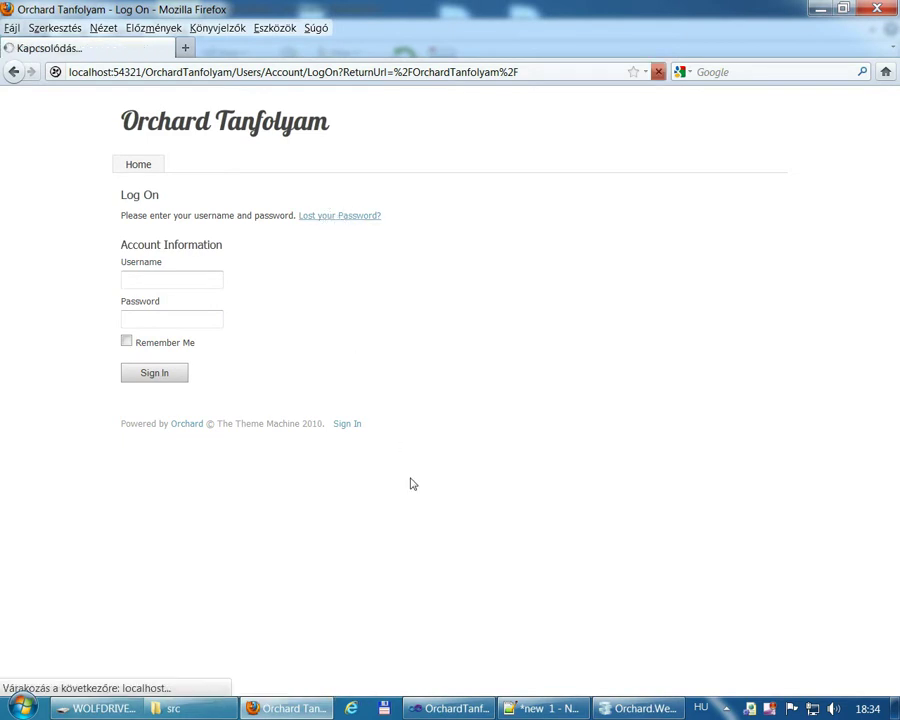
left_click(198, 268)
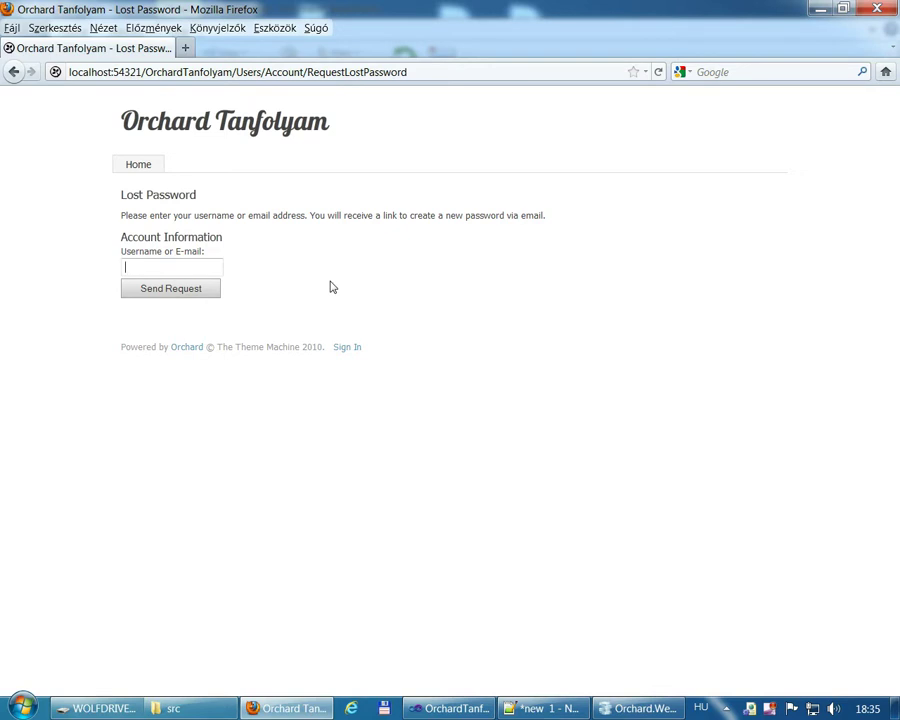
left_click(640, 708)
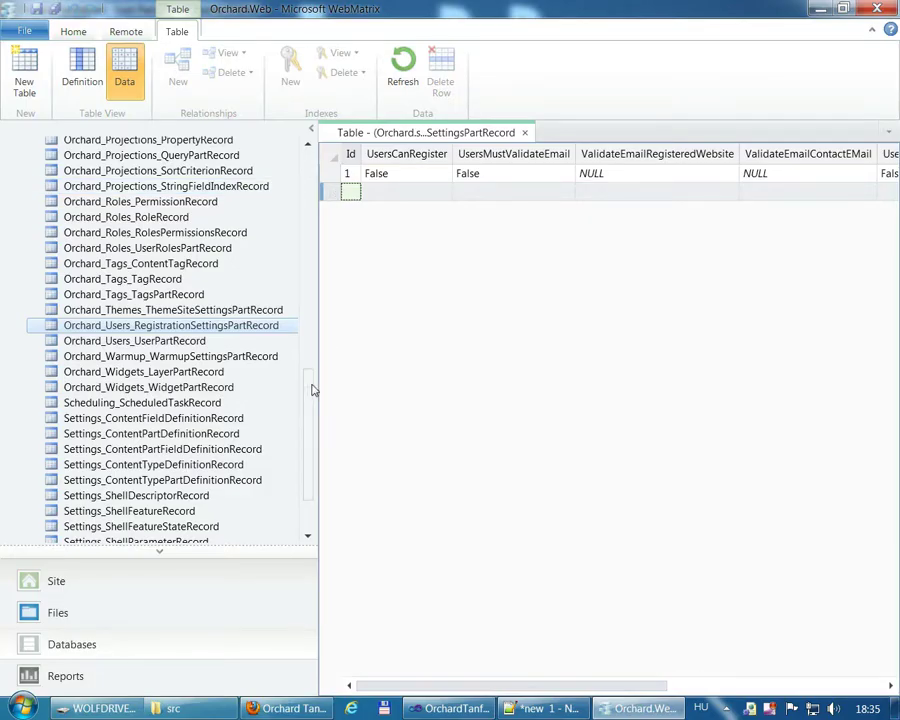
left_click_drag(311, 386, 339, 456)
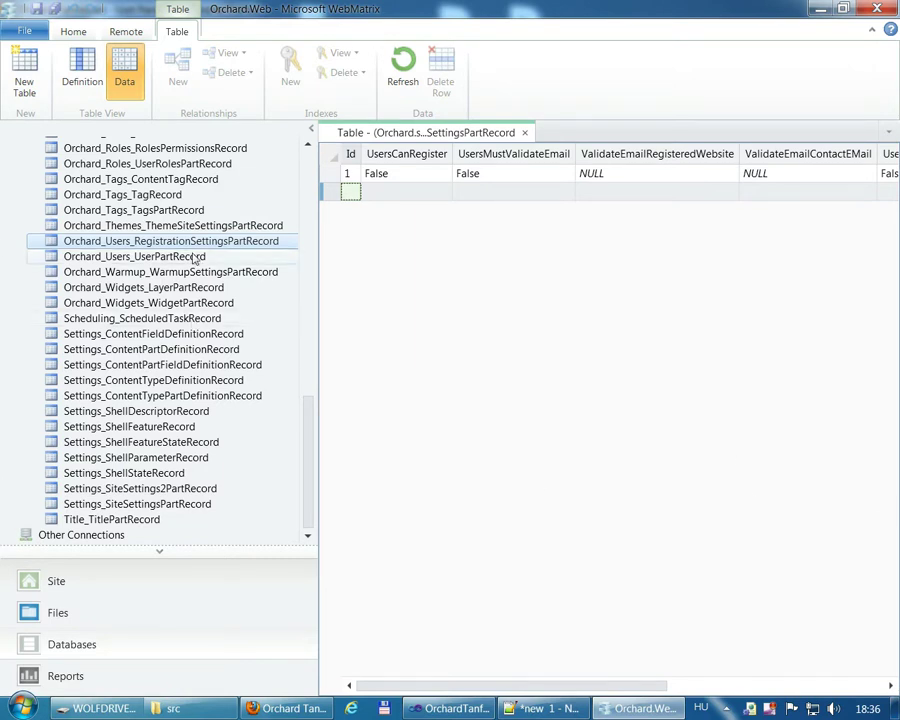
Open the Orchard_Users_UserPartRecord table, widen the Email column, and leave the Email cell empty
left_click_drag(307, 432, 337, 385)
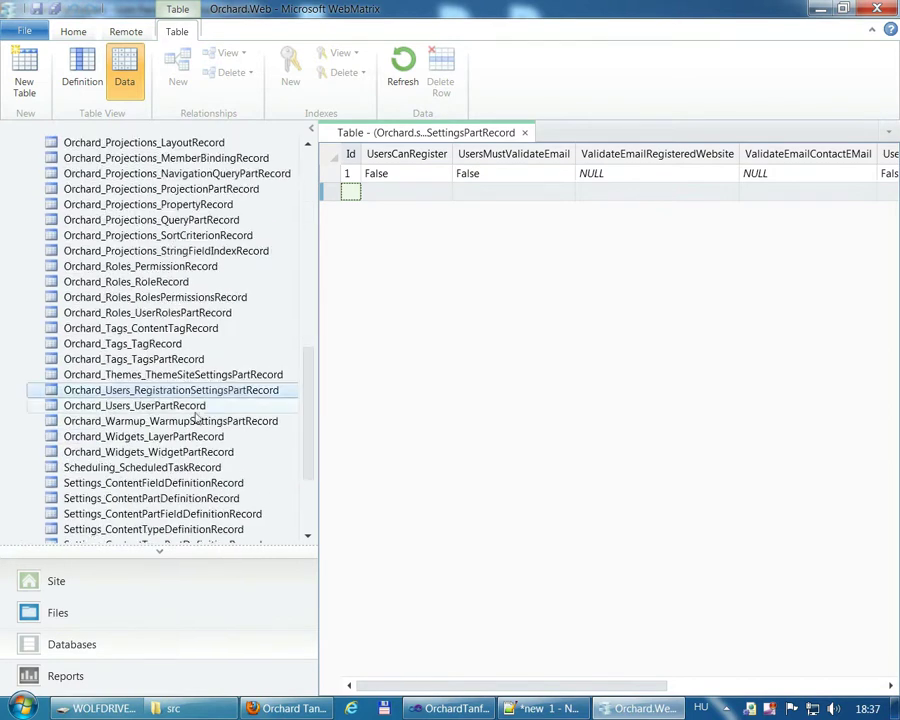
double_click(134, 407)
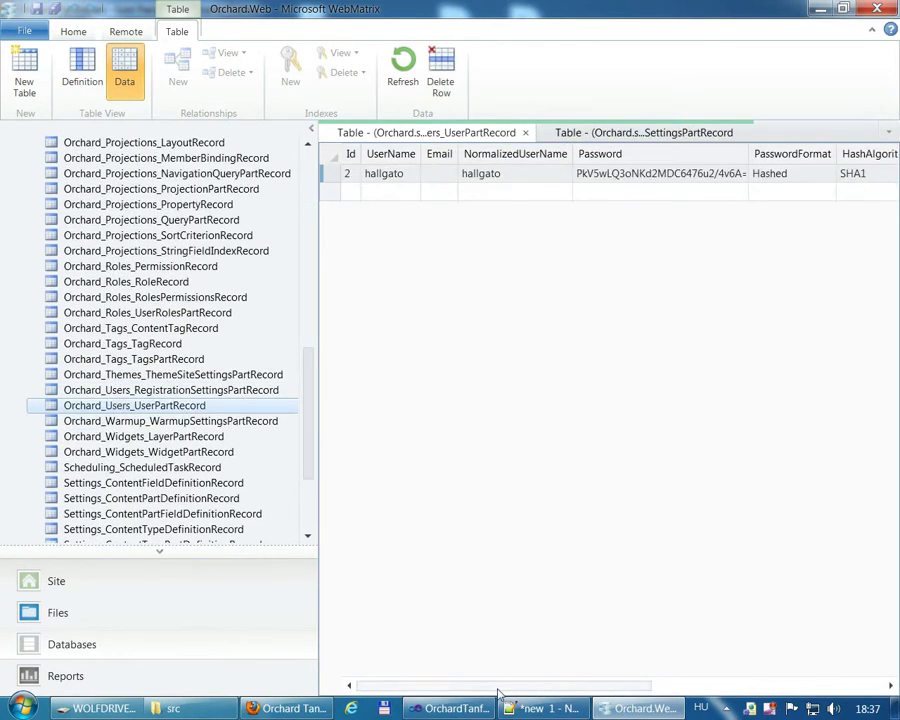
left_click_drag(460, 153, 591, 162)
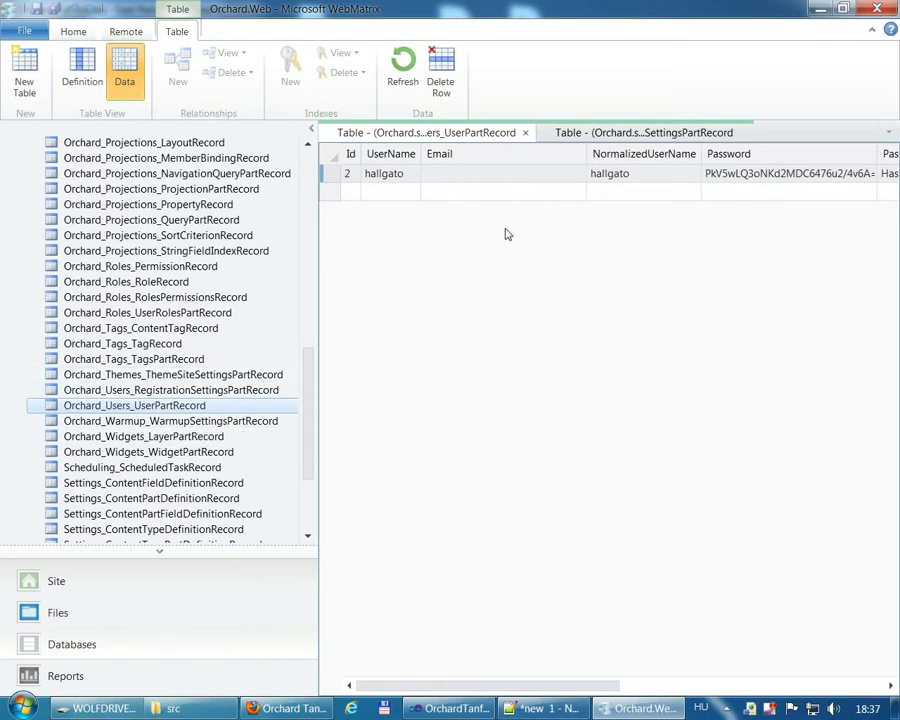
left_click(494, 172)
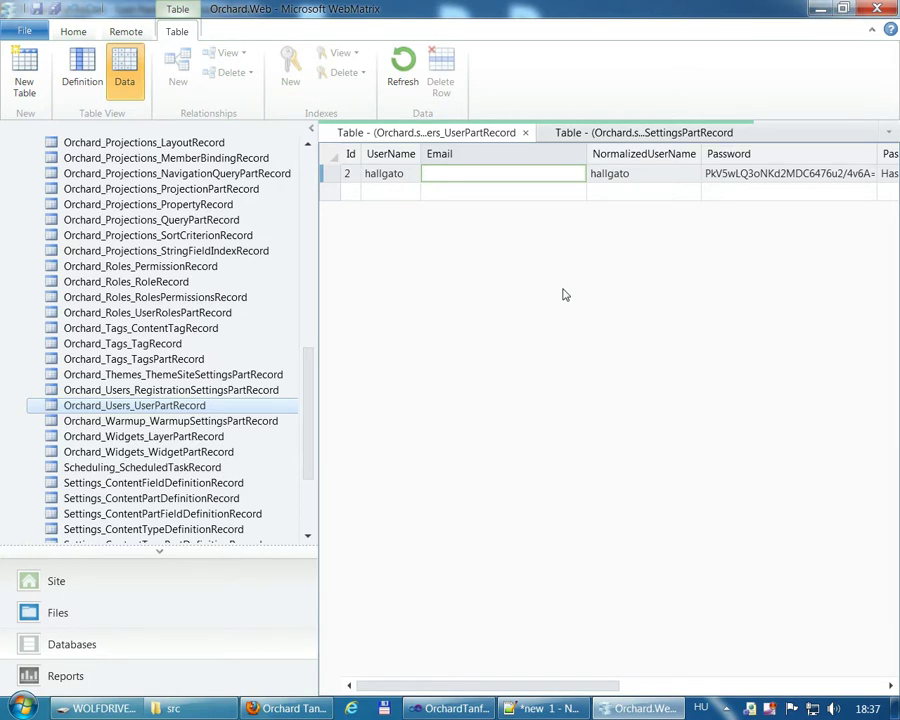
type("fghf")
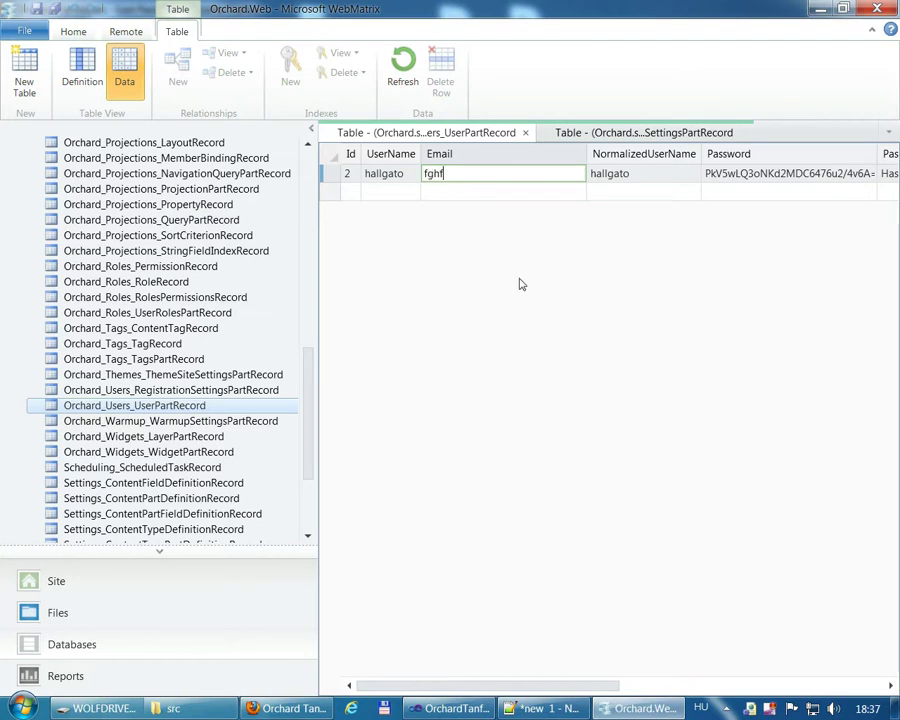
key("BackSpace")
key("BackSpace")
key("BackSpace")
key("BackSpace")
Return Firefox to the Orchard site's Welcome to Orchard! home page
right_click(791, 708)
left_click(594, 468)
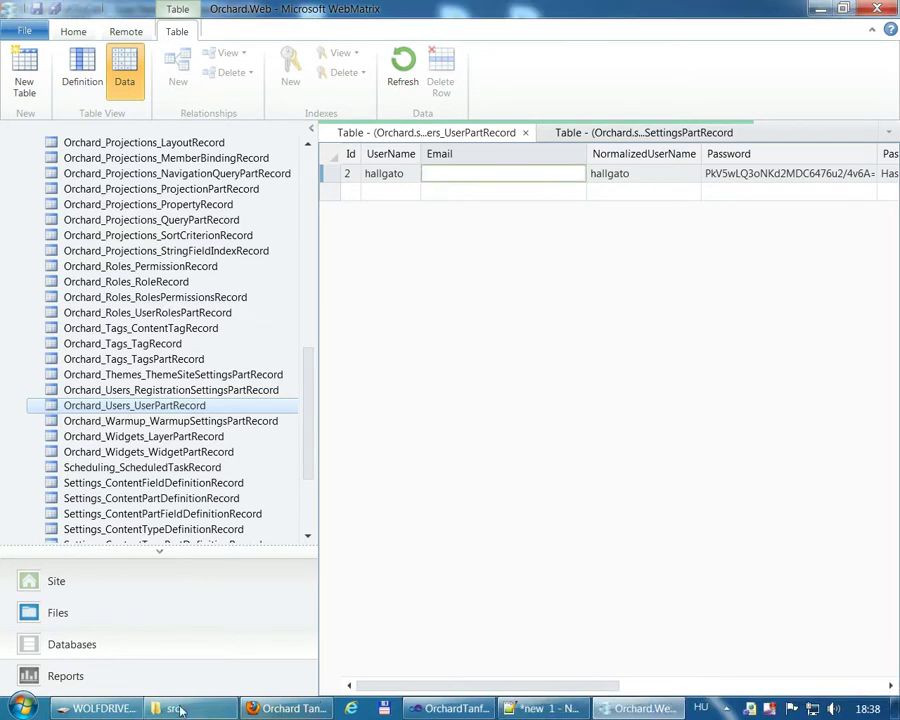
left_click(265, 708)
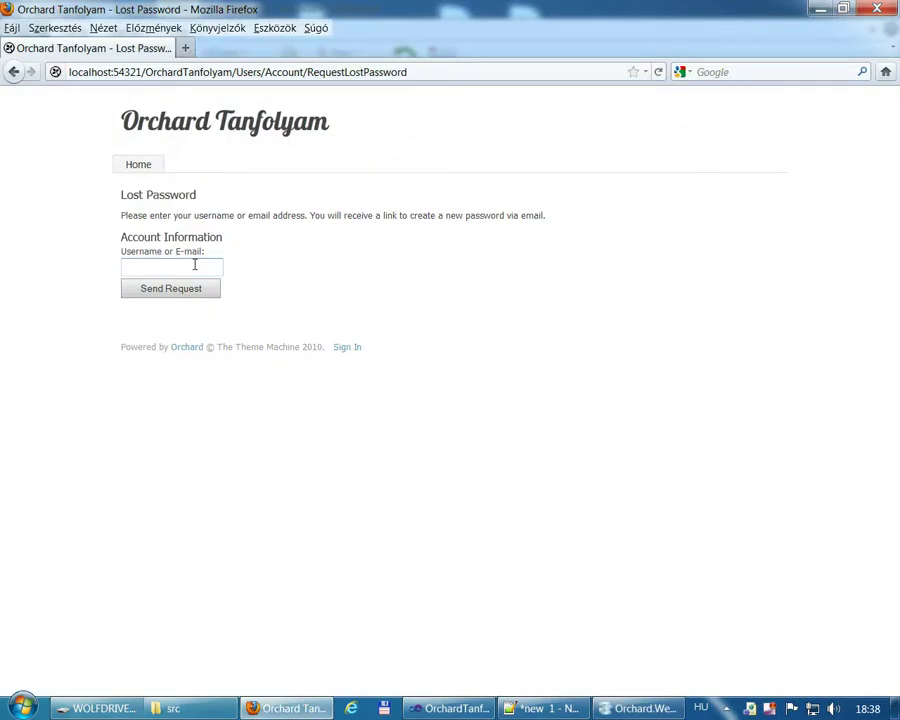
left_click(145, 165)
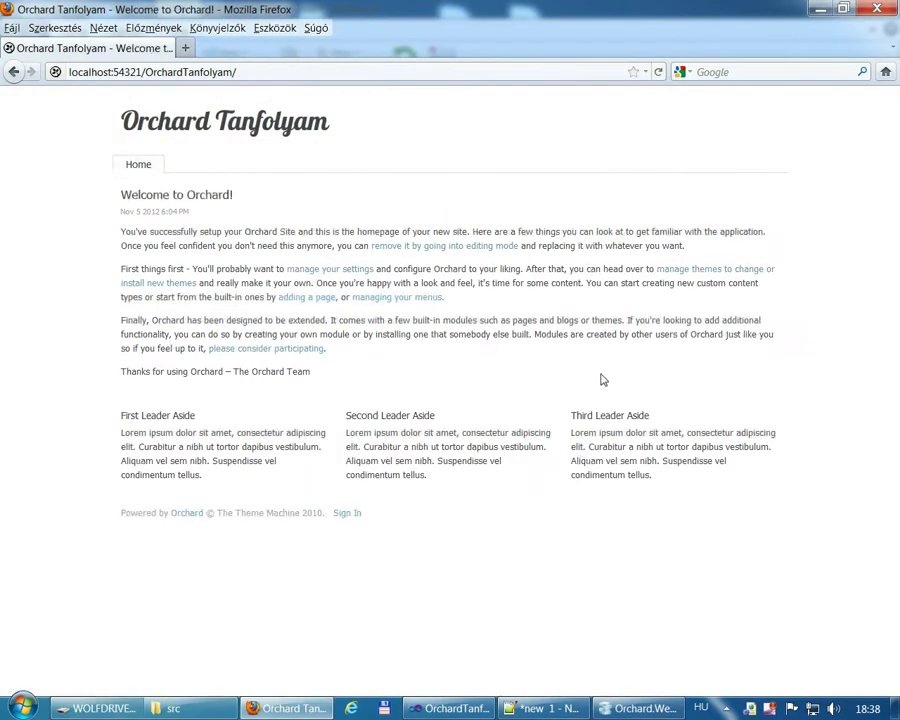
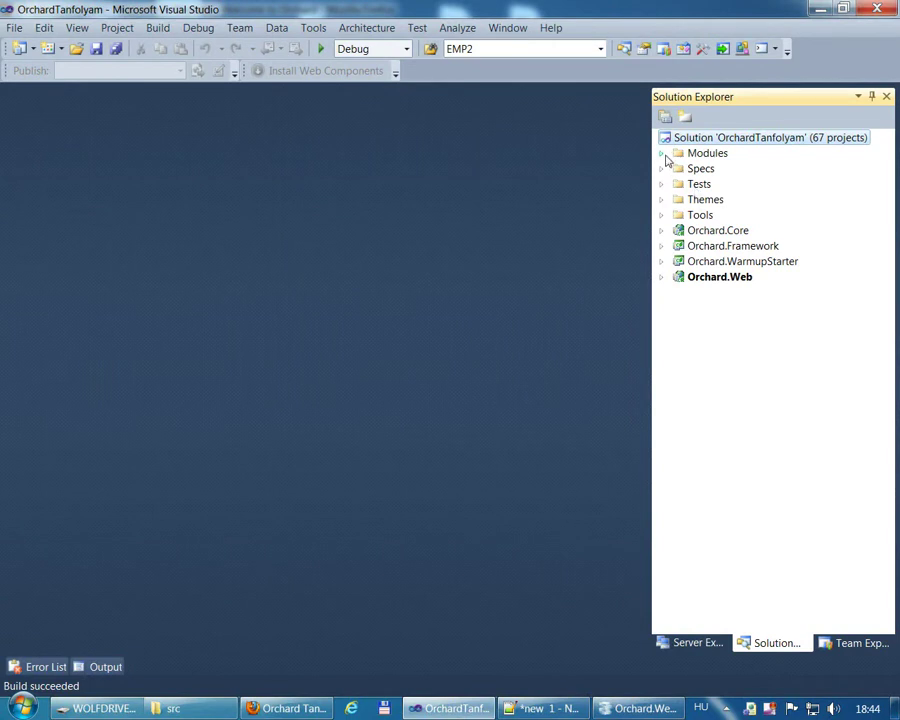
Open the Orchard.Web Modules folder, showing its 49 module folders from Lucene onward
left_click(662, 154)
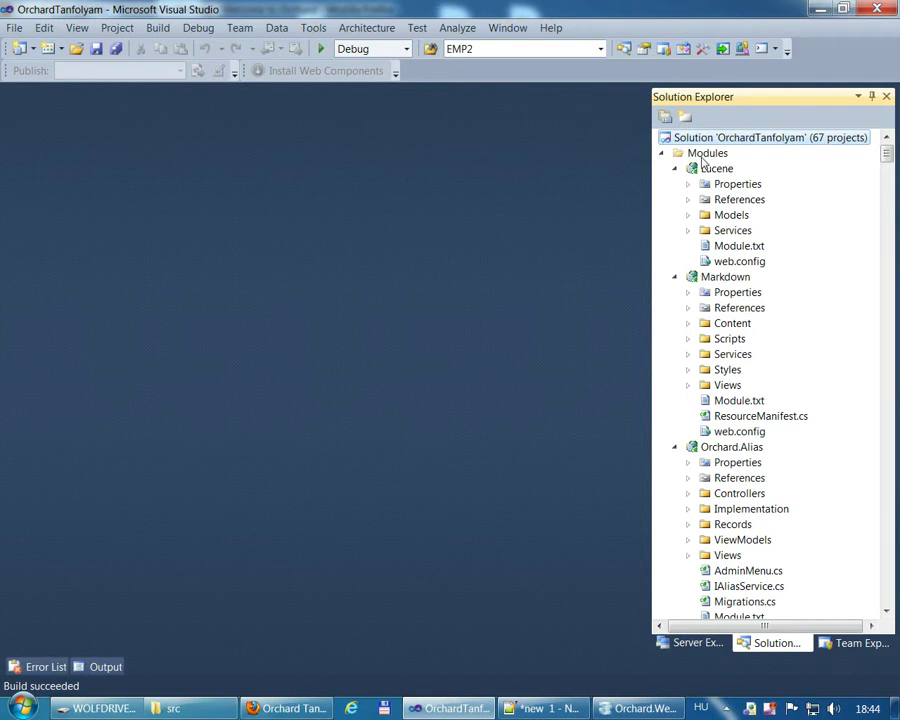
left_click(674, 169)
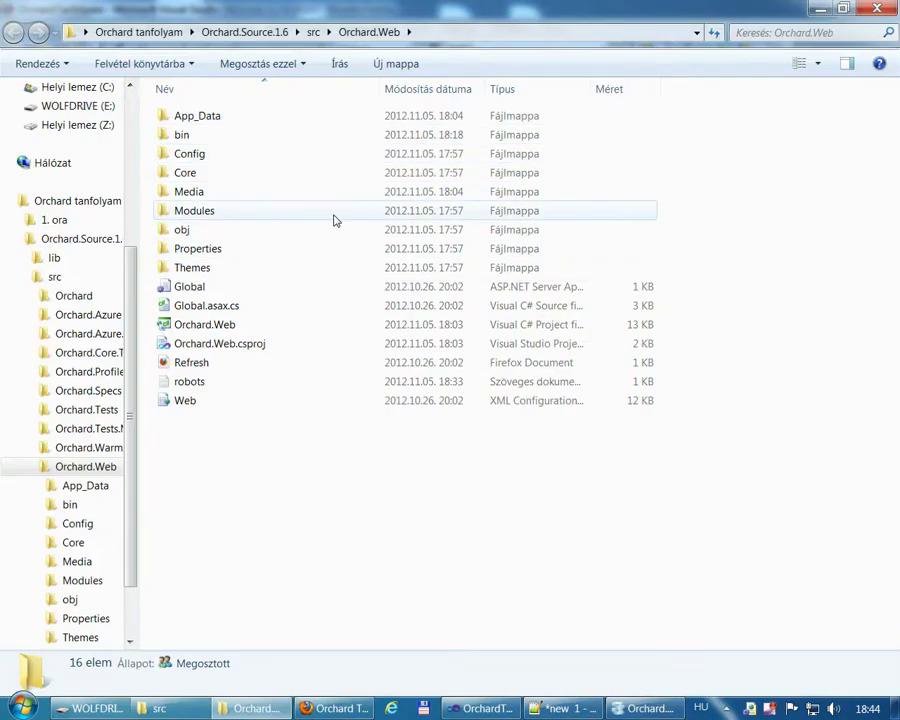
double_click(253, 212)
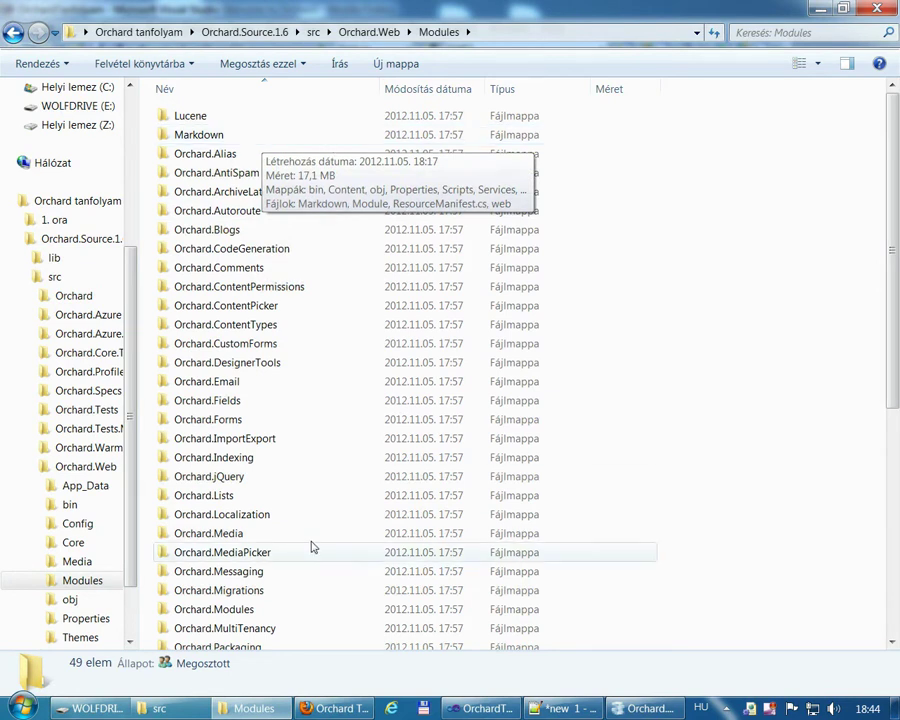
left_click(323, 710)
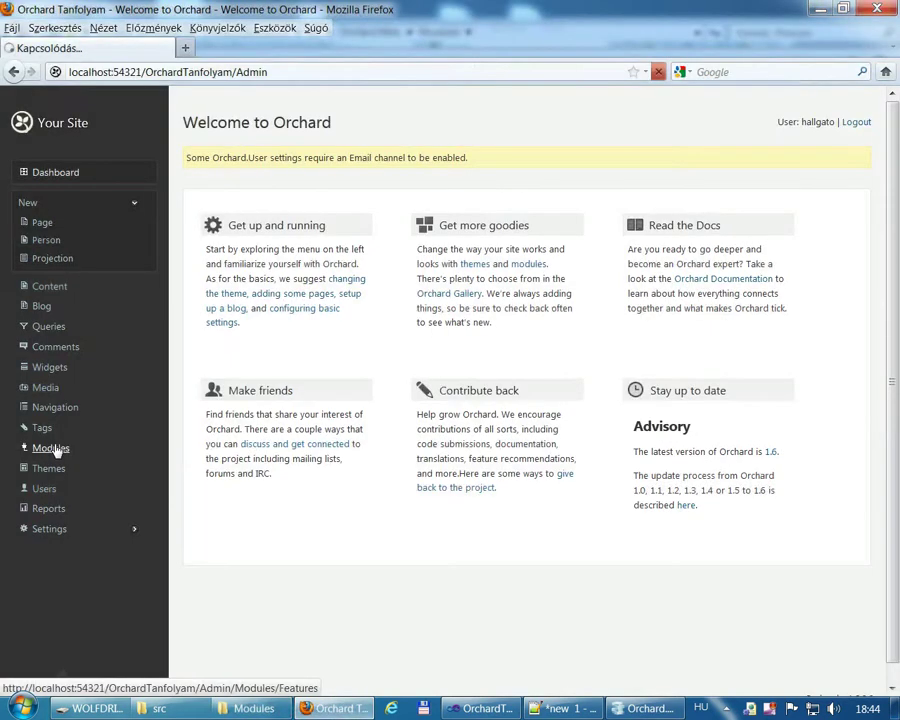
Review the Modules features list, then show the installed modules with their 1.6 versions
left_click(52, 449)
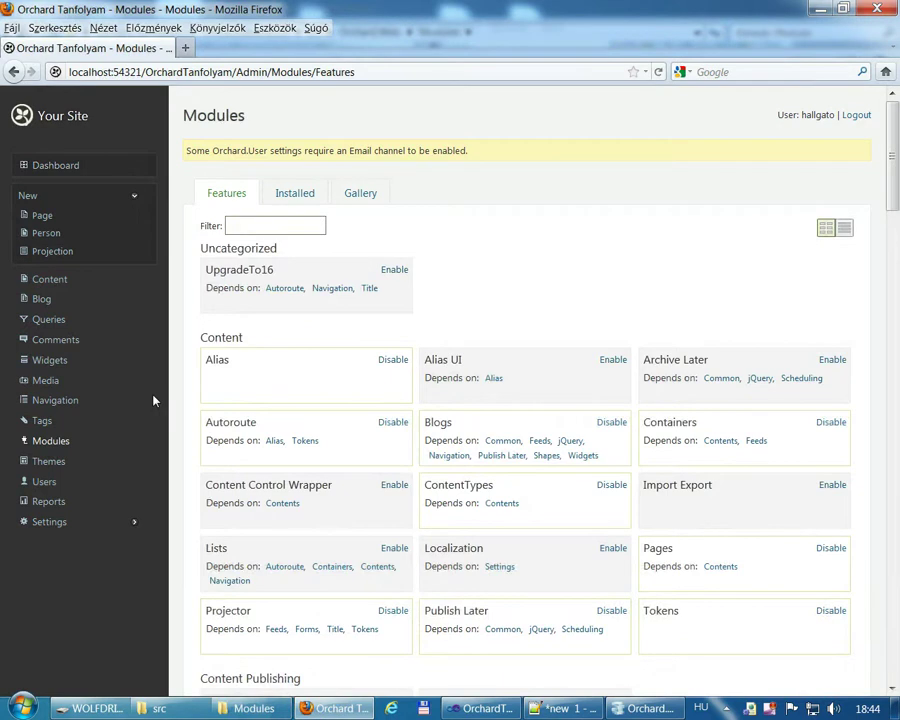
scroll(612, 261, "down", 3)
left_click_drag(645, 327, 744, 334)
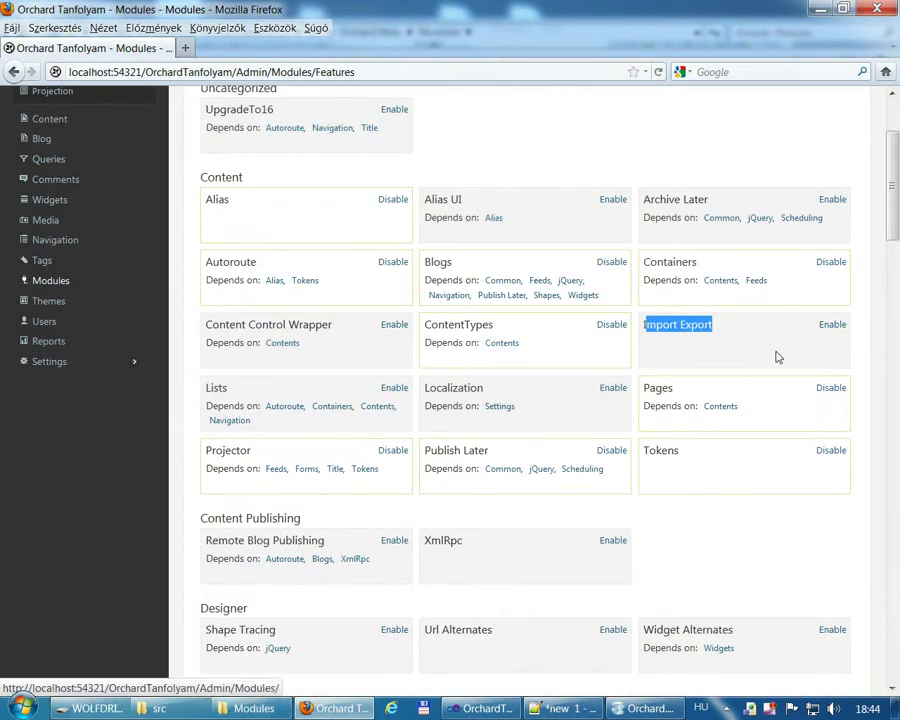
scroll(772, 354, "up", 3)
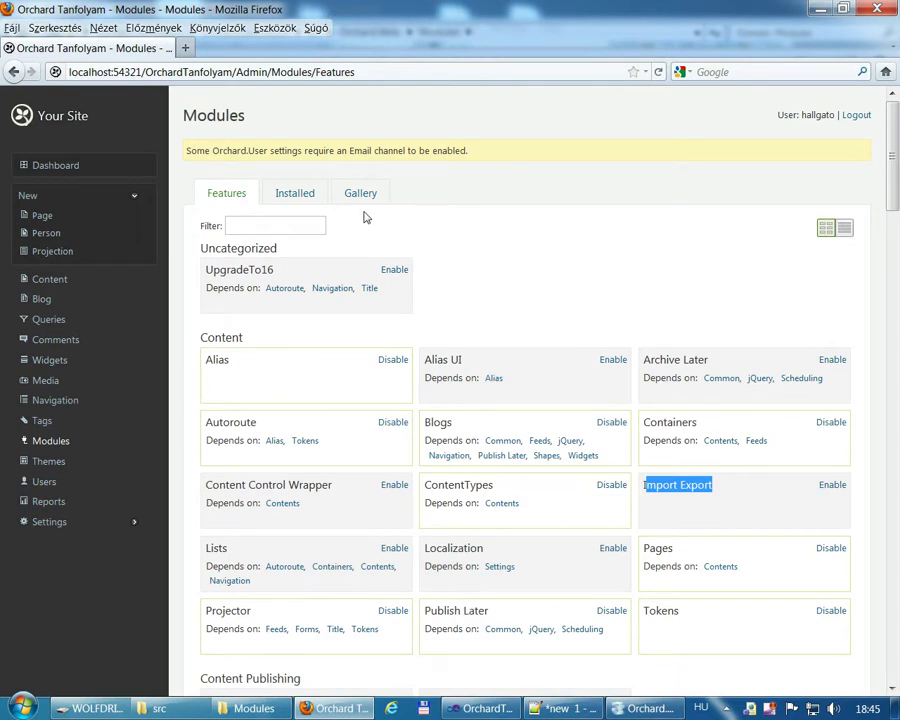
left_click(291, 193)
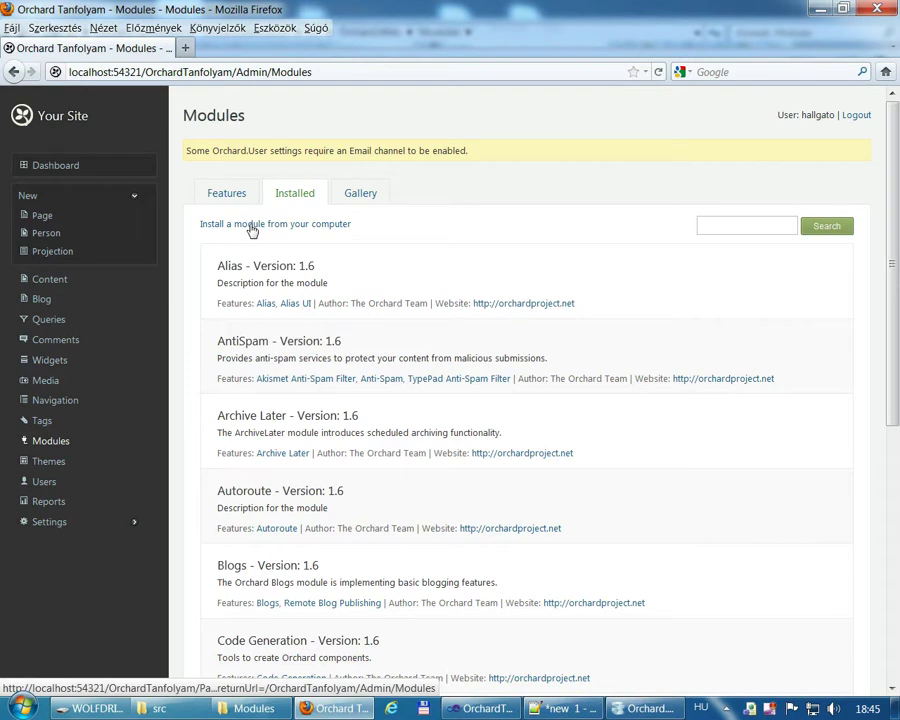
Try installing a module from a local file, cancel, and show the online module Gallery instead
left_click(252, 228)
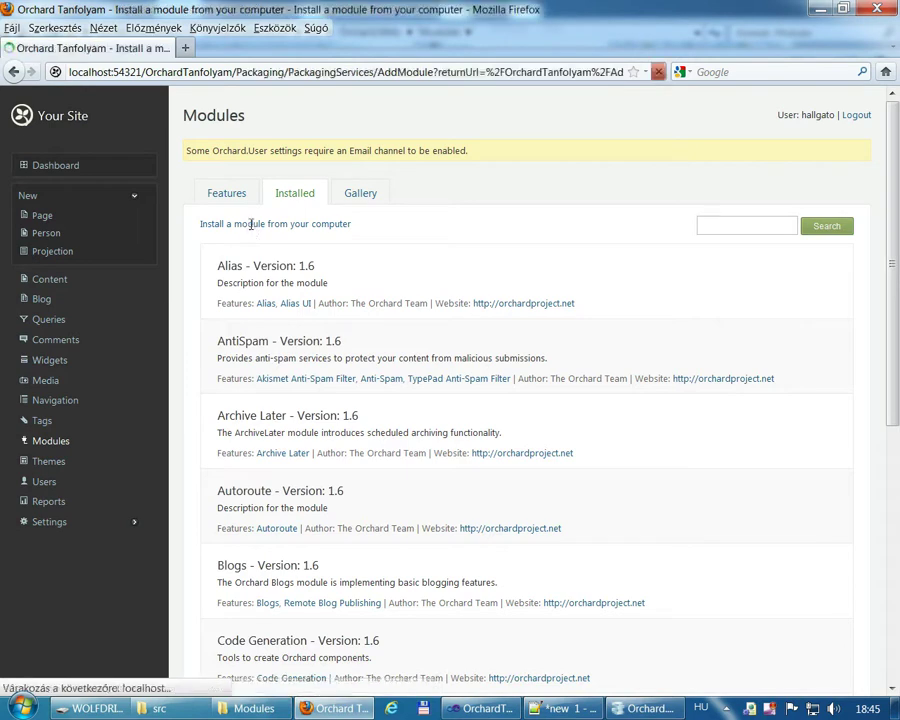
left_click(516, 224)
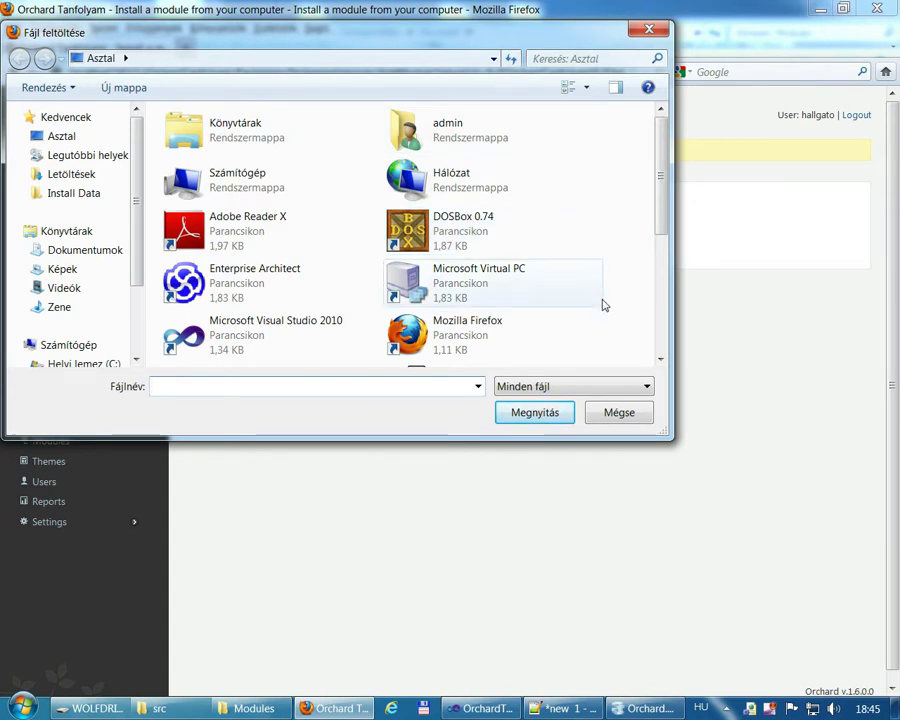
left_click(620, 413)
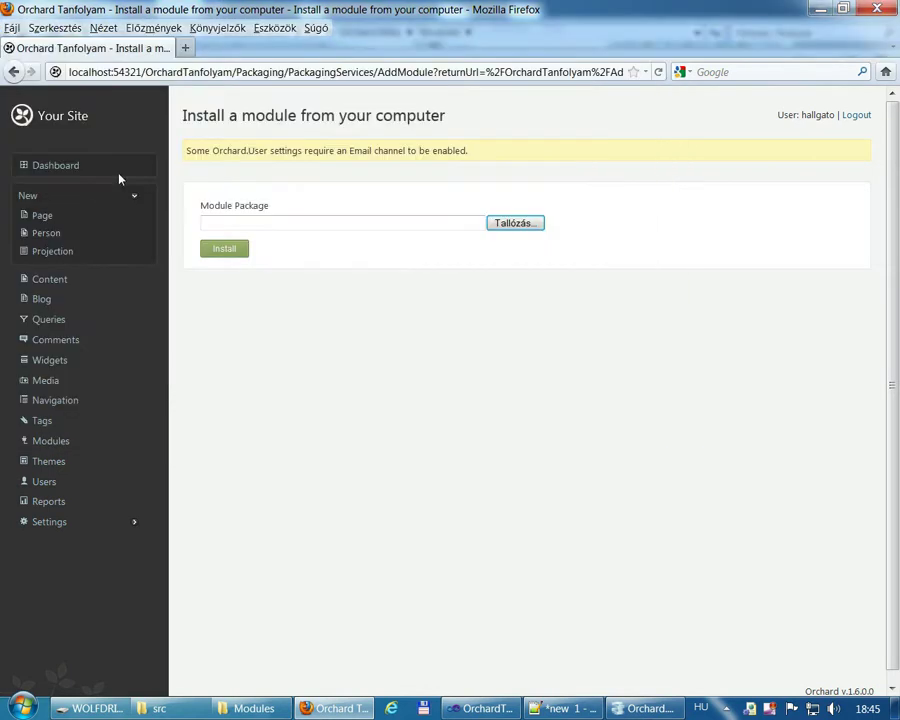
left_click(14, 72)
left_click(378, 195)
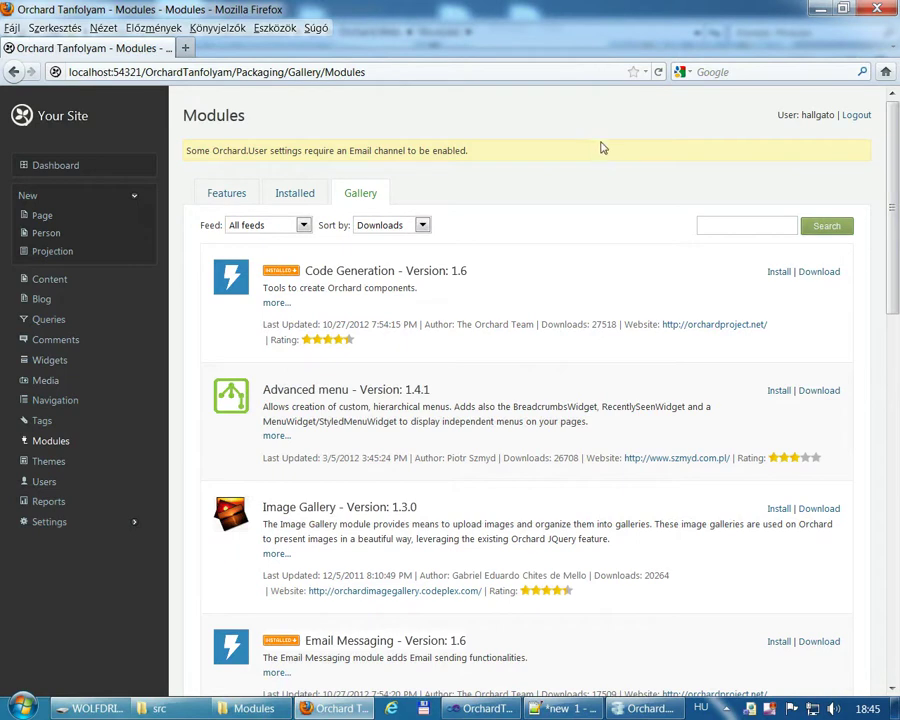
Browse the module gallery list and move to its second page of results
scroll(463, 304, "down", 5)
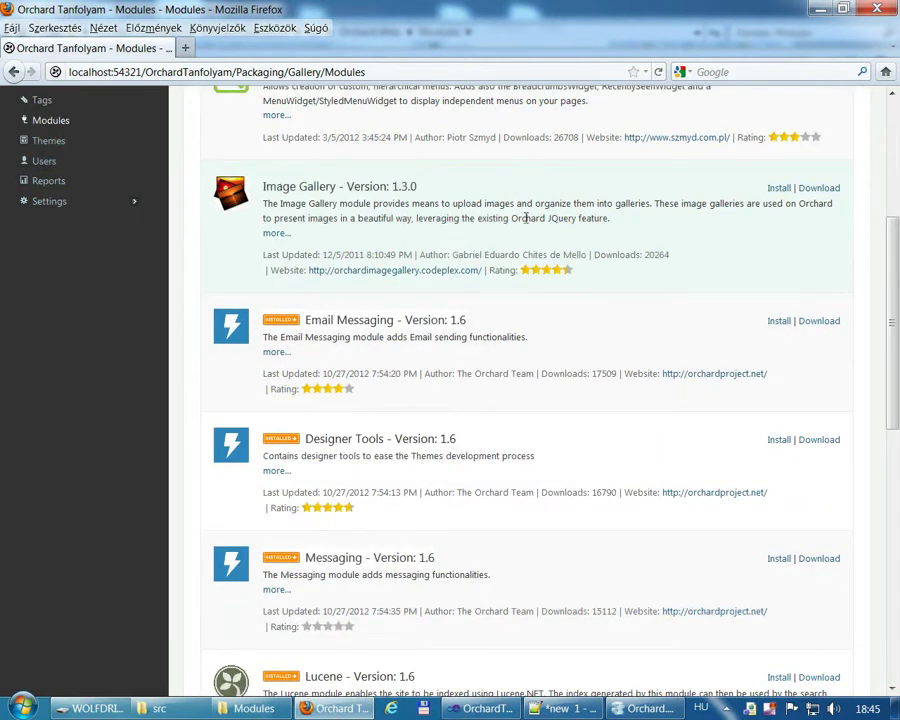
scroll(507, 268, "up", 2)
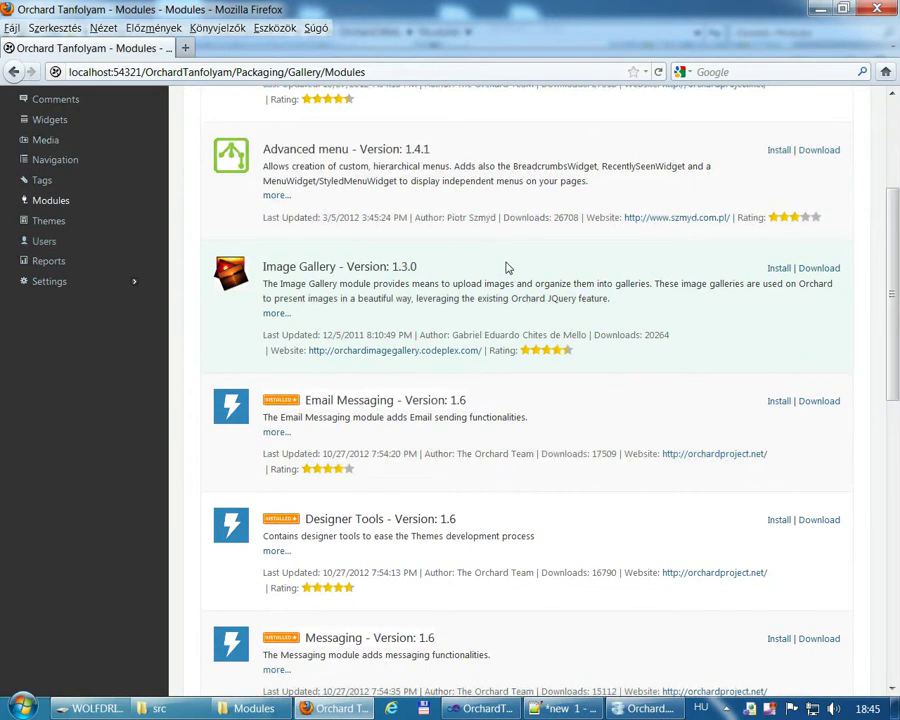
scroll(507, 268, "up", 3)
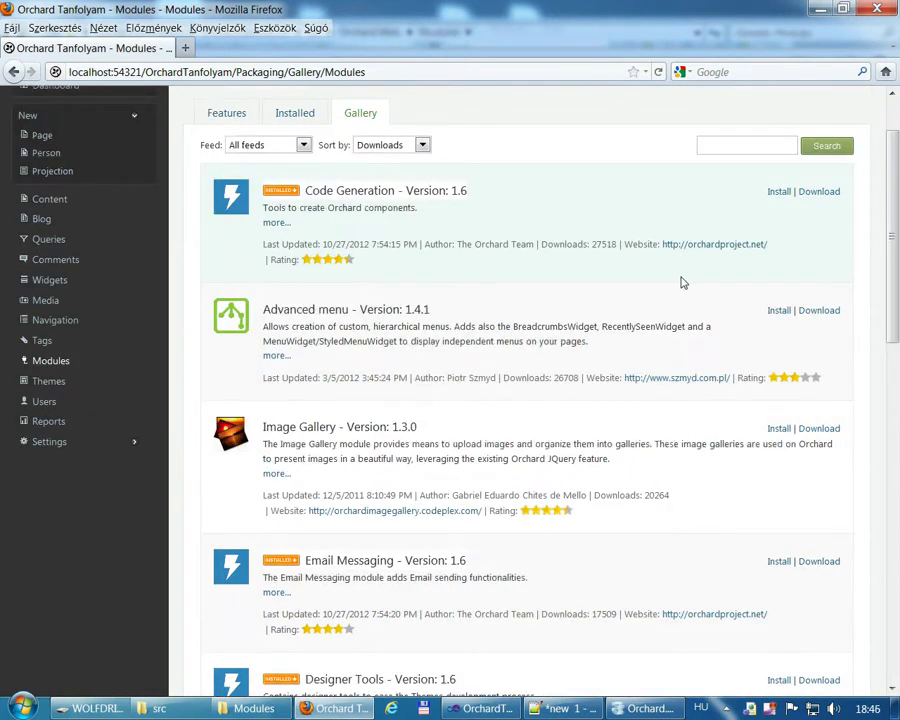
scroll(684, 285, "down", 9)
scroll(689, 328, "down", 3)
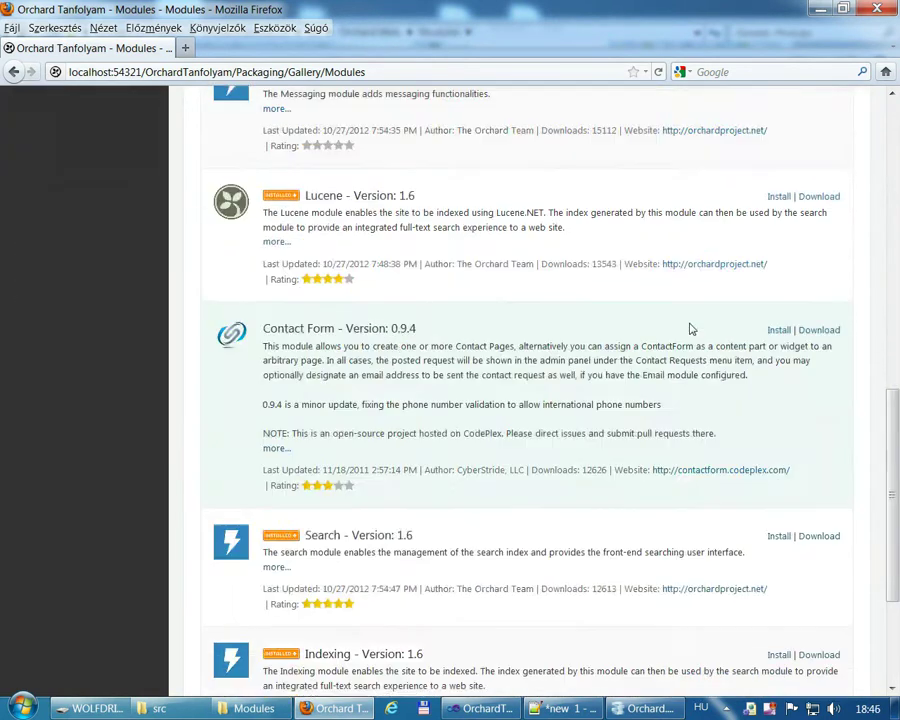
scroll(689, 328, "down", 4)
left_click(297, 579)
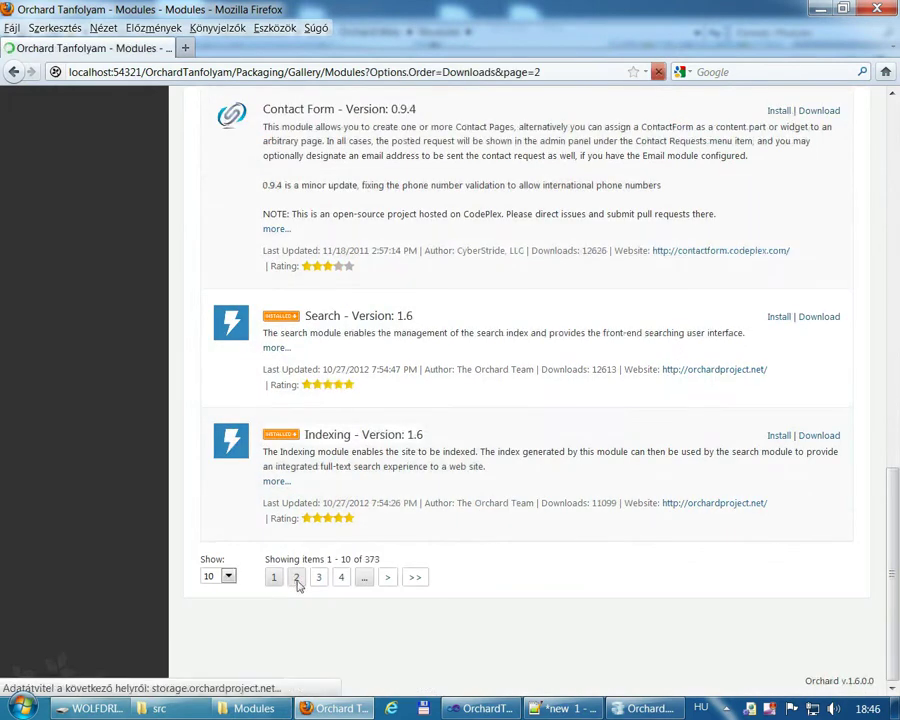
scroll(317, 455, "down", 5)
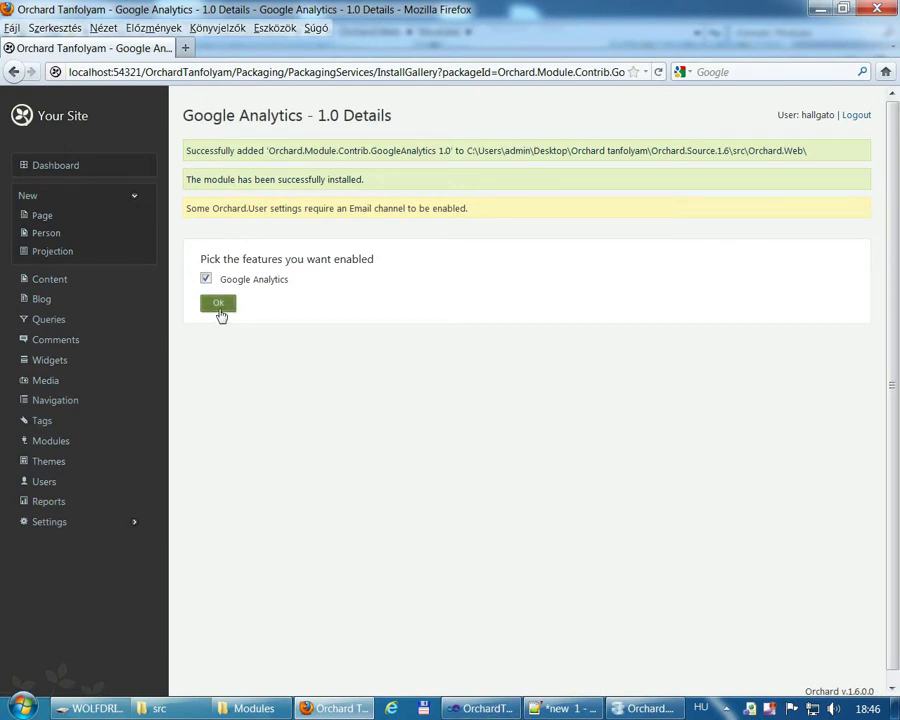
Confirm enabling the Google Analytics 1.0 feature with Ok
left_click(219, 310)
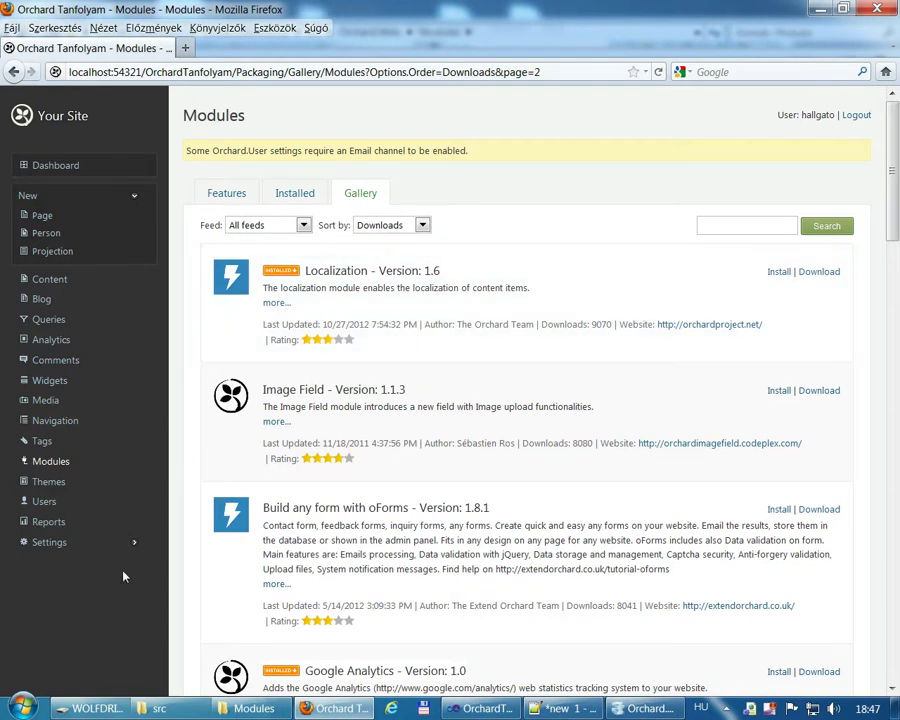
Show the Gallery feed settings, start a new feed, then return to the Orchard Gallery feed list
left_click(136, 540)
scroll(120, 520, "down", 3)
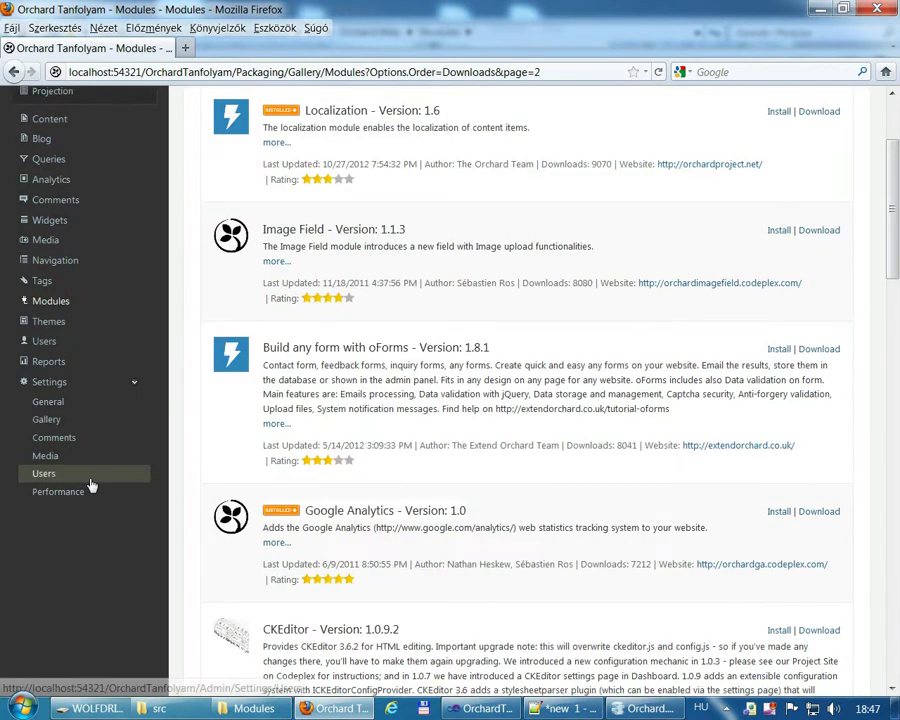
left_click(62, 420)
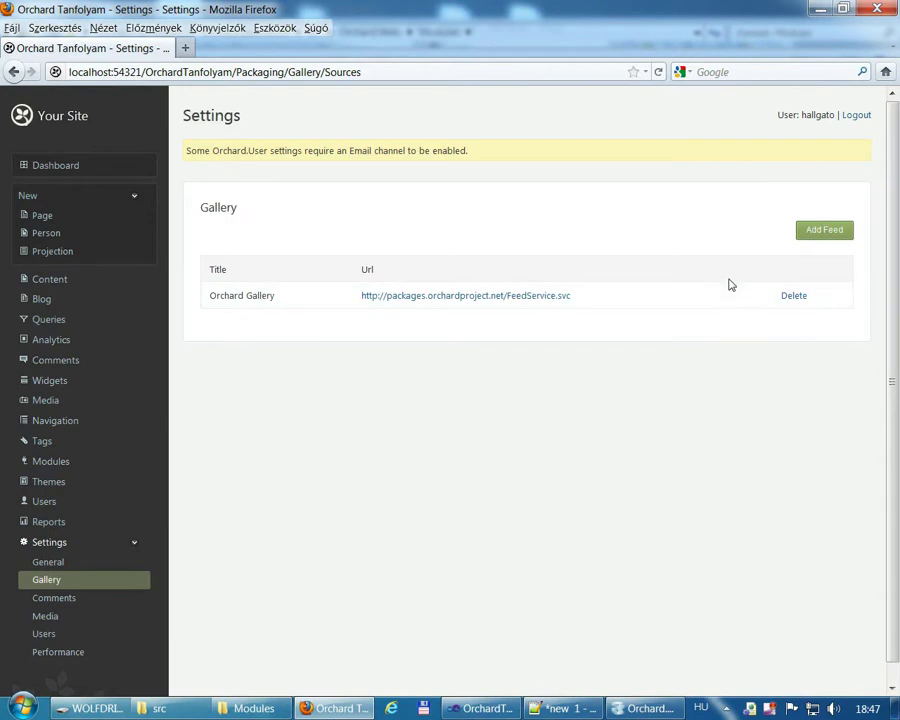
left_click(810, 233)
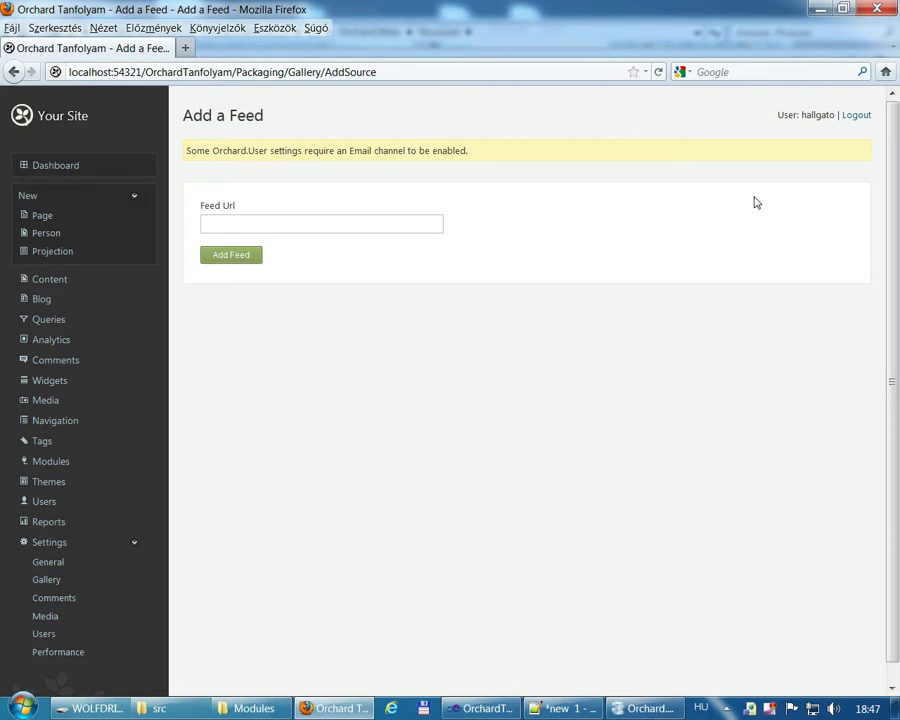
key("alt+Left")
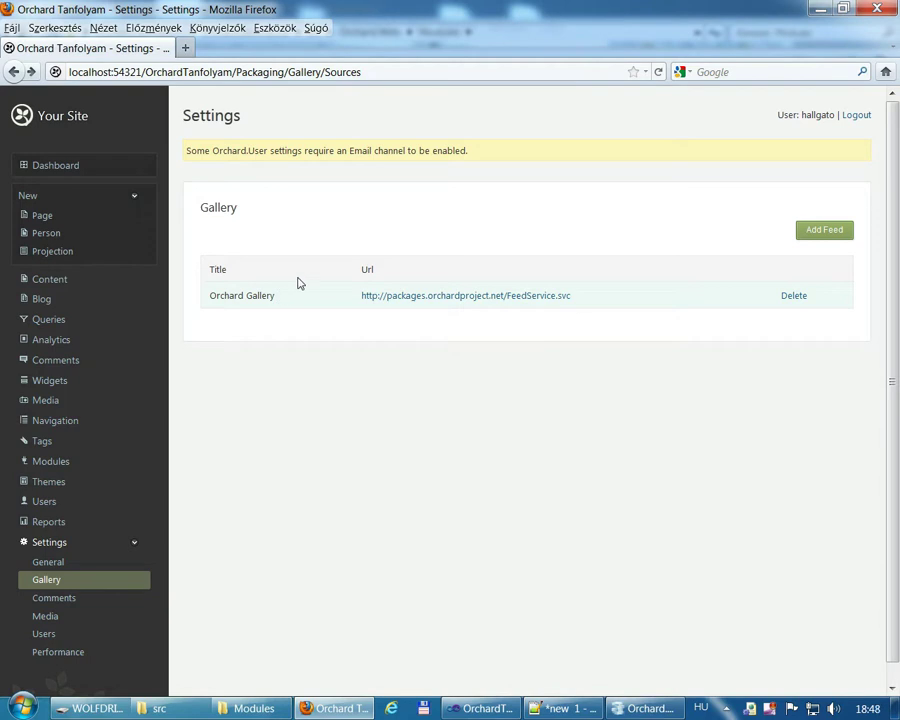
Open the Navigation page and keep Main Menu as the menu being edited
left_click(72, 423)
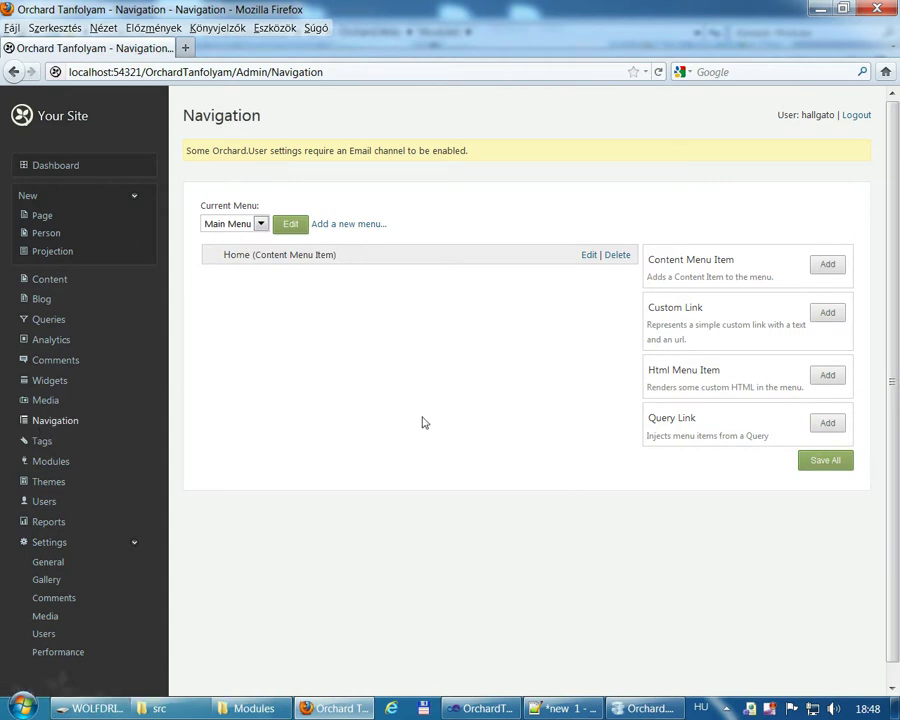
left_click(256, 226)
left_click(255, 236)
left_click(826, 265)
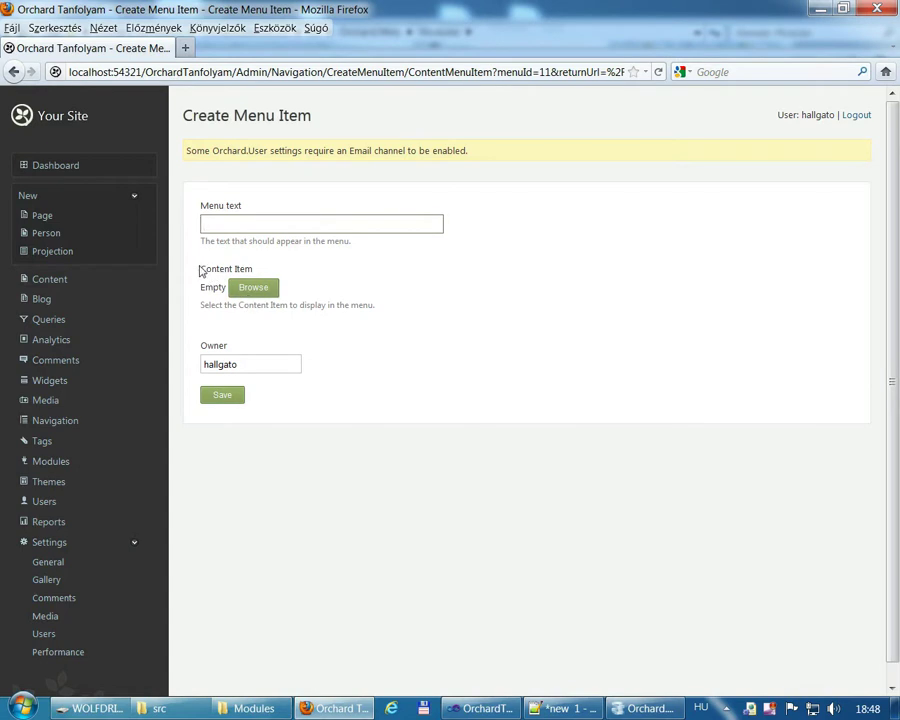
left_click_drag(203, 269, 374, 327)
left_click(401, 315)
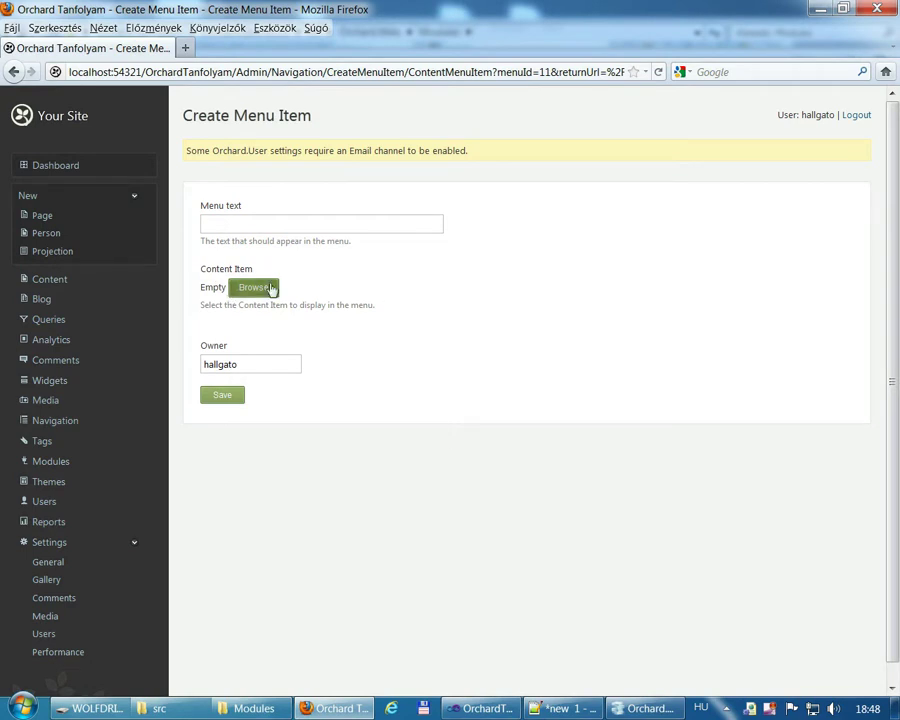
left_click(269, 287)
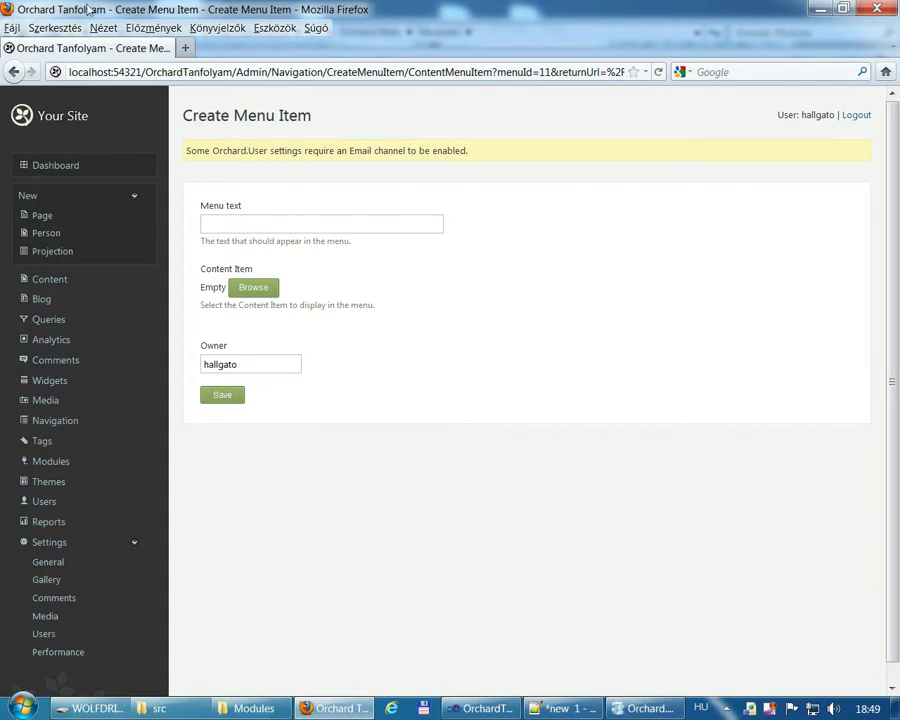
key("BackSpace")
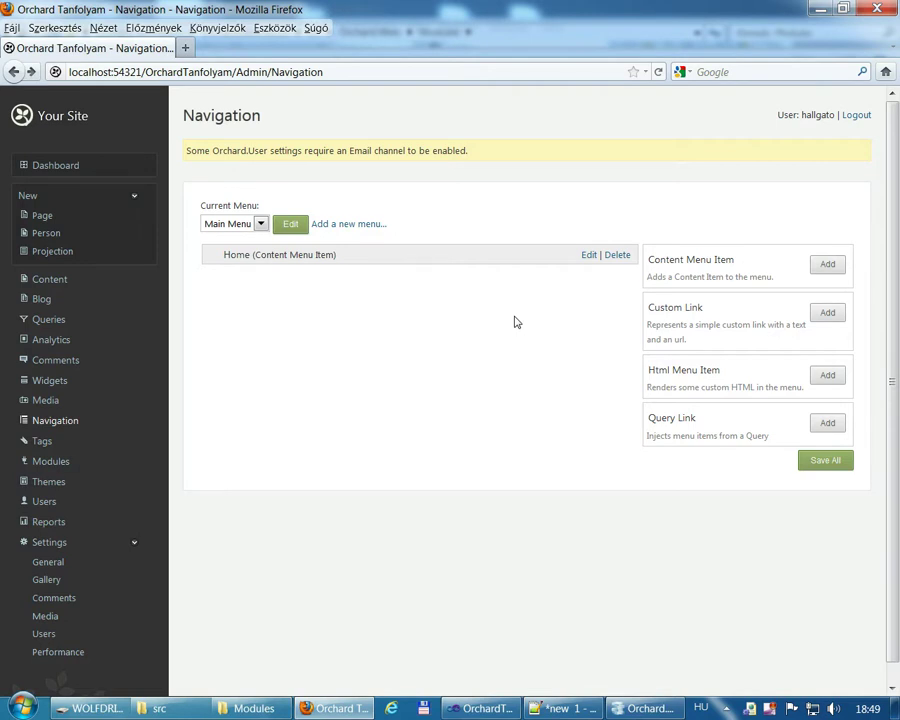
Create a new Page titled 'Hello Orchard tanfolyam'
left_click(26, 220)
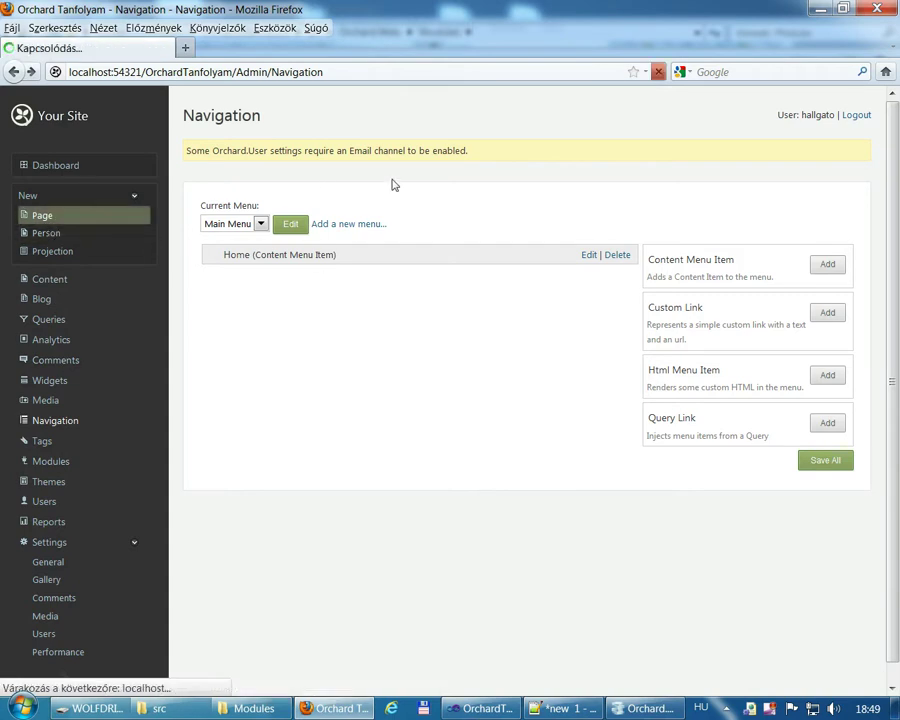
type("Hello")
key("BackSpace")
key("BackSpace")
type("lo Orchard tanfo")
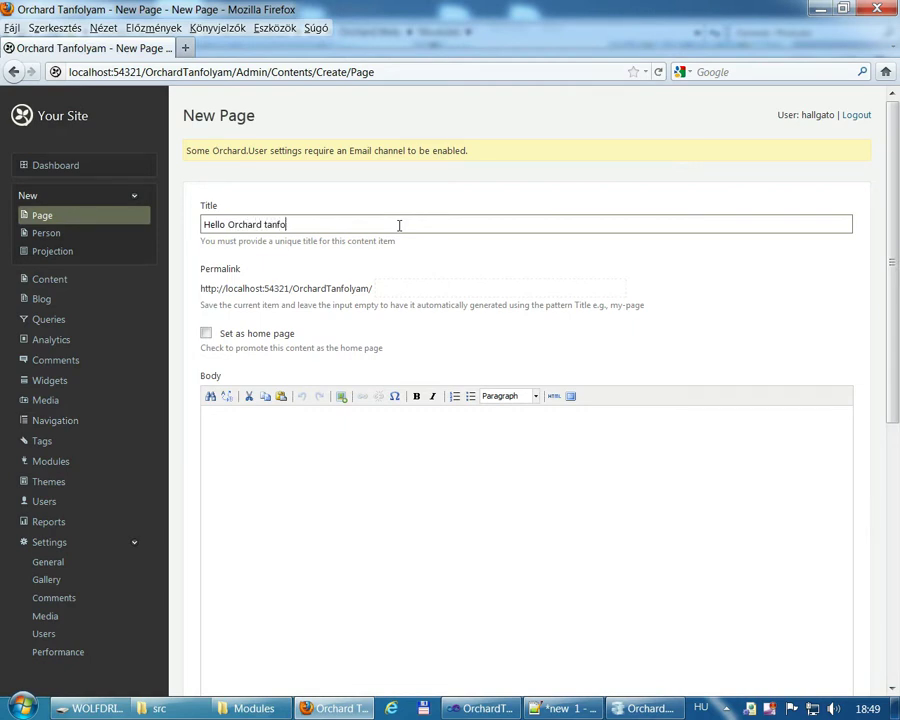
type("lyam")
key("Tab")
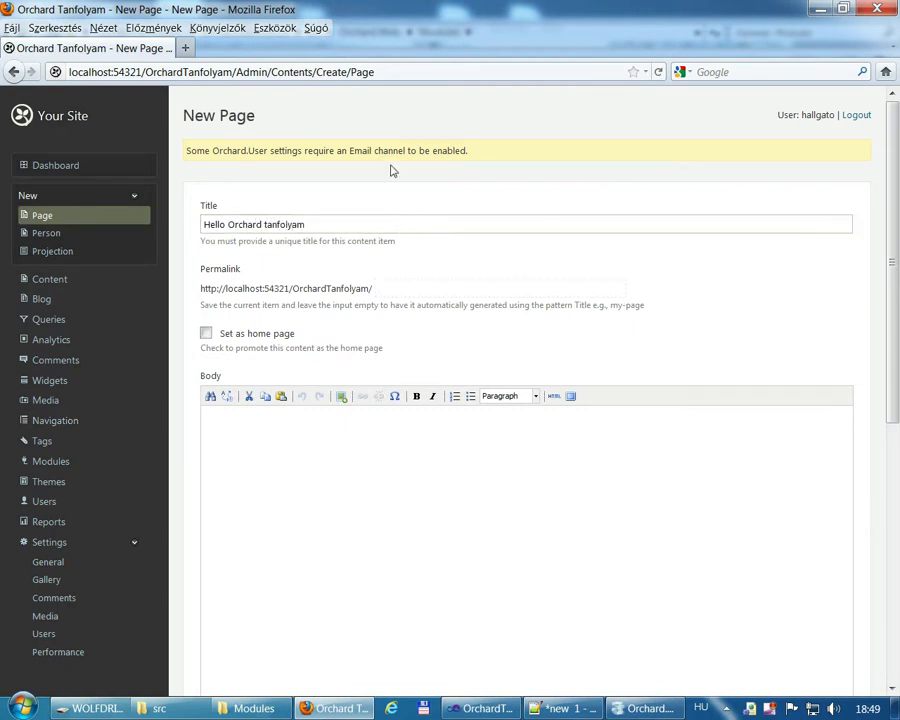
Enter 'Sziasztok!' as the page body text
scroll(354, 270, "down", 3)
scroll(378, 296, "up", 2)
scroll(350, 420, "down", 2)
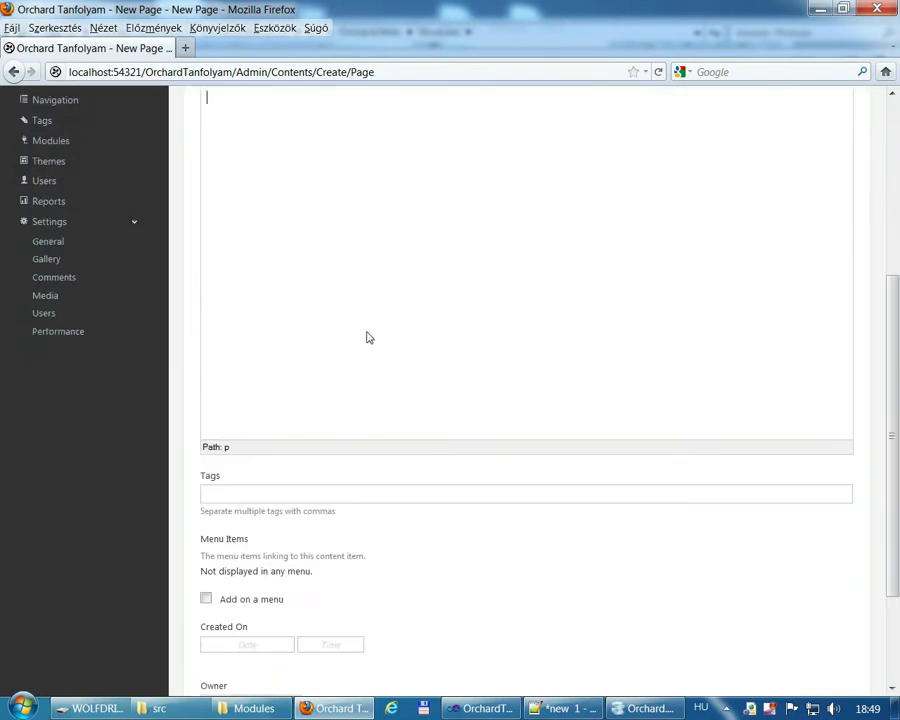
scroll(380, 360, "up", 1)
type("Sziasztok")
scroll(396, 382, "down", 3)
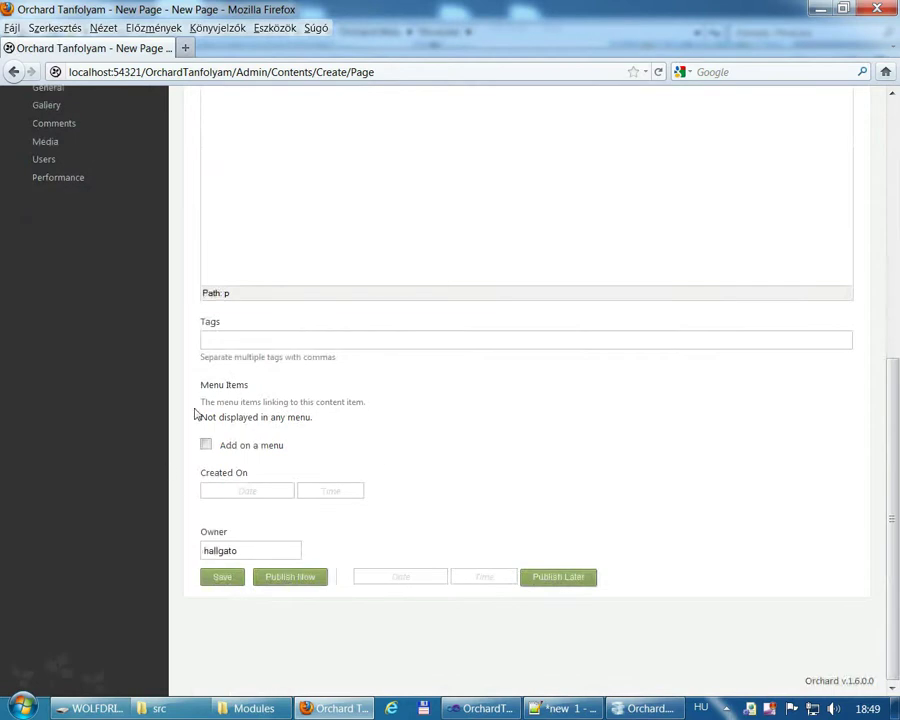
scroll(488, 436, "up", 4)
type("!")
scroll(490, 422, "down", 2)
scroll(490, 421, "up", 2)
scroll(491, 421, "down", 4)
Publish the page immediately with Publish Now
left_click(289, 586)
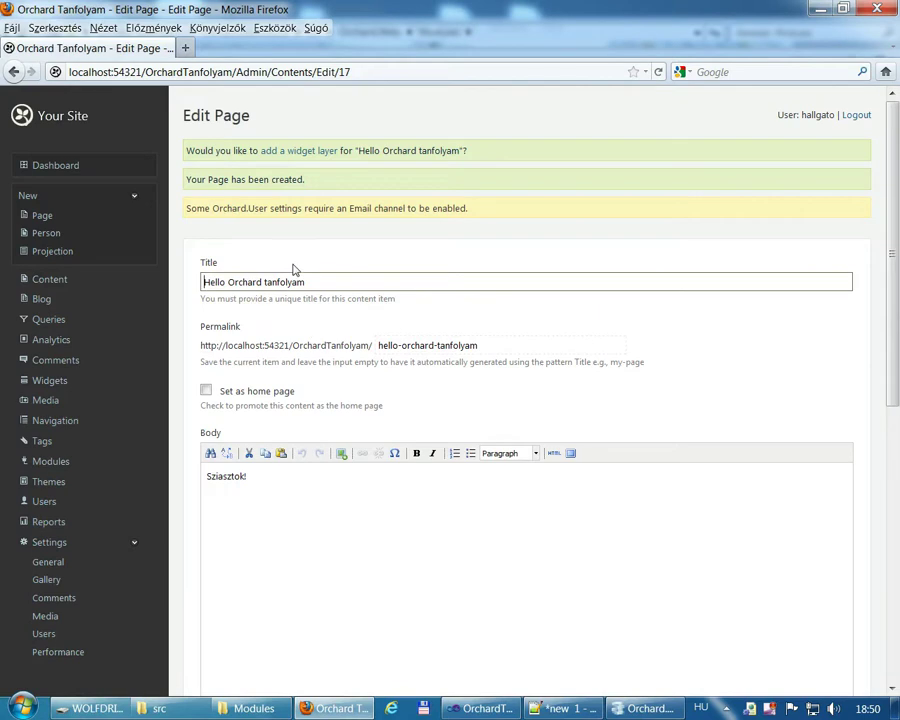
scroll(68, 295, "down", 3)
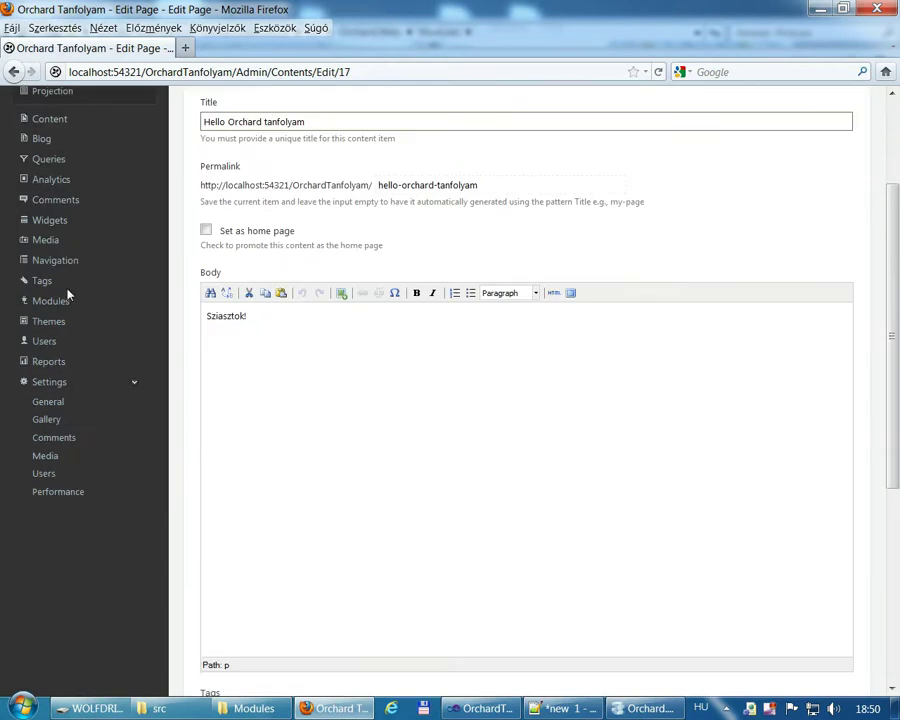
scroll(68, 295, "up", 3)
left_click(60, 424)
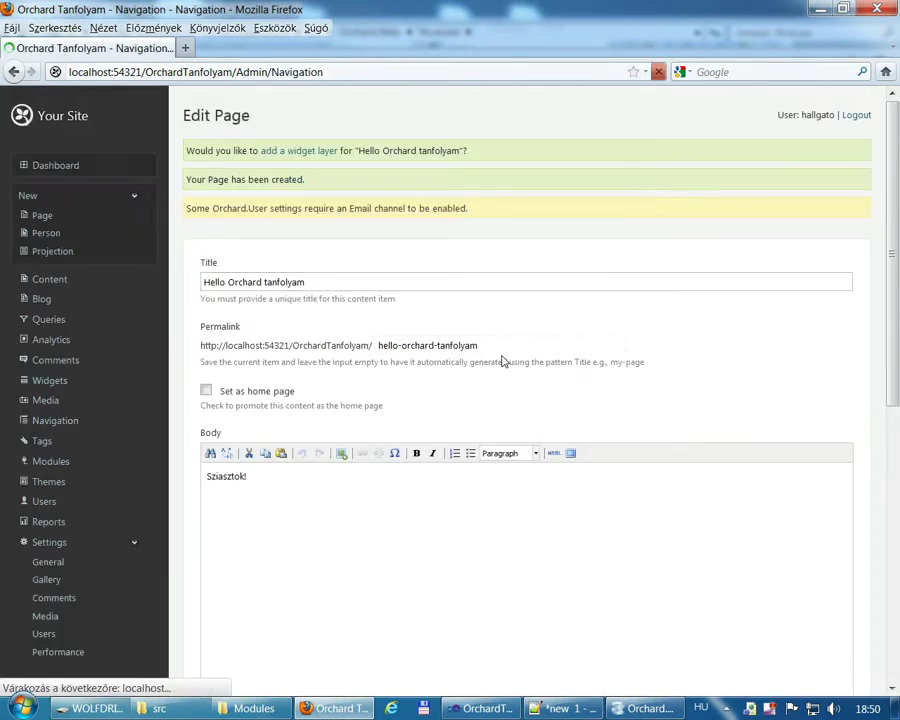
Add a Content Menu Item and browse for the content item it should link to
left_click(822, 262)
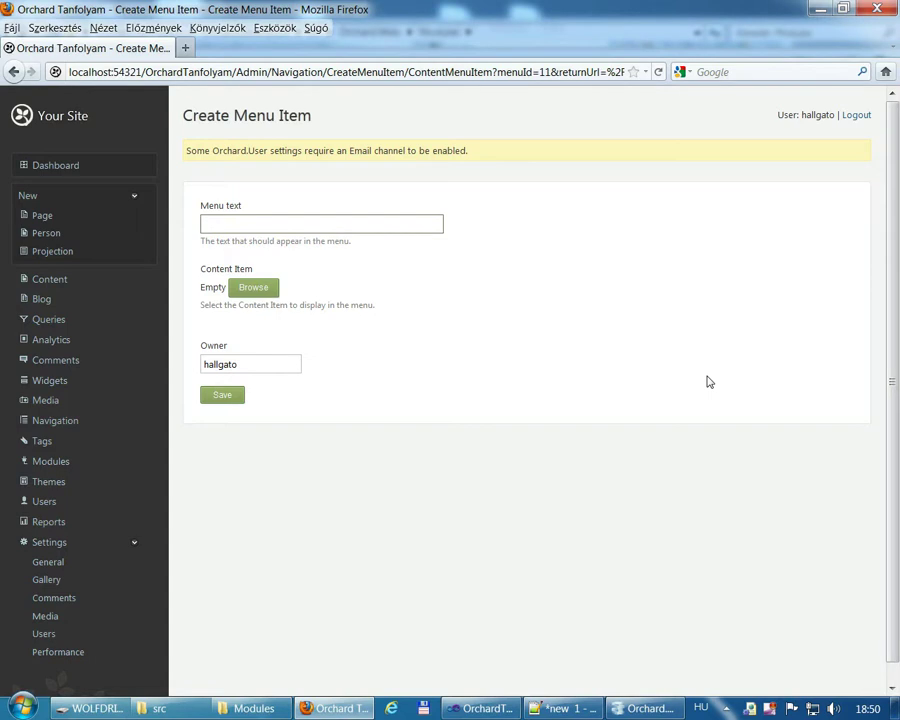
left_click(266, 287)
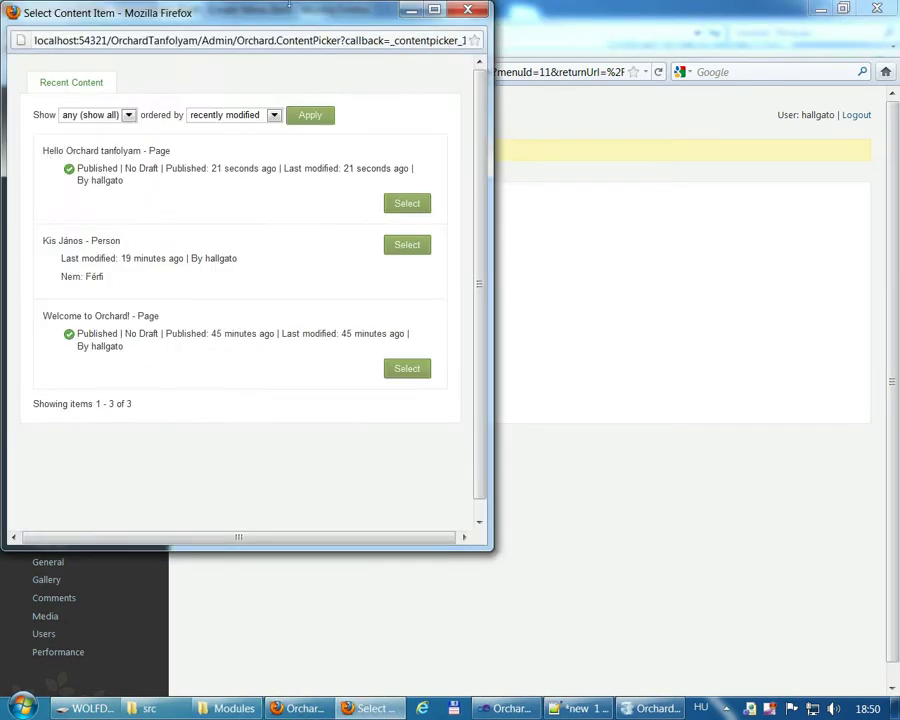
Pick the Hello Orchard tanfolyam page for the menu item and save it
left_click_drag(295, 8, 304, 18)
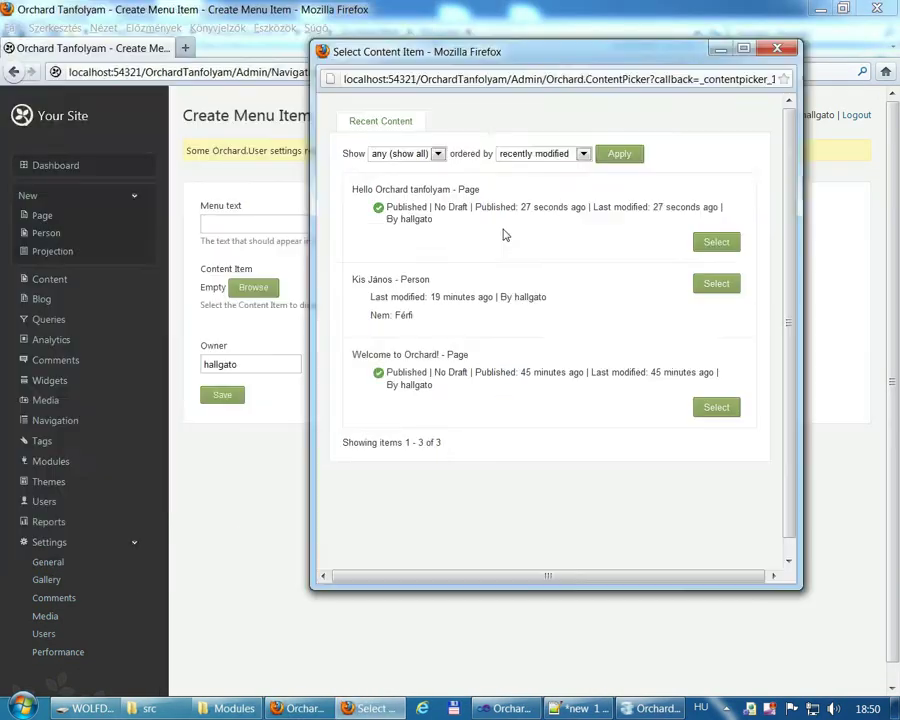
left_click(715, 245)
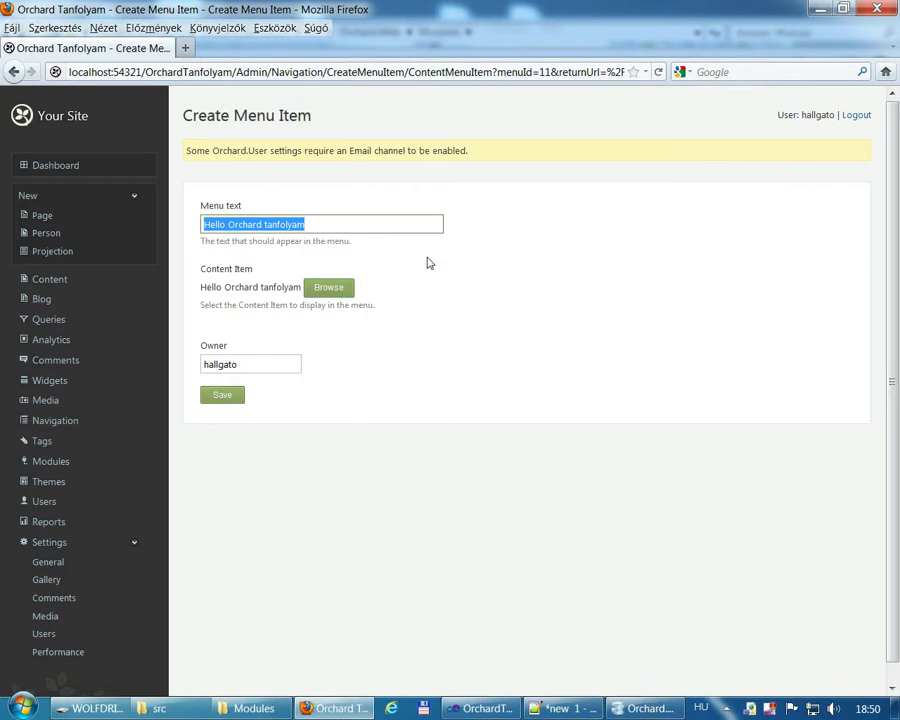
left_click_drag(330, 222, 202, 224)
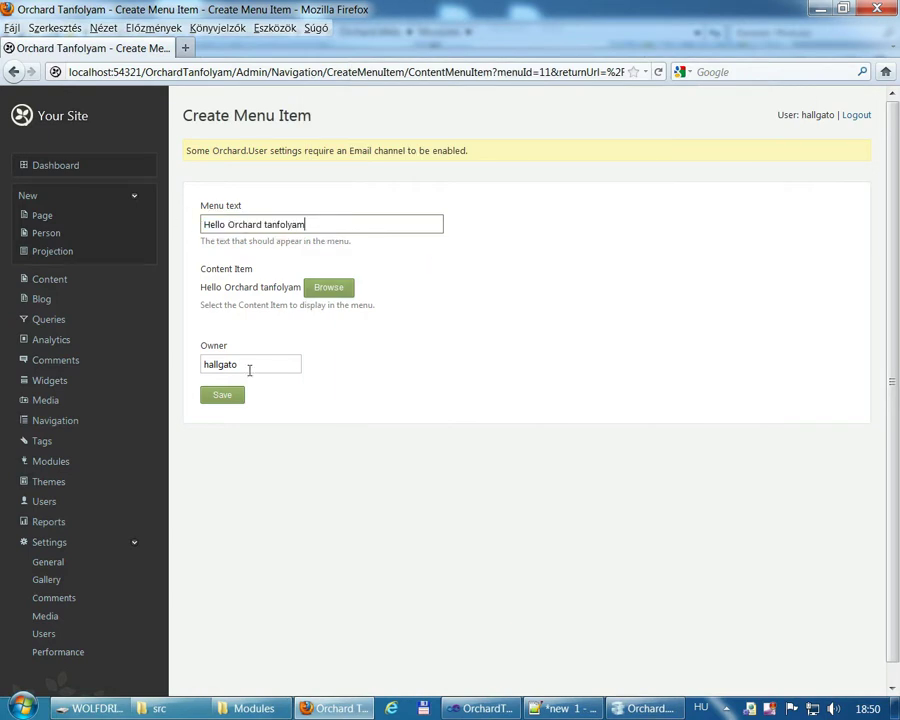
left_click(222, 392)
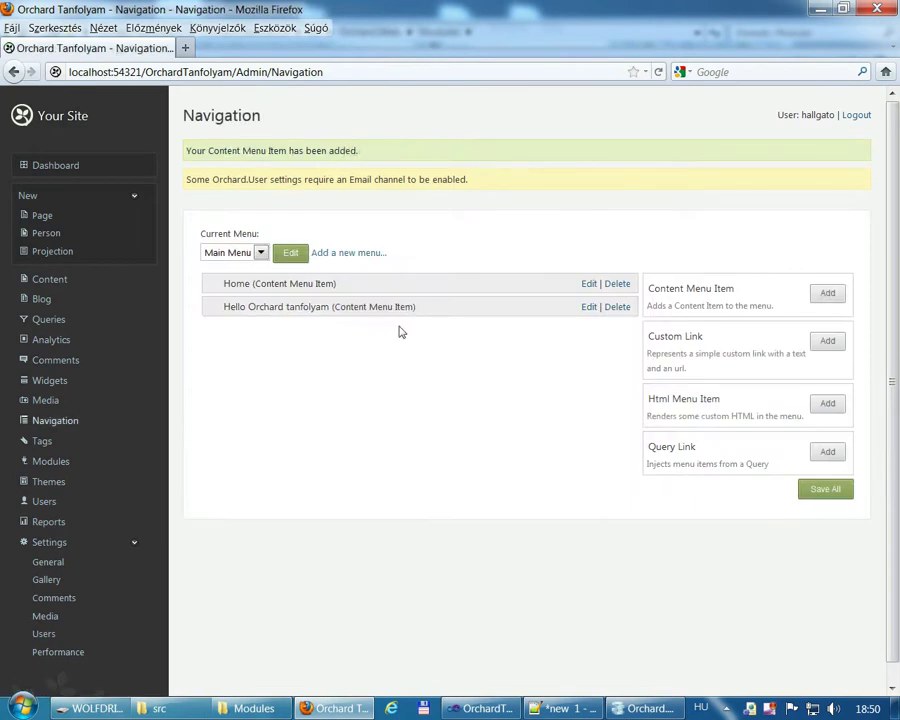
Open the public site in a new tab, check the Hello Orchard tanfolyam page, then return to admin
middle_click(61, 118)
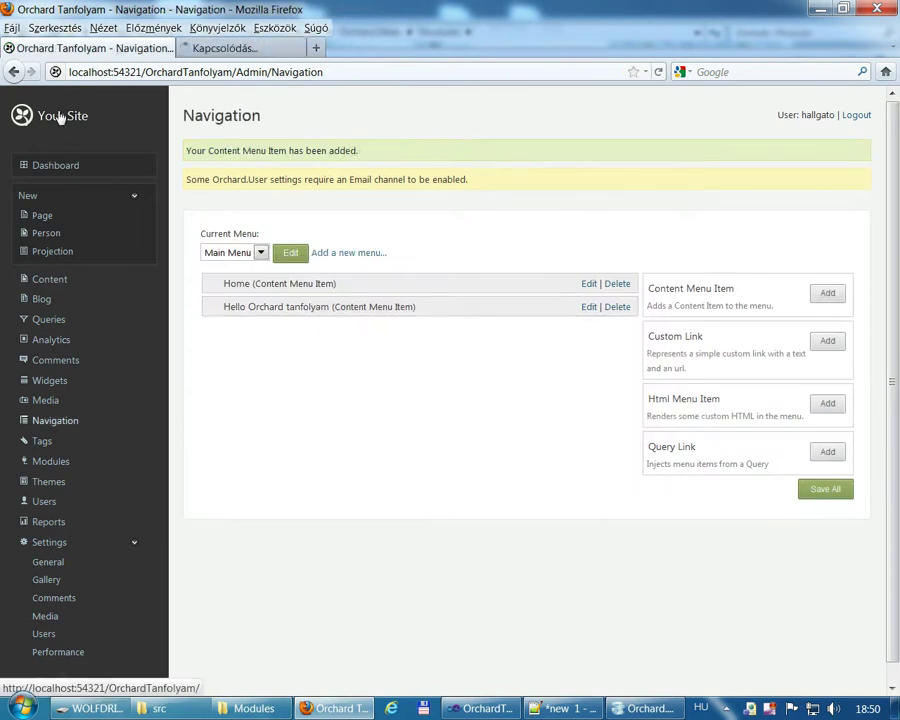
left_click(206, 49)
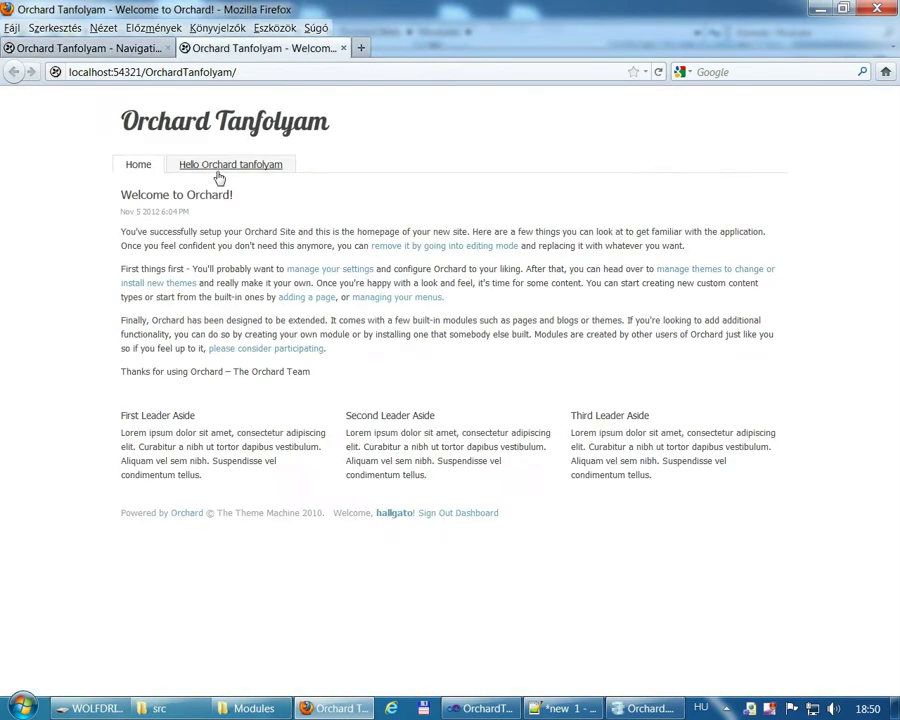
left_click(225, 166)
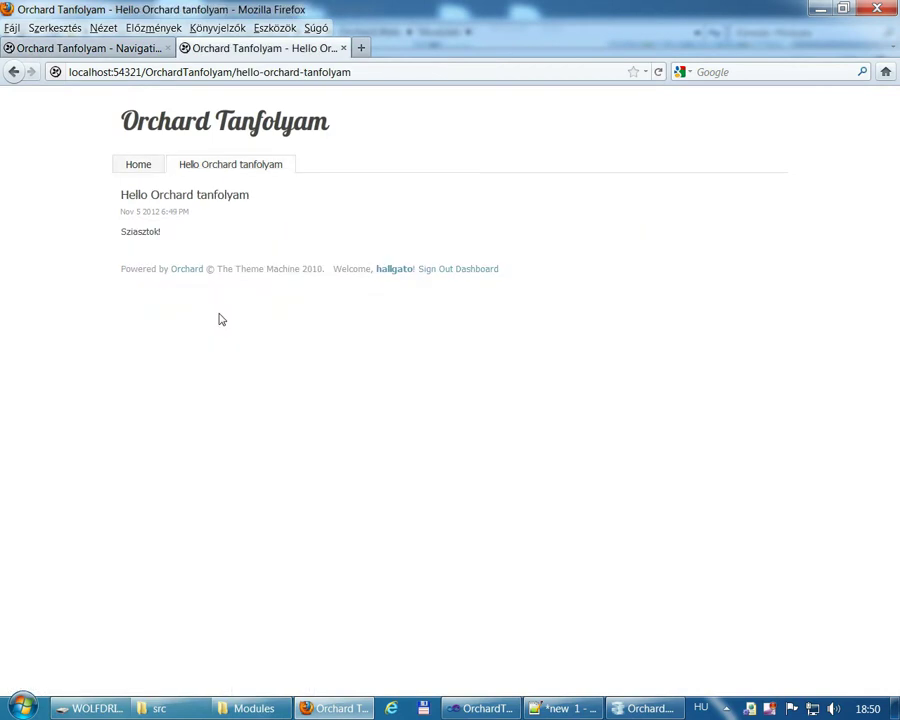
left_click(14, 72)
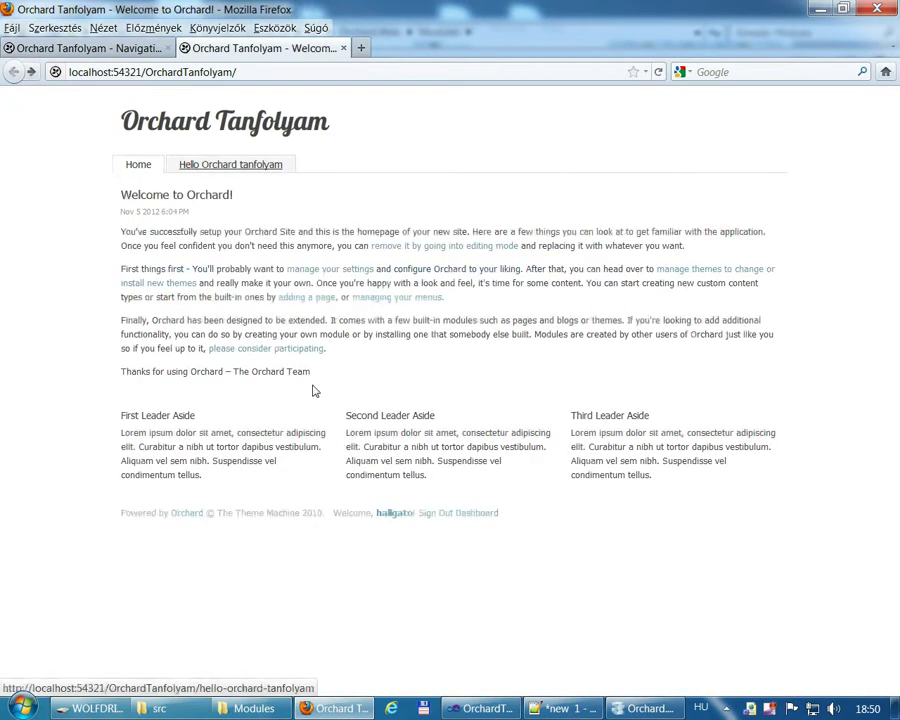
left_click(86, 50)
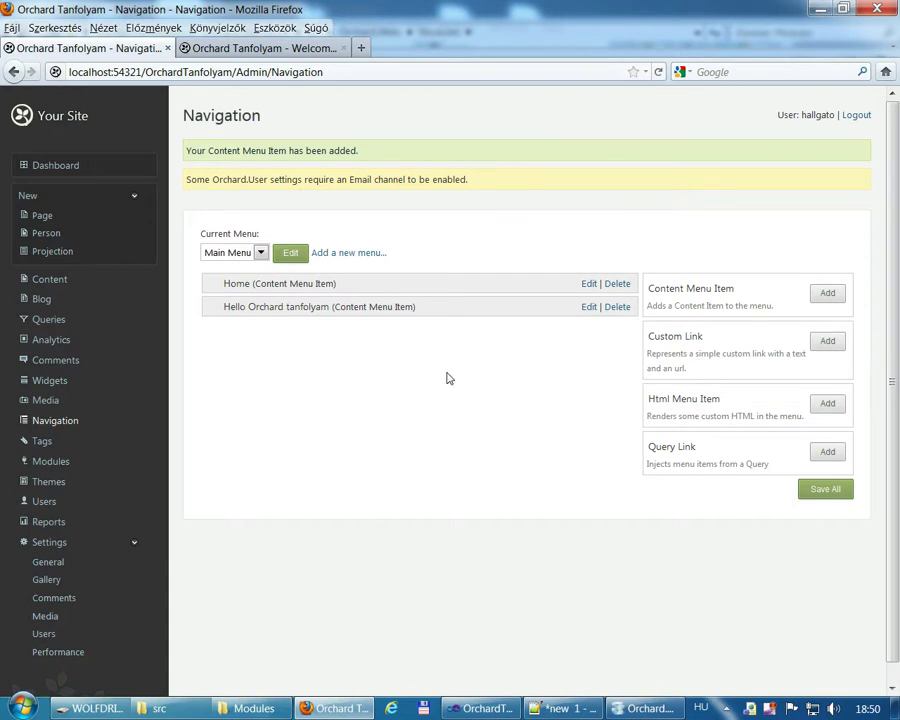
left_click(829, 344)
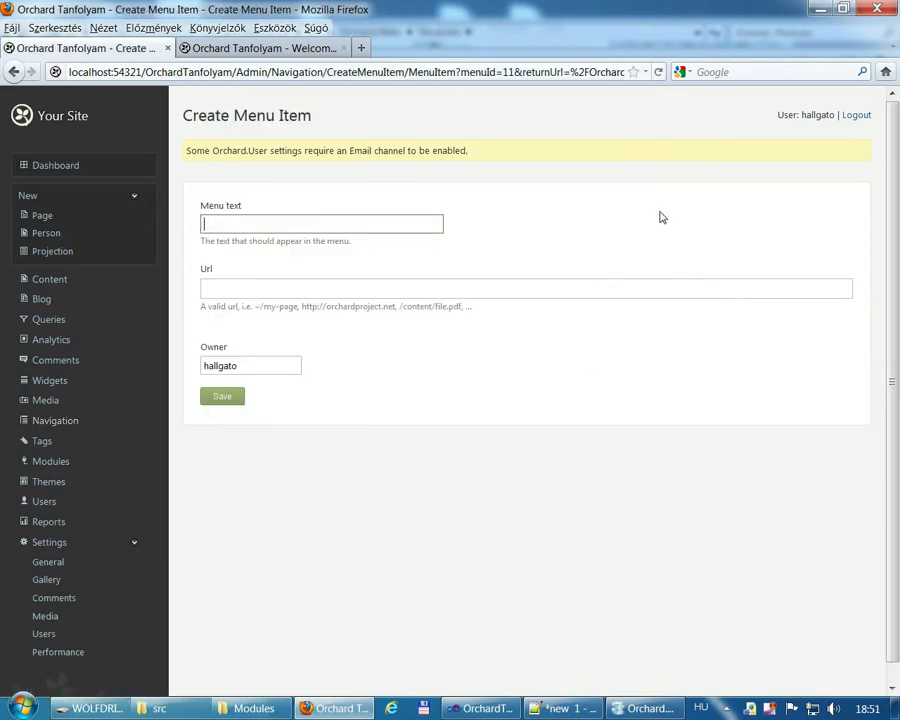
type("Orchard Magyarország")
key("Tab")
type("http://")
type("orchardproj")
type("ect")
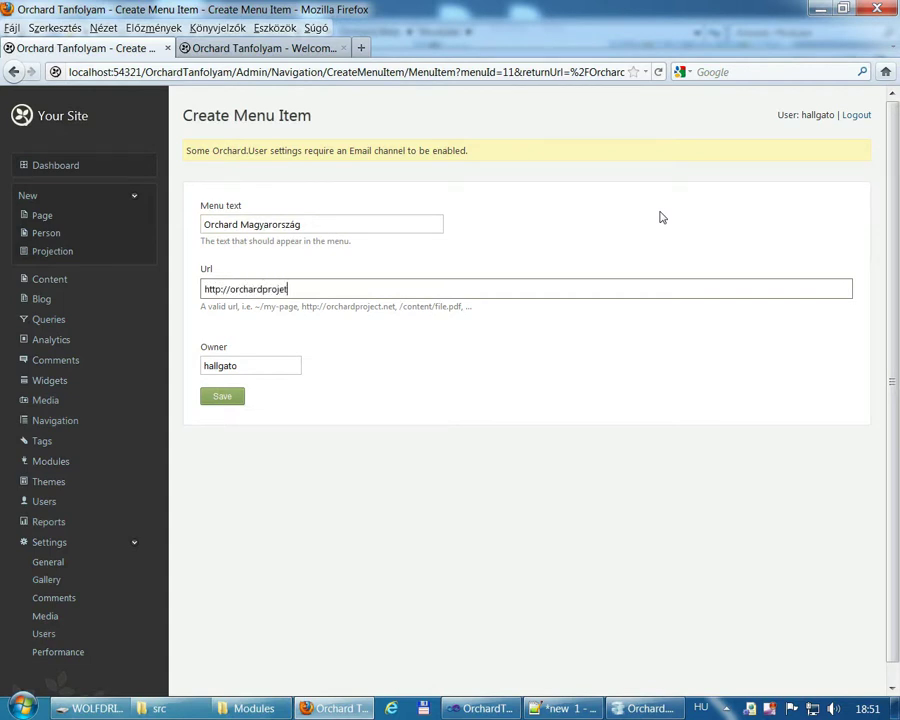
type(".hu")
left_click(215, 398)
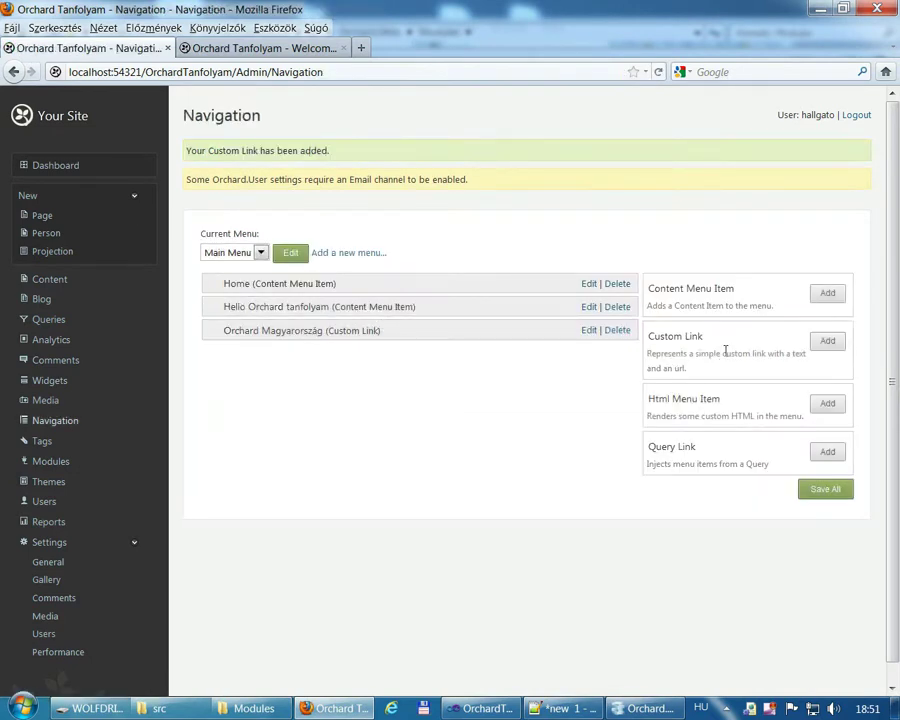
Start a second custom link form, then abandon it and go back to the menu list
left_click(828, 341)
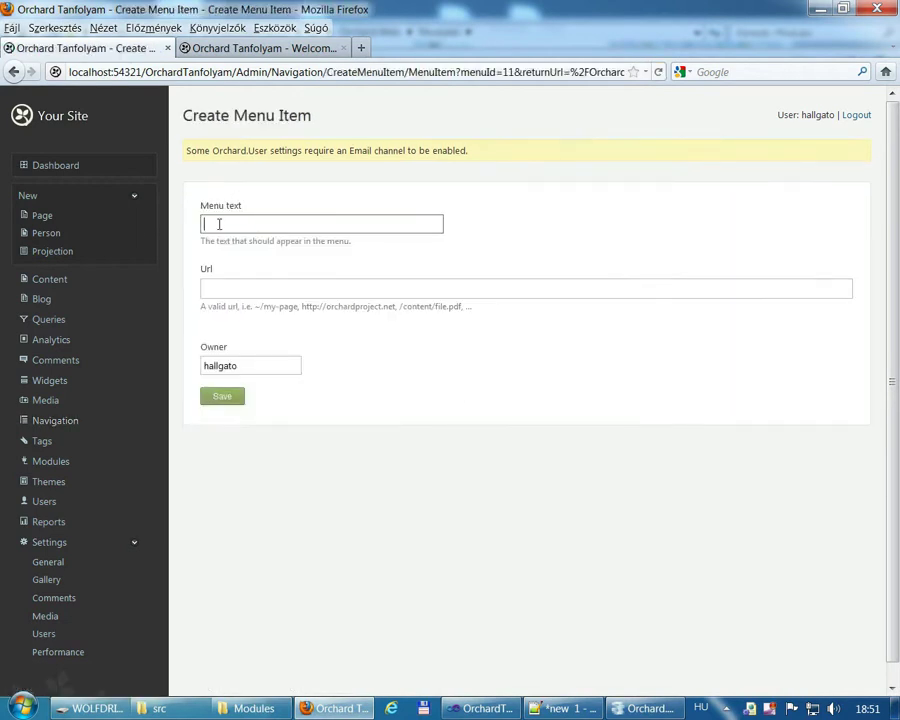
left_click(273, 290)
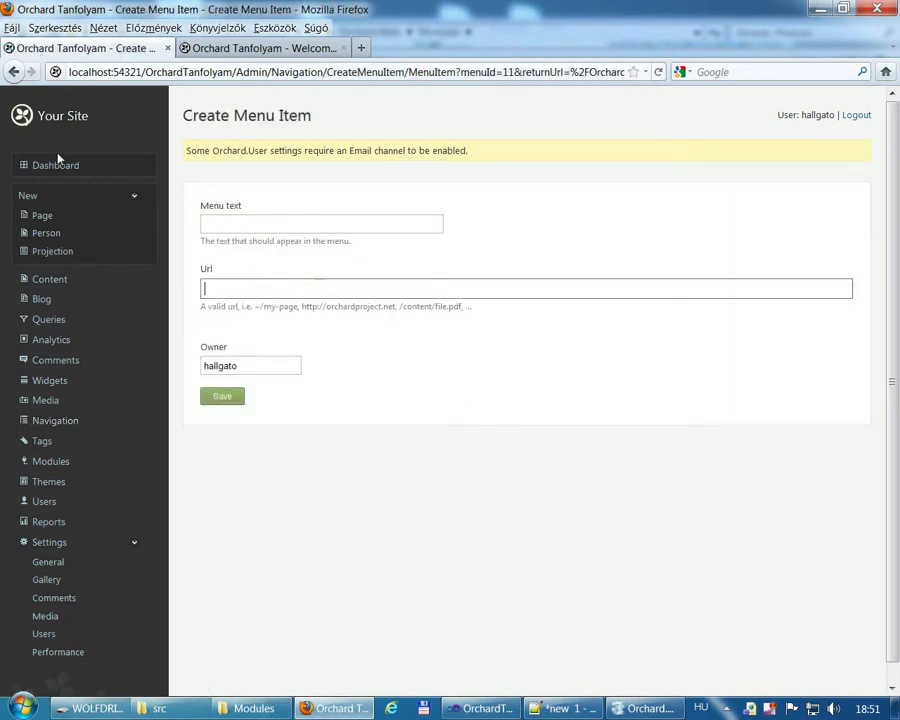
key("alt+Left")
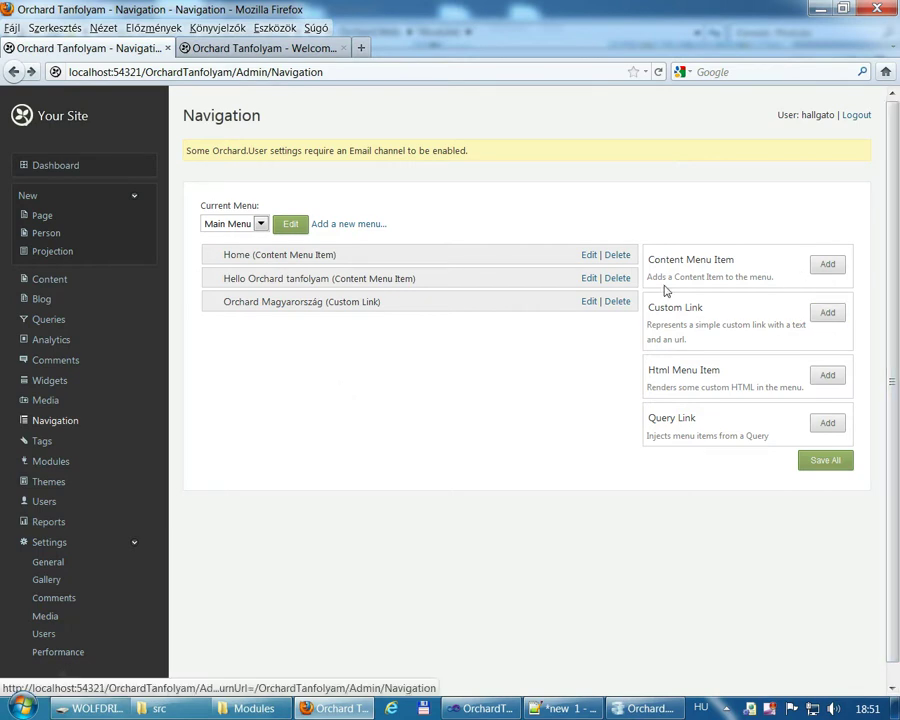
Open the Modules admin page in a new background tab beside Navigation
left_click_drag(666, 253, 786, 262)
left_click(774, 260)
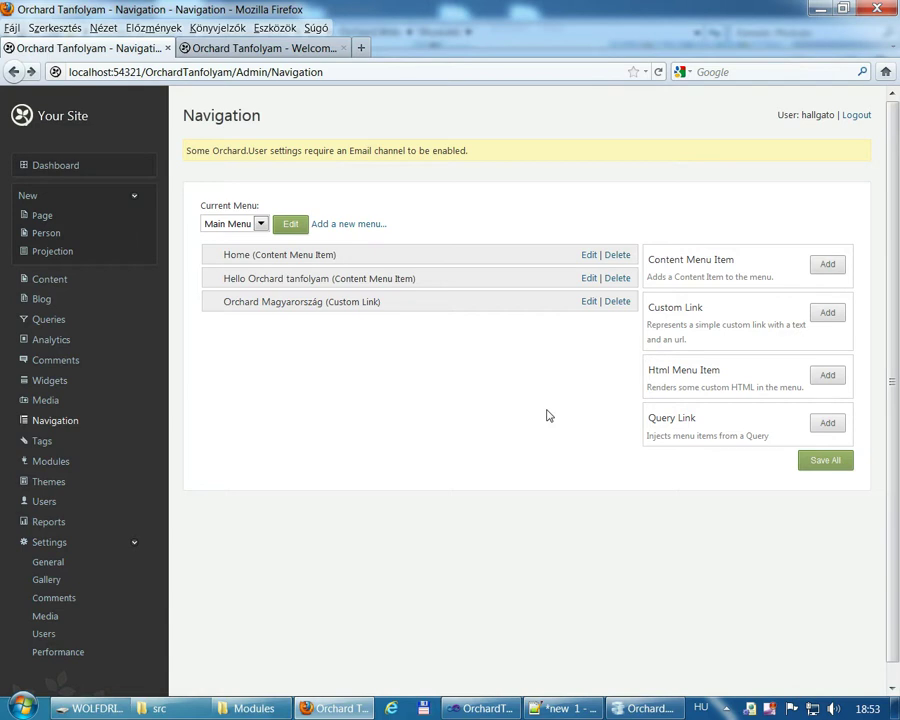
middle_click(44, 463)
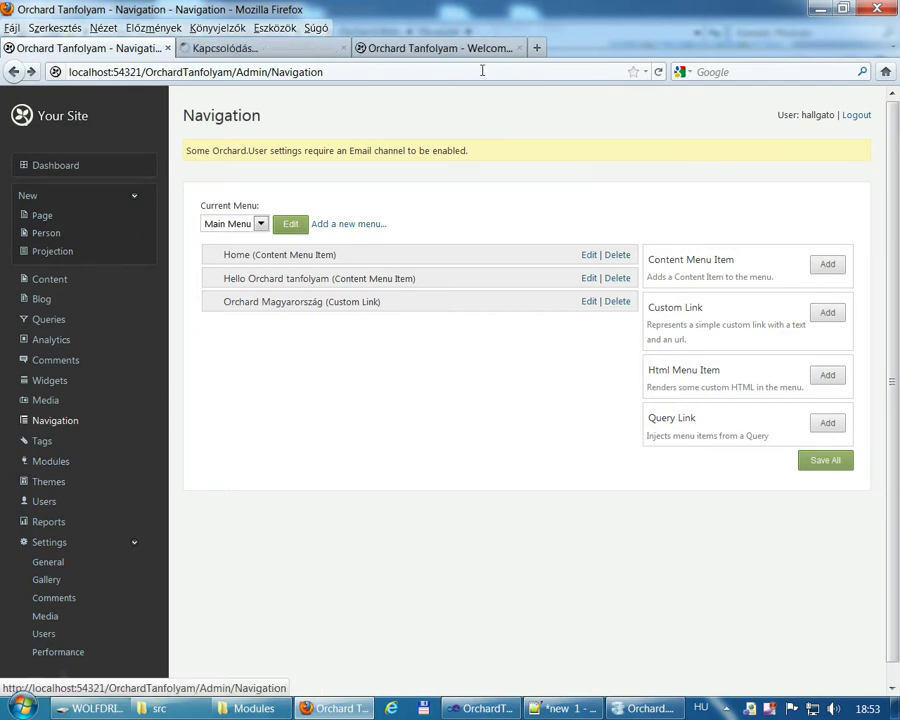
List the installed modules, open Settings > Users in a new tab, then bring WebMatrix forward
left_click(228, 52)
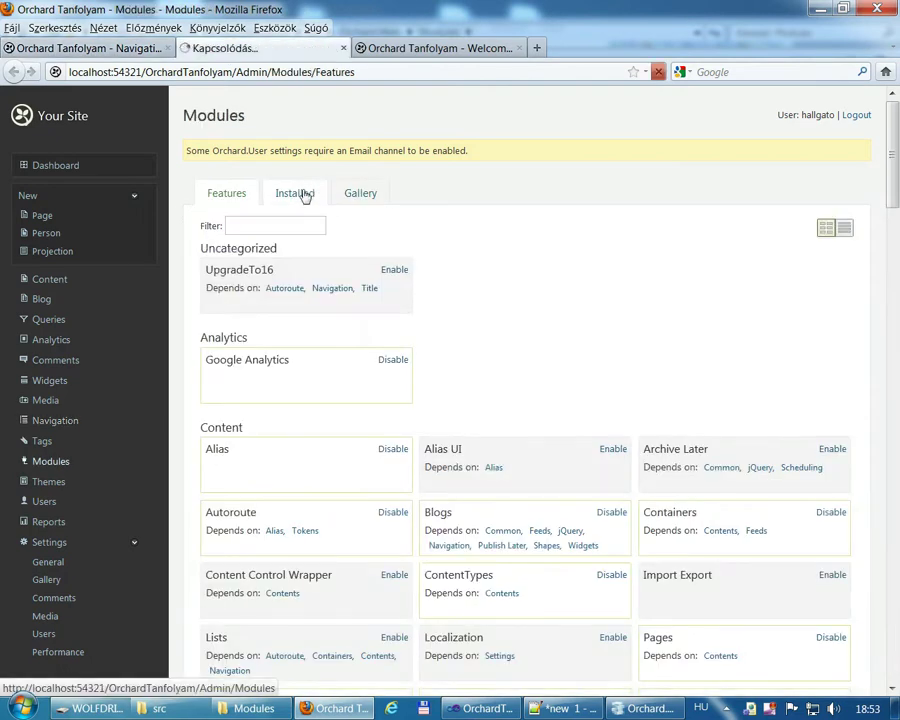
left_click(734, 225)
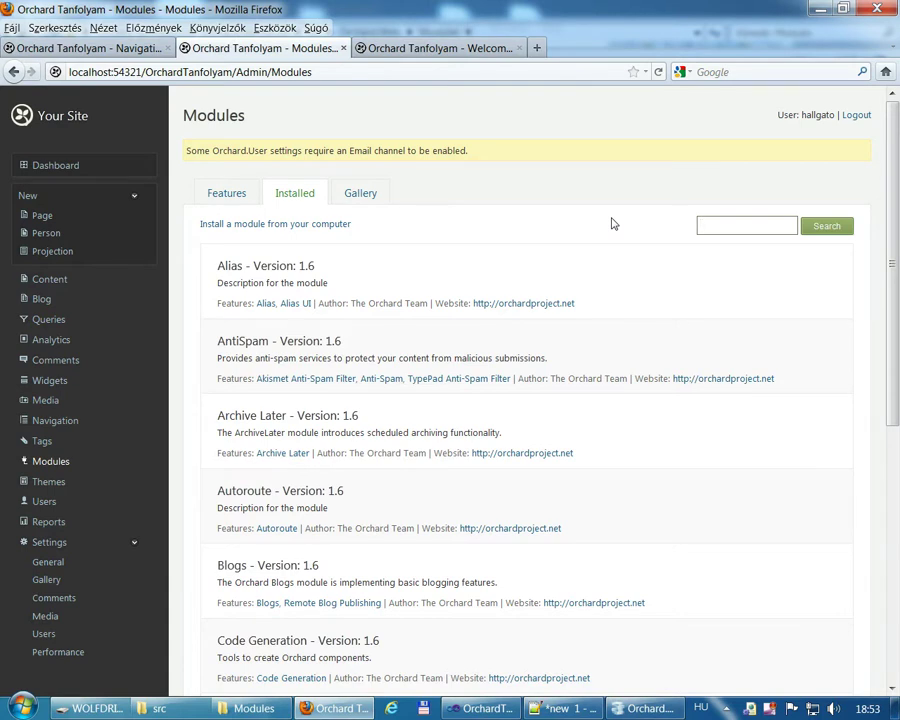
middle_click(50, 552)
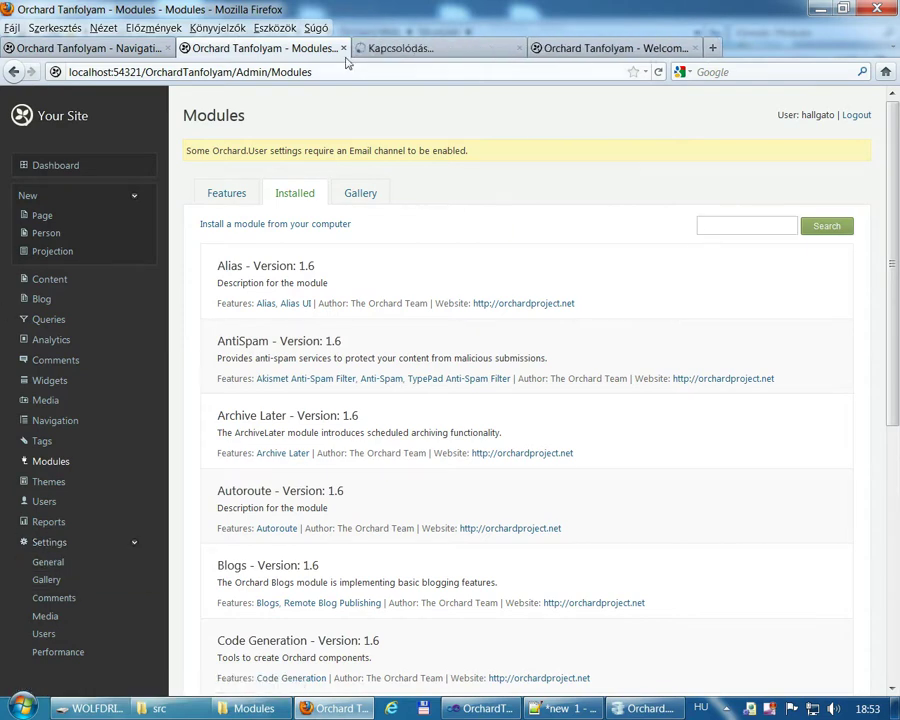
left_click(392, 50)
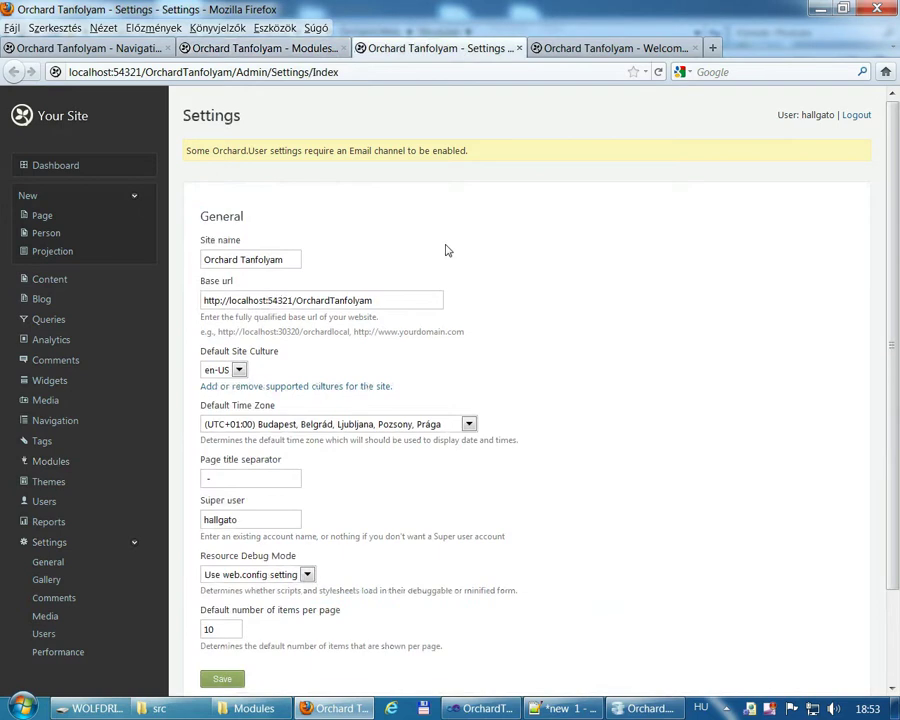
scroll(447, 250, "down", 2)
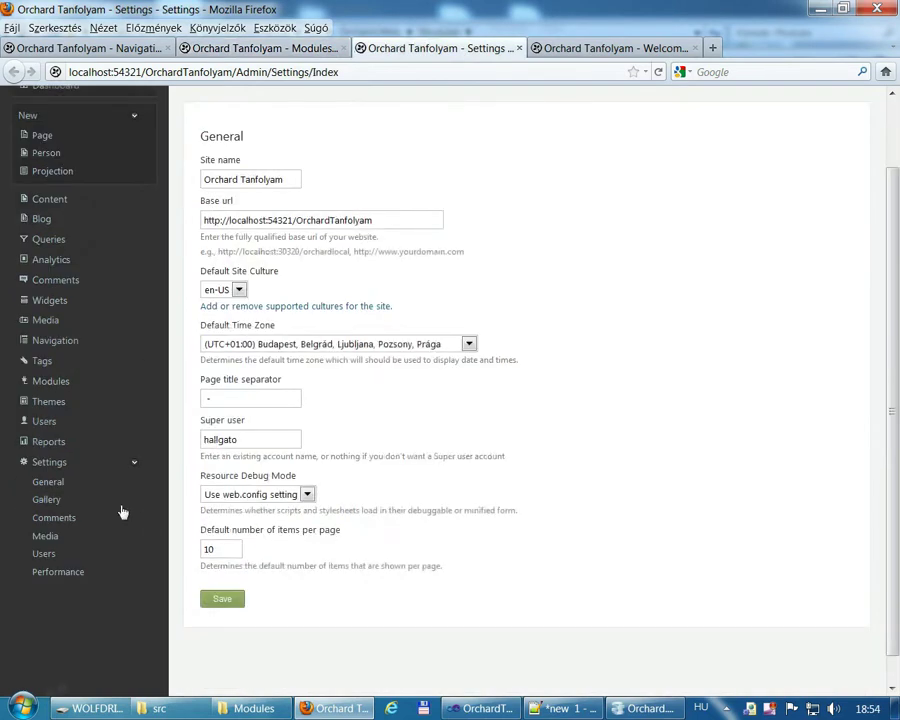
left_click(44, 553)
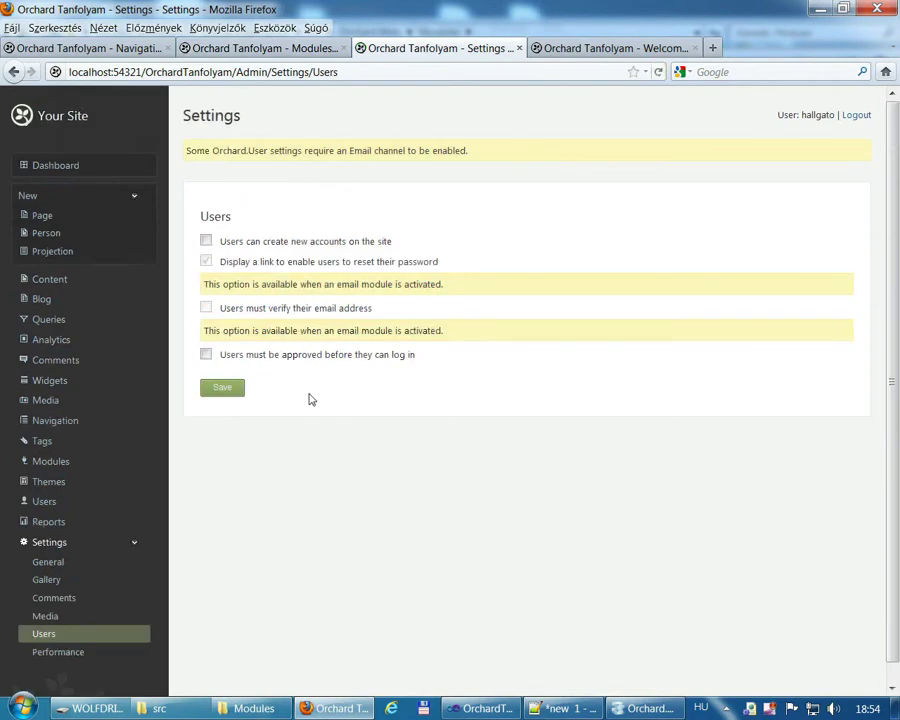
left_click(652, 711)
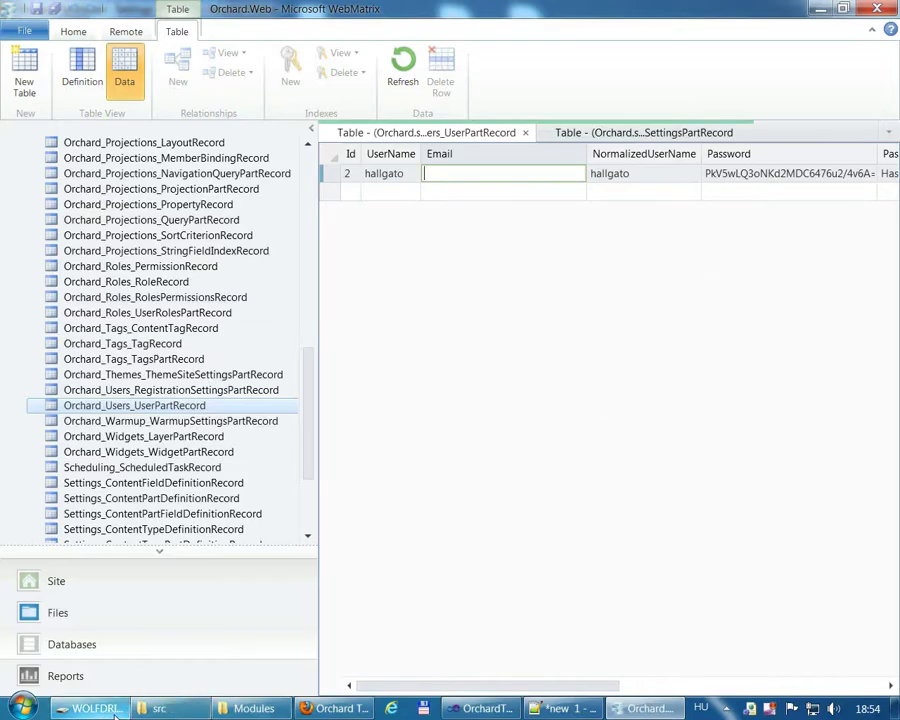
Confirm the user's RegistrationStatus and EmailStatus are Approved in UserPartRecord, then return to Firefox
left_click_drag(416, 687, 681, 687)
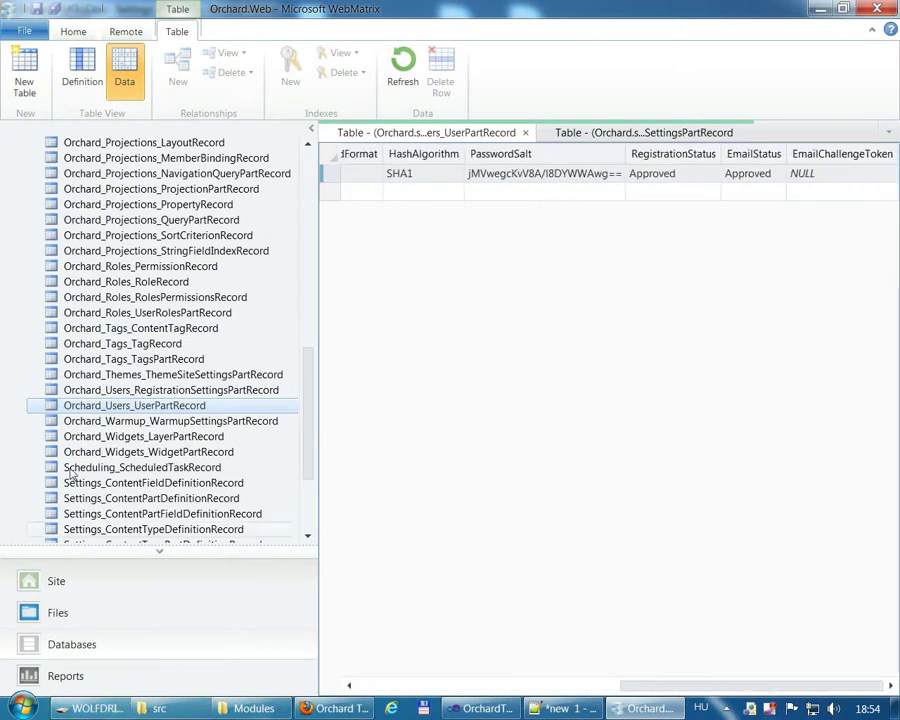
scroll(305, 362, "down", 3)
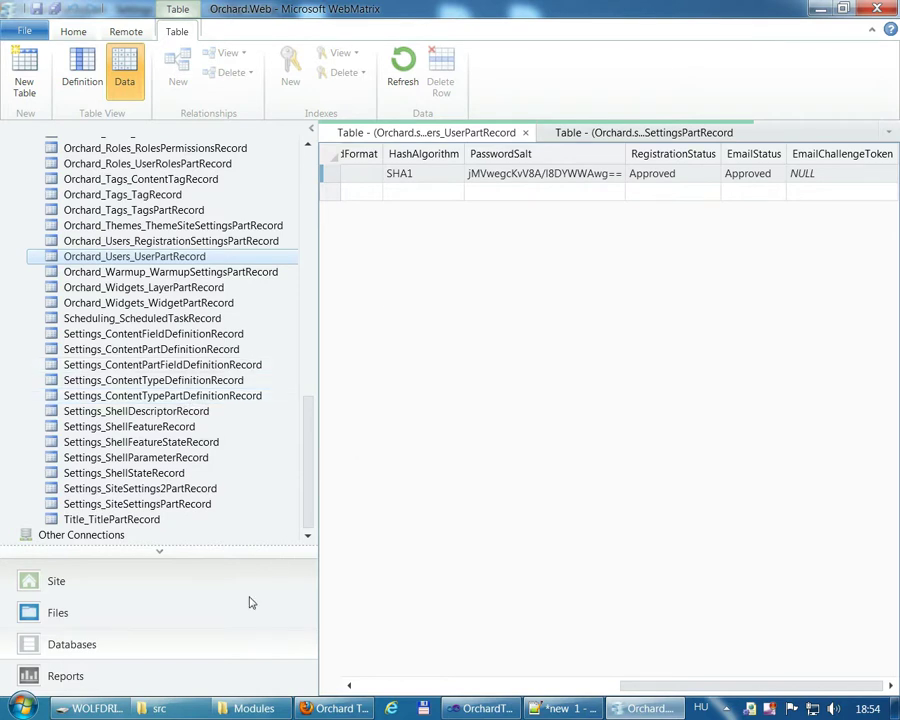
left_click(323, 708)
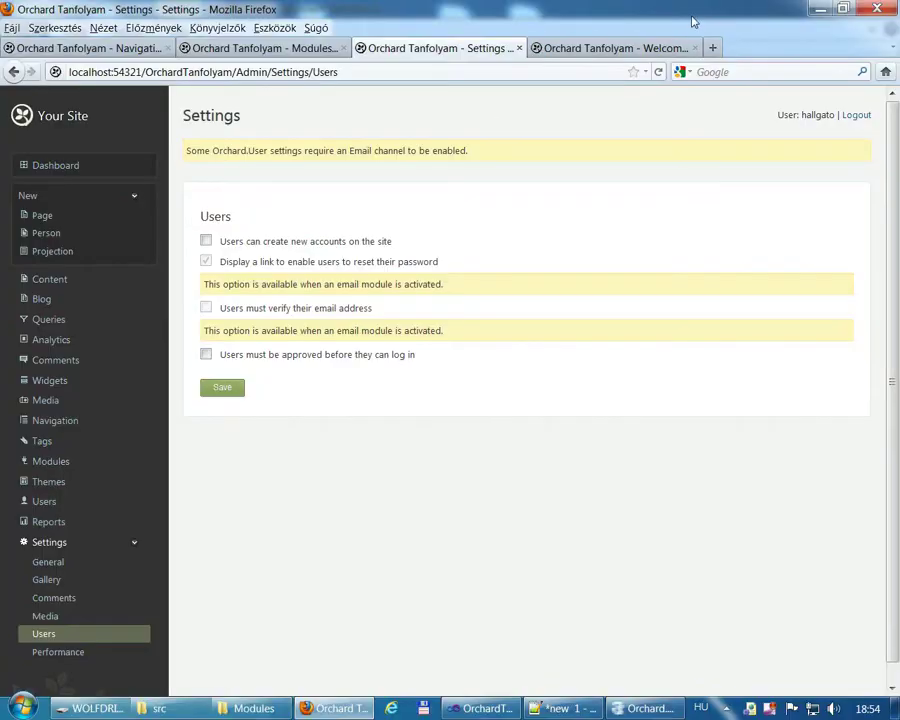
Search the installed modules for 'TargetBlank'
left_click(633, 48)
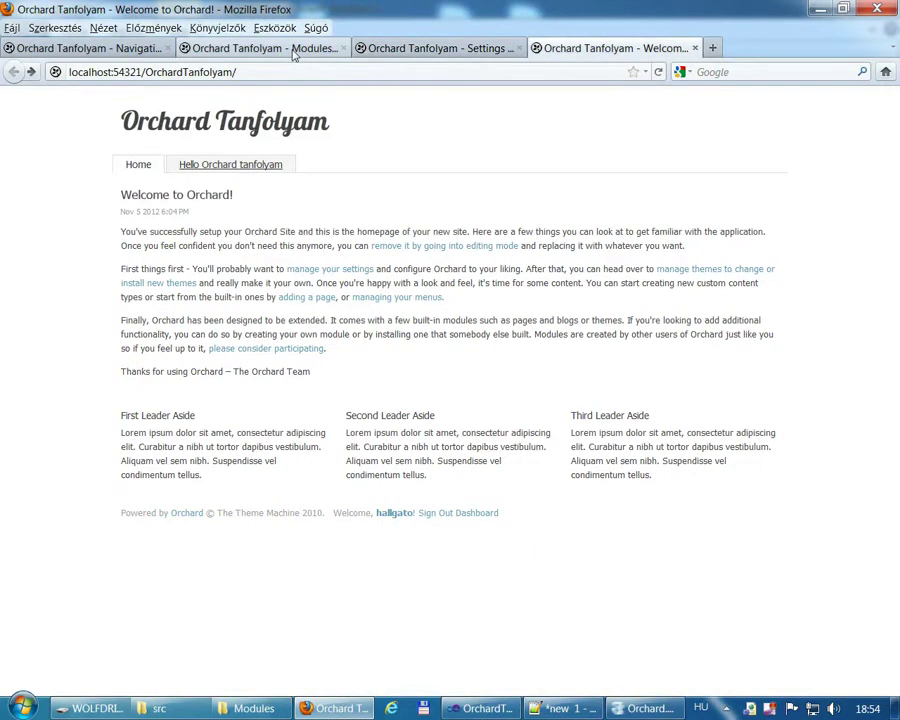
left_click(293, 50)
type("TargetBlank")
key("Return")
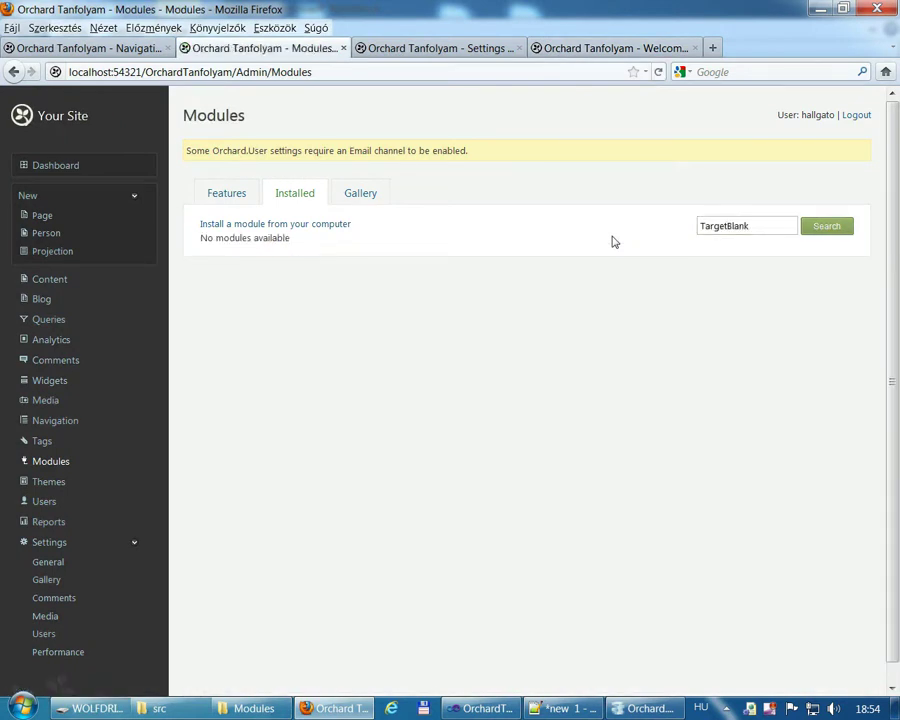
left_click(729, 226)
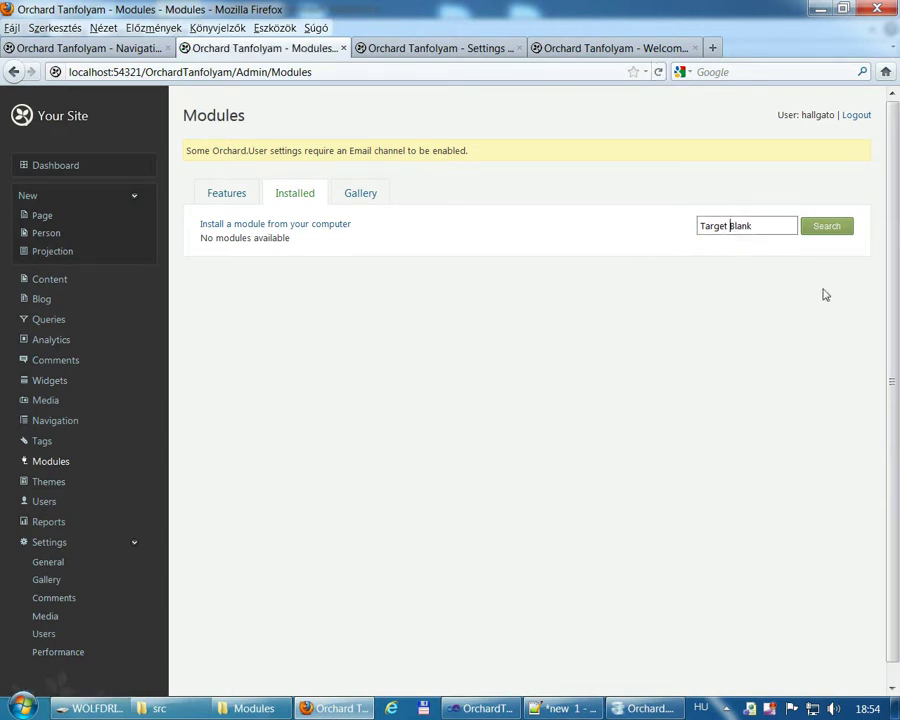
key("BackSpace")
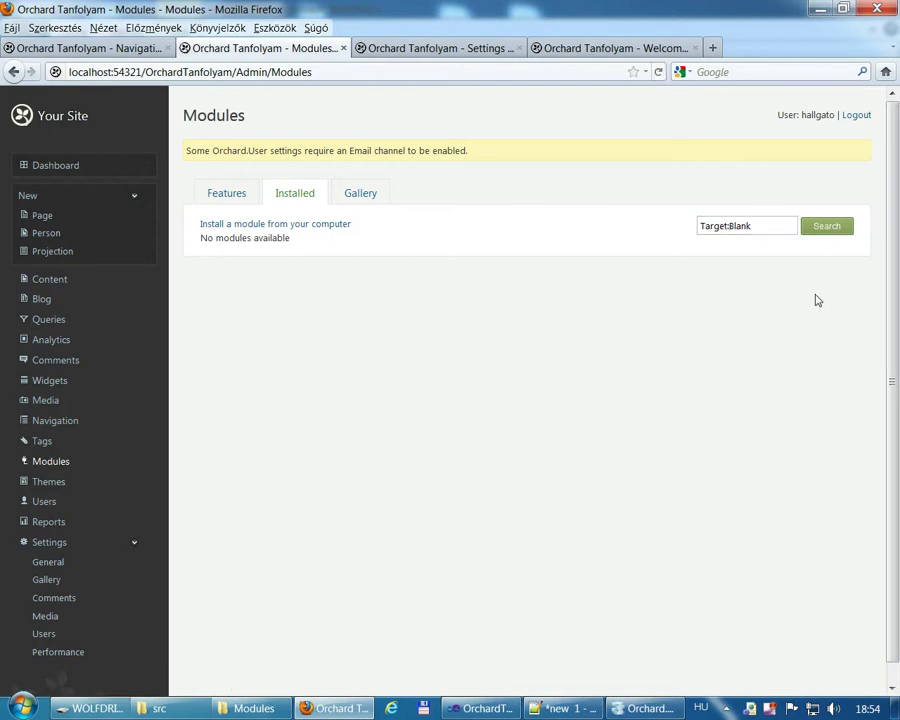
Search the online module gallery for 'Target Blank', finding Target: Blank 1.0.1
left_click(364, 196)
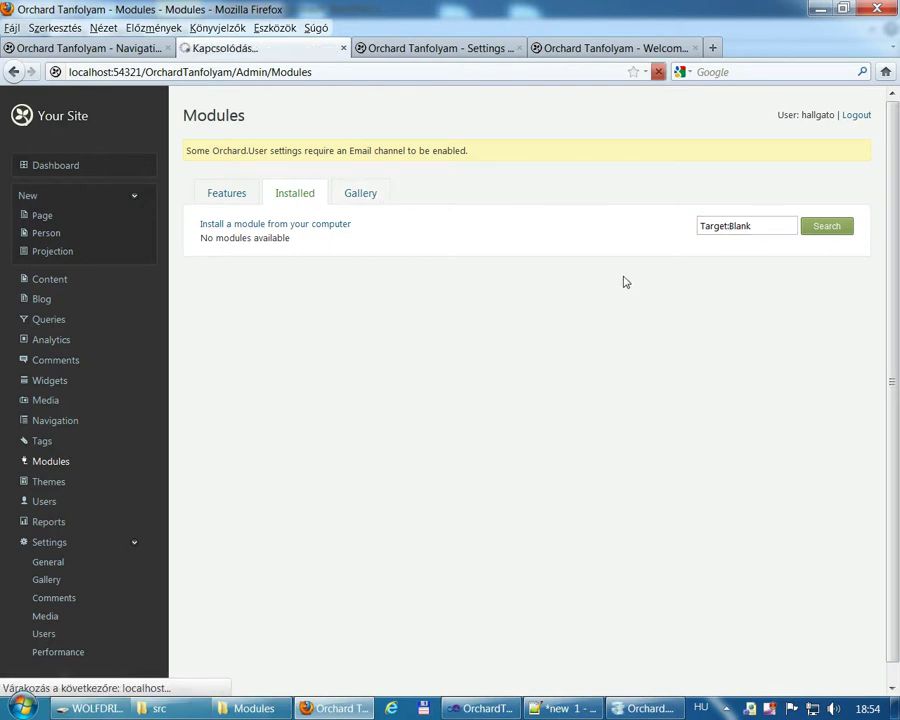
left_click(738, 228)
type("Target Blank")
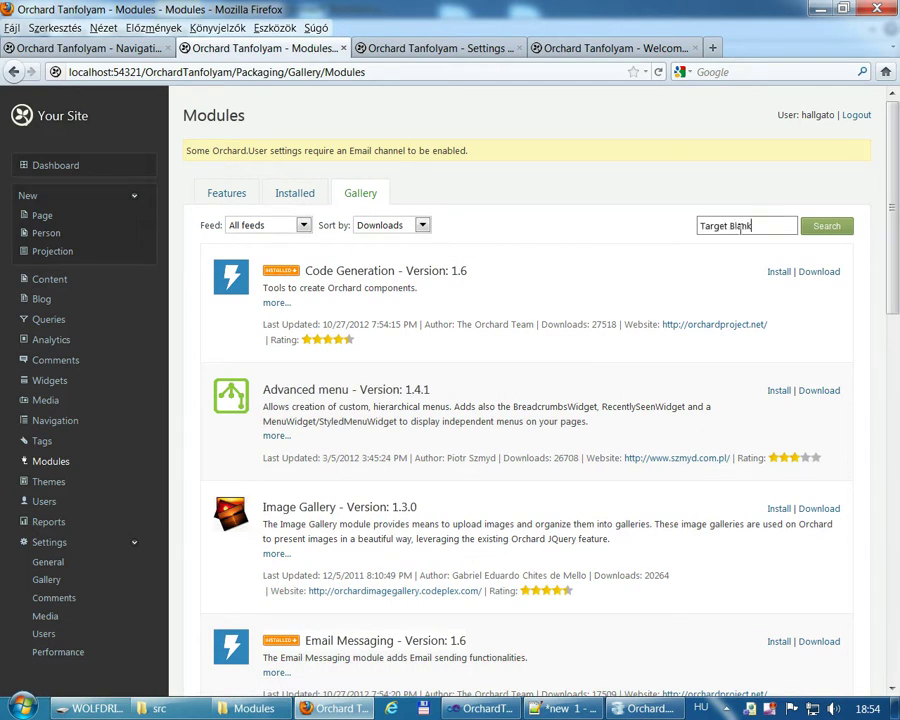
key("Return")
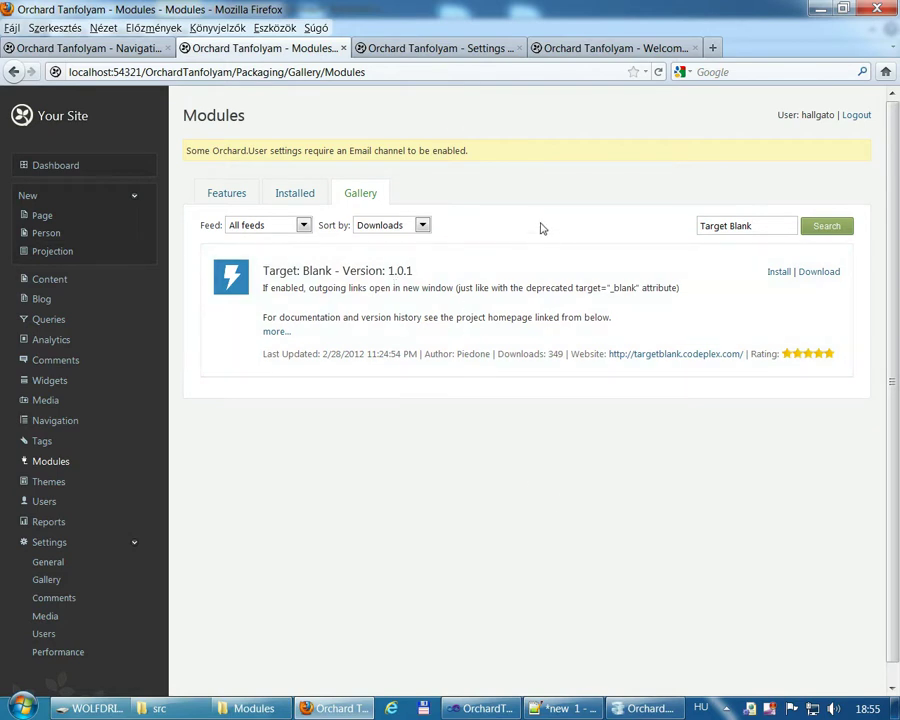
left_click(430, 48)
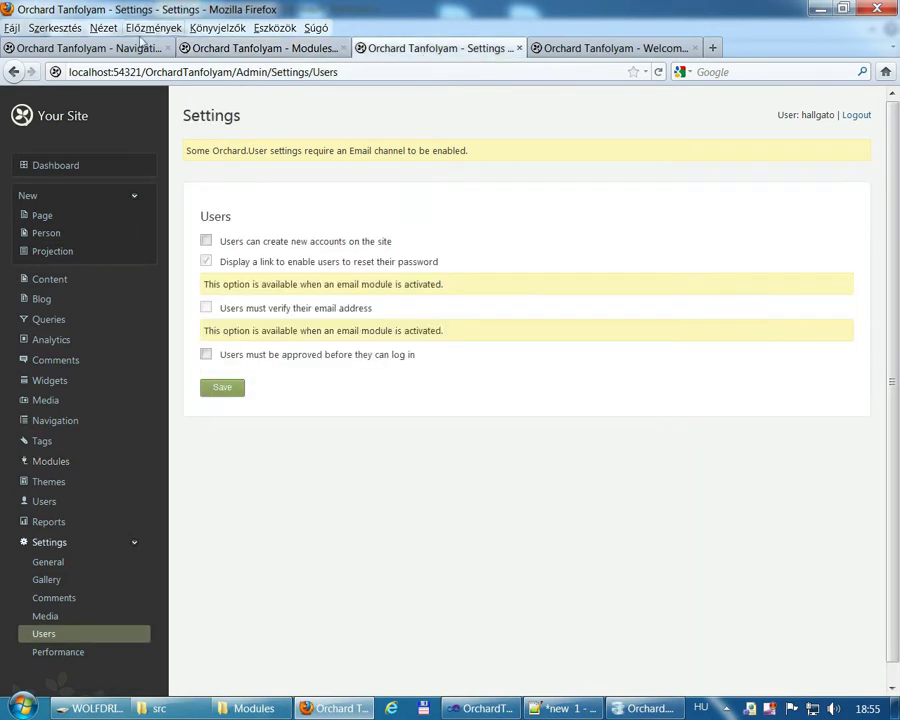
Start a new Html Menu Item and inspect the body editor's HTML source
left_click(90, 48)
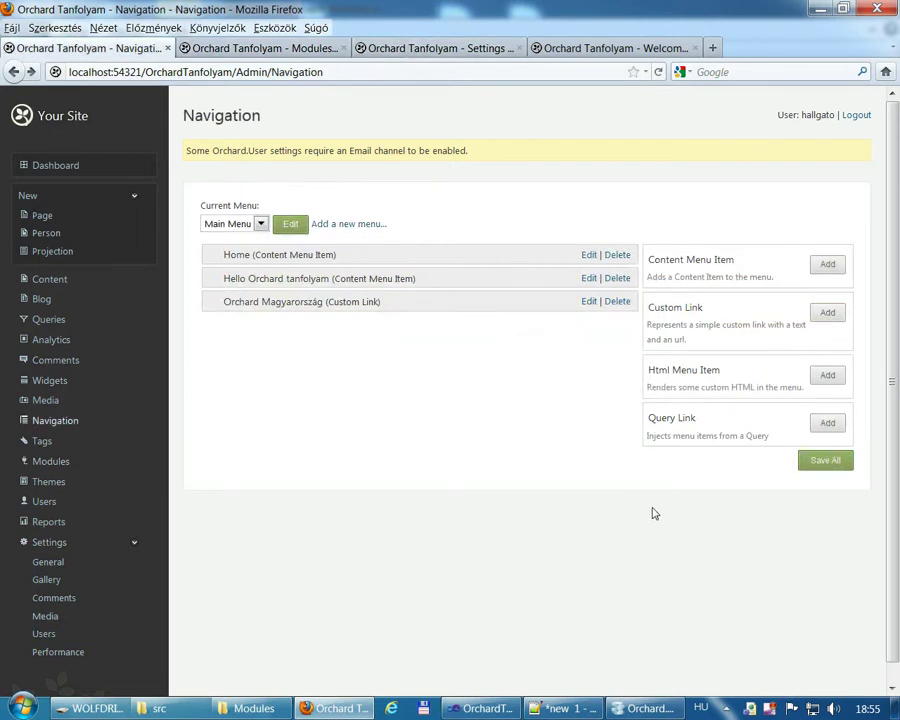
right_click(768, 708)
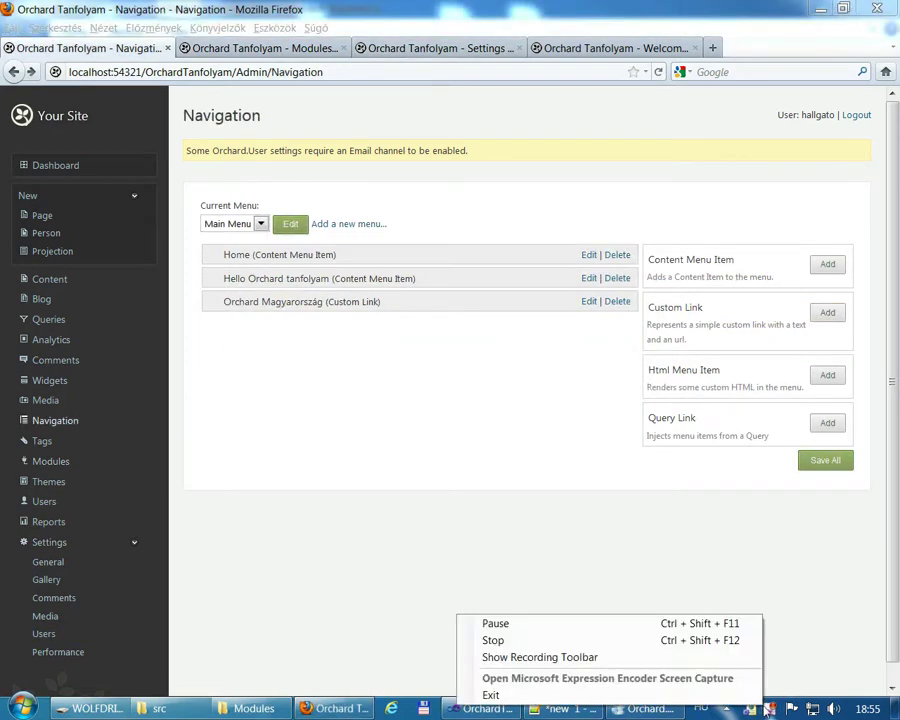
left_click(404, 354)
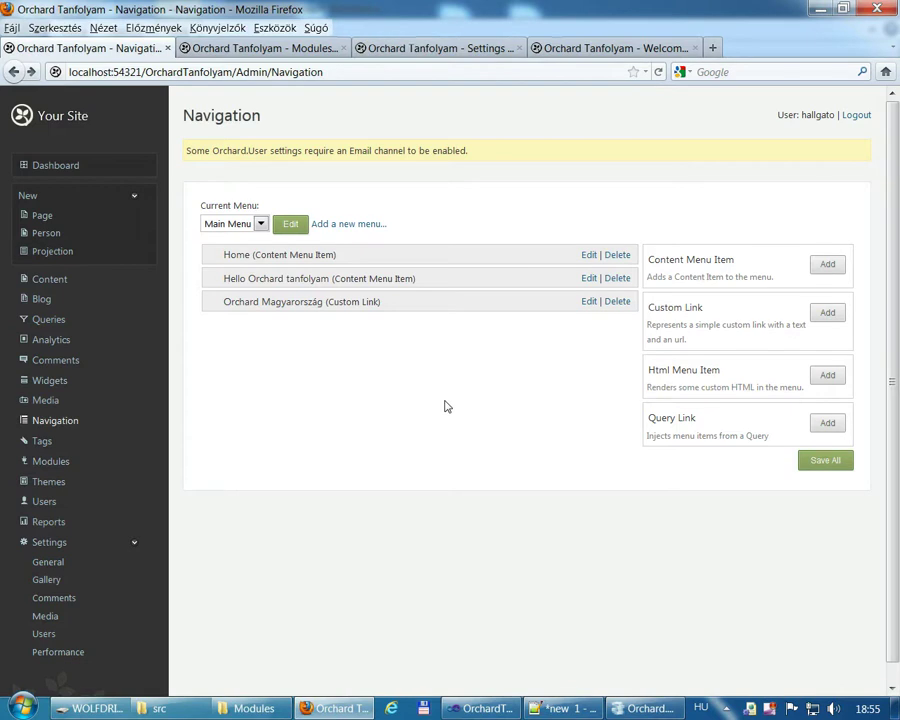
left_click(834, 378)
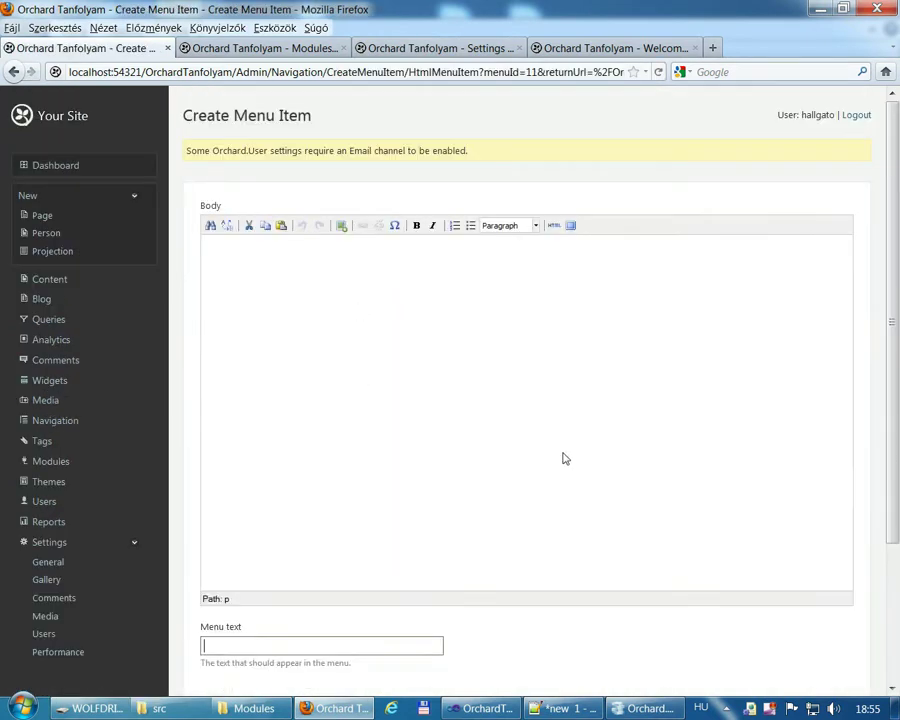
left_click_drag(886, 302, 896, 375)
left_click(561, 303)
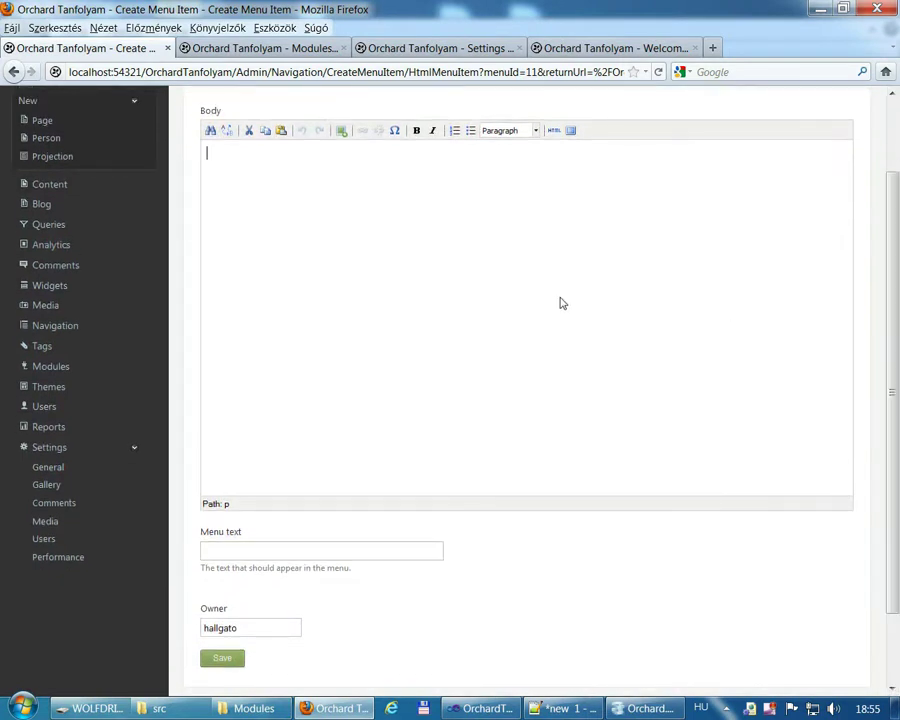
left_click(570, 130)
left_click_drag(490, 195, 540, 180)
left_click(742, 176)
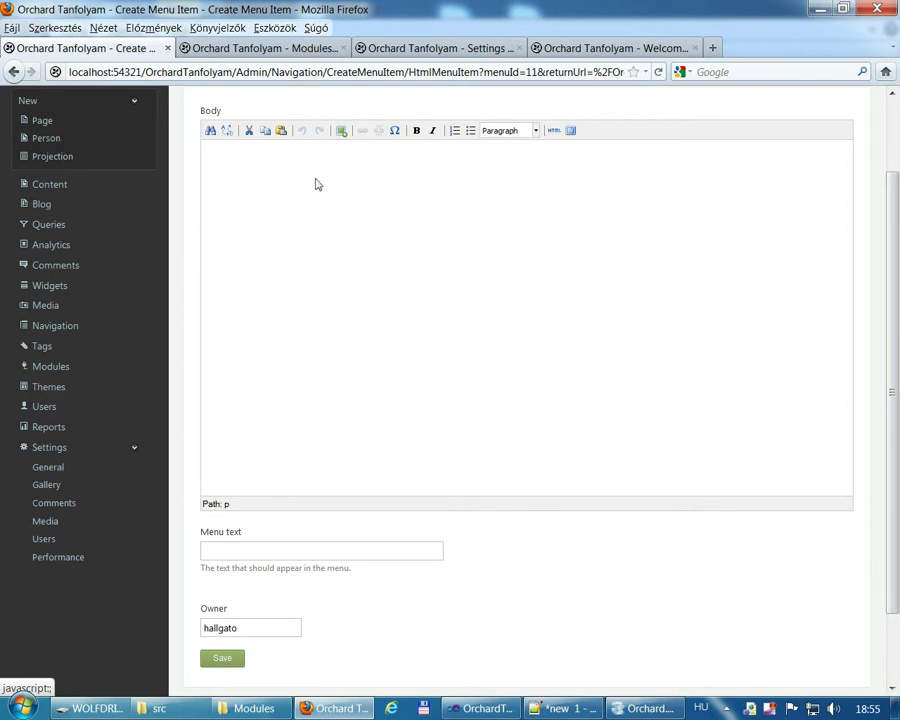
Give the item a bold 'Sziasztok!' body and menu text 'Üdvözlet!', then save it
scroll(584, 320, "up", 2)
scroll(572, 358, "down", 3)
scroll(431, 348, "up", 3)
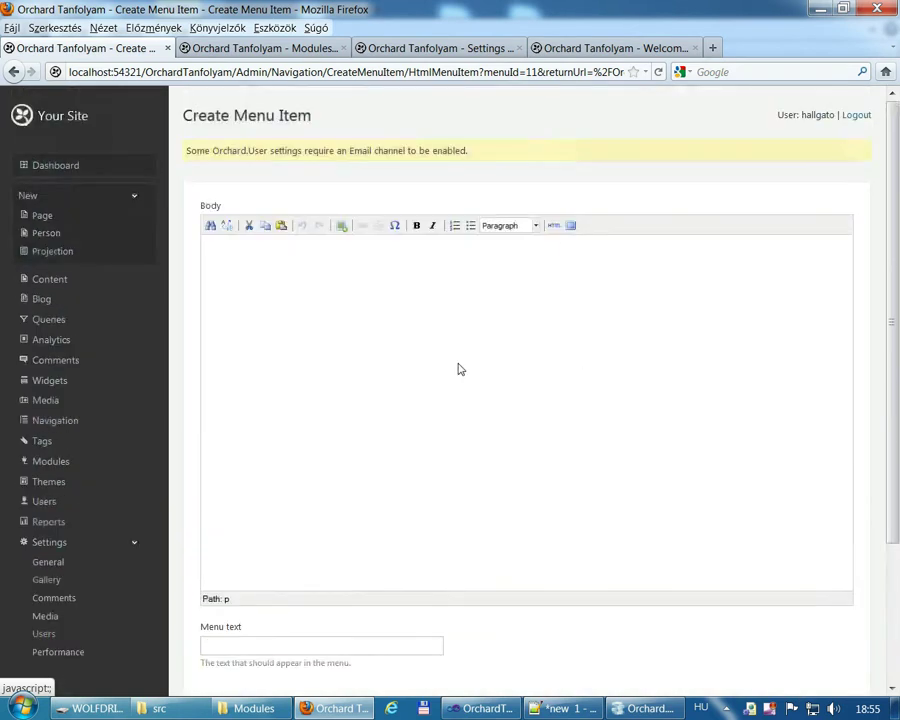
type("Sziasztok!")
left_click_drag(249, 248, 144, 257)
left_click(415, 226)
scroll(402, 490, "down", 3)
left_click(294, 464)
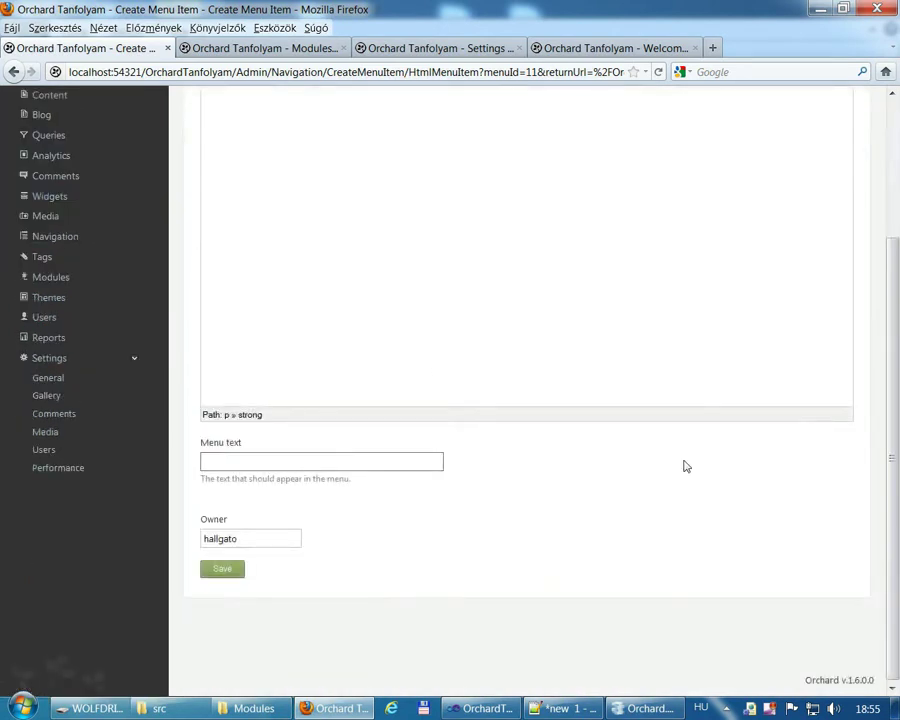
type("Üdvözlet!")
left_click(223, 572)
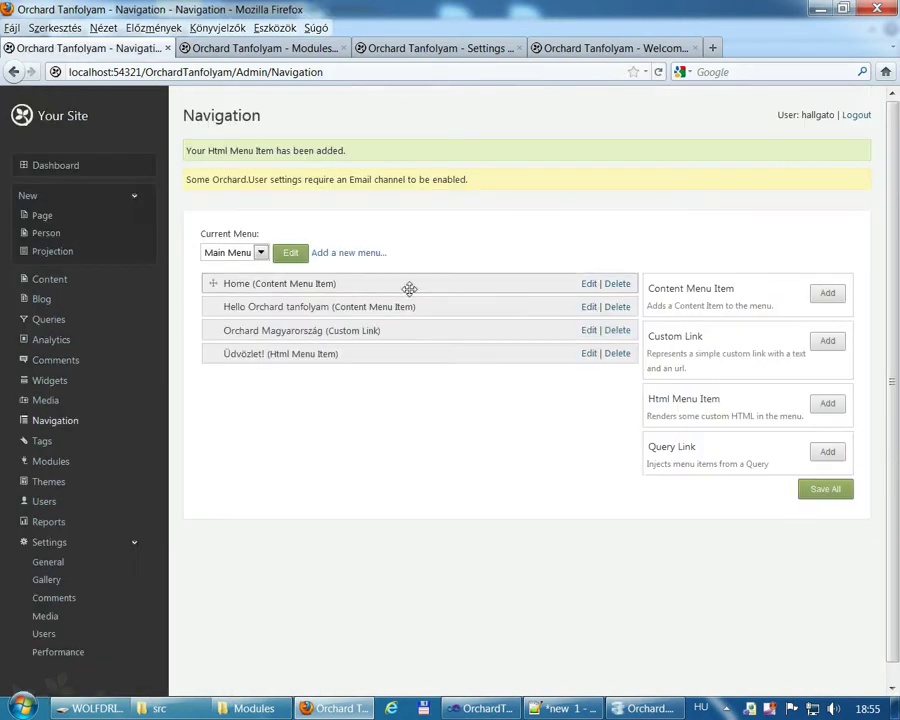
left_click(386, 50)
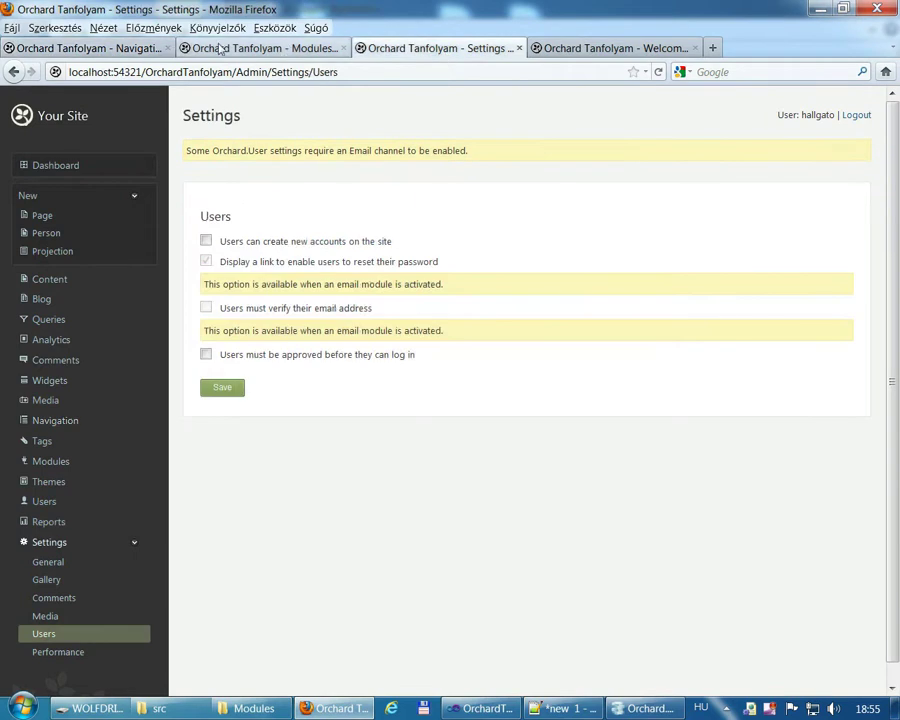
left_click(222, 50)
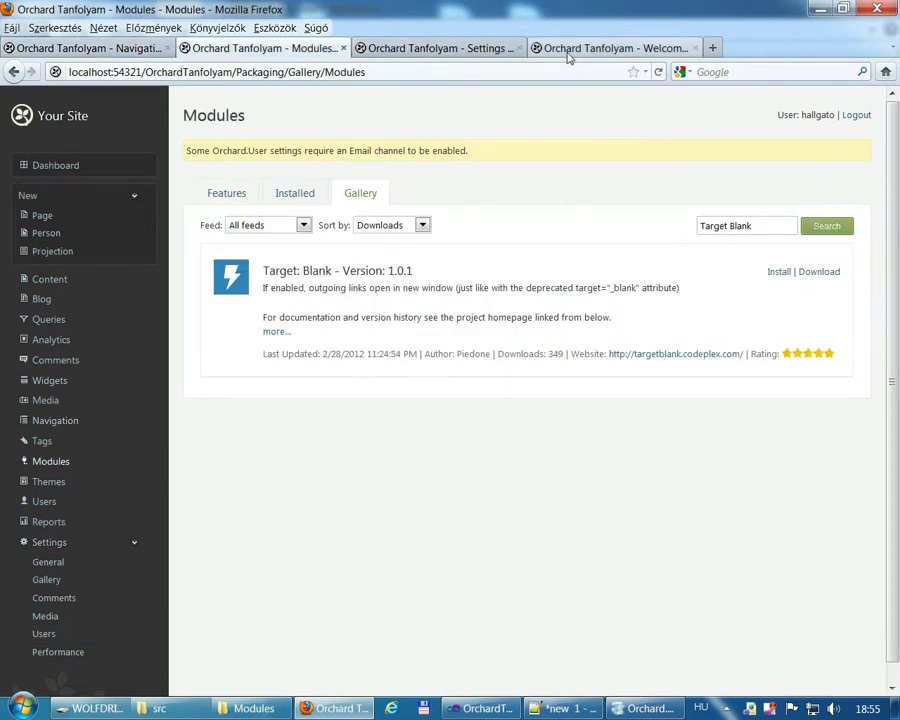
left_click(568, 54)
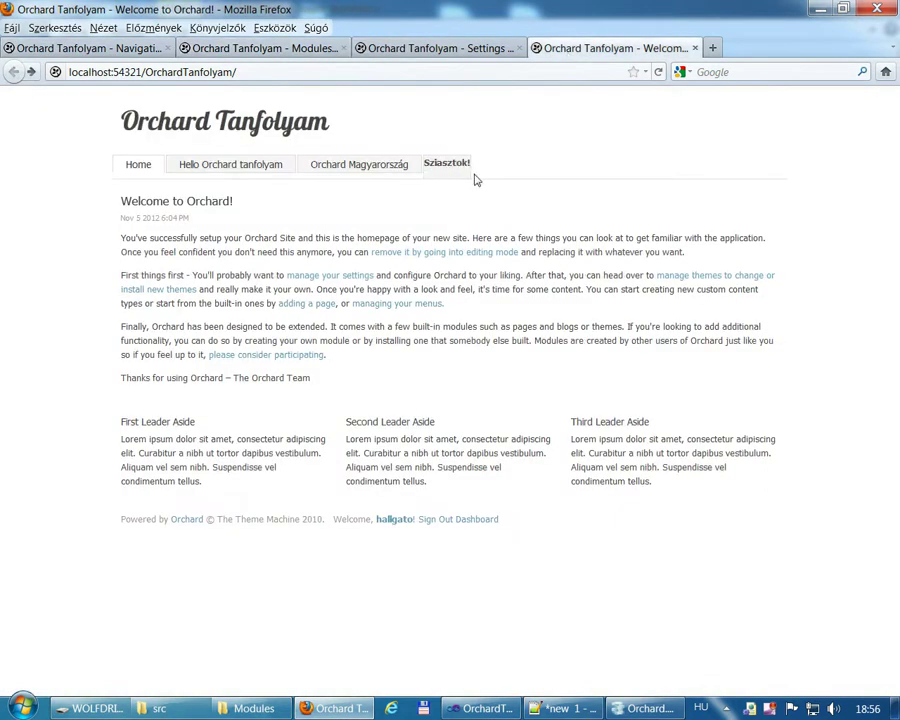
left_click(415, 50)
left_click(265, 48)
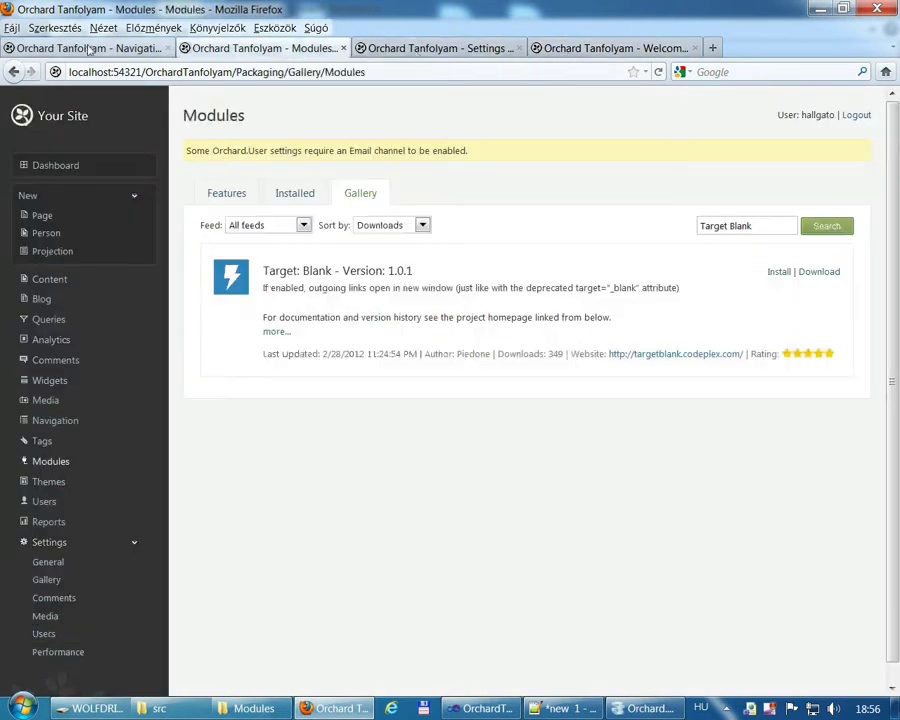
left_click(89, 49)
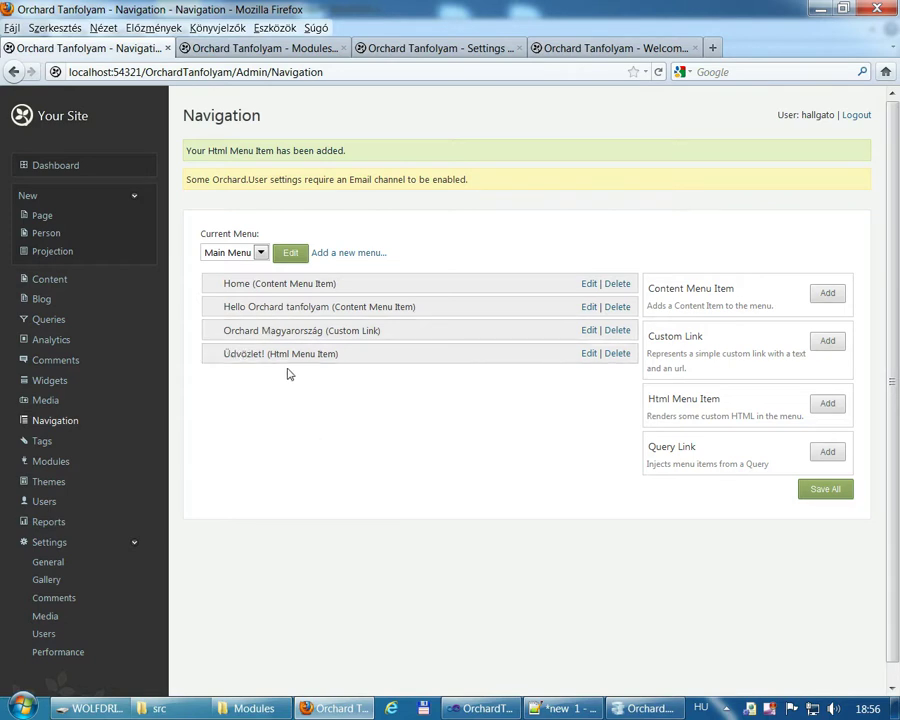
Nest Orchard Magyarország under Hello Orchard tanfolyam and Üdvözlet! under it, then save the hierarchy
left_click_drag(235, 330, 276, 338)
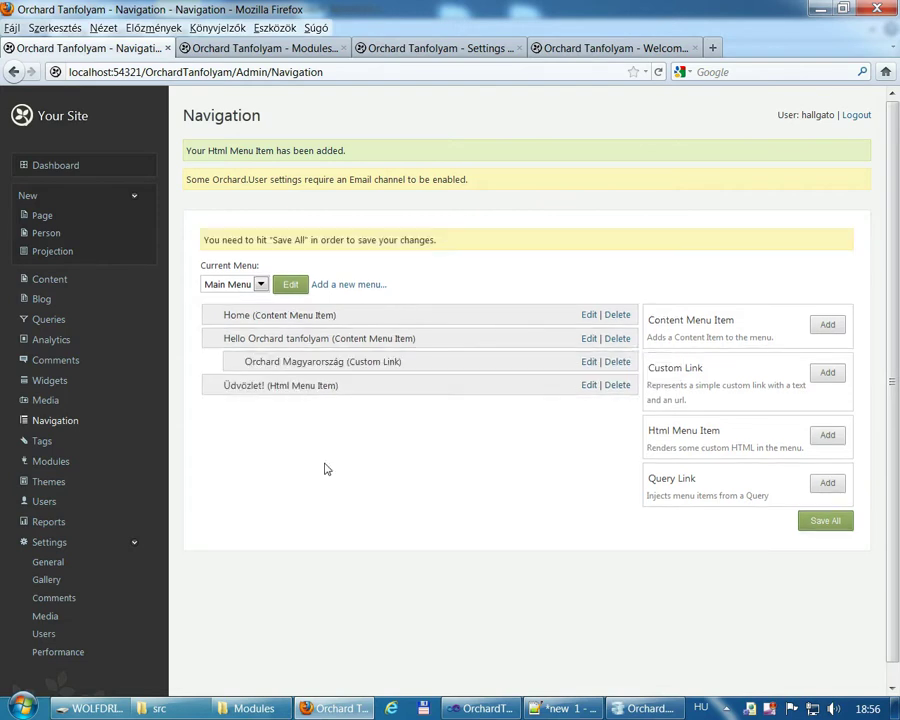
left_click_drag(301, 382, 333, 393)
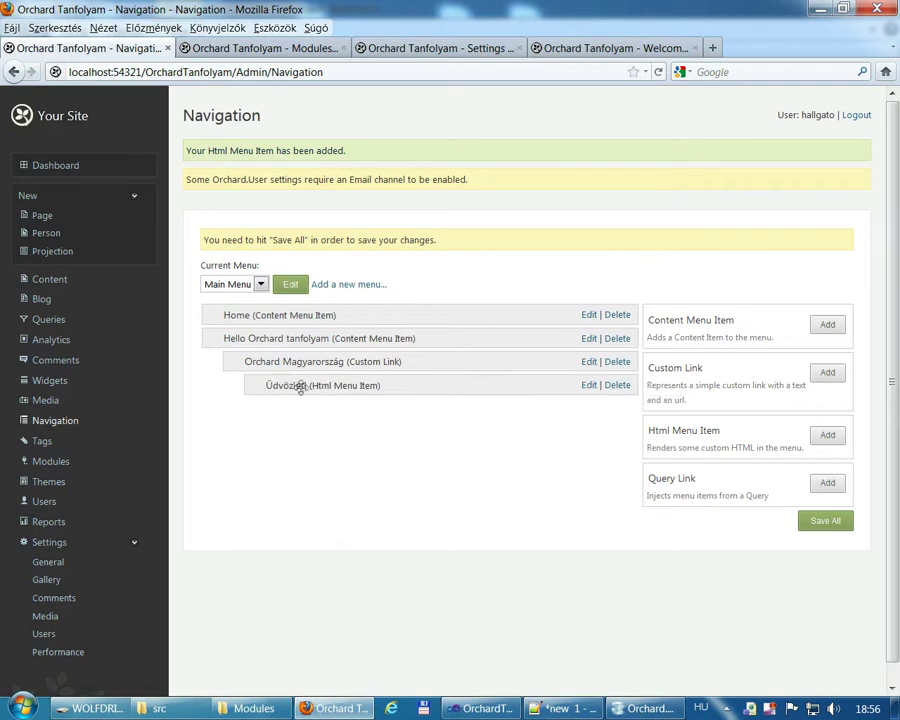
left_click_drag(250, 377, 302, 383)
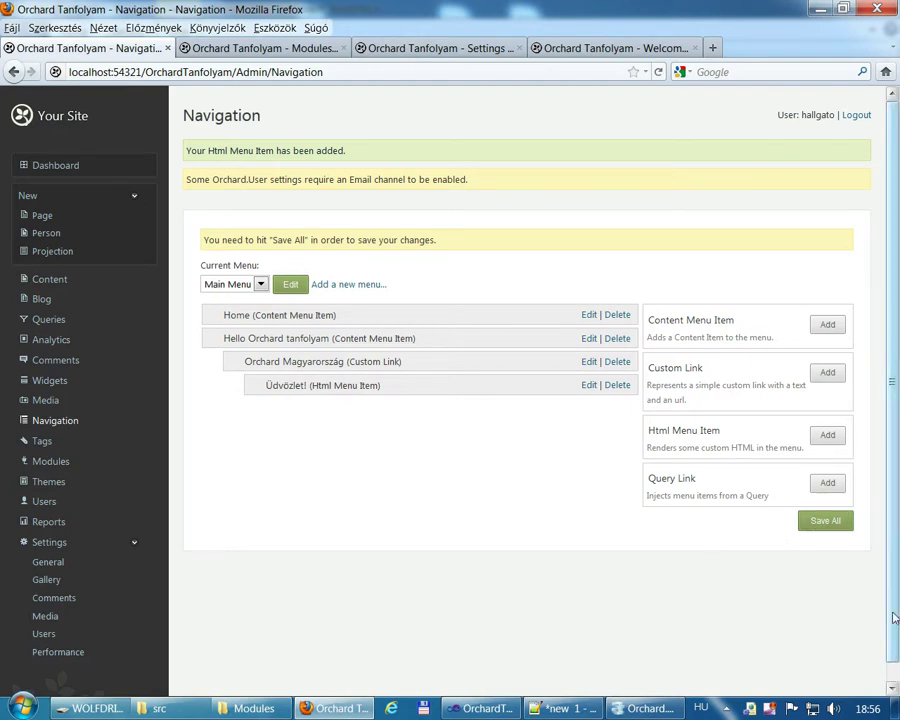
left_click(826, 521)
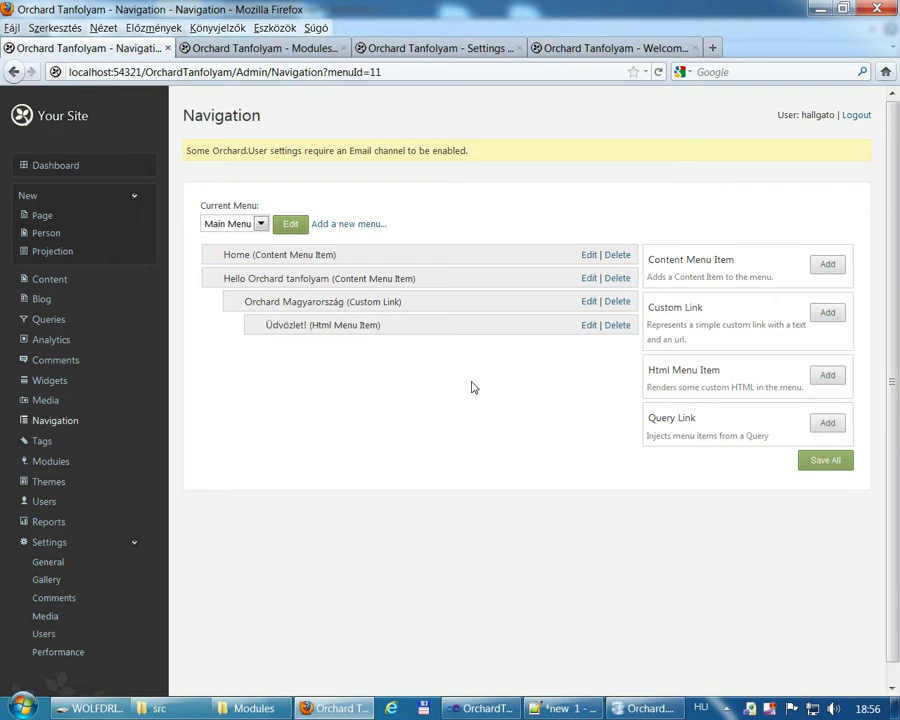
Close the Users settings and Modules tabs, keeping only the homepage and Navigation admin
left_click(612, 48)
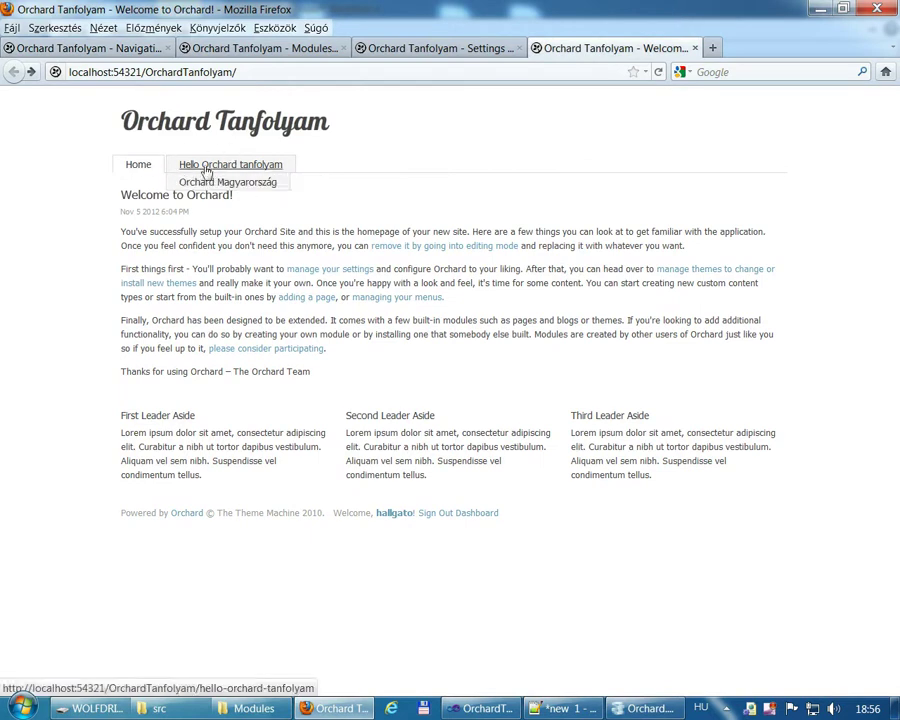
left_click(424, 50)
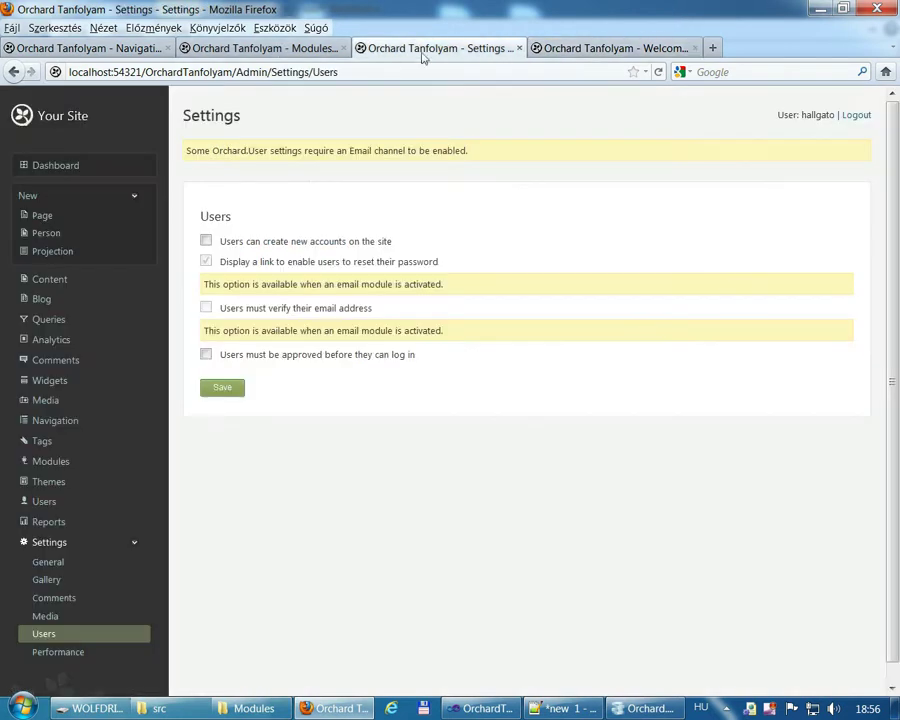
left_click(518, 48)
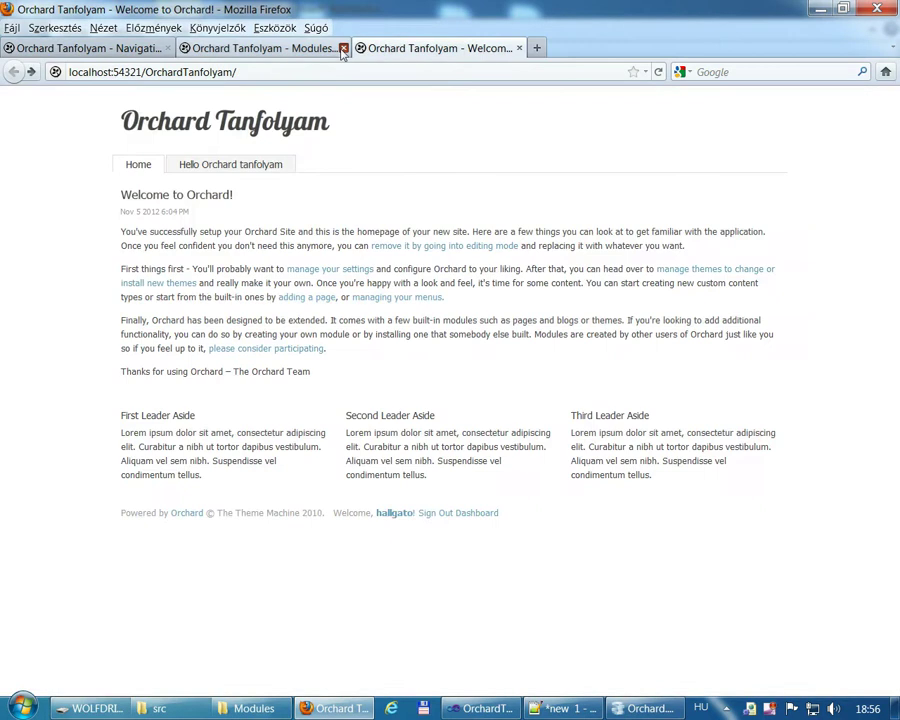
left_click(343, 48)
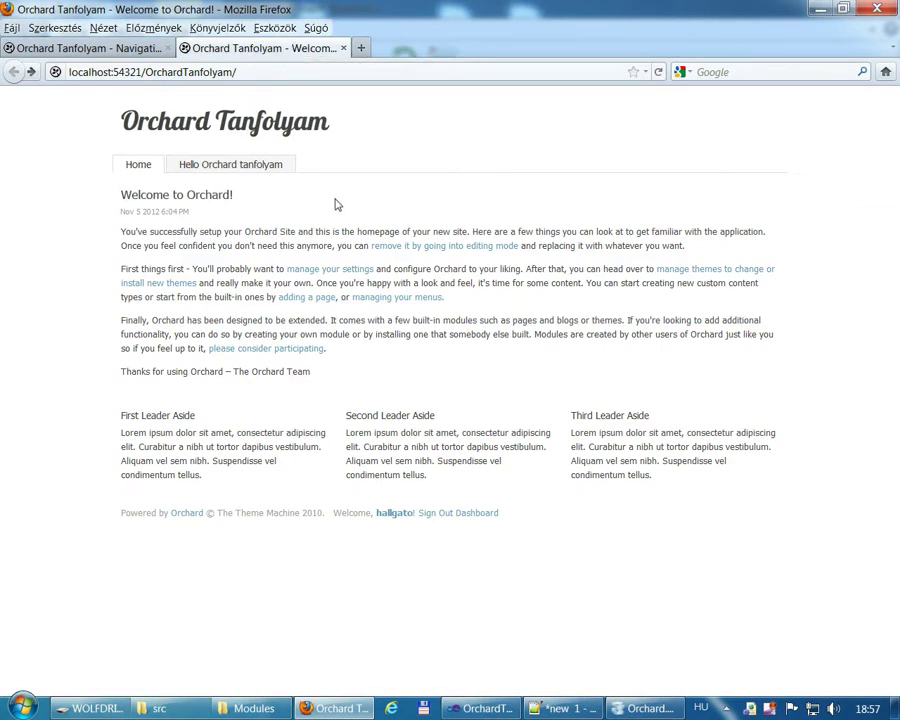
left_click(55, 46)
scroll(268, 378, "down", 1)
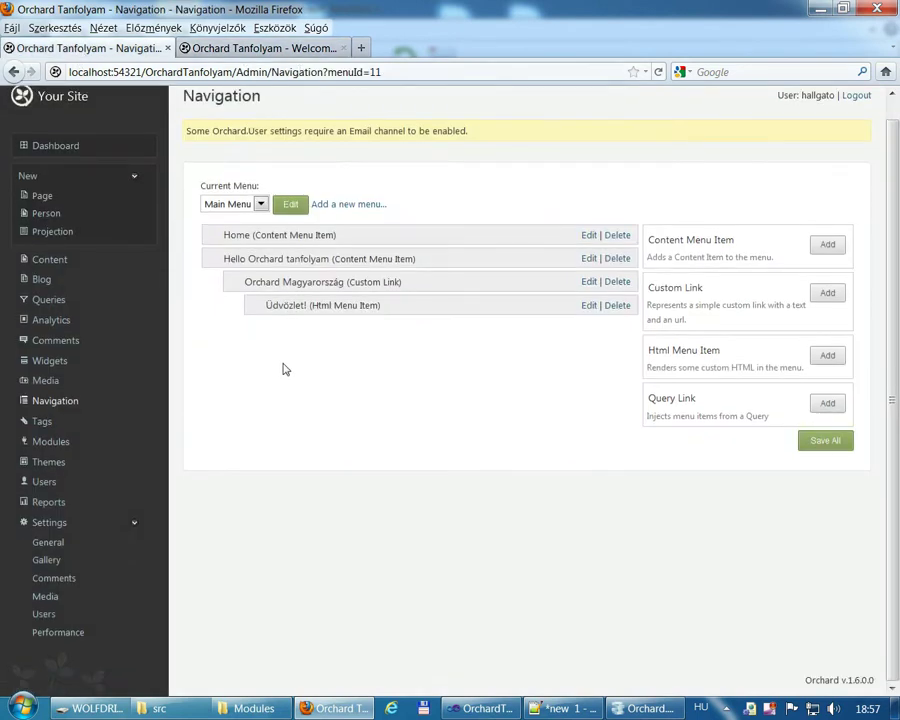
Open Widgets, check the front-end menu, then edit the Main Menu widget in the Navigation zone
left_click(21, 358)
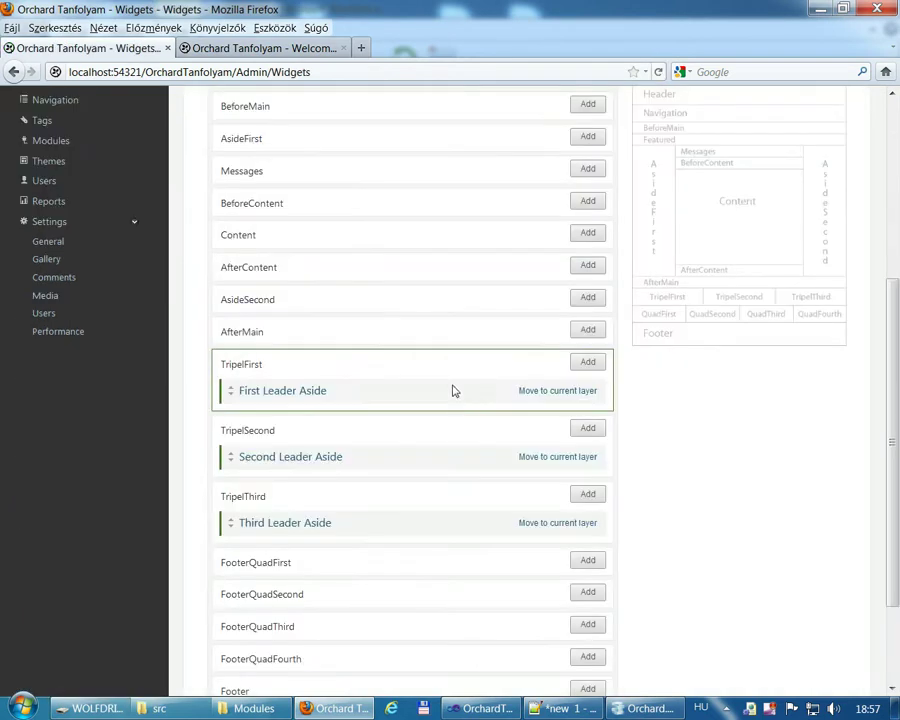
left_click_drag(895, 377, 896, 252)
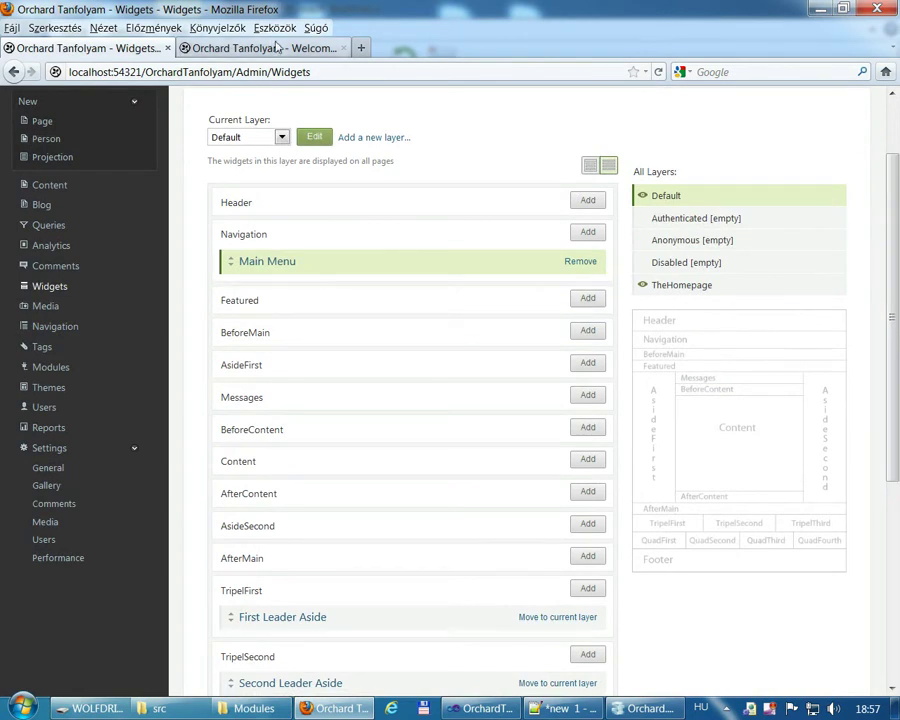
left_click(278, 48)
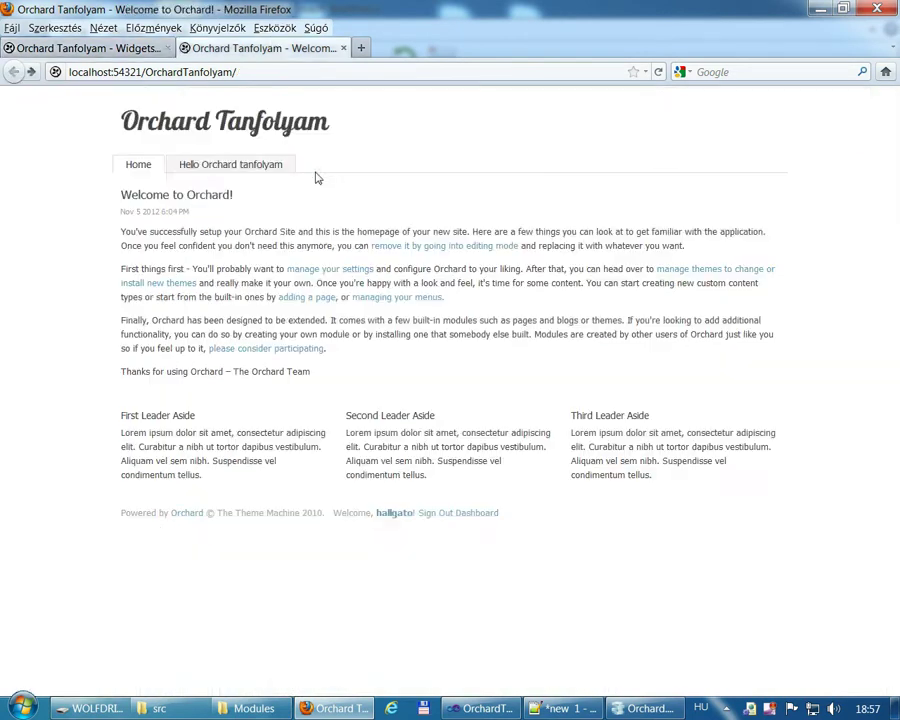
triple_click(116, 170)
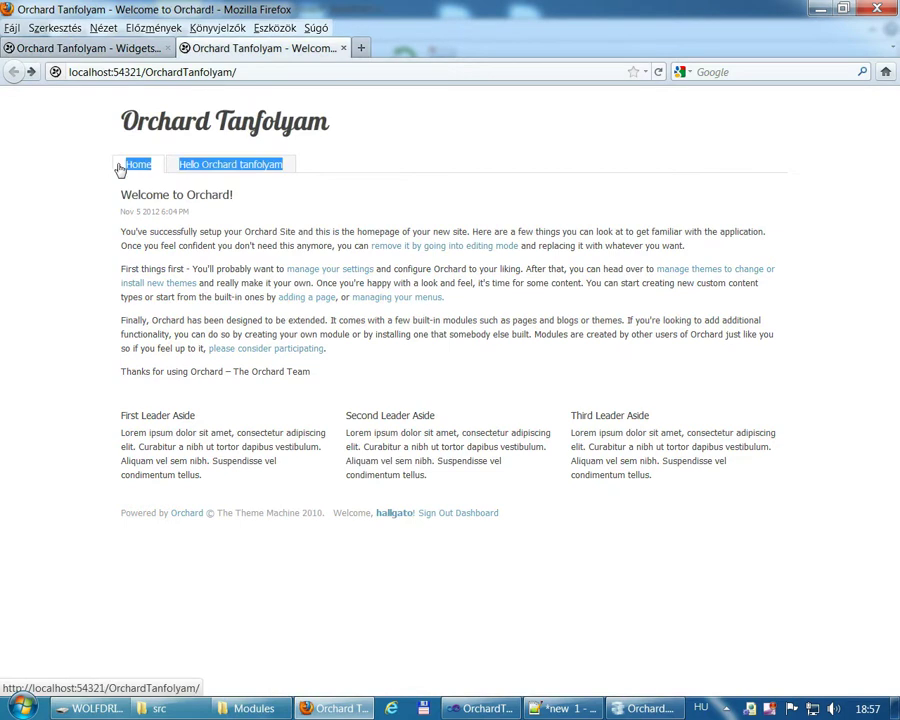
left_click(88, 254)
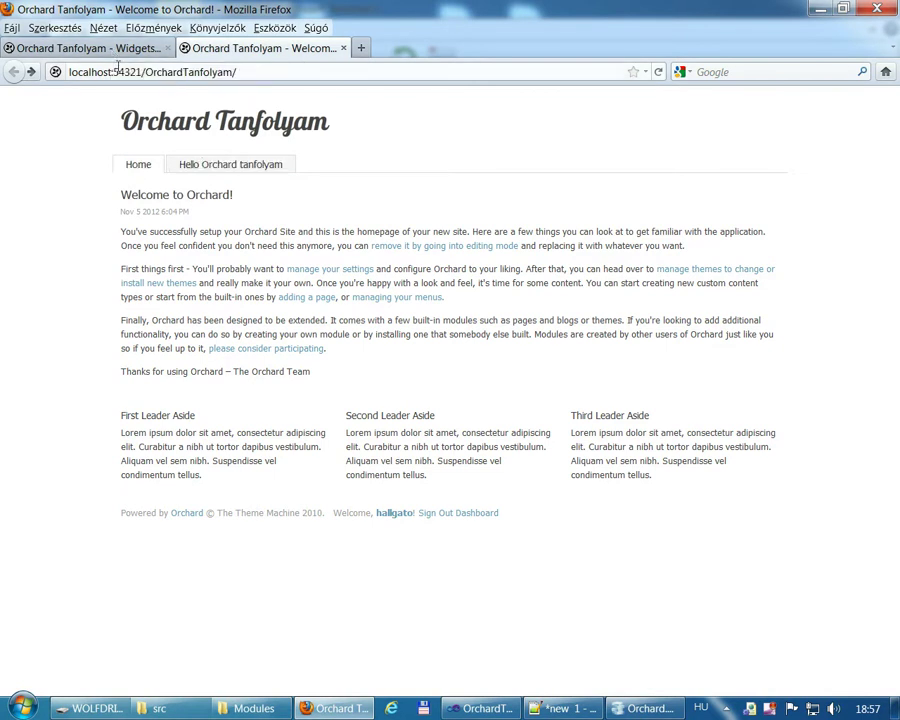
left_click(110, 50)
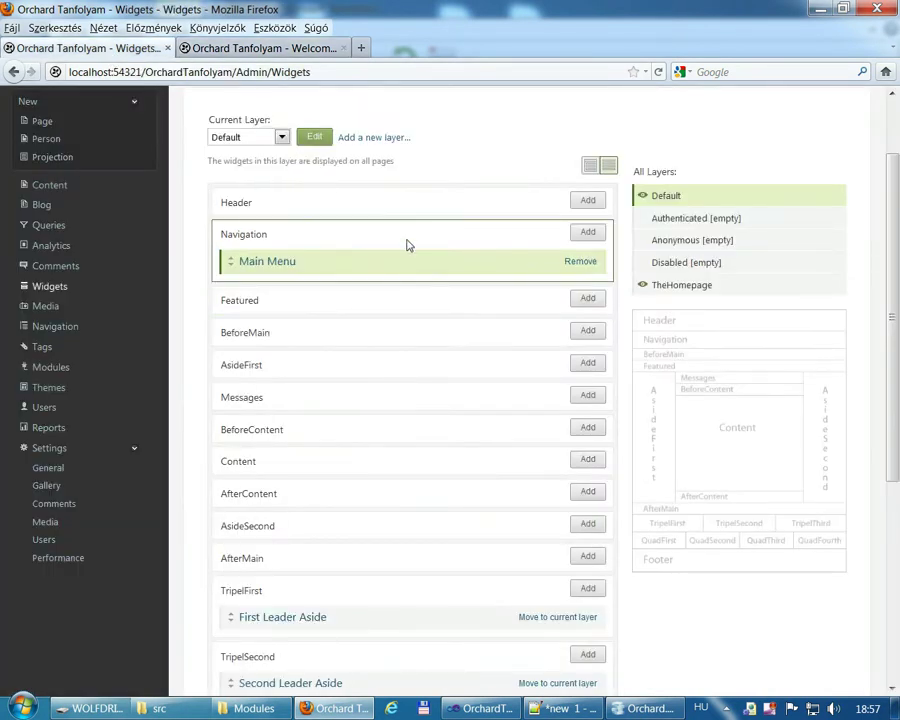
left_click(406, 245)
left_click(294, 224)
left_click(295, 224)
left_click(295, 224)
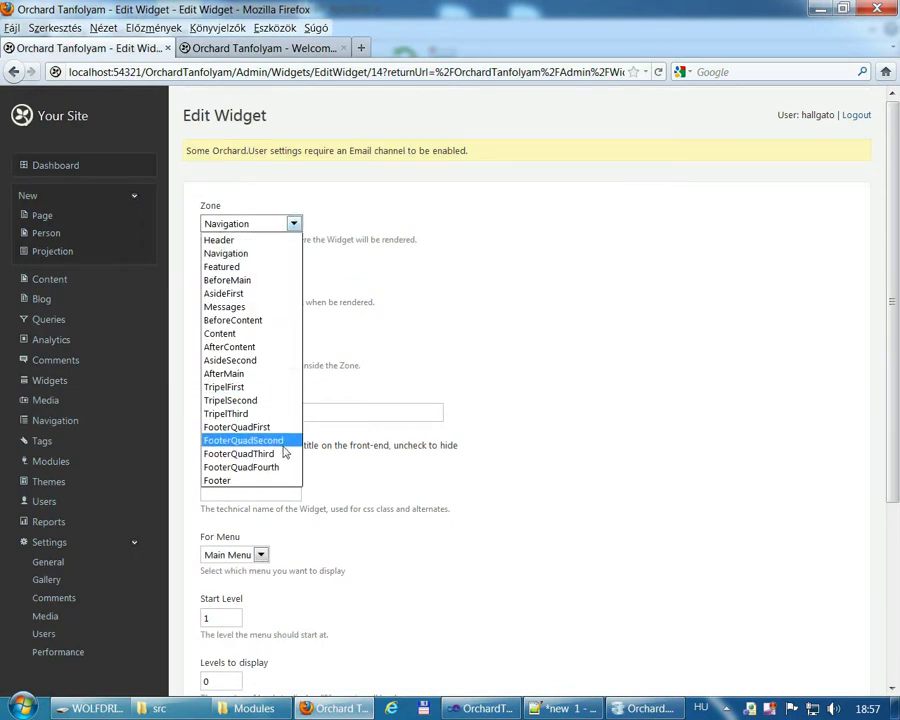
left_click(226, 253)
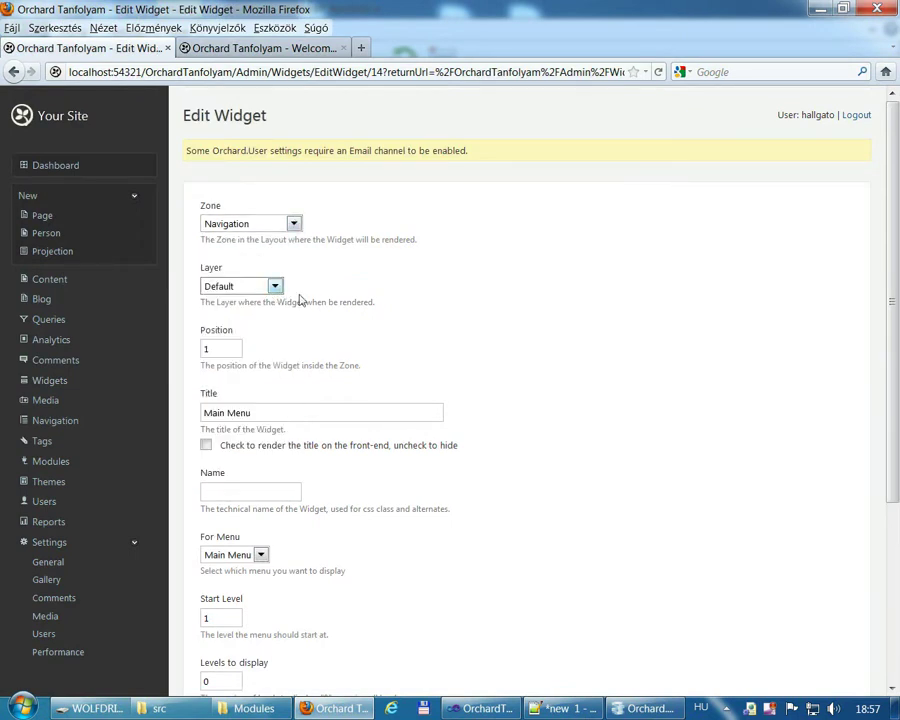
scroll(297, 221, "down", 1)
left_click(272, 212)
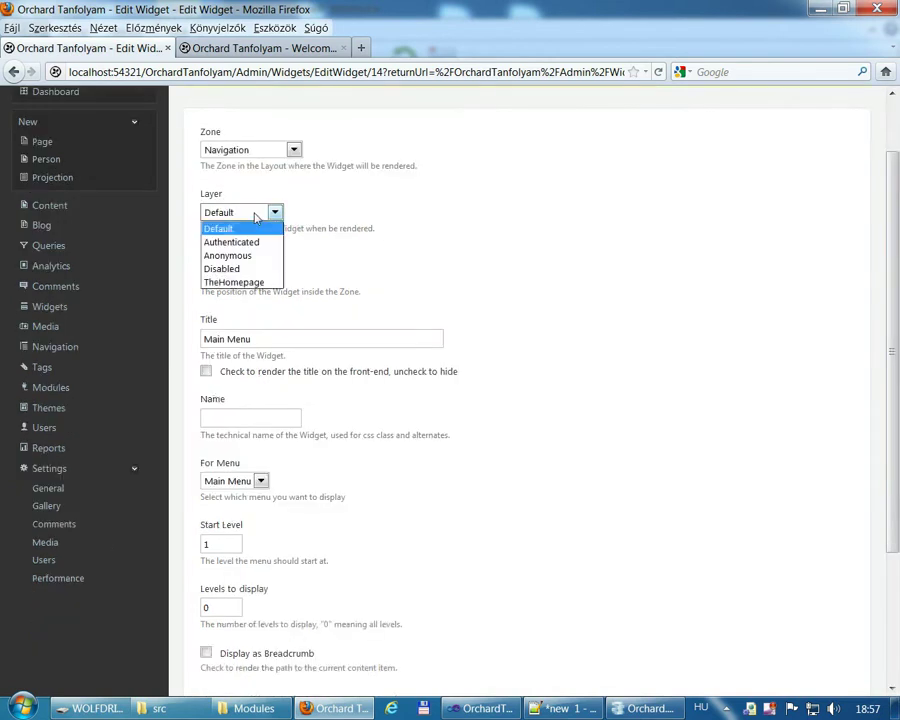
left_click(463, 224)
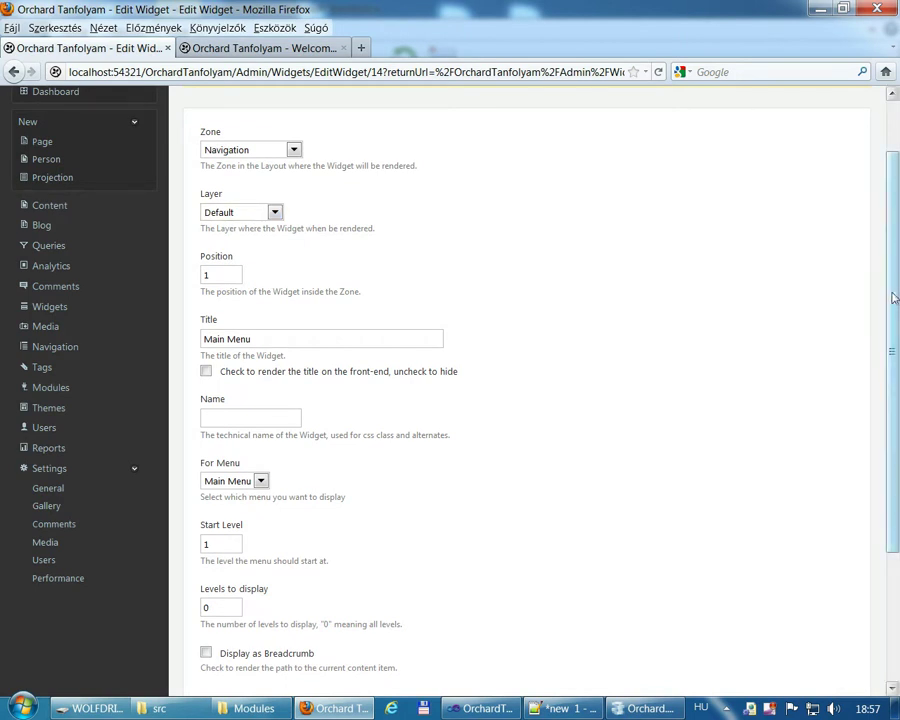
scroll(195, 220, "down", 2)
left_click(235, 167)
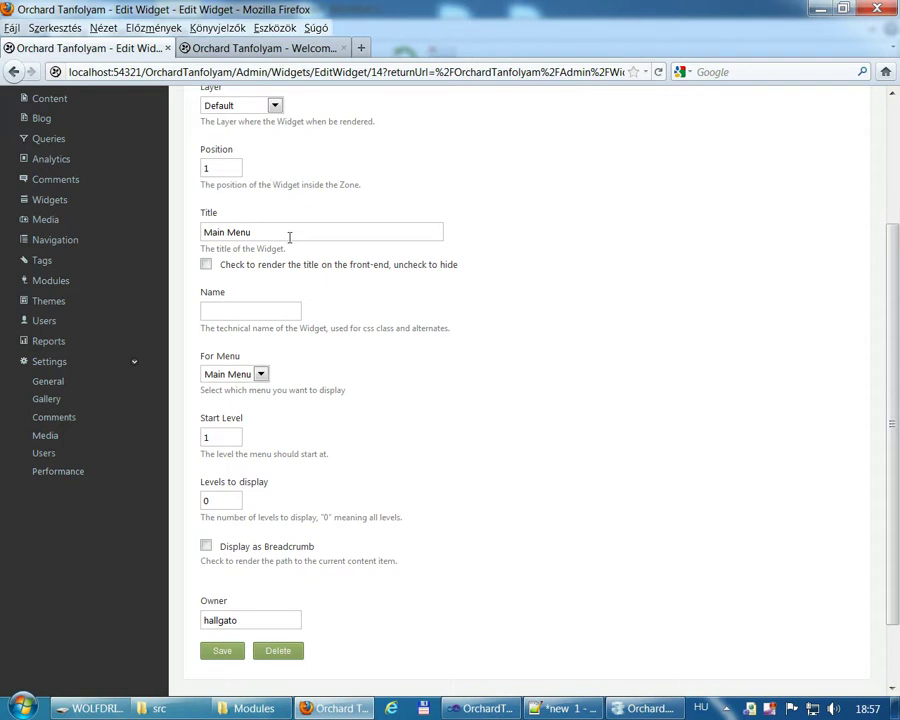
triple_click(240, 230)
left_click(250, 290)
left_click(206, 265)
left_click(229, 270)
scroll(897, 437, "down", 1)
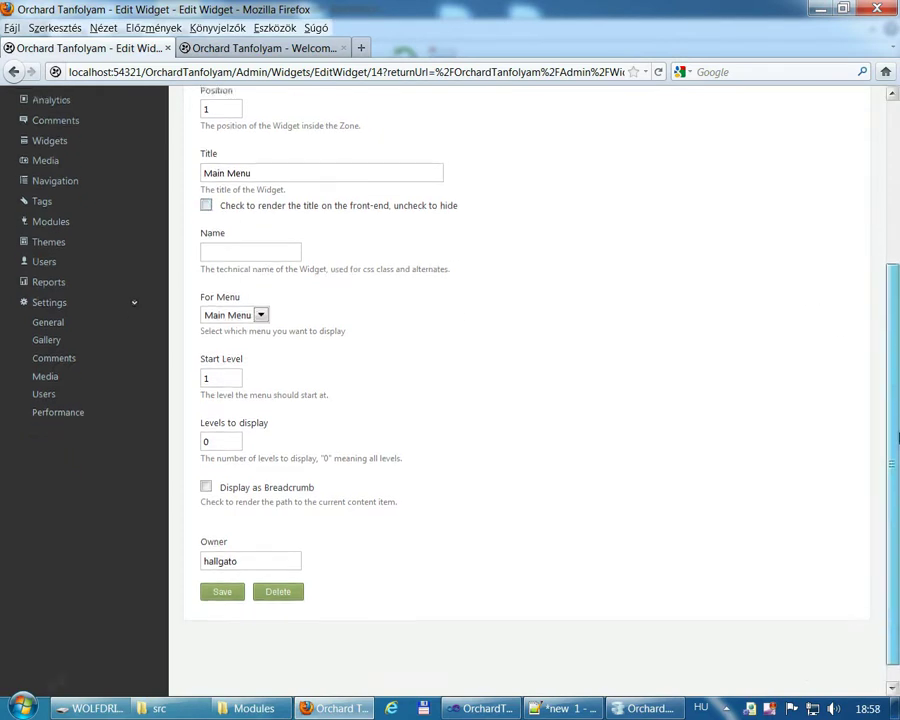
scroll(897, 437, "up", 1)
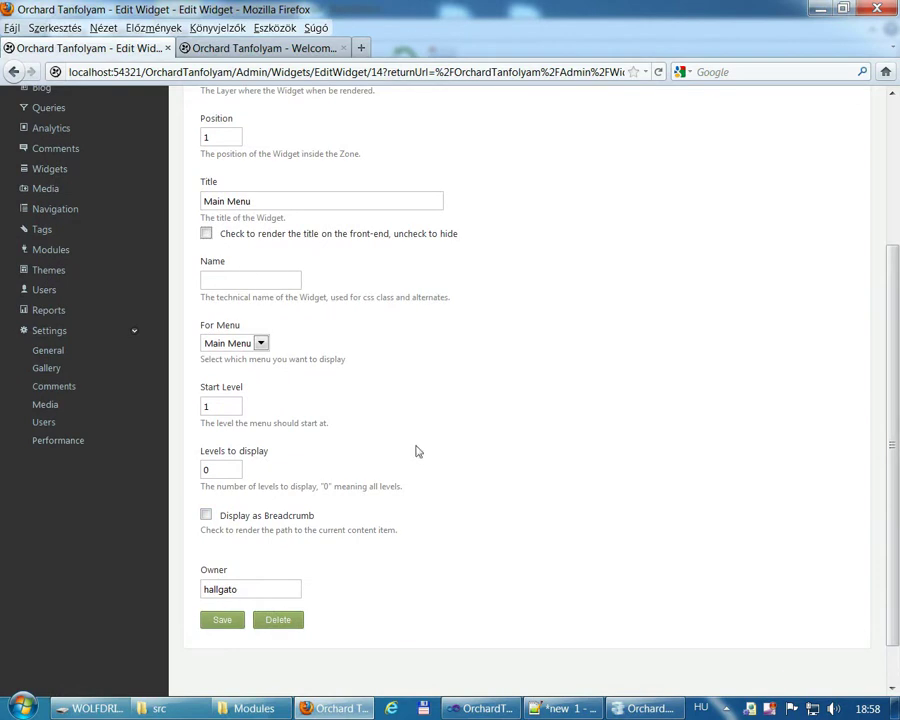
left_click(221, 405)
double_click(221, 404)
left_click(225, 470)
scroll(500, 433, "up", 4)
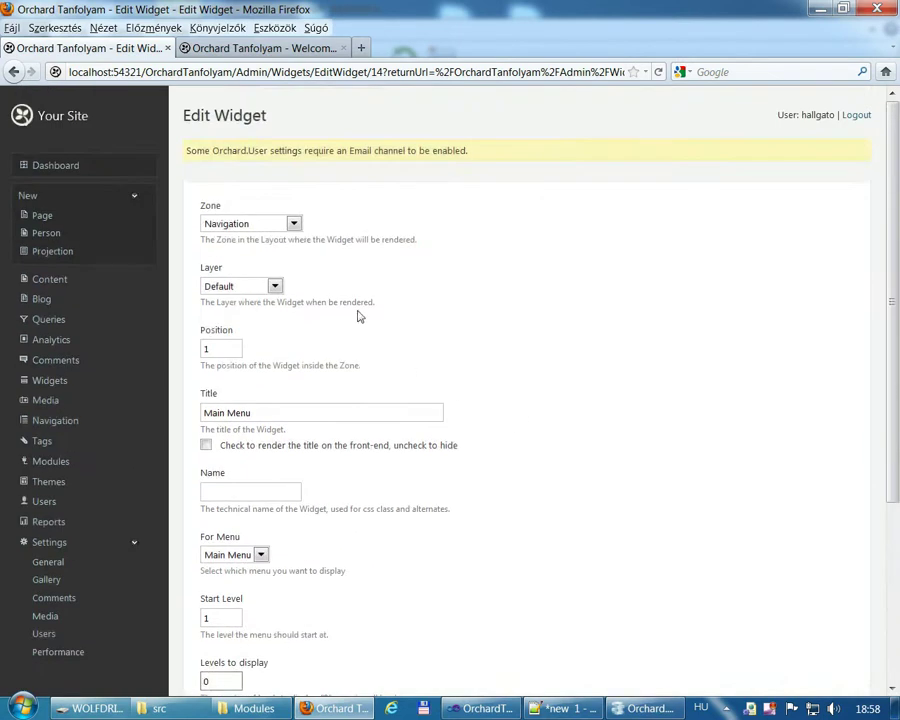
left_click(236, 50)
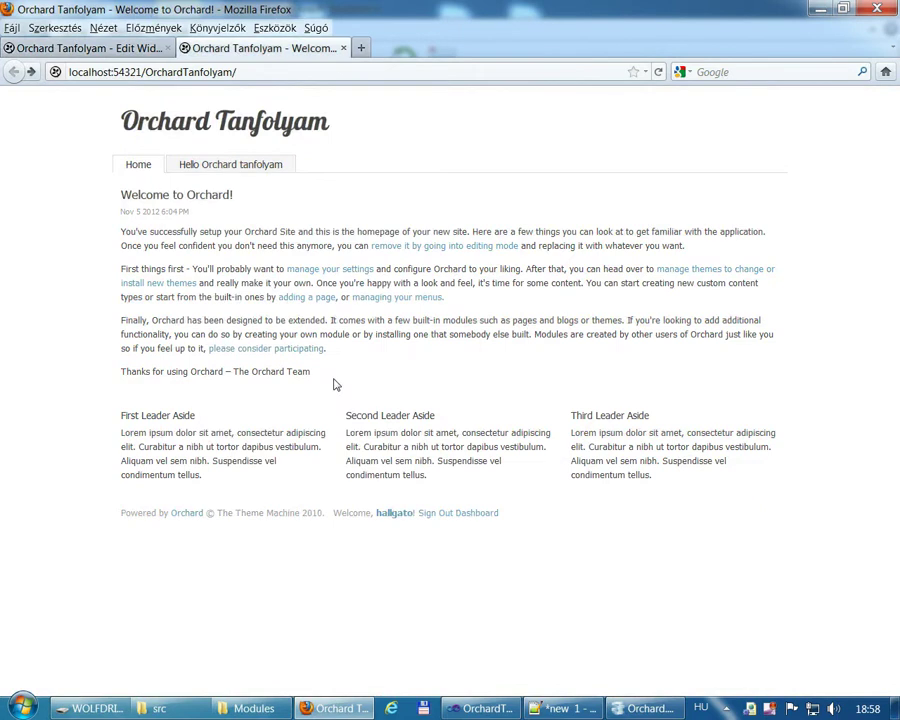
key("ctrl+Tab")
left_click(52, 300)
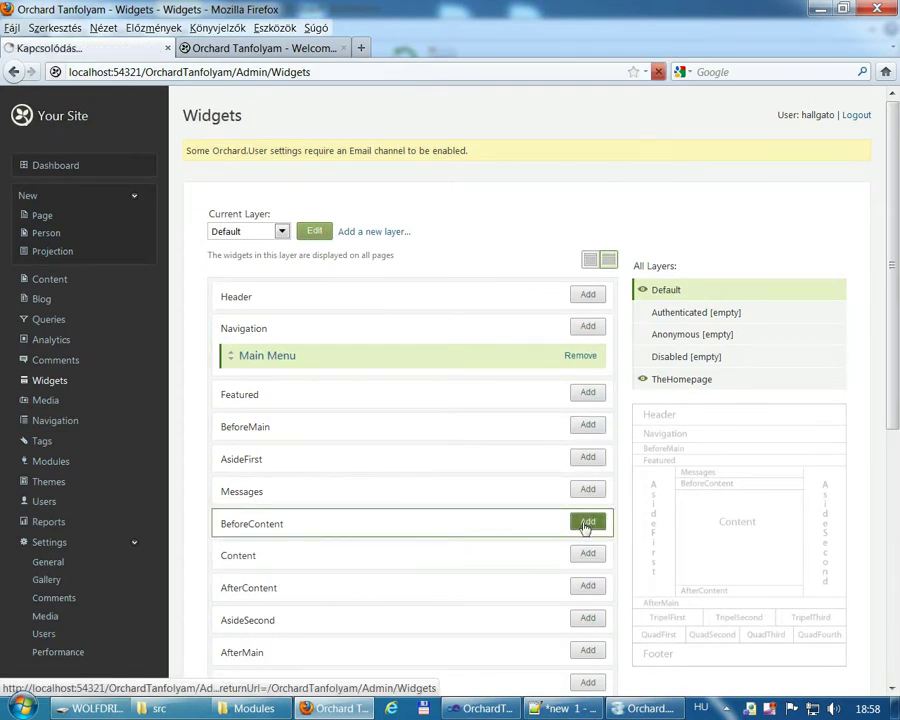
Add a Menu Widget to the BeforeContent zone, using Main Menu as its menu
left_click(587, 524)
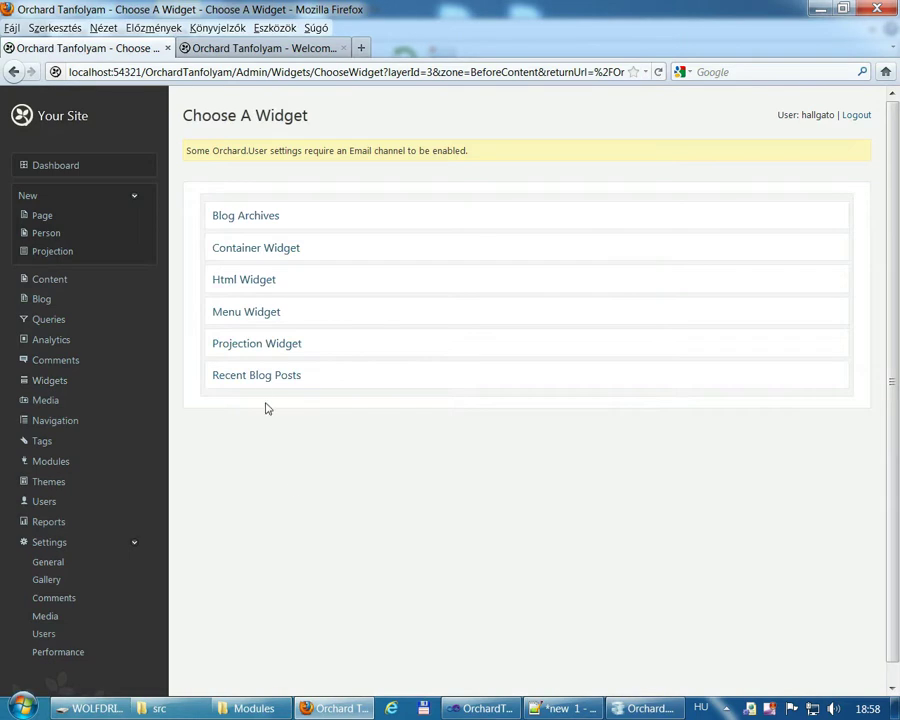
left_click(263, 316)
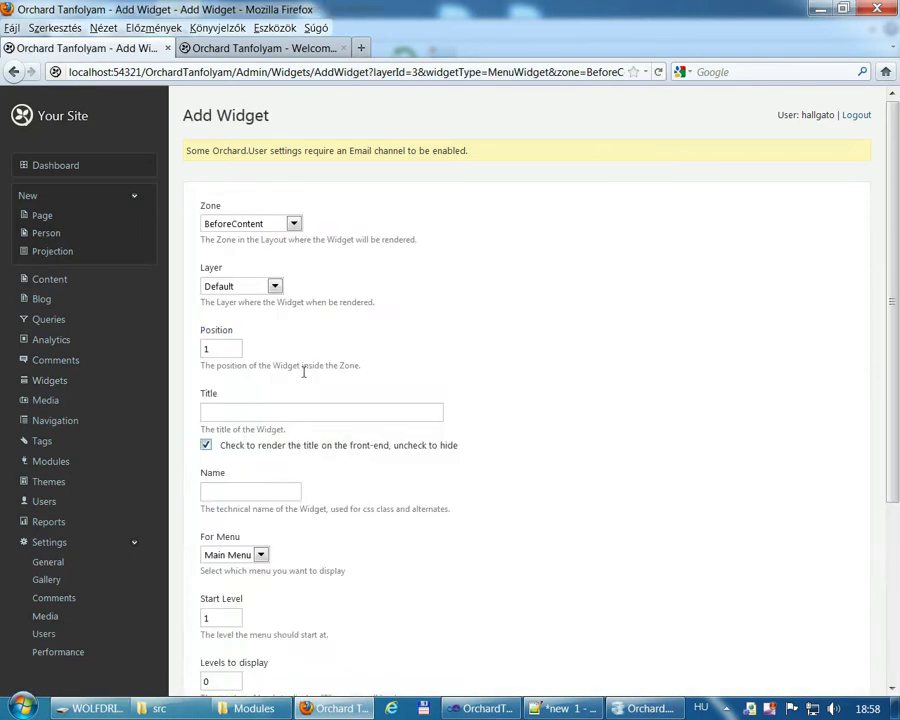
left_click(257, 554)
left_click(240, 545)
scroll(575, 369, "down", 3)
scroll(575, 369, "down", 2)
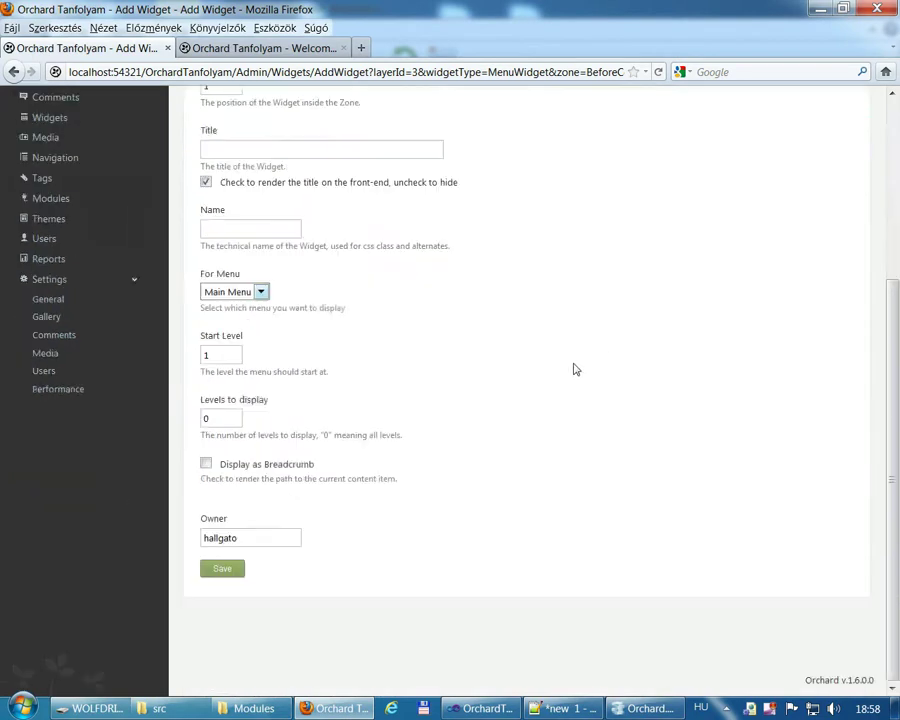
Turn on breadcrumb display and title the widget 'Breadcrumbs'
left_click(205, 461)
scroll(300, 287, "up", 5)
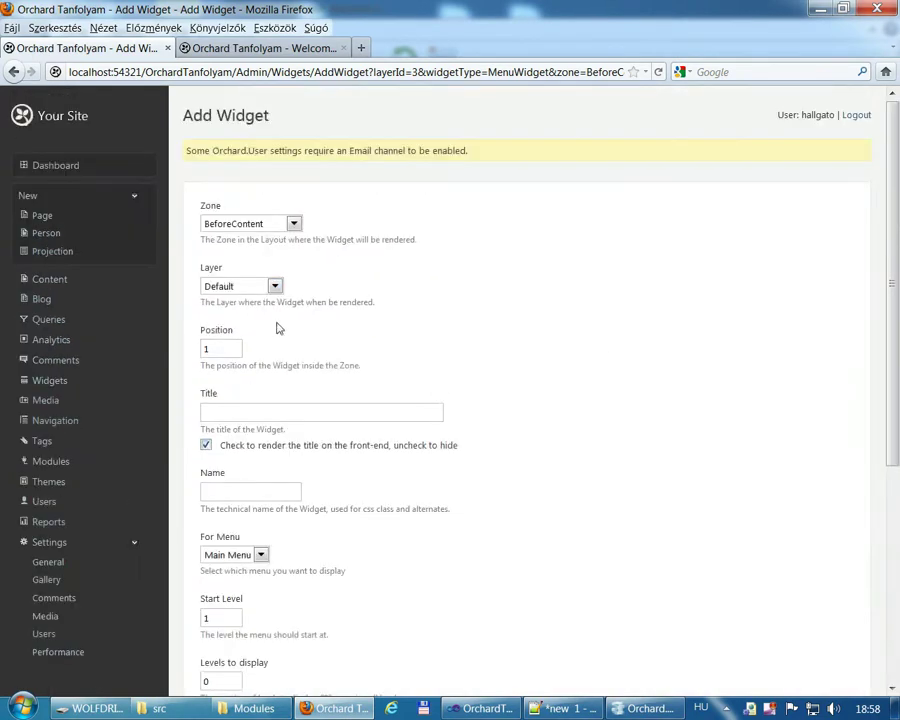
left_click(270, 413)
scroll(557, 305, "down", 3)
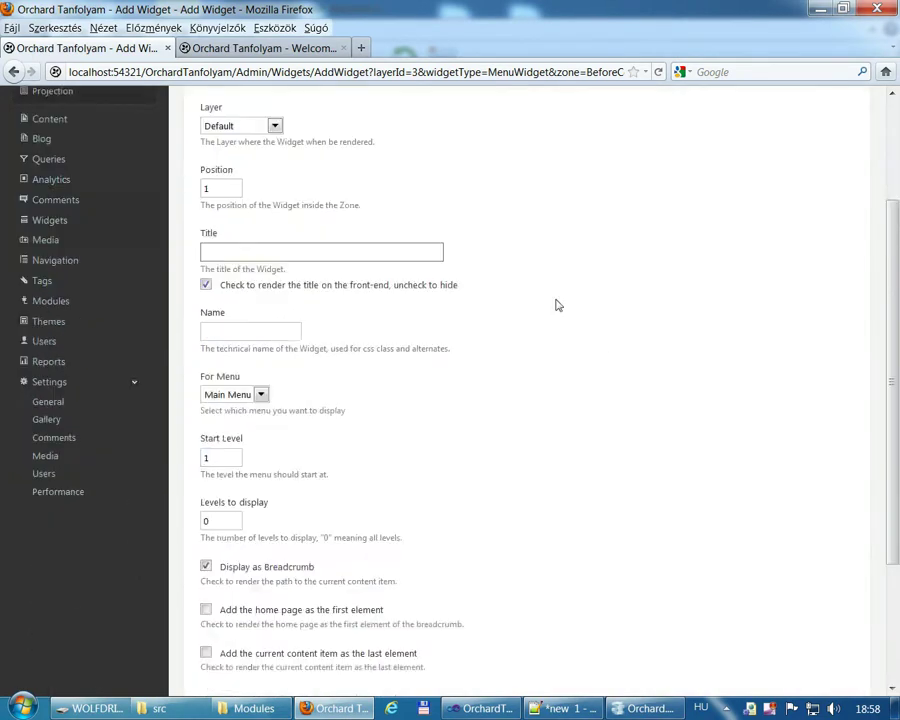
type("MenuWidge")
key("BackSpace")
key("BackSpace")
key("BackSpace")
key("BackSpace")
key("BackSpace")
key("BackSpace")
key("BackSpace")
key("BackSpace")
key("BackSpace")
type("Breadcrumbs")
scroll(557, 310, "down", 3)
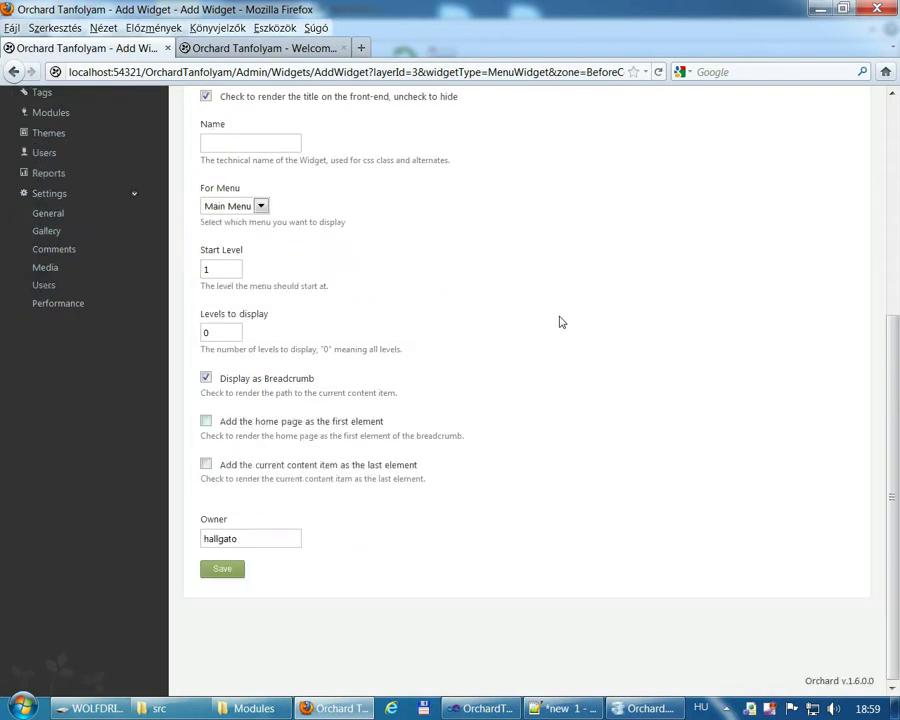
Keep breadcrumb display on, starting with the home page and ending with the current item
left_click(204, 379)
double_click(221, 416)
scroll(360, 408, "up", 2)
left_click(364, 432)
scroll(880, 450, "down", 1)
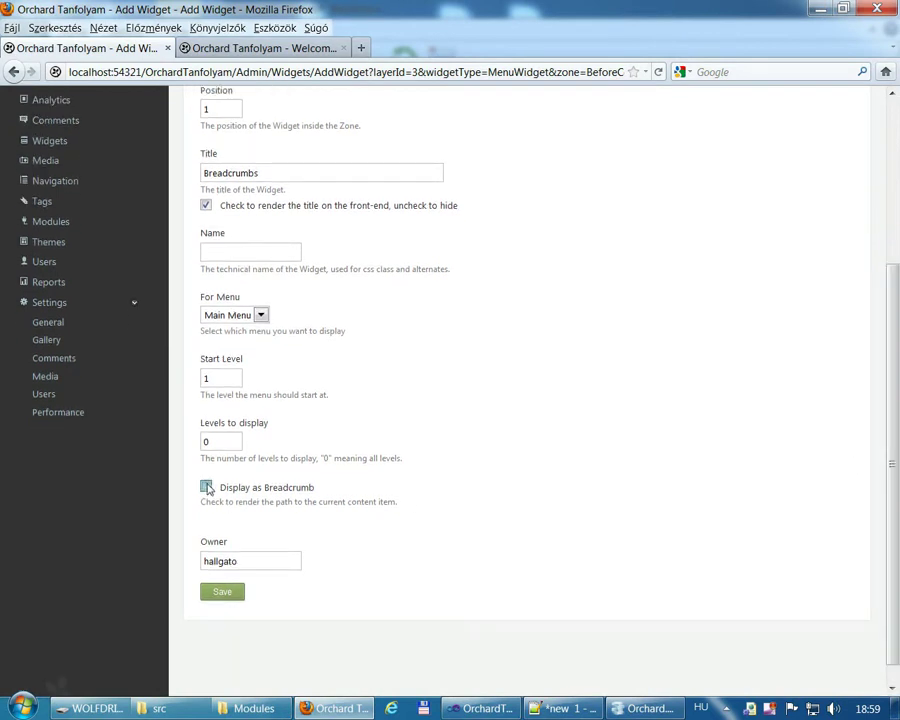
left_click(206, 486)
scroll(393, 505, "down", 1)
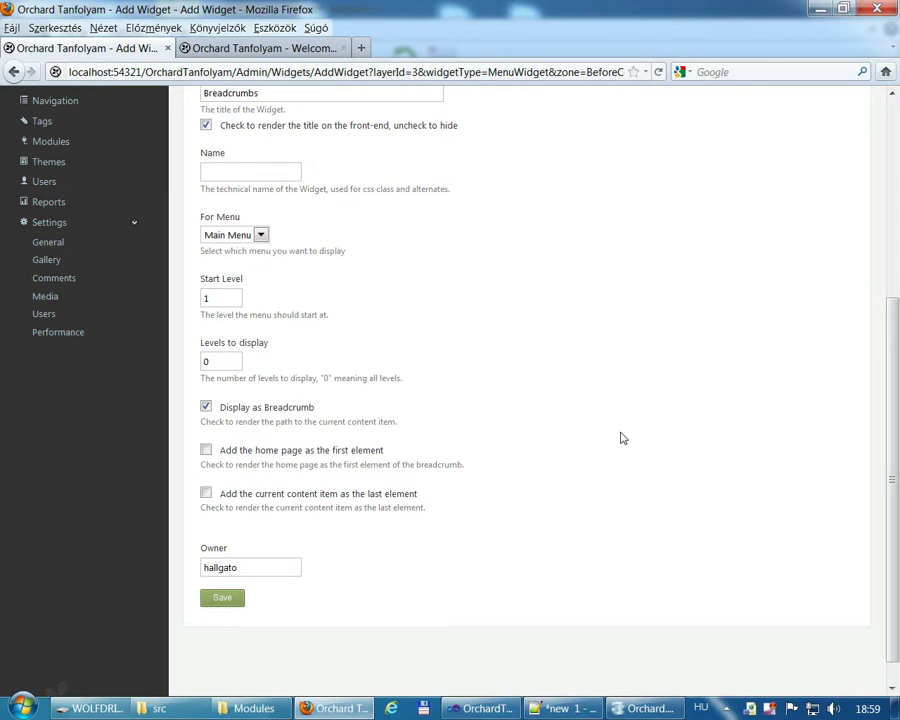
scroll(640, 465, "down", 1)
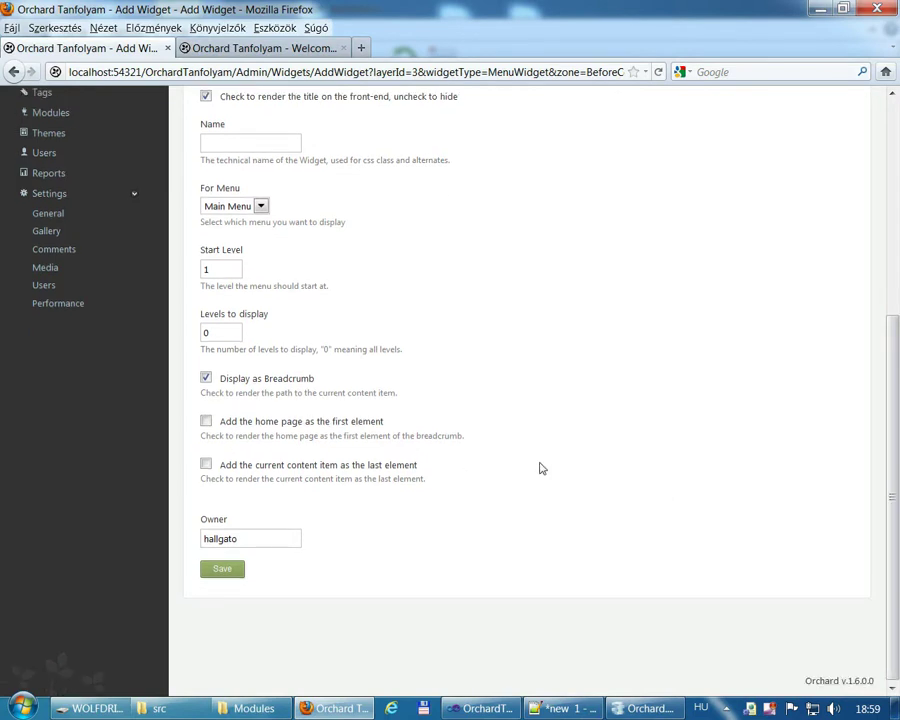
left_click(205, 421)
left_click(206, 464)
Save the Breadcrumbs widget on the Default layer
left_click_drag(388, 423, 196, 430)
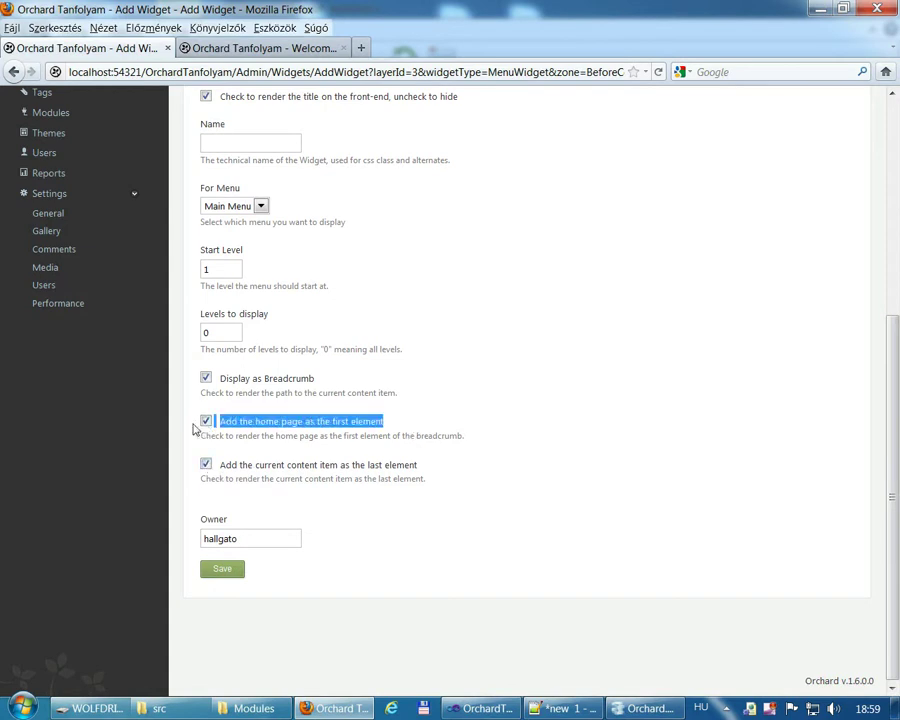
left_click(466, 478)
left_click_drag(426, 464, 203, 464)
left_click(362, 500)
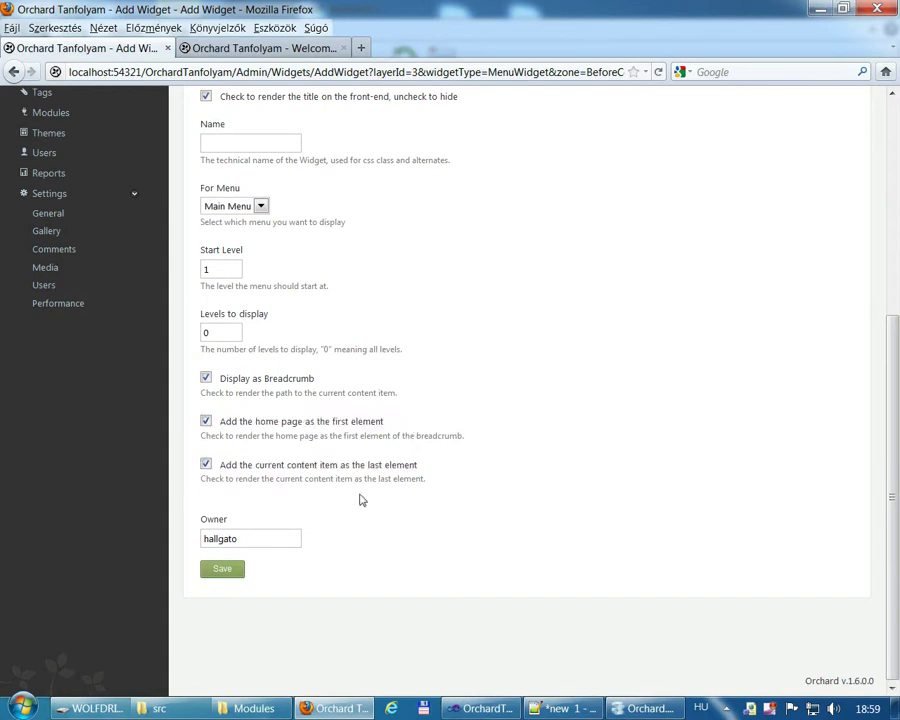
left_click(222, 572)
left_click(270, 287)
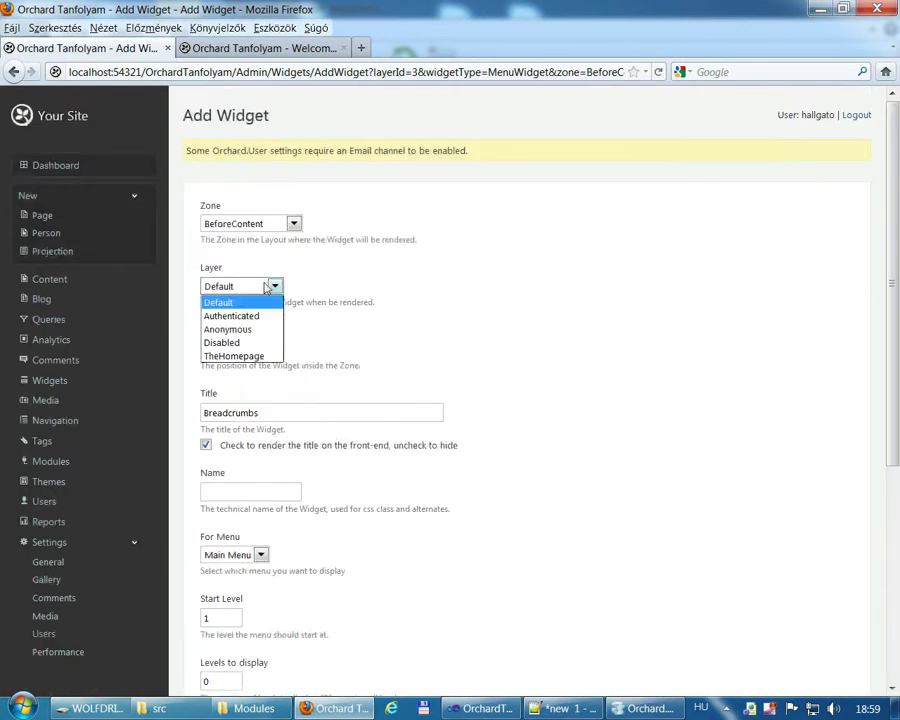
left_click(268, 288)
scroll(622, 378, "down", 6)
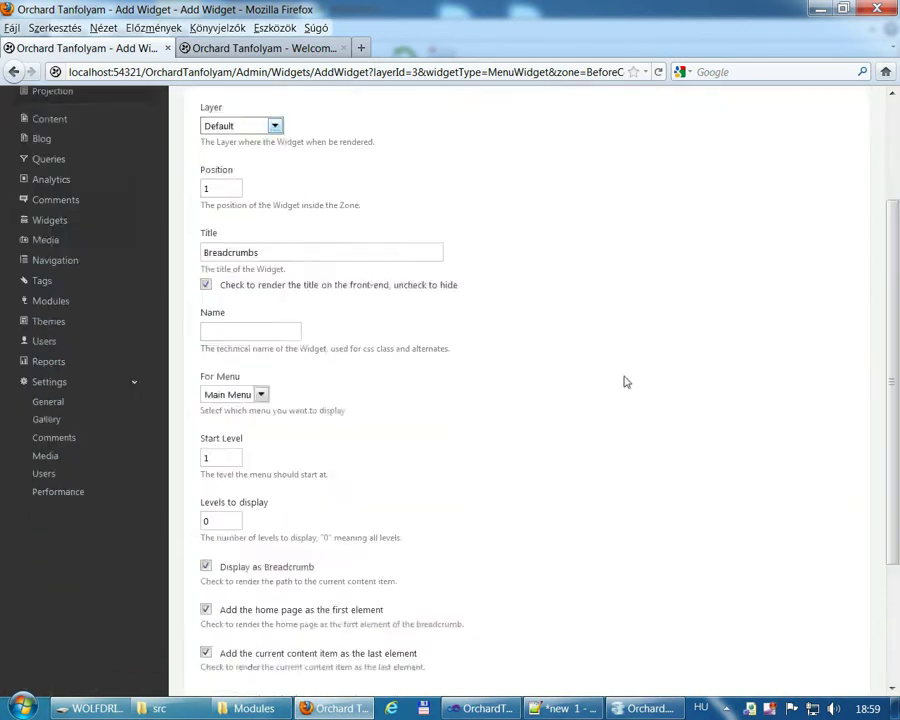
left_click(224, 568)
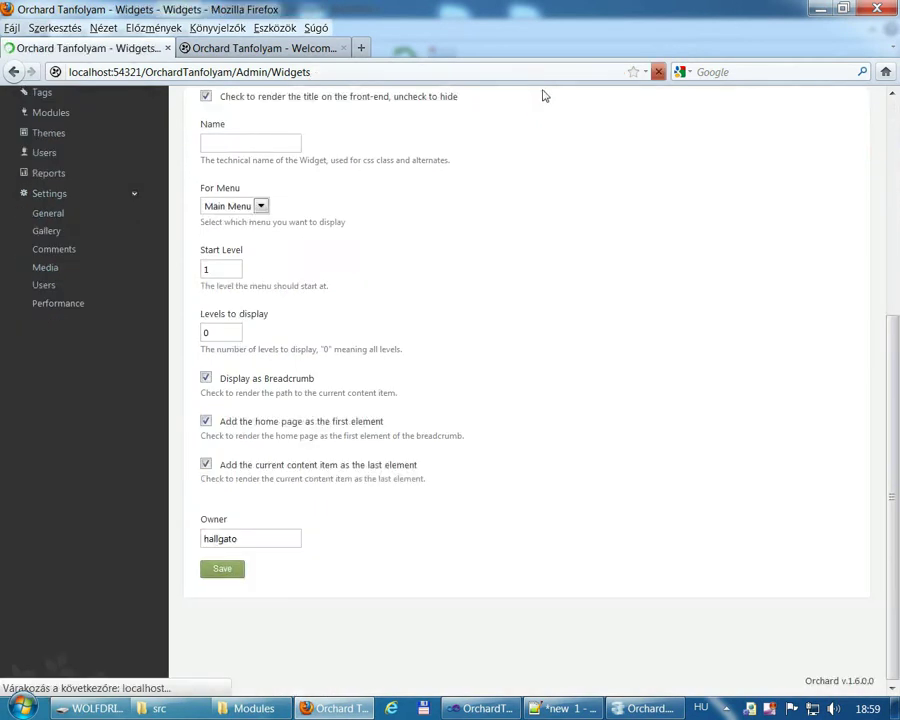
Reload the front-end tab and go back to the Hello Orchard tanfolyam page
left_click(248, 50)
key("F5")
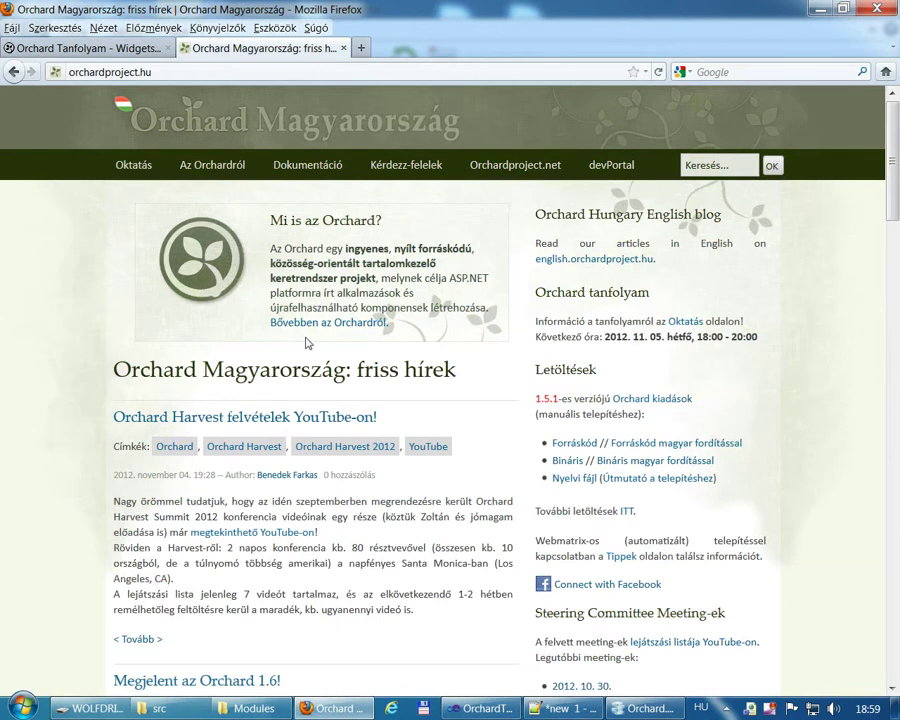
key("alt+Left")
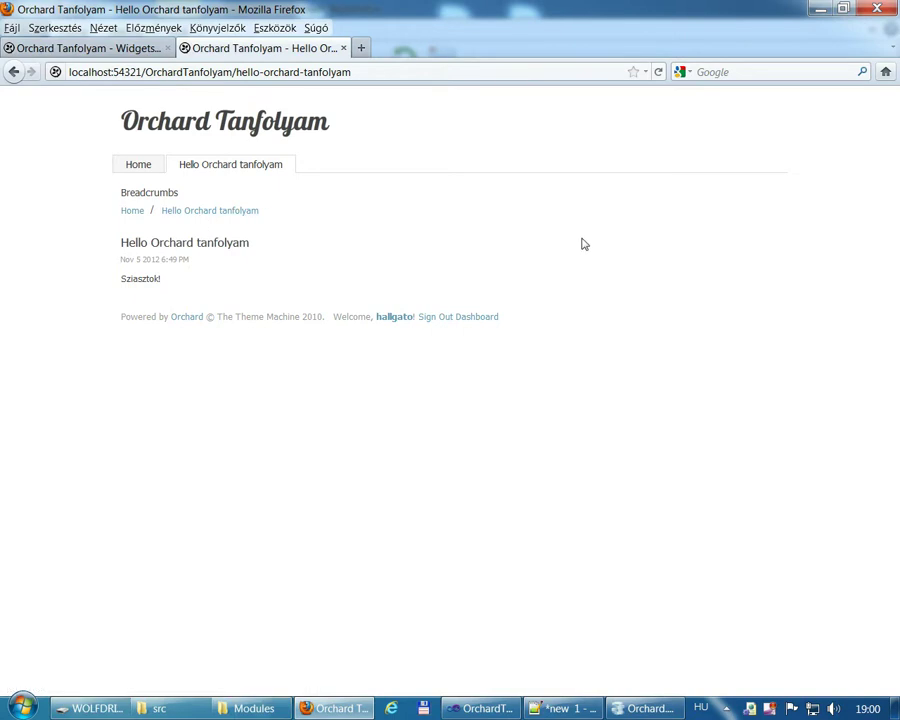
left_click(90, 48)
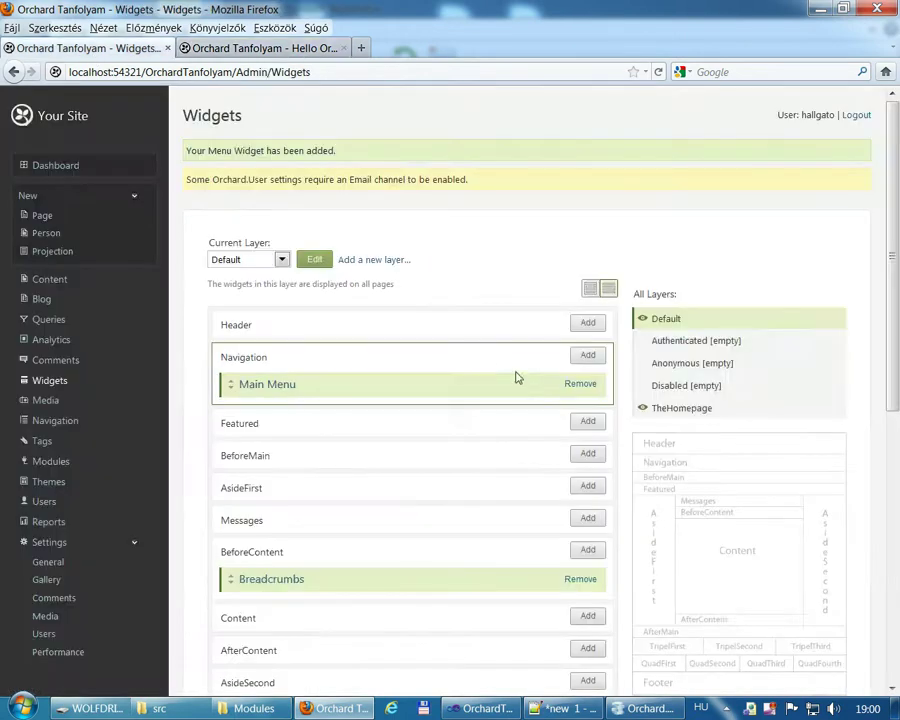
scroll(508, 360, "down", 10)
scroll(335, 320, "up", 9)
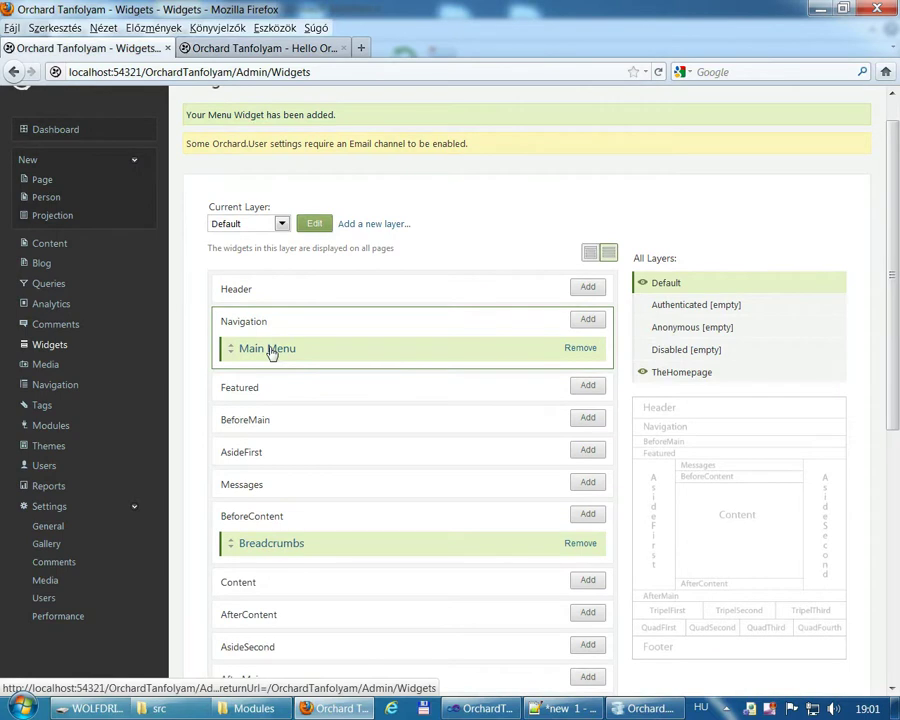
left_click(270, 350)
left_click_drag(429, 466, 232, 472)
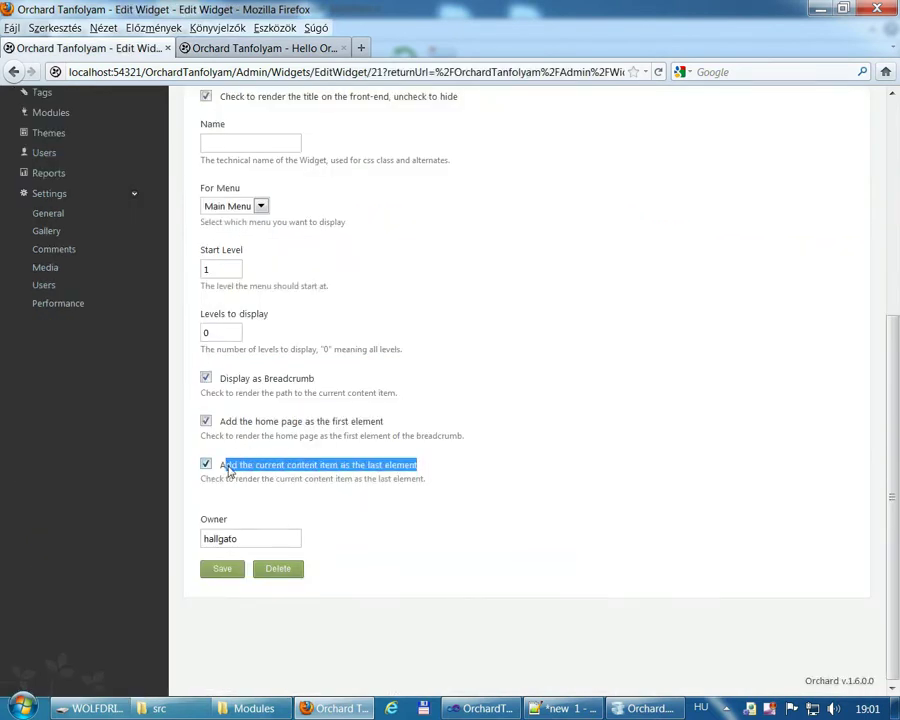
left_click(467, 478)
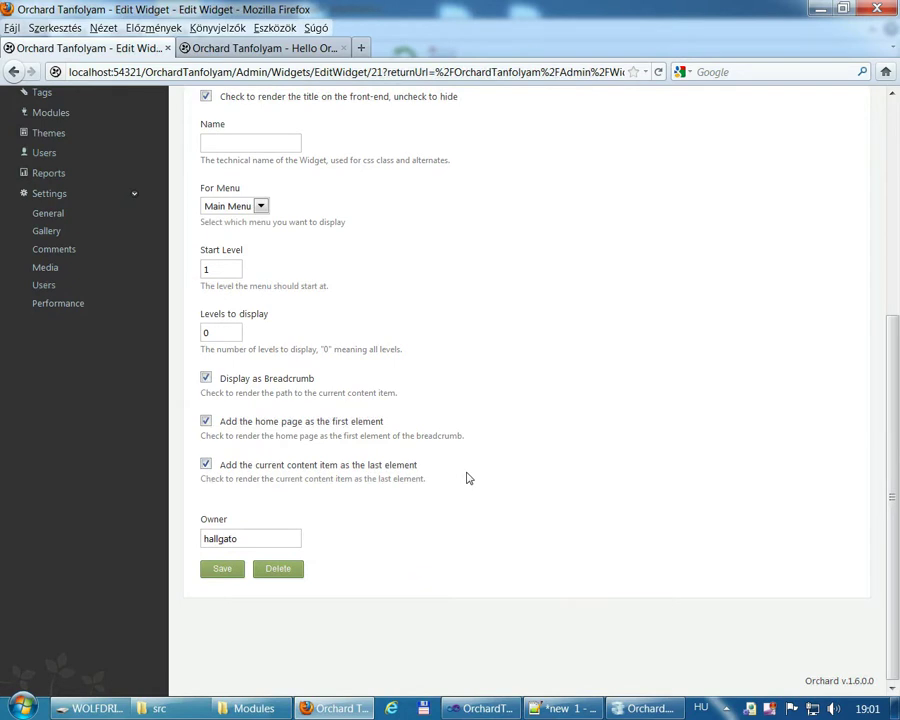
left_click_drag(434, 467, 219, 477)
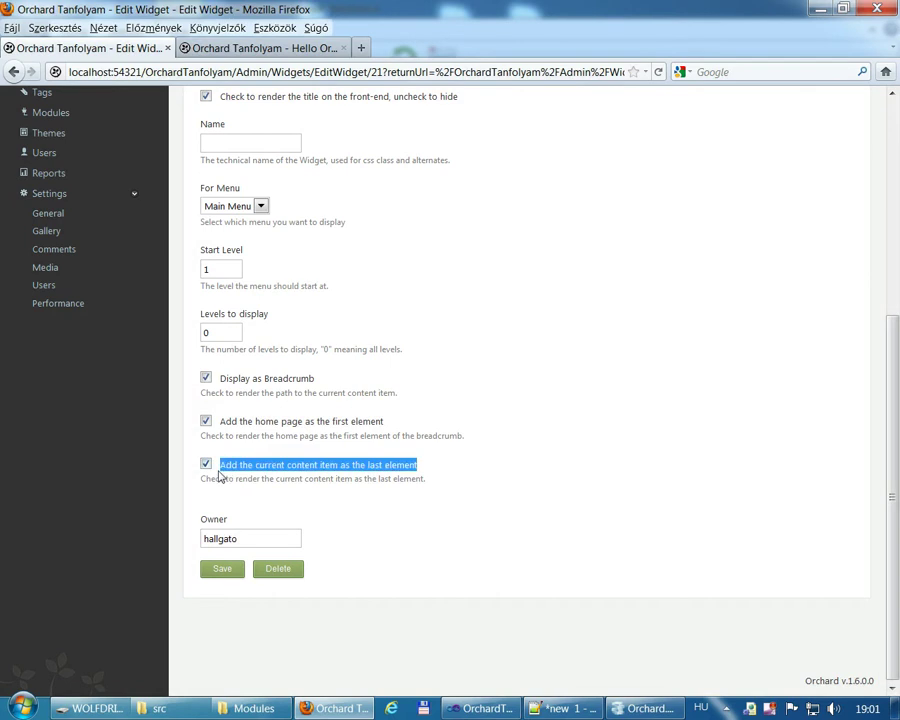
left_click(508, 478)
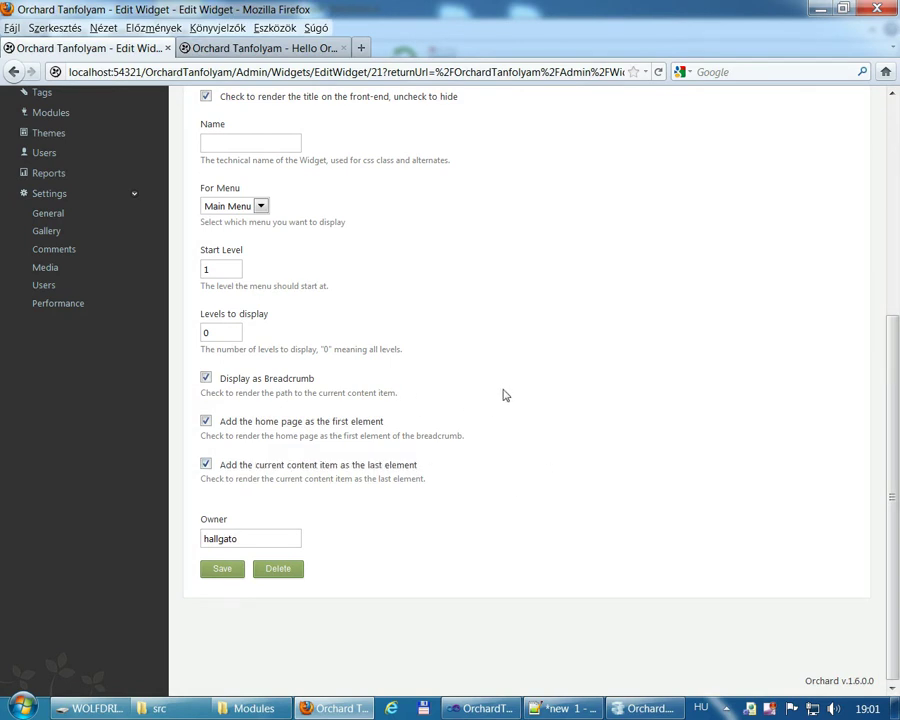
scroll(505, 395, "up", 5)
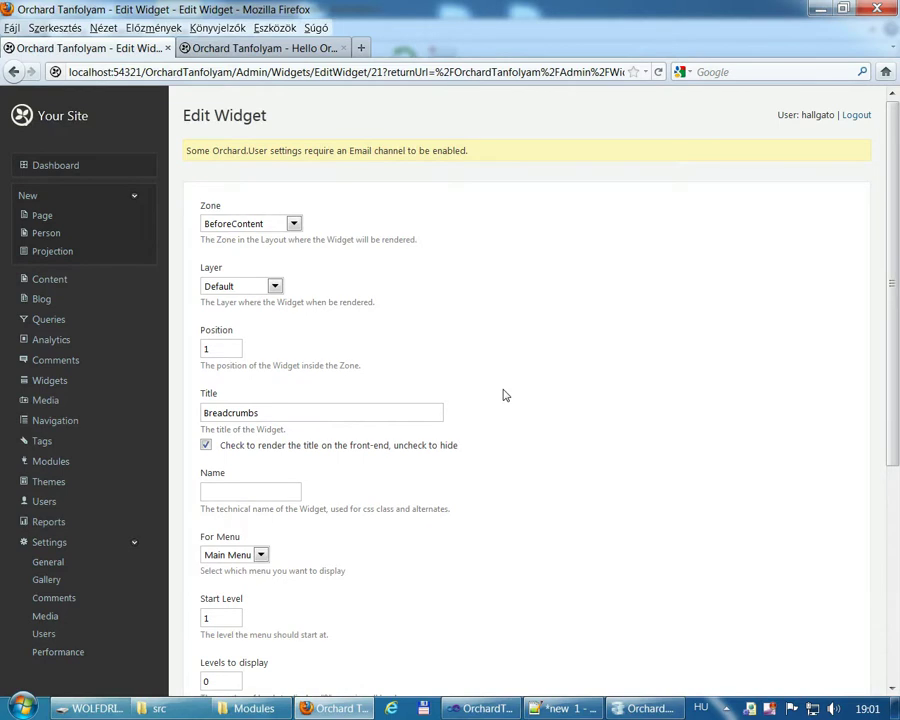
scroll(505, 395, "down", 5)
left_click_drag(218, 465, 412, 474)
left_click(491, 468)
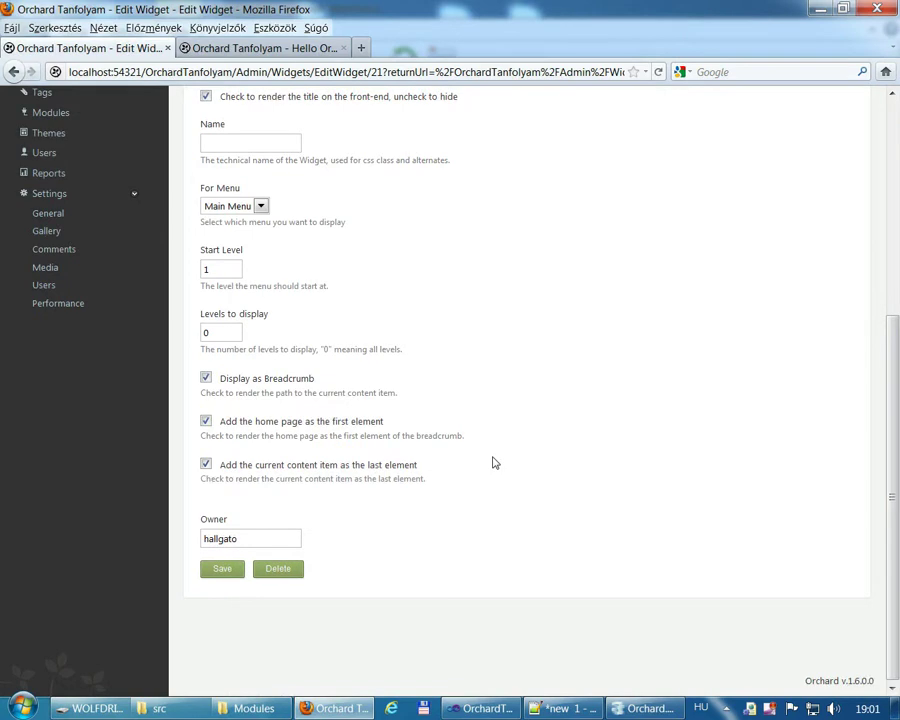
scroll(493, 463, "up", 5)
Check the Home / Hello Orchard tanfolyam breadcrumb trail, ending on the Edit Widget tab
left_click(203, 46)
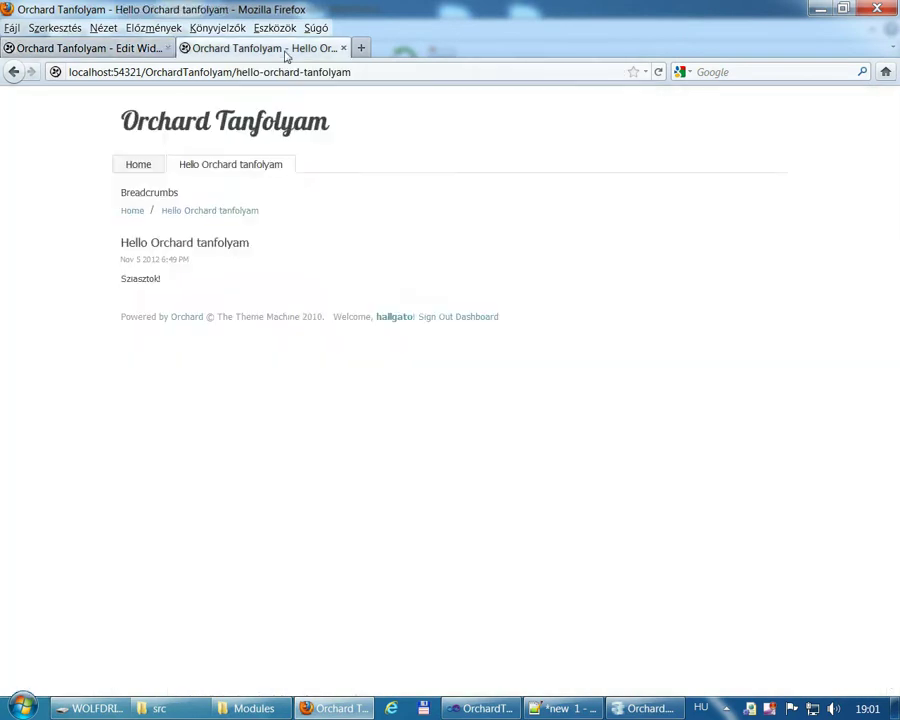
mouse_move(224, 172)
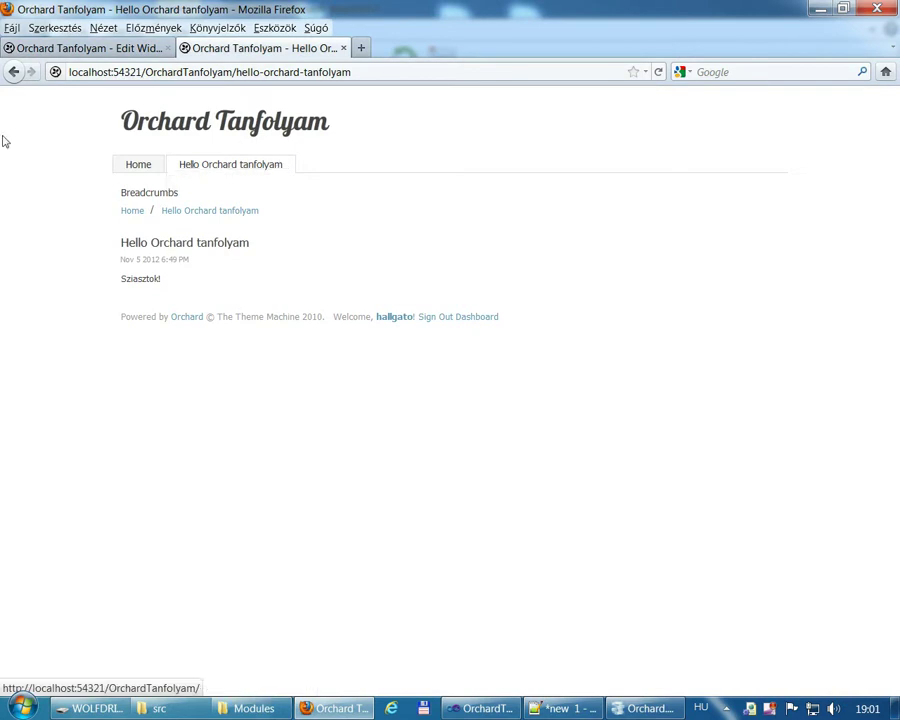
left_click_drag(122, 191, 299, 221)
left_click(302, 265)
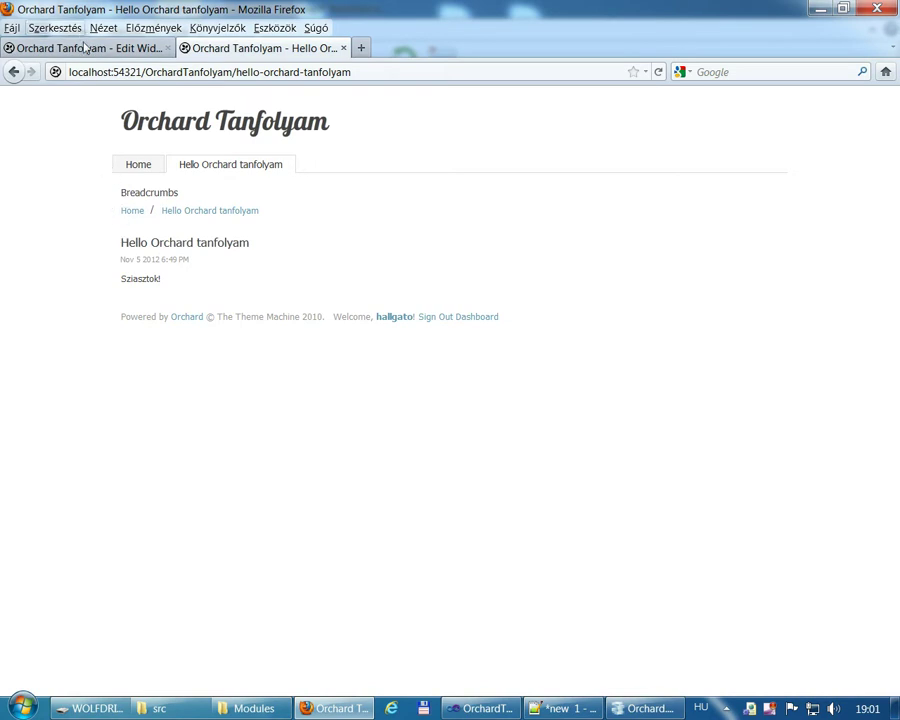
left_click(50, 48)
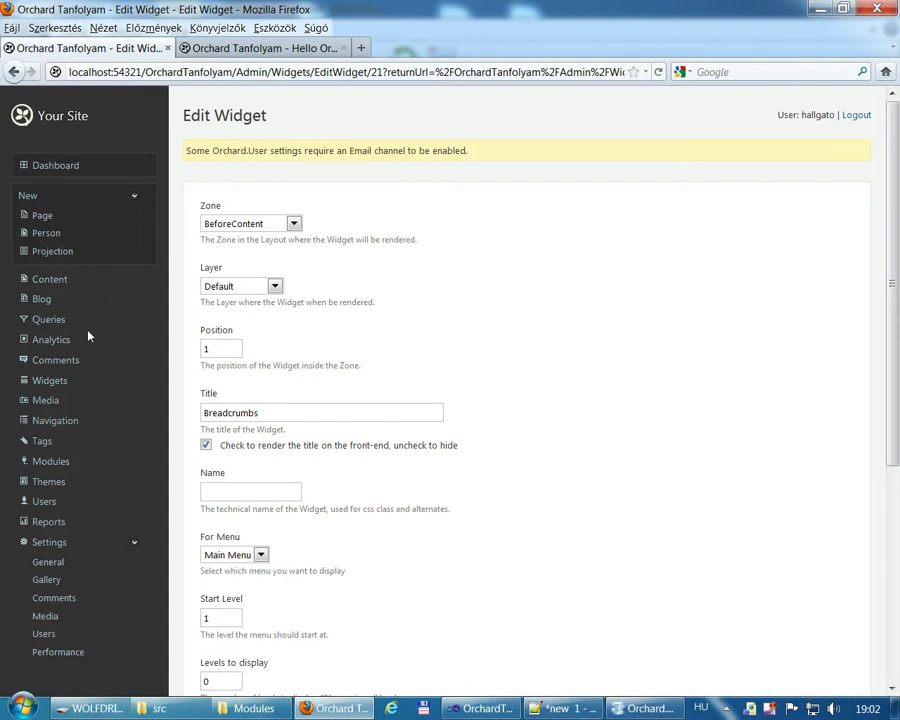
left_click(210, 48)
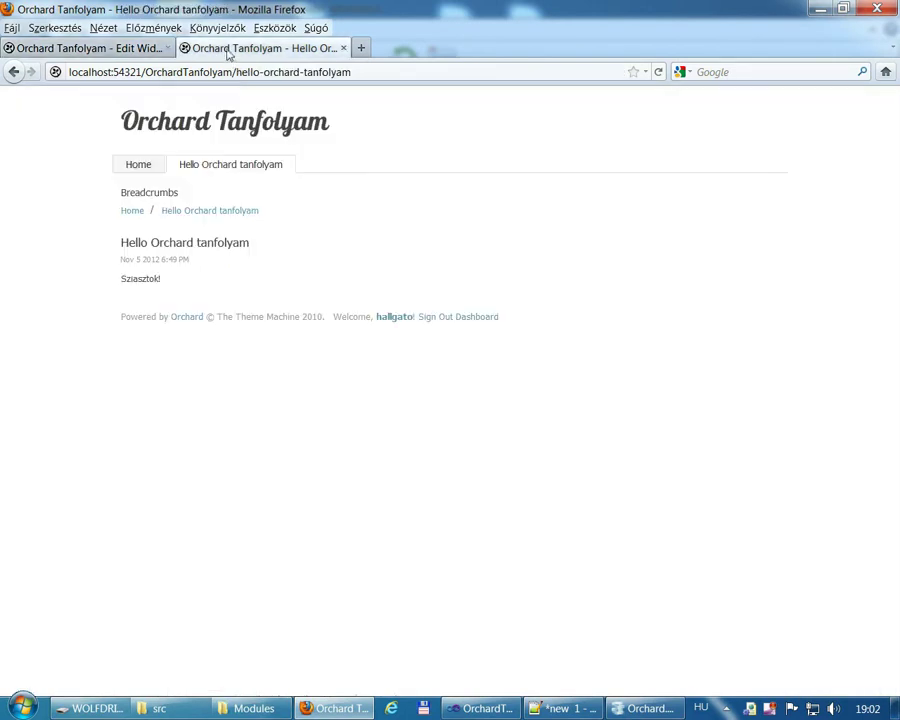
left_click(72, 47)
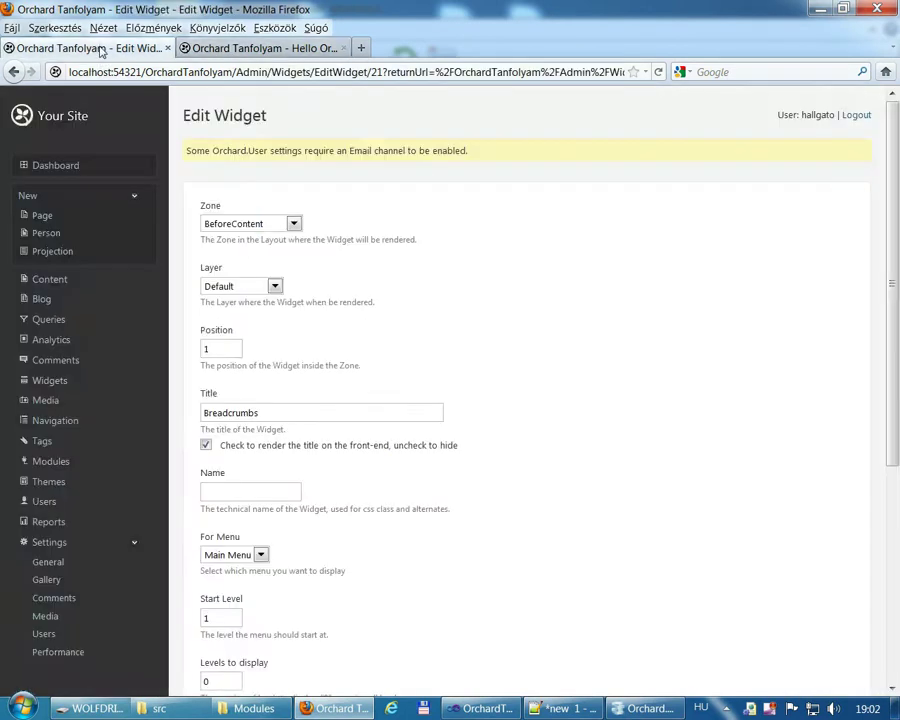
Browse to Content > Content Types and open Modules in a new browser tab
left_click(20, 299)
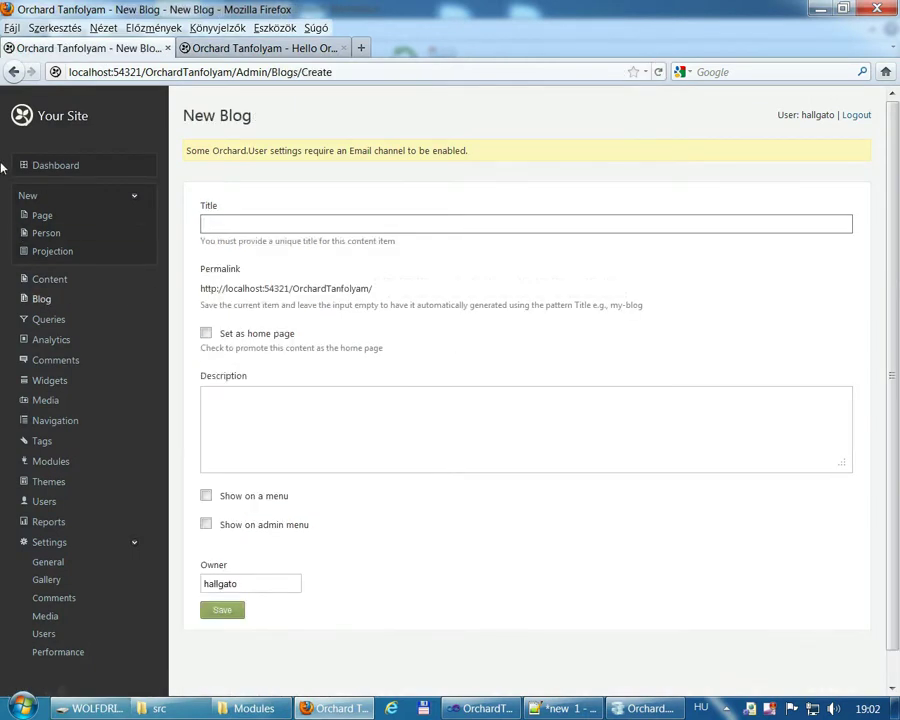
left_click(52, 282)
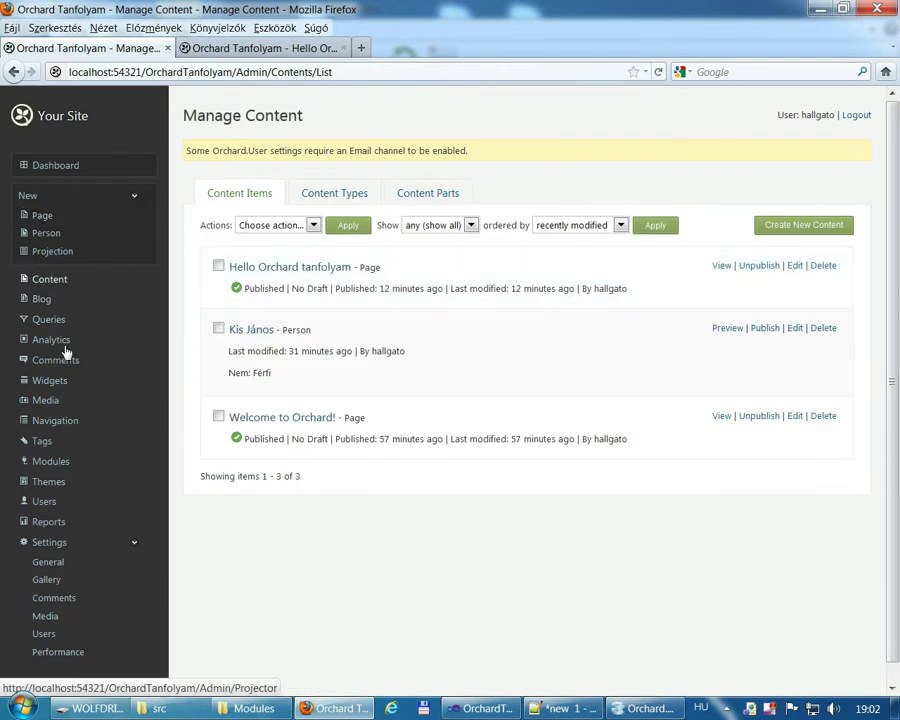
left_click(322, 196)
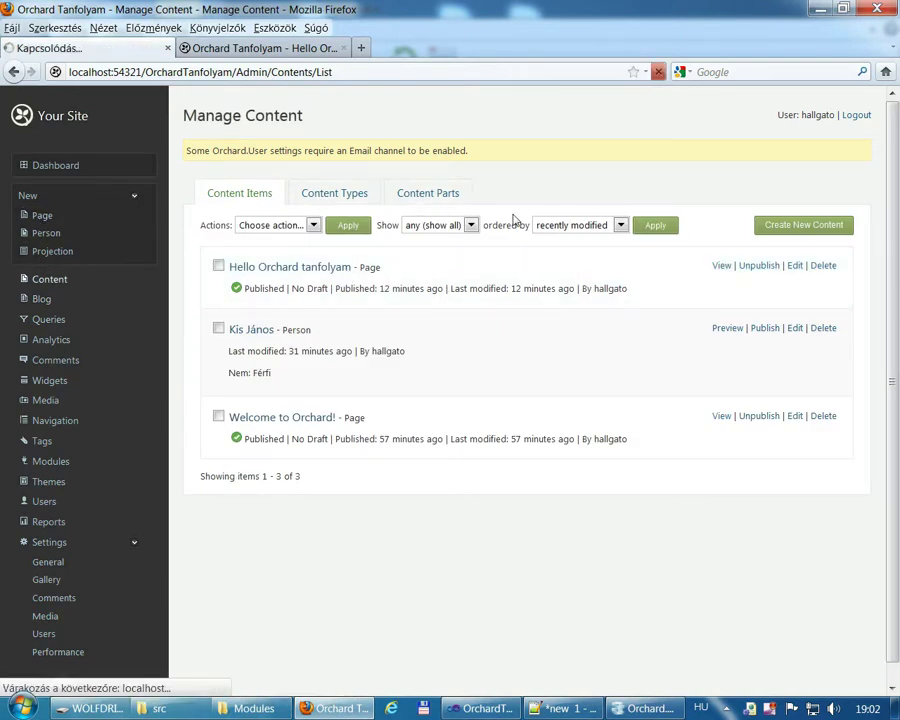
scroll(513, 222, "down", 2)
scroll(511, 226, "down", 4)
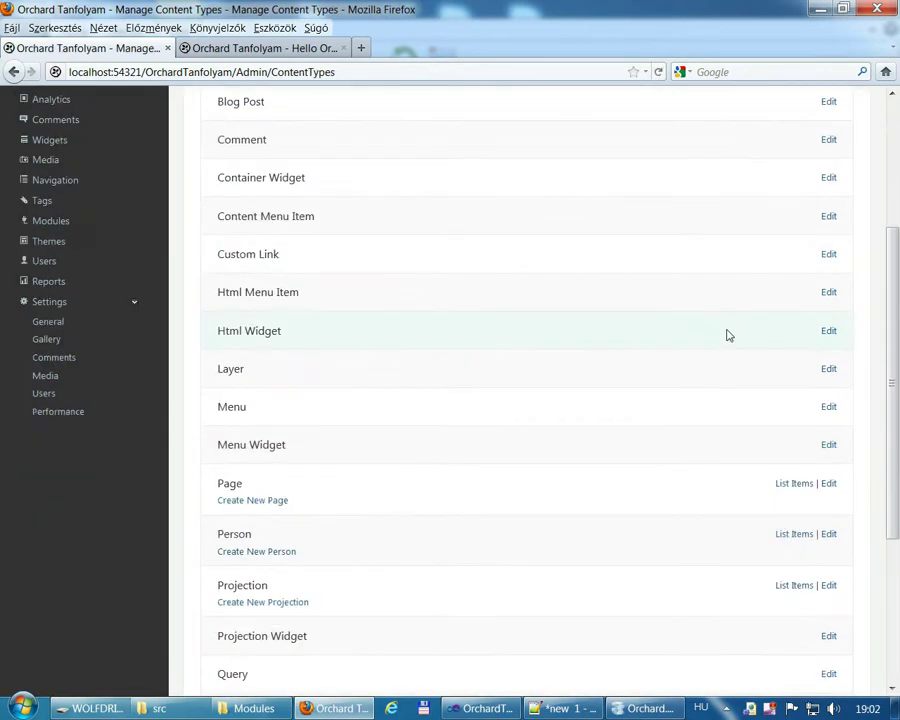
scroll(728, 335, "down", 4)
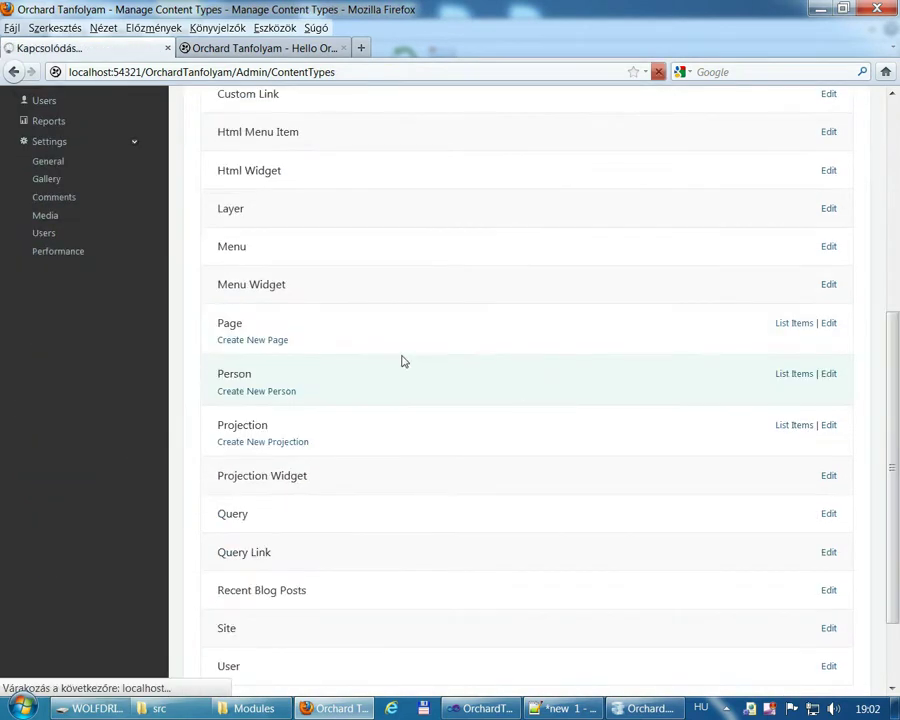
scroll(228, 251, "up", 2)
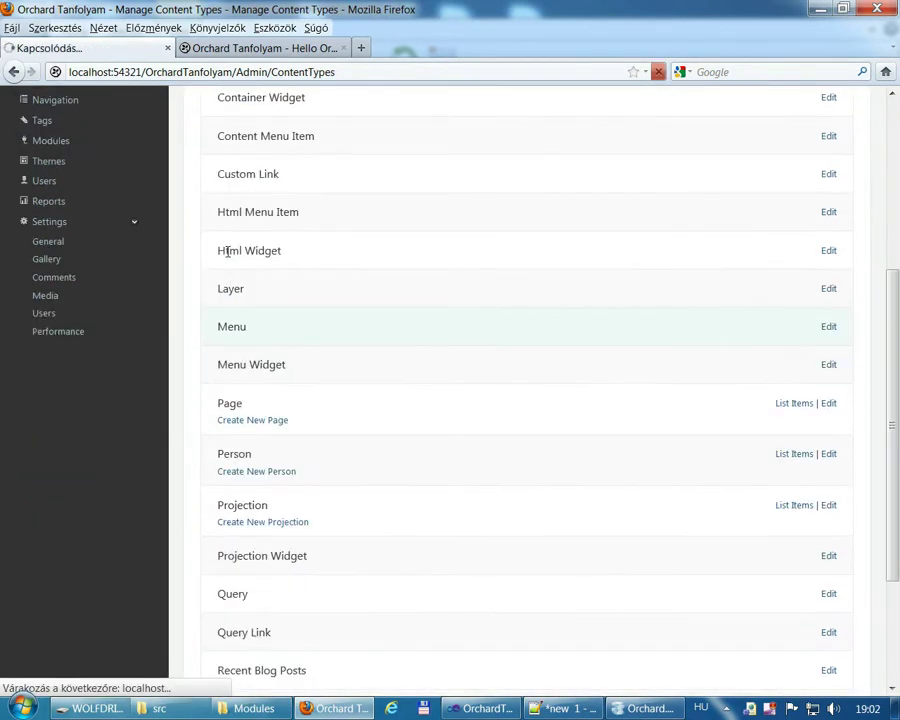
middle_click(30, 460)
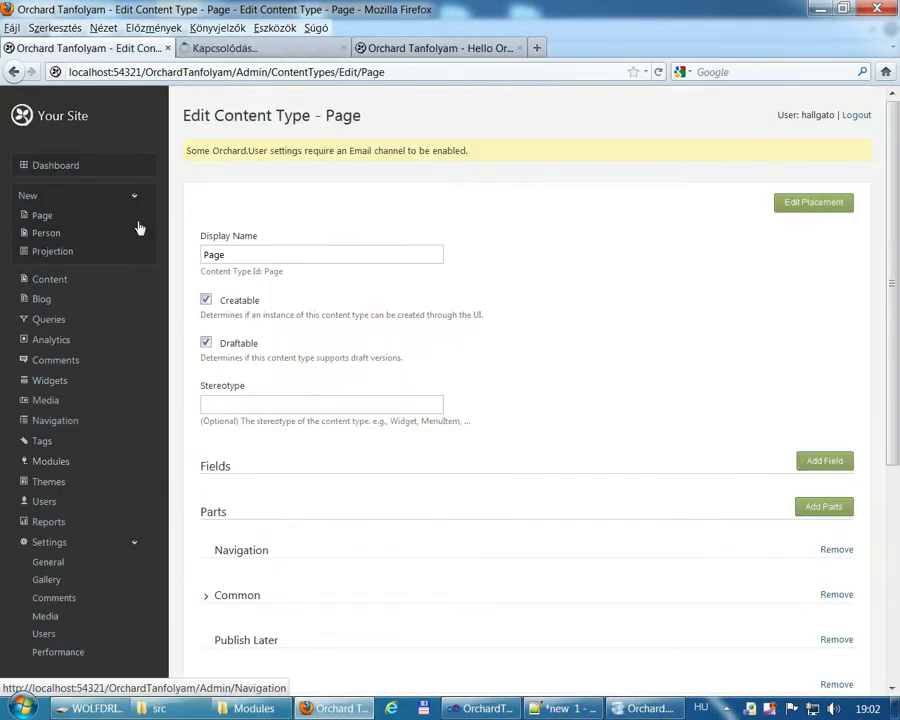
Filter modules by 'perm' and enable the Content Item Permissions feature
left_click(198, 50)
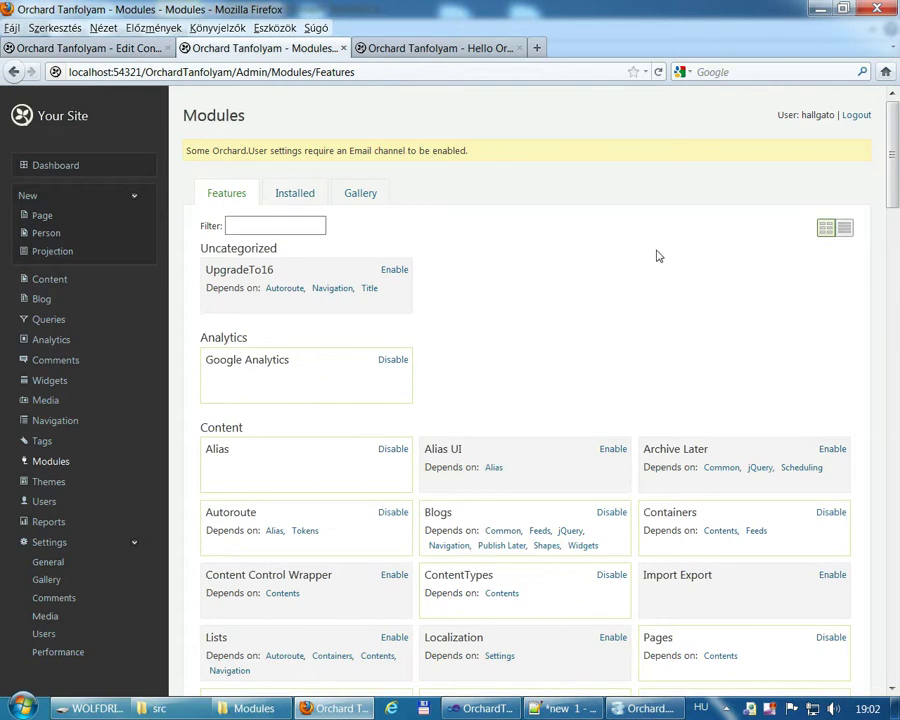
type("Cu")
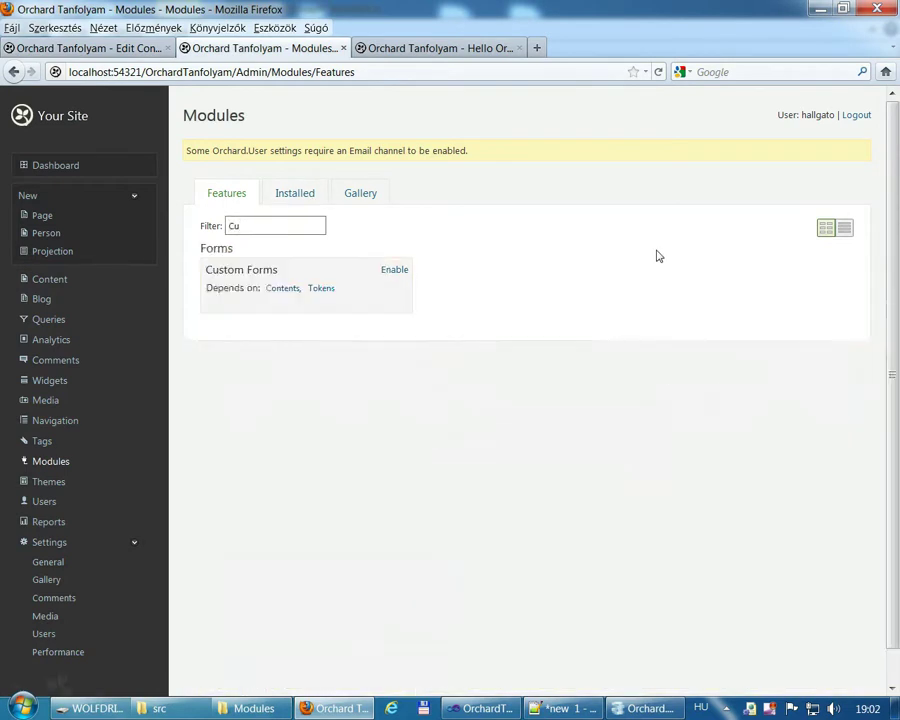
key("BackSpace")
key("BackSpace")
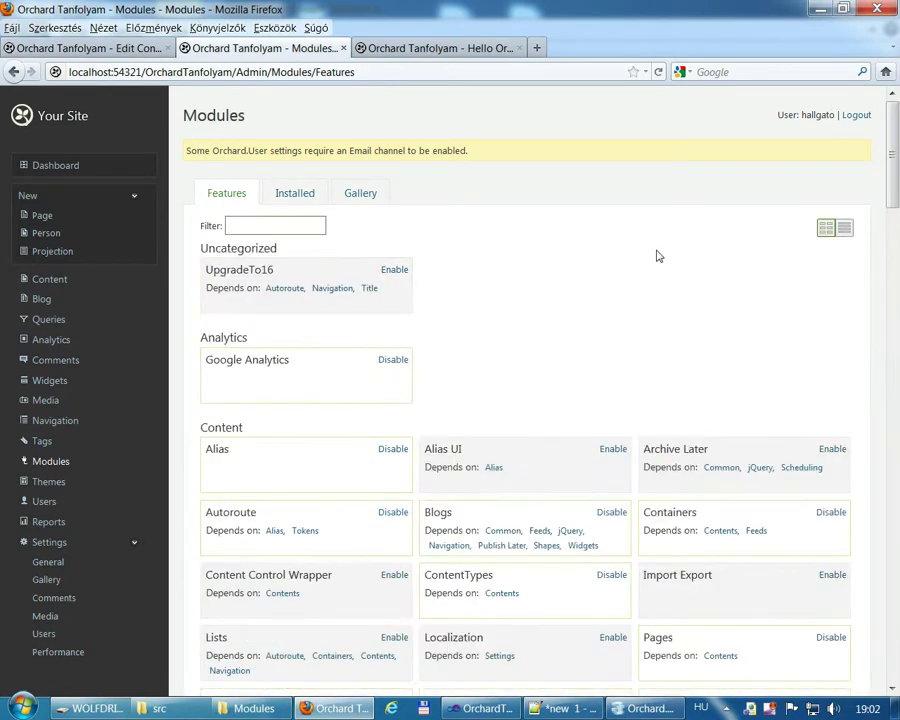
type("perm")
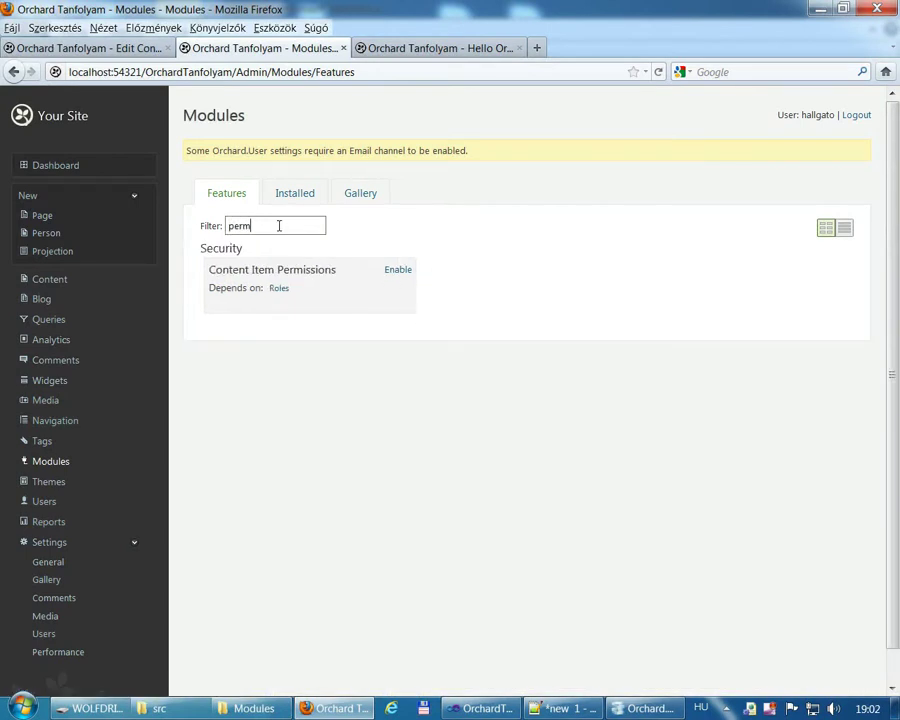
left_click_drag(252, 226, 205, 226)
left_click(287, 321)
left_click(398, 270)
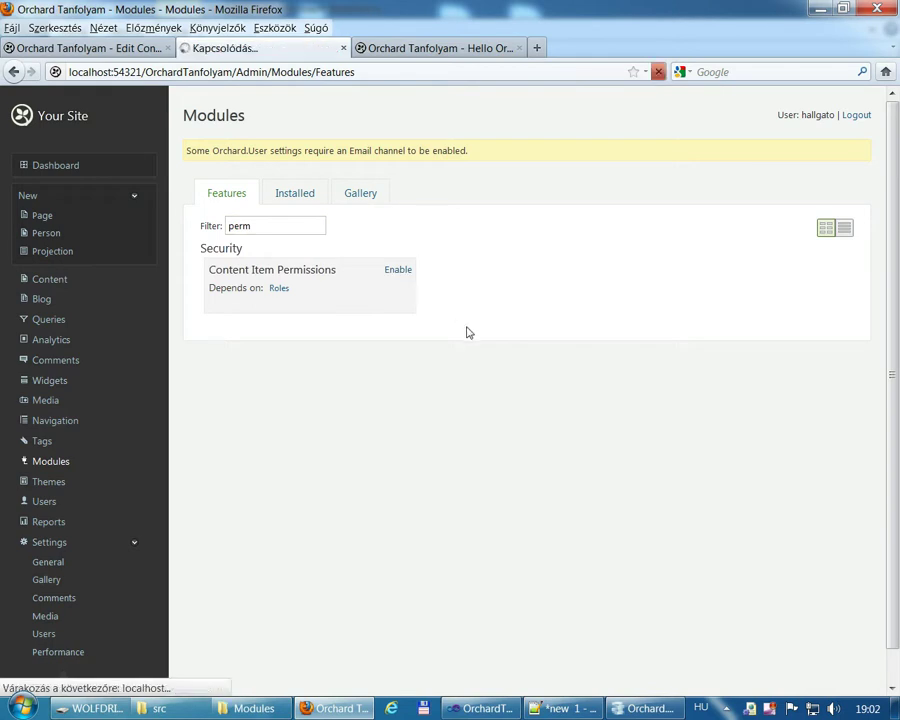
Add the Content Permissions part to the Page content type
left_click(128, 48)
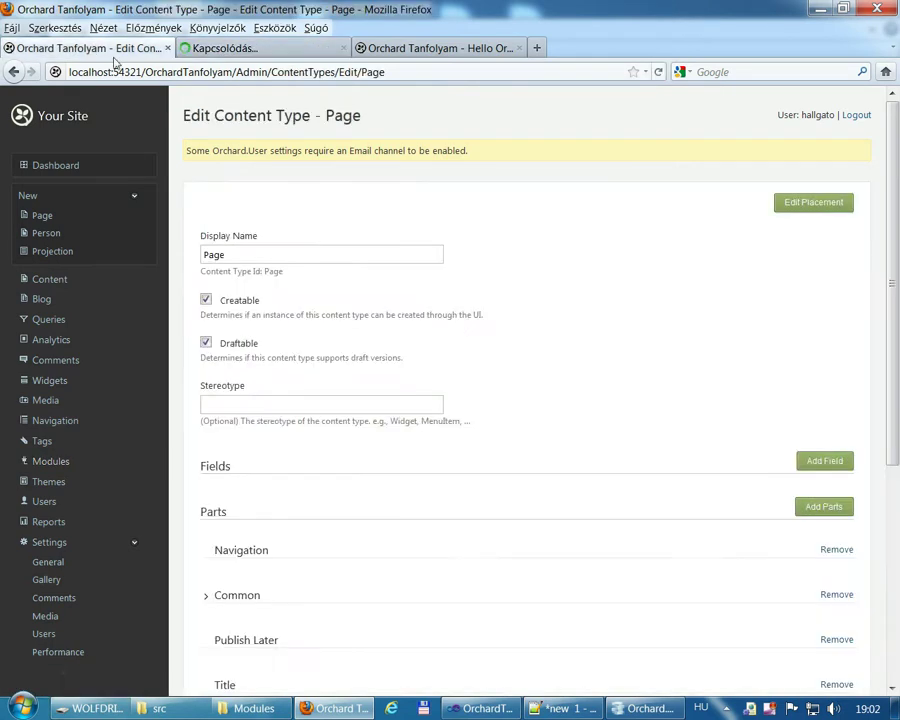
scroll(616, 368, "down", 3)
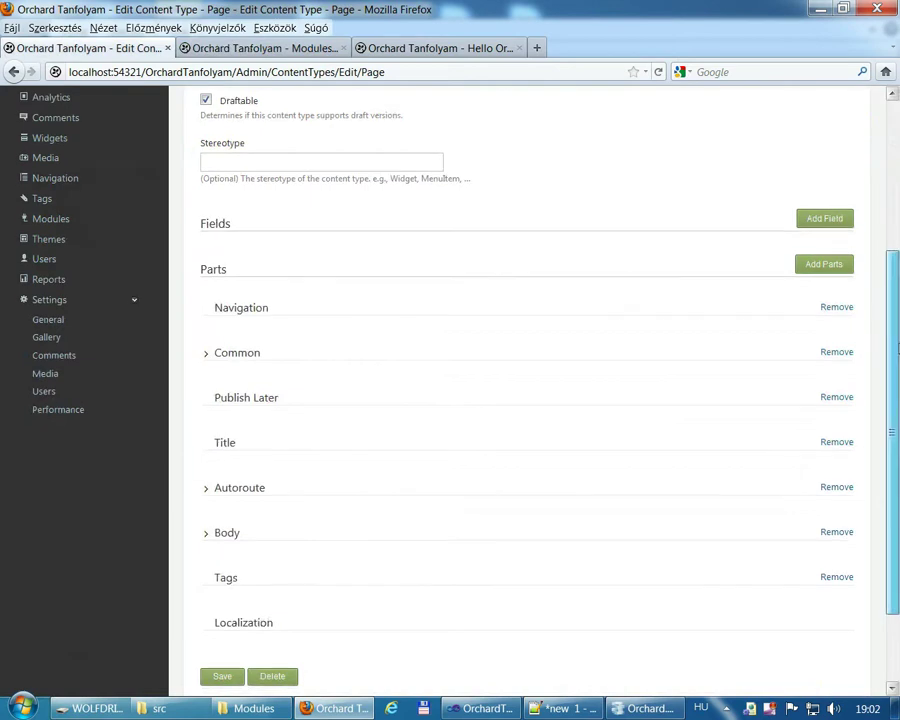
scroll(623, 225, "down", 1)
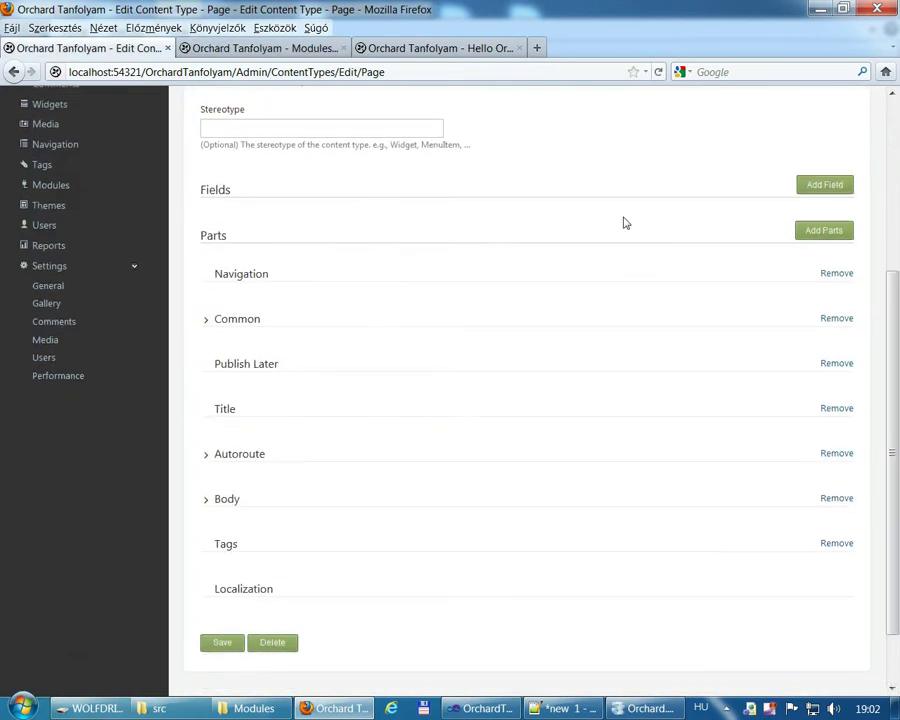
left_click(824, 230)
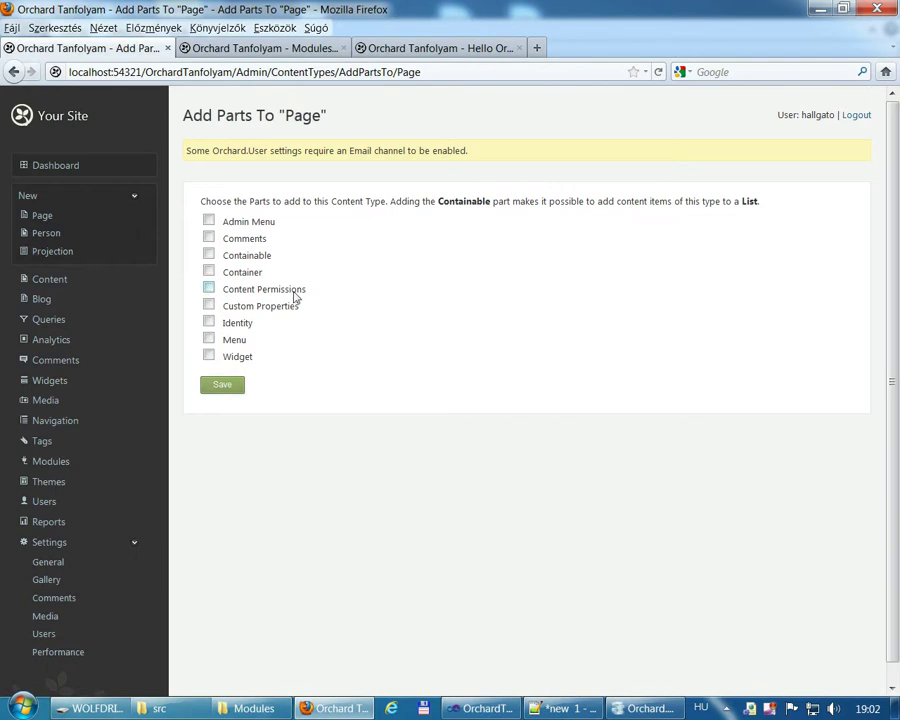
left_click_drag(311, 295, 223, 291)
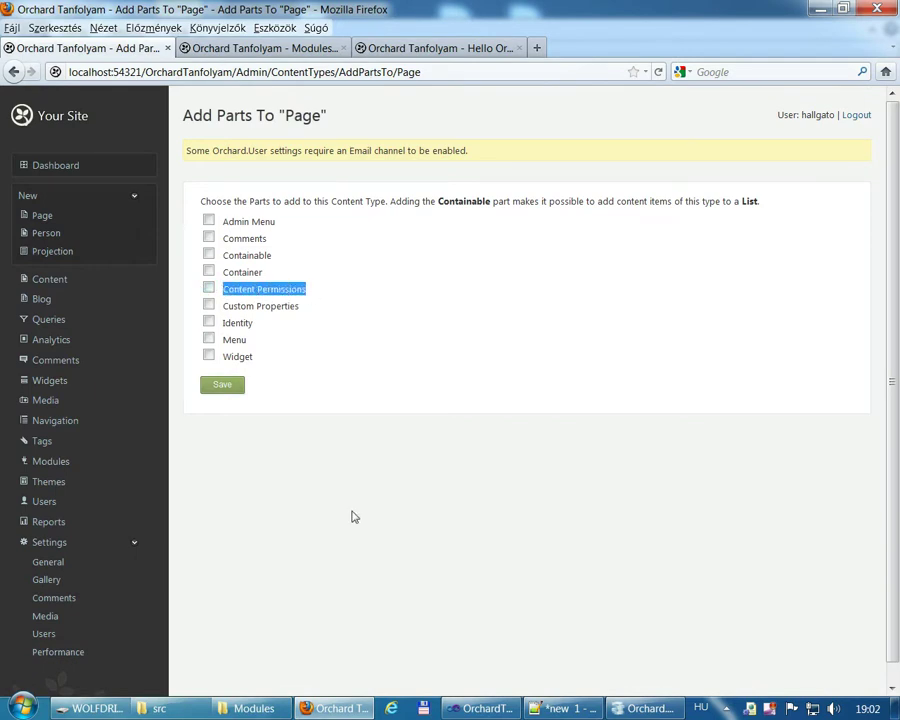
left_click(208, 288)
left_click(237, 393)
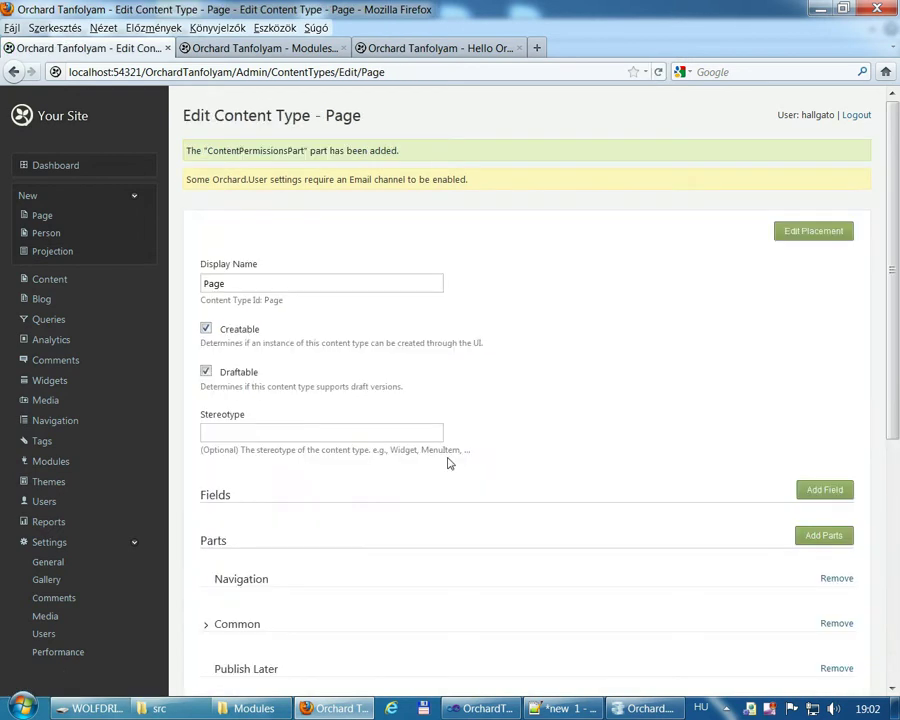
Expand and review the Content Permissions part's role permission settings
scroll(449, 463, "down", 5)
left_click(206, 511)
scroll(413, 481, "down", 2)
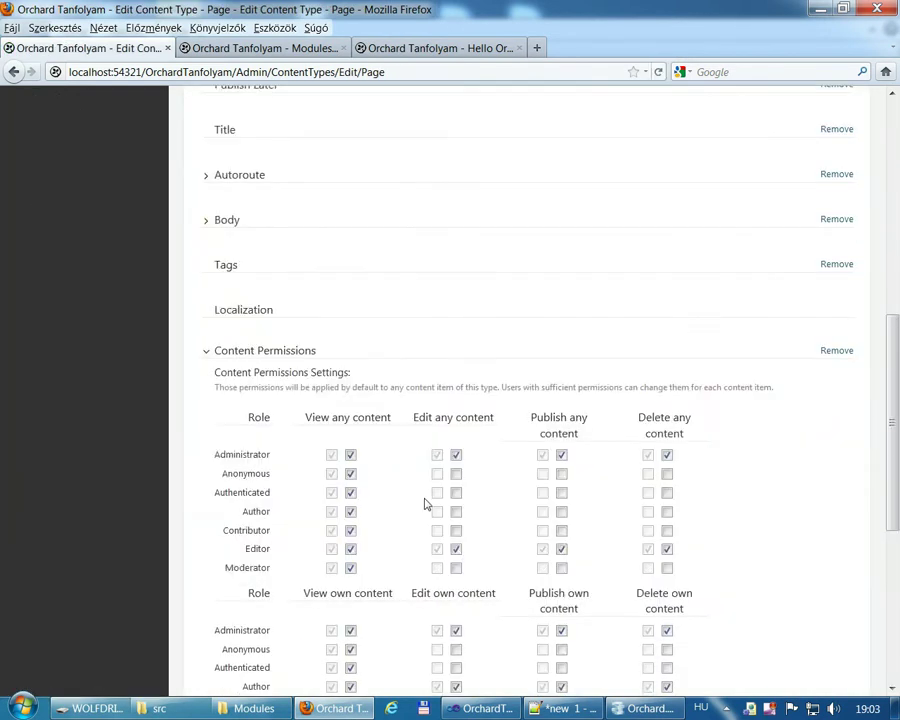
scroll(424, 504, "down", 3)
scroll(424, 504, "up", 1)
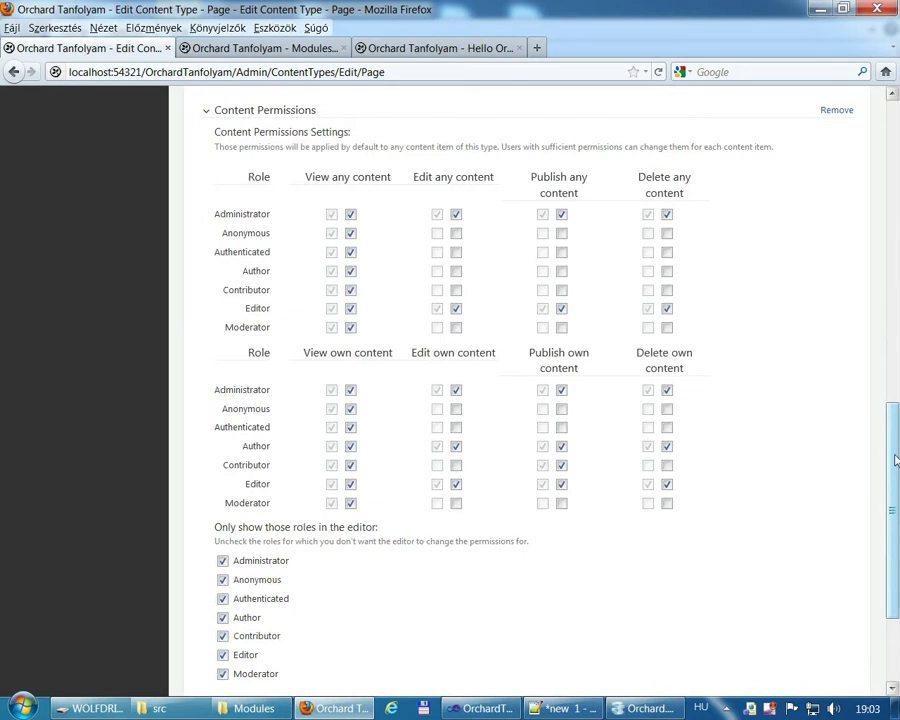
left_click_drag(896, 459, 896, 463)
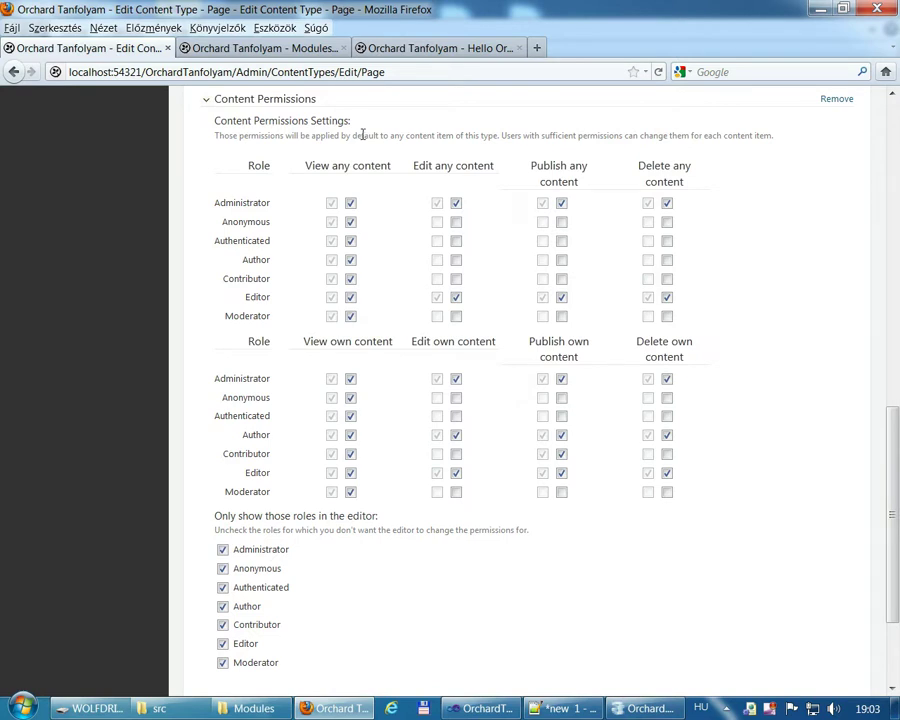
left_click_drag(302, 167, 526, 181)
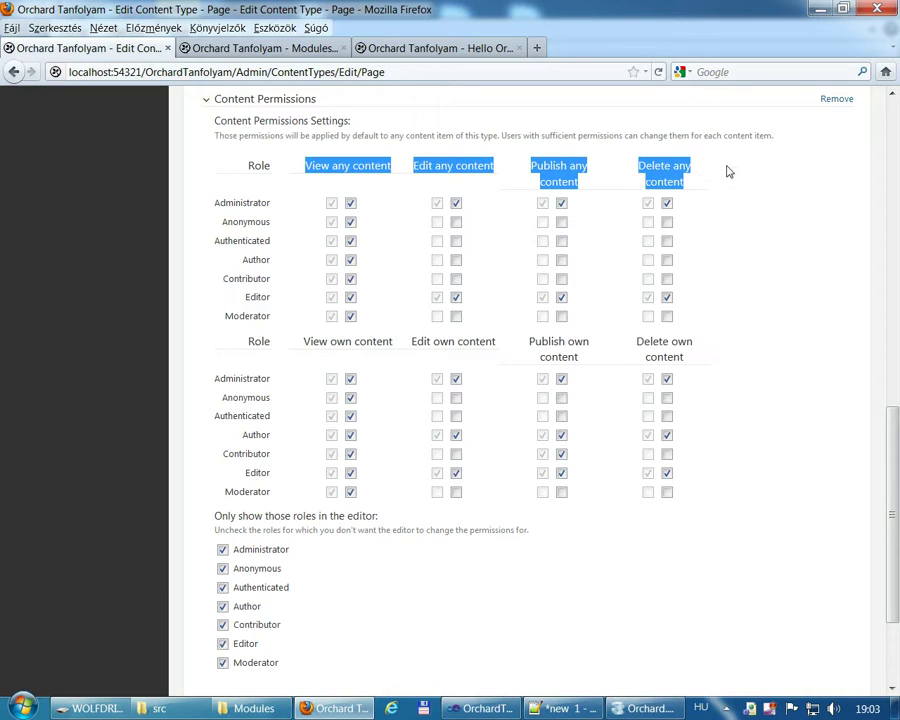
left_click(275, 233)
left_click_drag(211, 201, 283, 331)
left_click(306, 294)
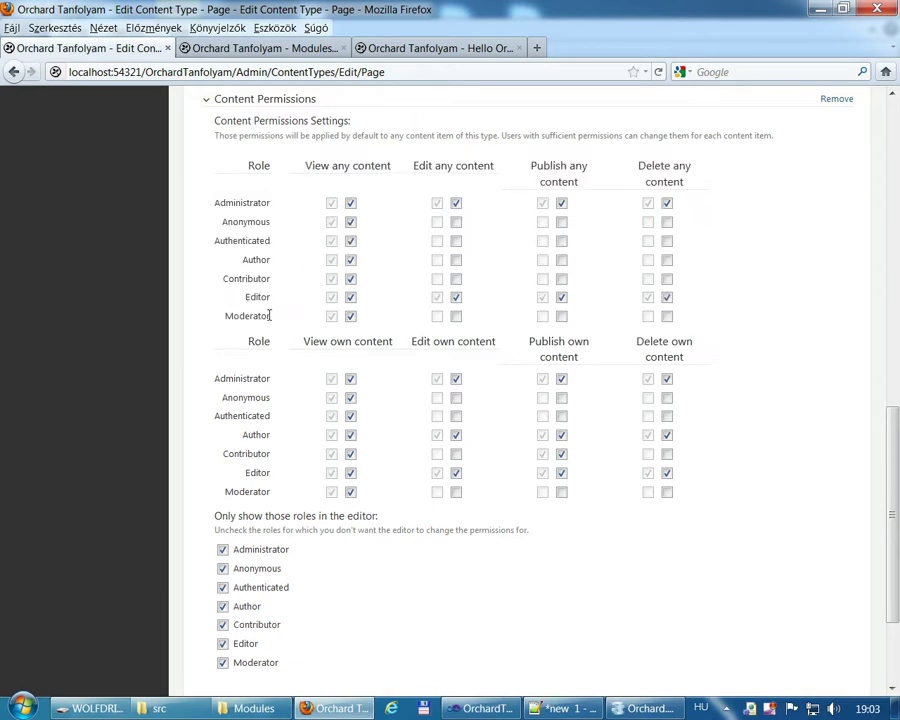
scroll(896, 472, "down", 1)
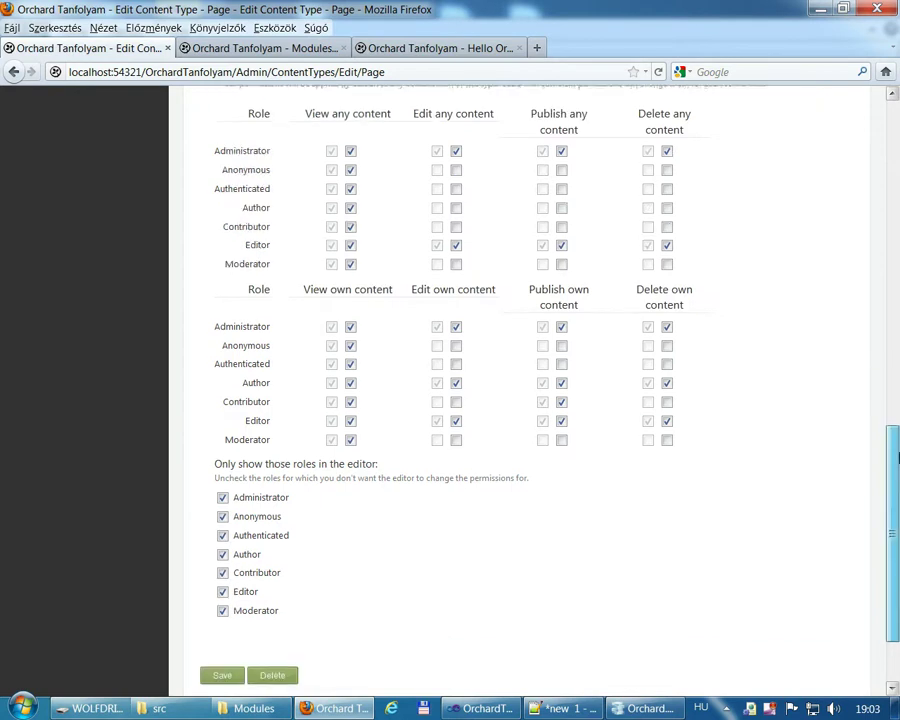
scroll(897, 457, "up", 1)
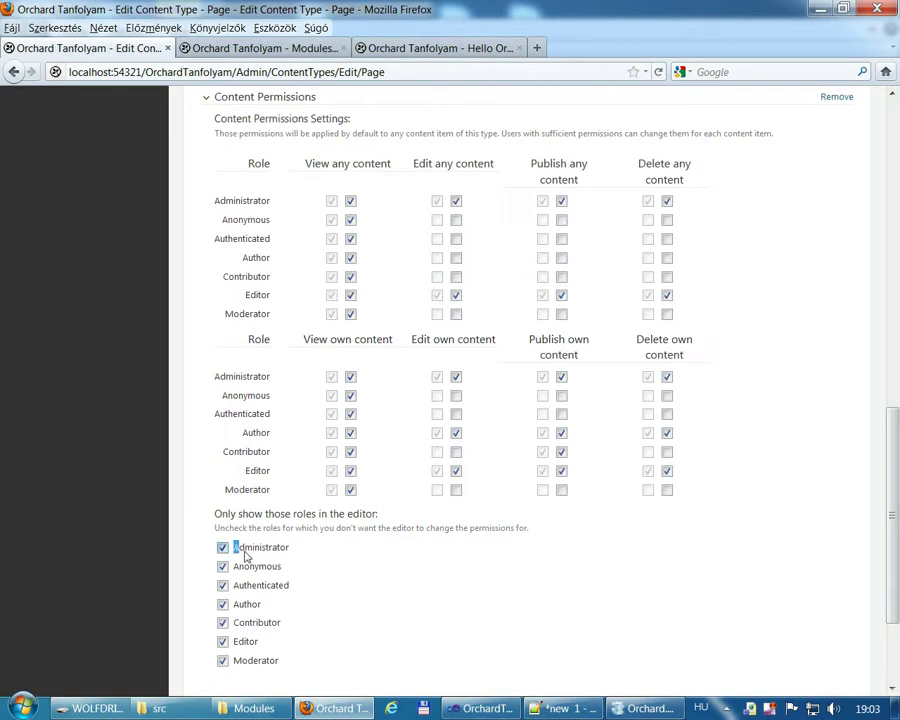
left_click_drag(236, 546, 323, 665)
left_click(396, 590)
Save the Page content type settings
scroll(600, 600, "down", 3)
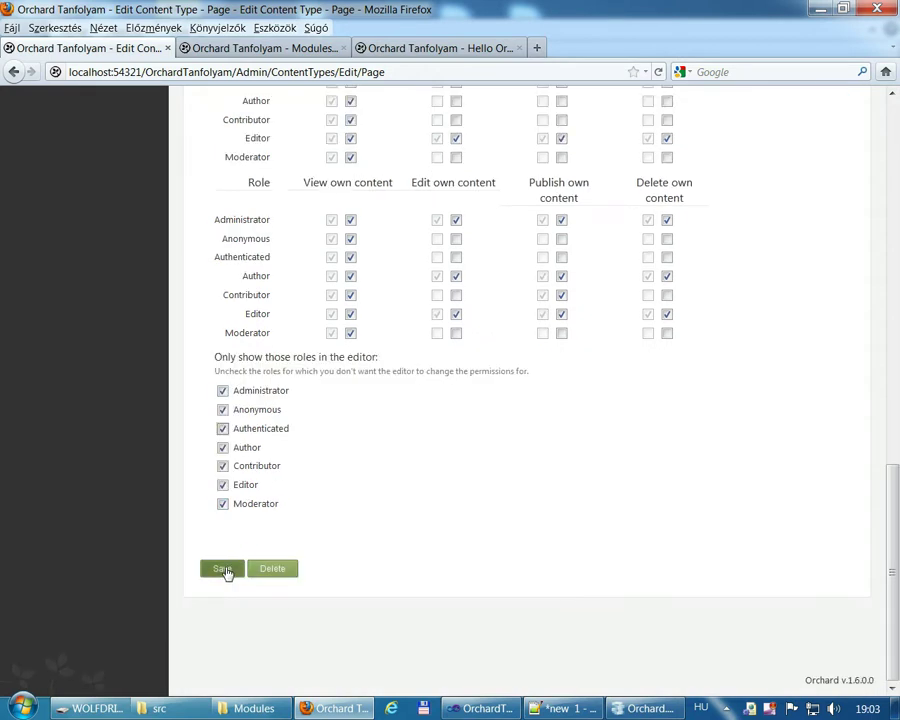
left_click(222, 568)
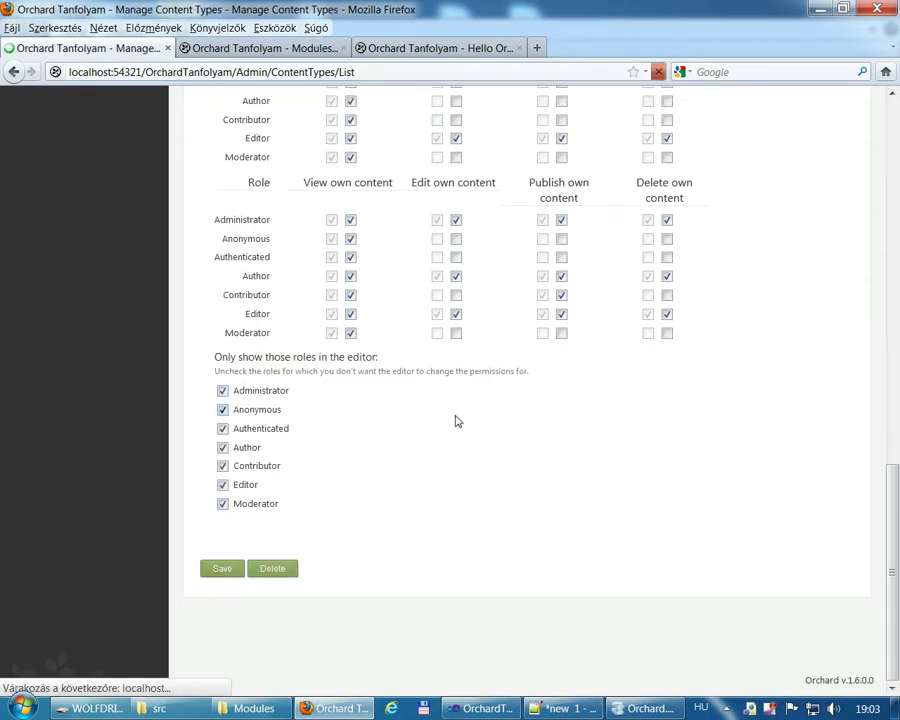
left_click(150, 281)
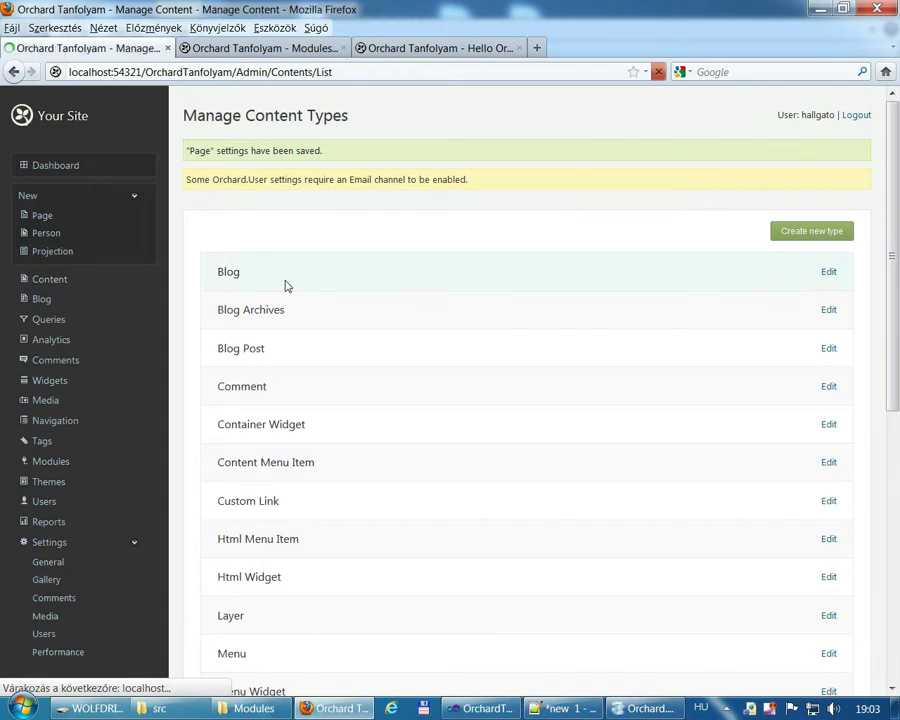
Edit Hello Orchard tanfolyam and enable Content Item access control
left_click(303, 270)
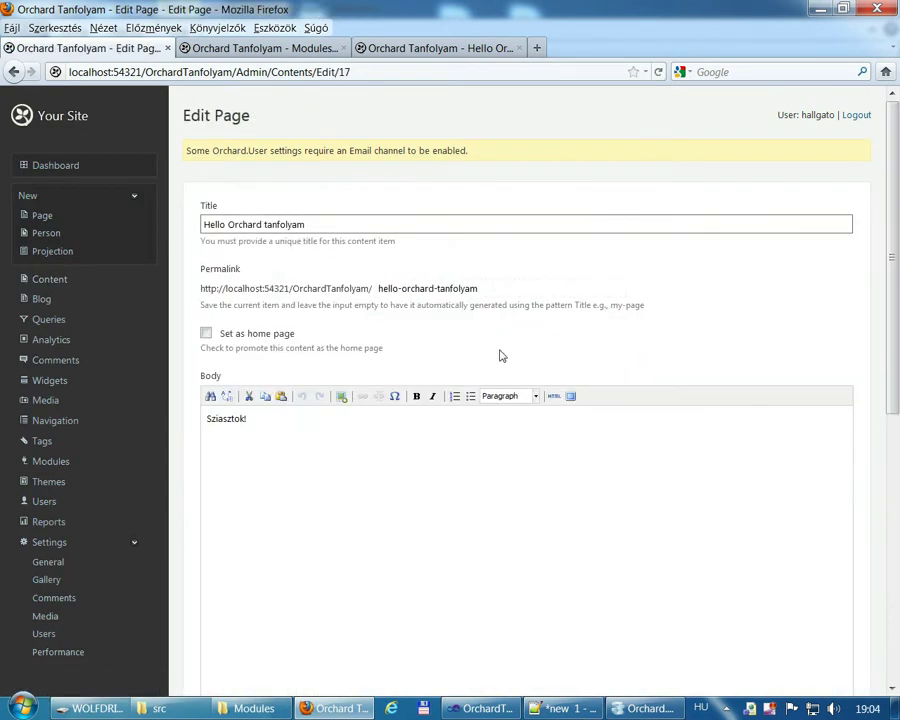
scroll(502, 356, "down", 10)
left_click_drag(231, 442, 410, 446)
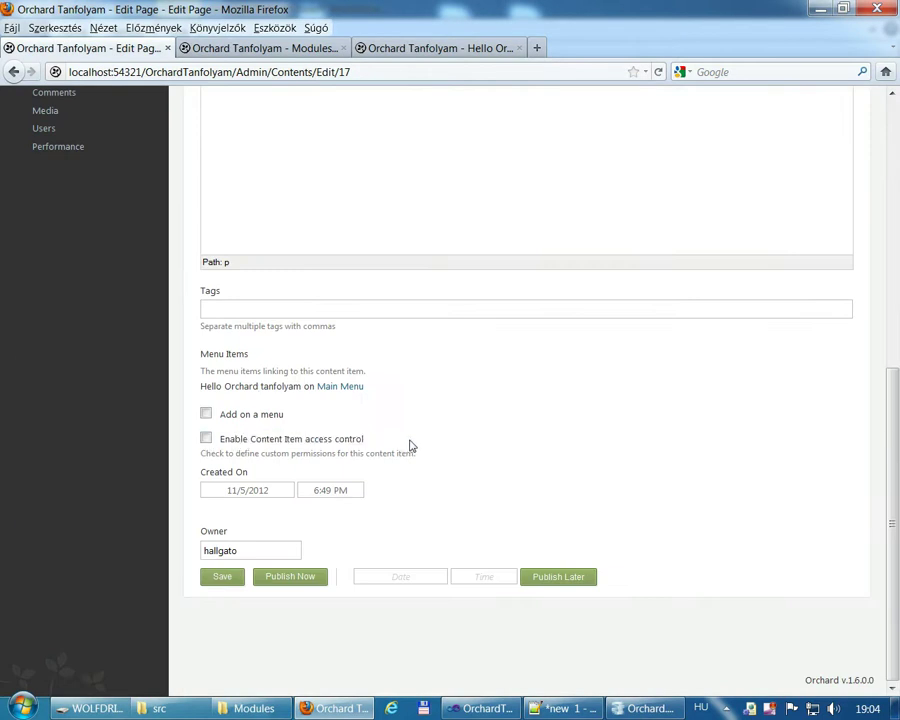
left_click(206, 438)
scroll(566, 402, "down", 4)
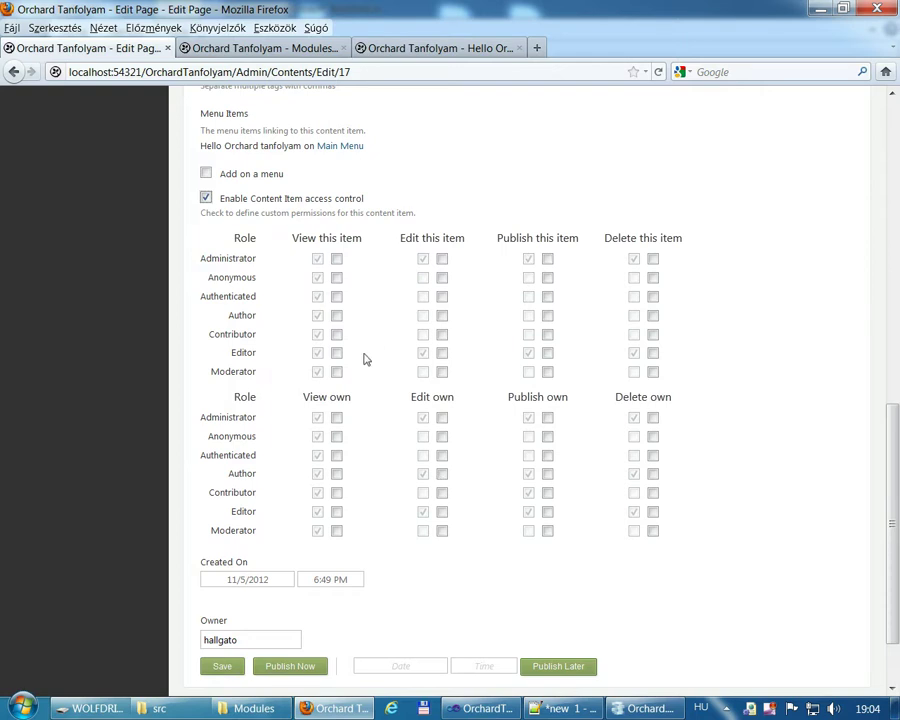
scroll(380, 355, "down", 2)
scroll(388, 352, "up", 2)
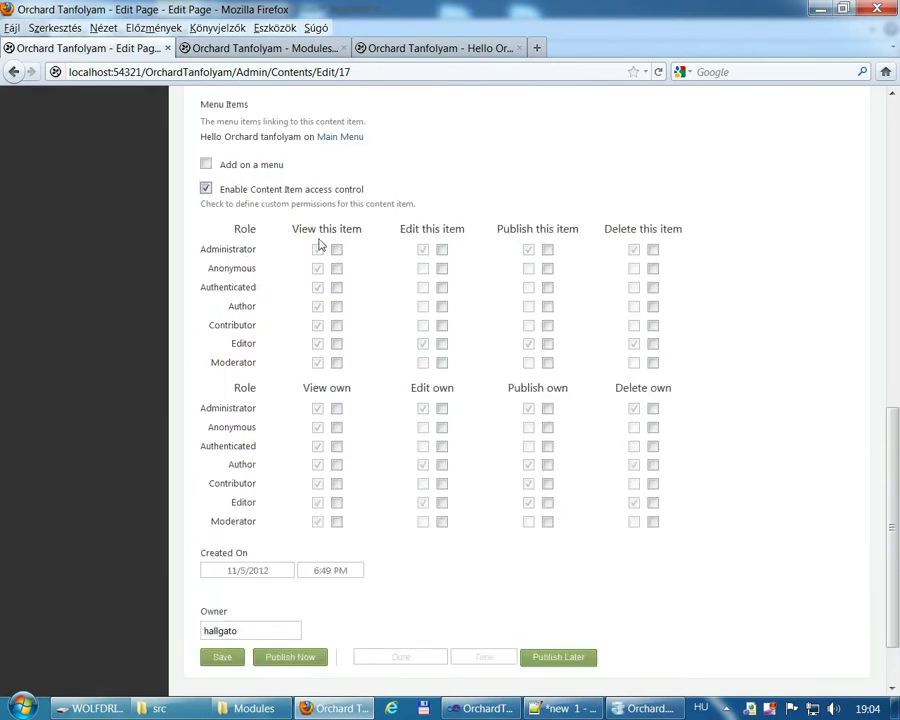
scroll(527, 357, "down", 2)
scroll(300, 268, "up", 2)
Grant View this item to Administrator, Authenticated, Author, Contributor, Editor and Moderator
left_click(336, 249)
left_click(336, 287)
left_click(336, 306)
left_click(336, 325)
left_click(336, 343)
left_click(336, 362)
scroll(405, 385, "up", 10)
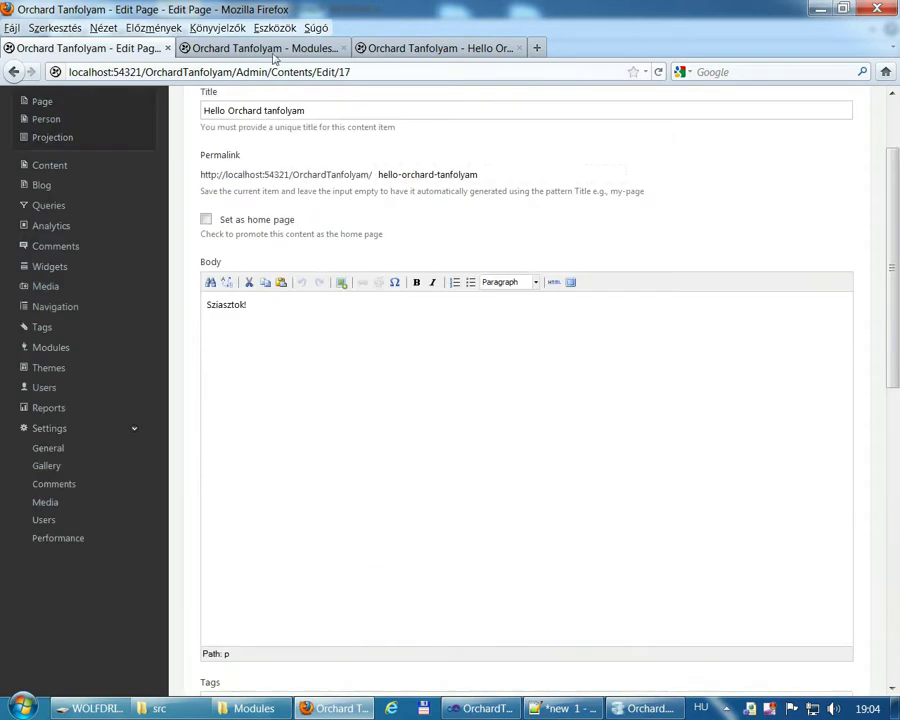
Open the Page content type settings in the other tab
left_click(280, 48)
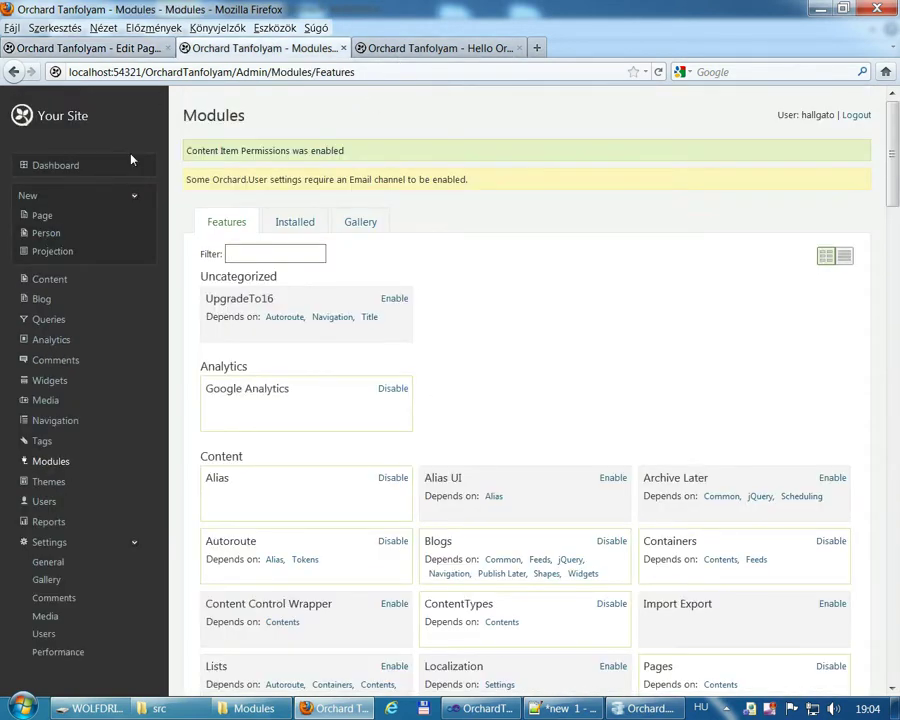
left_click(47, 279)
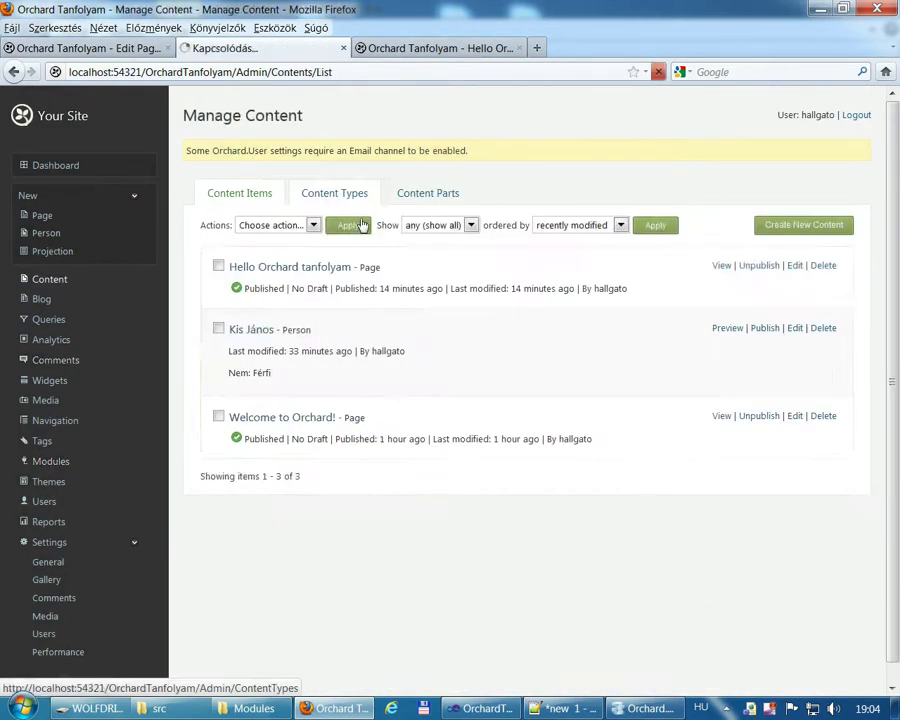
scroll(834, 571, "down", 3)
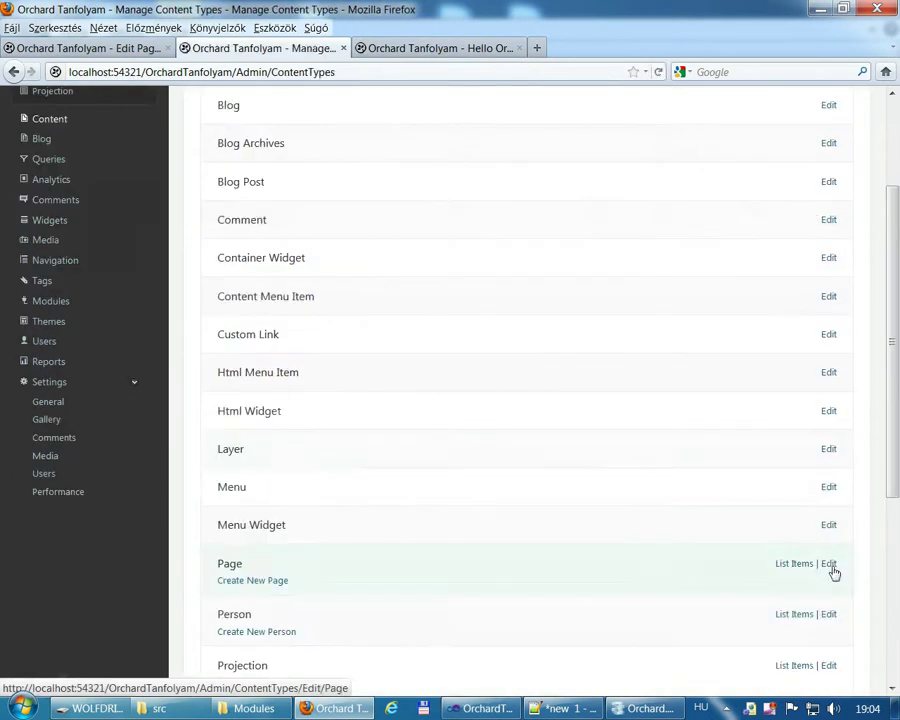
left_click(832, 566)
scroll(494, 474, "down", 5)
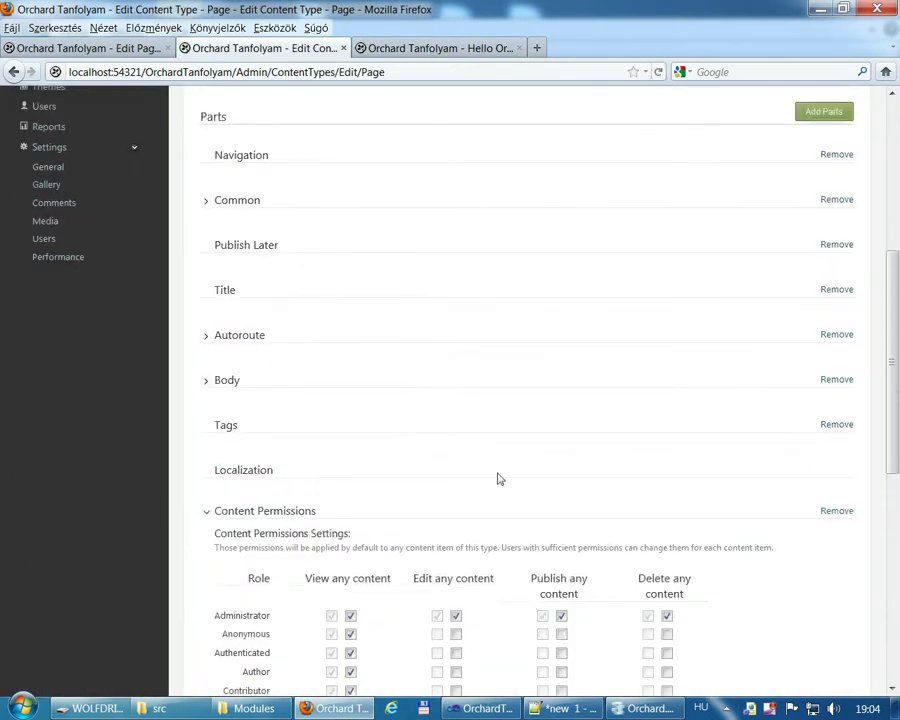
scroll(502, 470, "down", 5)
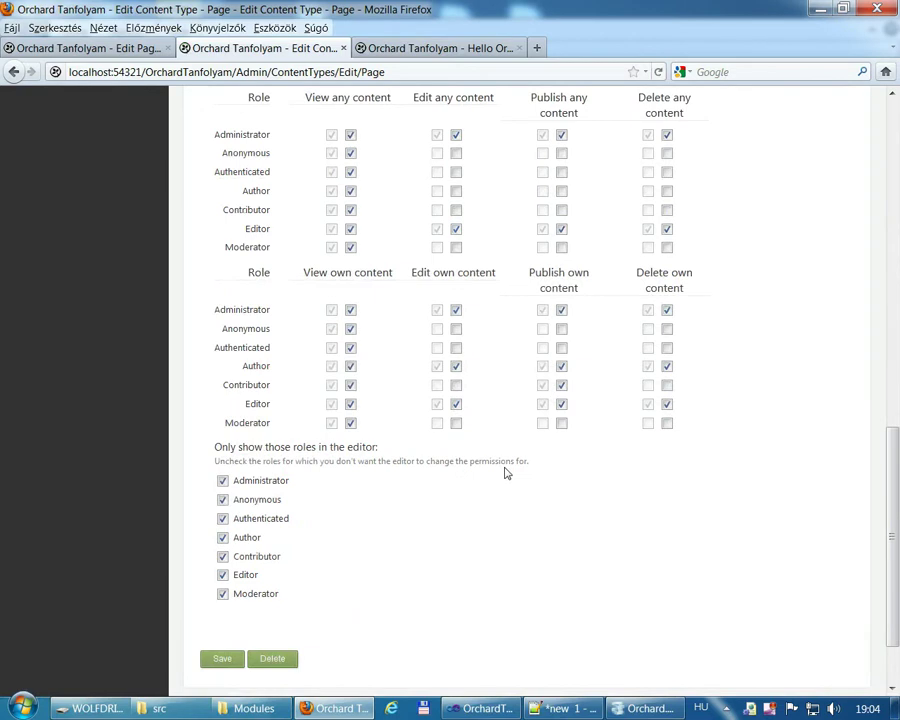
Back on the Hello Orchard tanfolyam edit form, enable per-item access control
key("ctrl+Page_Up")
scroll(465, 490, "down", 5)
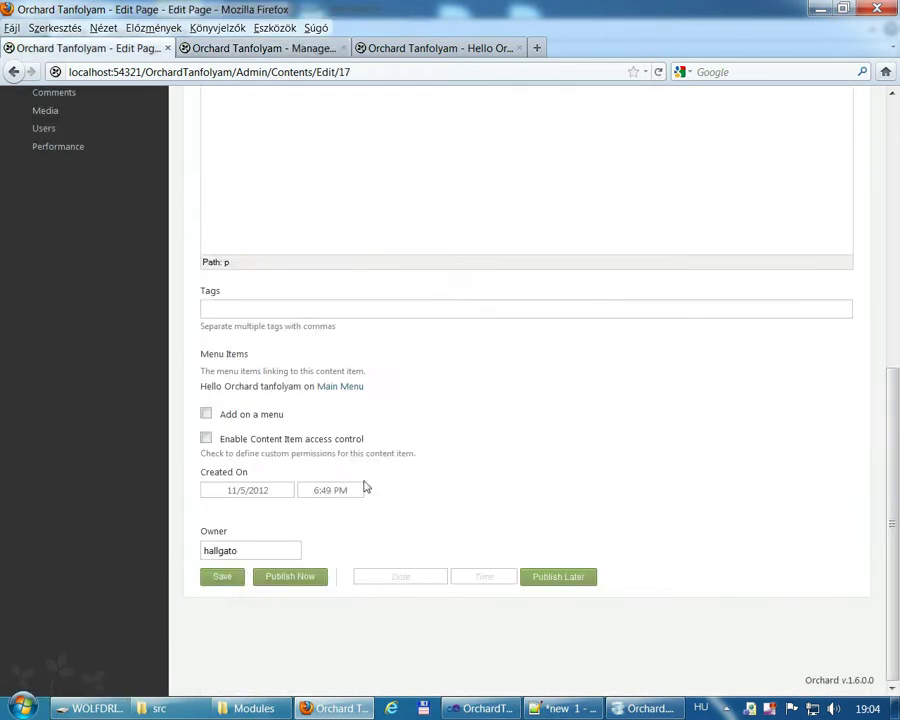
left_click(206, 438)
scroll(517, 397, "down", 4)
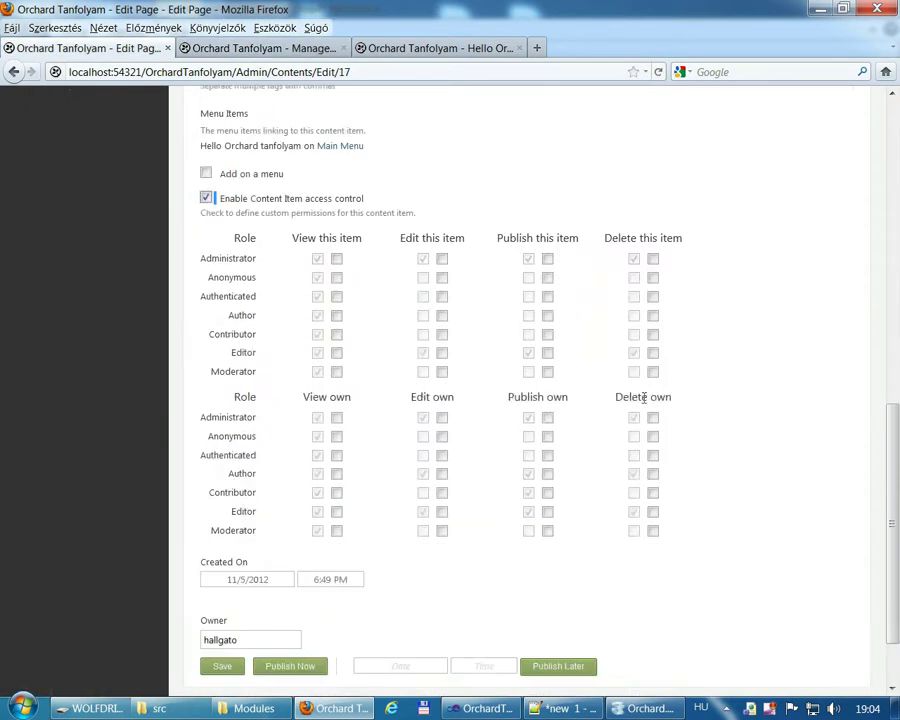
left_click(360, 367)
Grant View this item to every role except Anonymous and publish the page
left_click(336, 259)
left_click(336, 277)
left_click(336, 296)
left_click(336, 277)
left_click(336, 315)
left_click(336, 334)
left_click(336, 352)
left_click(337, 371)
scroll(311, 573, "down", 2)
left_click(291, 580)
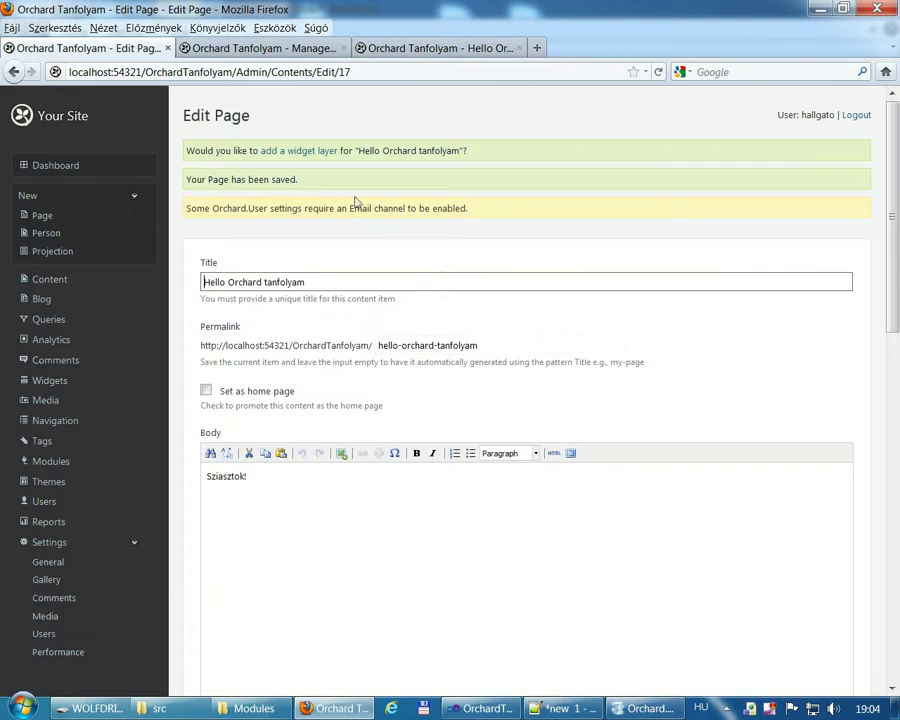
Sign out on the public site and view the homepage as an anonymous visitor
scroll(531, 341, "down", 10)
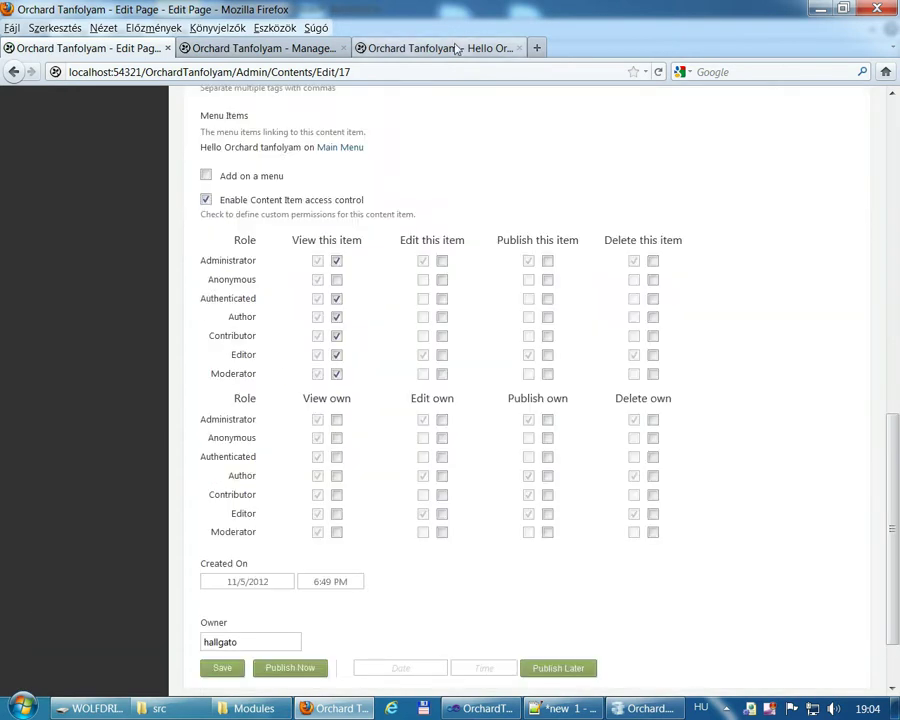
left_click(466, 46)
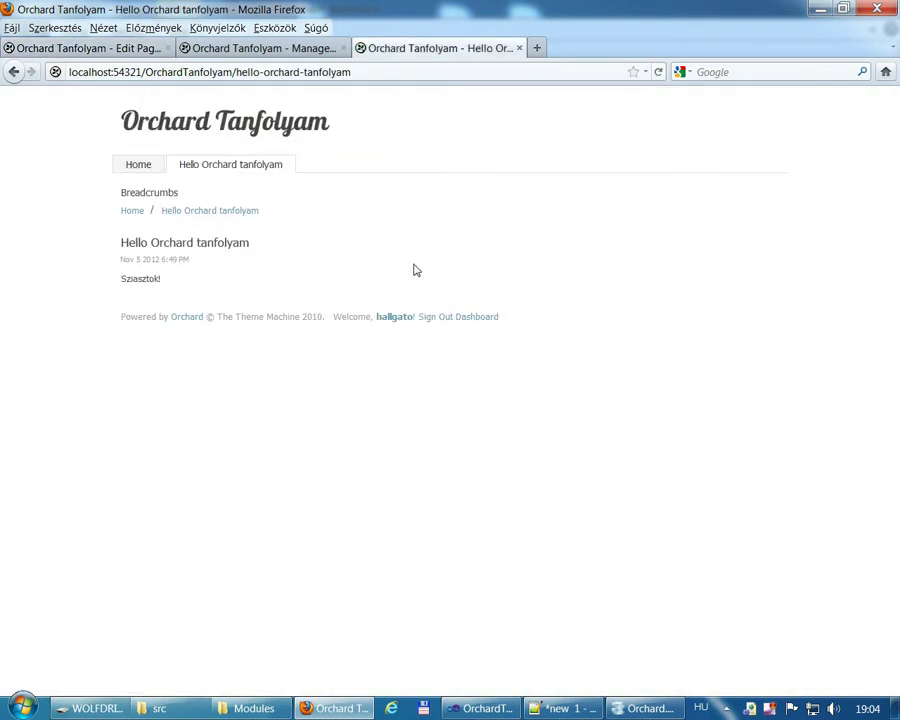
mouse_move(184, 167)
left_click(432, 318)
left_click(141, 166)
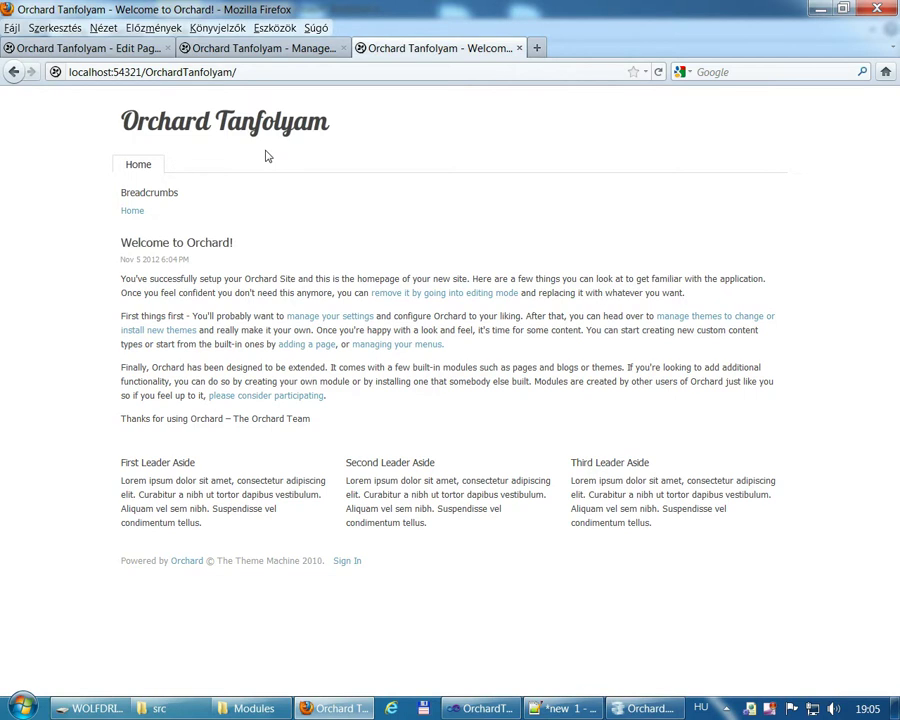
Return to the Hello Orchard tanfolyam Edit Page form and scroll to its top
left_click(250, 52)
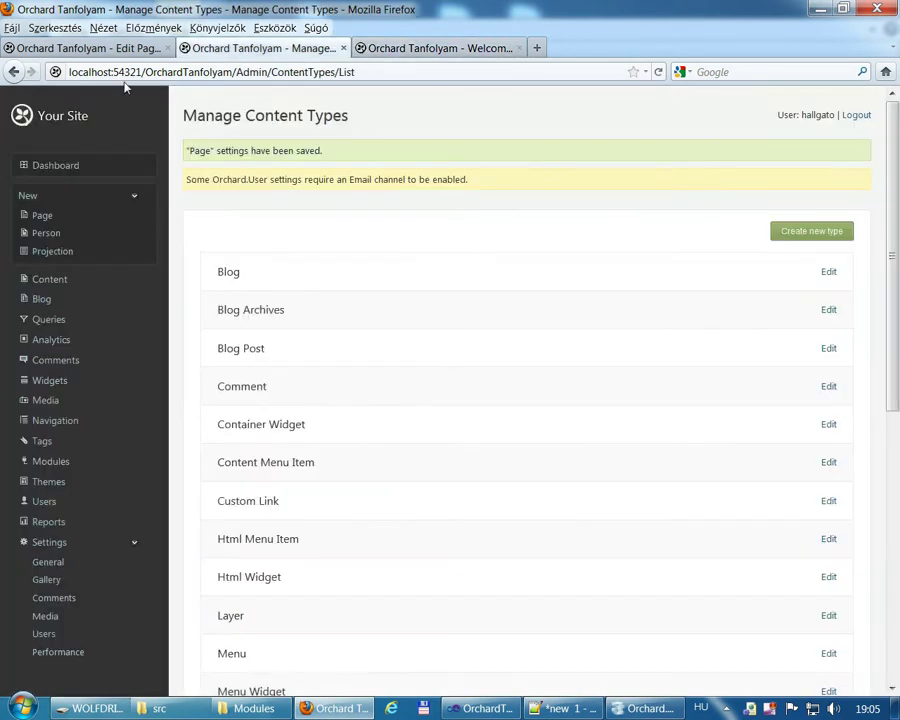
left_click(80, 48)
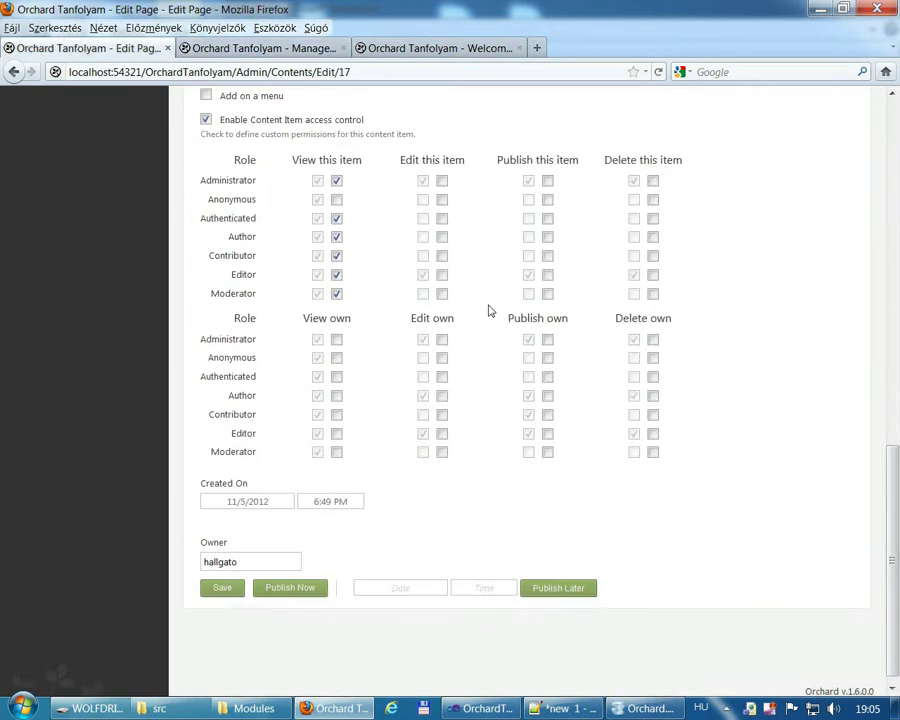
scroll(677, 322, "up", 15)
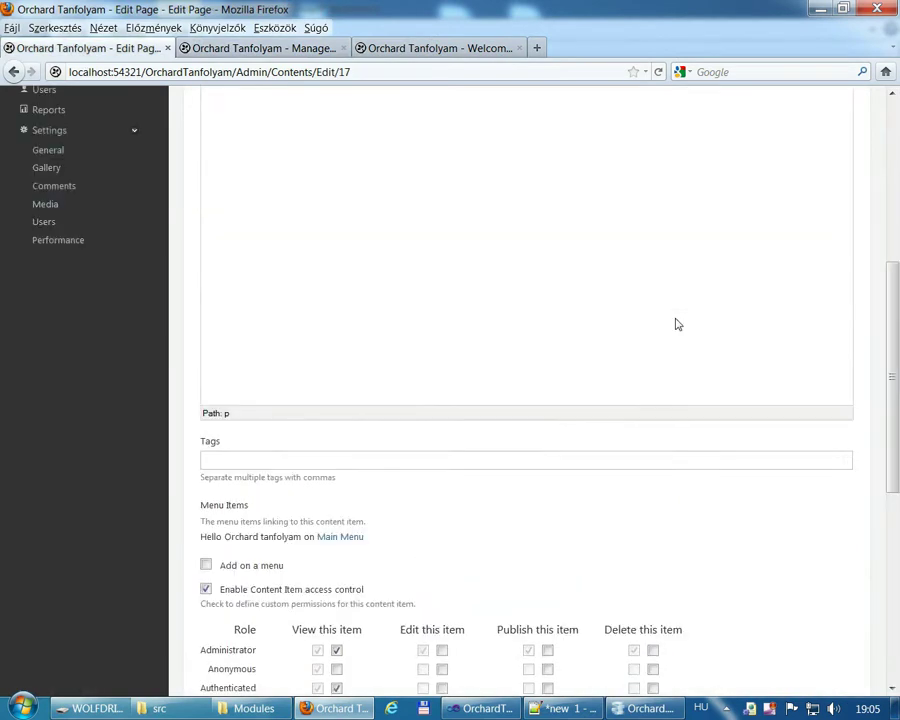
scroll(677, 324, "up", 2)
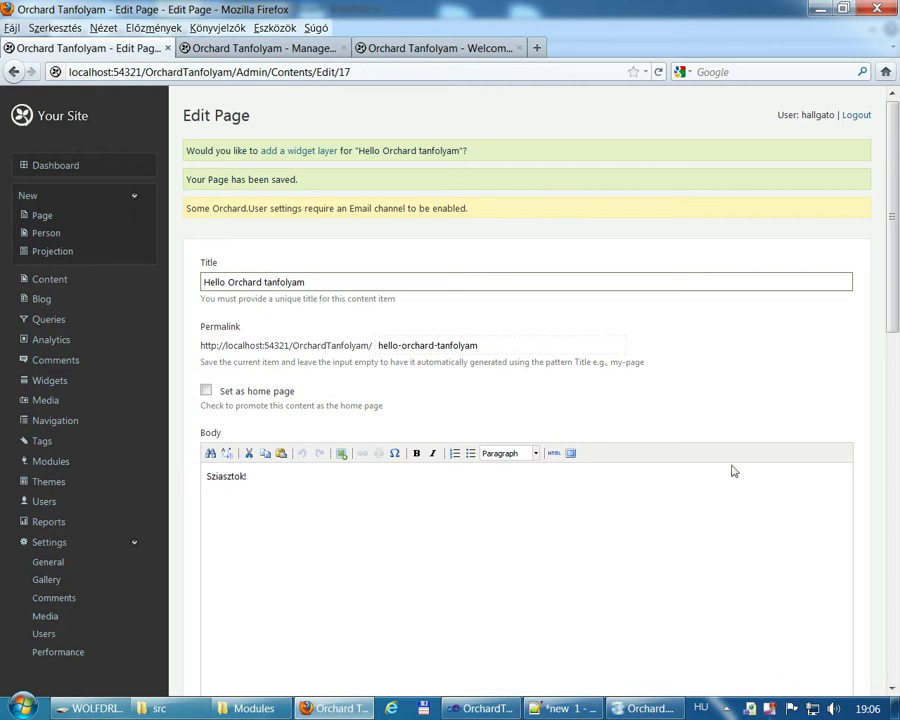
scroll(738, 480, "down", 3)
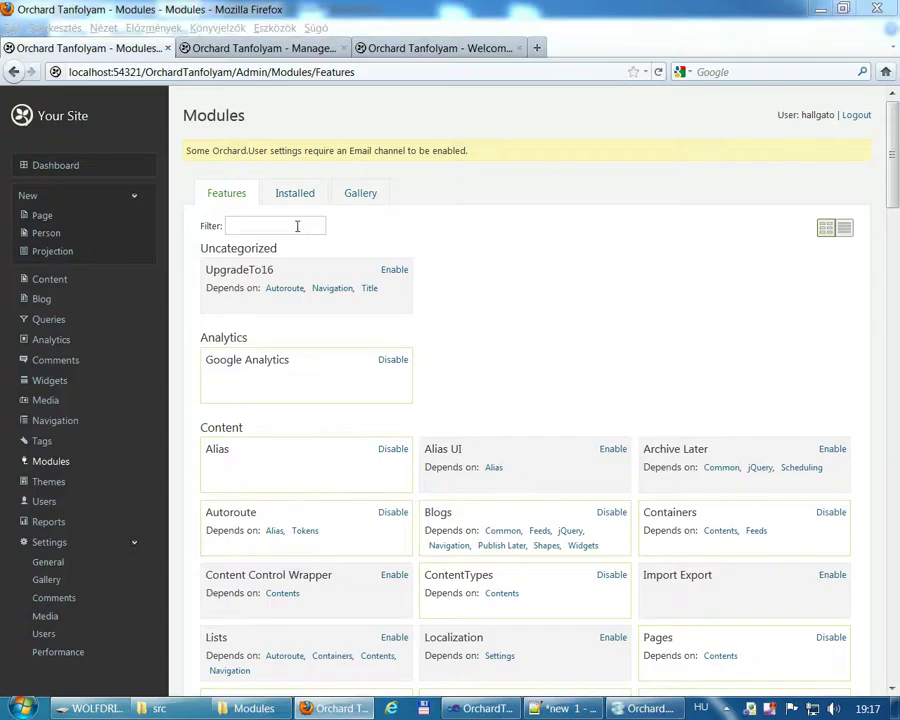
Filter features by 'search' and review Search and Admin Content Search dependencies
left_click(297, 226)
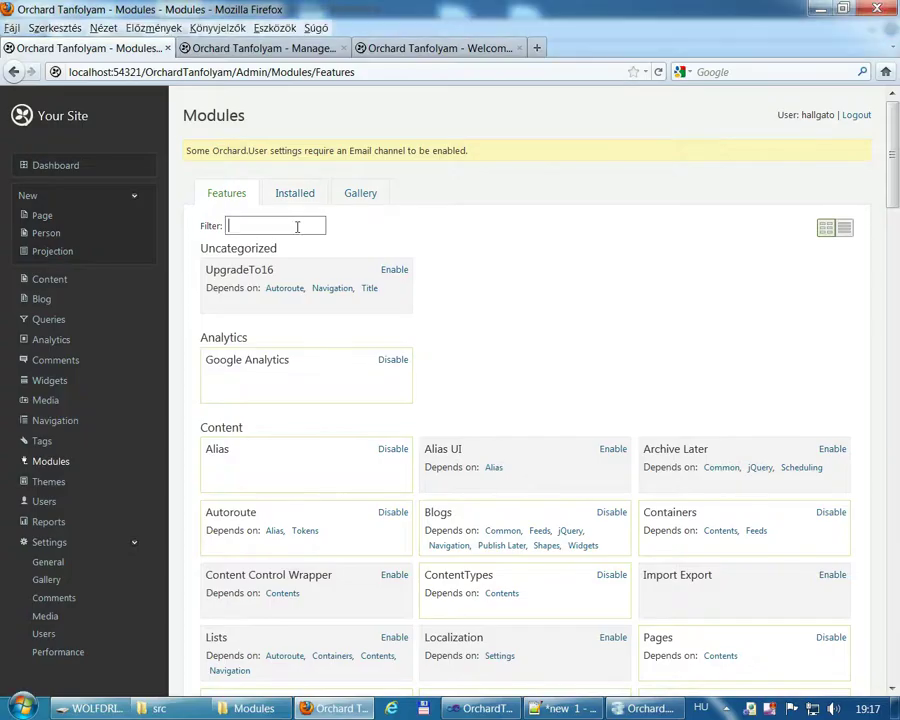
type("search")
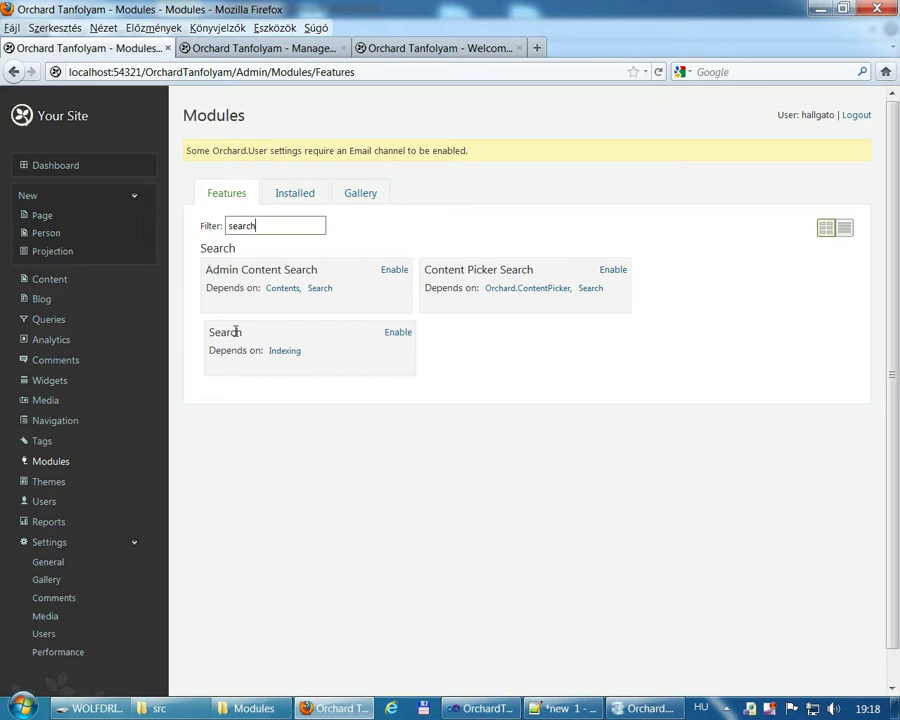
left_click_drag(208, 332, 274, 331)
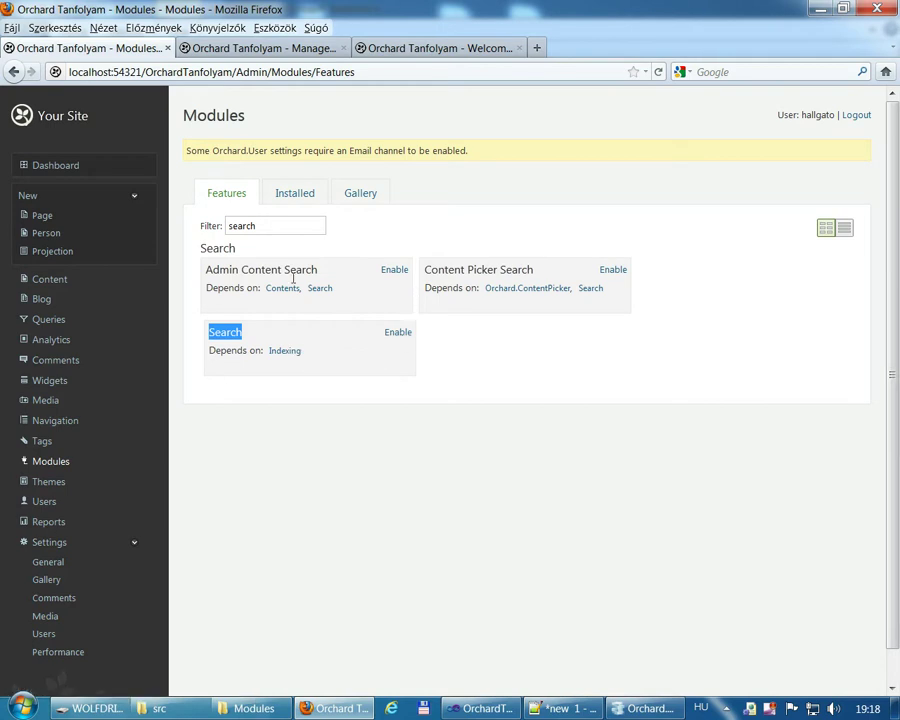
left_click(306, 302)
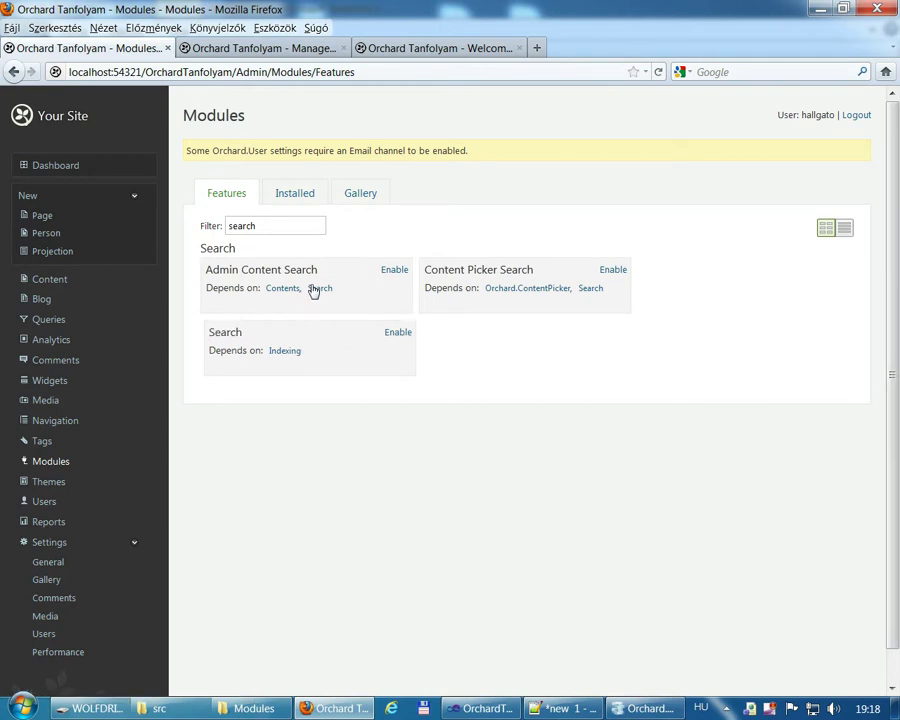
left_click_drag(205, 288, 354, 298)
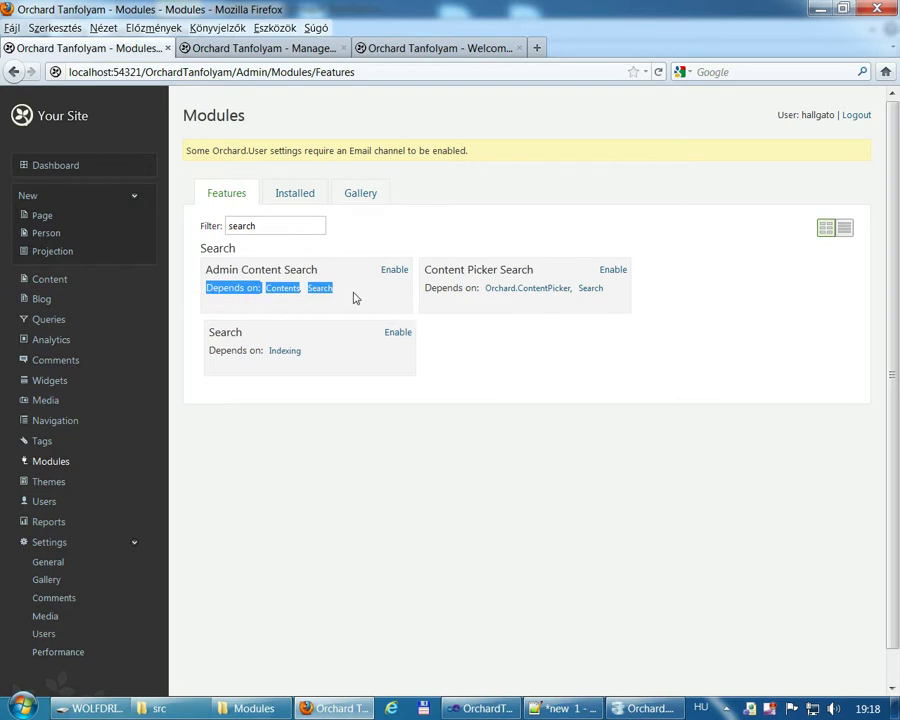
left_click(353, 298)
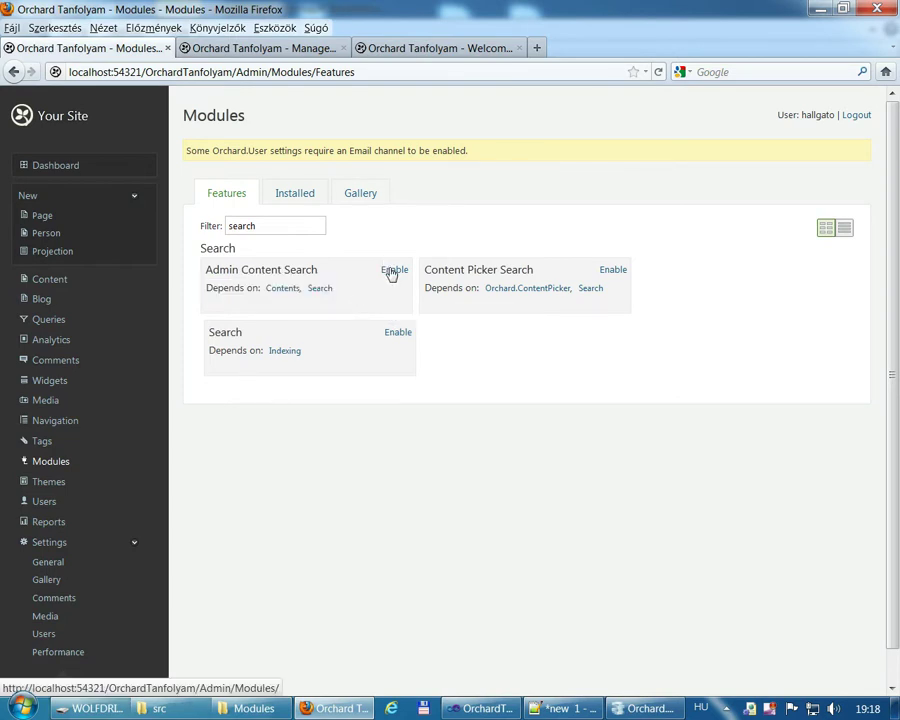
Enable Admin Content Search with its dependencies and note the Lucene notice
left_click(392, 271)
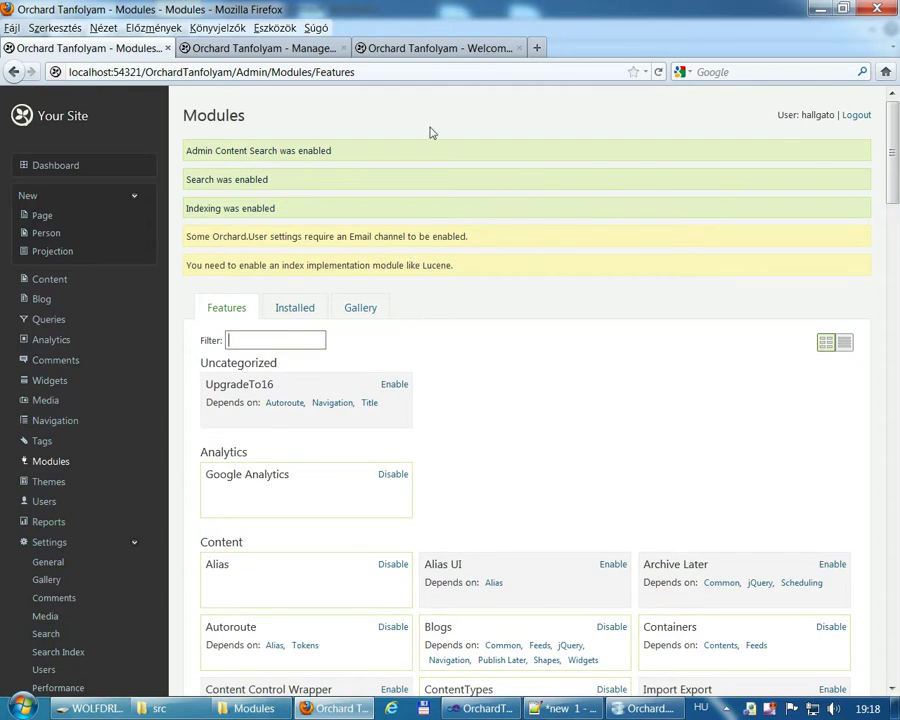
left_click_drag(186, 265, 483, 261)
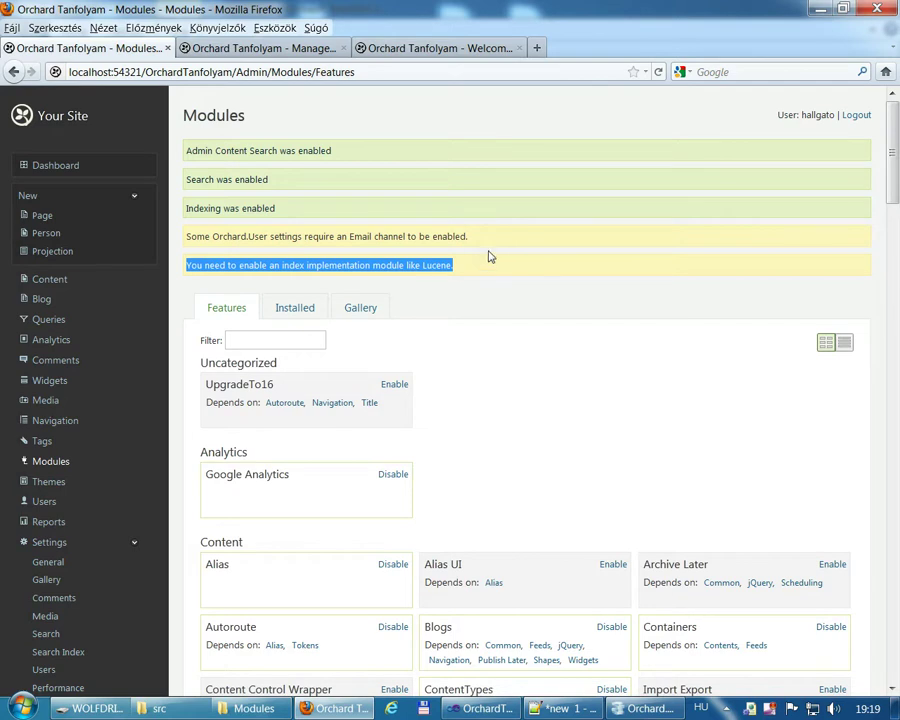
scroll(482, 255, "down", 3)
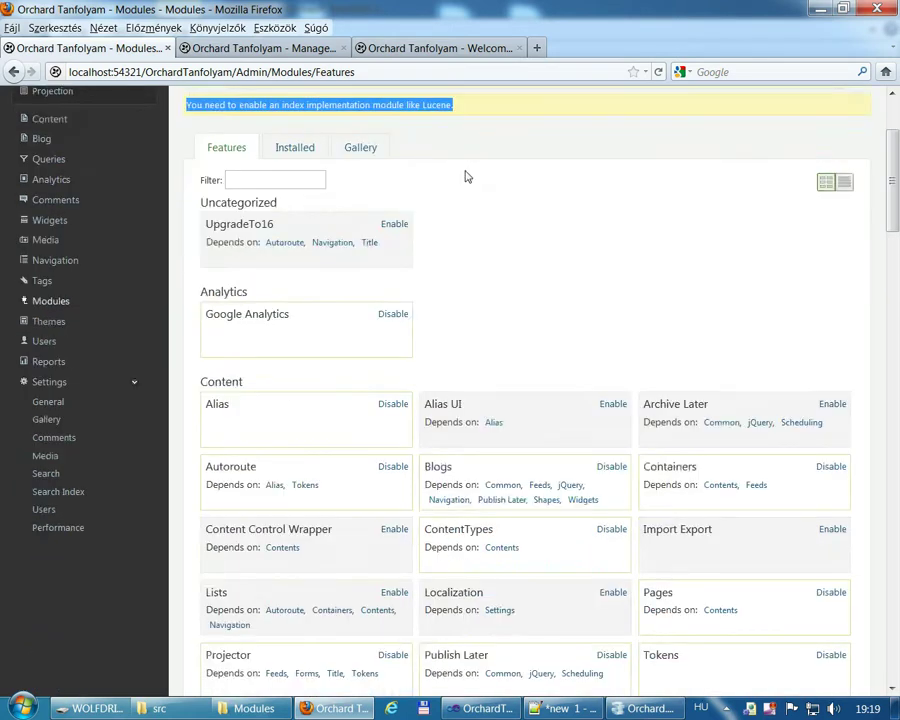
scroll(465, 177, "up", 2)
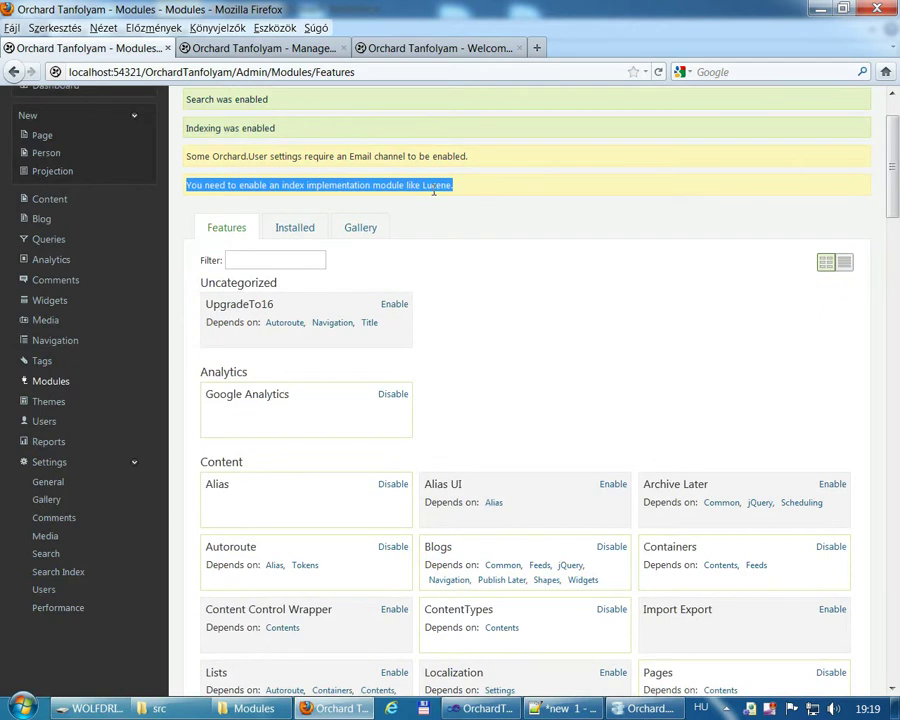
left_click_drag(452, 186, 420, 181)
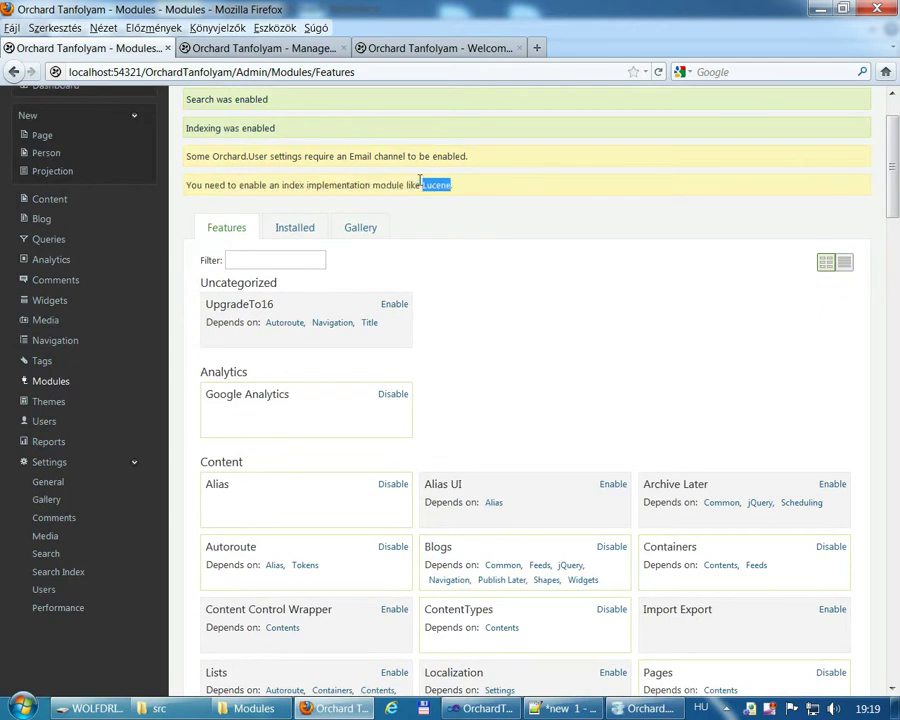
Filter the modules list for 'lucene' and enable the Lucene feature
left_click(258, 259)
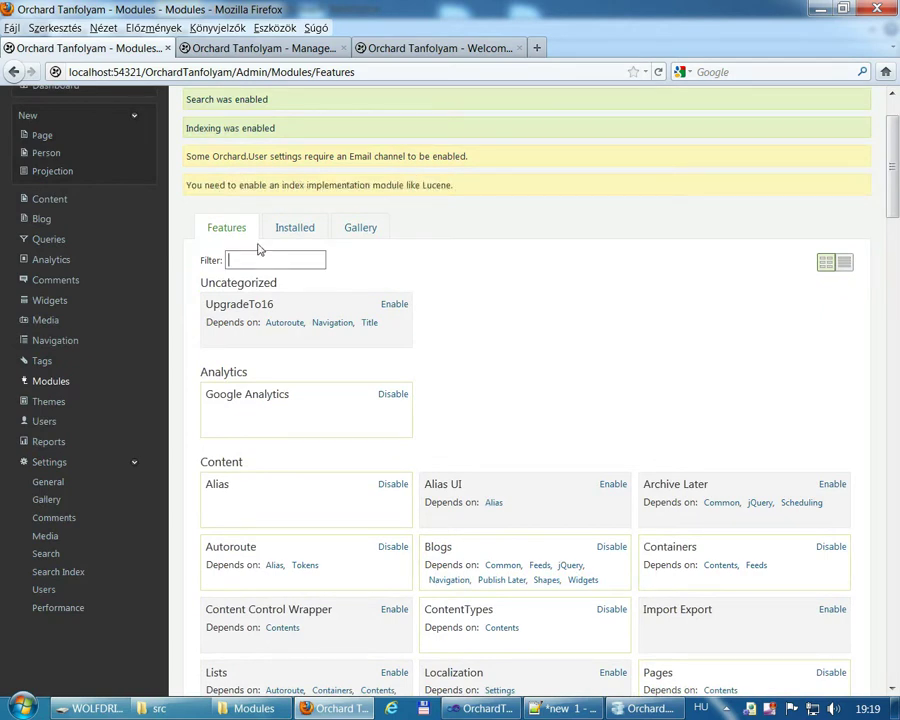
type("lucene")
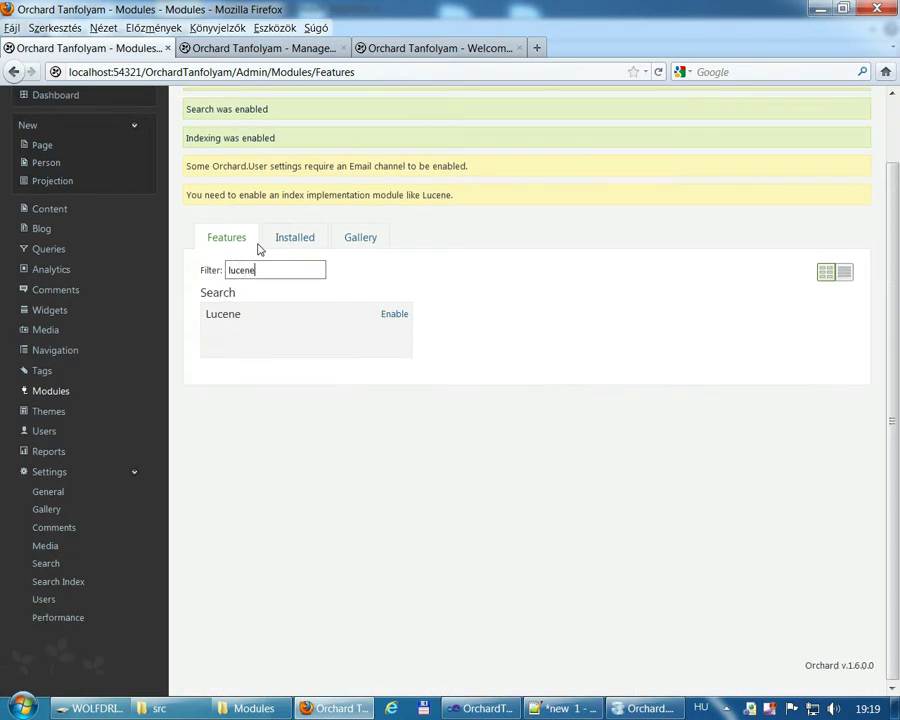
left_click(392, 314)
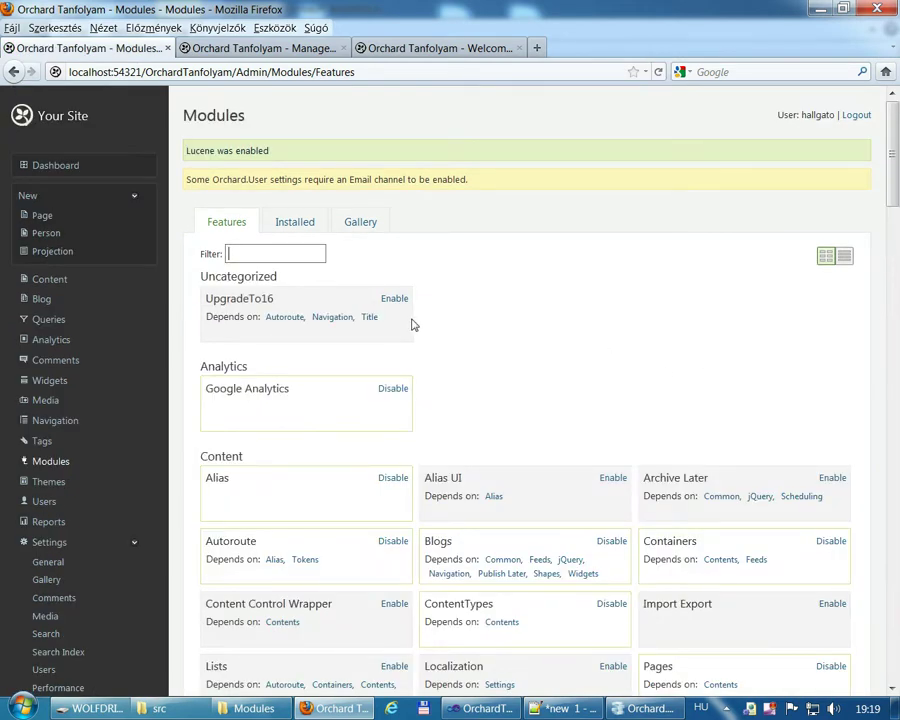
Go to the Search settings page, which reports no searchable fields yet
scroll(412, 323, "down", 2)
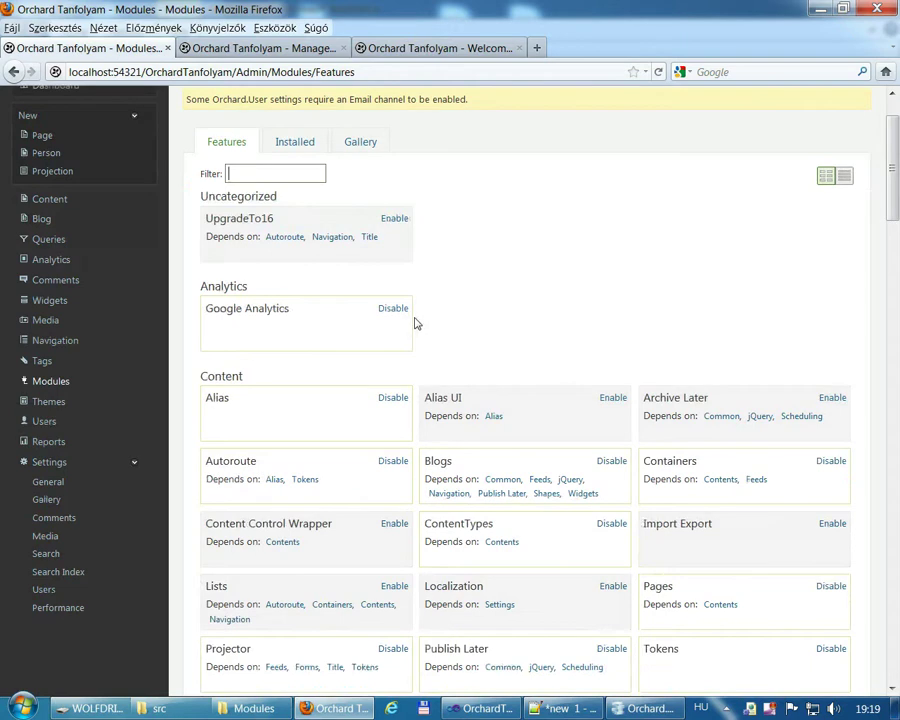
scroll(330, 325, "up", 2)
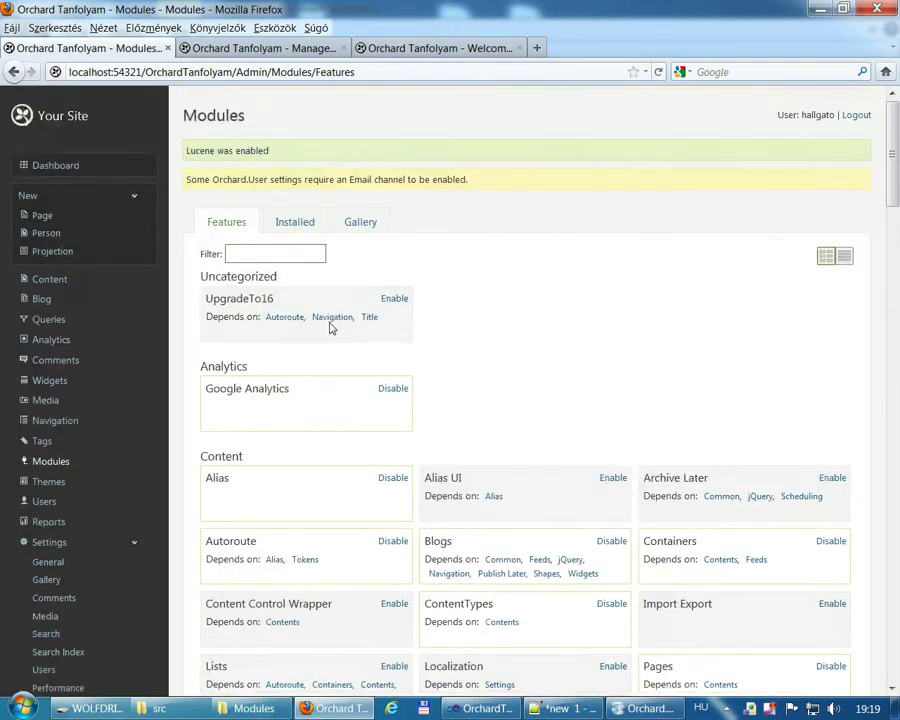
scroll(288, 335, "down", 2)
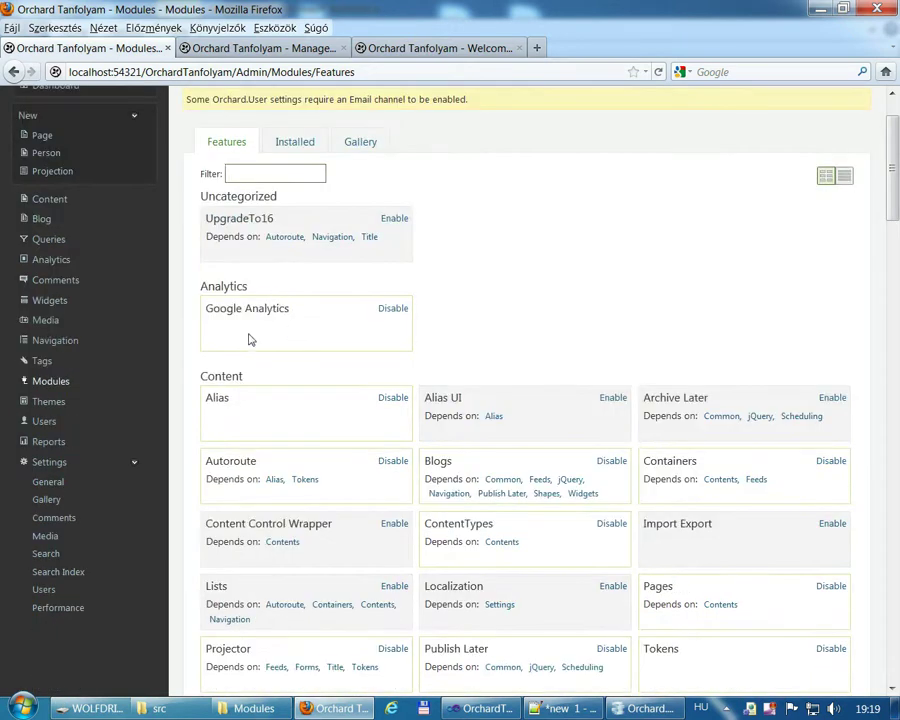
left_click(37, 553)
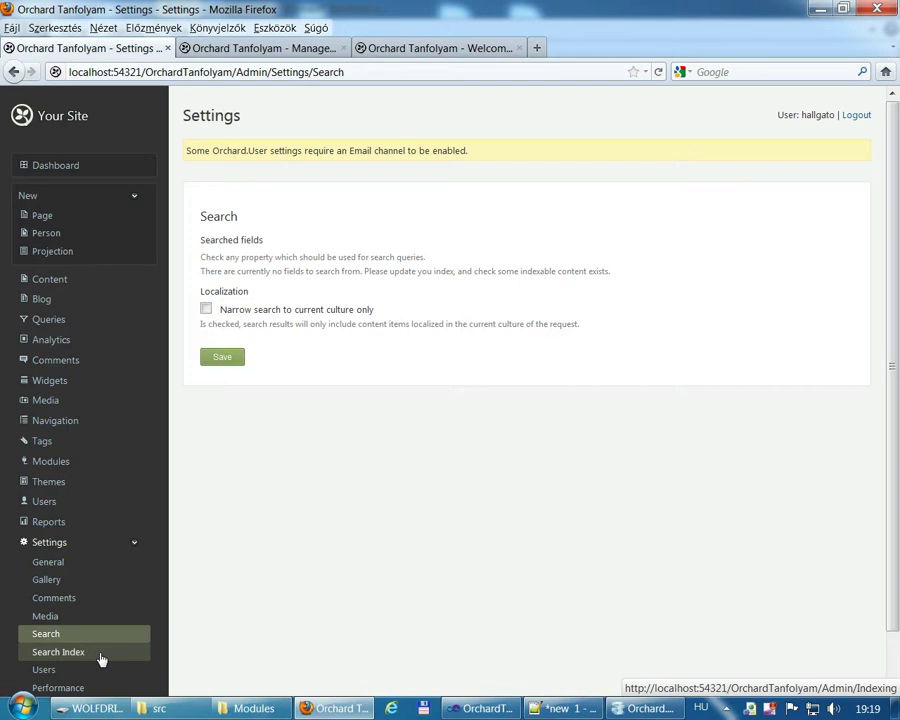
left_click(100, 654)
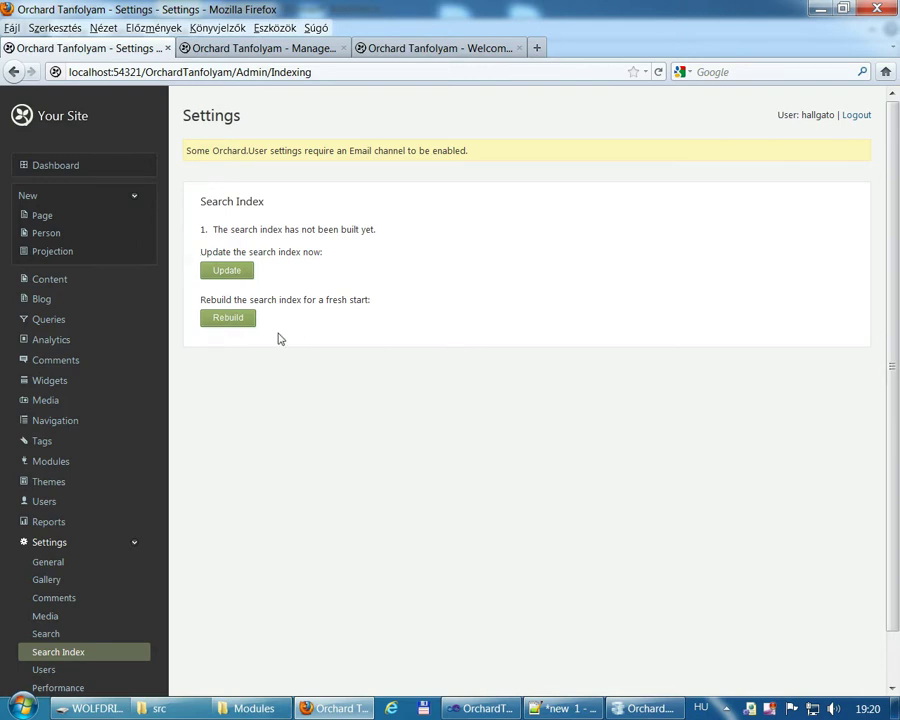
left_click(243, 320)
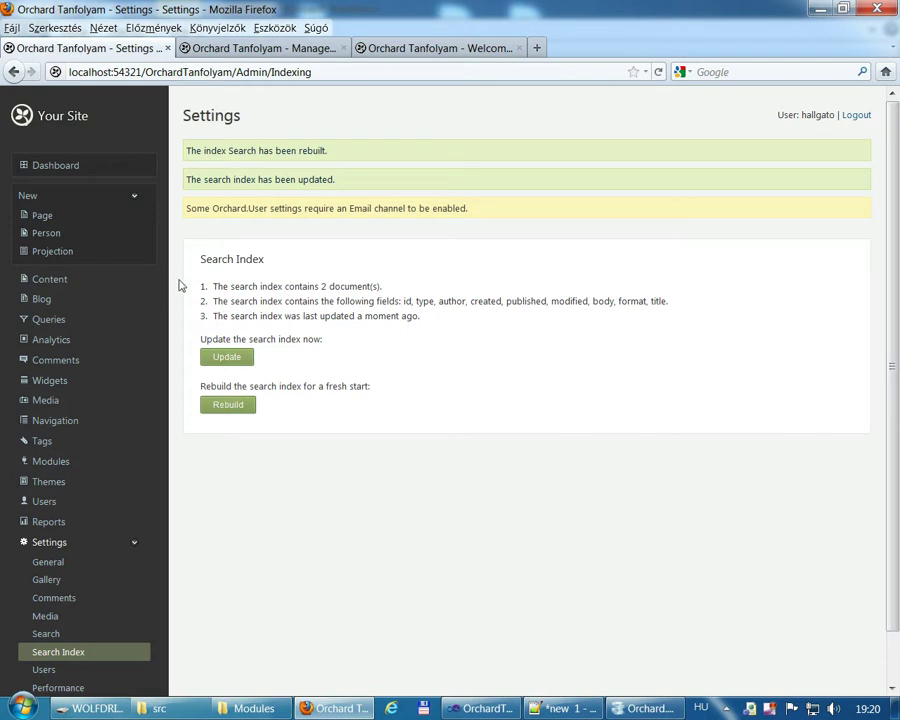
left_click_drag(320, 287, 403, 297)
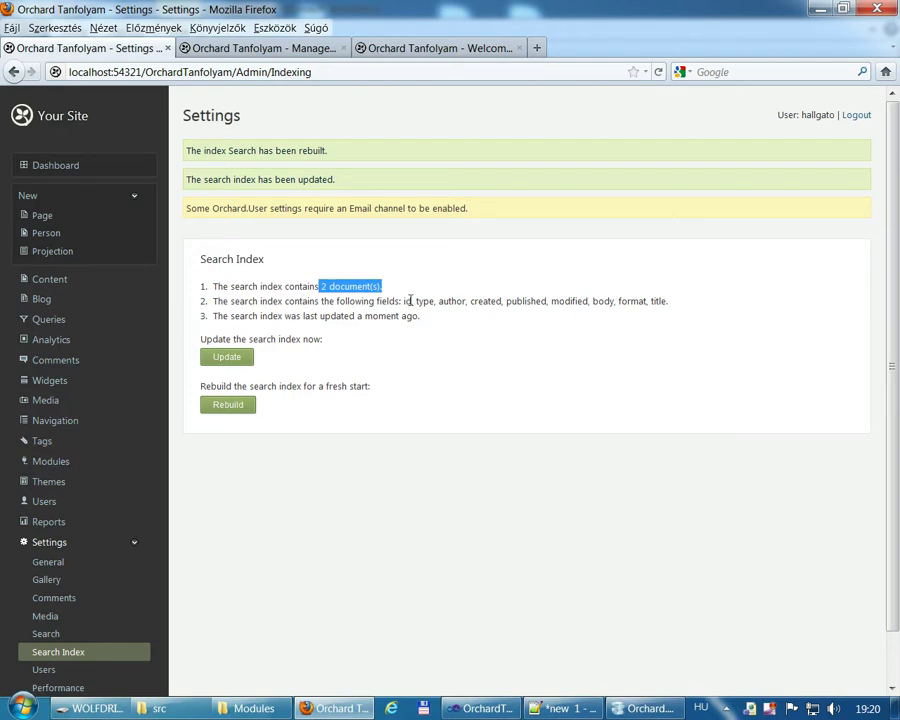
left_click_drag(404, 301, 672, 303)
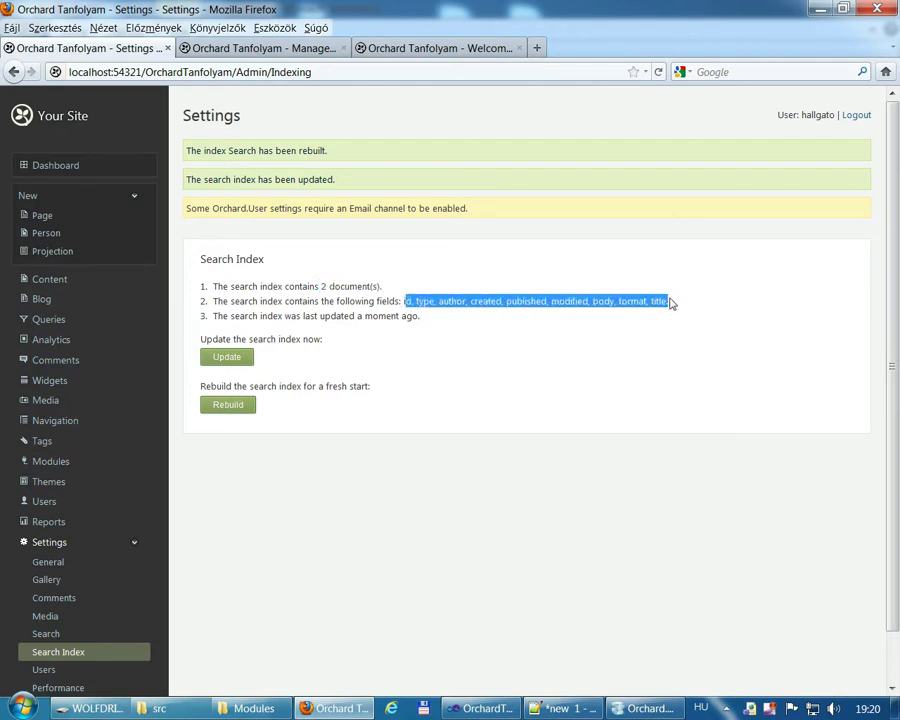
left_click(670, 302)
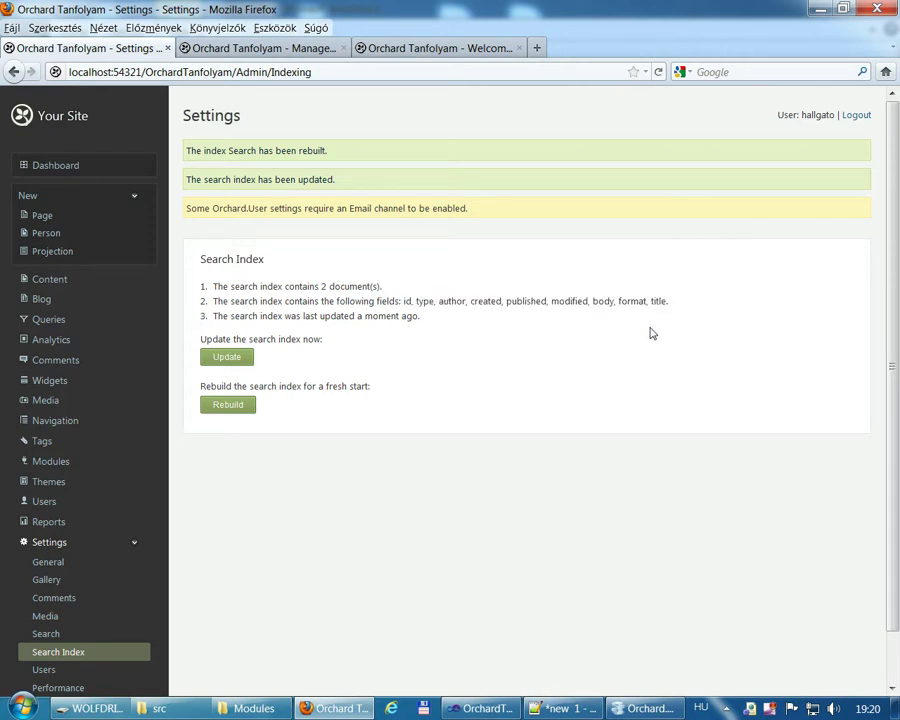
Review the Search settings, confirming title and body are checked as searched fields
left_click(57, 635)
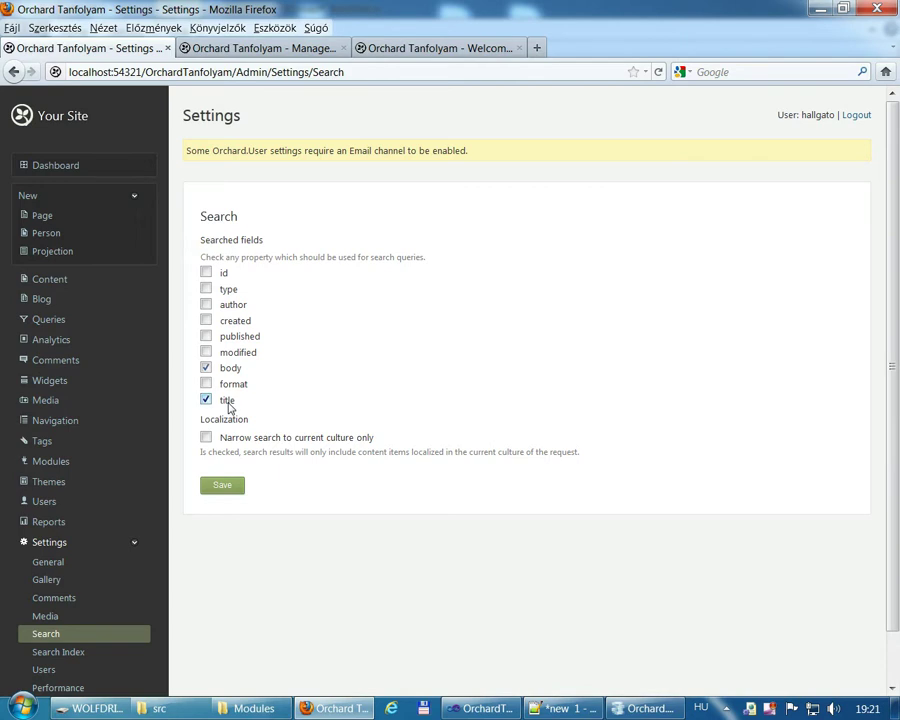
double_click(227, 400)
left_click(266, 362)
scroll(264, 340, "down", 1)
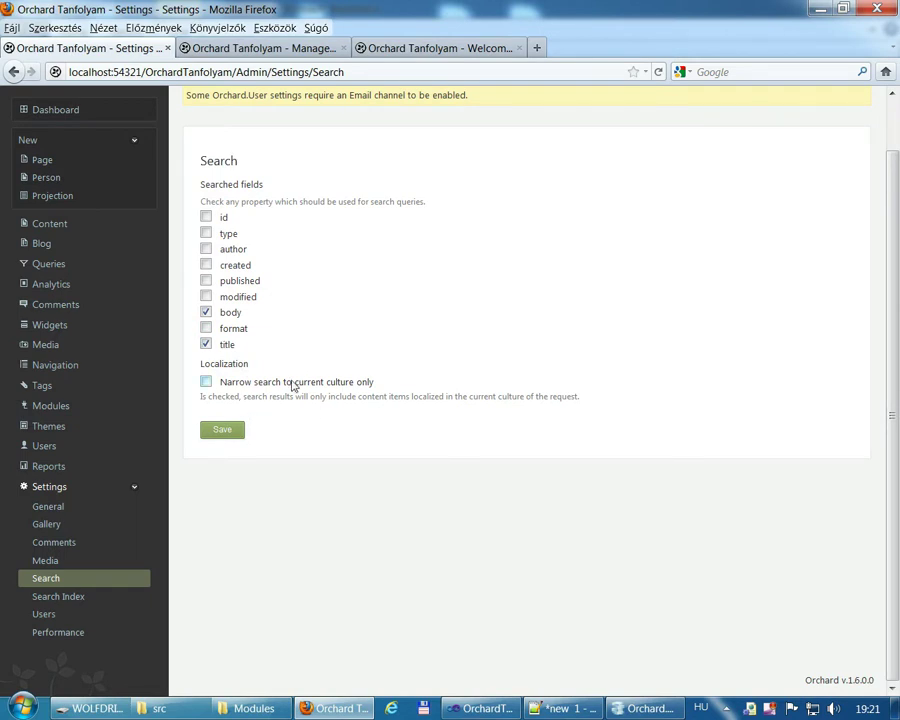
scroll(110, 290, "up", 1)
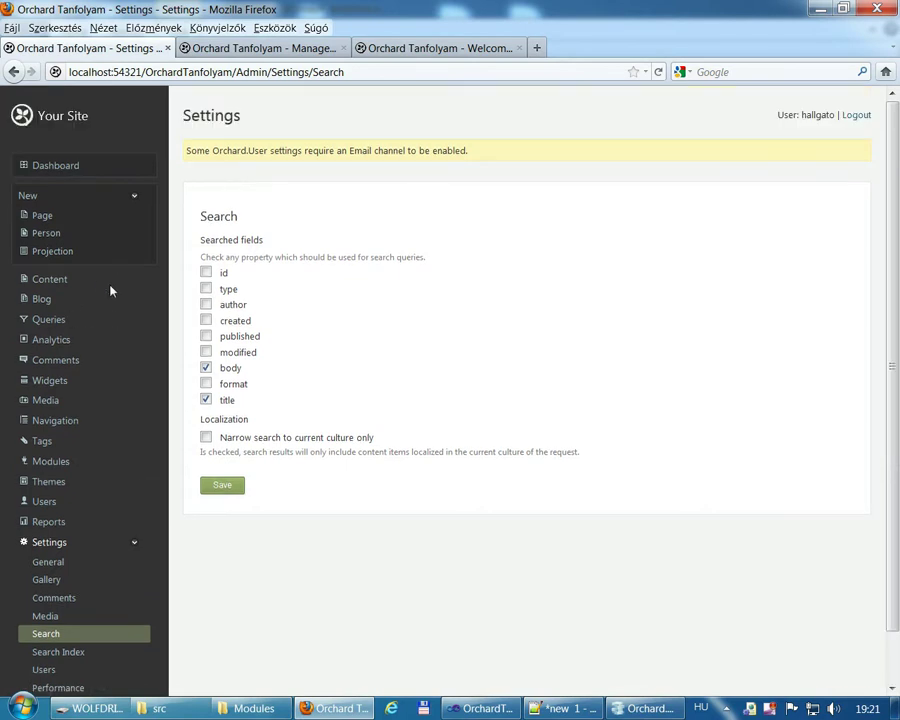
Close the content types and homepage tabs and show Manage Content in a new tab
middle_click(234, 50)
middle_click(234, 50)
middle_click(53, 287)
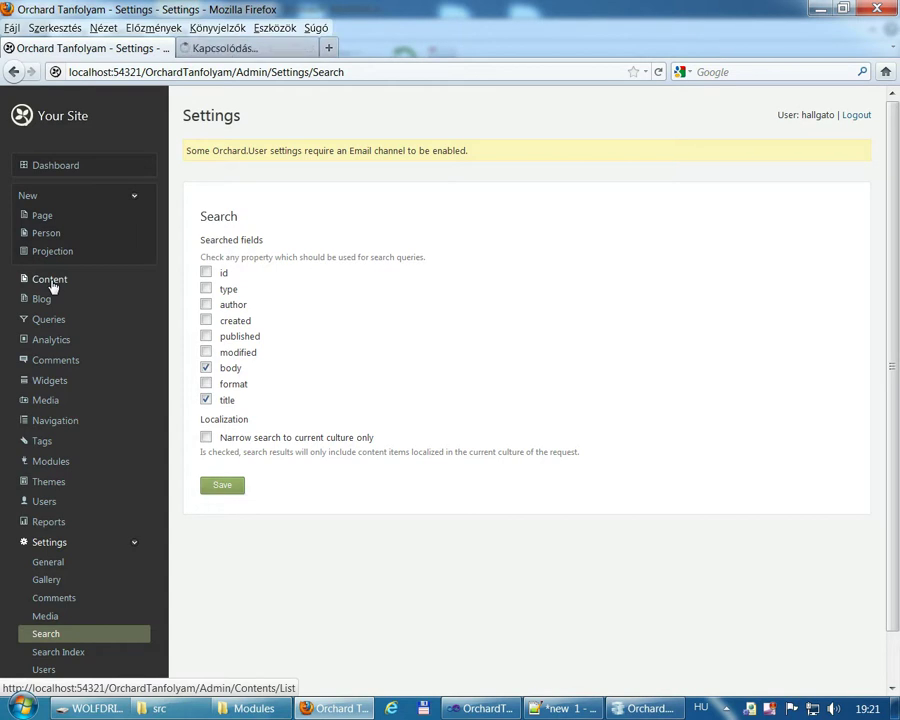
left_click(266, 50)
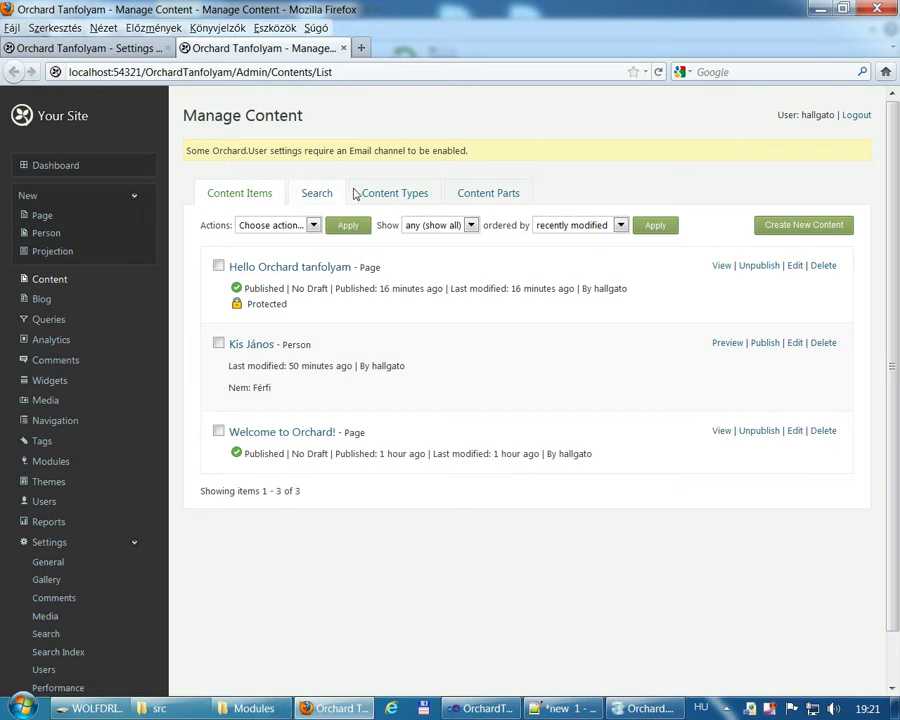
left_click(406, 199)
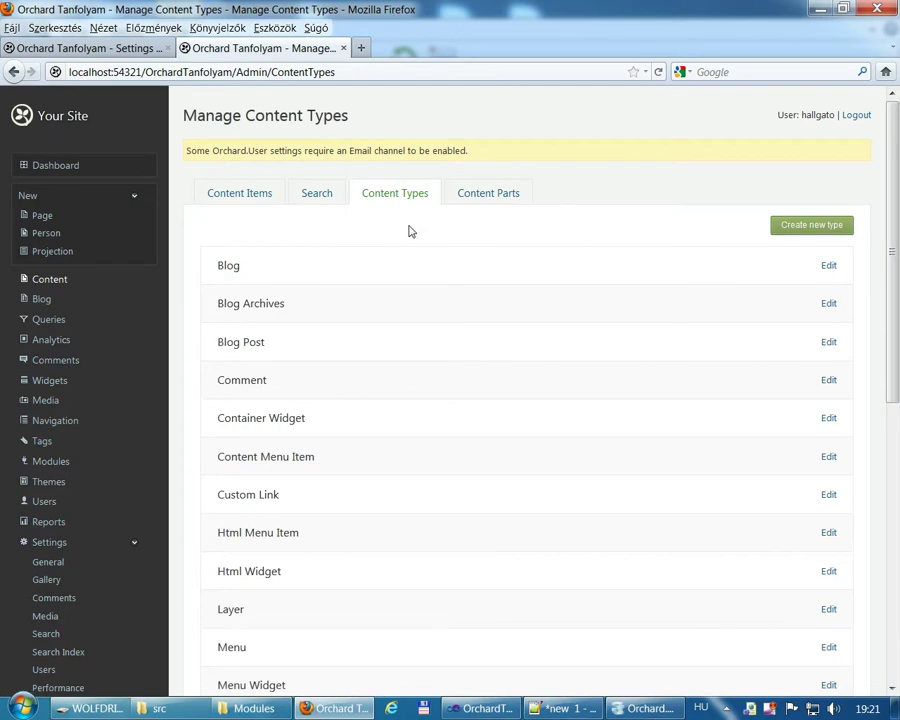
scroll(408, 231, "down", 5)
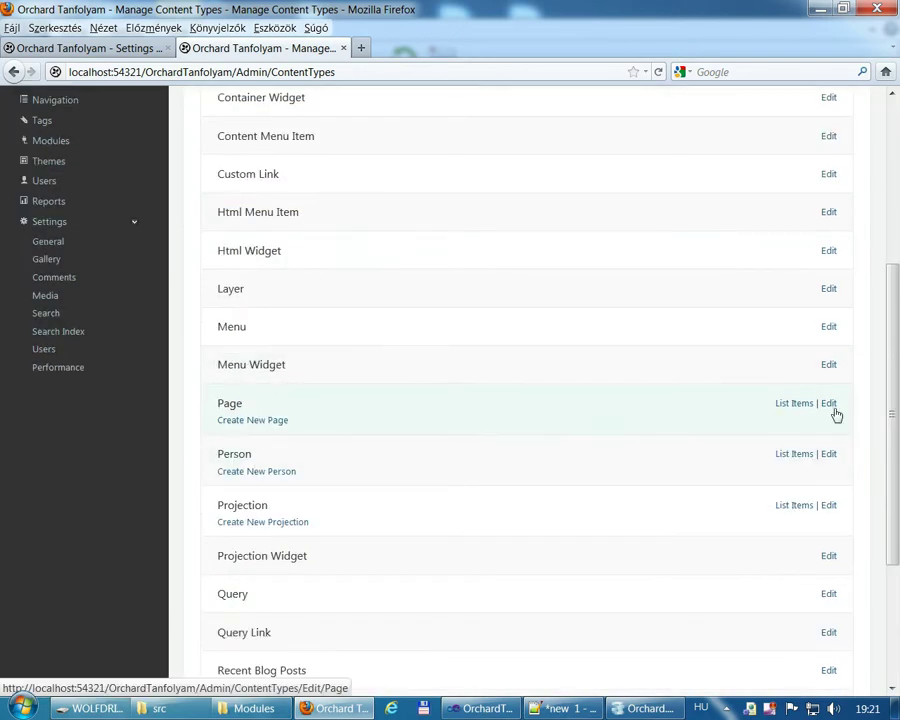
left_click(829, 404)
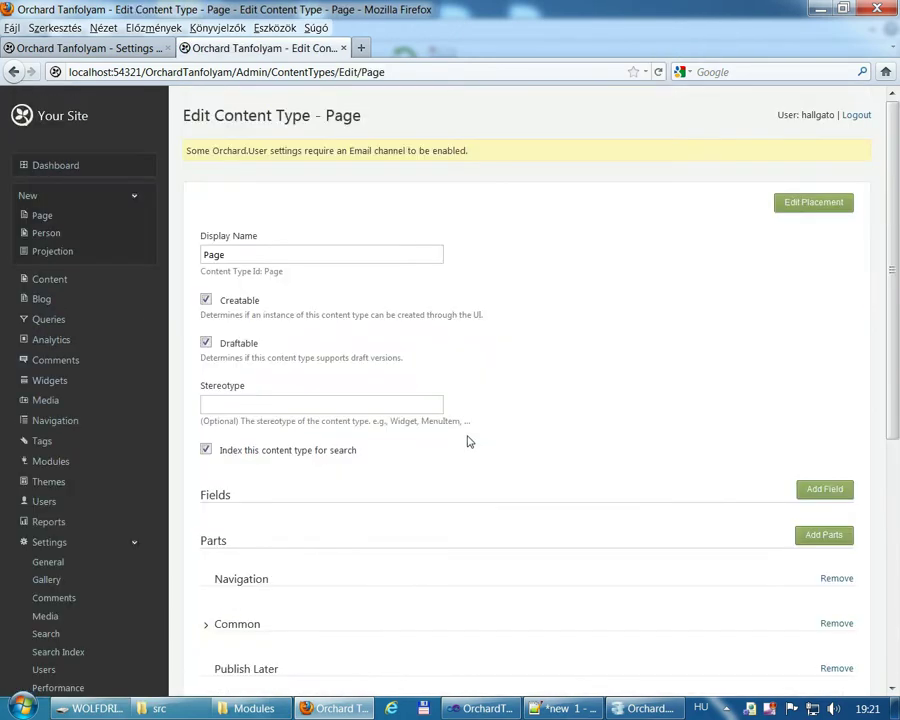
left_click_drag(383, 451, 229, 459)
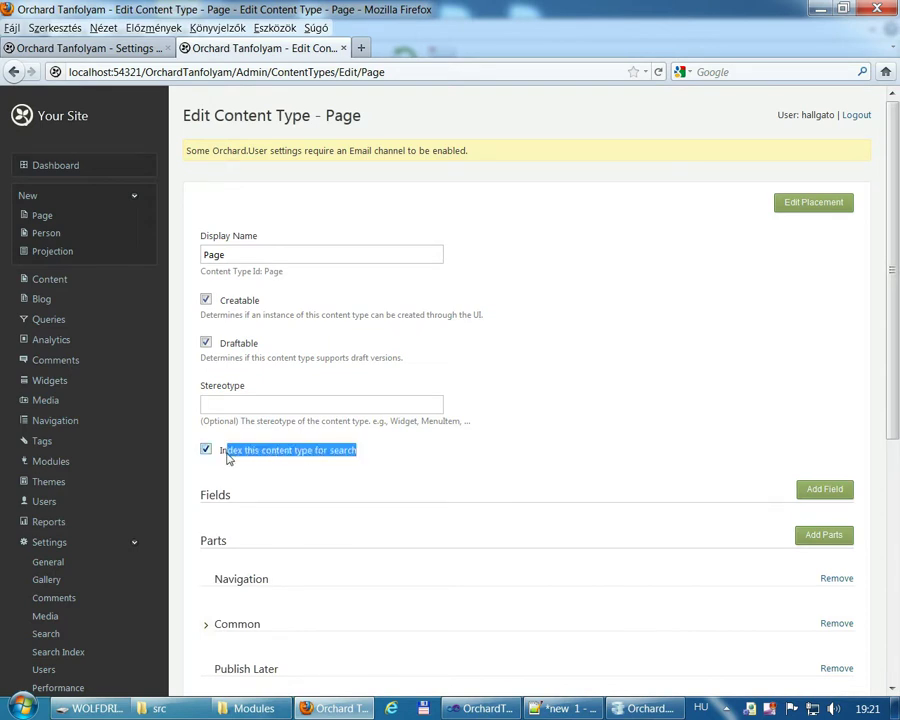
left_click(228, 457)
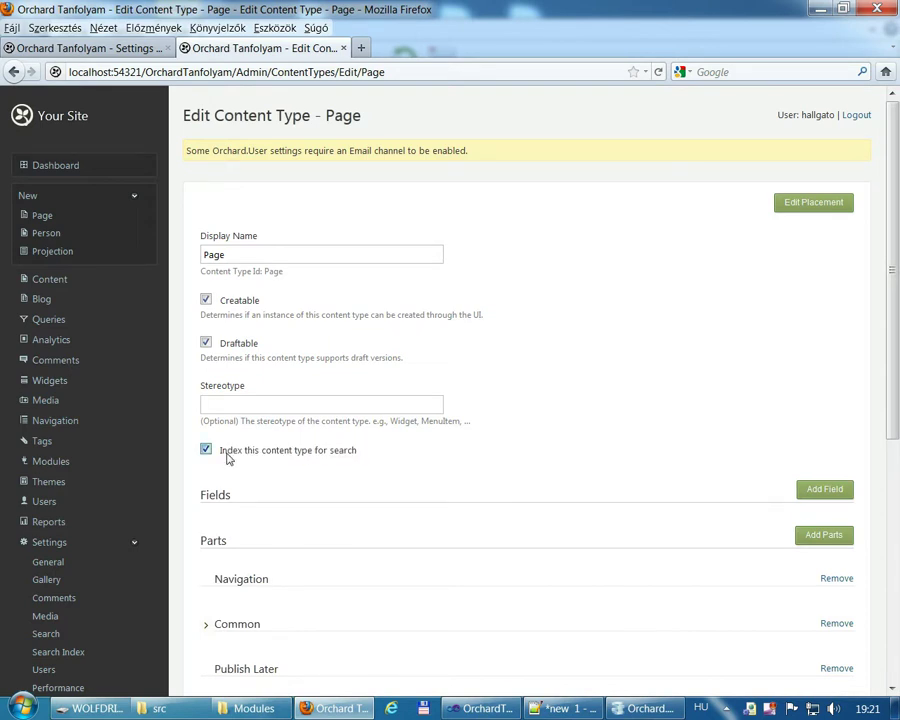
left_click(225, 457)
left_click(45, 283)
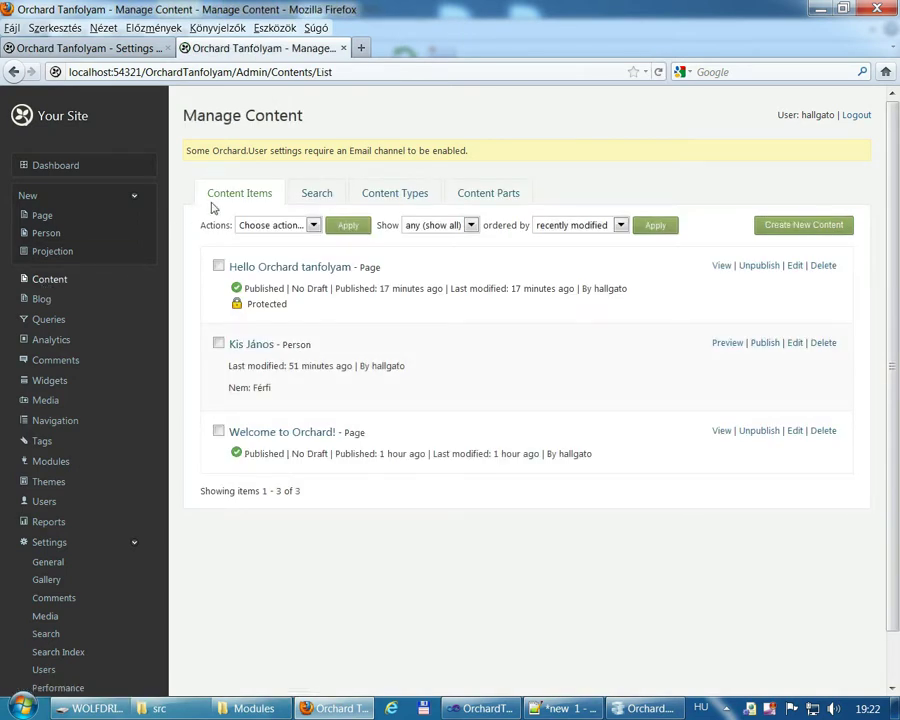
Search admin content for 'hello', returning only the Hello Orchard tanfolyam page
left_click(325, 202)
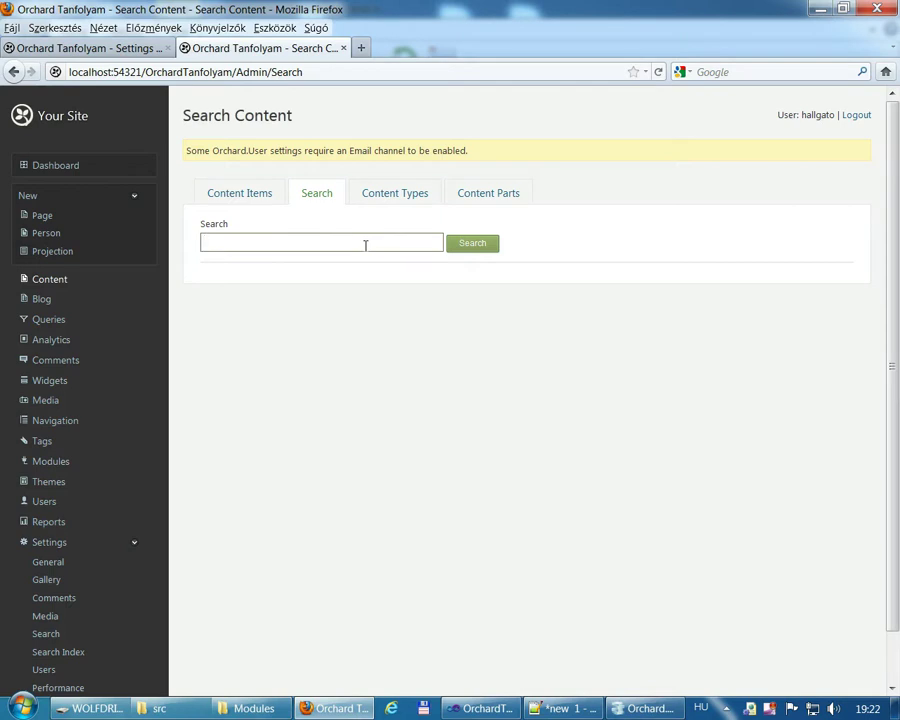
left_click(271, 195)
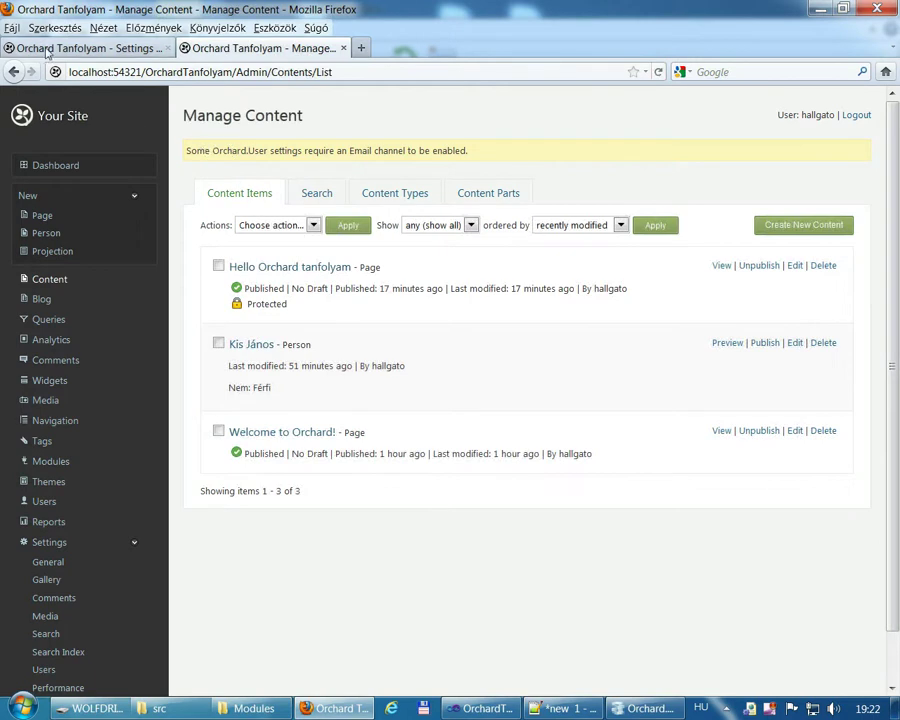
left_click(14, 72)
type("hello")
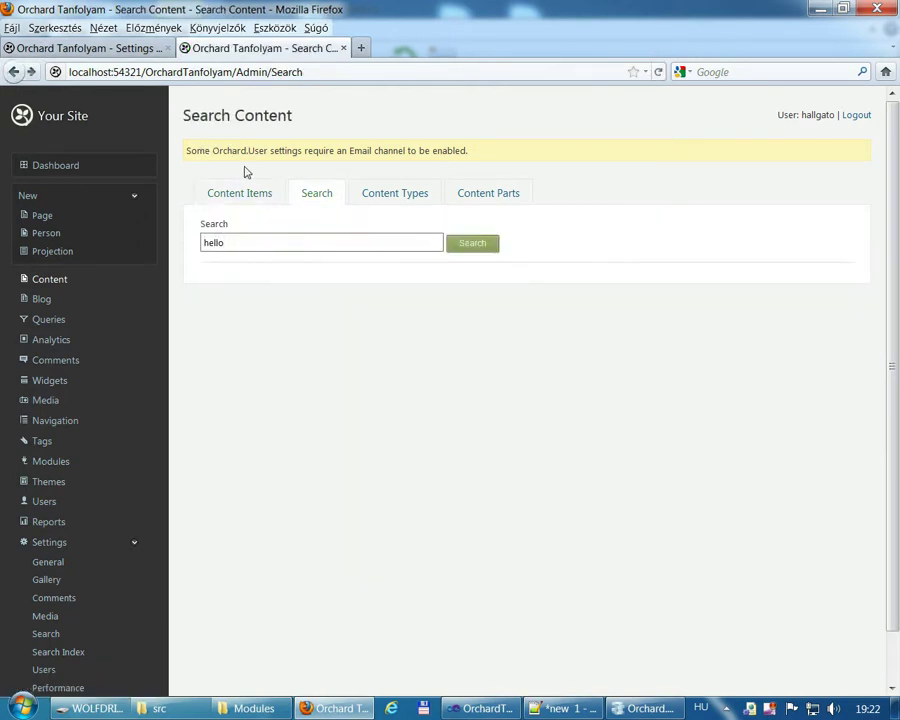
key("Return")
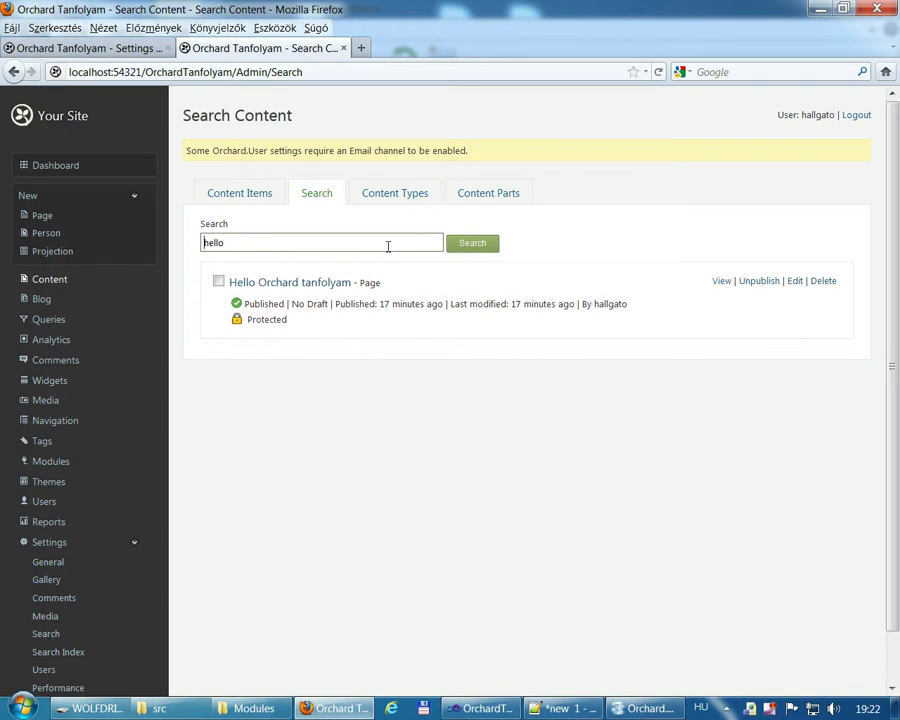
left_click(290, 241)
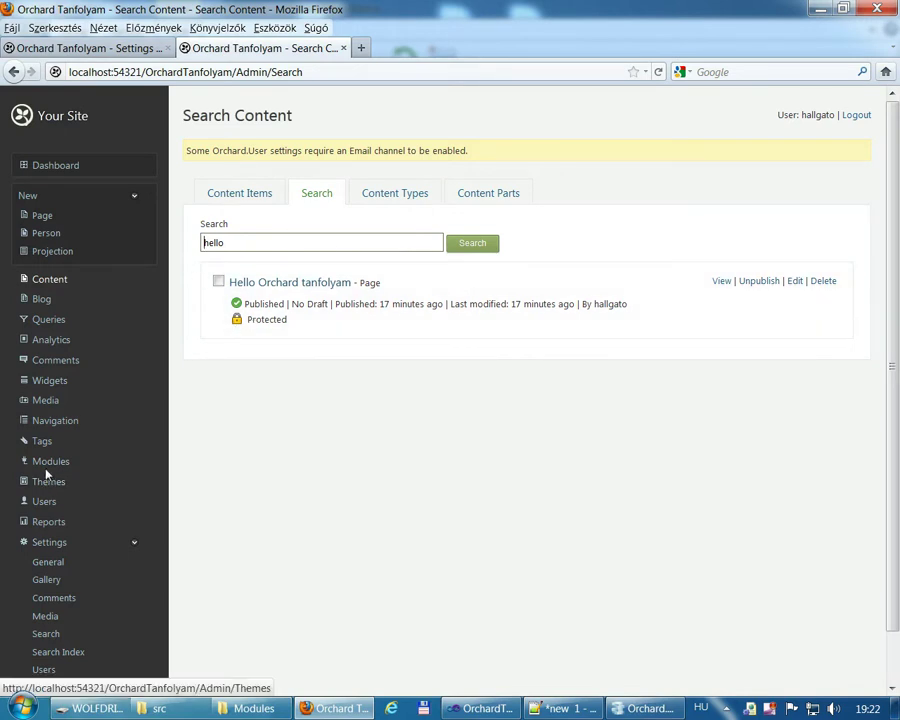
Add a Search Form widget to the Navigation zone on the Widgets page
left_click(52, 383)
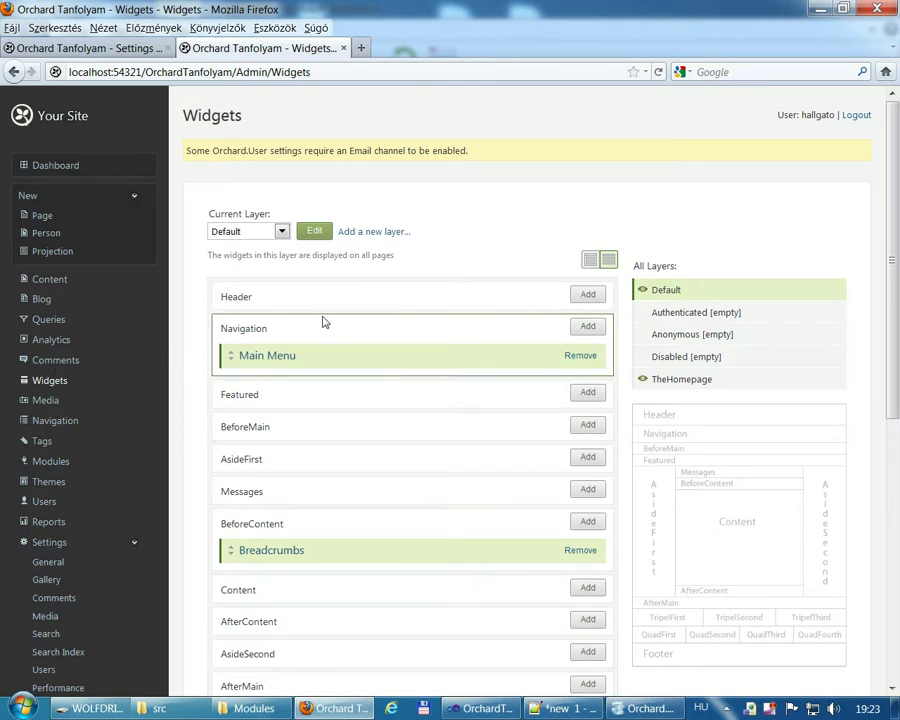
scroll(322, 322, "down", 2)
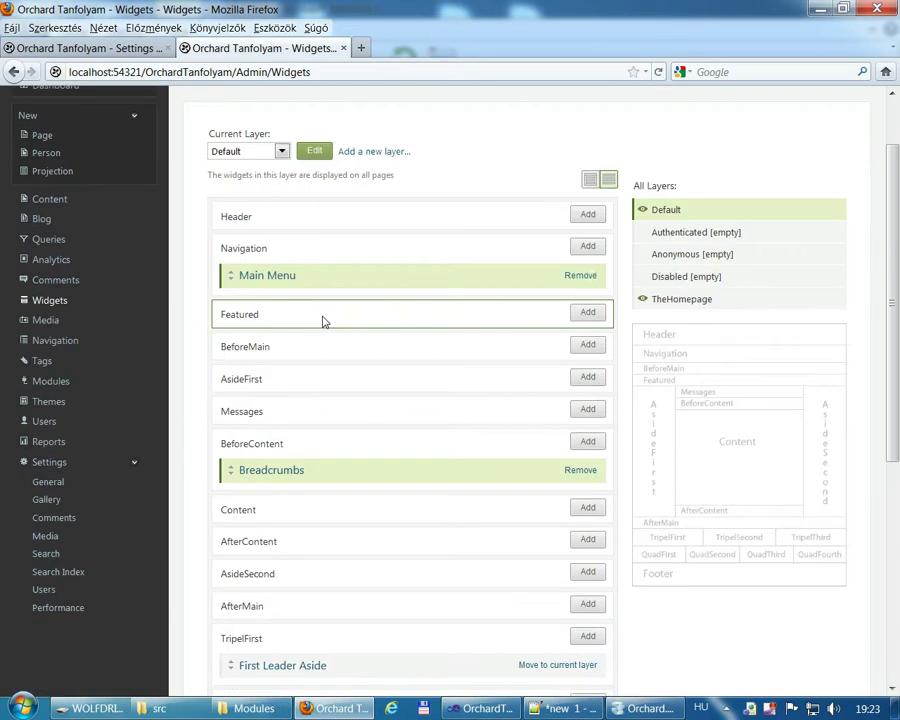
left_click(588, 245)
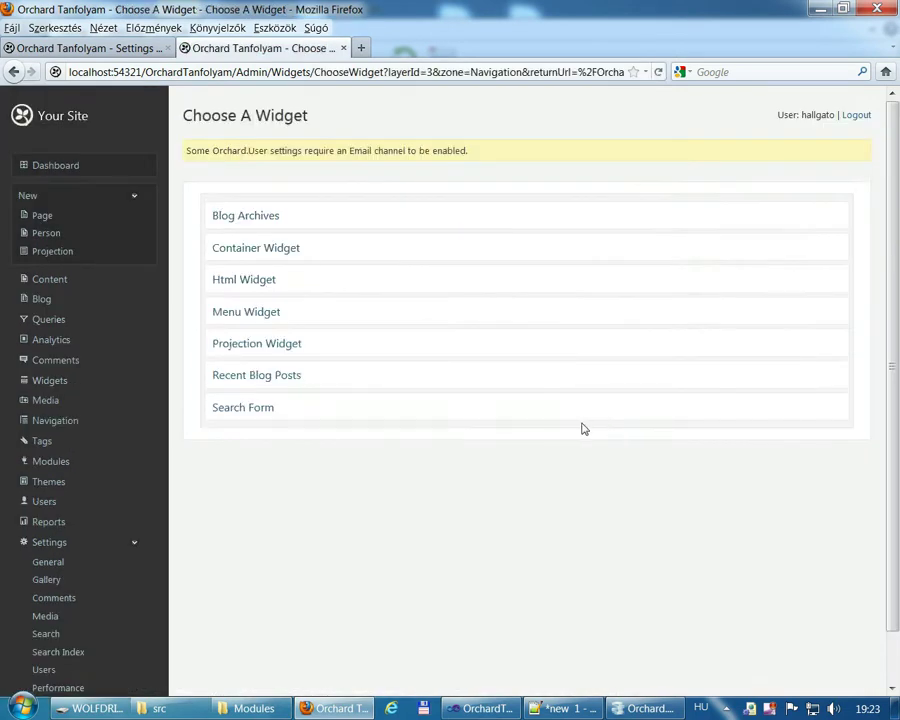
left_click(244, 416)
Title the widget 'Search', hide its rendered title, and save it
left_click(269, 411)
type("Search")
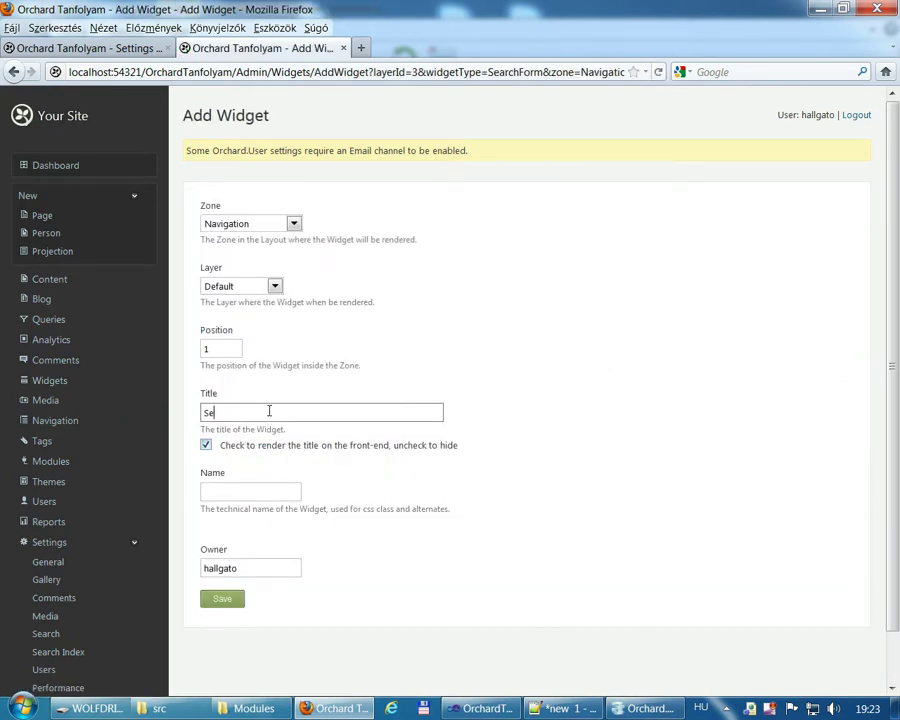
left_click(261, 447)
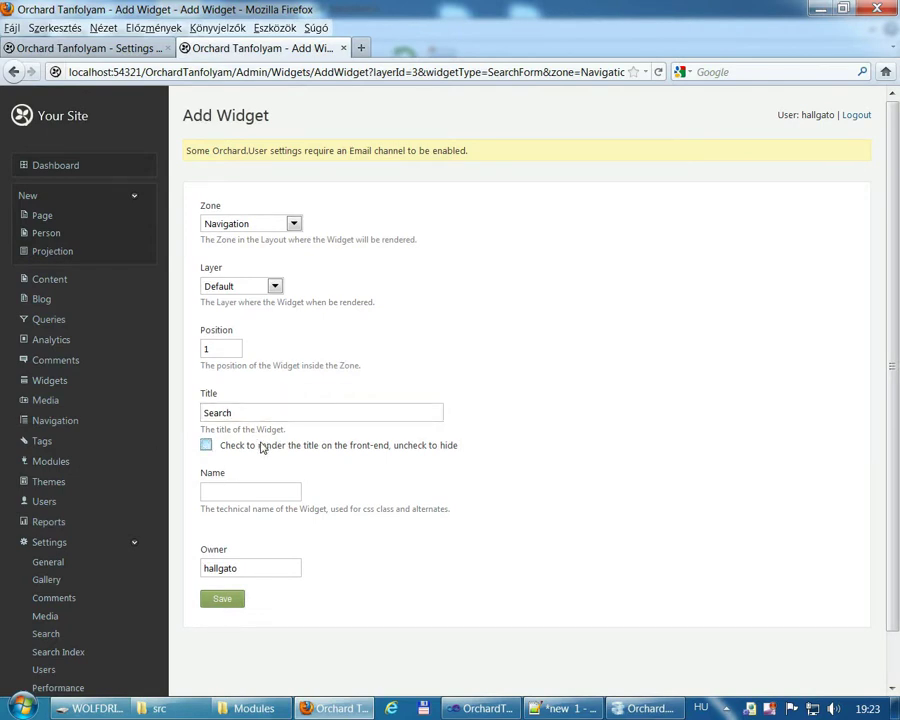
left_click_drag(200, 393, 220, 395)
left_click(207, 598)
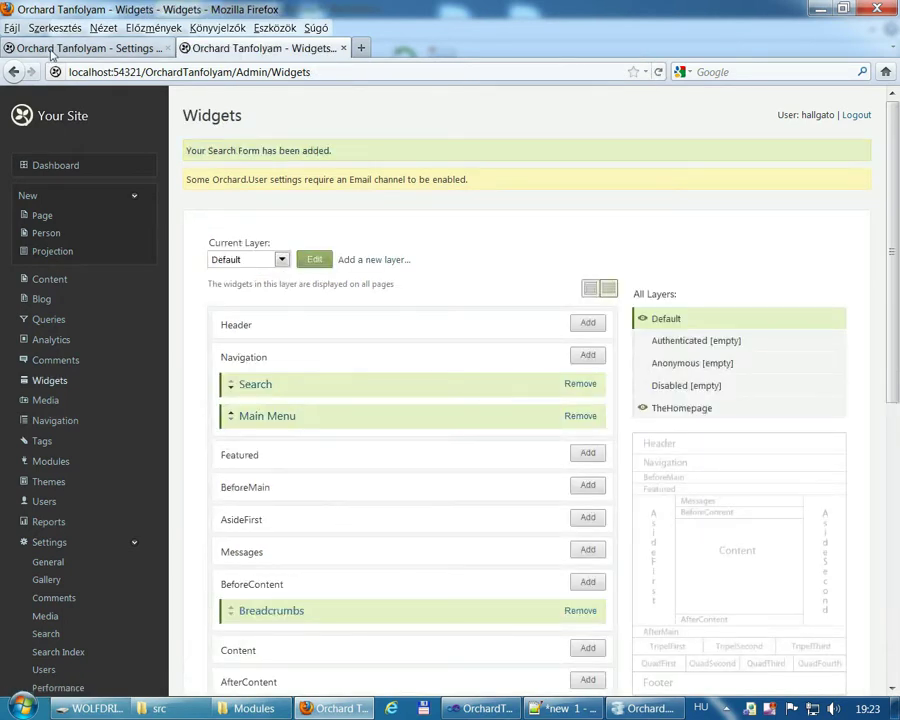
middle_click(24, 125)
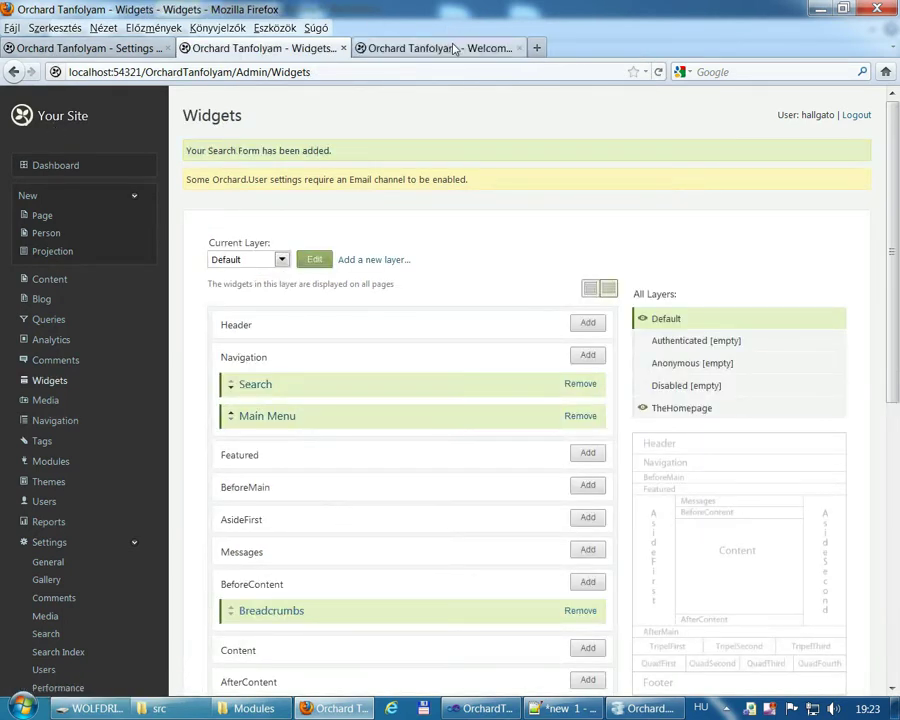
Search 'hello' from the homepage search box, finding one result: Hello Orchard tanfolyam
left_click(450, 46)
left_click(651, 169)
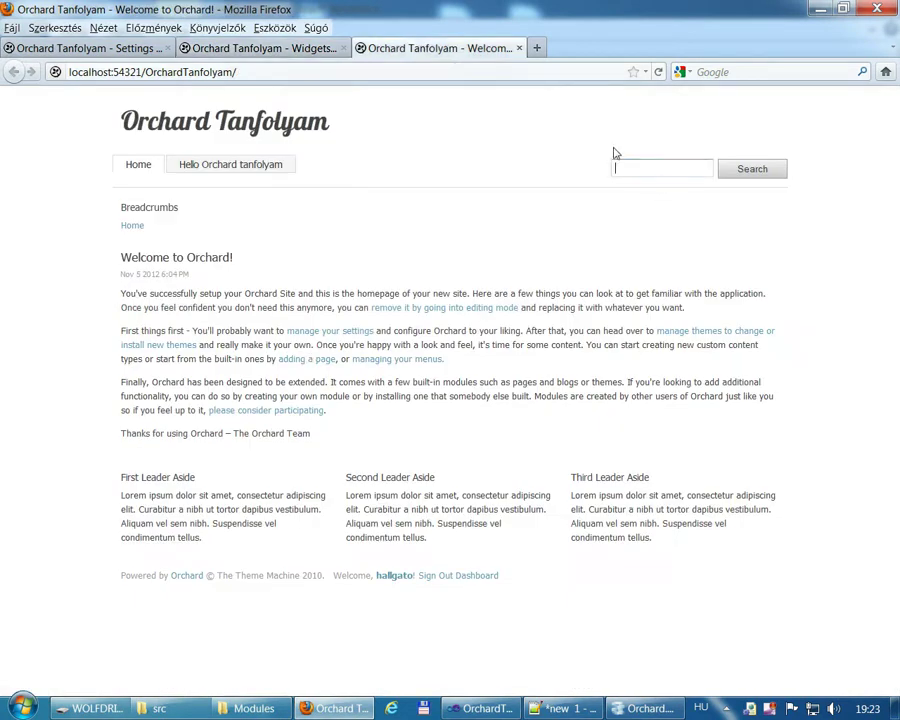
type("hello")
key("Return")
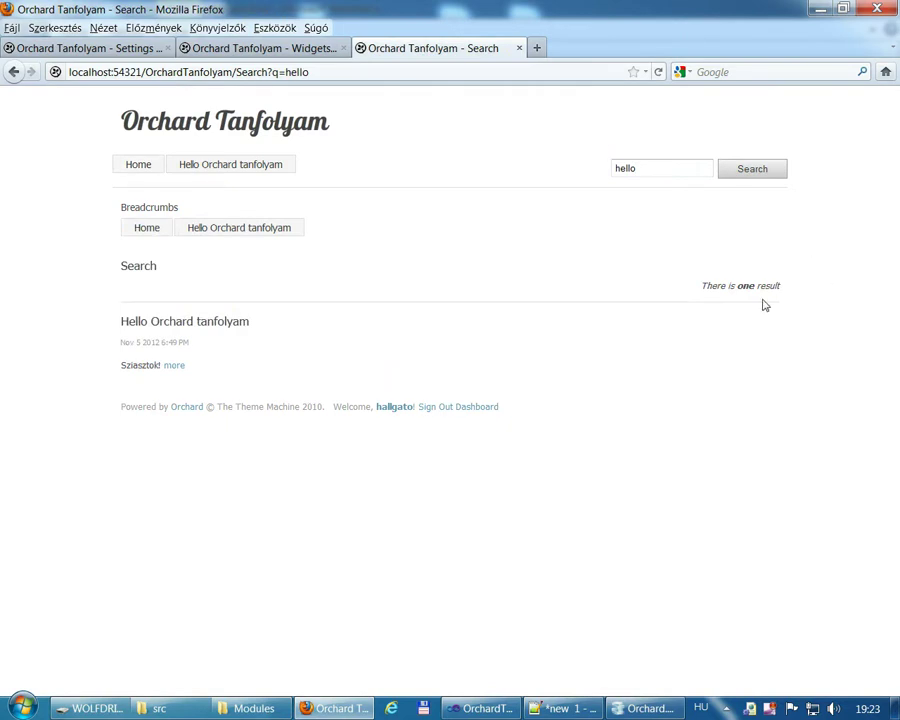
left_click_drag(701, 285, 792, 294)
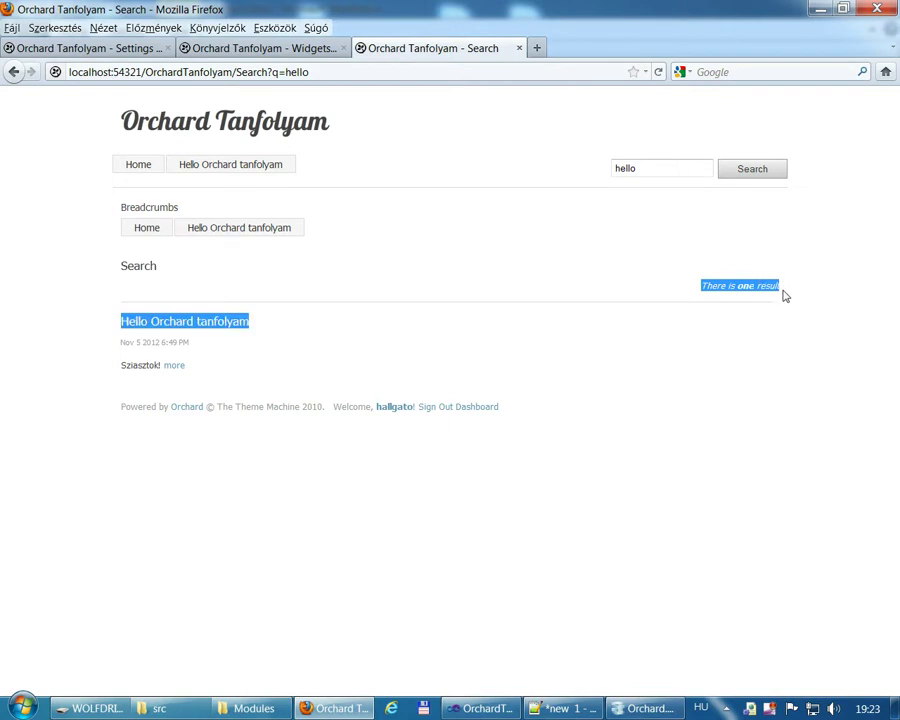
left_click(783, 294)
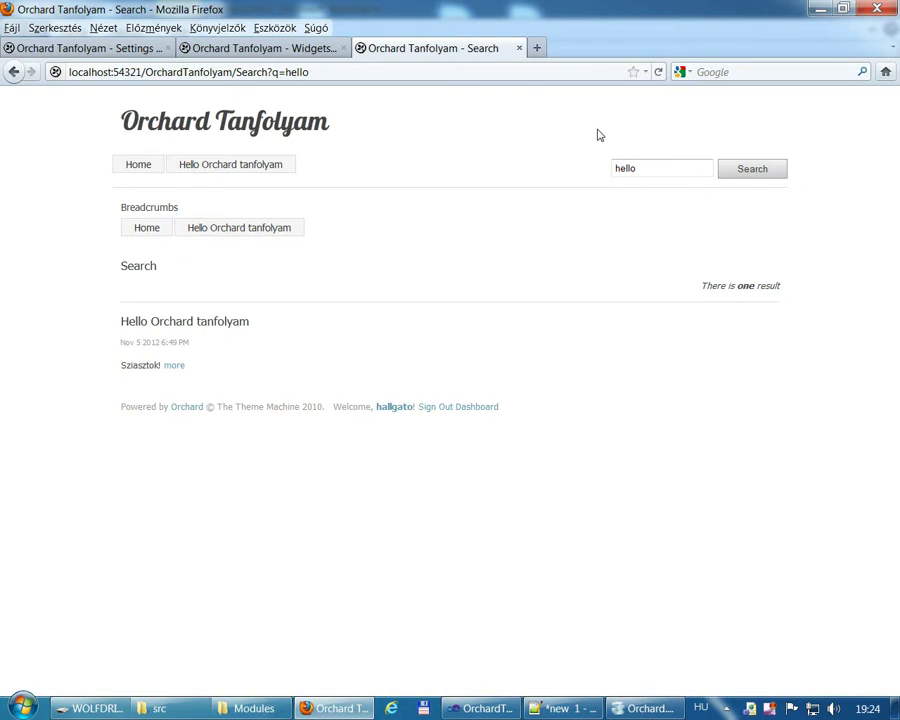
From the admin Content Types list, open the Person content type for editing
left_click(217, 50)
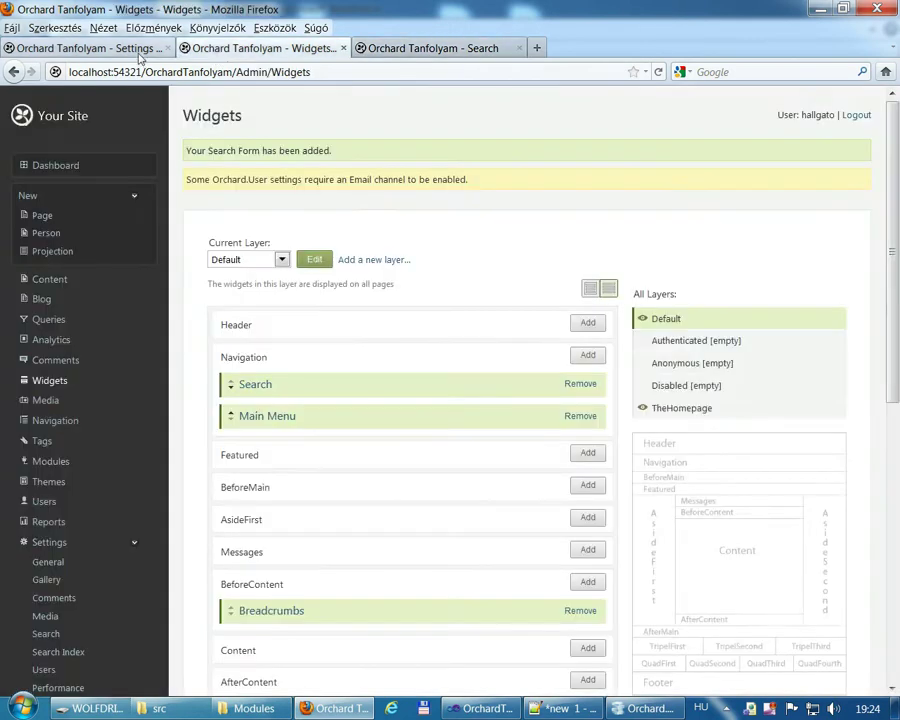
left_click(139, 52)
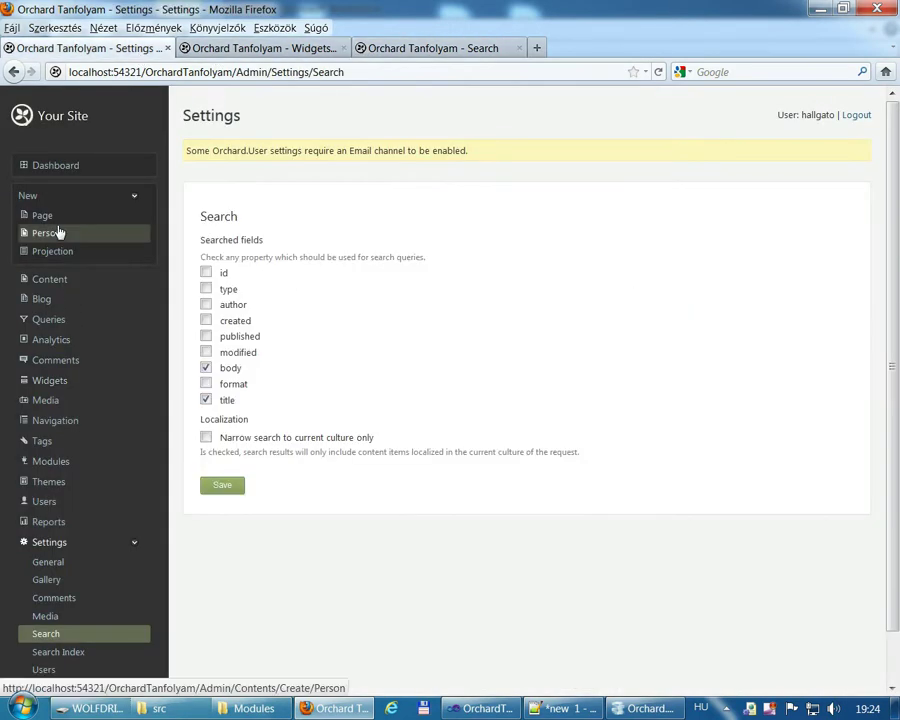
left_click(60, 283)
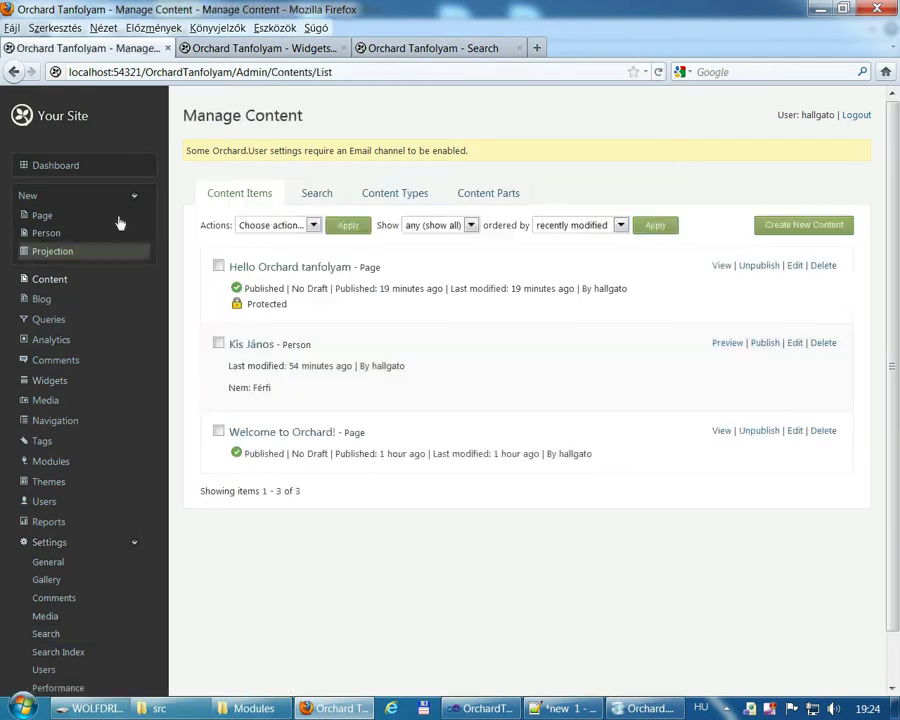
left_click(376, 204)
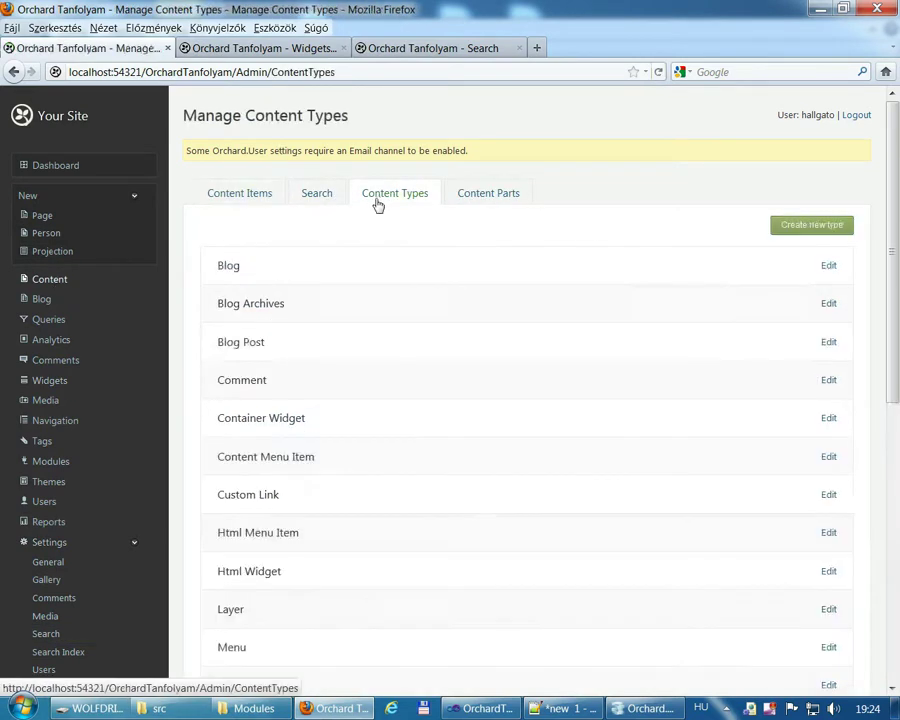
scroll(398, 344, "down", 5)
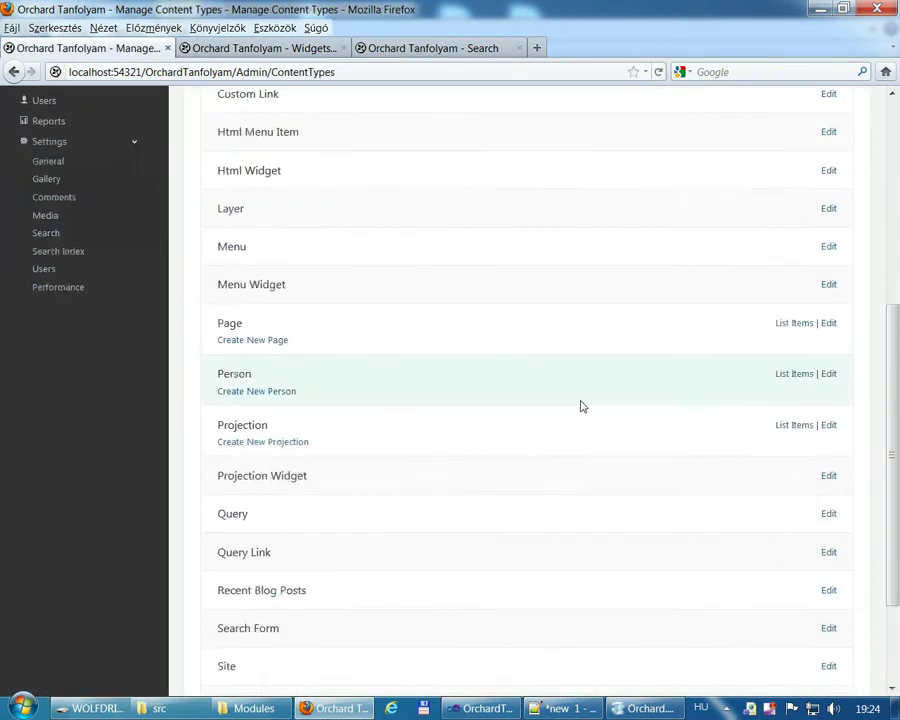
left_click(832, 374)
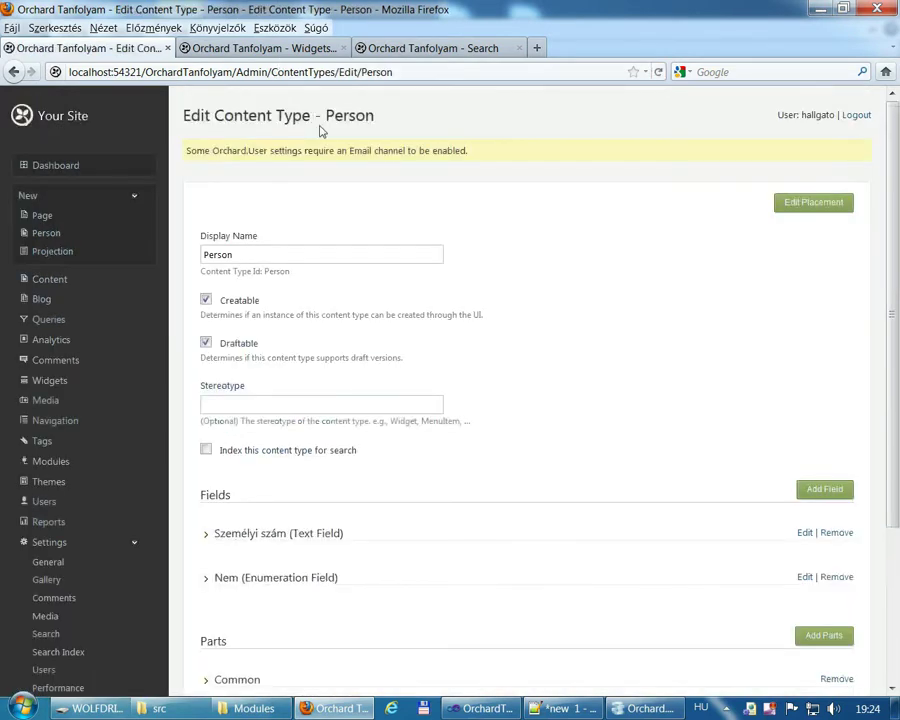
Close the Widgets tab and enable 'Index this content type for search' on Person
scroll(267, 369, "down", 2)
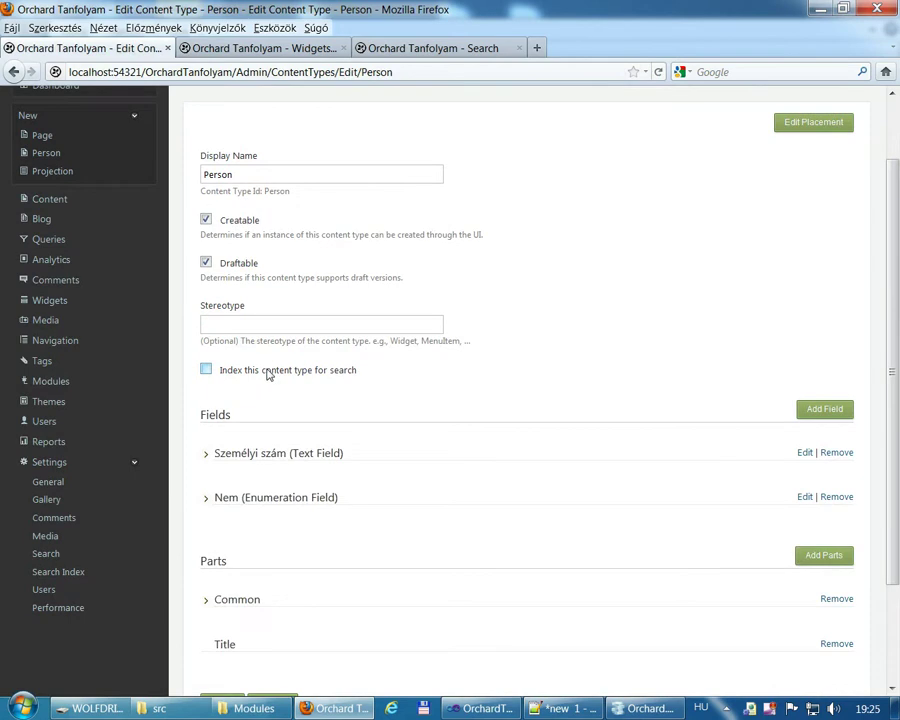
middle_click(234, 50)
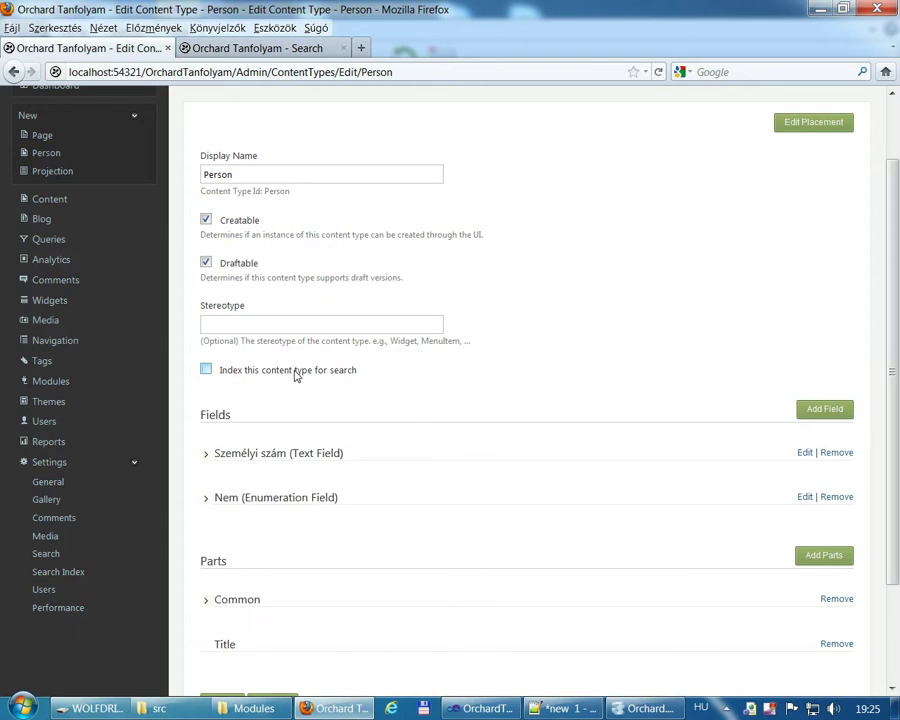
left_click(296, 372)
scroll(316, 402, "down", 2)
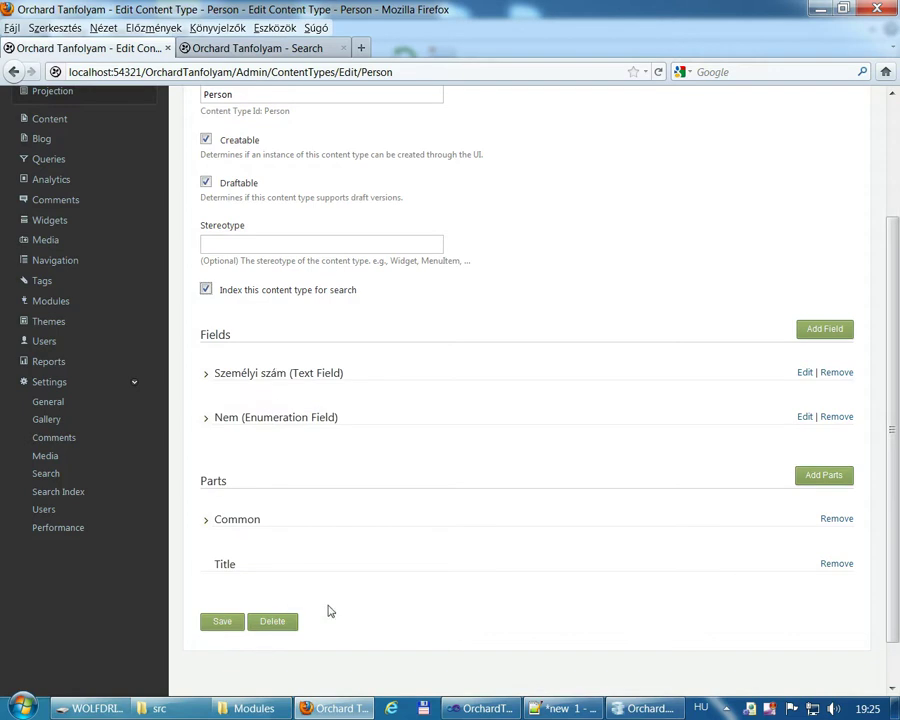
double_click(215, 566)
left_click(161, 524)
Tick 'Include in the index' for the Személyi szám field and save Person
left_click(204, 377)
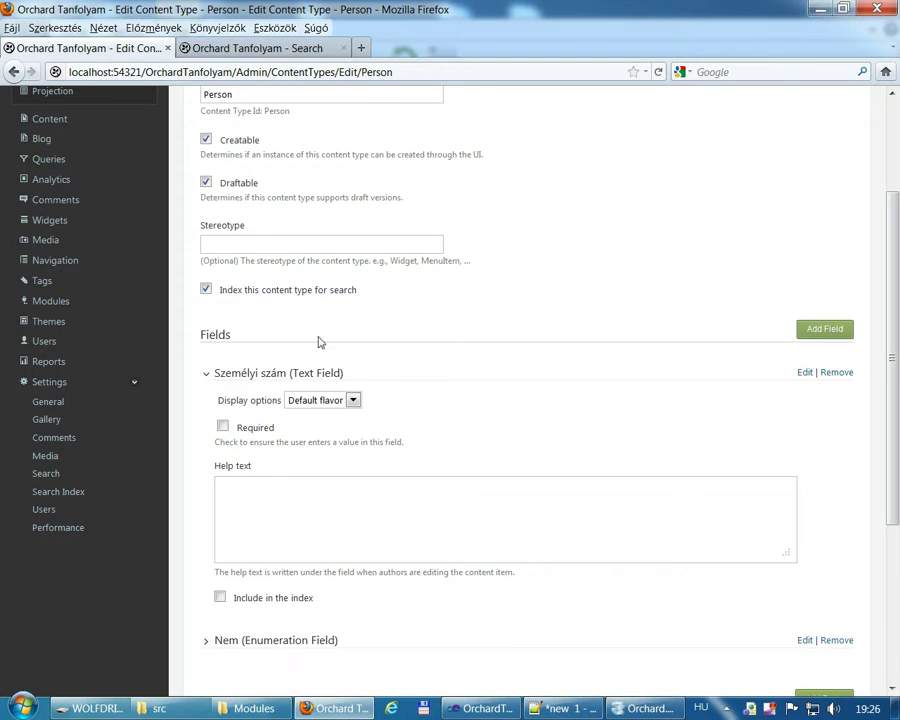
scroll(277, 367, "down", 2)
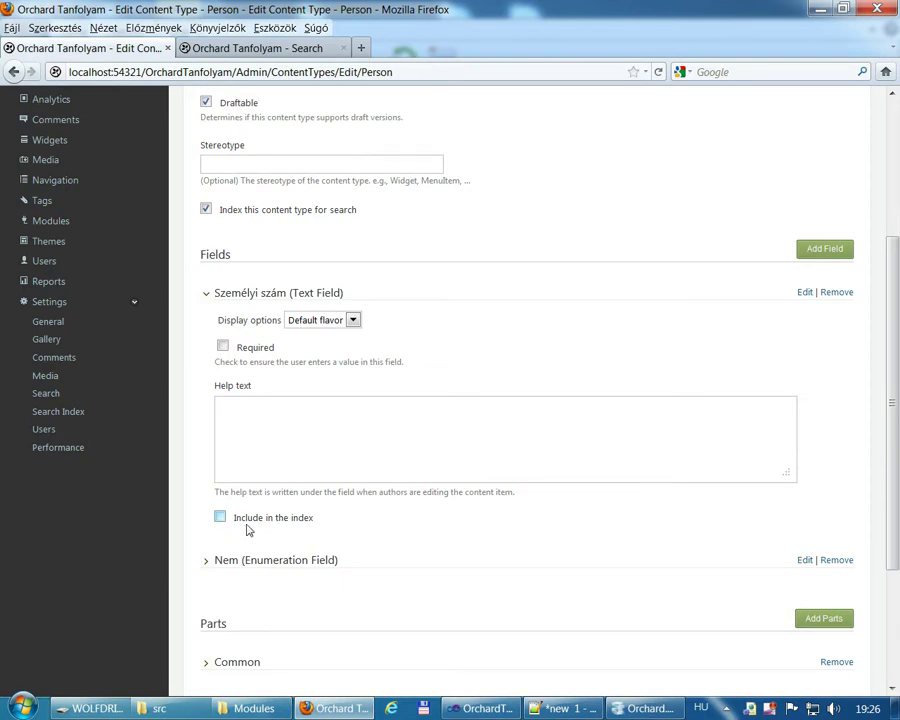
left_click(269, 519)
scroll(219, 610, "down", 3)
left_click(231, 574)
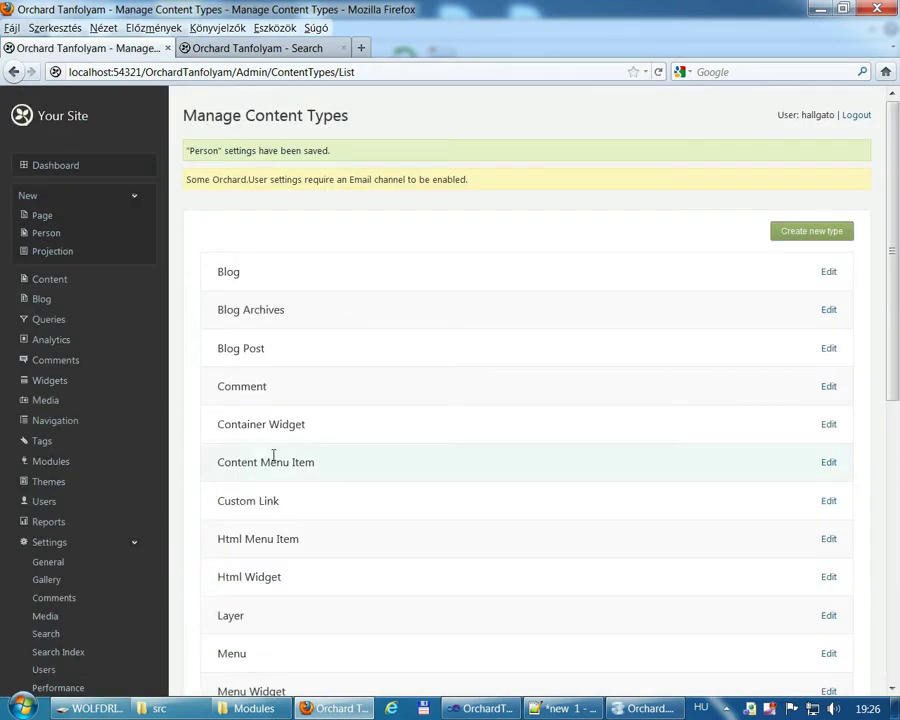
Review the Search Index and Search settings pages alongside the content items list
scroll(293, 428, "down", 1)
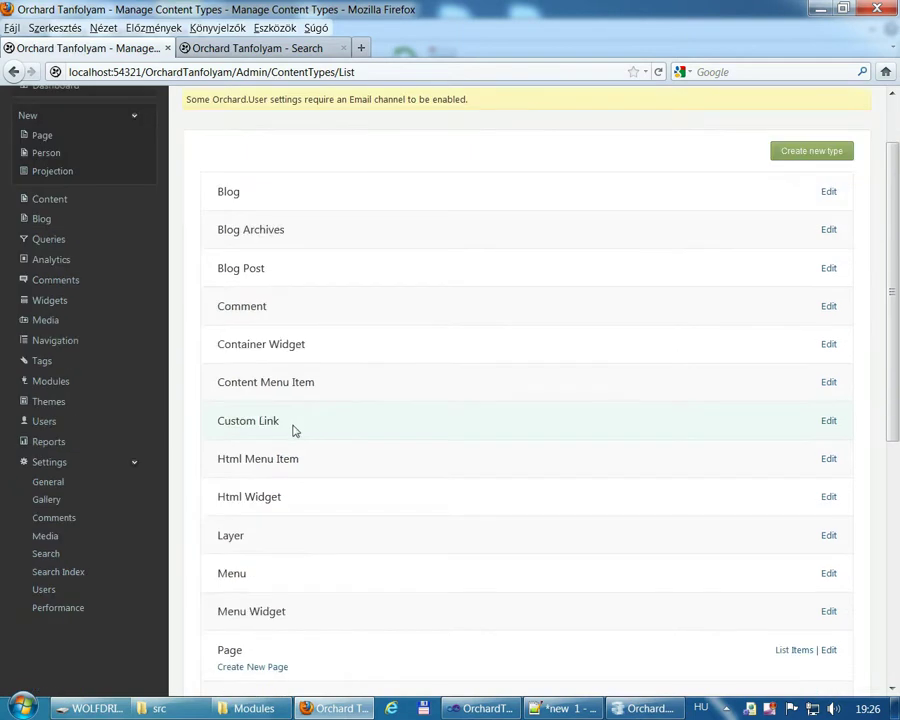
left_click(45, 571)
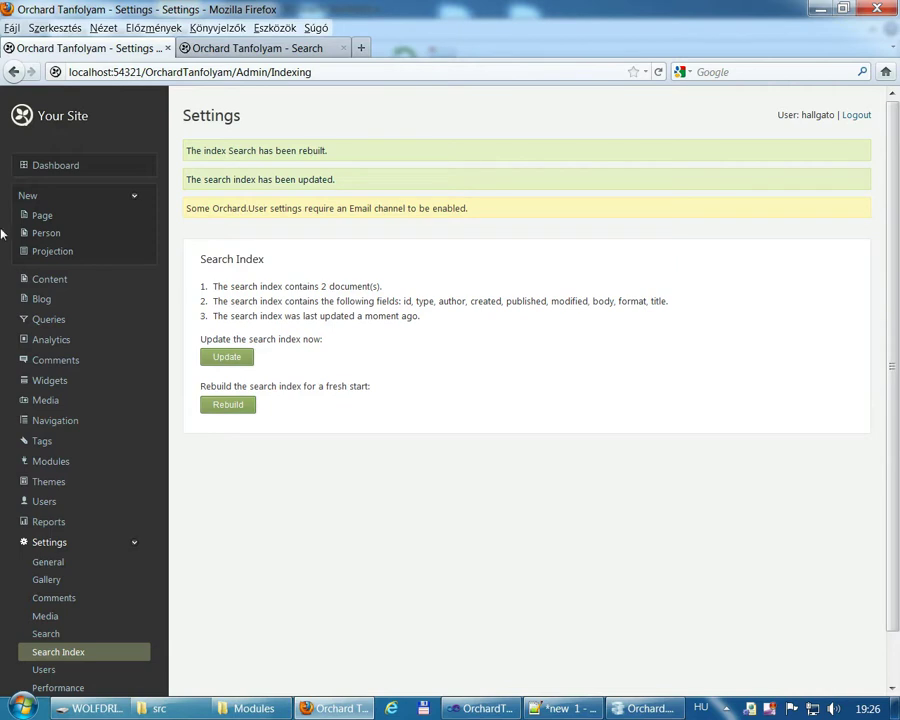
middle_click(48, 280)
left_click(264, 47)
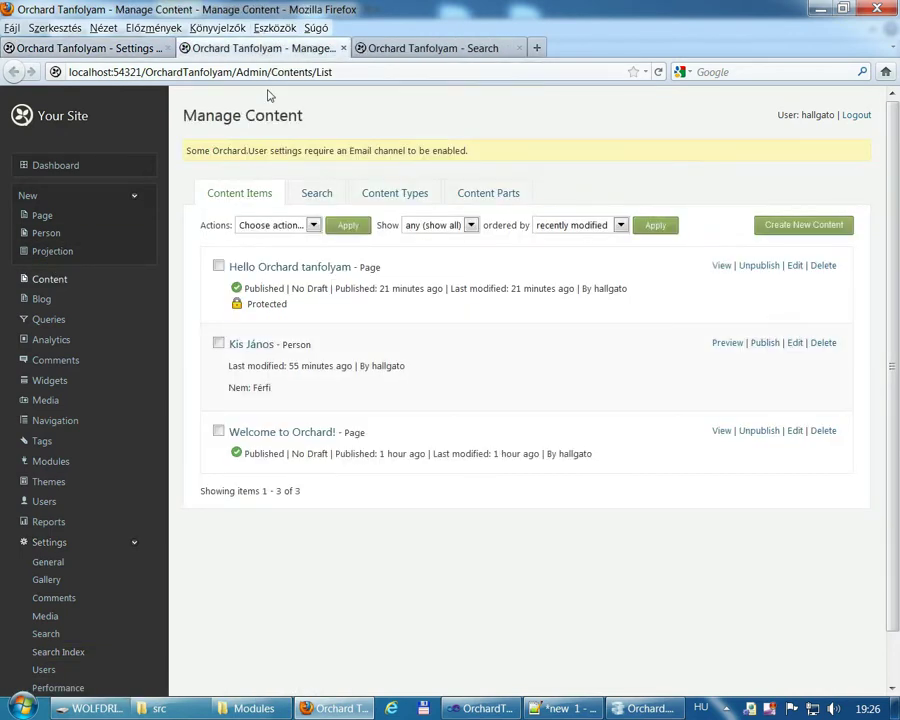
left_click(78, 48)
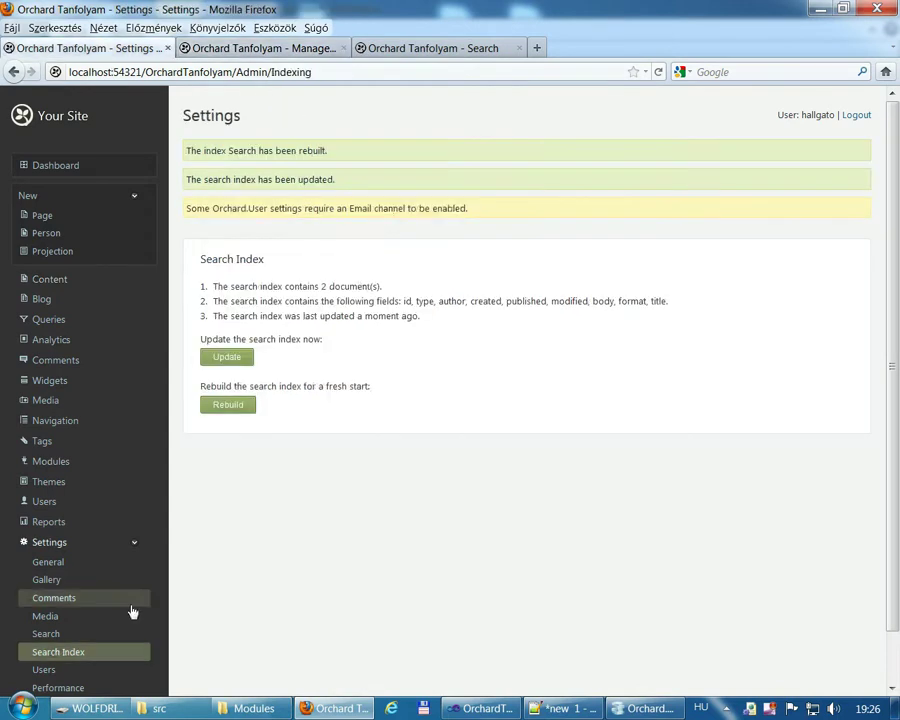
left_click(50, 633)
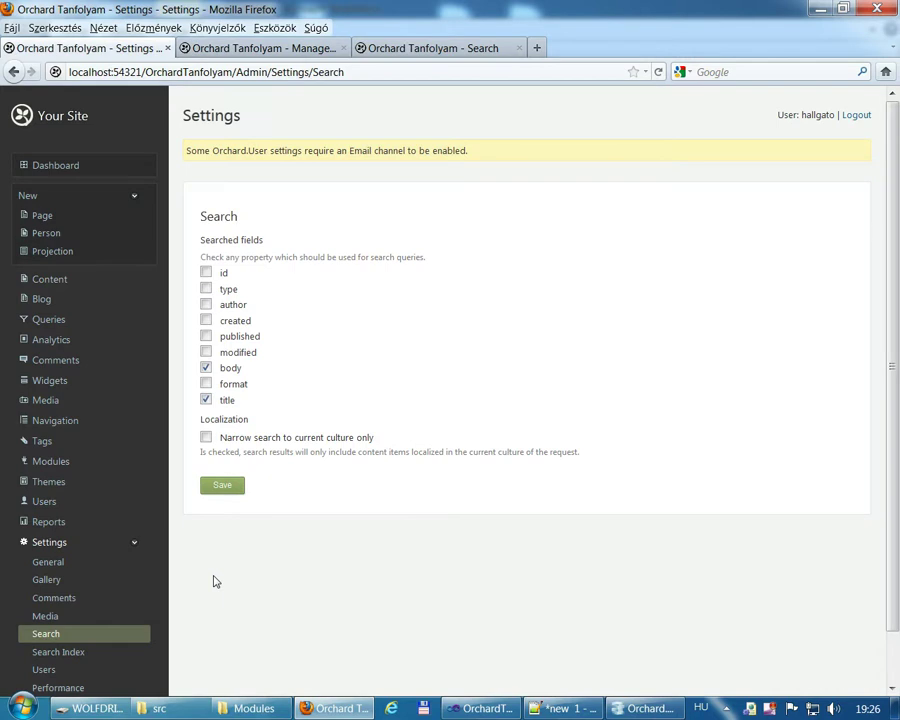
left_click(255, 48)
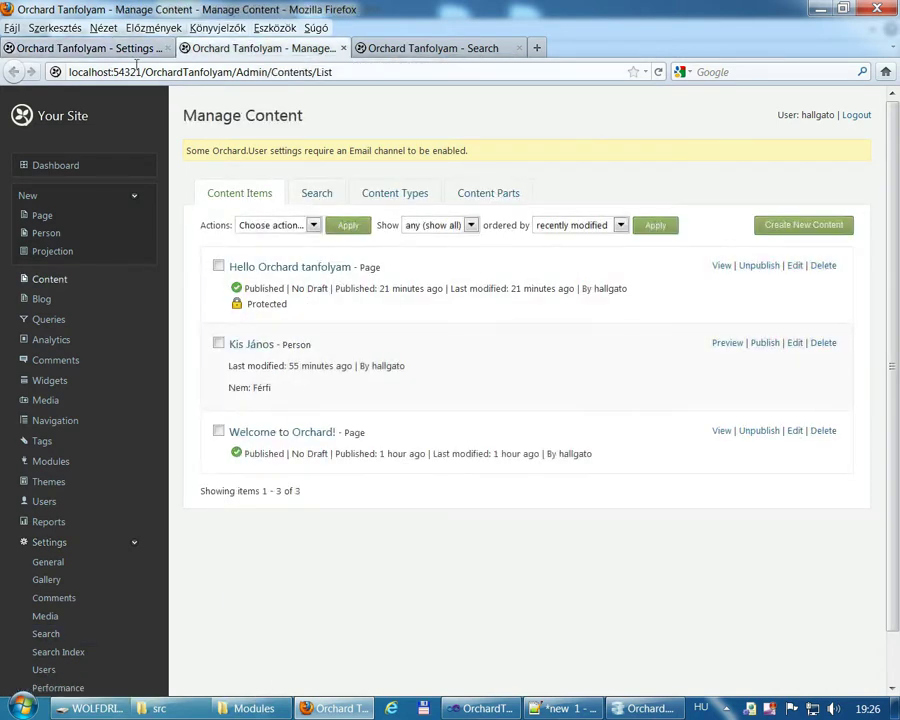
key("ctrl+Page_Up")
Replace 'hello' with 'kis' in the site search, then return to Search Index
left_click(430, 47)
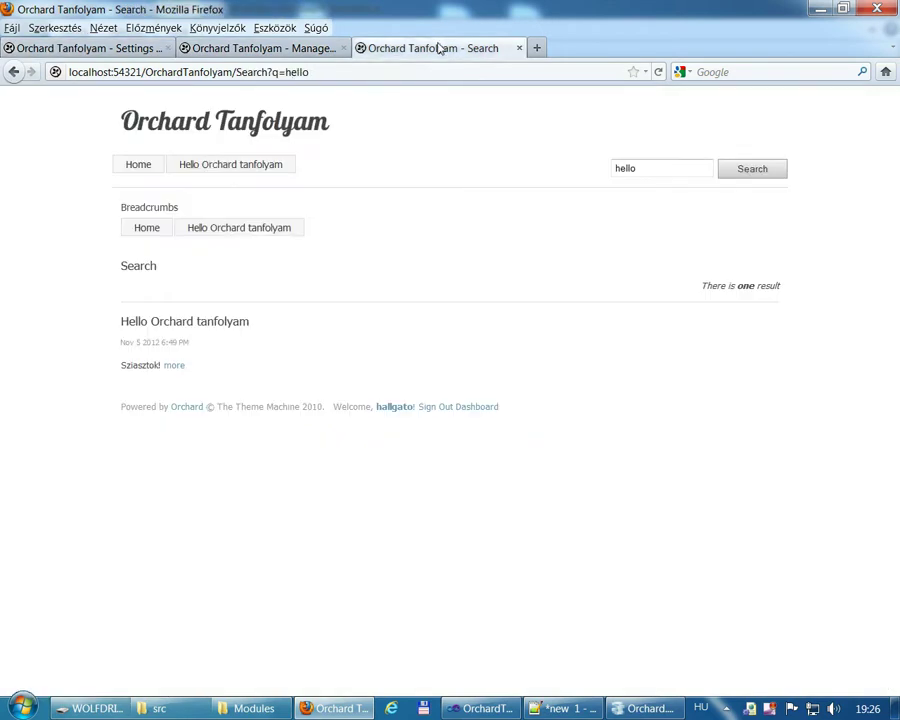
double_click(663, 166)
type("kis")
key("Return")
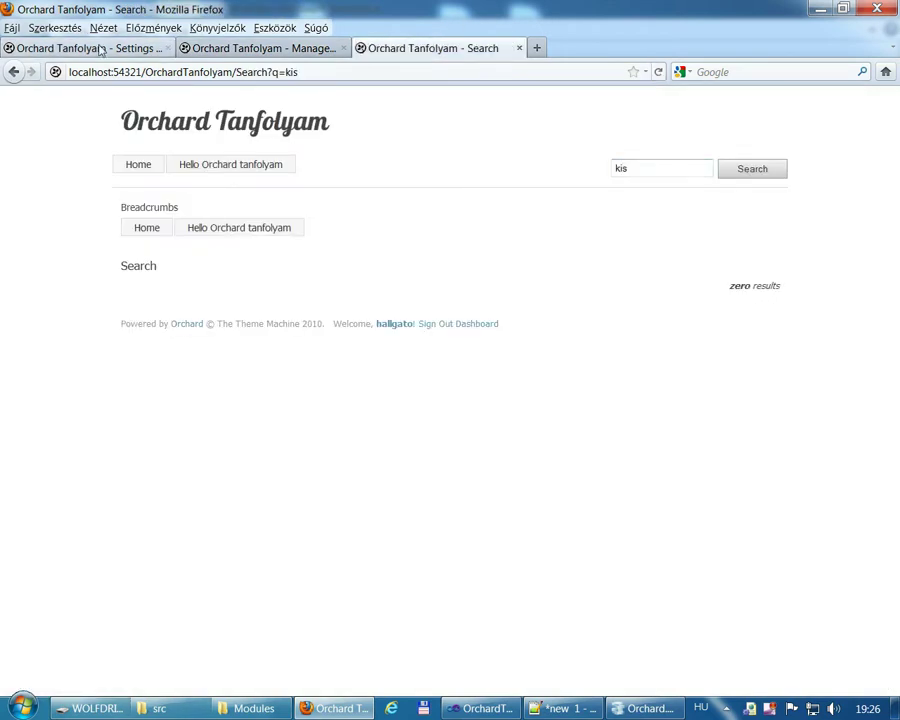
left_click(110, 48)
left_click(118, 660)
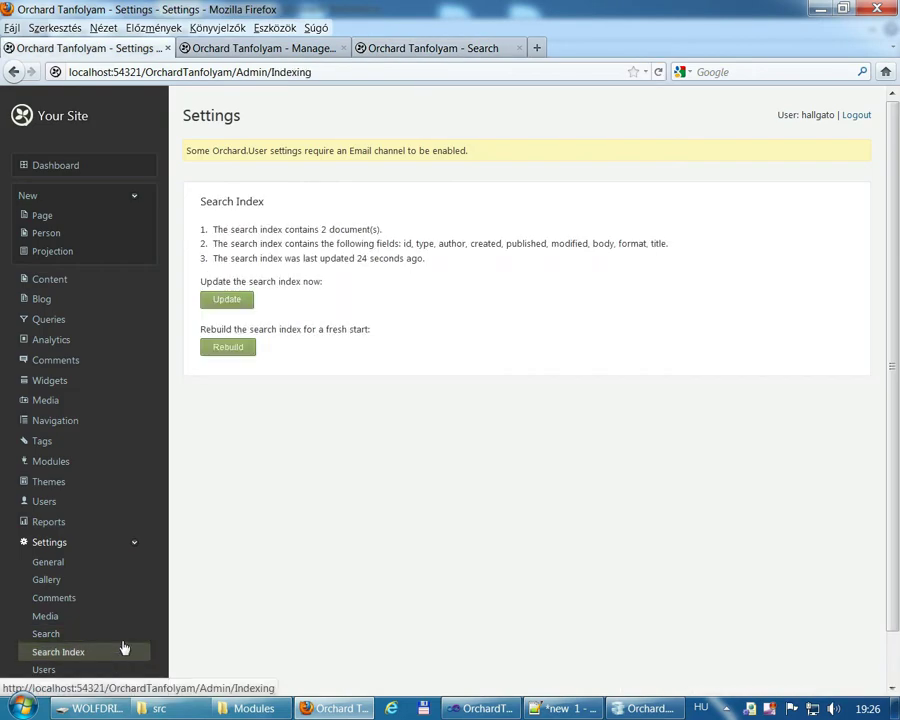
Rebuild and then update the search index
left_click(240, 352)
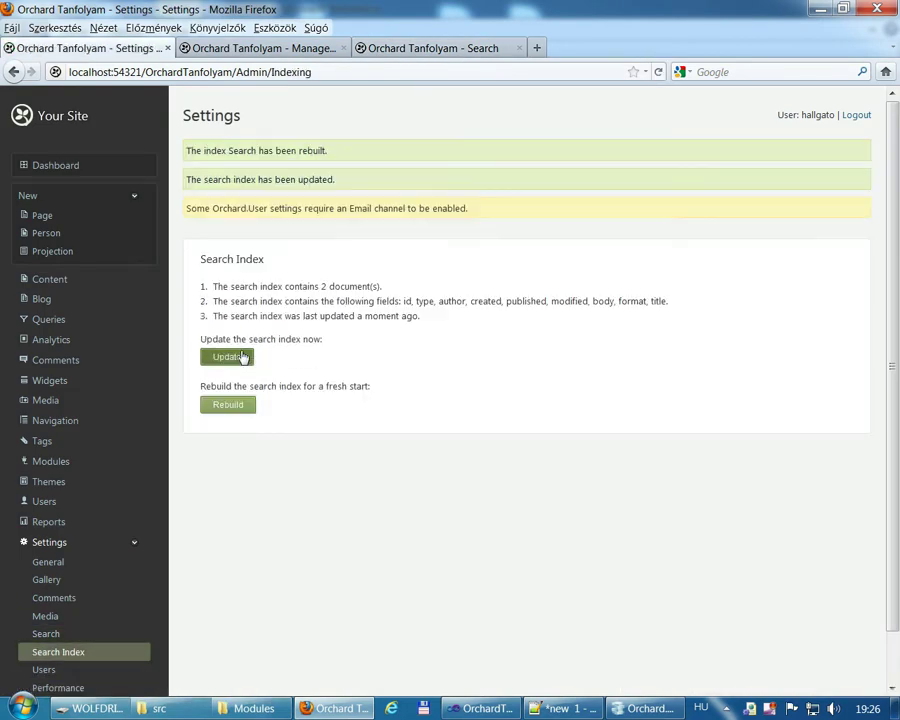
left_click(242, 357)
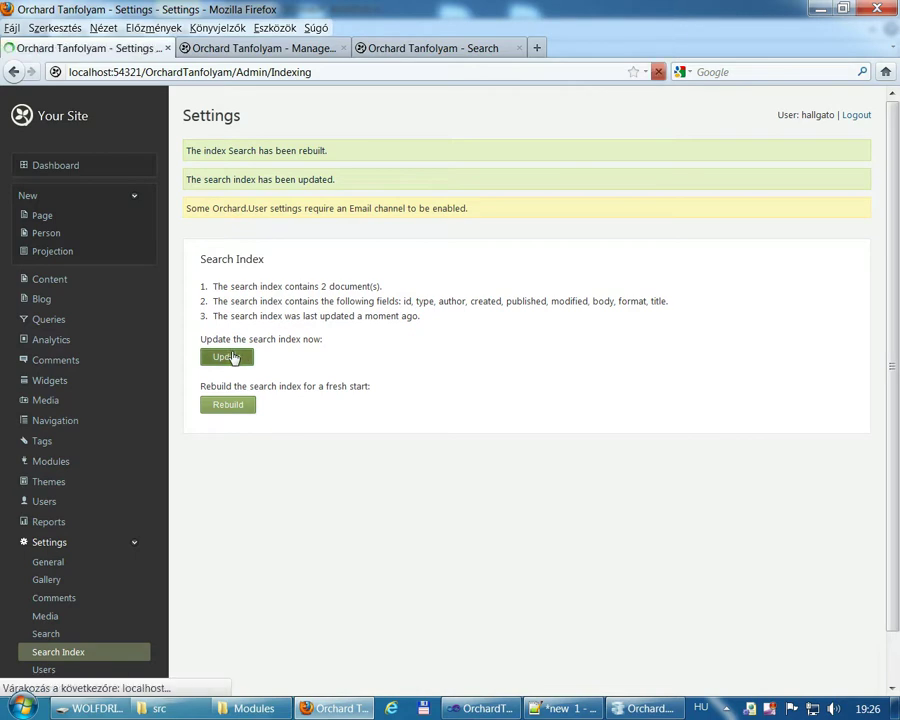
left_click(87, 642)
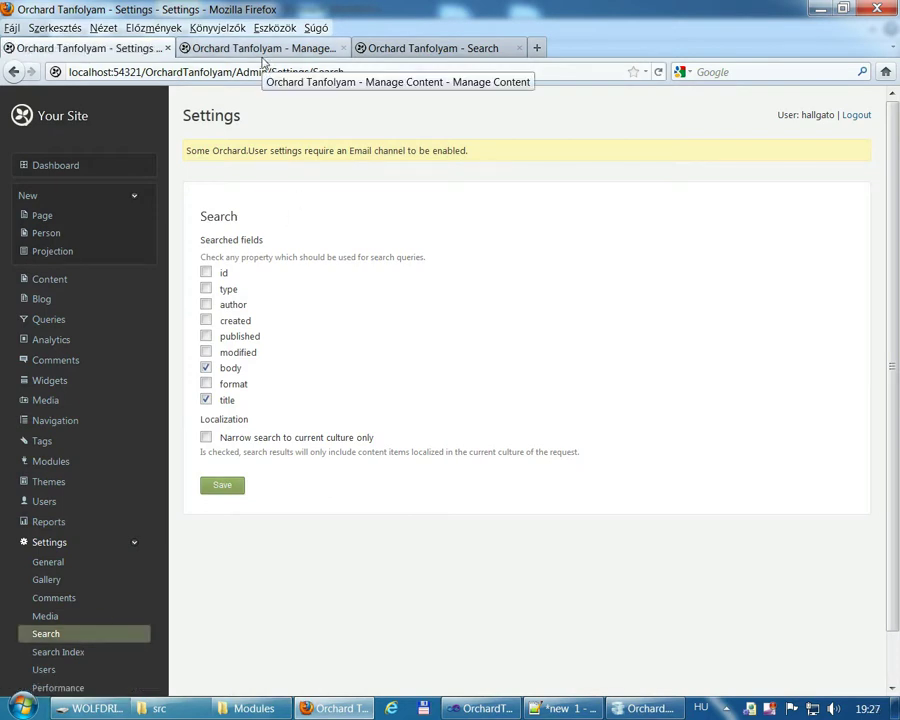
Reopen the Person content type from Content Types for editing
left_click(262, 48)
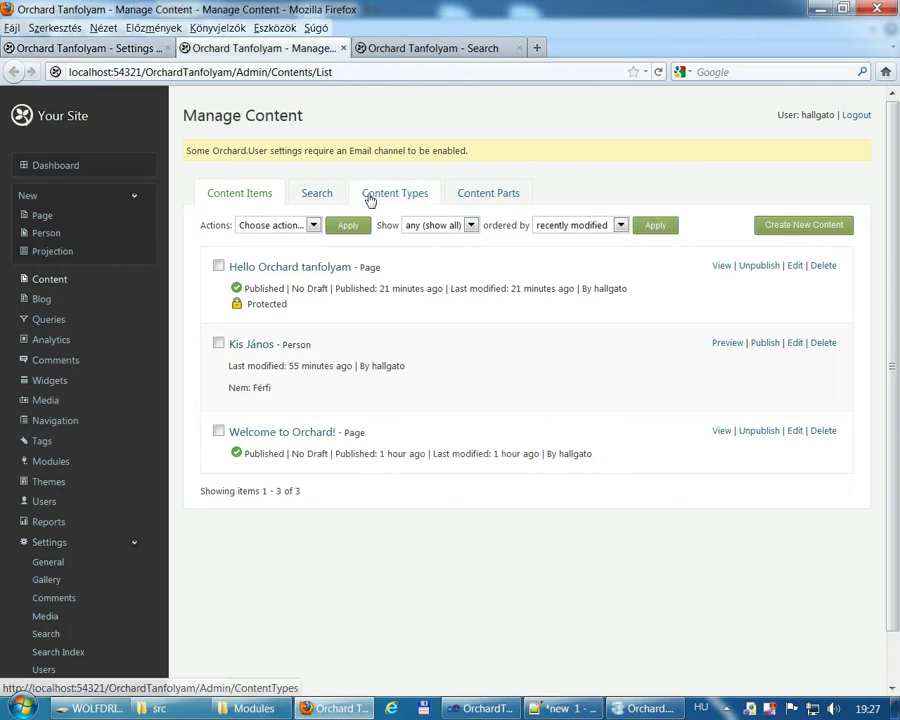
left_click(376, 196)
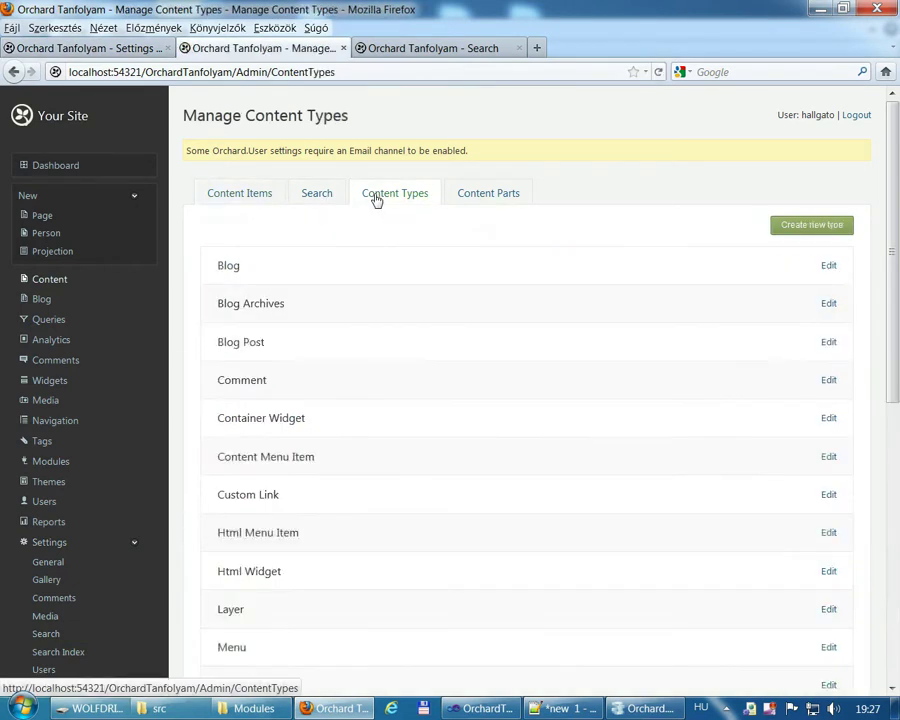
scroll(283, 516, "down", 4)
scroll(283, 520, "down", 3)
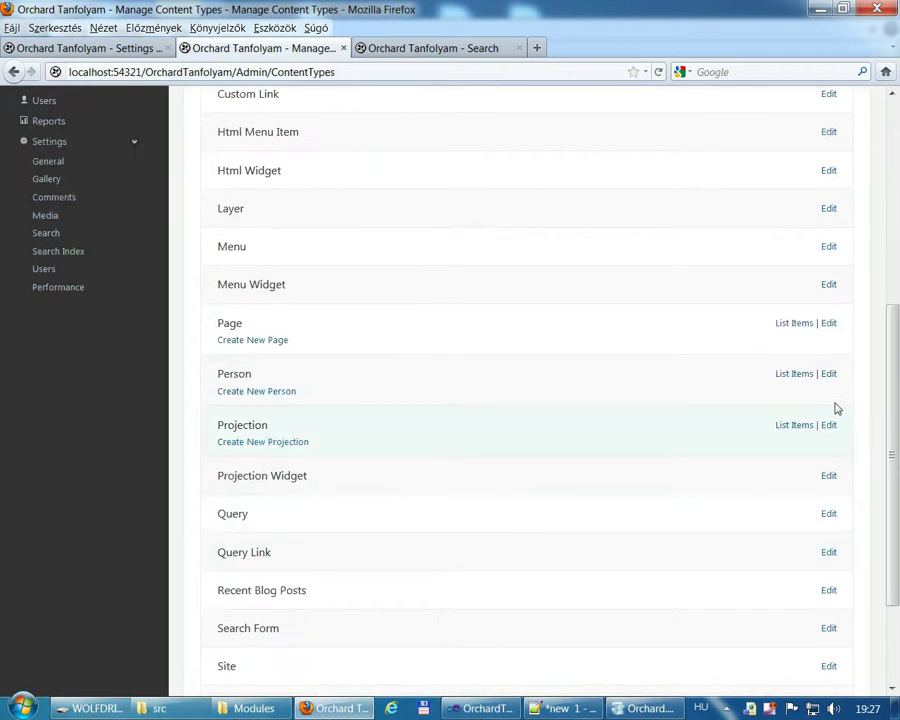
left_click(827, 373)
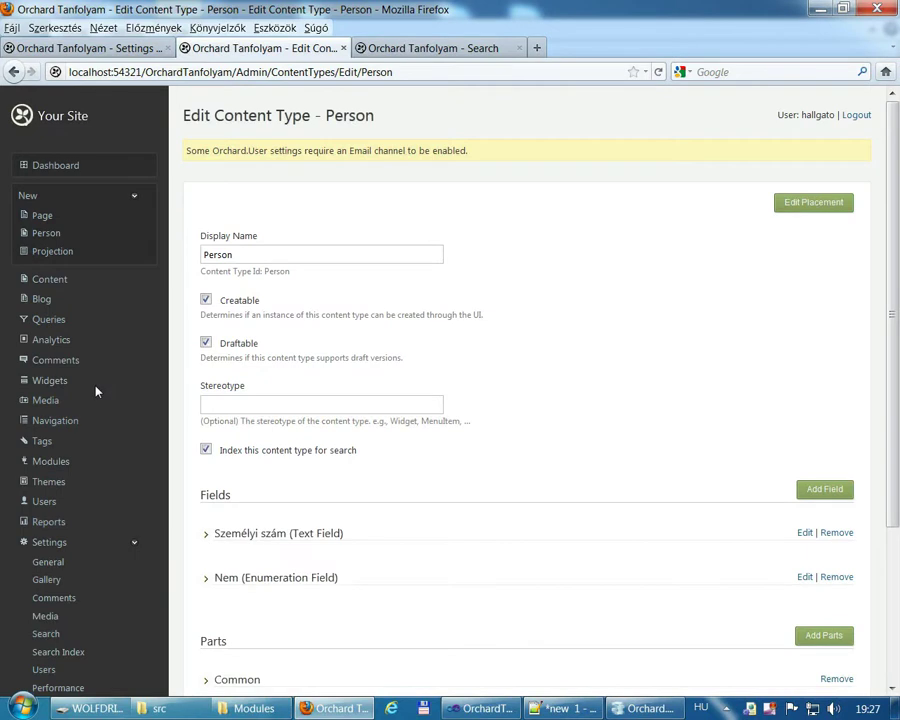
Expand the Személyi szám settings, then check the Search Index status showing 2 documents
left_click(206, 533)
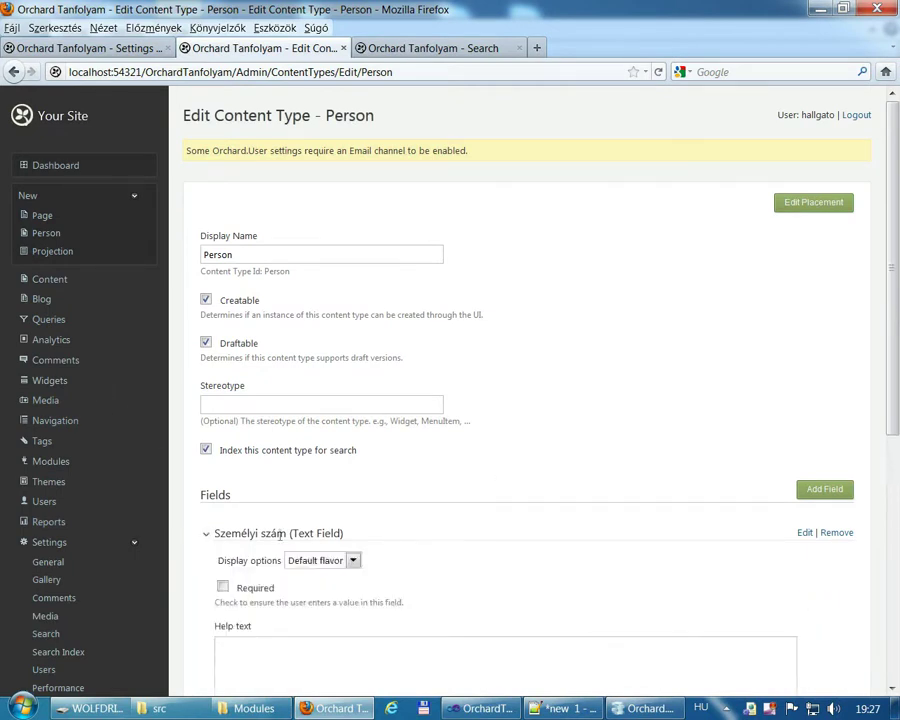
scroll(433, 490, "down", 5)
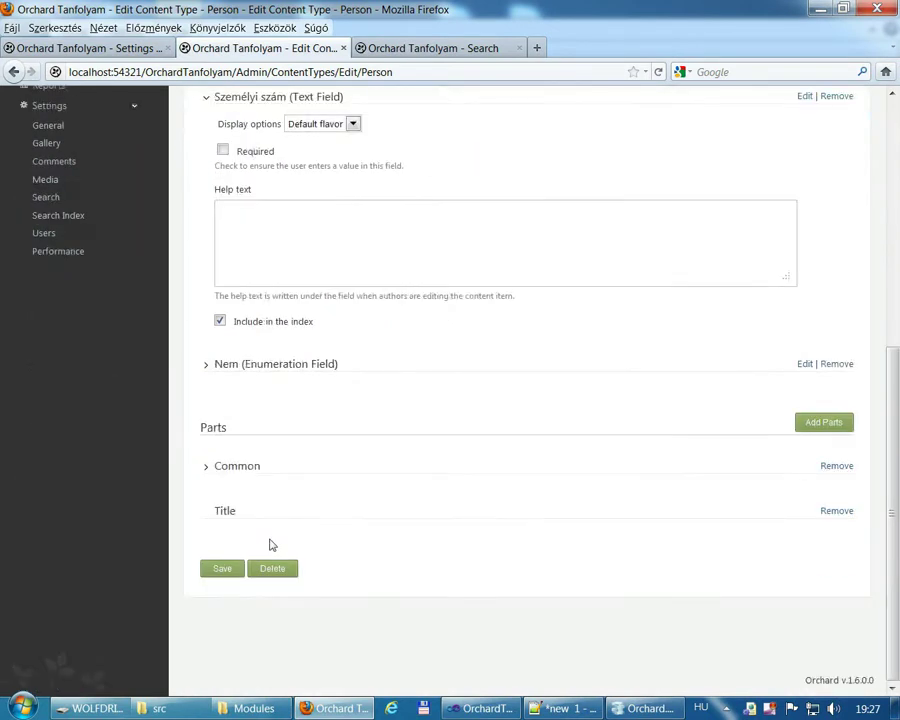
left_click(103, 52)
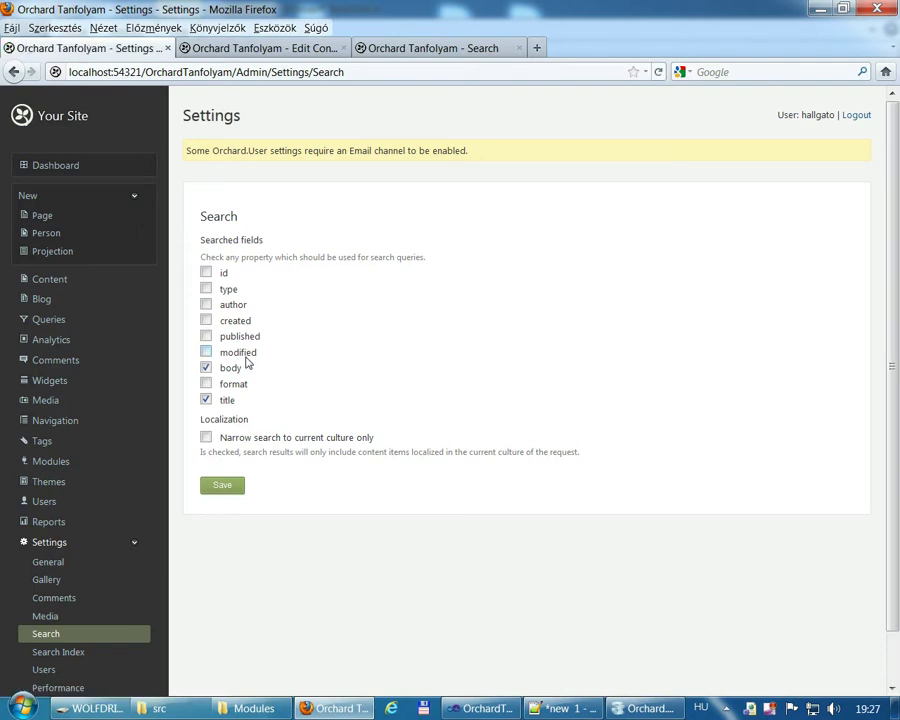
scroll(246, 362, "down", 1)
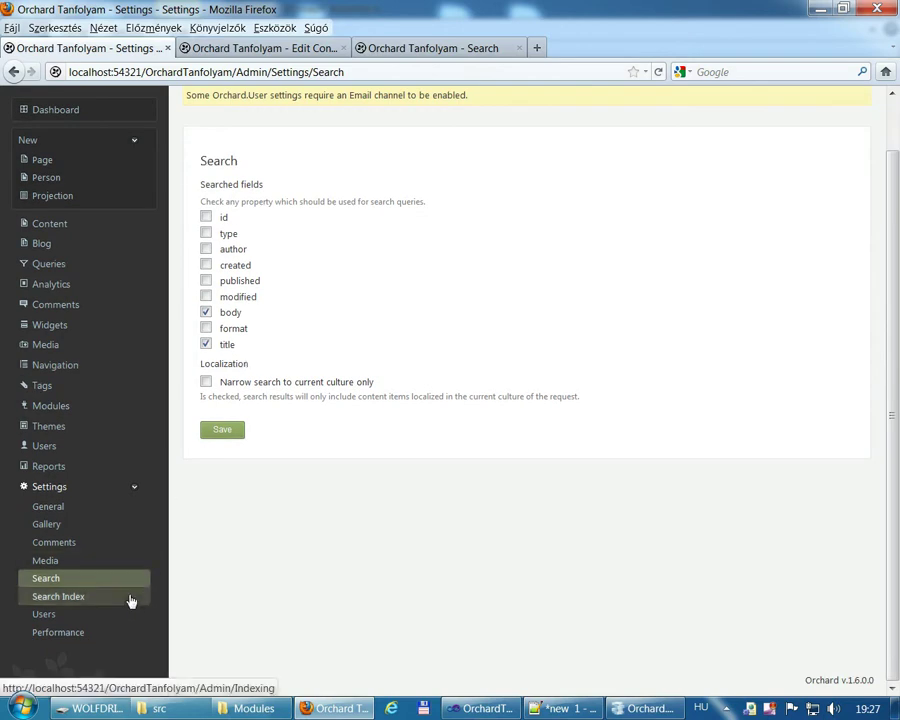
left_click(130, 599)
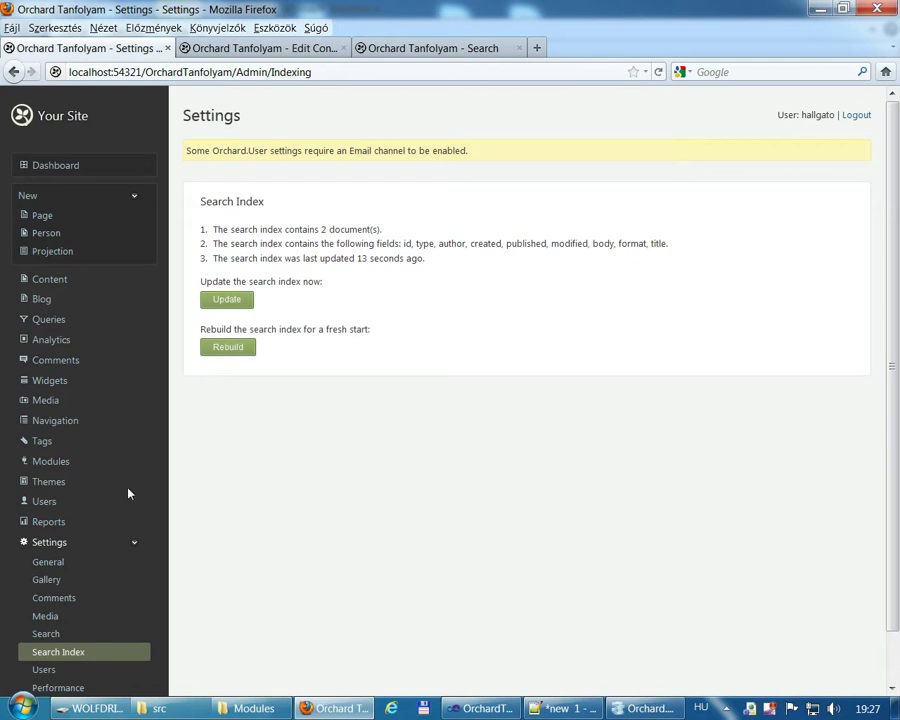
left_click(190, 48)
Publish the draft Person item from the content items list
scroll(139, 137, "up", 5)
left_click(50, 281)
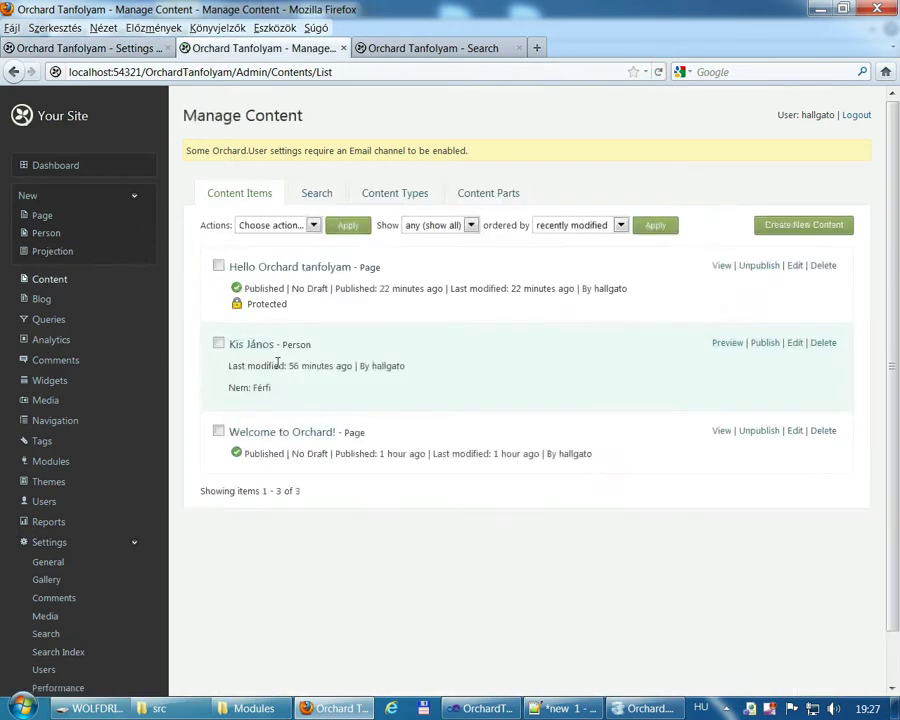
left_click(764, 343)
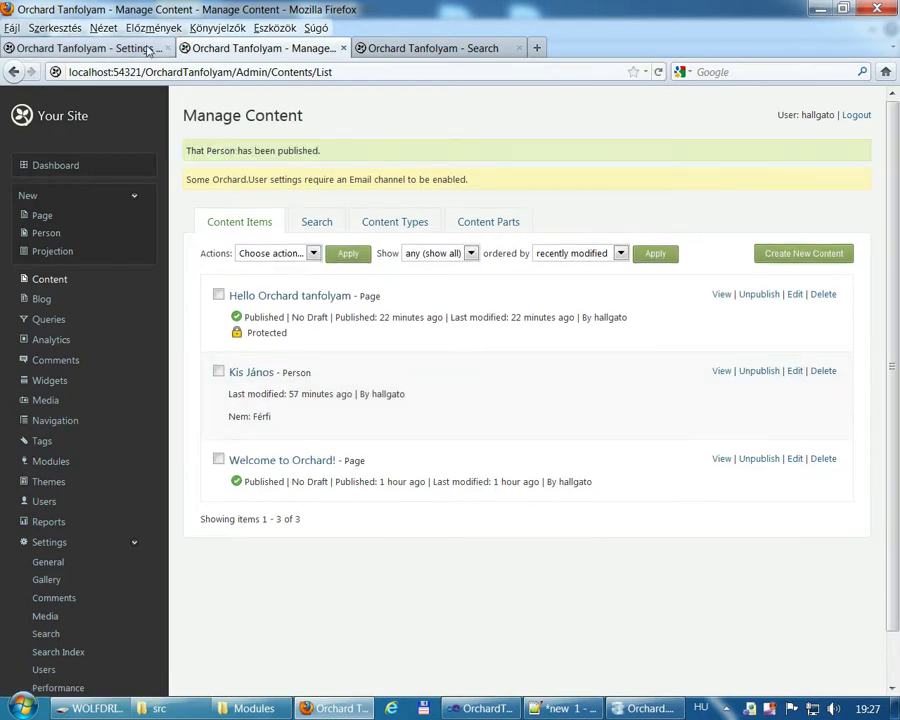
Rebuild the search index so it holds 3 documents
left_click(90, 48)
left_click(224, 348)
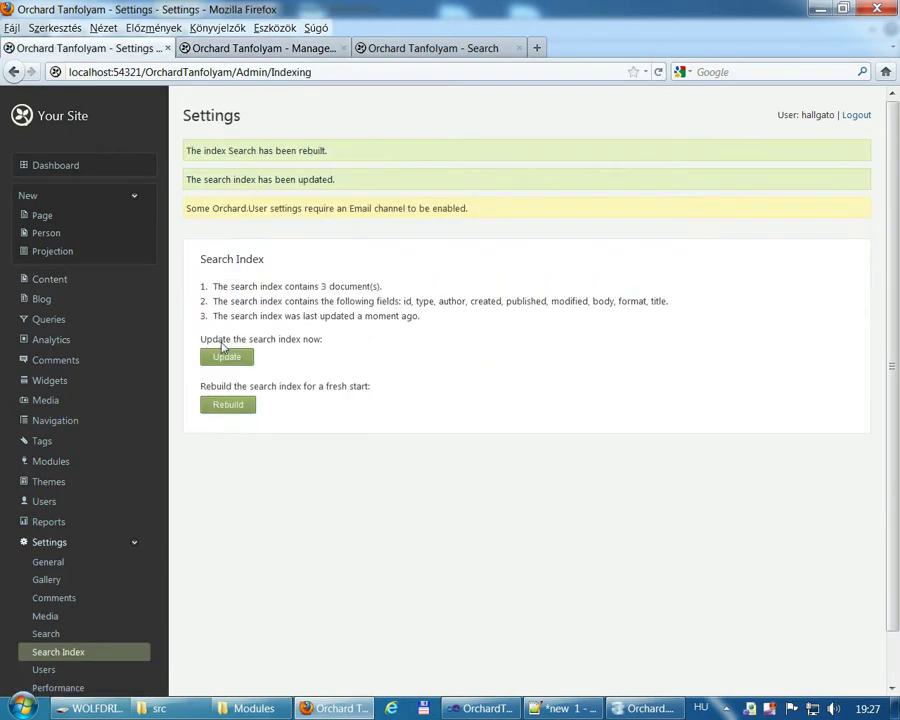
left_click(70, 634)
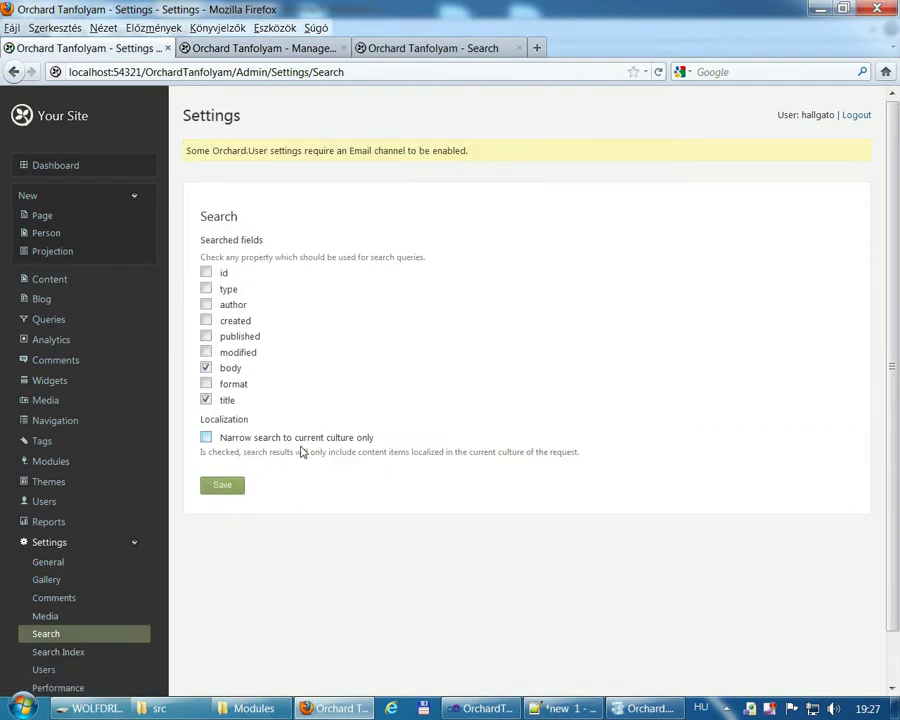
left_click(72, 652)
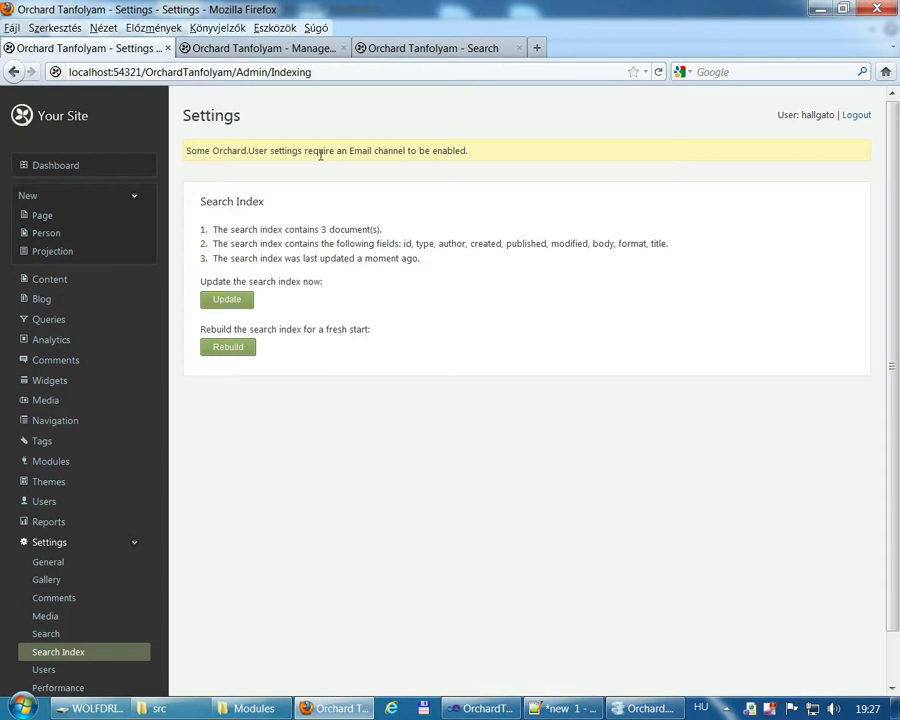
Rerun the site search for 'kis', then open the Person item for editing
left_click(420, 50)
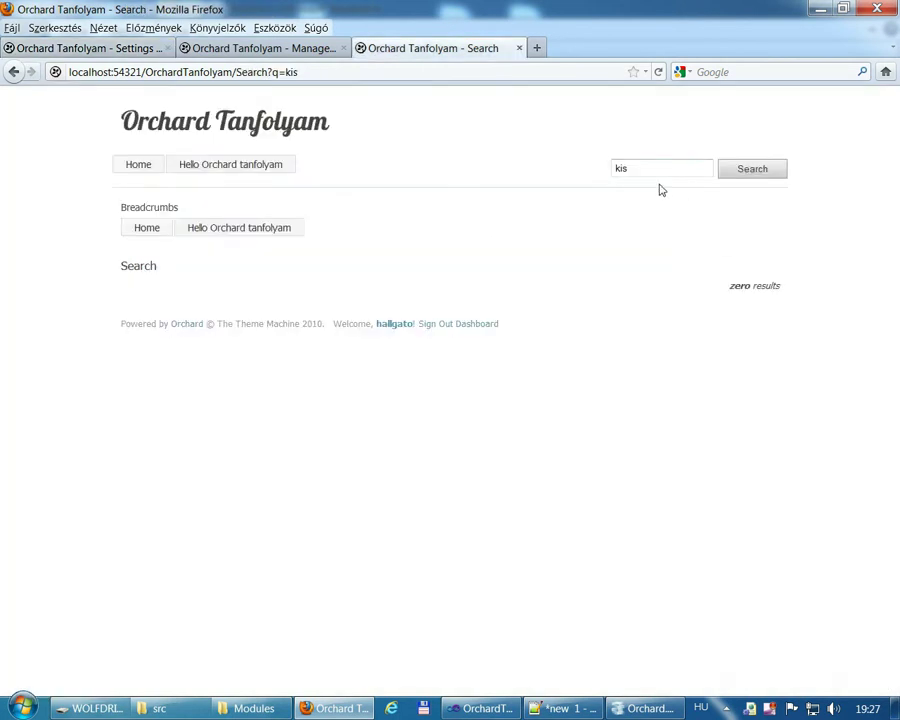
key("Return")
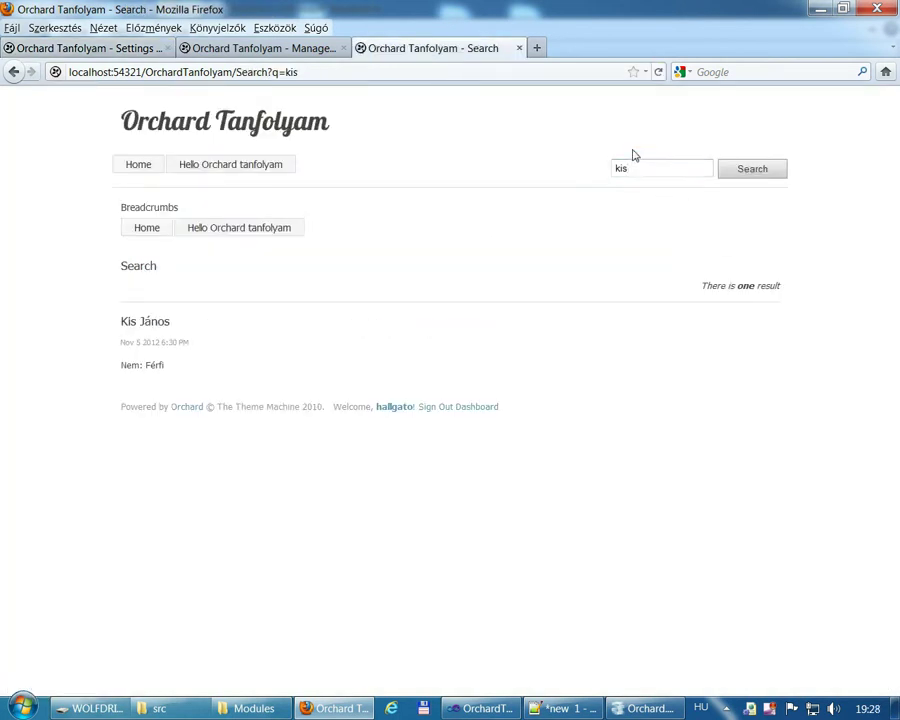
left_click(232, 48)
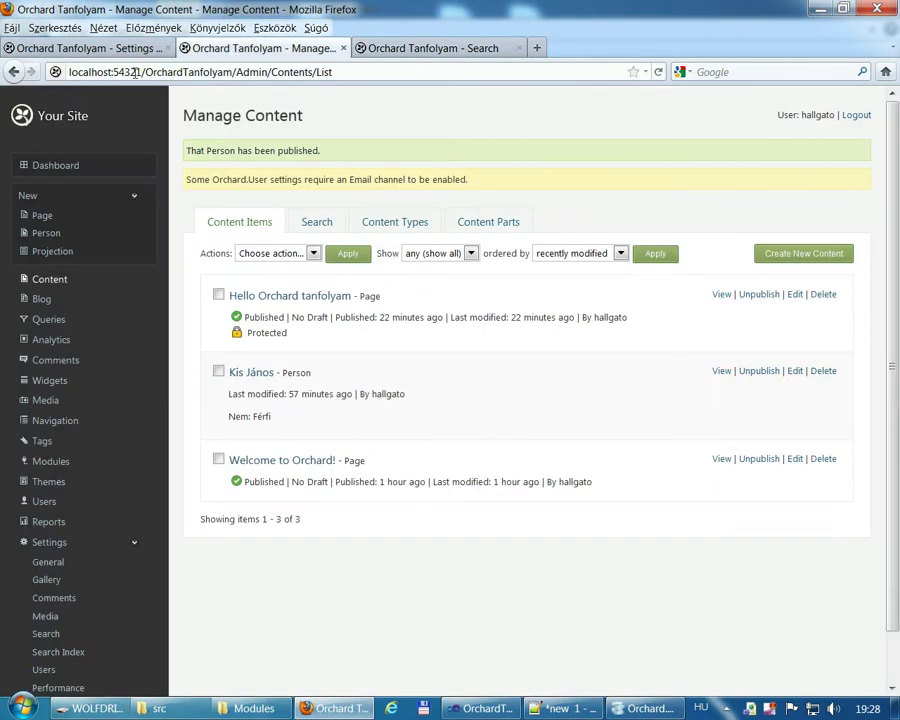
left_click(246, 376)
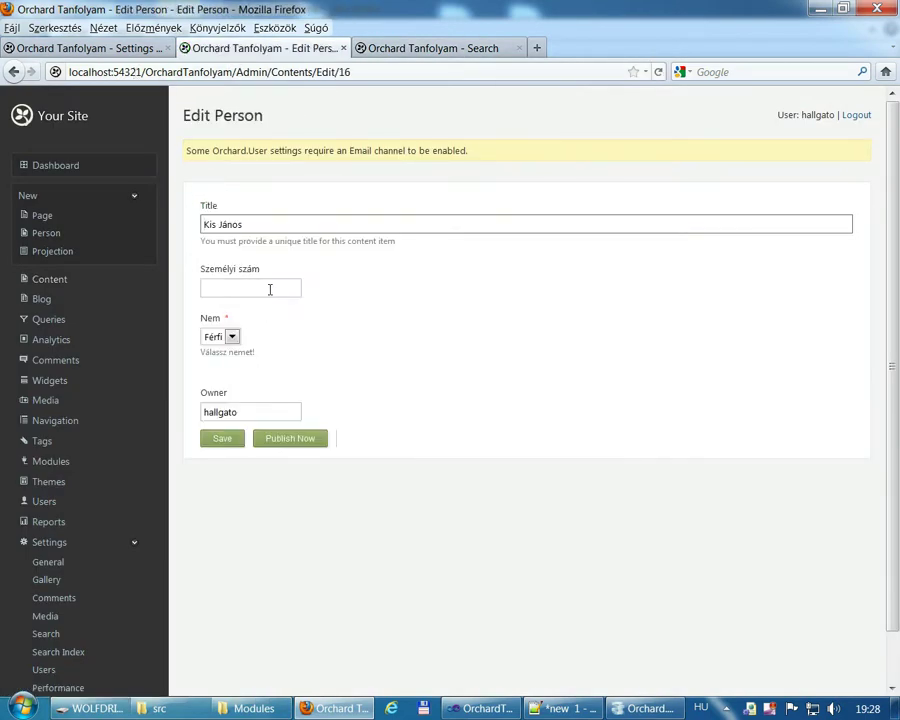
Fill Személyi szám with 'lsdkldfsklkldf dfkl lksd' and publish the Person item
left_click(269, 288)
type("lsdkldfsklkldf dfkl lksd")
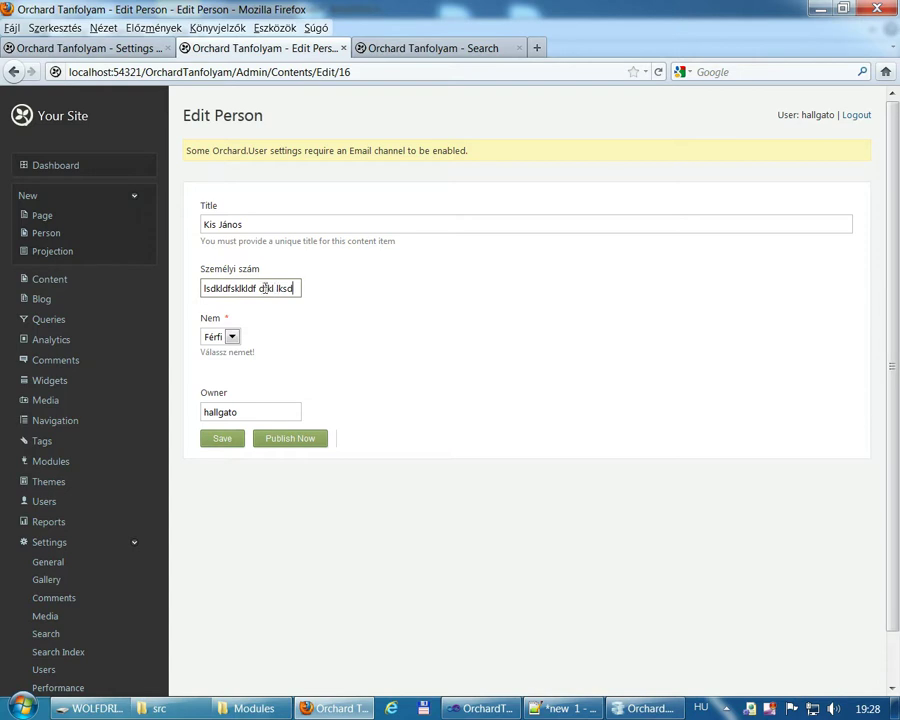
left_click_drag(258, 288, 101, 284)
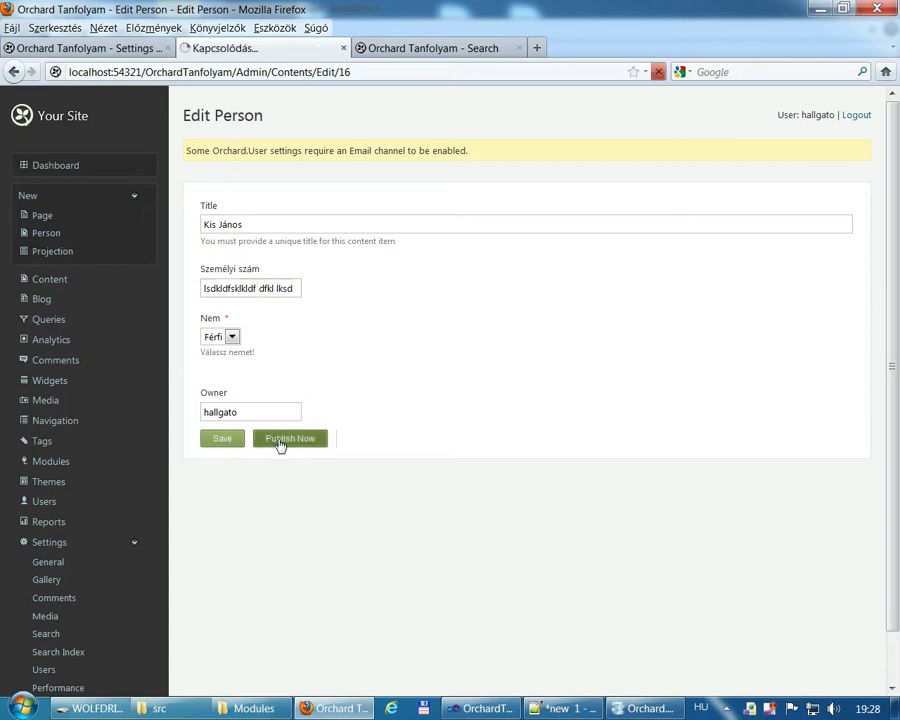
left_click(280, 441)
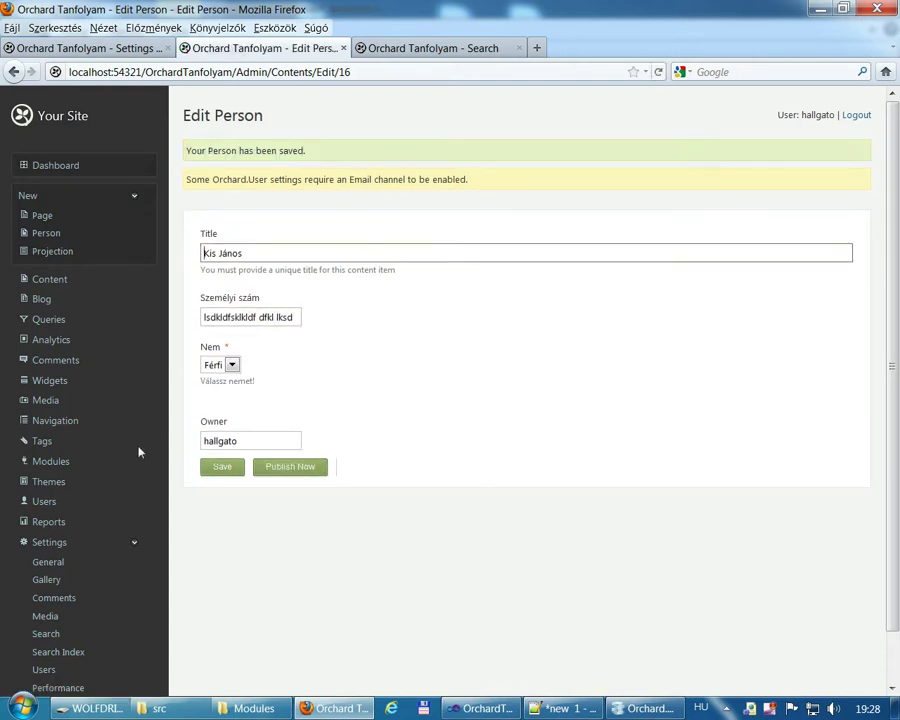
scroll(125, 470, "down", 1)
Add person-szemelyiszam to the searched fields, save, and rebuild the index
left_click(83, 598)
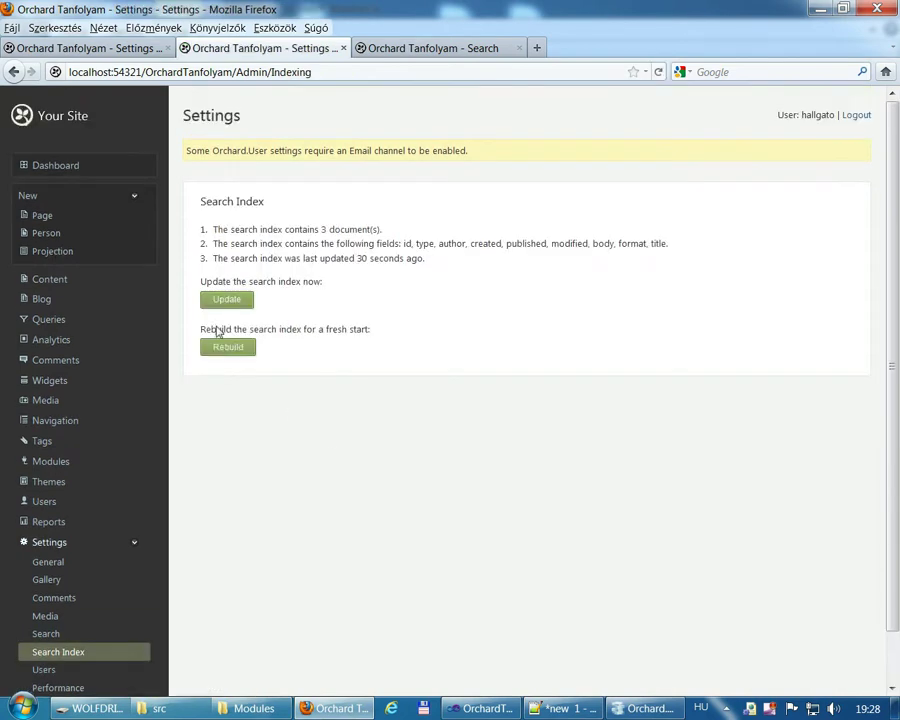
left_click(227, 346)
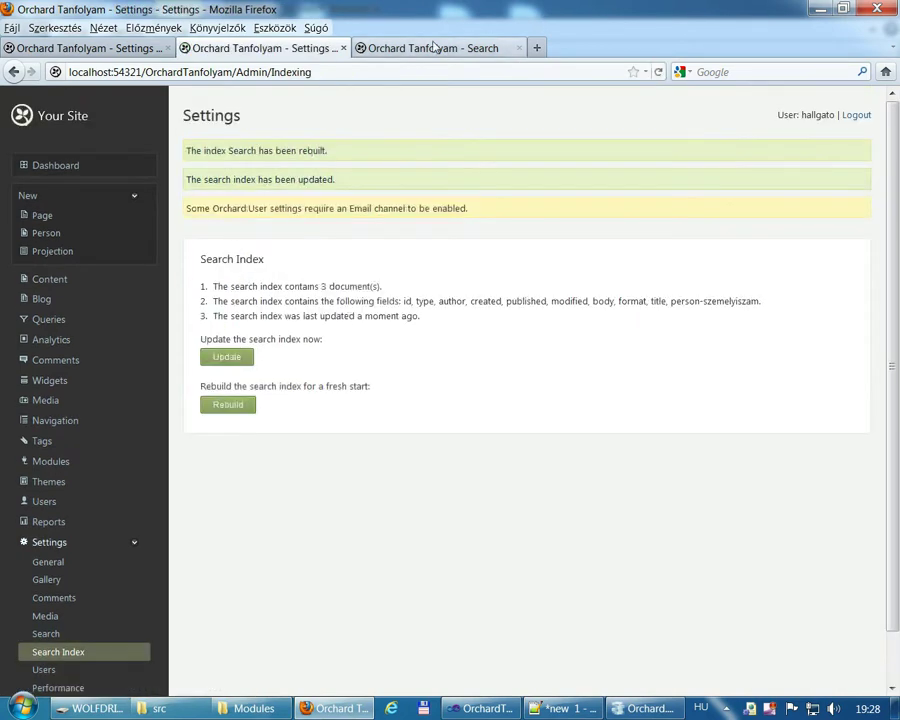
left_click(90, 636)
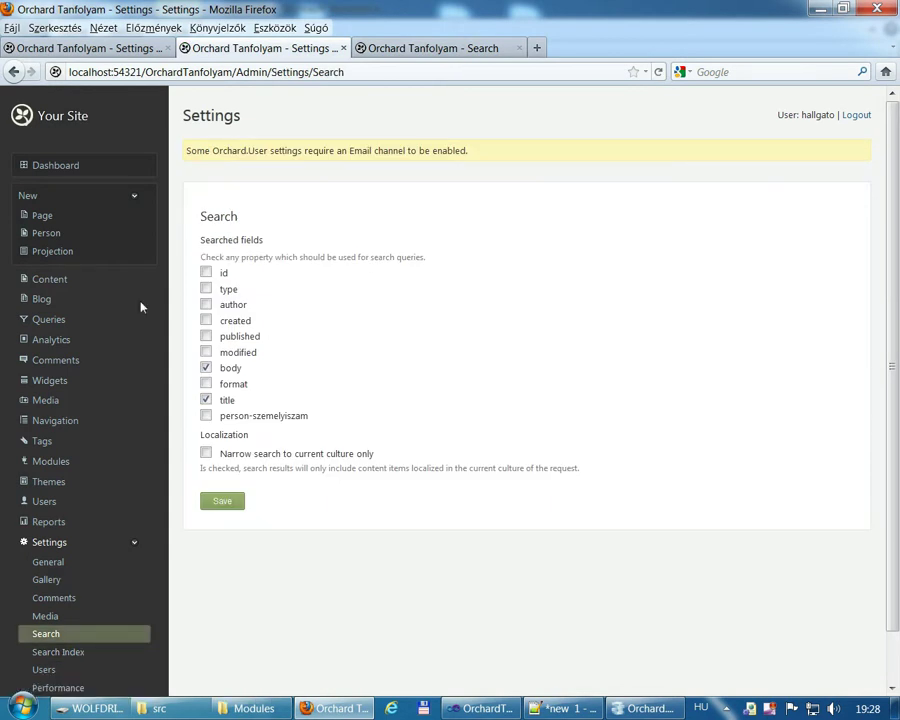
left_click(270, 418)
left_click(225, 501)
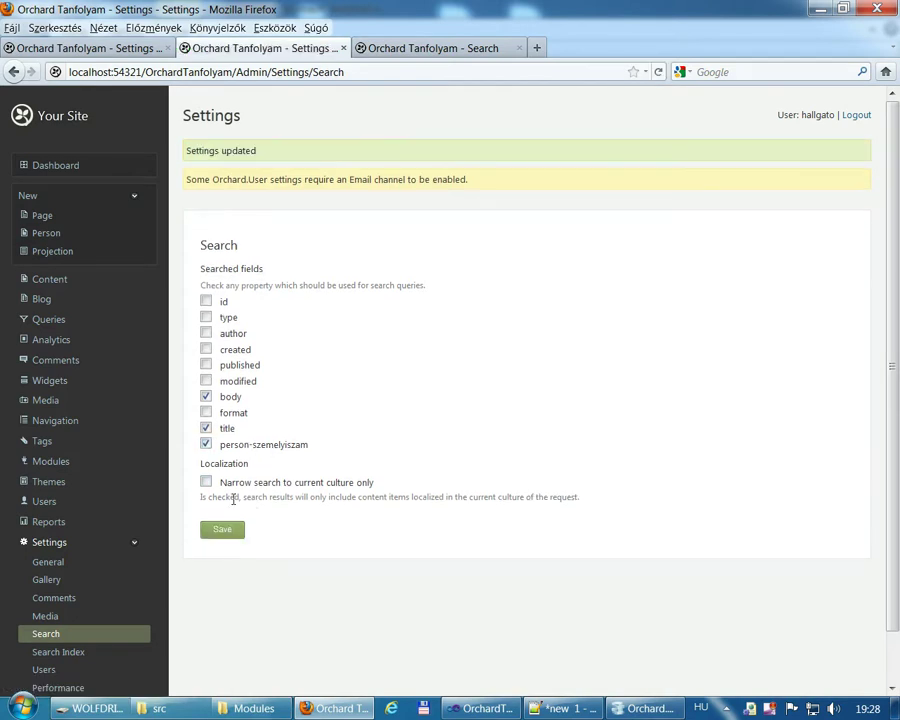
left_click(102, 651)
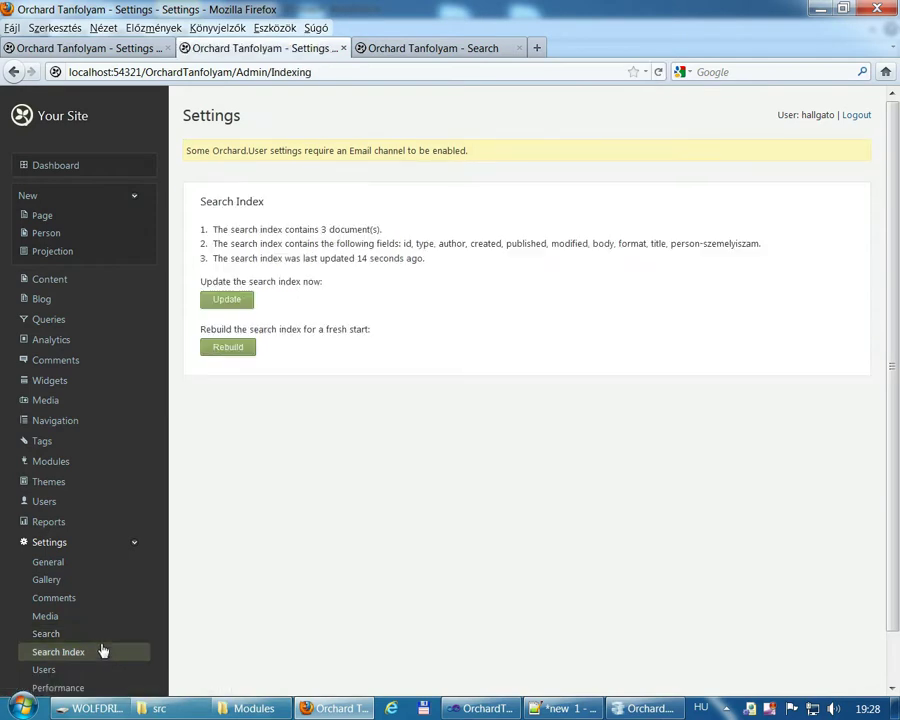
left_click(229, 347)
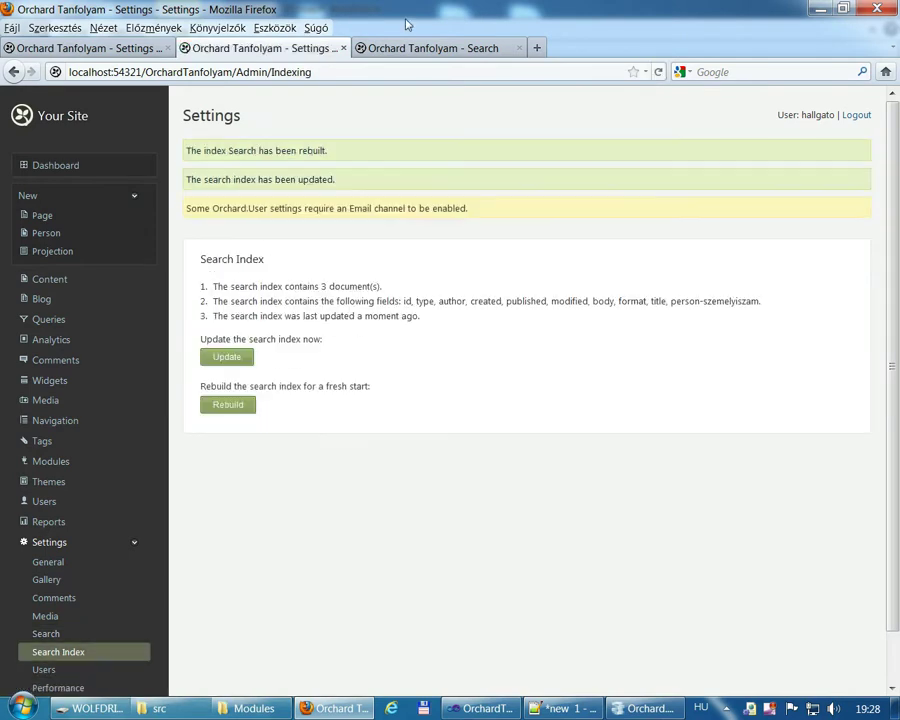
Search the public site for 'lsdkldfsklkldf'
left_click(423, 48)
type("lsdkldfsklkldf")
key("Return")
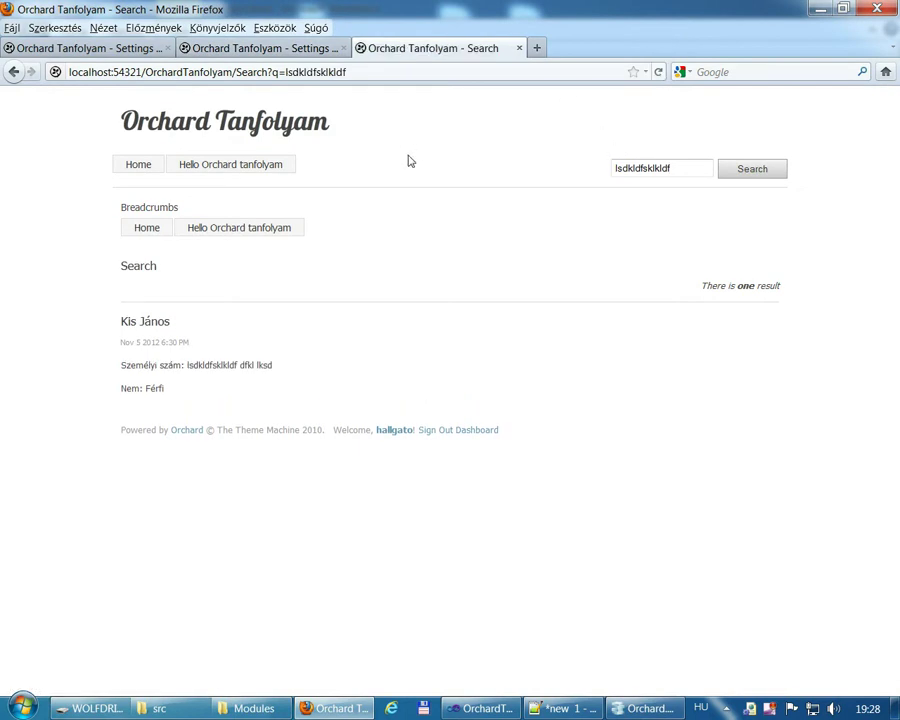
Return to the Search Index admin page listing person-szemelyiszam
left_click(300, 53)
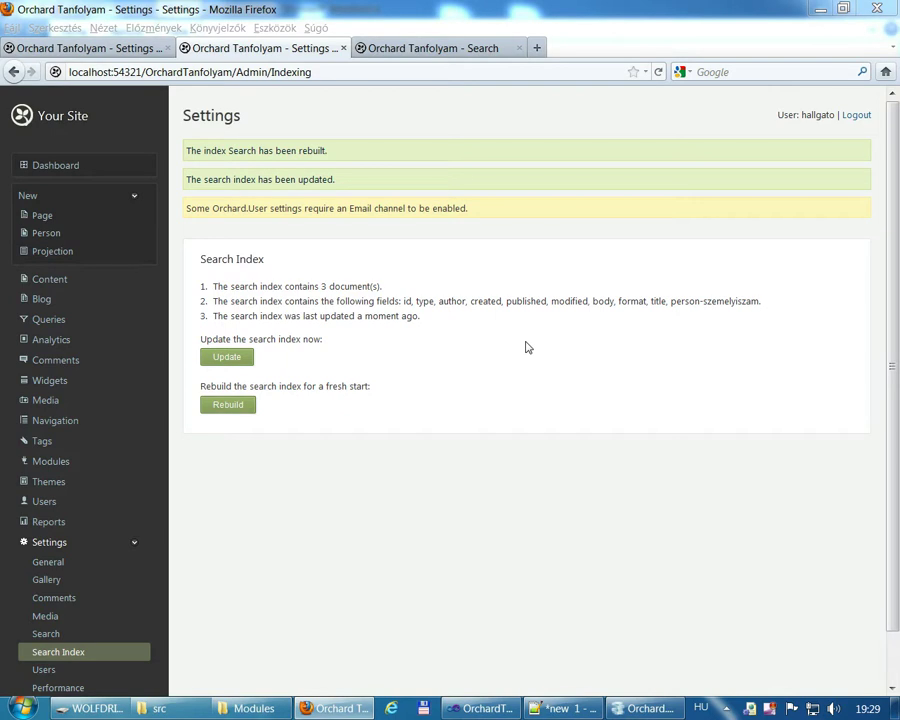
Filter the Modules features by 'media', then open the Media library
left_click(538, 325)
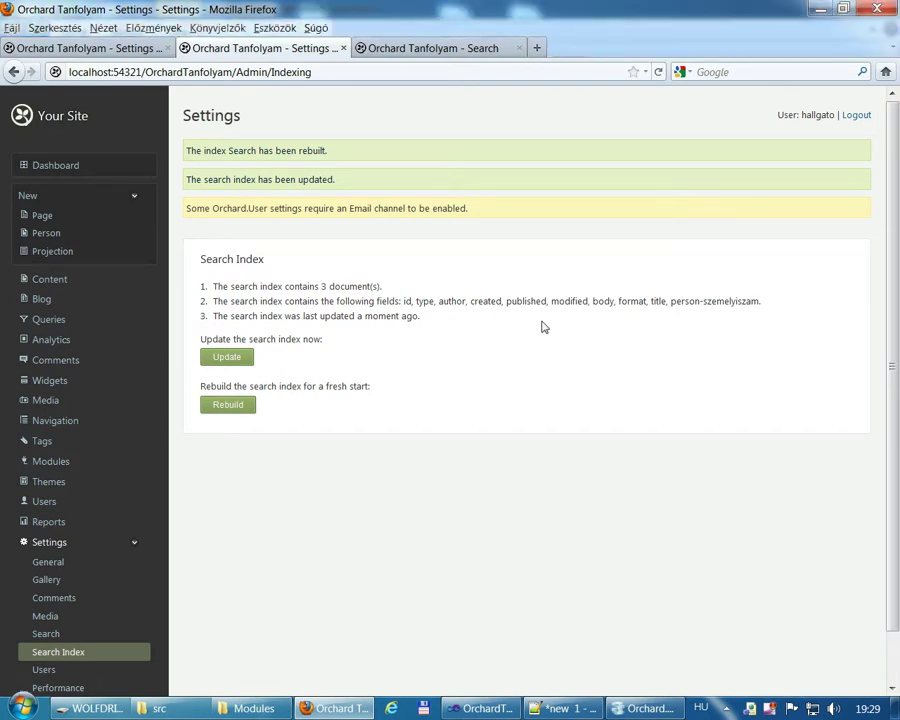
scroll(221, 412, "down", 1)
left_click(50, 405)
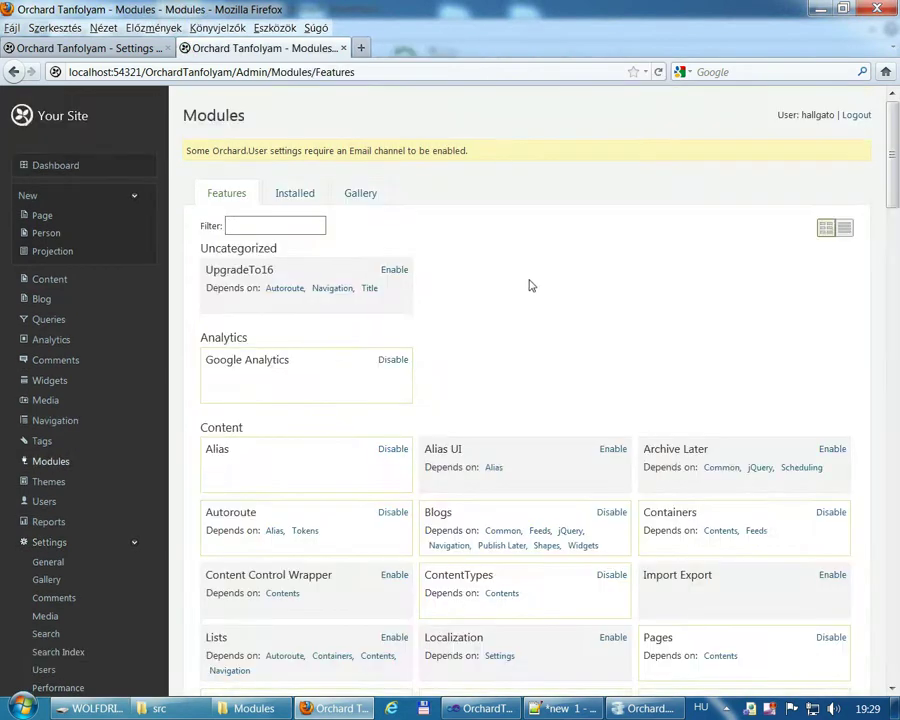
type("media")
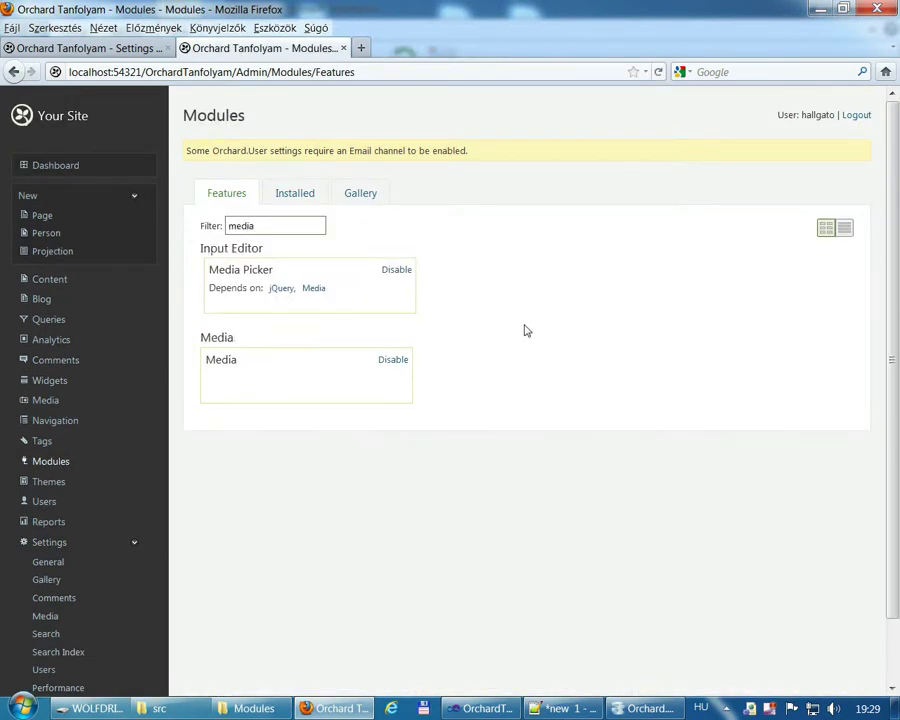
left_click_drag(209, 270, 279, 281)
left_click(546, 320)
scroll(327, 476, "down", 2)
scroll(285, 472, "up", 2)
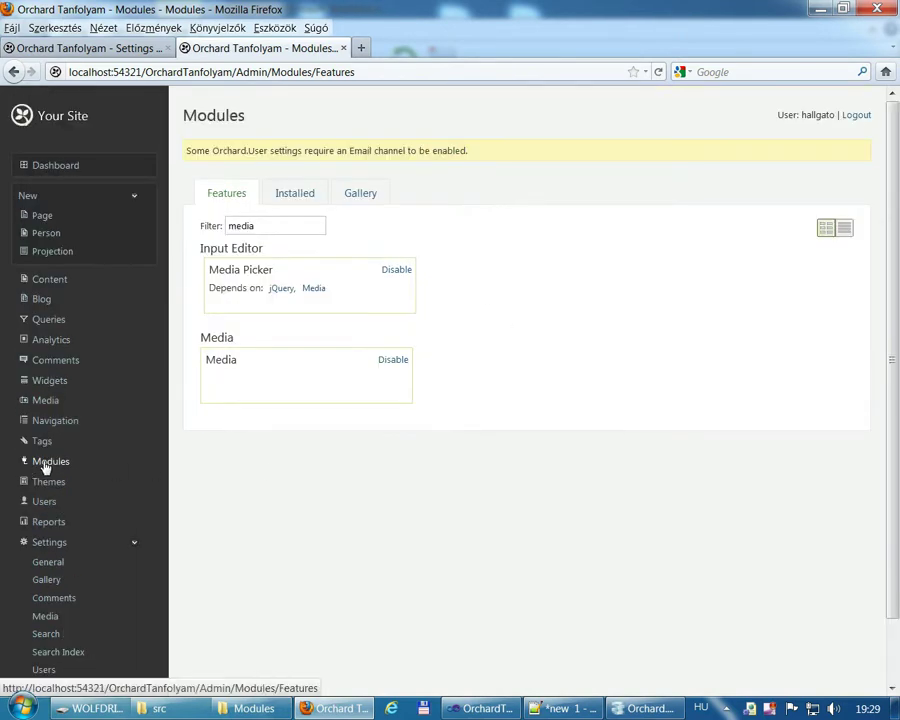
left_click(40, 401)
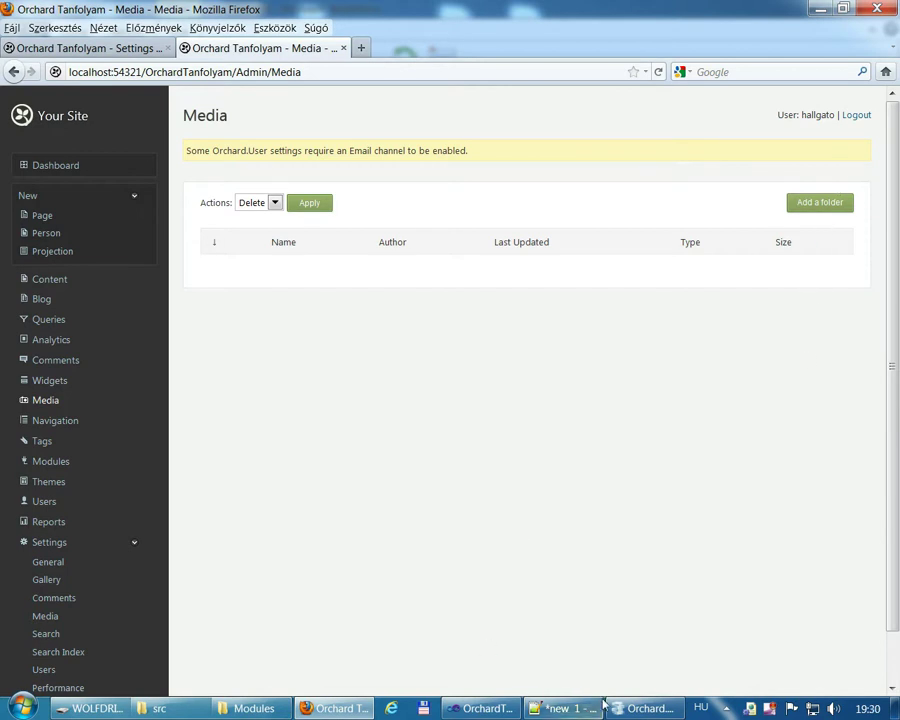
In Explorer, open Orchard.Web's Media\Default folder, which holds only RecipeJournal, then return to the browser
left_click(563, 708)
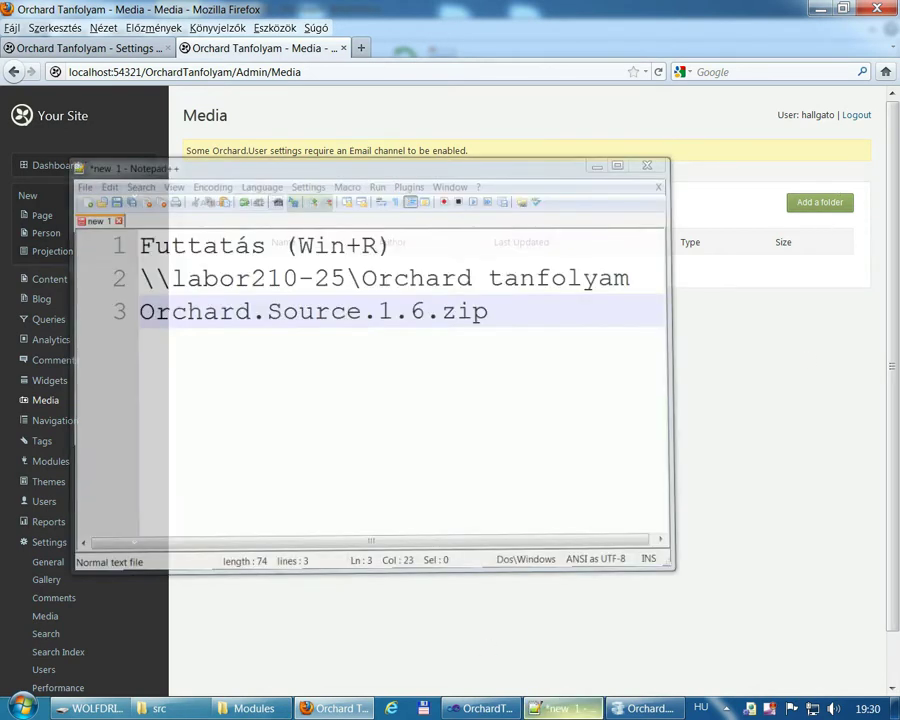
left_click(255, 708)
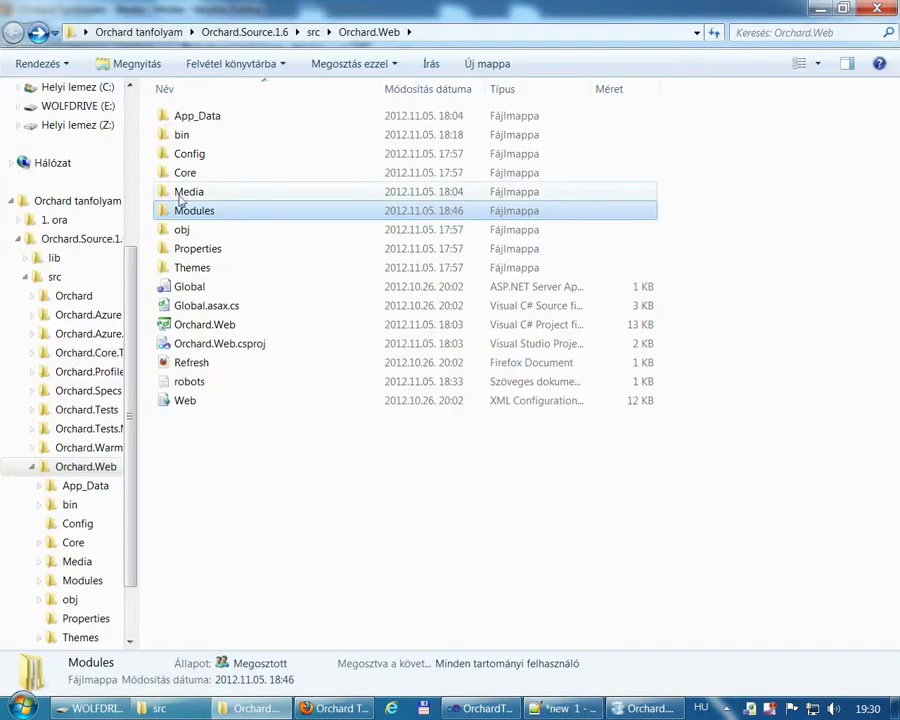
left_click(196, 191)
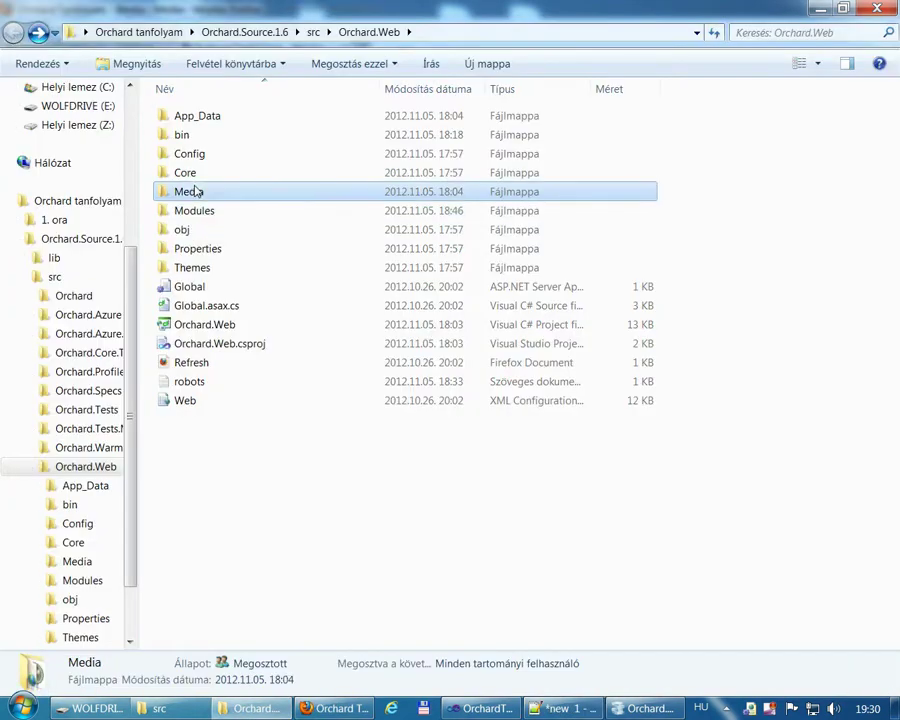
double_click(325, 14)
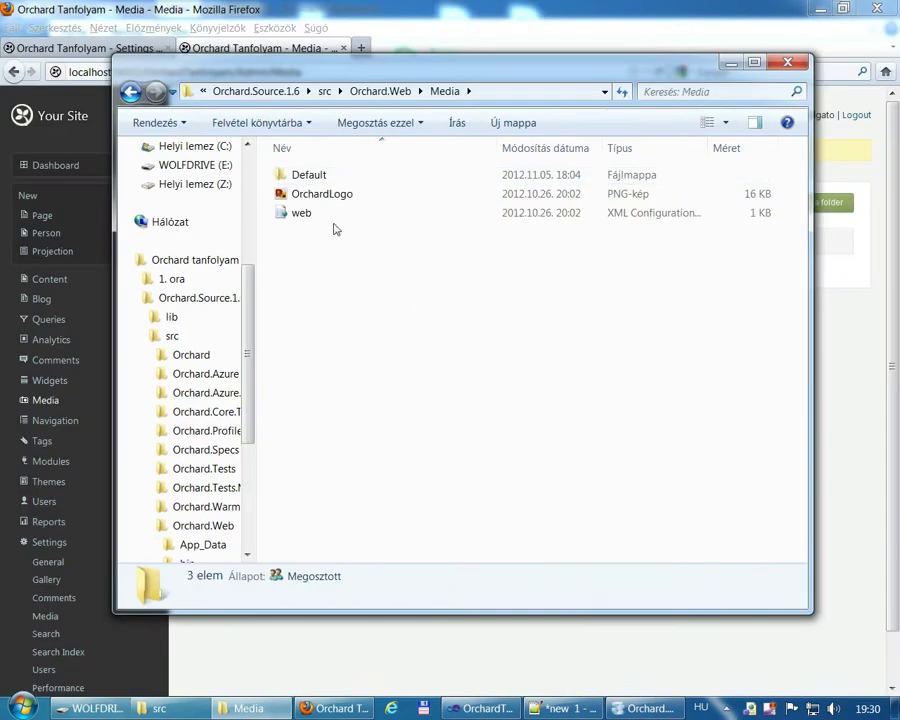
left_click(315, 182)
double_click(315, 178)
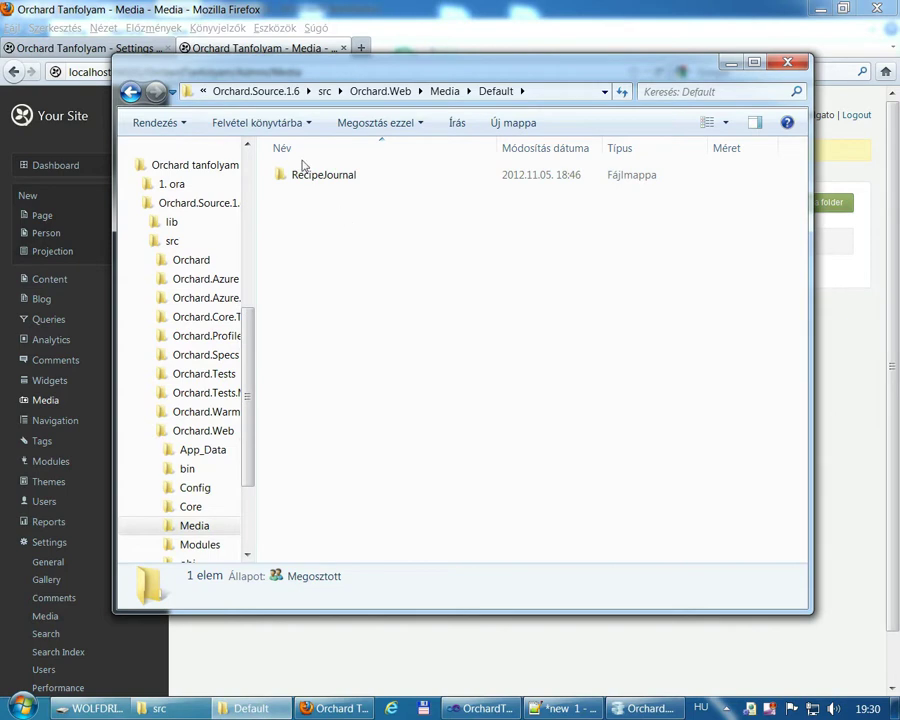
left_click_drag(294, 193, 569, 464)
left_click(376, 5)
Add a new media folder named Raikkönen
left_click(815, 201)
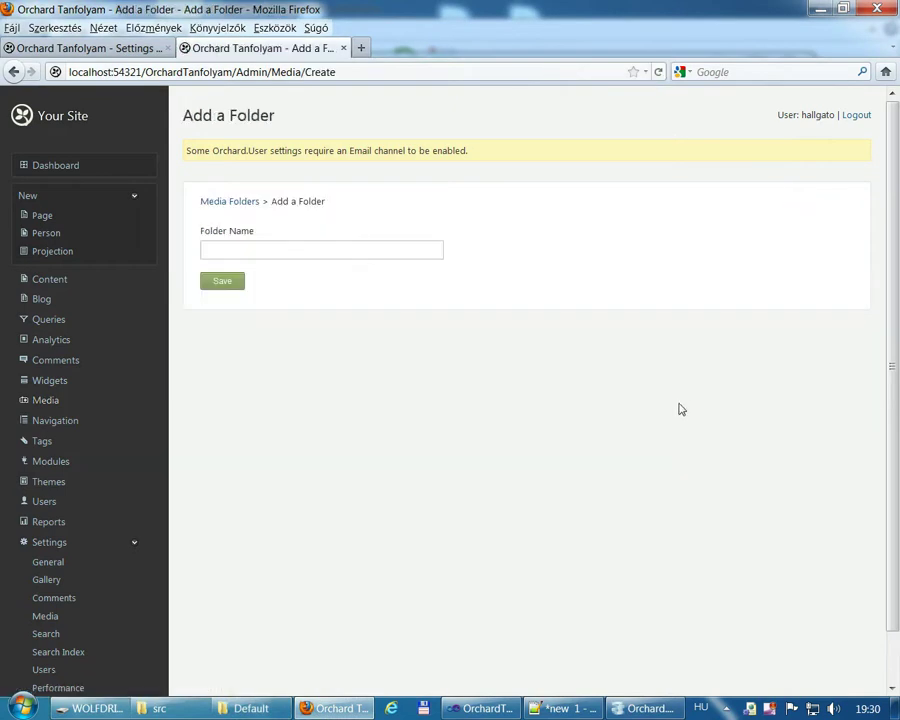
left_click(324, 250)
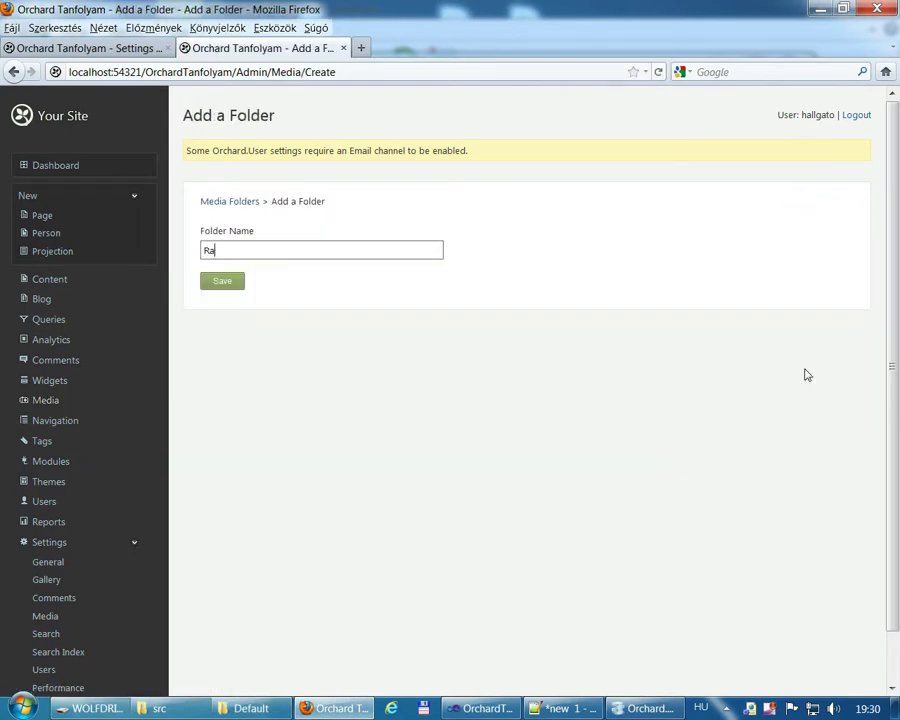
type("Raikkönen")
left_click(224, 284)
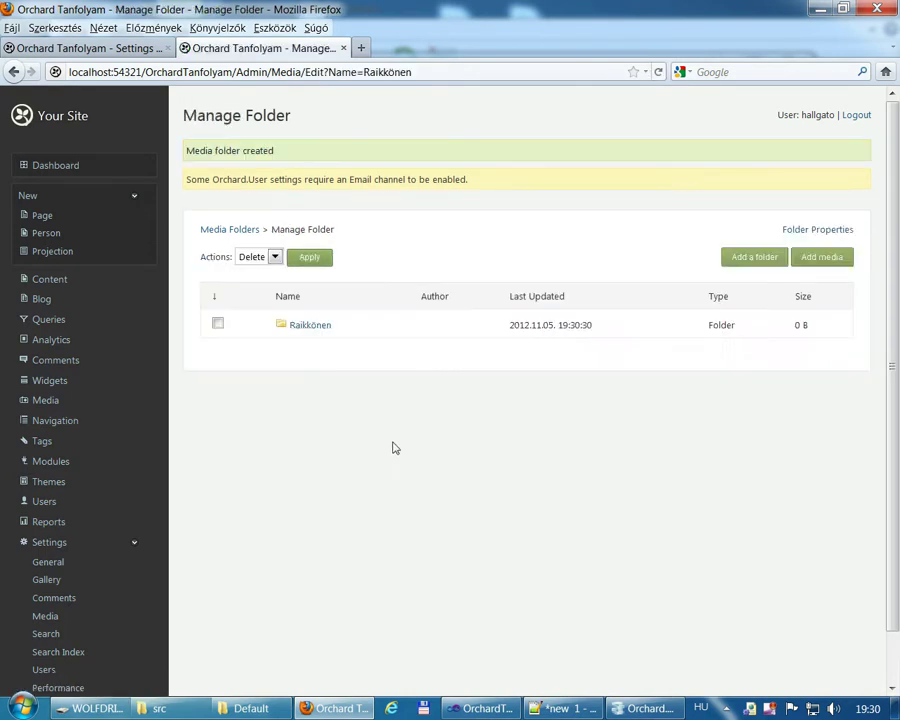
Confirm Raikkönen appears on disk beside RecipeJournal, then open its empty folder page
left_click(255, 709)
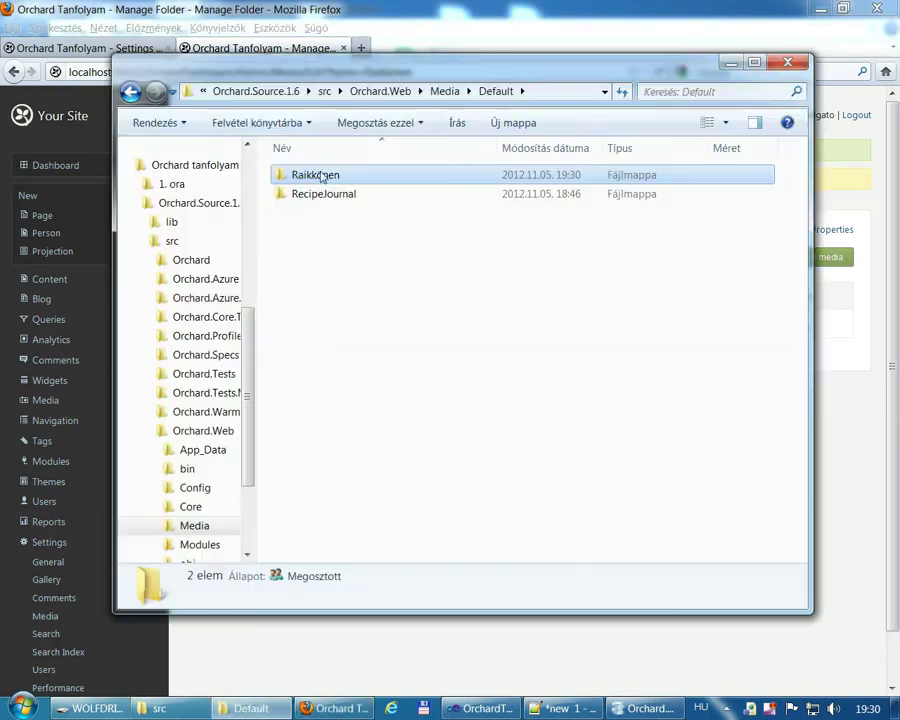
left_click(466, 422)
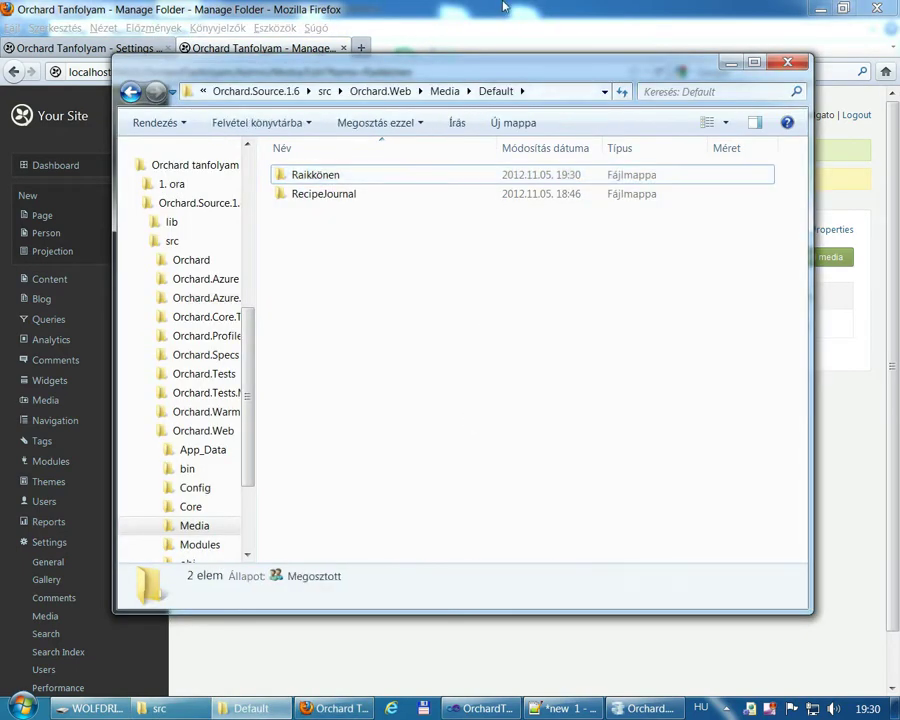
left_click(503, 6)
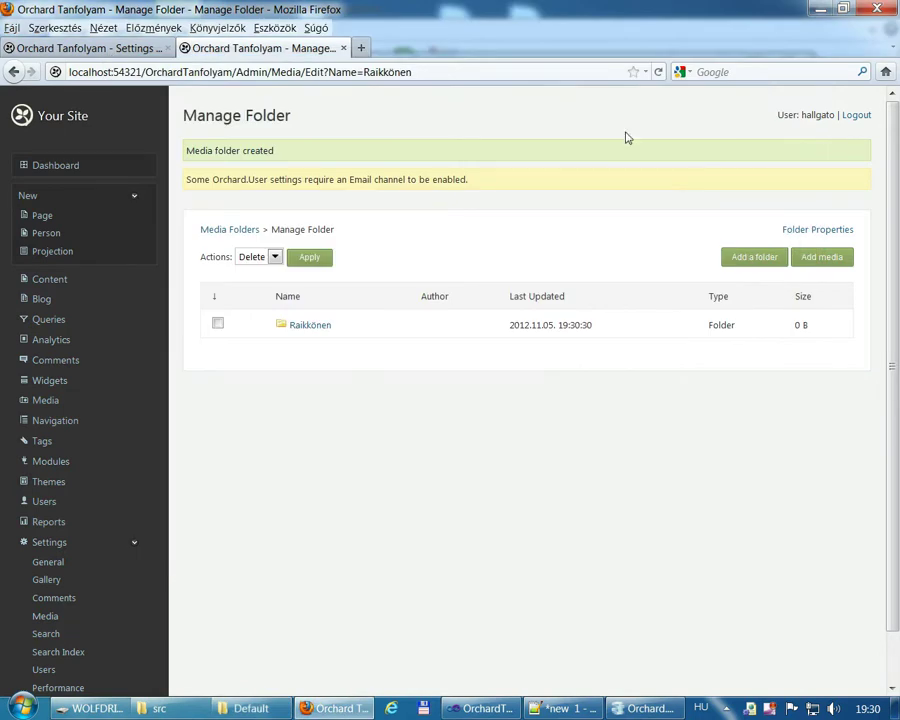
left_click(312, 326)
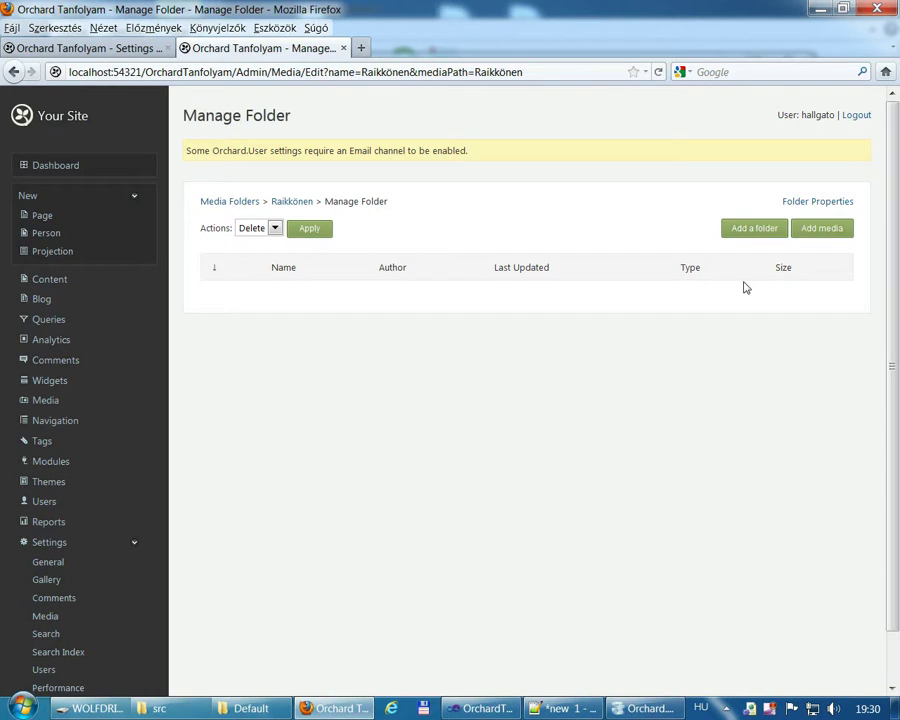
Upload 1.jpg from OrchardTraining\MediaManagement with Extract Zip unchecked, and view its details
left_click(839, 232)
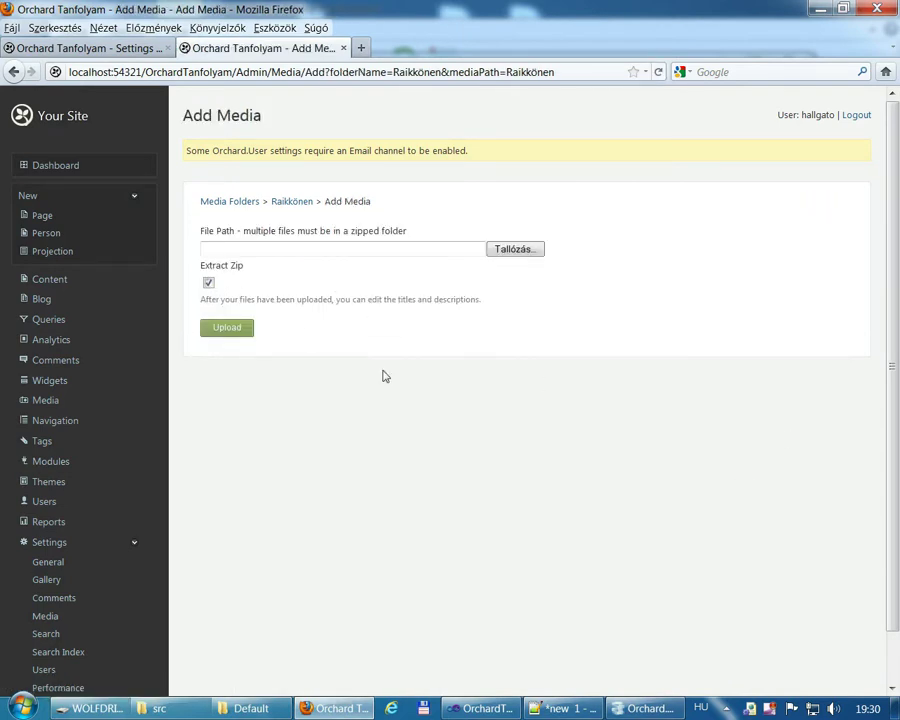
left_click(209, 283)
left_click(512, 255)
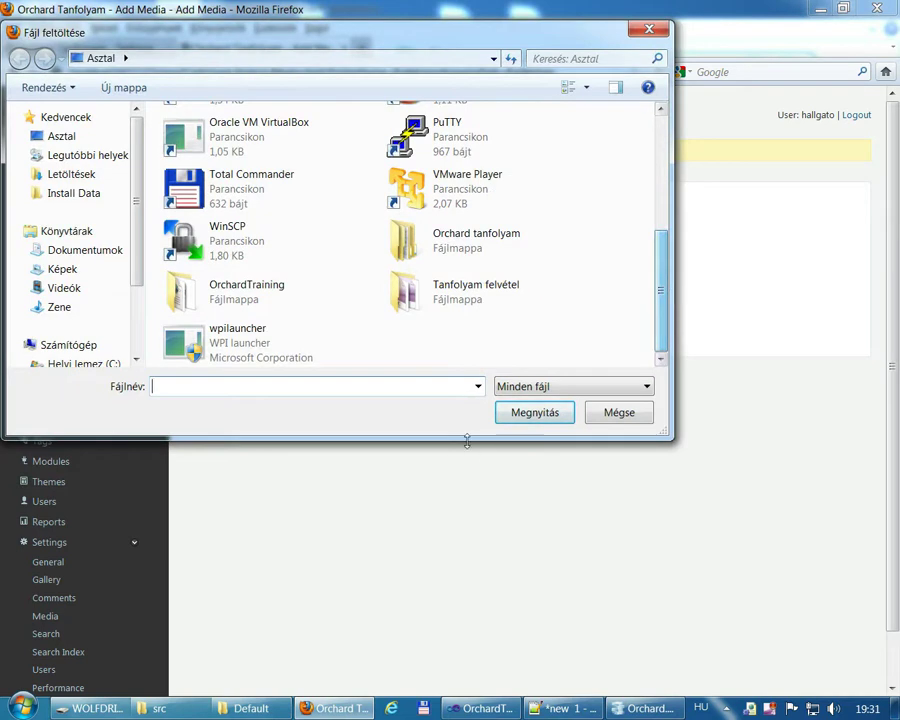
double_click(287, 293)
double_click(234, 142)
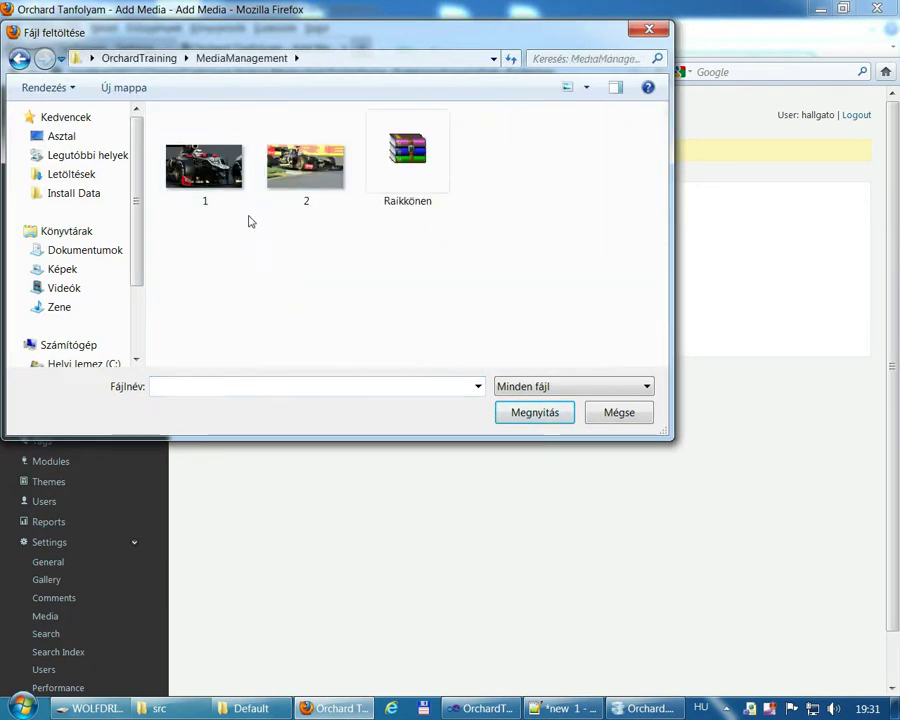
left_click(205, 162)
left_click(313, 181)
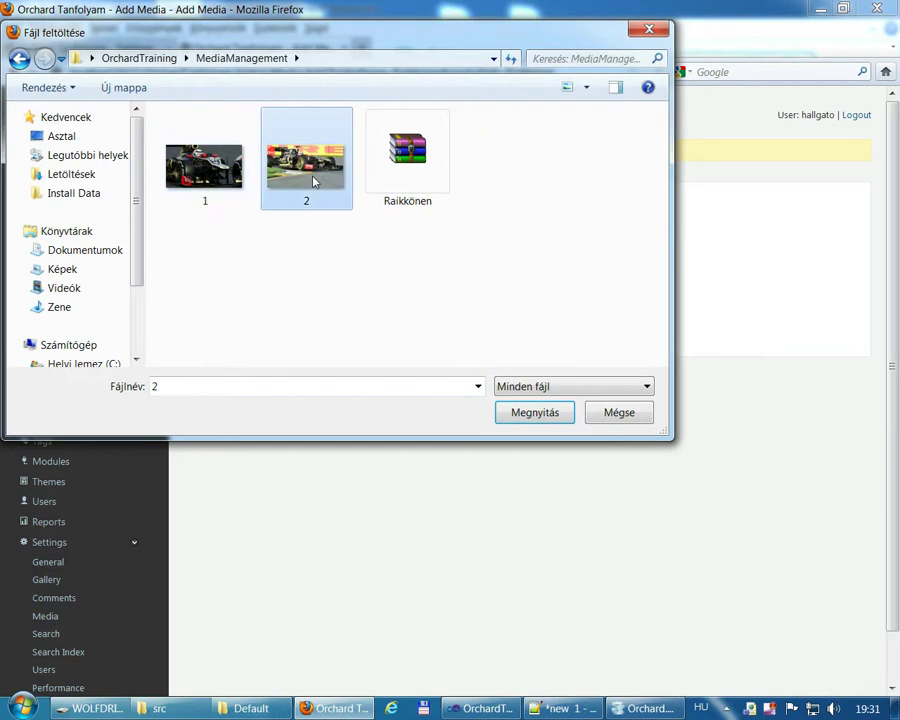
key("Left")
left_click(534, 412)
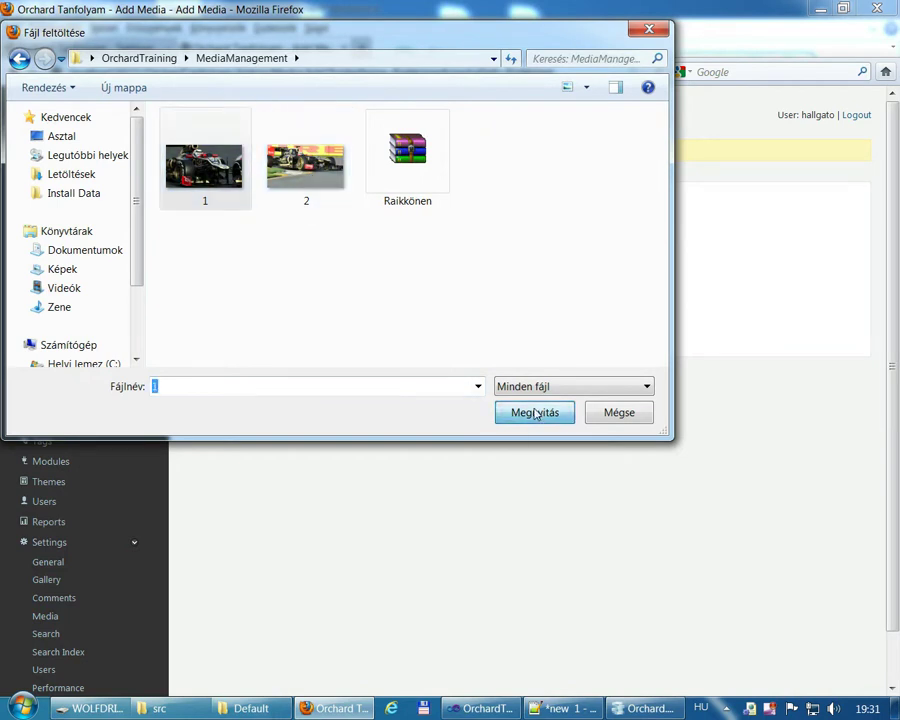
left_click(227, 328)
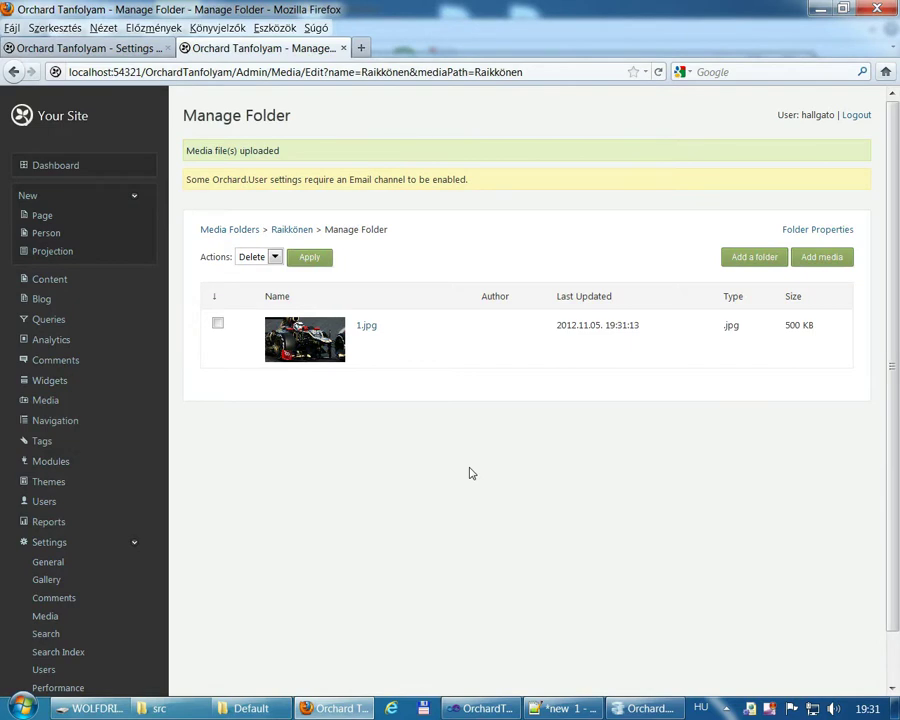
left_click(364, 326)
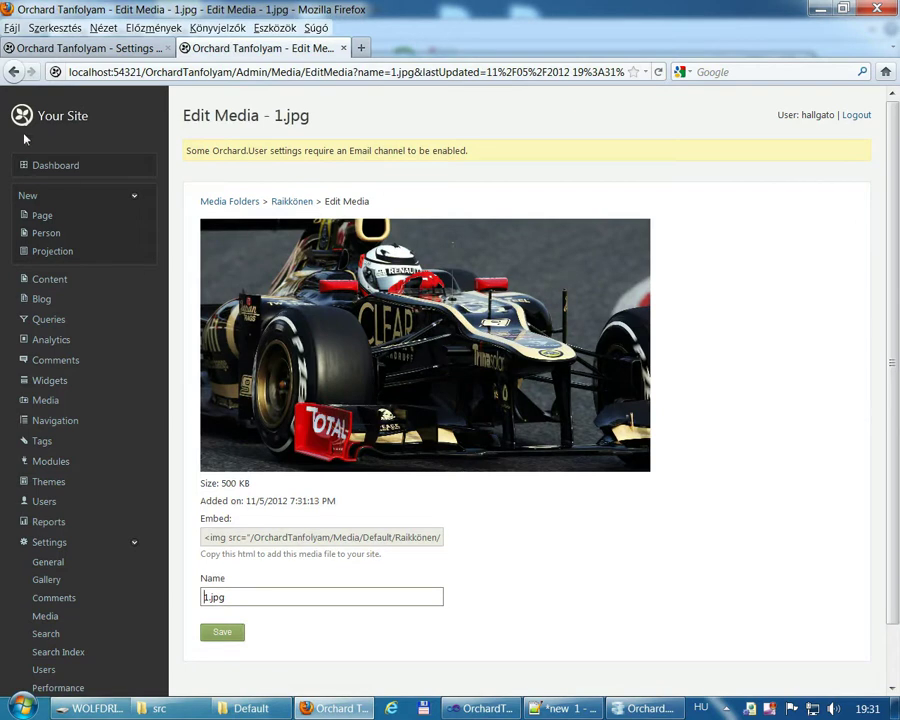
left_click(13, 71)
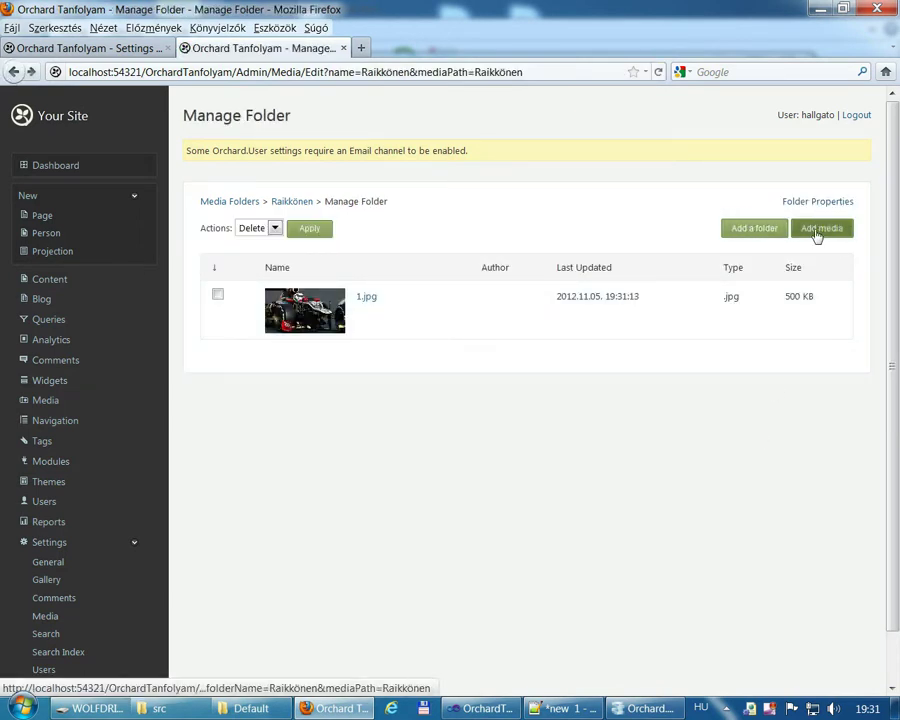
Upload 2.jpg into the Raikkönen folder as well
left_click(818, 230)
left_click(284, 249)
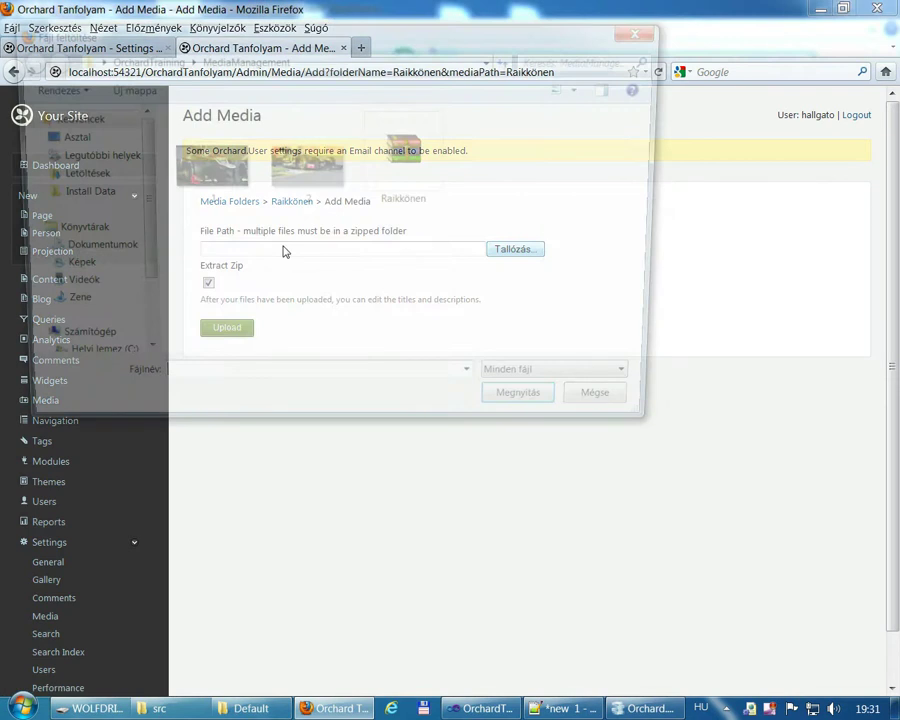
left_click(227, 330)
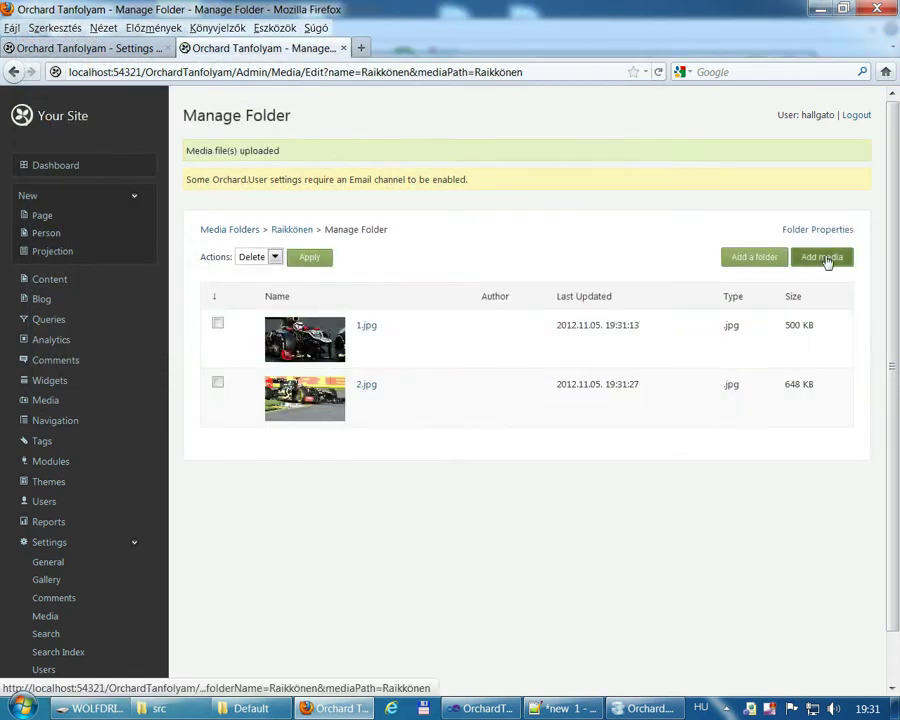
Upload the Raikkönen zip with Extract Zip on, unpacking images such as 3.jpg and 14.jpg
left_click(826, 261)
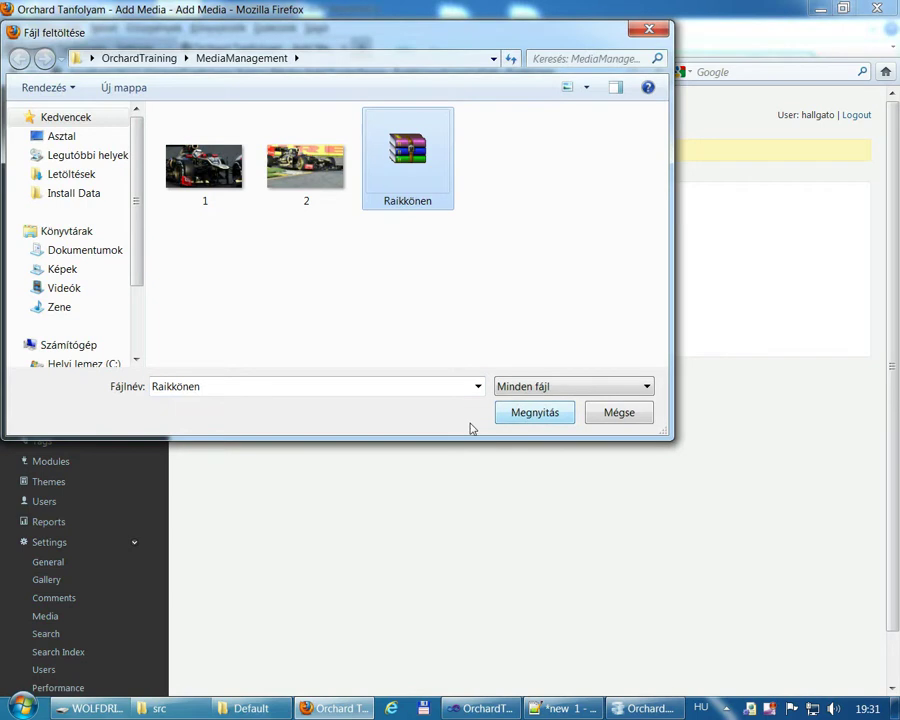
left_click(544, 422)
left_click(208, 283)
double_click(208, 283)
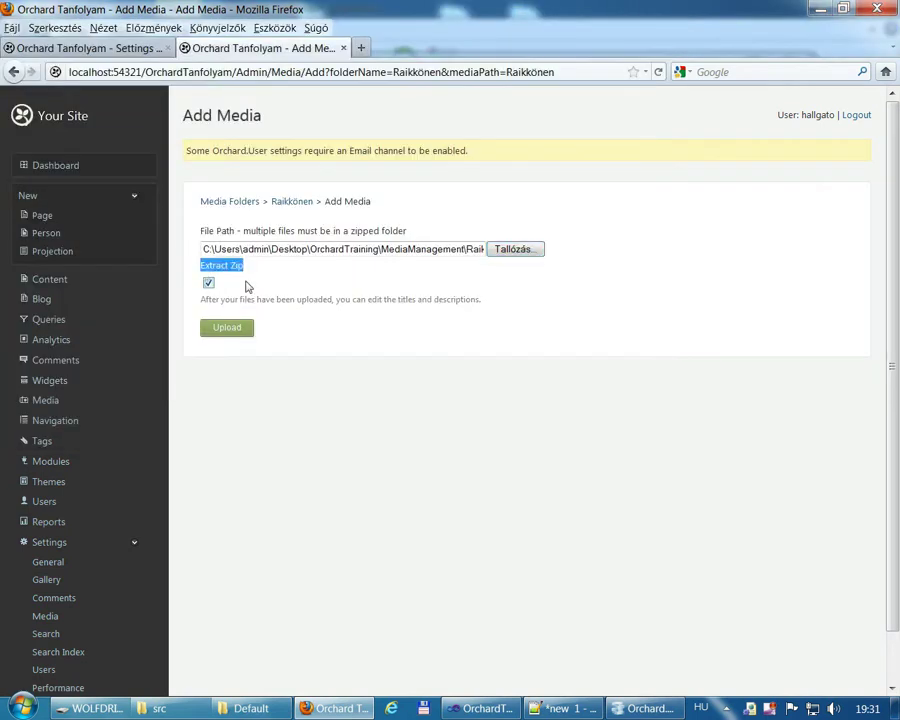
left_click(232, 331)
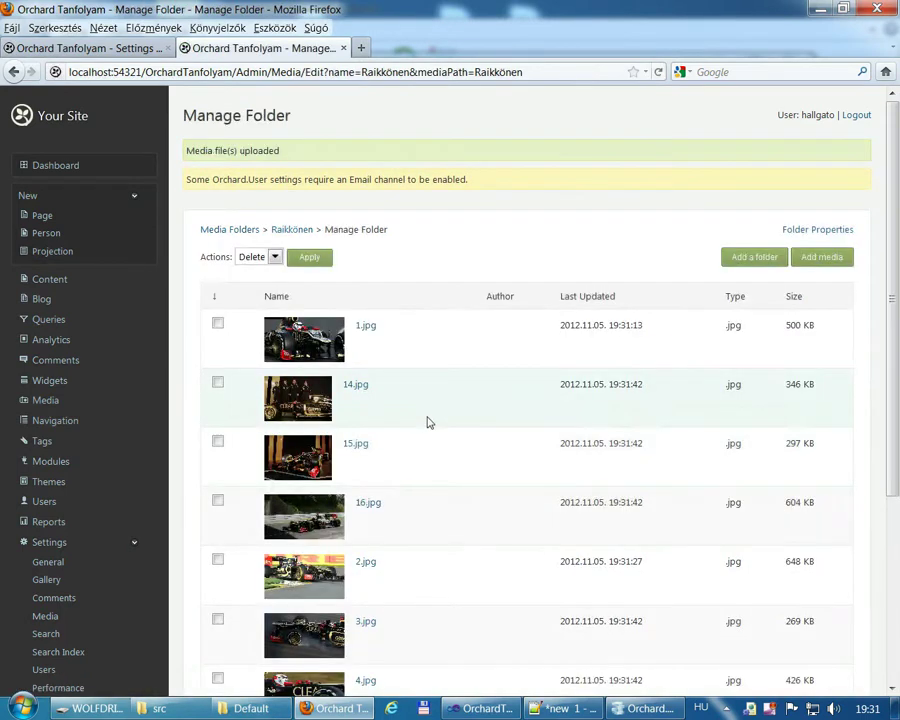
scroll(480, 435, "down", 2)
scroll(535, 454, "up", 2)
Tick 1.jpg, 14.jpg and 15.jpg, view the bulk Actions list, then untick all three
left_click_drag(400, 238, 419, 225)
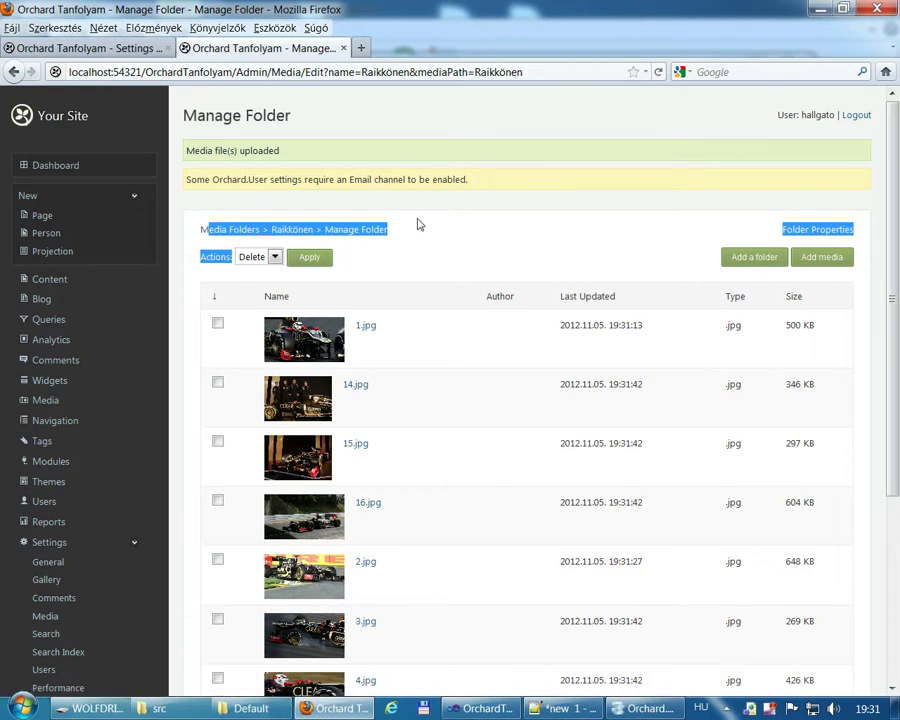
left_click(419, 225)
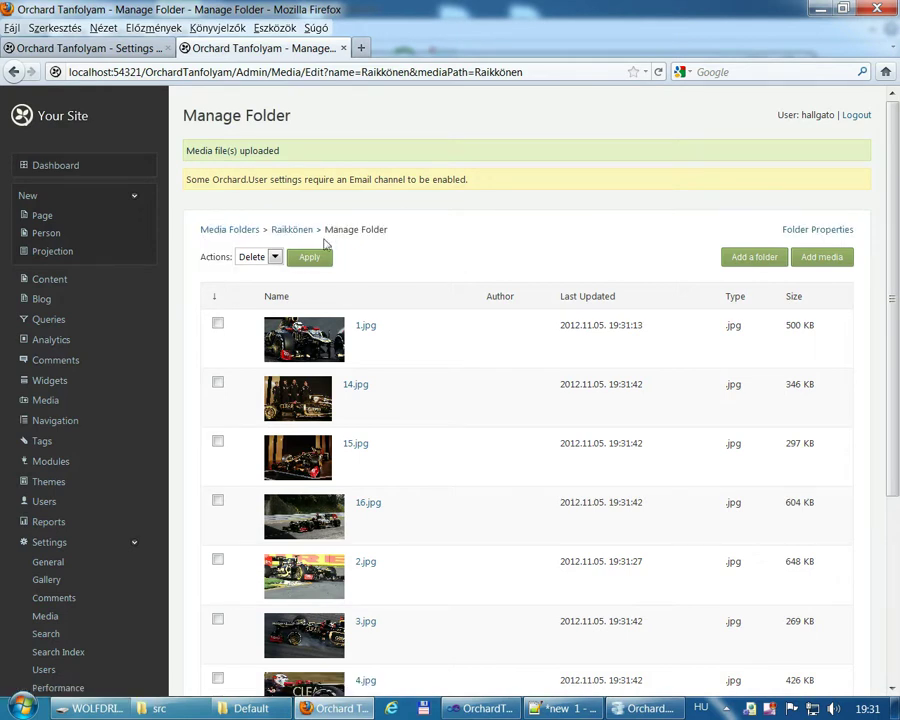
left_click(217, 323)
left_click(218, 382)
left_click(218, 441)
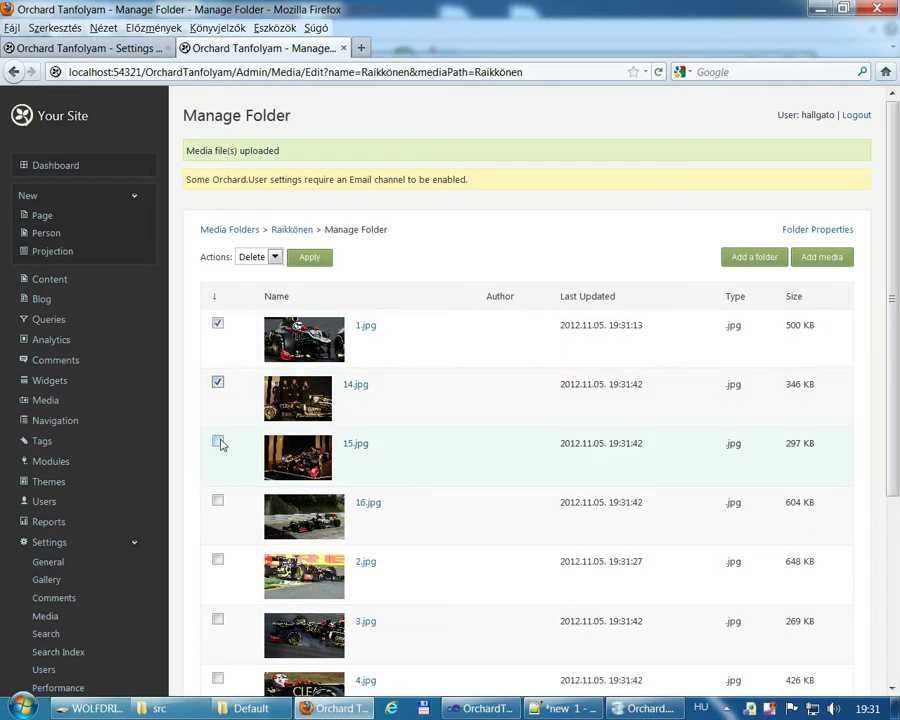
left_click(275, 257)
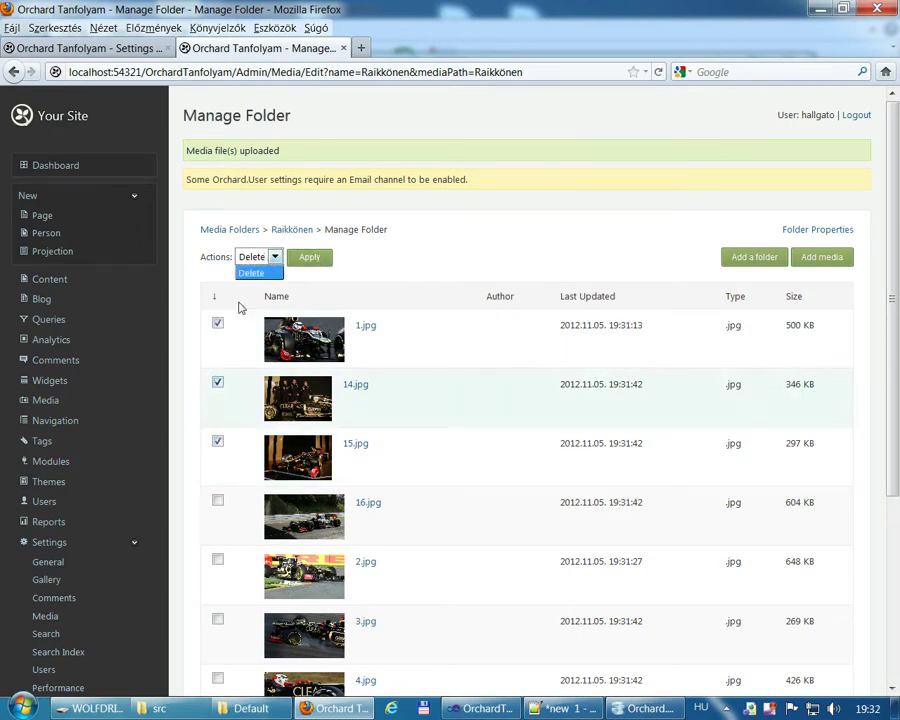
left_click(407, 234)
left_click(218, 323)
left_click(218, 383)
left_click(217, 442)
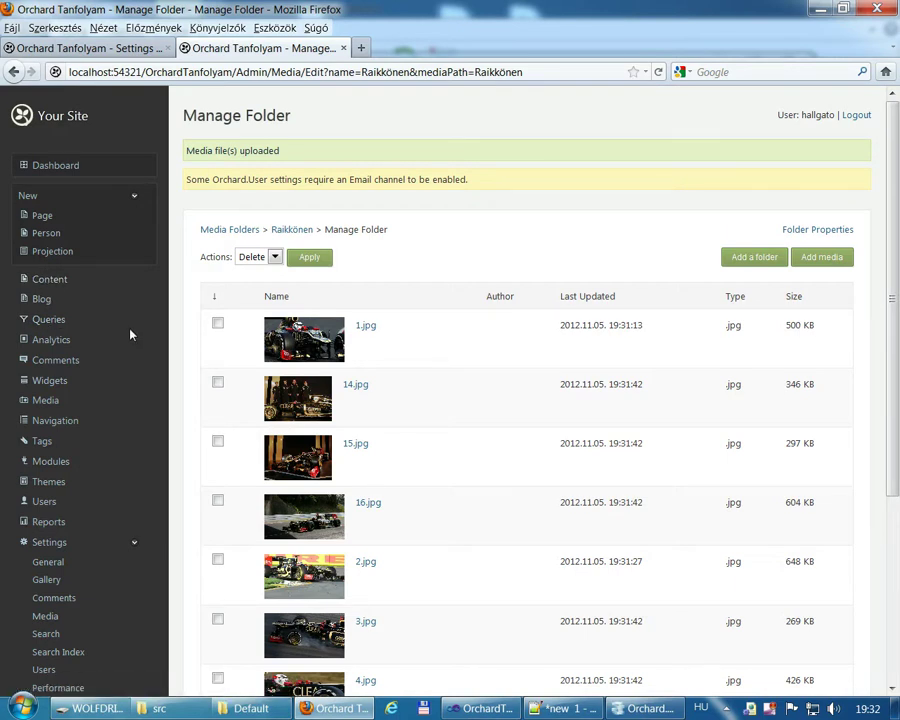
Start a new Page titled with the racing driver's name and open the Body's image picker
left_click(58, 285)
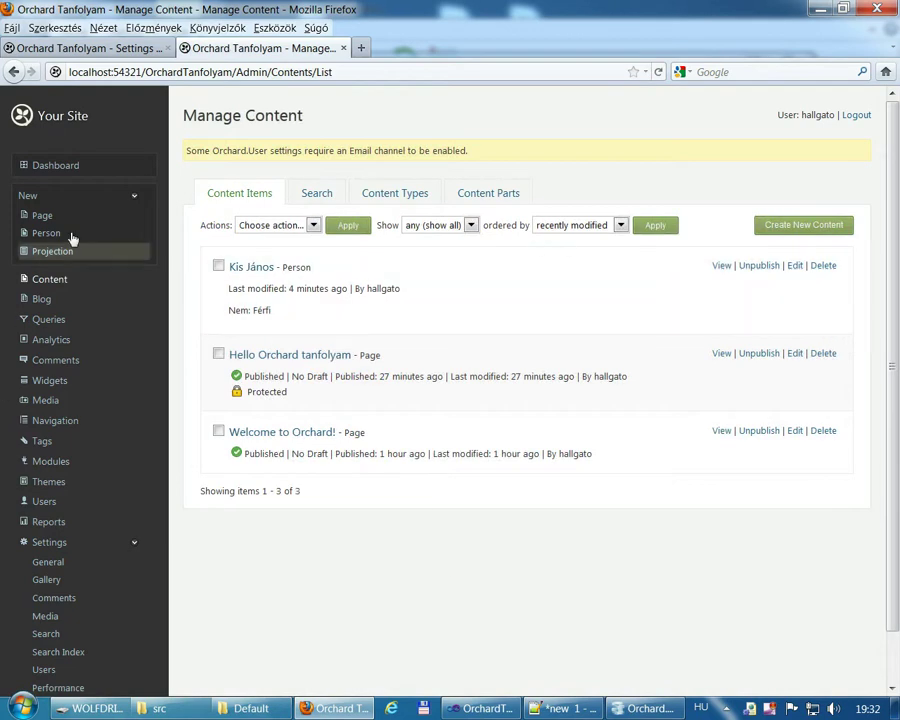
left_click(42, 215)
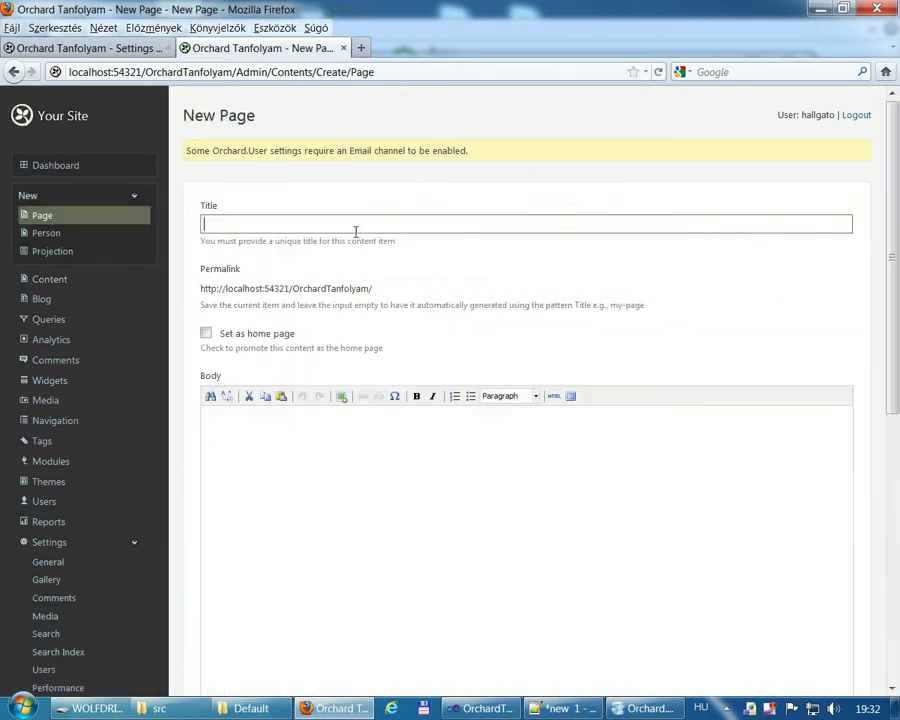
type("Kimi Raikköne")
left_click(388, 430)
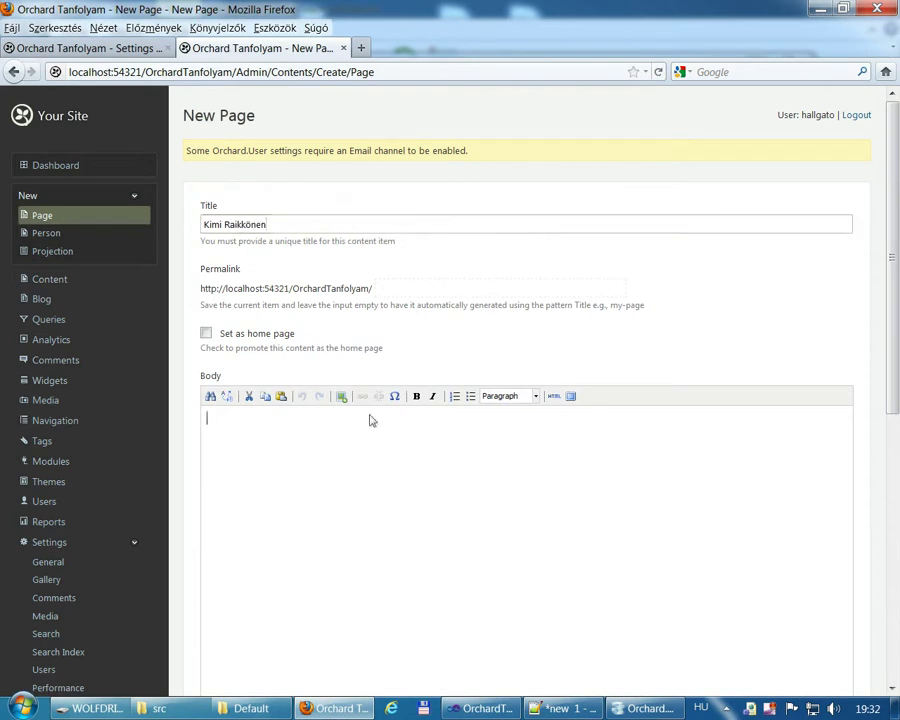
scroll(550, 372, "down", 4)
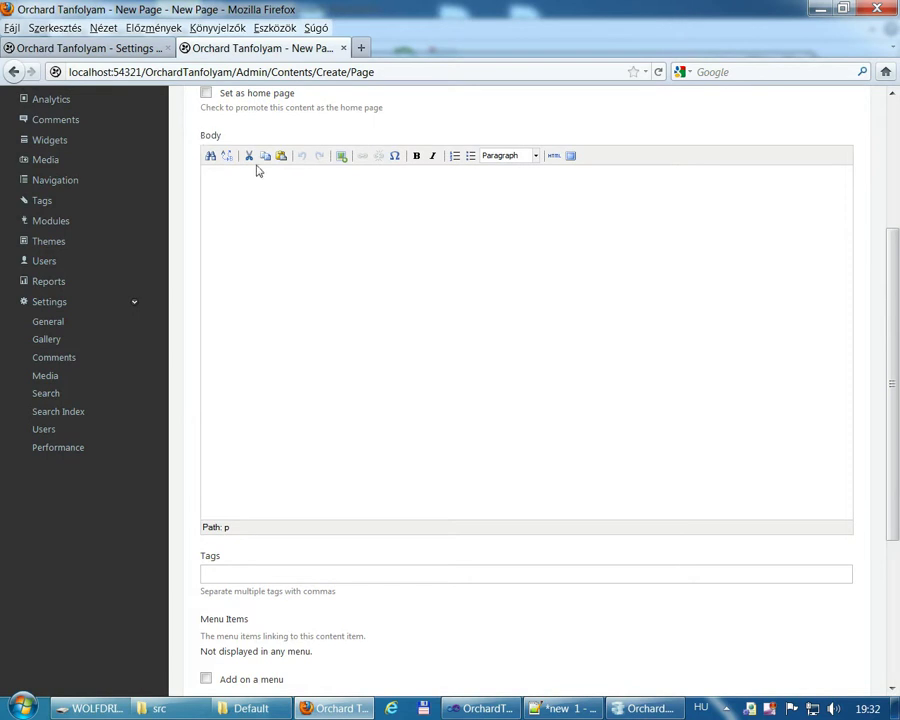
left_click(341, 158)
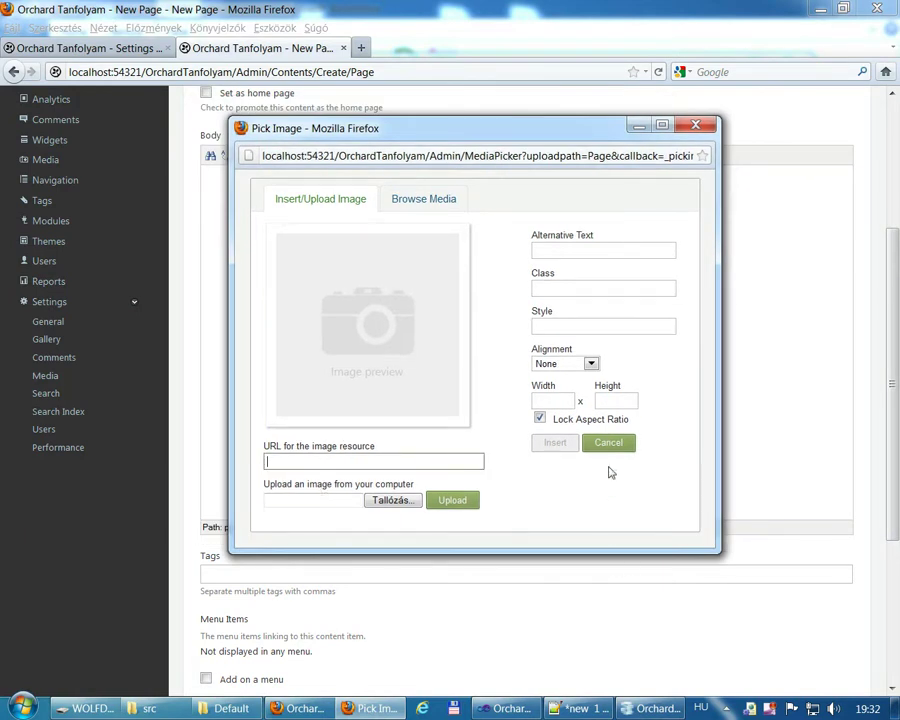
Browse existing media and pick 1.jpg from the driver's folder
left_click(586, 252)
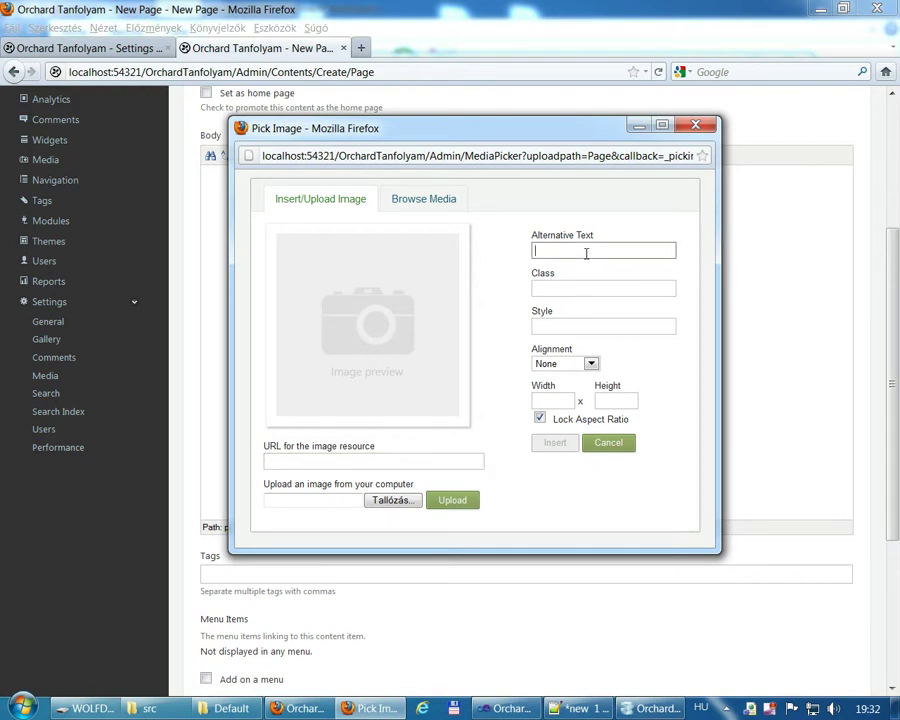
left_click(446, 197)
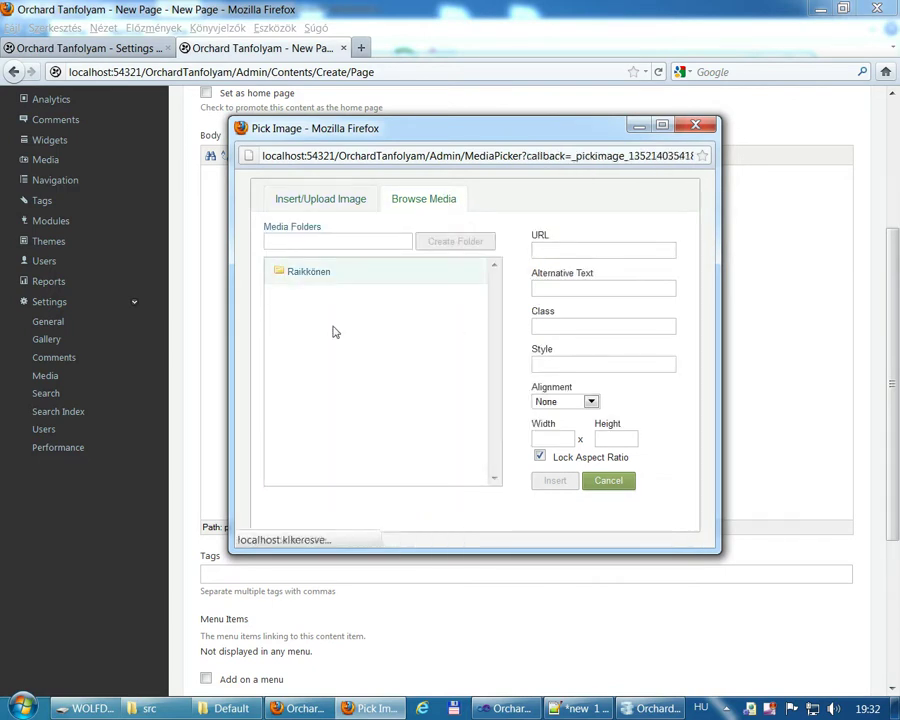
left_click(312, 272)
mouse_move(496, 300)
left_mouse_down()
mouse_move(496, 420)
mouse_move(503, 317)
left_mouse_up()
scroll(398, 281, "up", 2)
left_click(397, 281)
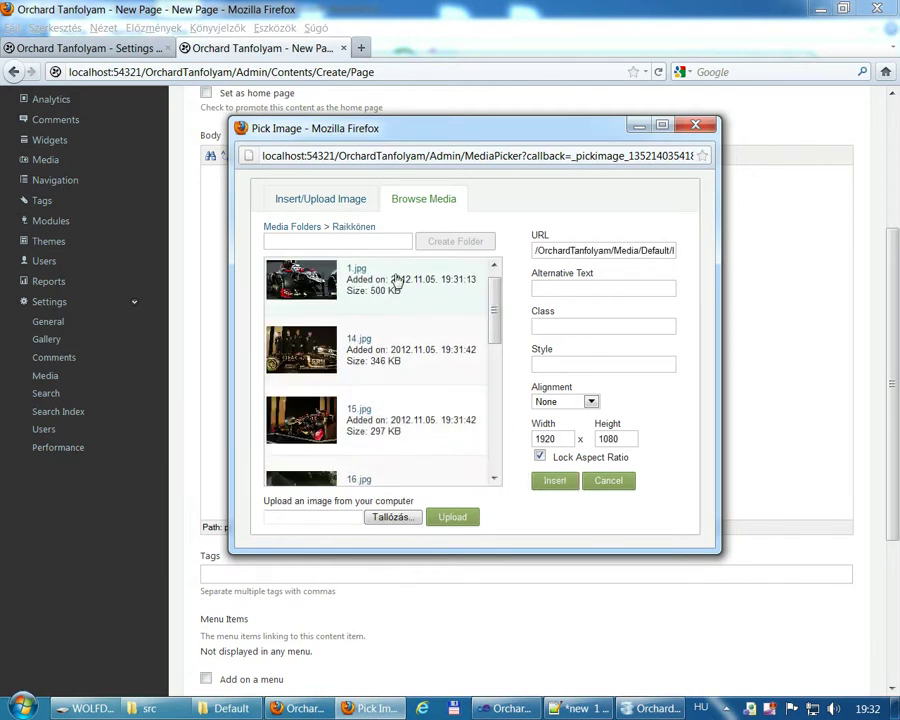
Set the image width to 800 (height 450), alignment Middle, and insert it
double_click(545, 439)
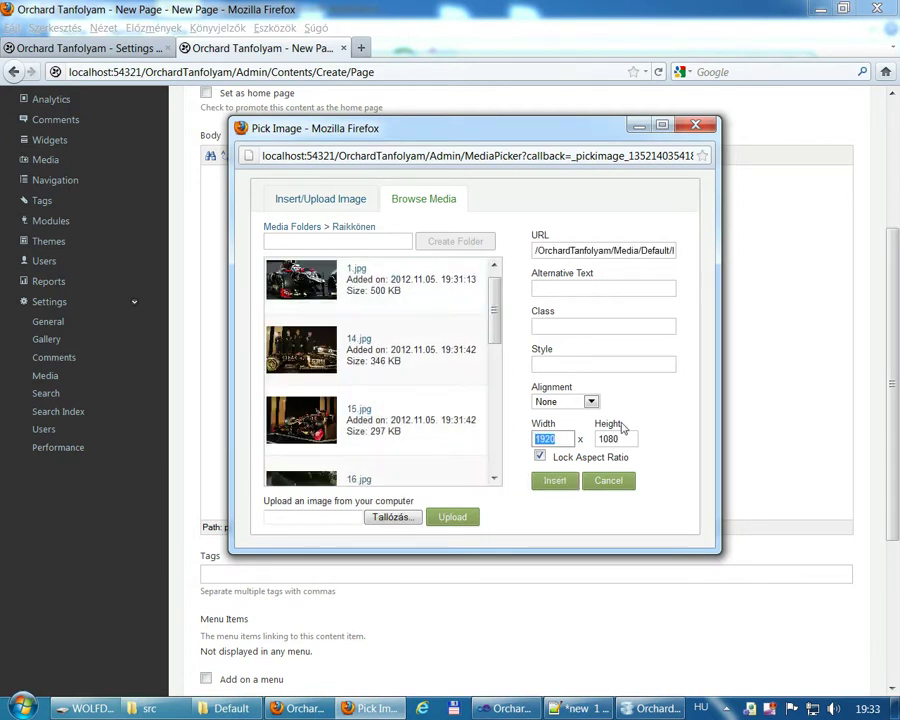
type("800")
key("Tab")
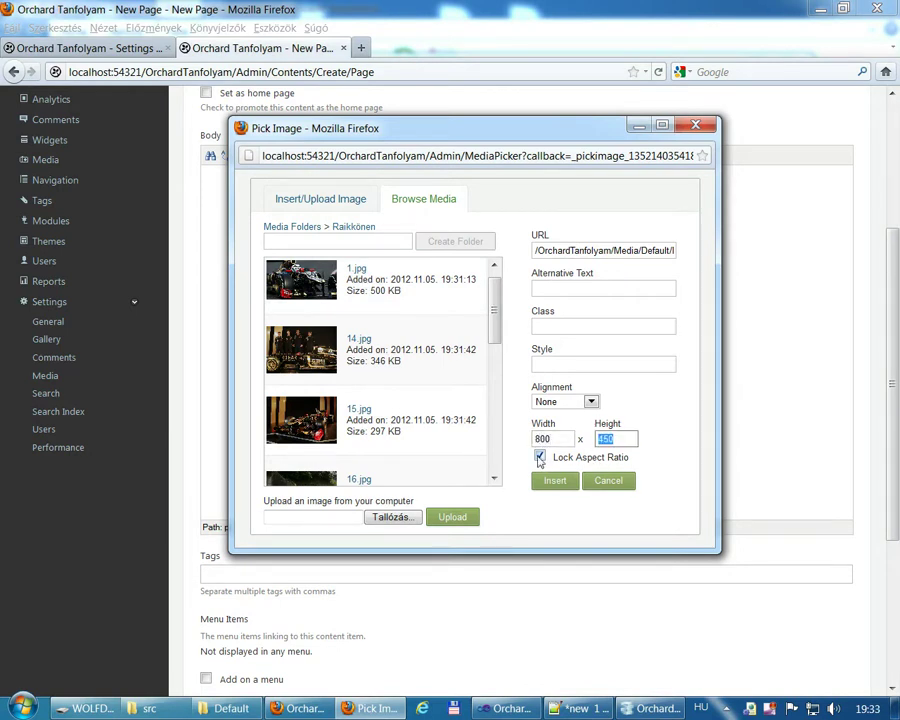
left_click(540, 456)
left_click(540, 456)
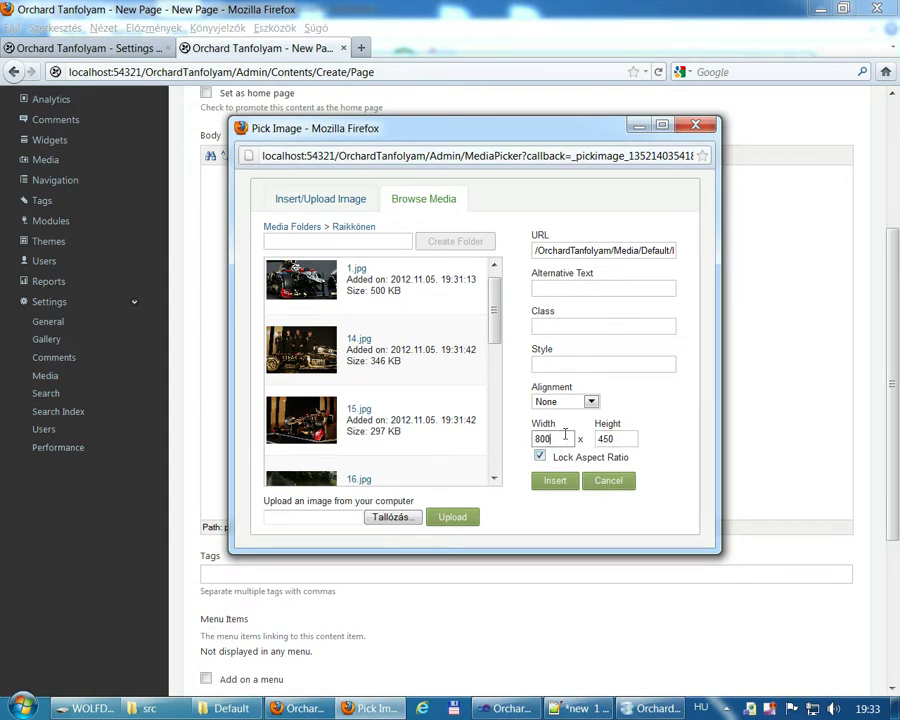
left_click(590, 401)
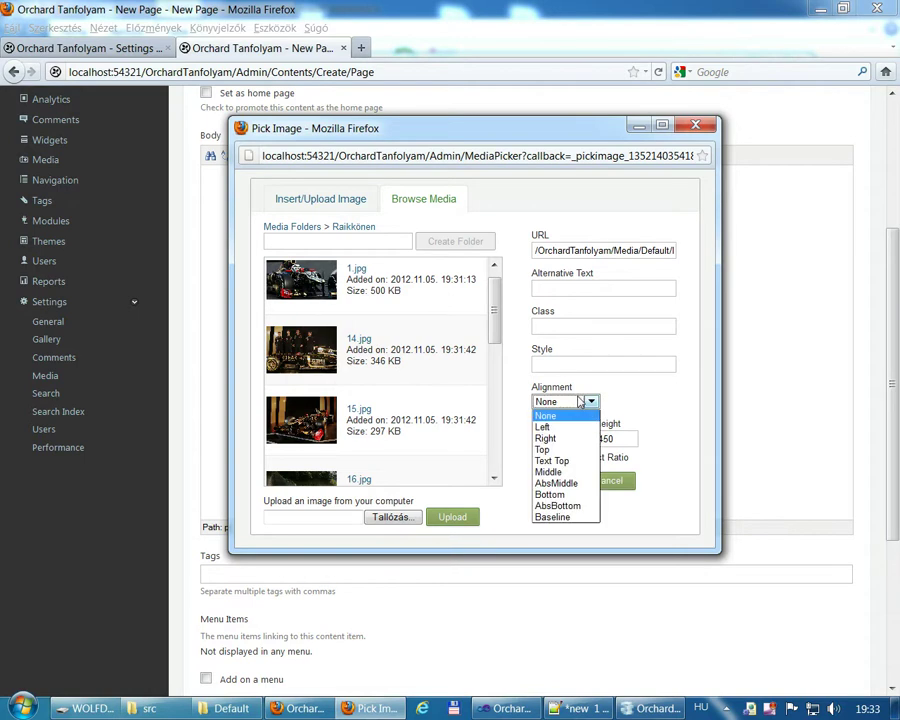
left_click(552, 472)
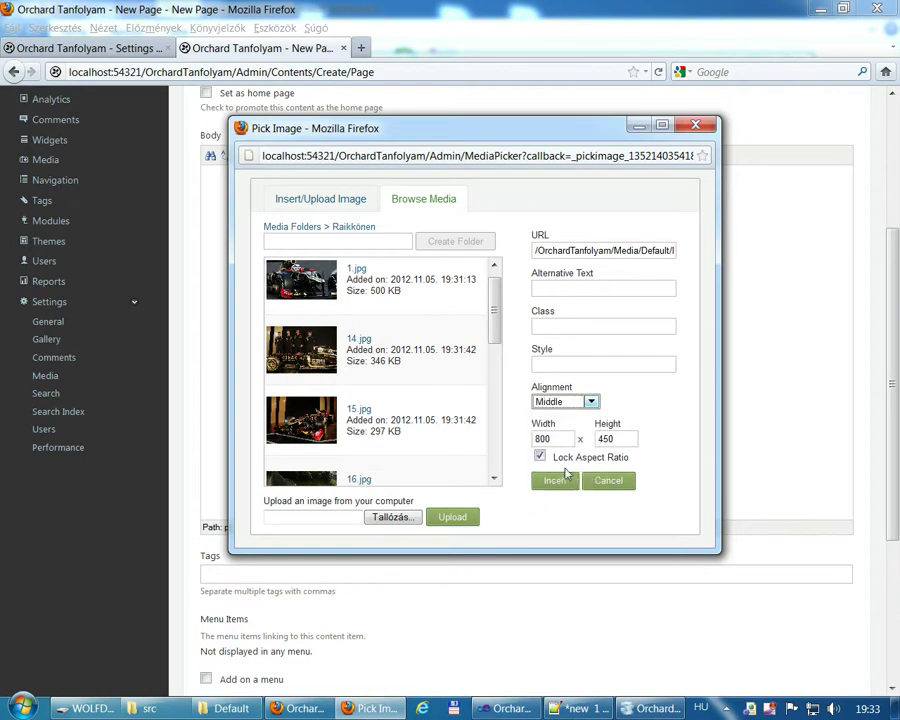
left_click(553, 482)
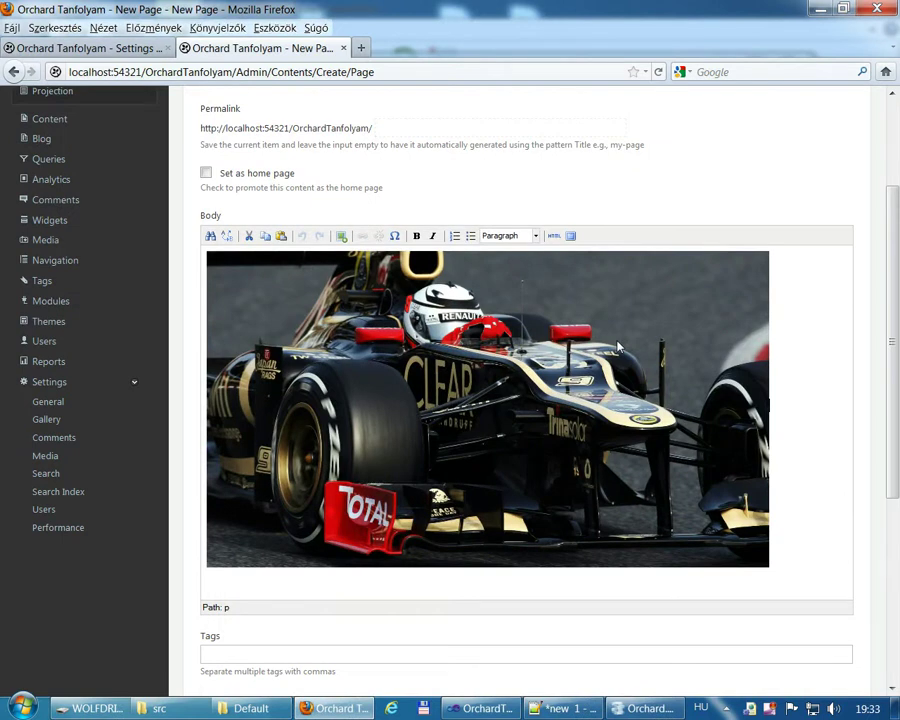
View the published page at its public permalink in a new tab, then return to the editor
scroll(560, 380, "down", 5)
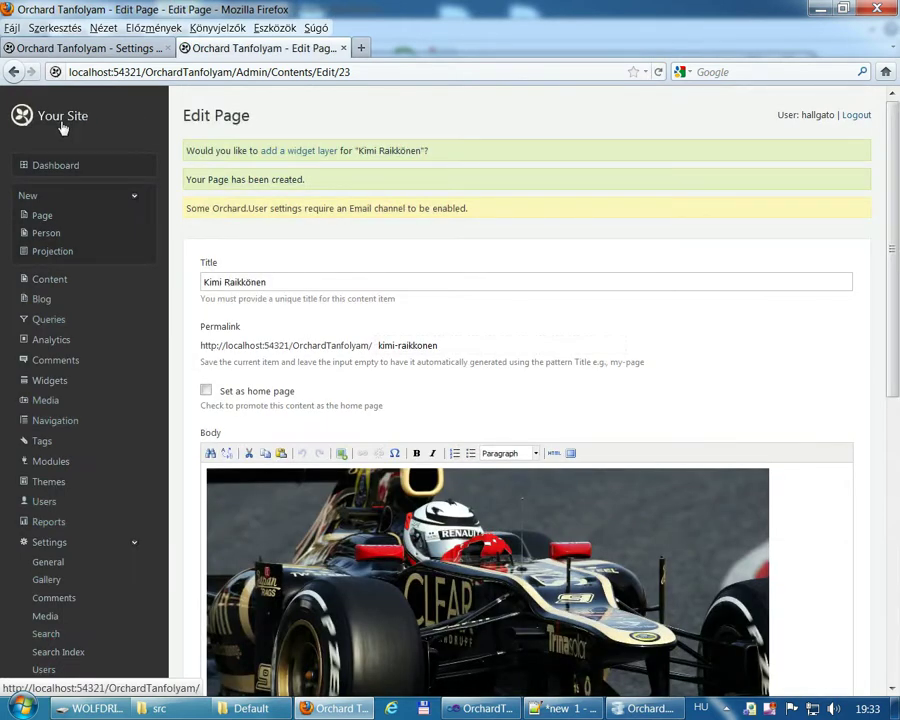
left_click(62, 117)
left_click(383, 71)
type("kim")
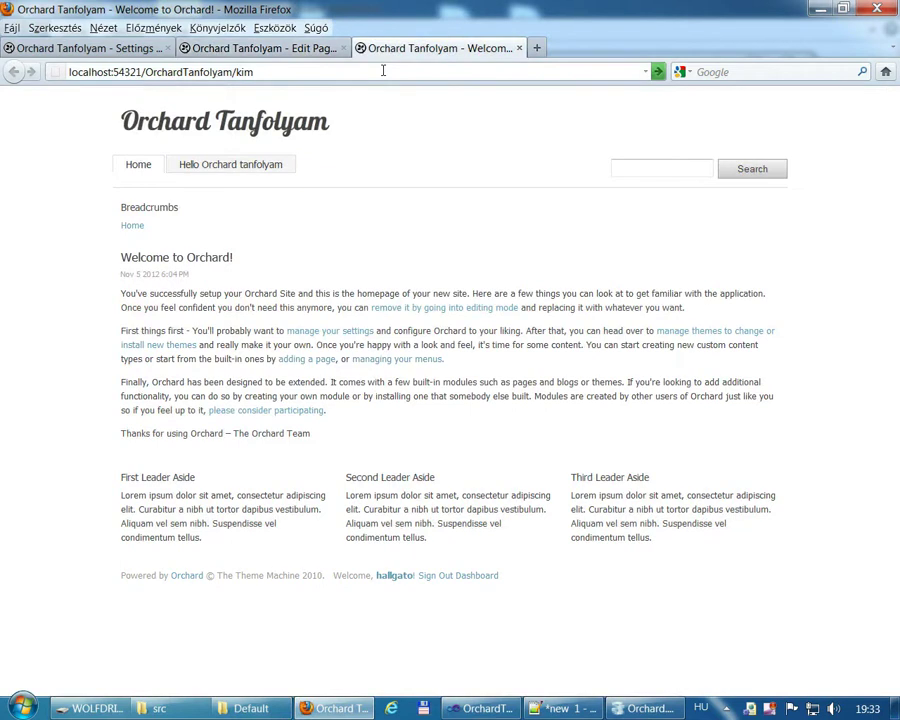
type("i-raikkonen")
key("Return")
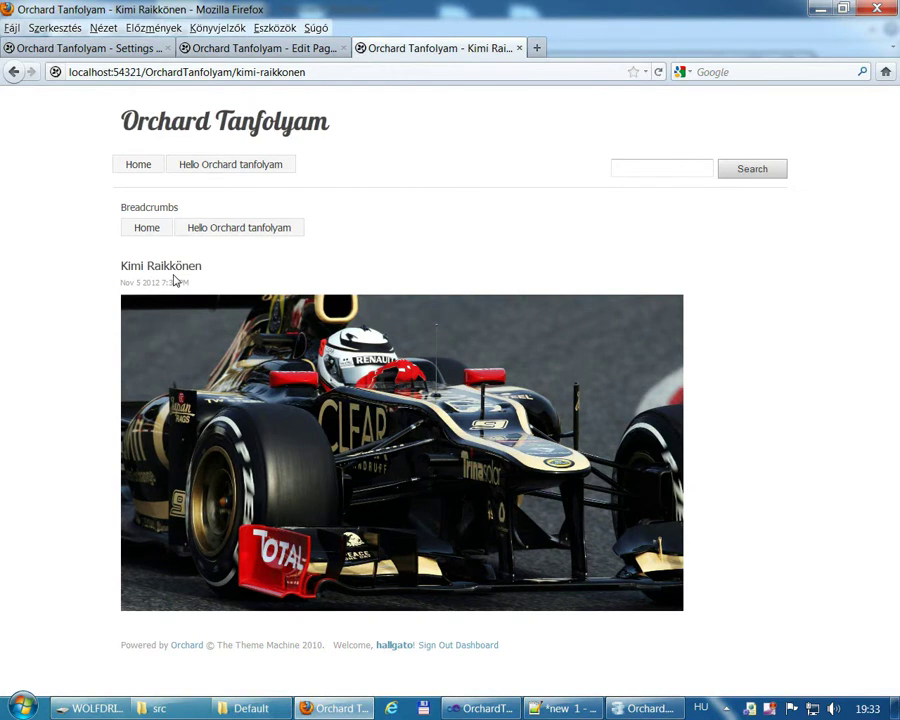
key("ctrl+Page_Up")
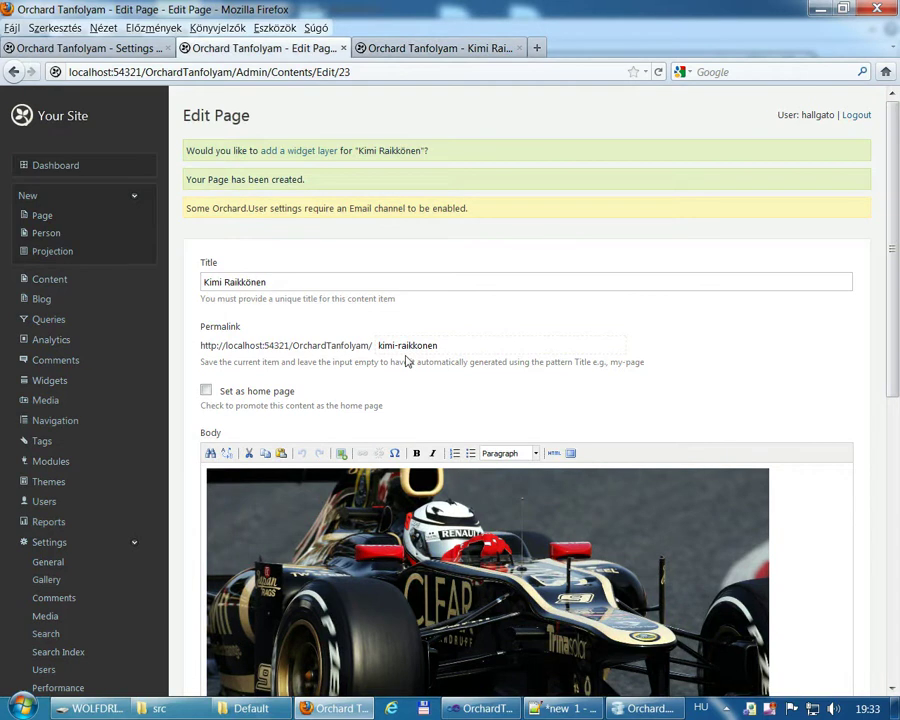
scroll(848, 569, "down", 4)
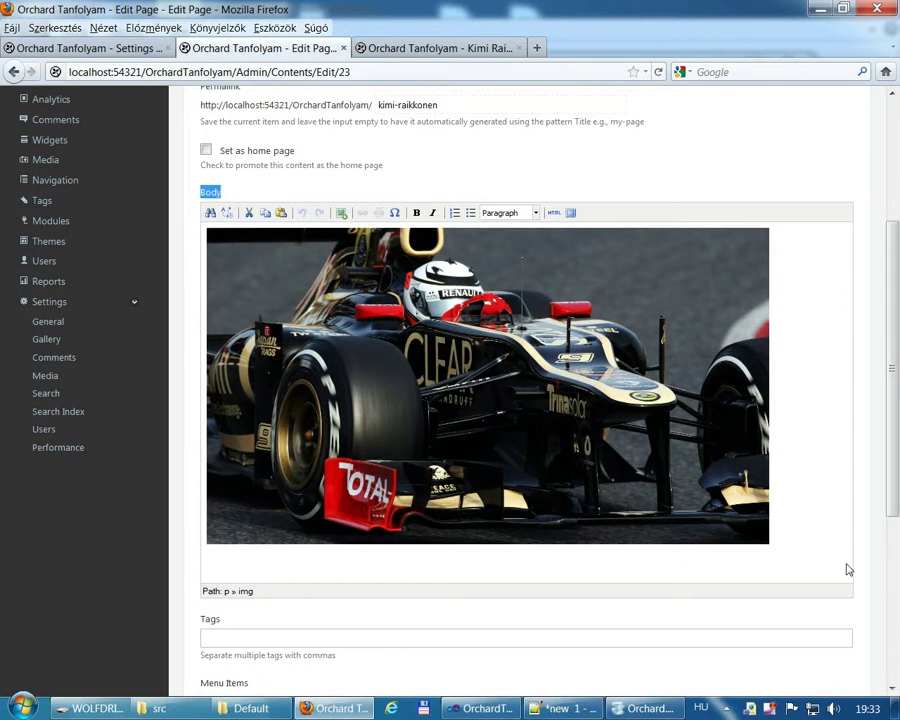
scroll(848, 569, "up", 4)
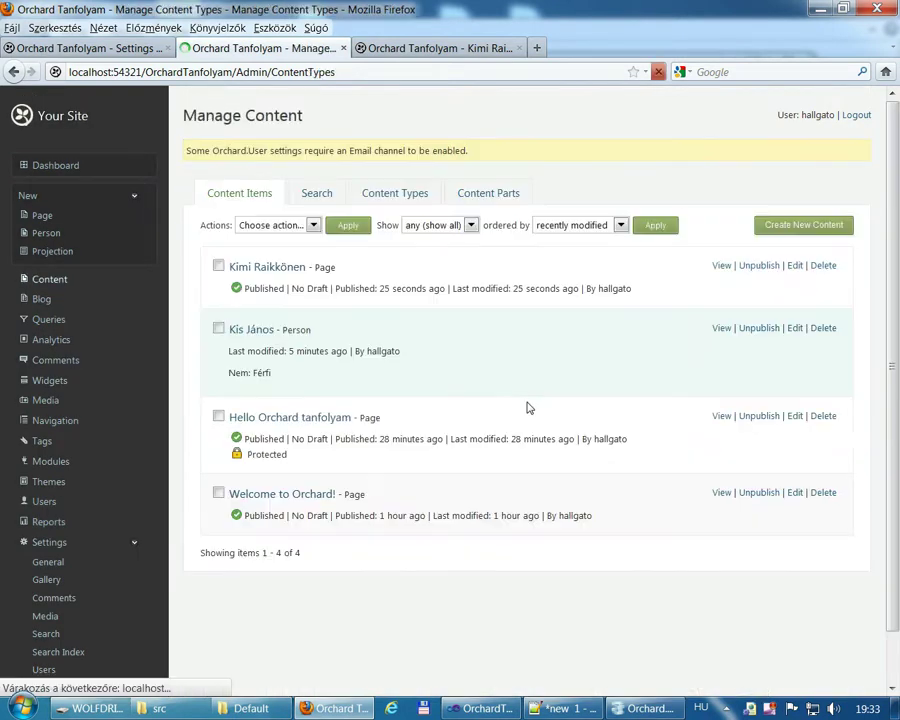
Add an AddImage field to Blog Post, changing its type from Content Picker to Media Picker
scroll(886, 280, "down", 2)
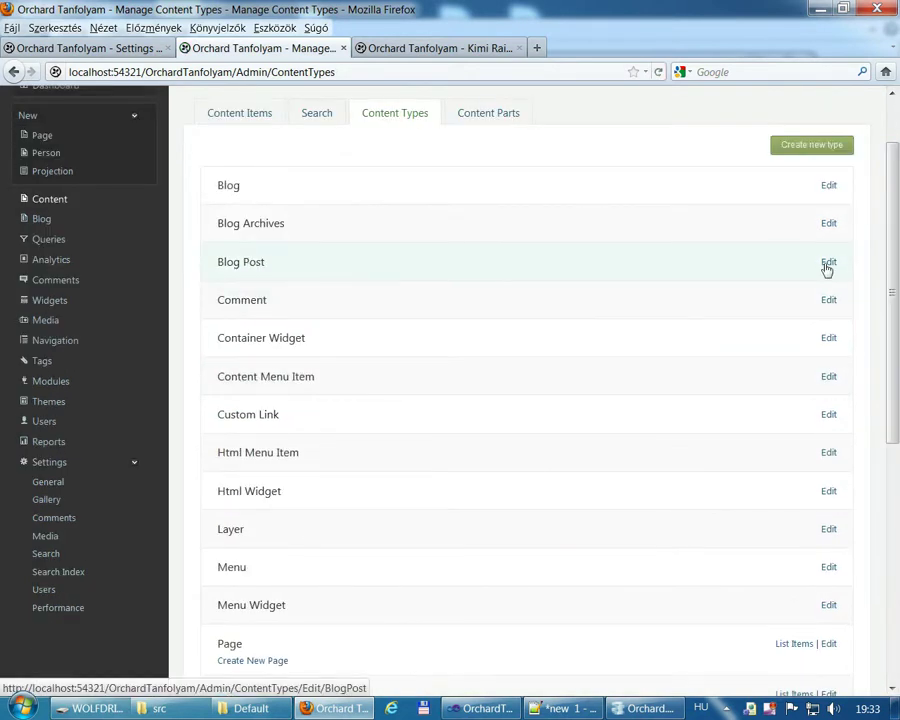
left_click(828, 264)
left_click(280, 338)
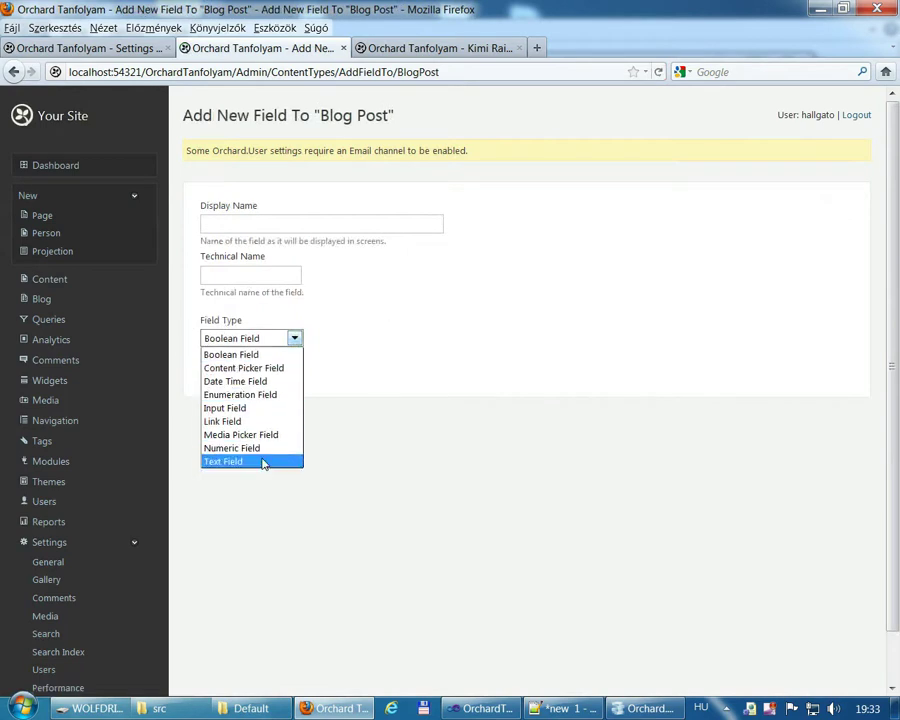
left_click(262, 368)
left_click(206, 372)
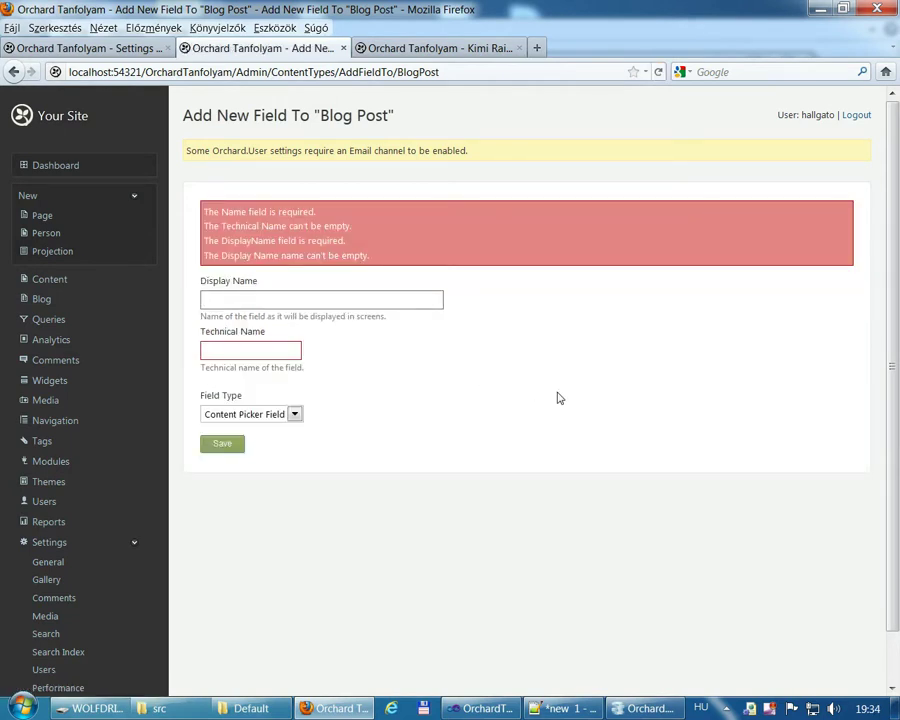
type("AddImage")
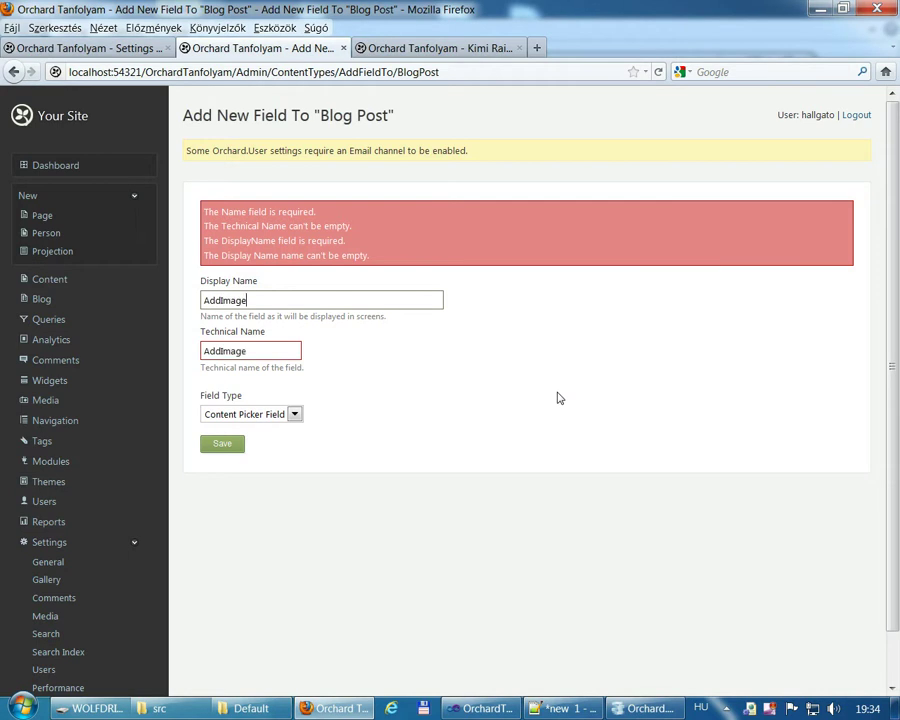
left_click(217, 447)
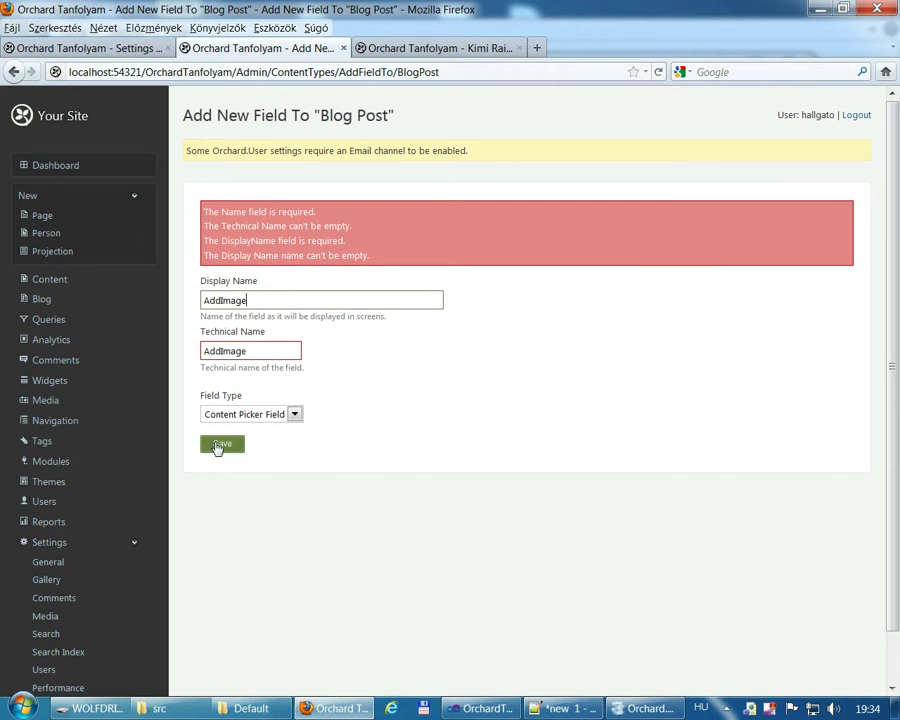
left_click(294, 414)
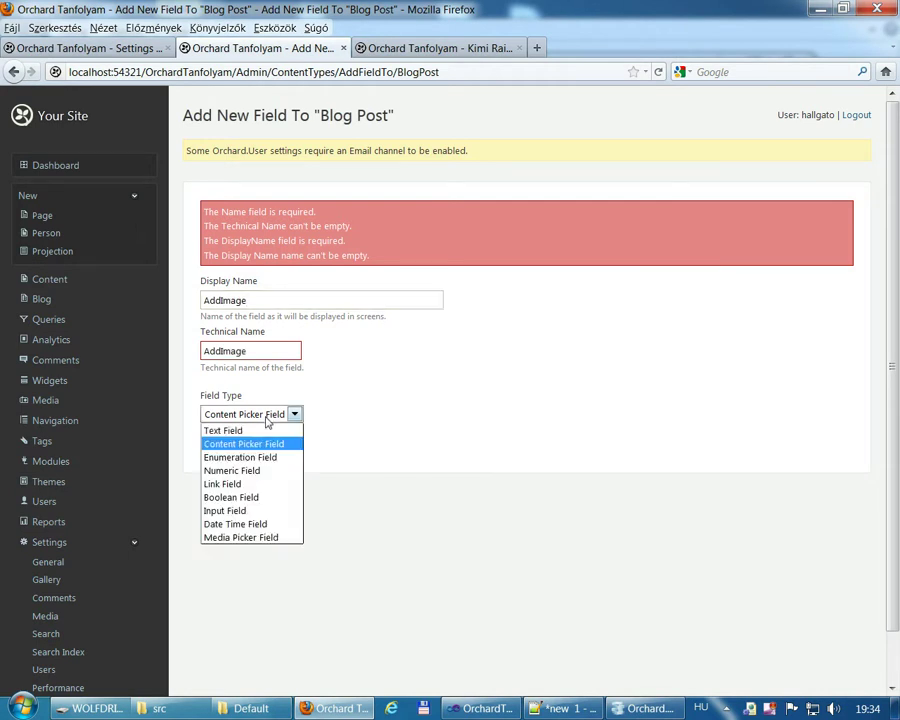
left_click(274, 538)
left_click(221, 447)
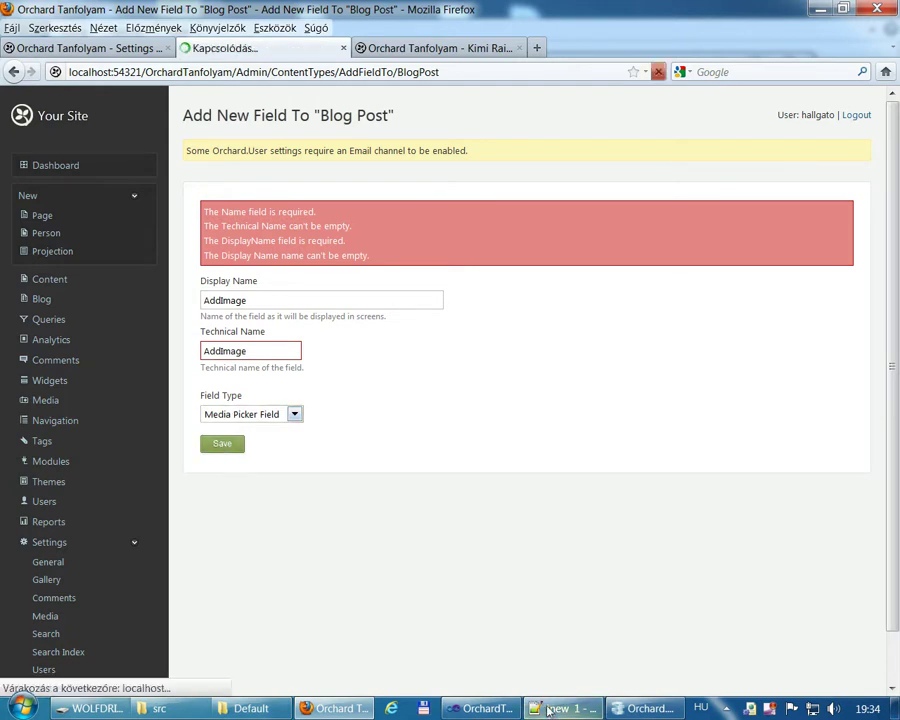
Retry adding an AddImage Media Picker field, which is rejected as a duplicate name
scroll(423, 395, "down", 4)
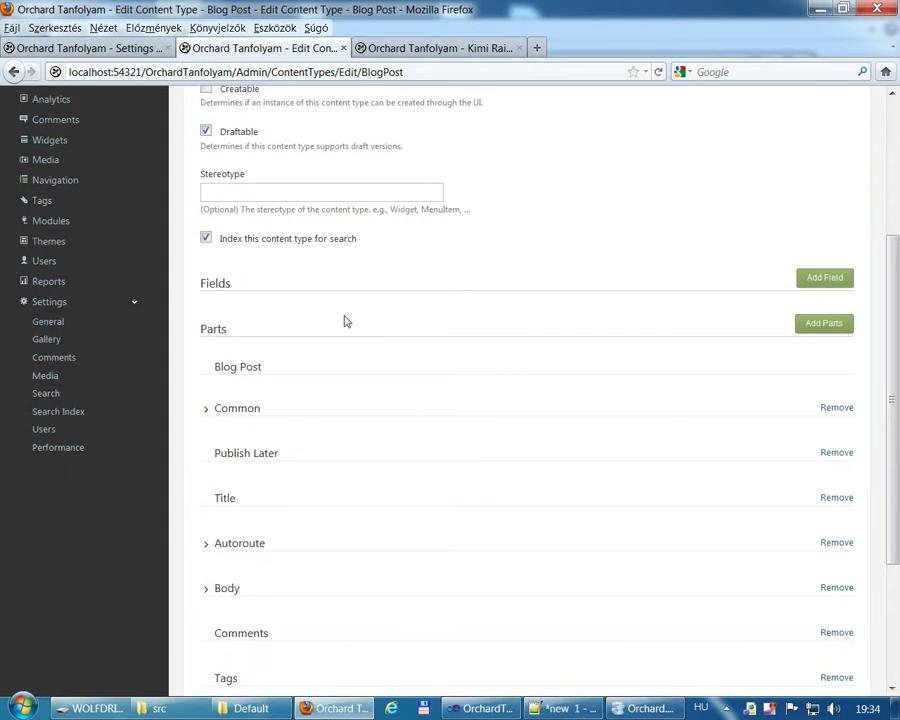
scroll(393, 368, "up", 3)
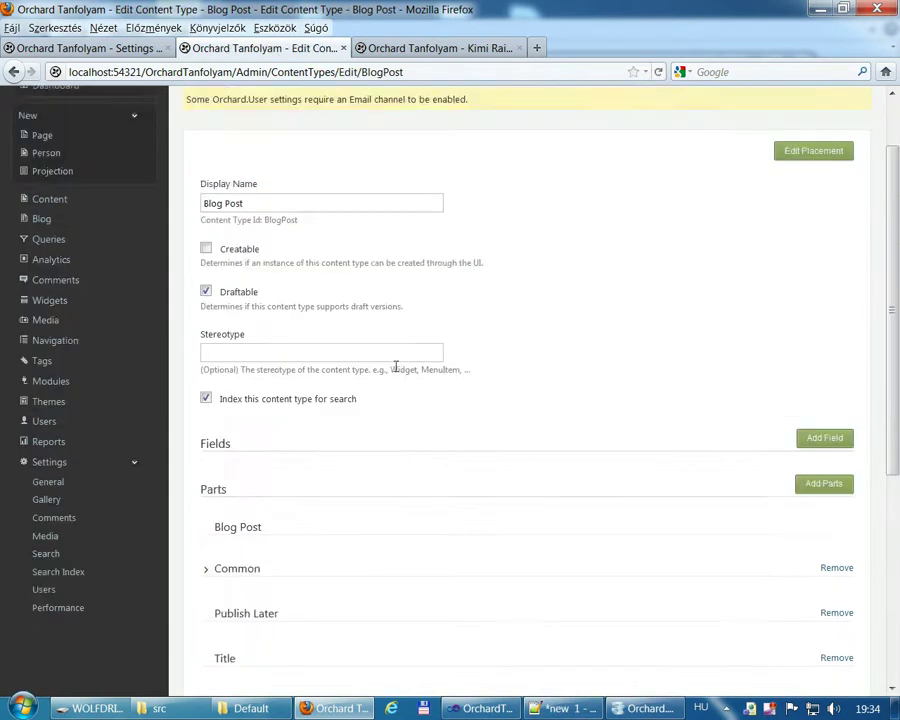
scroll(396, 367, "up", 2)
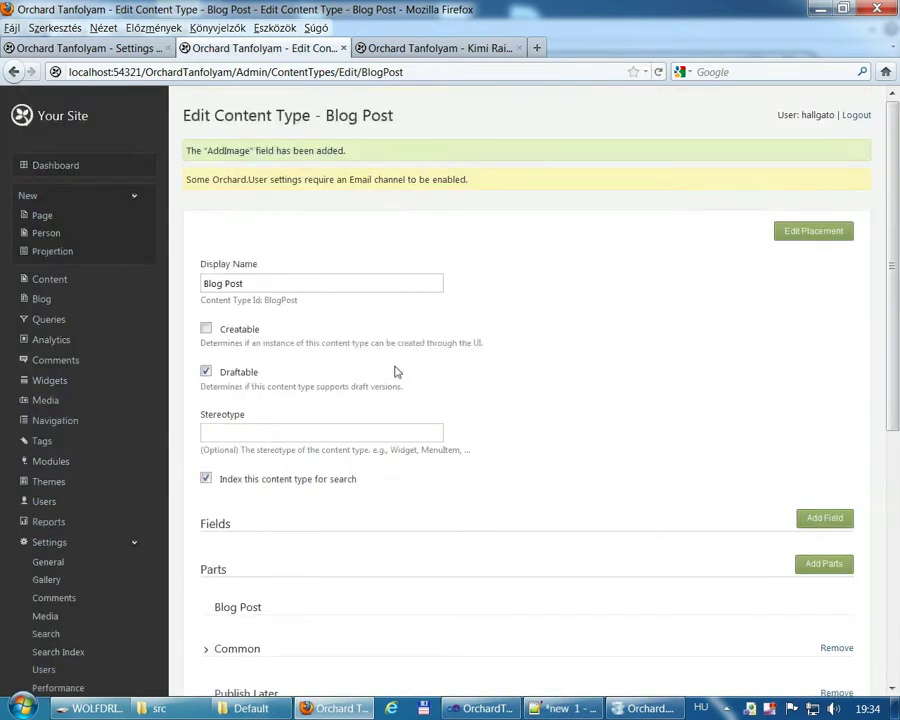
scroll(395, 372, "down", 3)
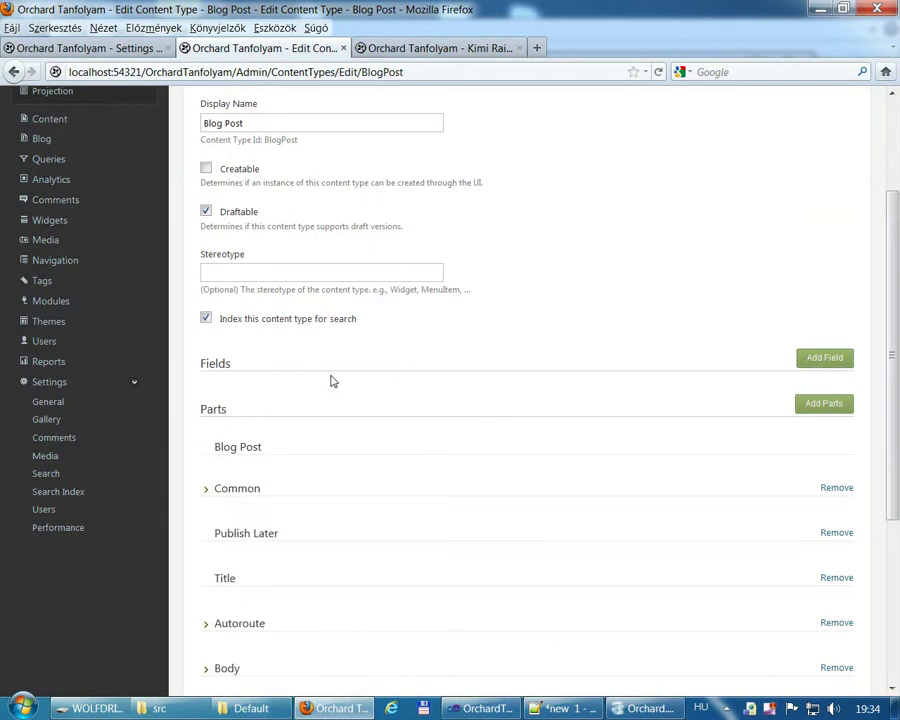
scroll(332, 380, "down", 3)
scroll(331, 380, "up", 3)
key("alt+Left")
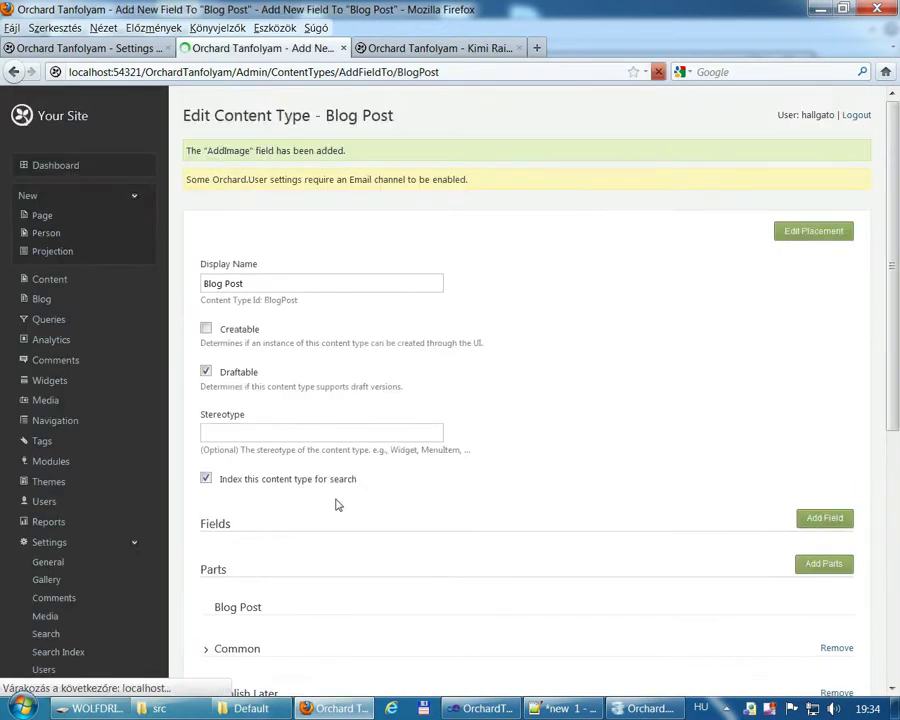
left_click(250, 338)
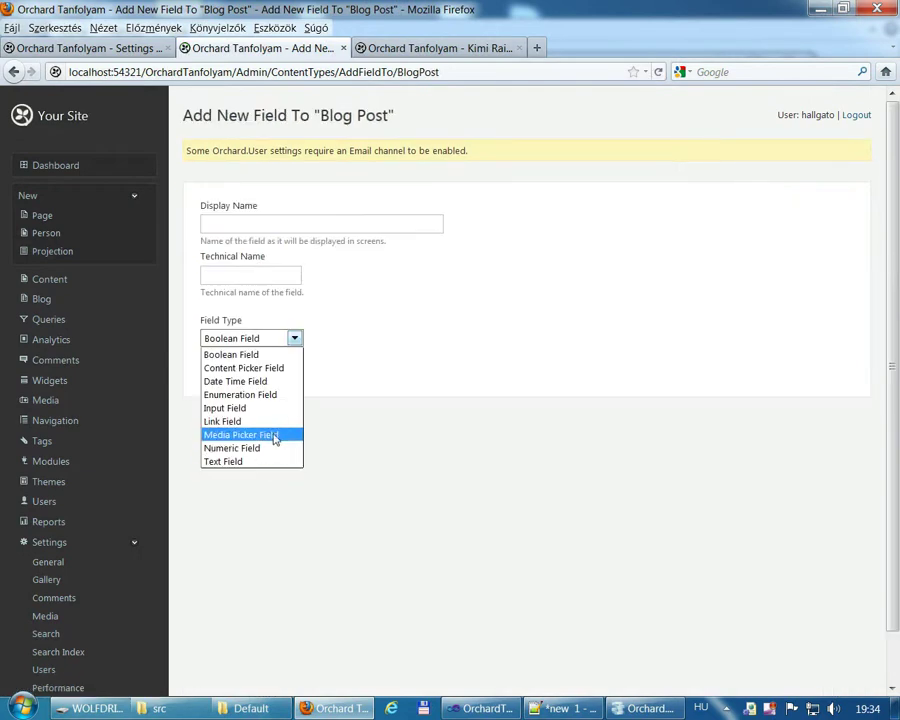
left_click(281, 433)
left_click(291, 226)
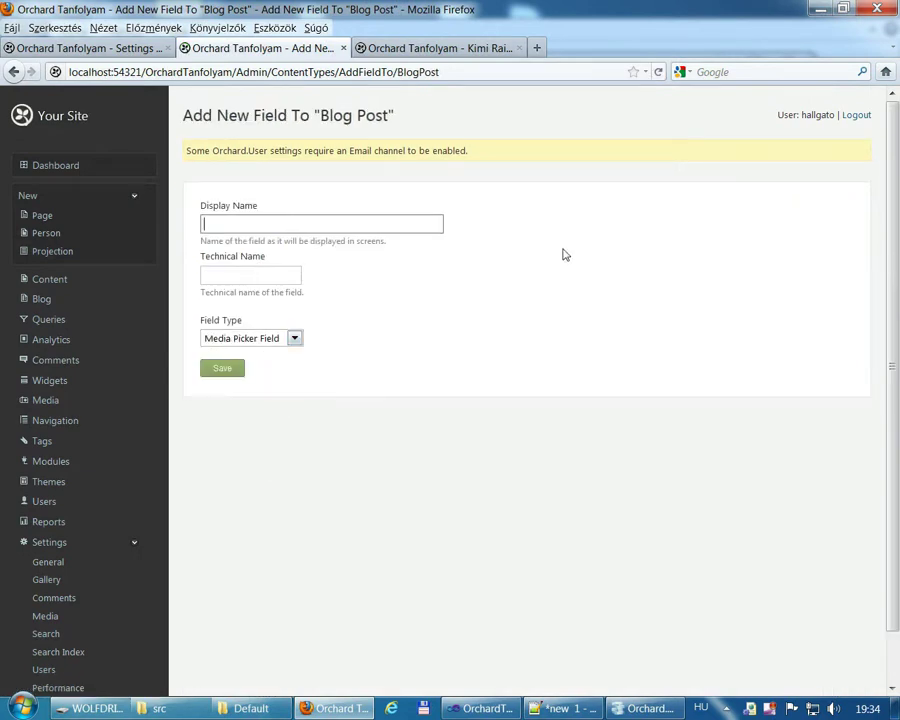
type("AddImage")
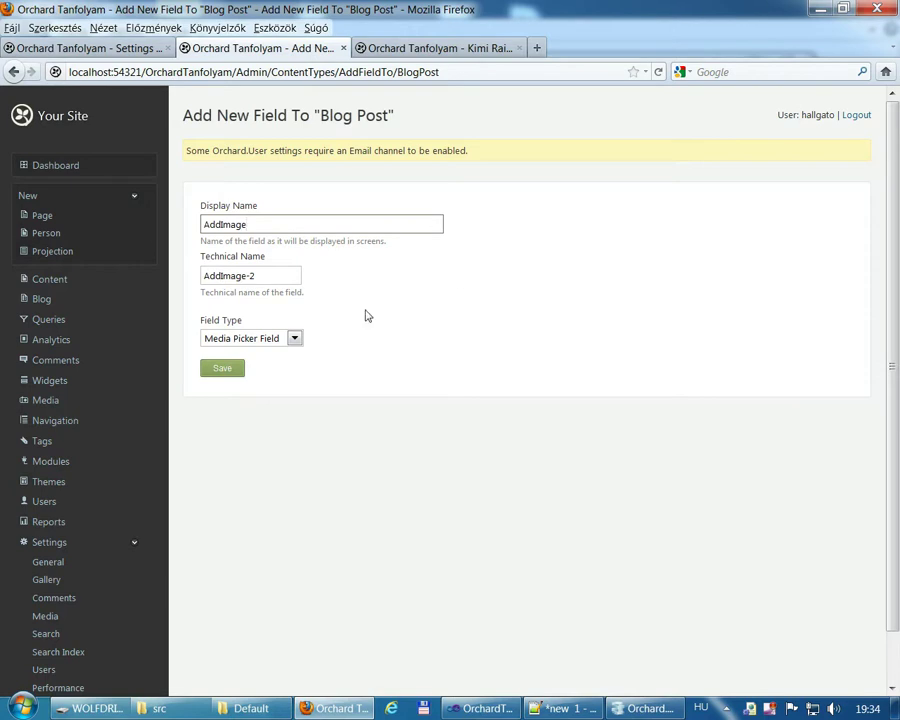
left_click(218, 367)
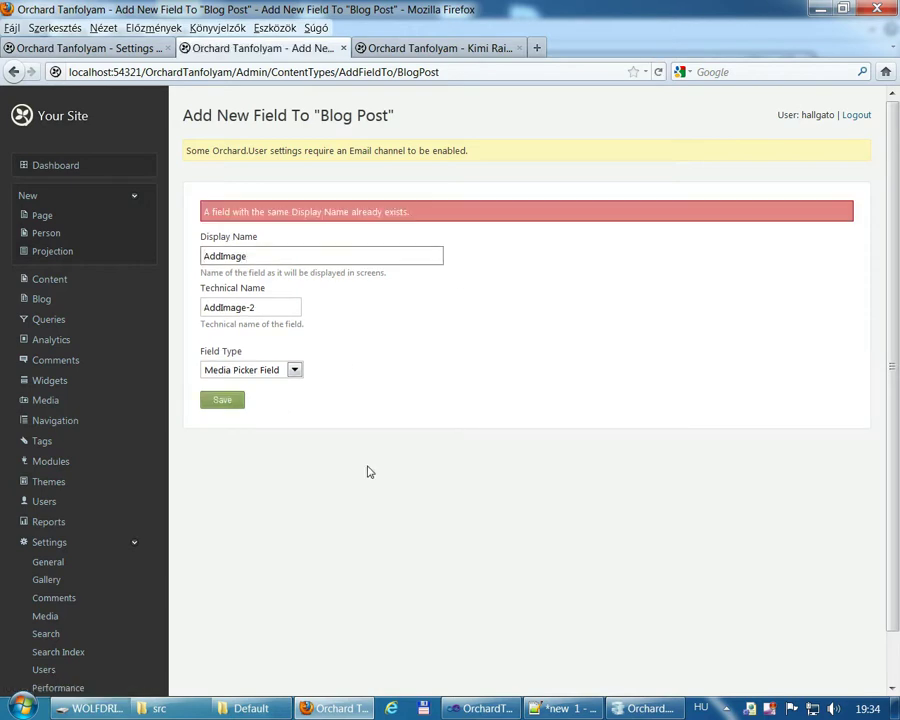
left_click(52, 284)
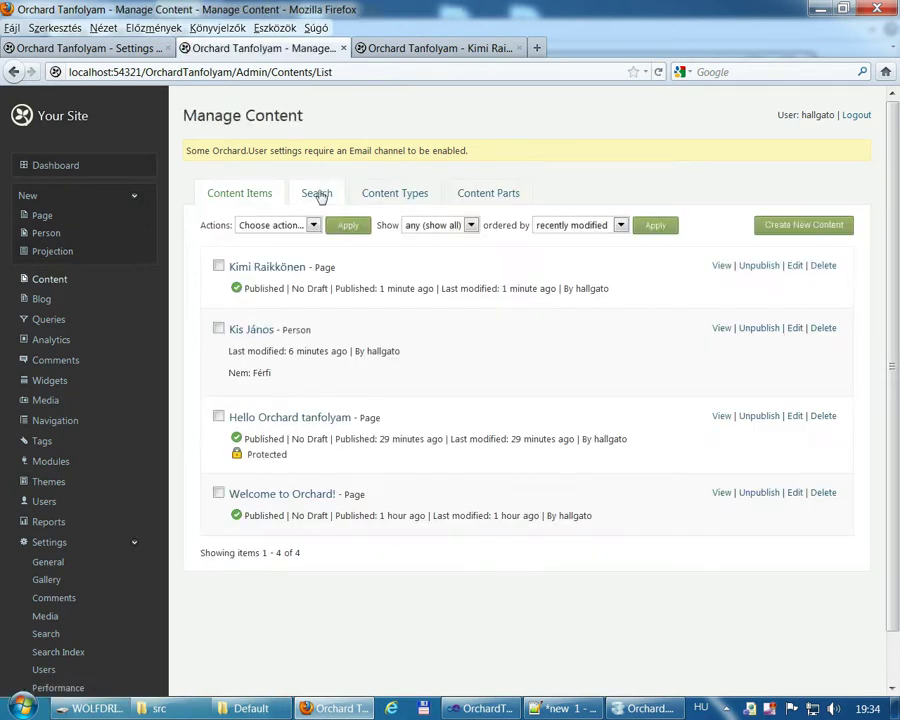
Add a Media Picker Field with display name Media to the Person content type
left_click(390, 196)
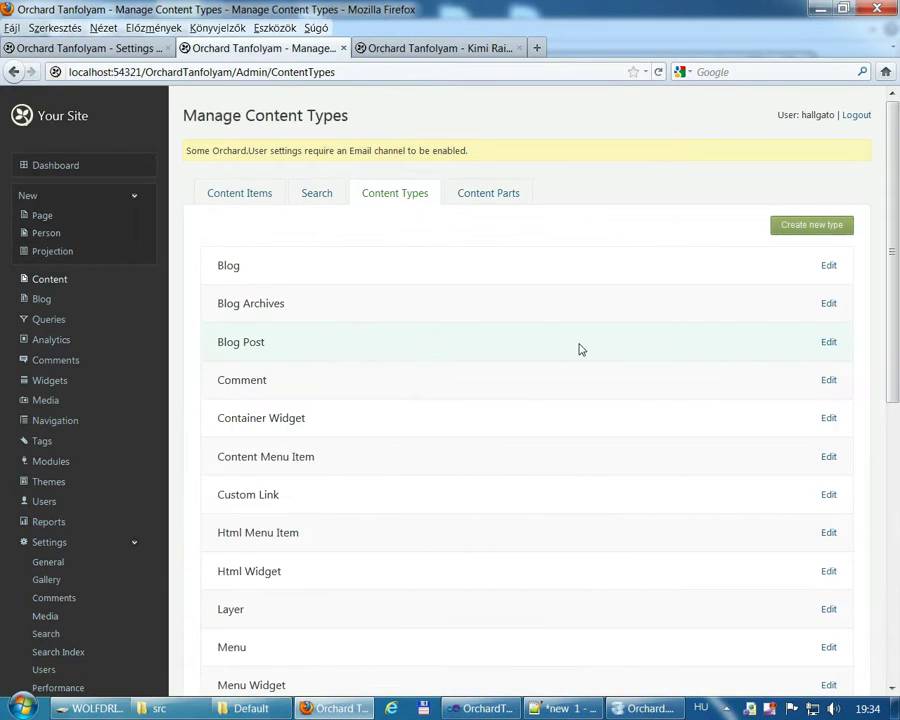
scroll(578, 349, "down", 5)
left_click(831, 376)
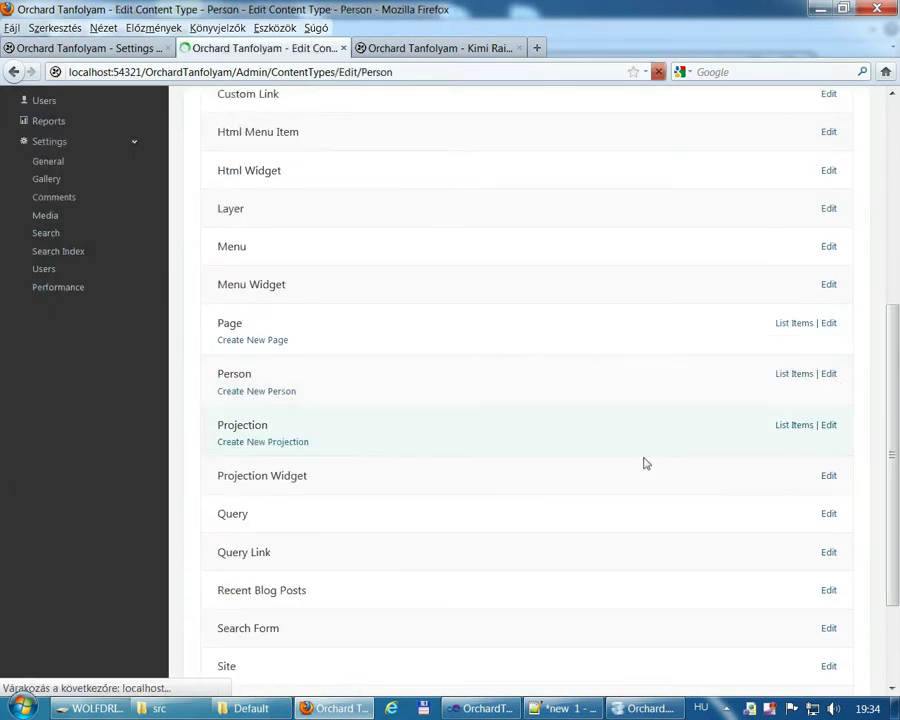
left_click(808, 279)
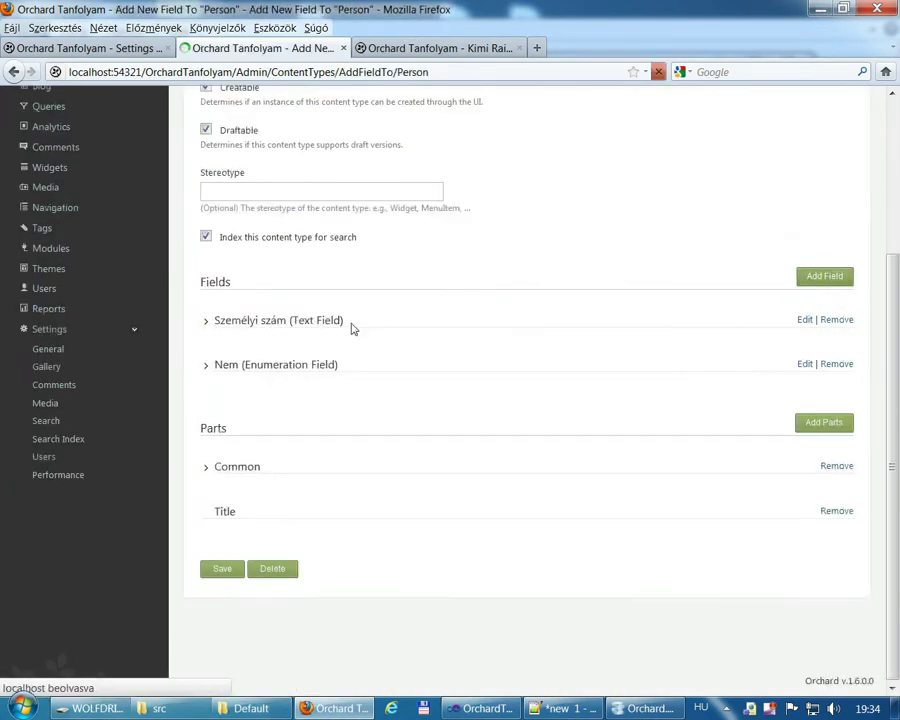
left_click(285, 338)
left_click(262, 432)
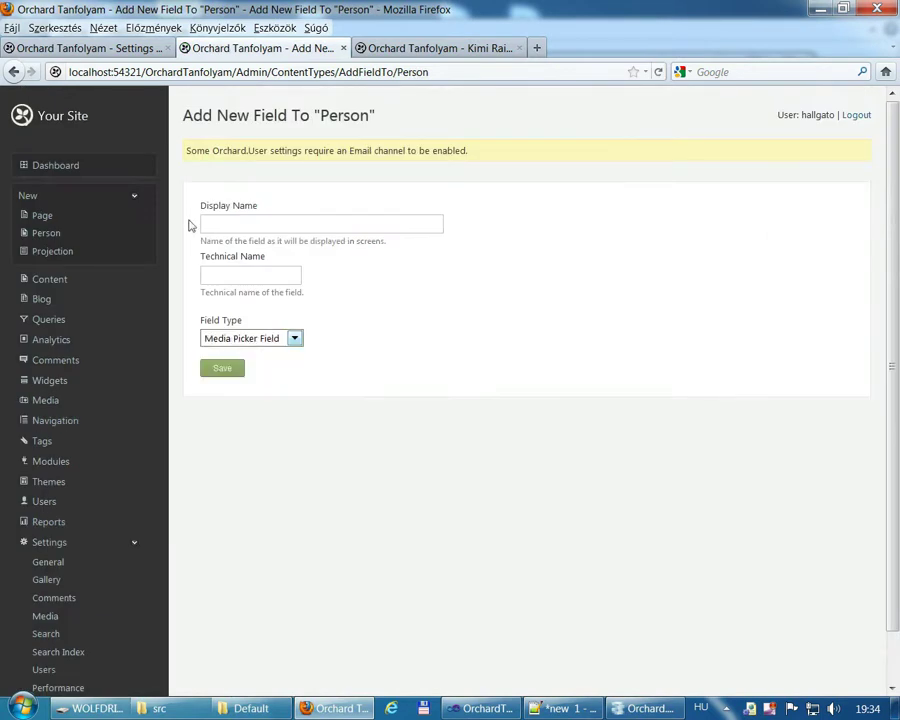
left_click(304, 226)
type("Media")
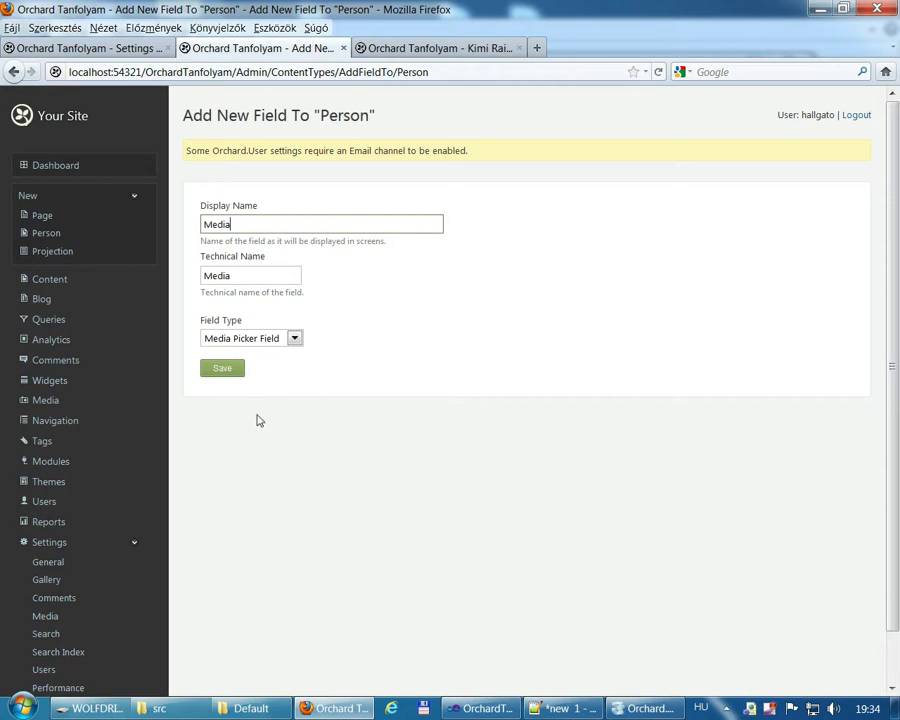
left_click(227, 375)
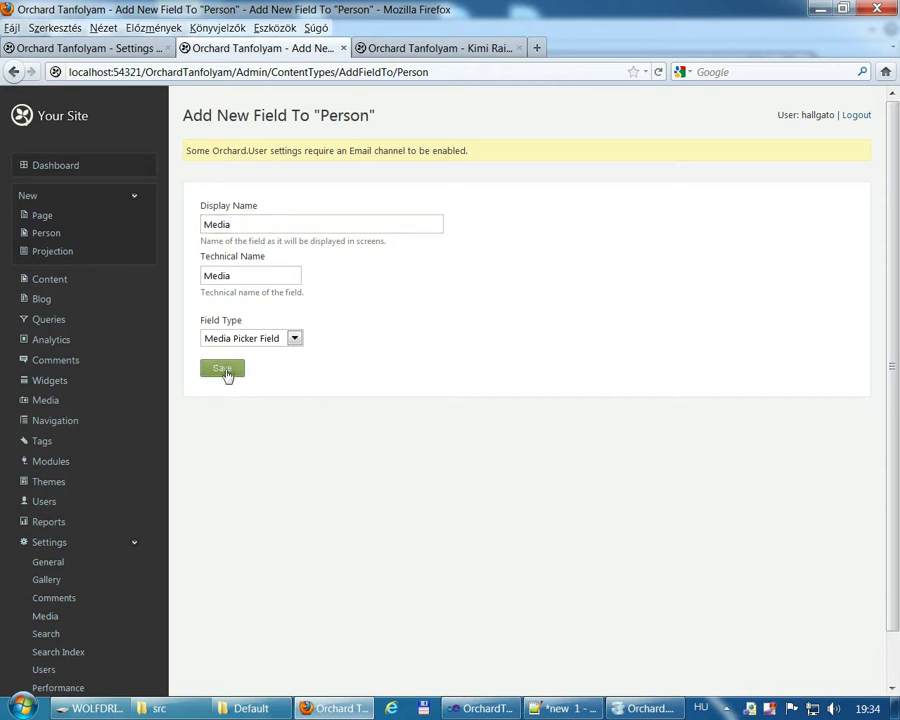
scroll(345, 620, "down", 3)
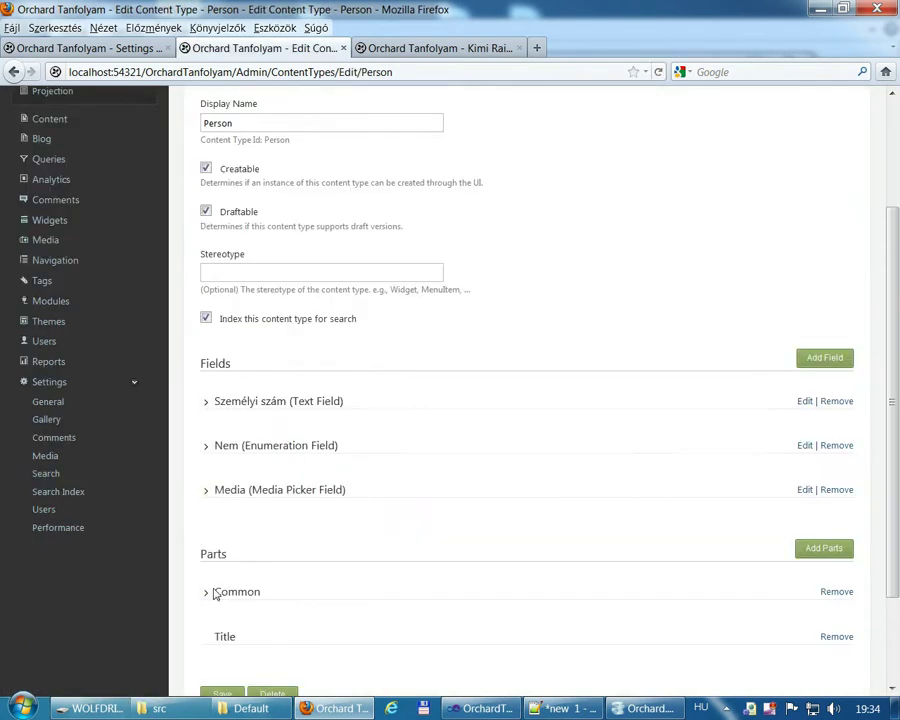
left_click(206, 490)
Tick 'The media is required' on Person's Media field and save the type settings
scroll(400, 380, "down", 3)
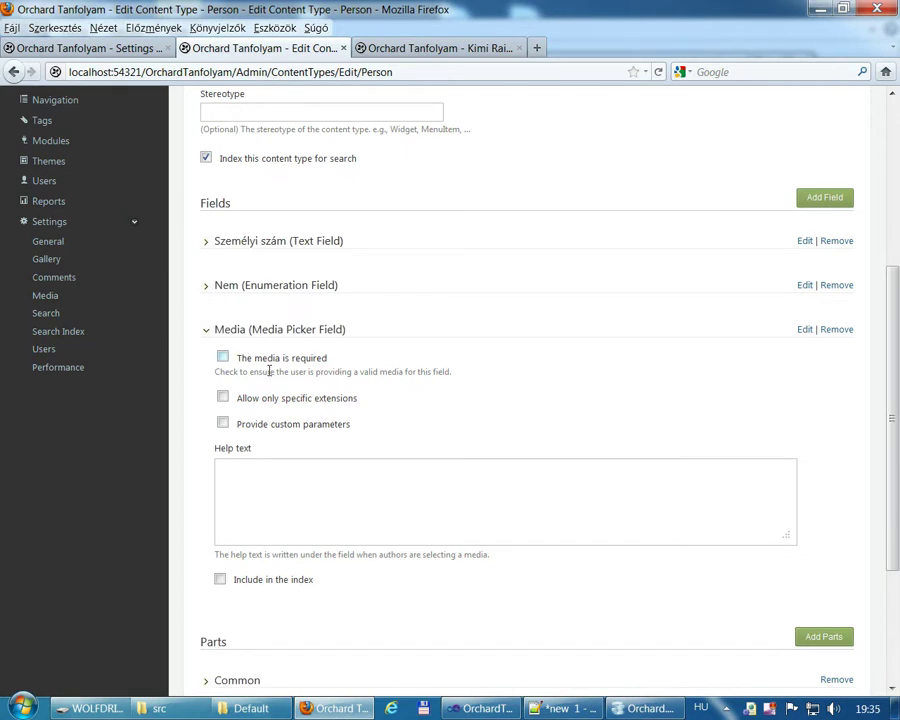
left_click_drag(335, 361, 241, 362)
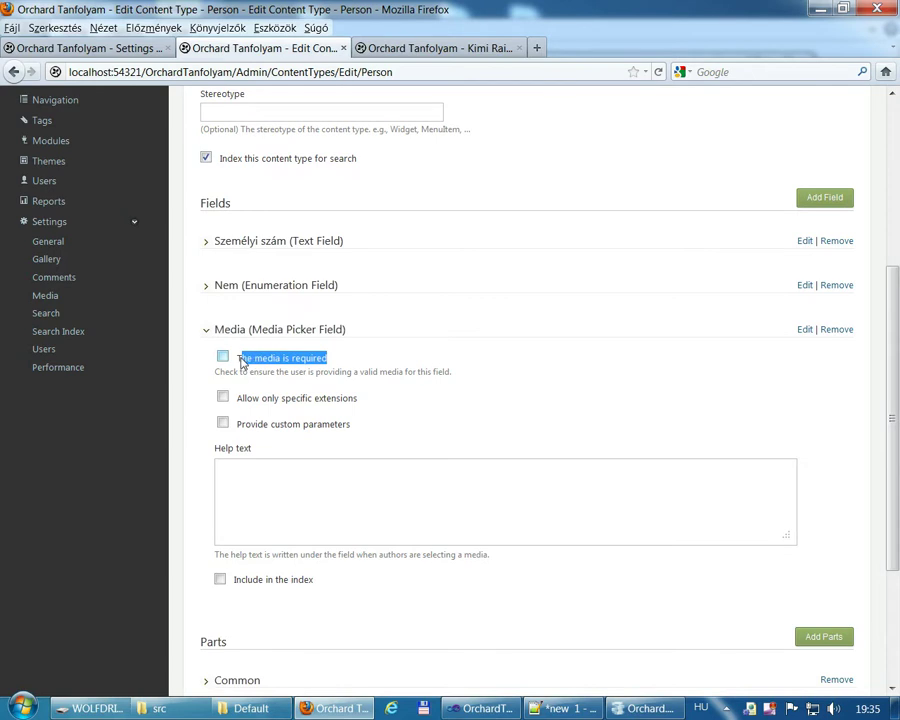
left_click(400, 388)
left_click(223, 358)
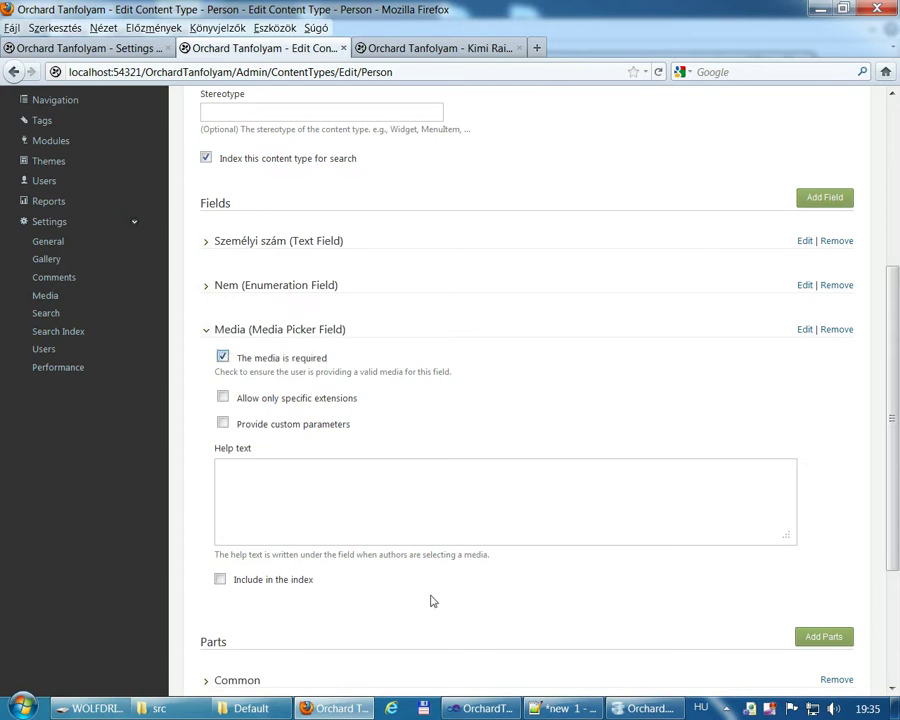
scroll(550, 412, "down", 3)
scroll(575, 435, "up", 5)
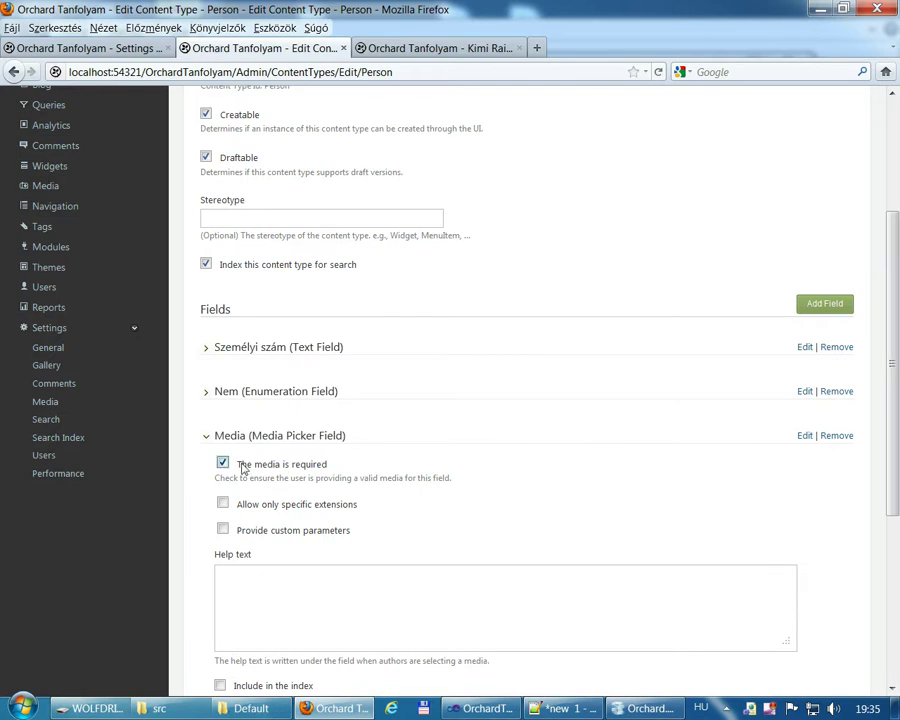
scroll(406, 518, "down", 6)
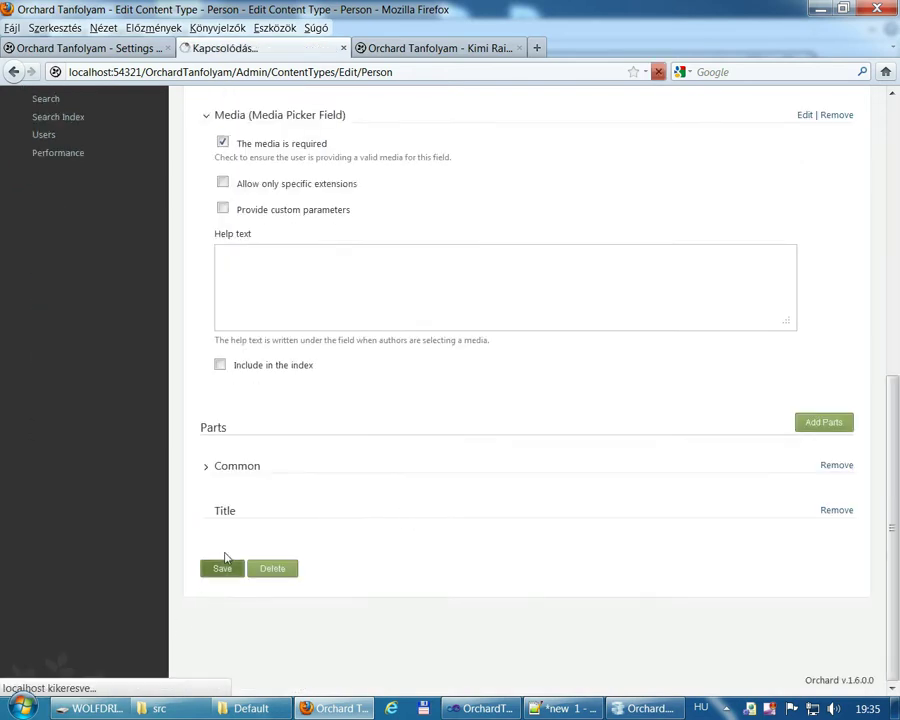
left_click(221, 568)
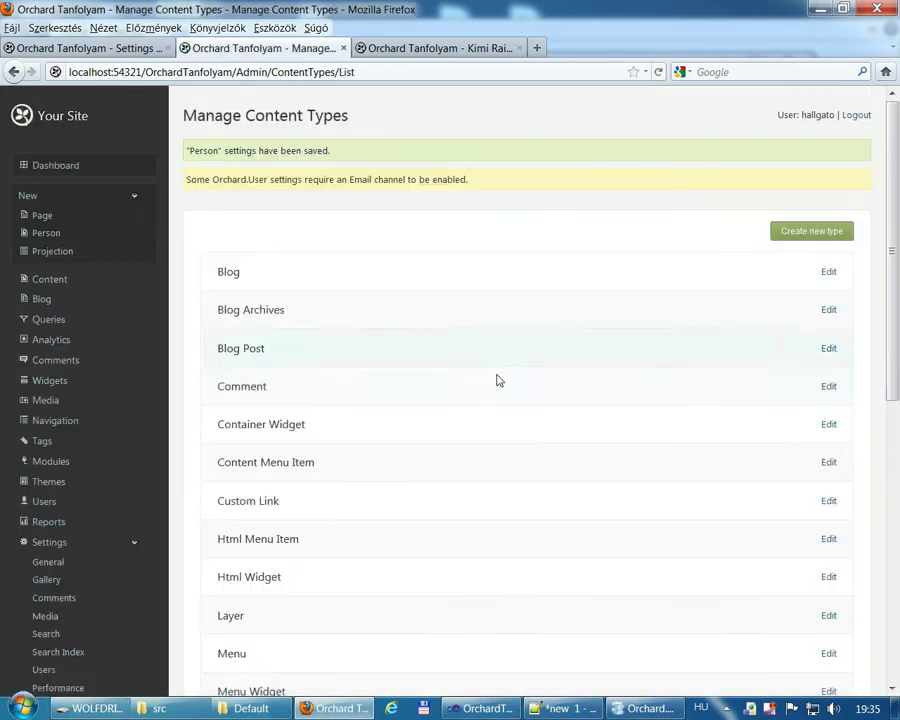
Start a new Person item, enter its title, and pick 16.jpg from the media library
left_click(48, 233)
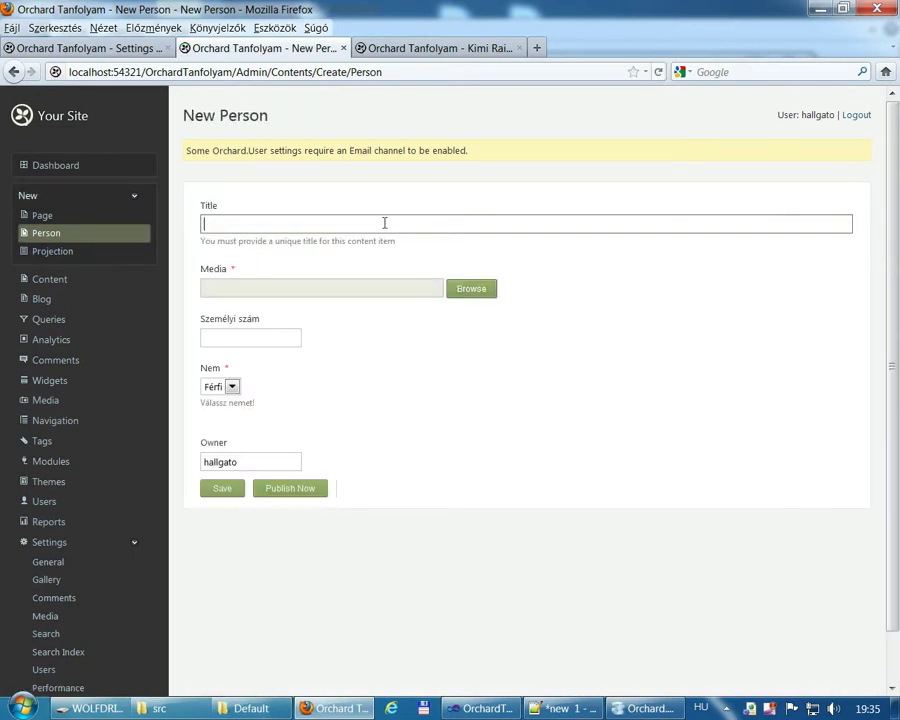
type("Kimi Raikkönen")
left_click(469, 290)
left_click(212, 84)
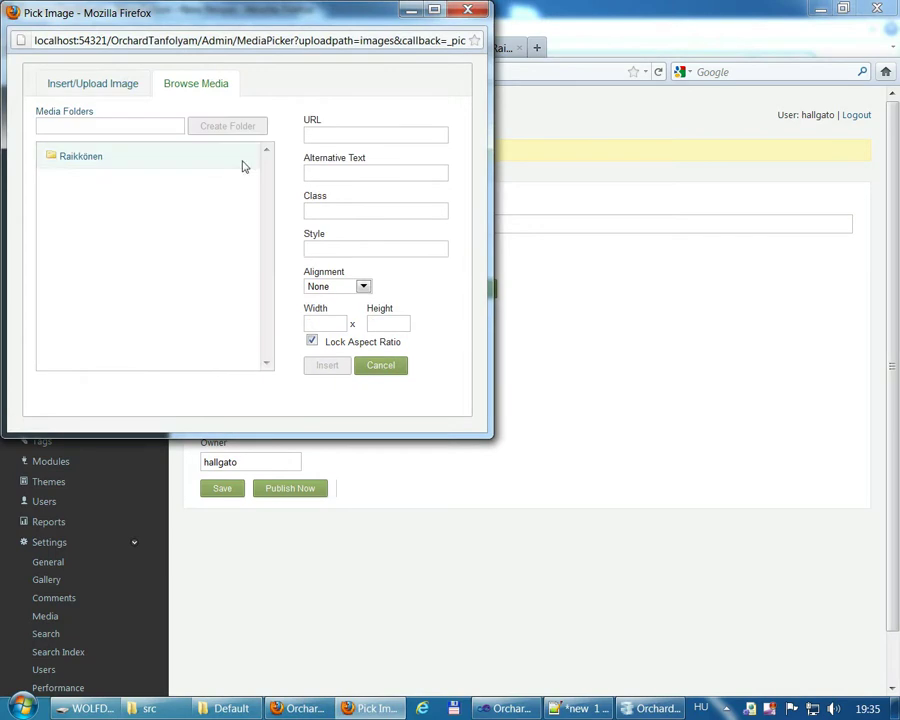
left_click(148, 155)
scroll(266, 220, "down", 4)
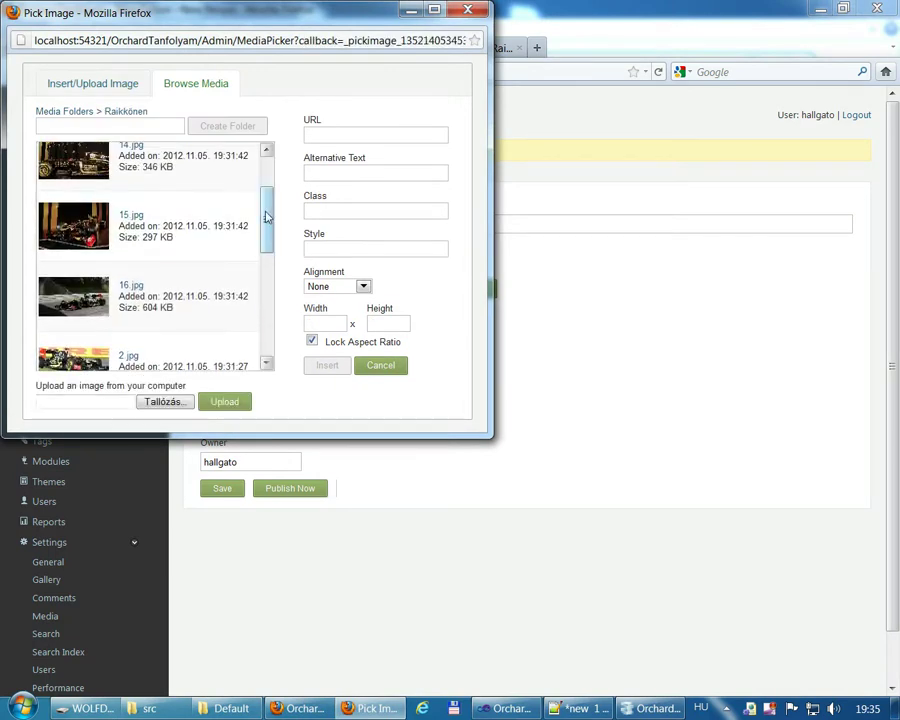
scroll(266, 215, "down", 1)
left_click(127, 231)
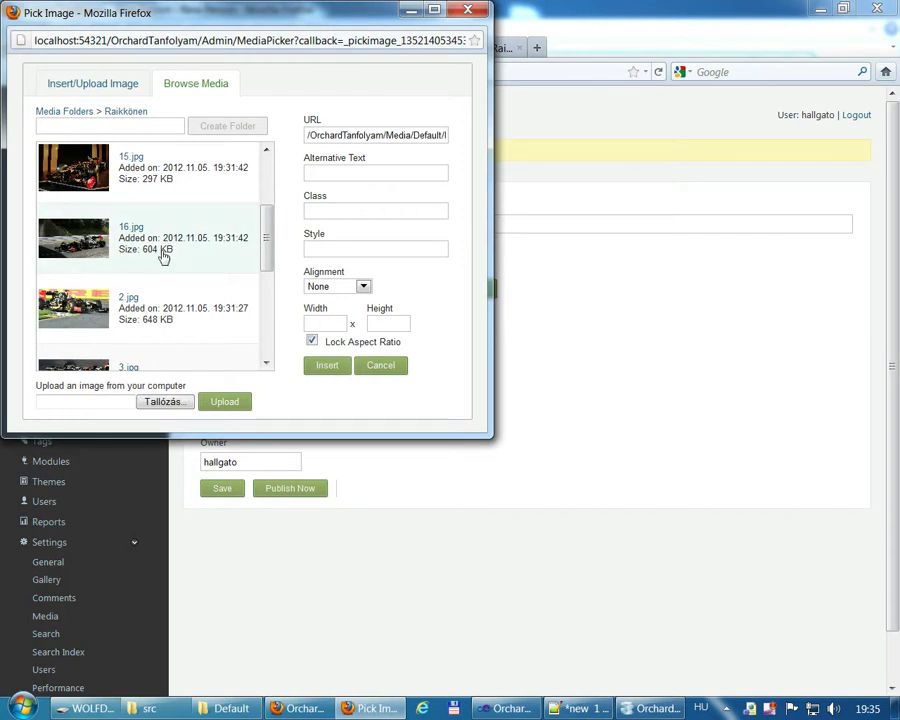
Insert 16.jpg at a new width, fill in Személyi szám, publish, and return to the content list
left_click_drag(330, 323, 293, 322)
type("8000")
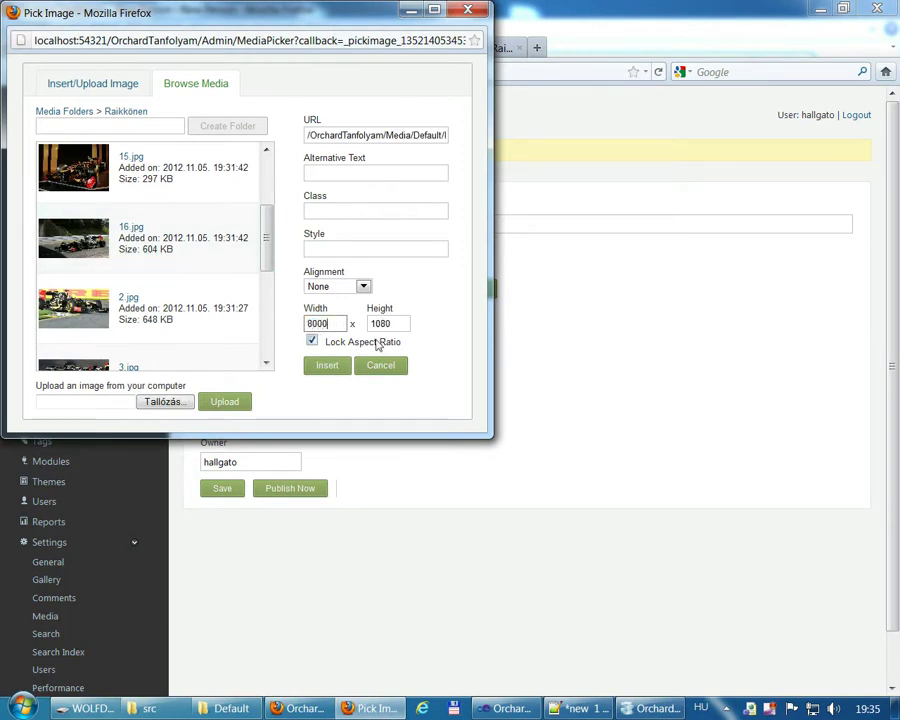
key("Tab")
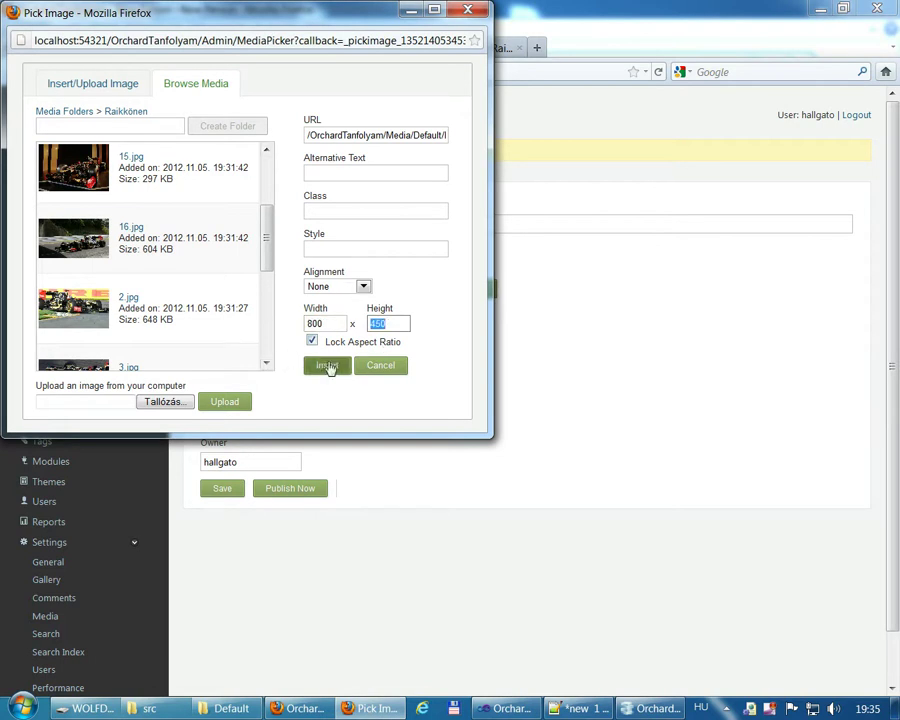
left_click(329, 366)
key("Tab")
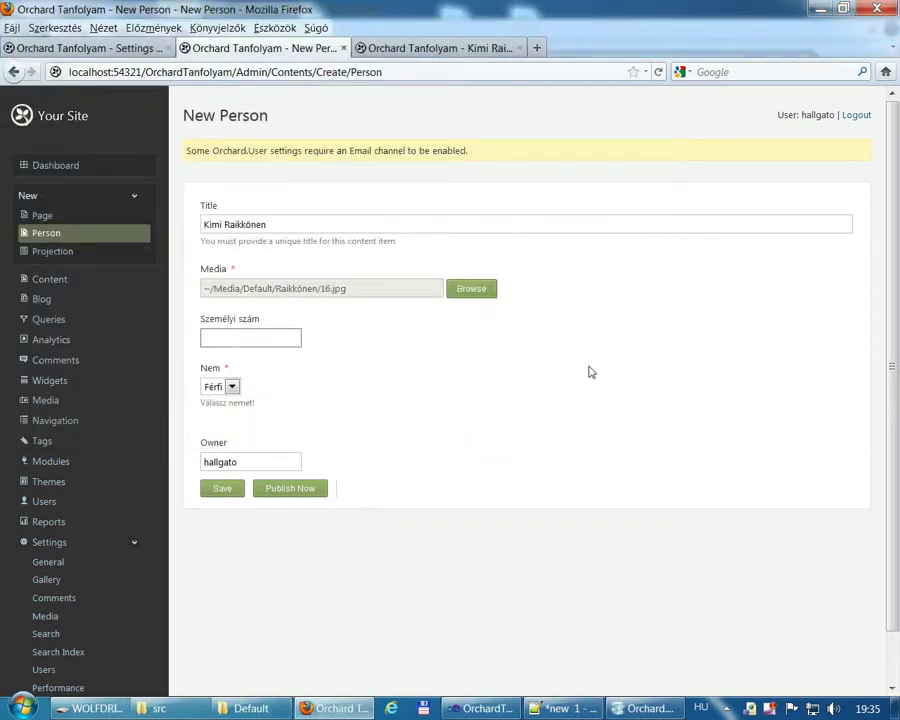
type("dslkgjsleék")
left_click(300, 494)
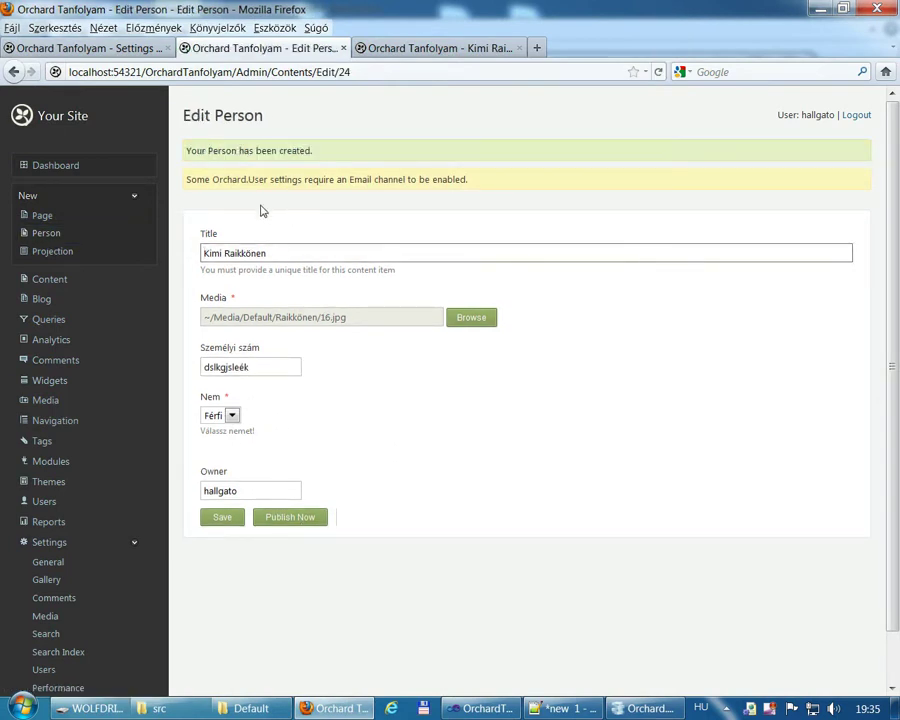
left_click(50, 279)
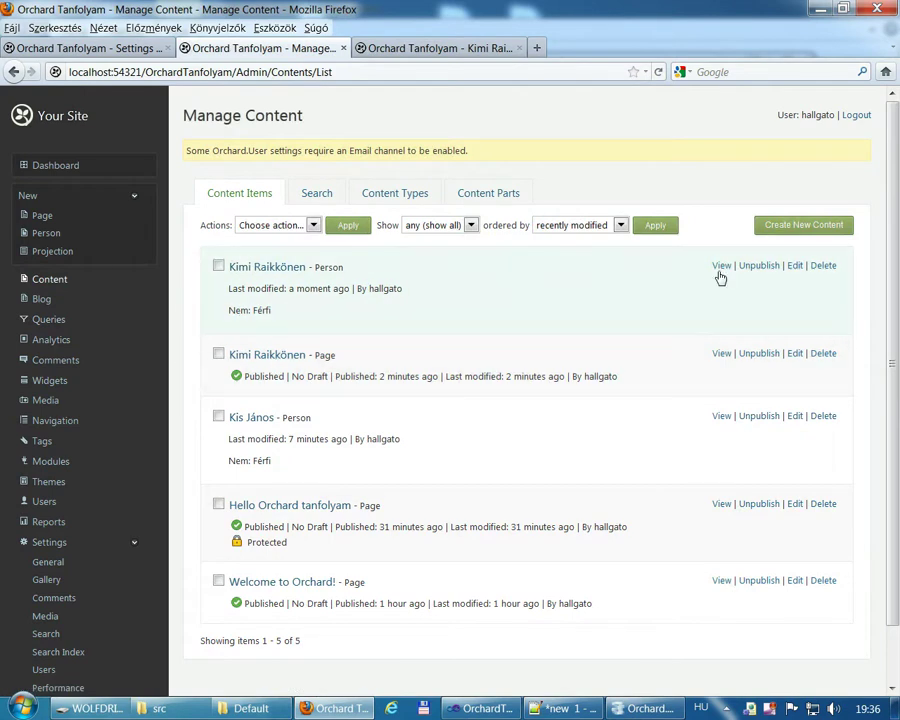
Open the new Person's public page in a separate browser tab and switch to it
middle_click(719, 270)
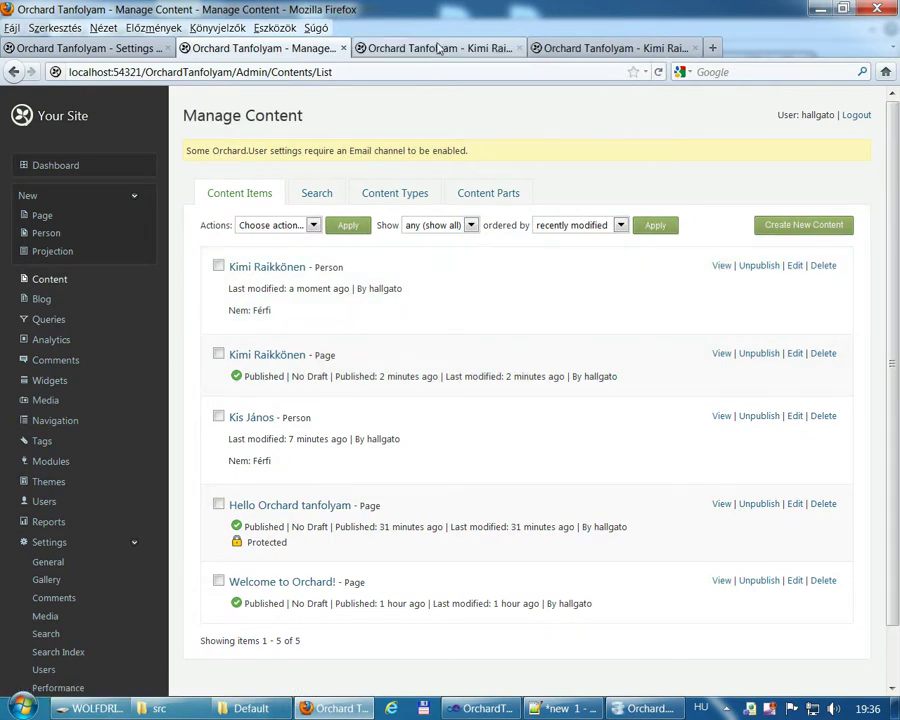
left_click(437, 49)
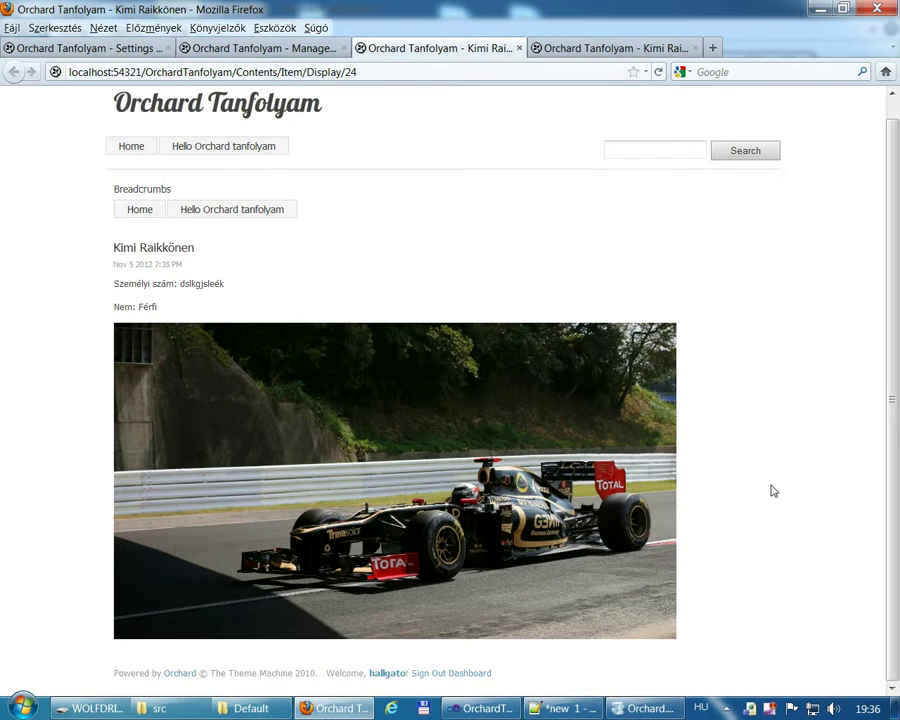
Scroll back up the new Person's public page to review its 16.jpg photo
scroll(57, 249, "up", 1)
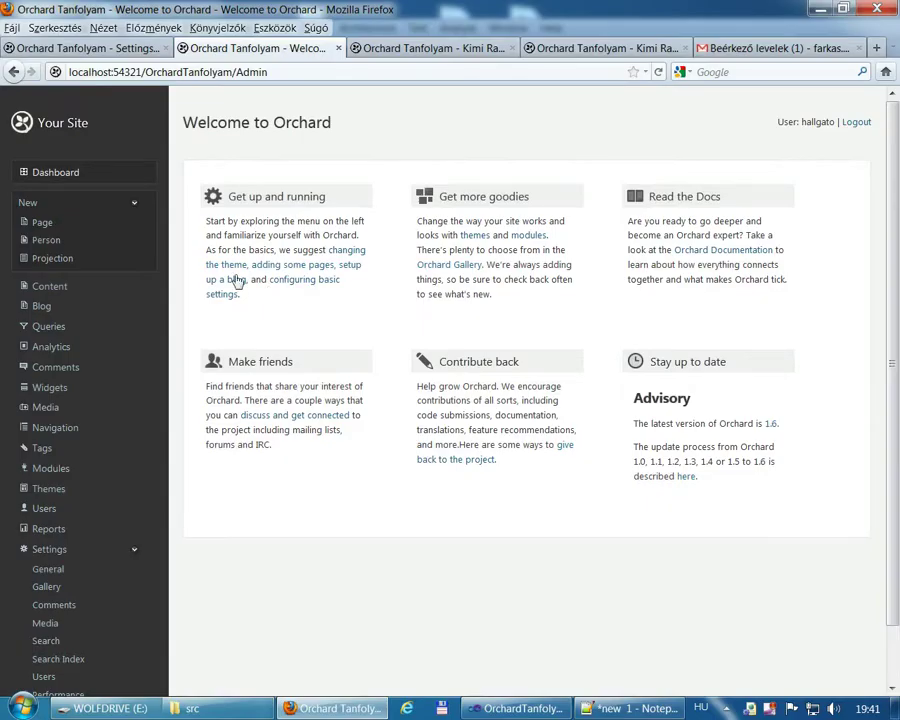
Open Content from the admin sidebar to list the 5 content items
left_click(50, 286)
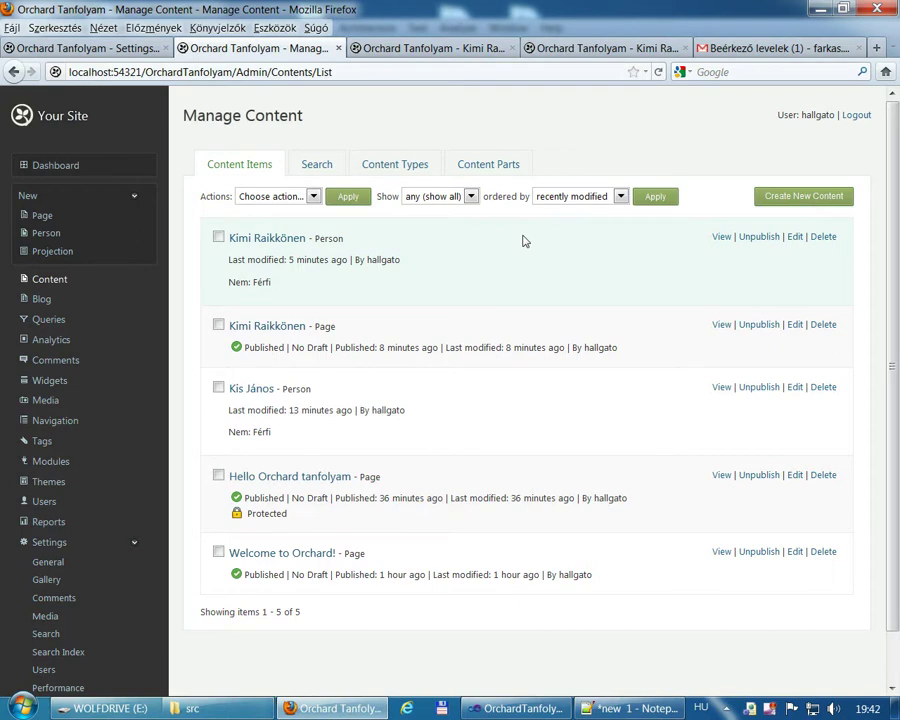
Create a new content type with display name 'Kapcsolat' from the Content Types list
left_click(414, 172)
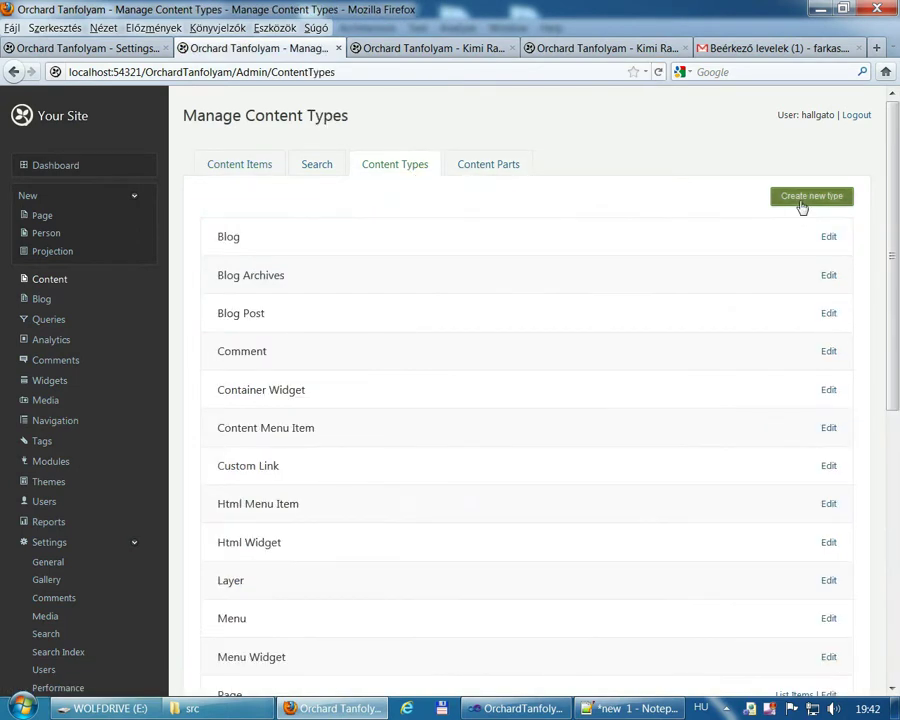
left_click(804, 198)
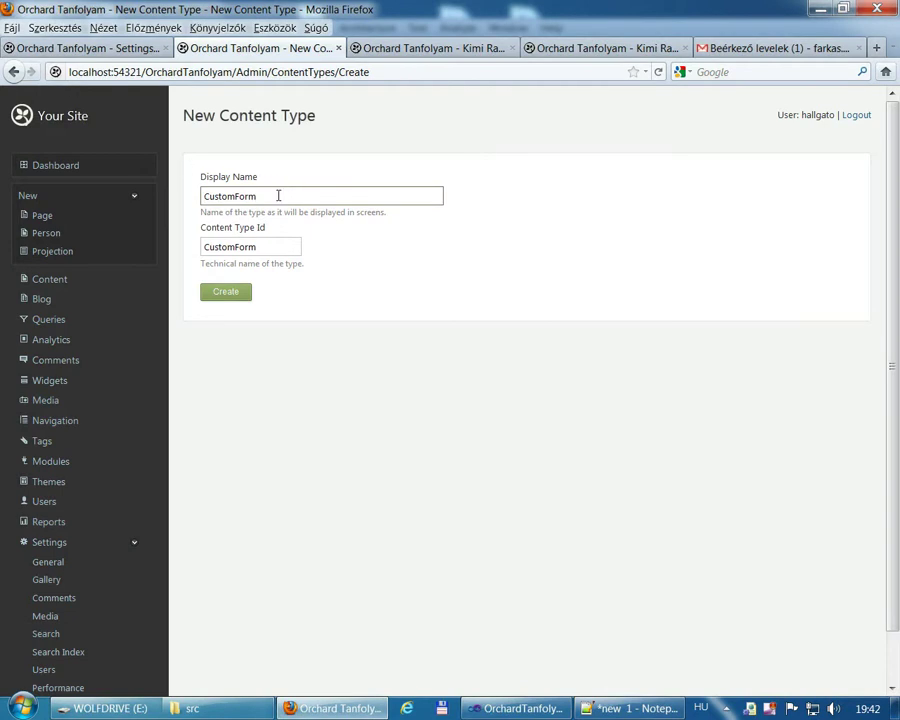
type("Kapcsolat")
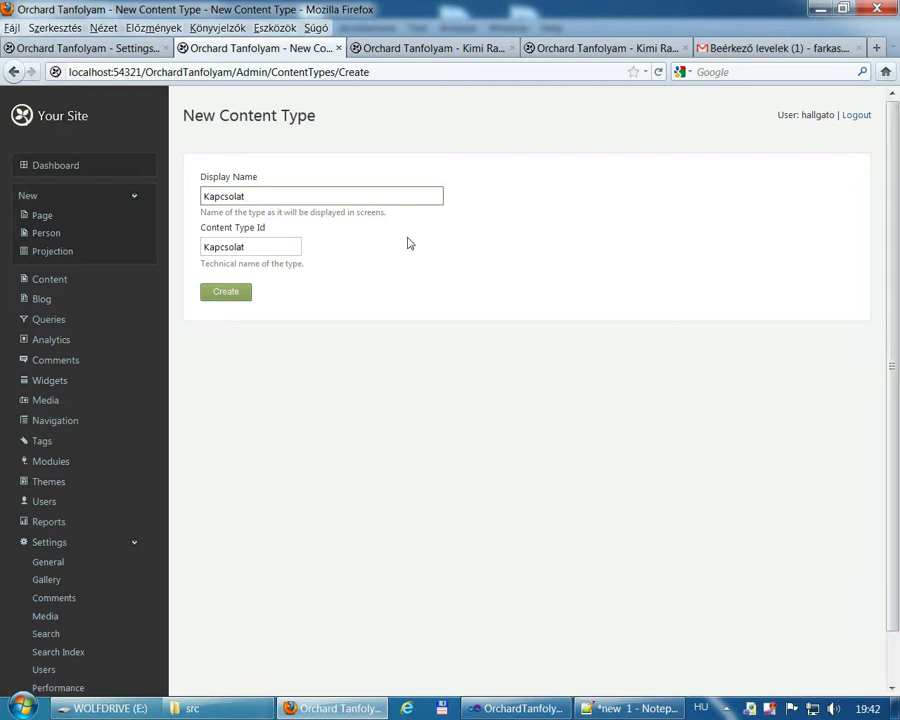
left_click(226, 291)
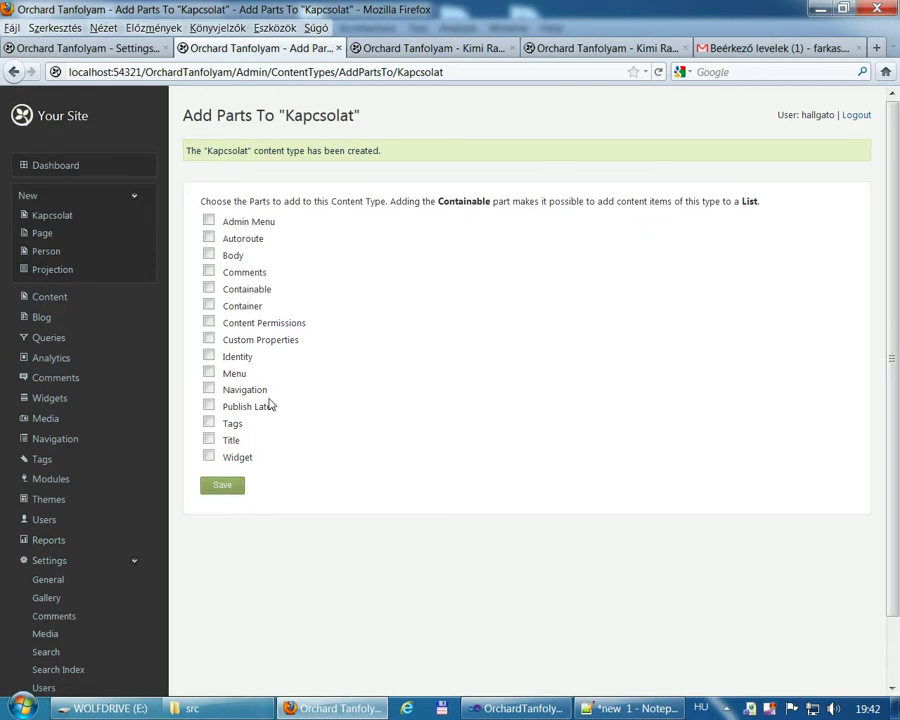
Save Kapcsolat without parts and add a Név Input Field to it
left_click(232, 487)
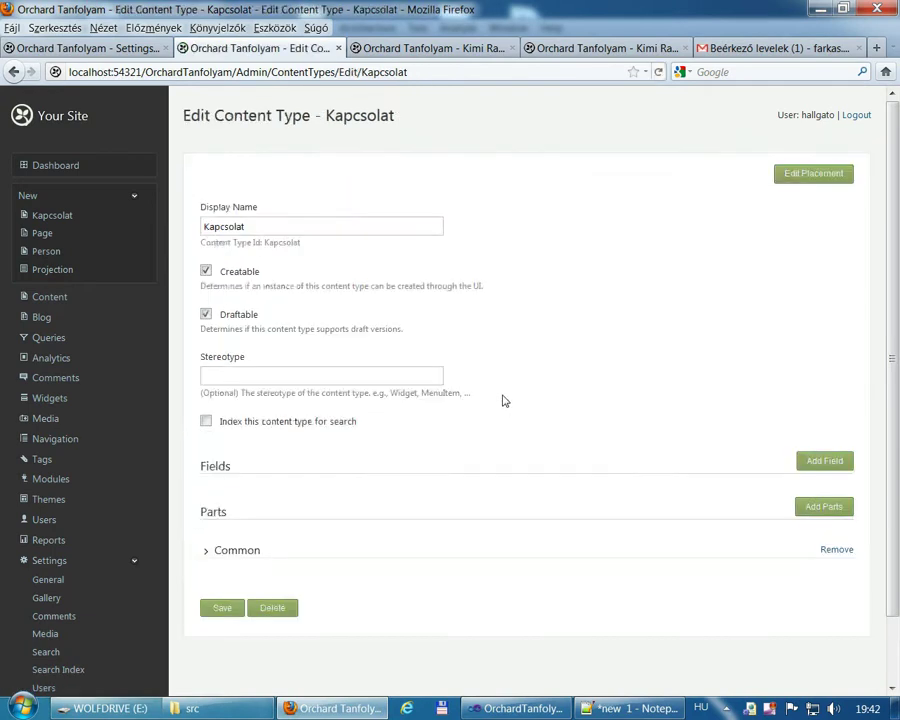
scroll(505, 401, "down", 2)
left_click(822, 386)
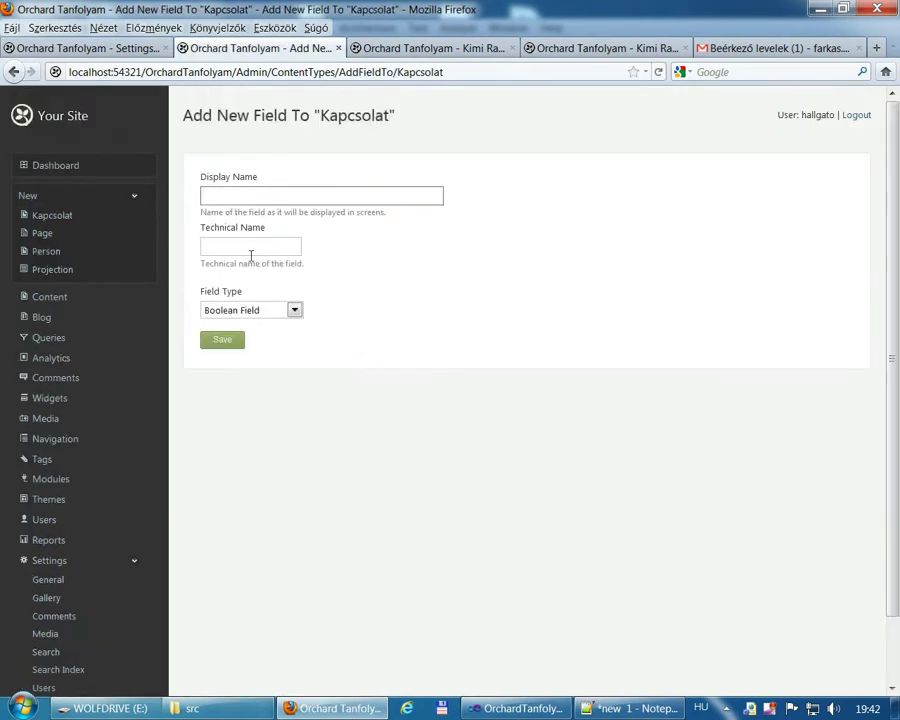
left_click(281, 309)
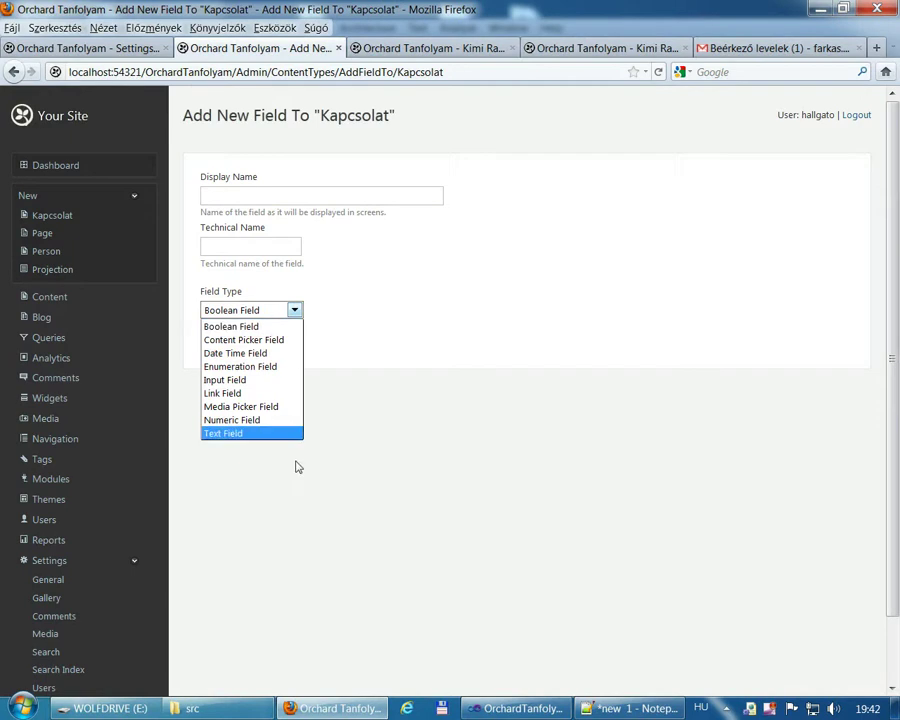
left_click(235, 379)
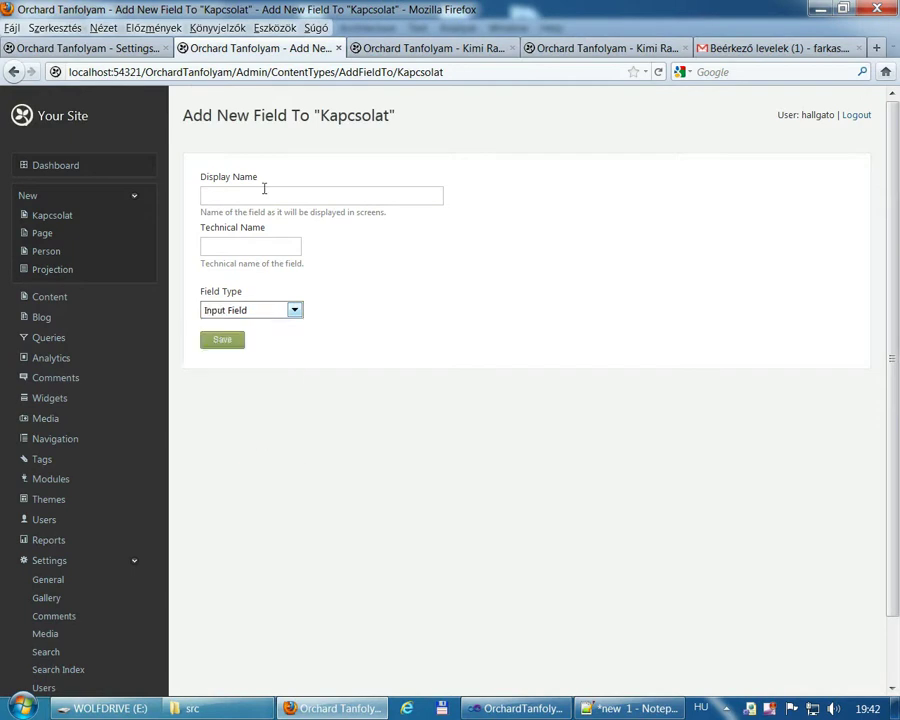
left_click(284, 192)
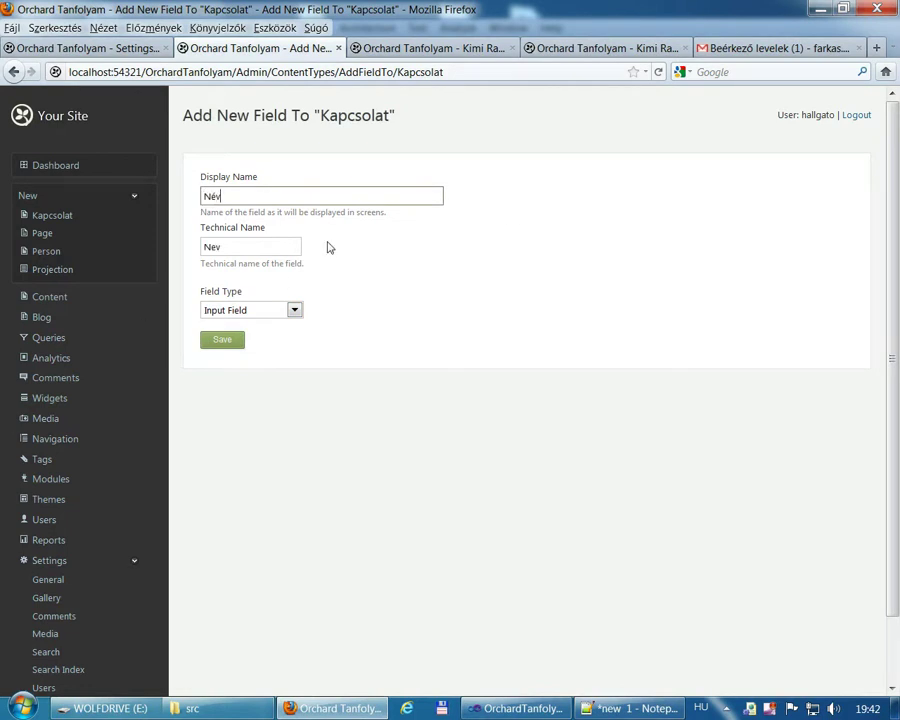
left_click(248, 247)
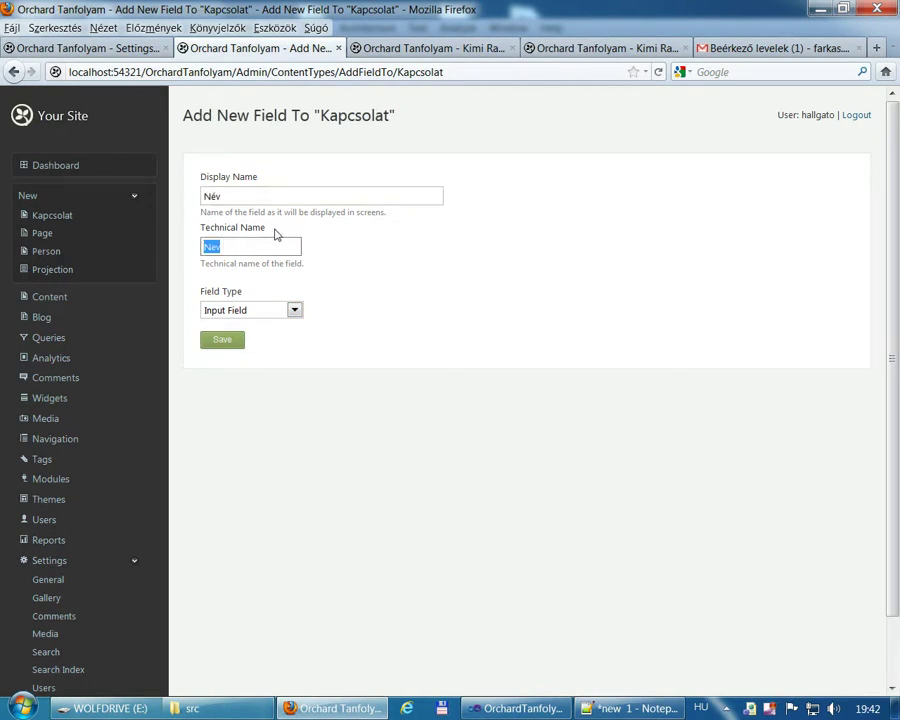
left_click_drag(248, 245, 201, 246)
left_click(222, 340)
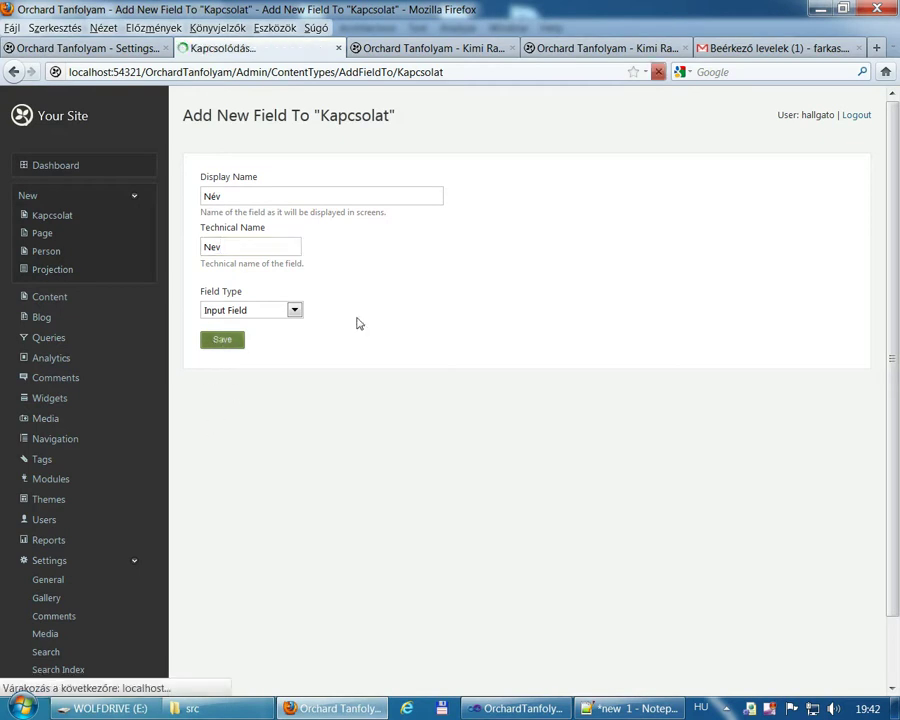
Add an Email Input Field and an Üzenet Text Field to Kapcsolat
scroll(503, 306, "down", 3)
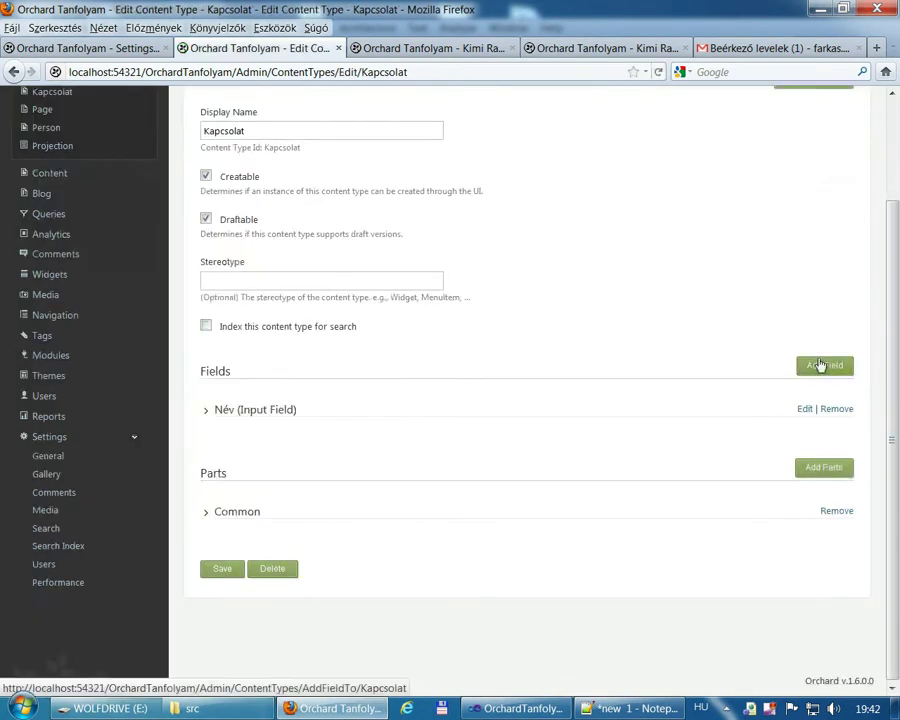
left_click(824, 365)
left_click(294, 310)
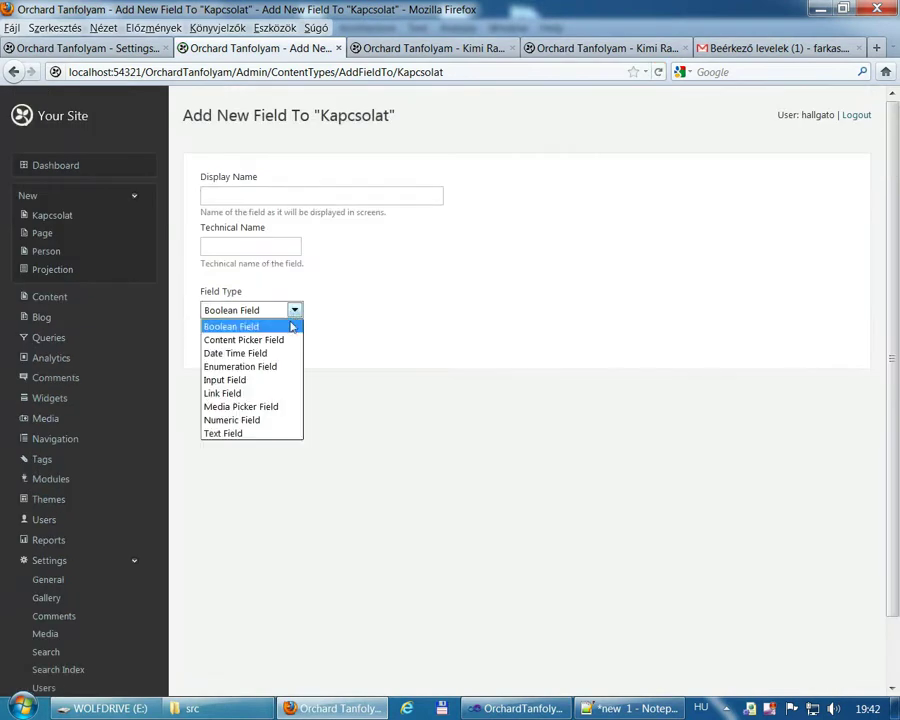
left_click(290, 381)
left_click(287, 199)
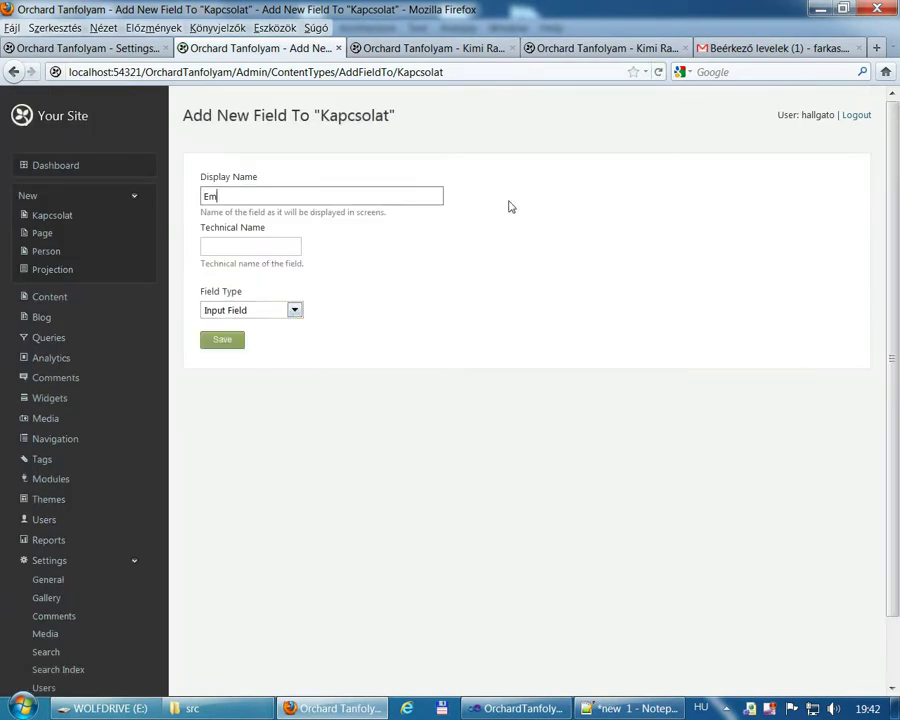
left_click(208, 344)
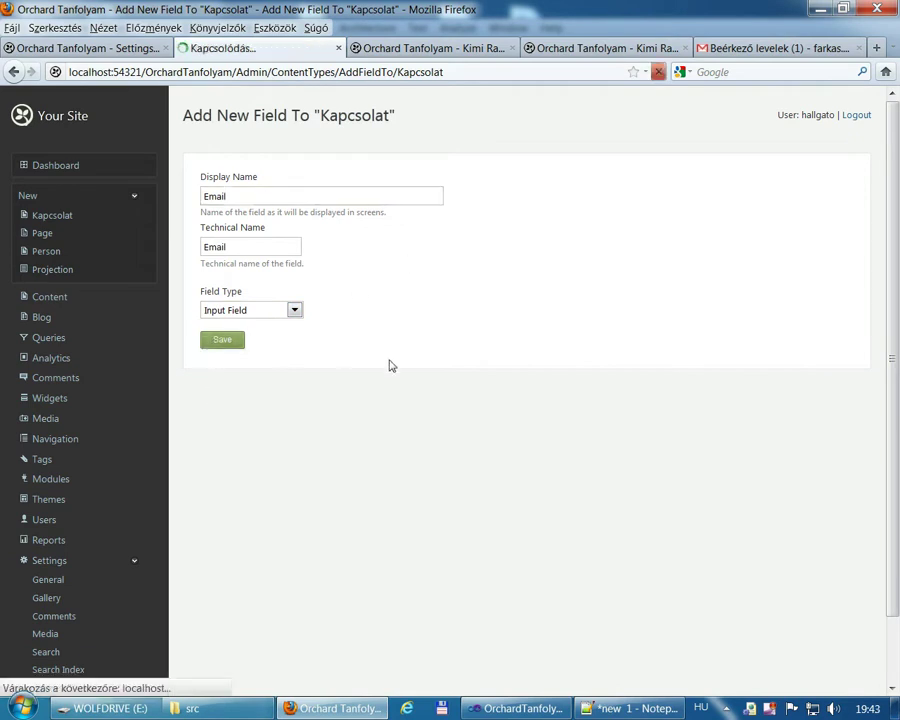
left_click(823, 489)
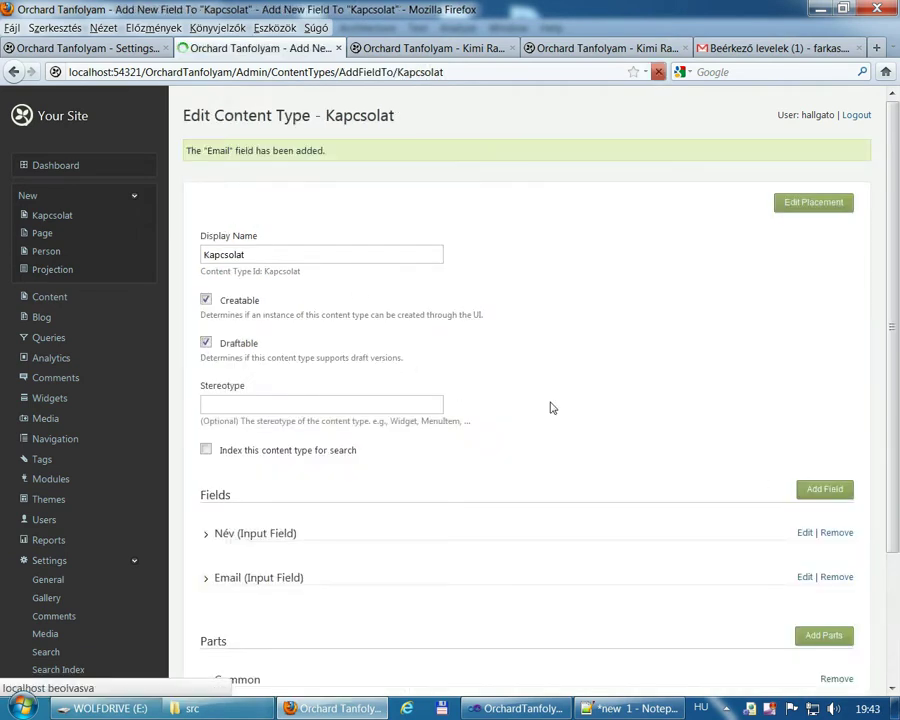
left_click(250, 308)
left_click(274, 432)
left_click(278, 198)
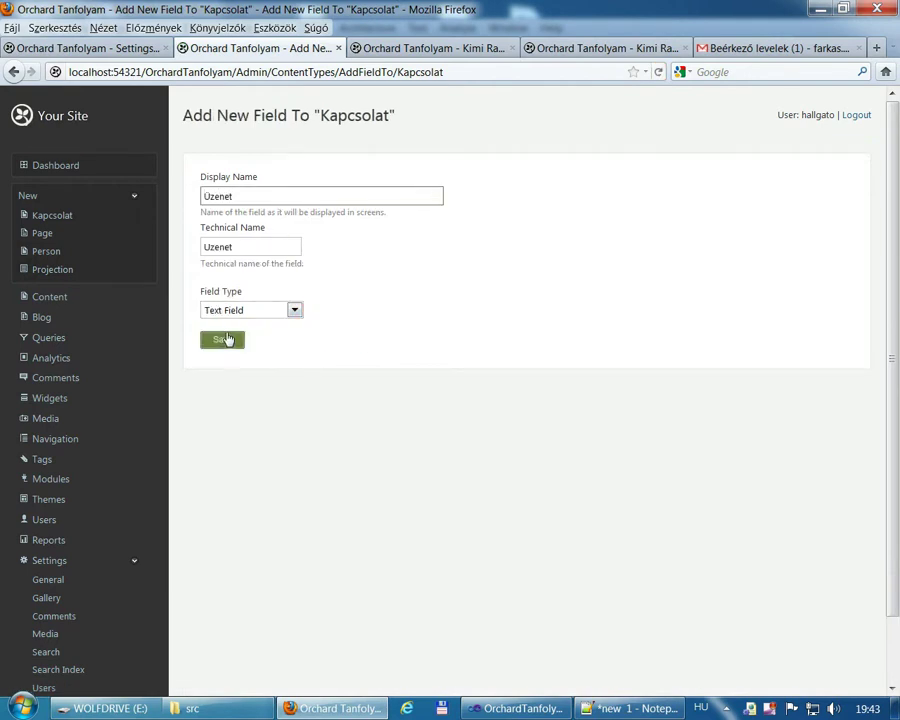
left_click(228, 340)
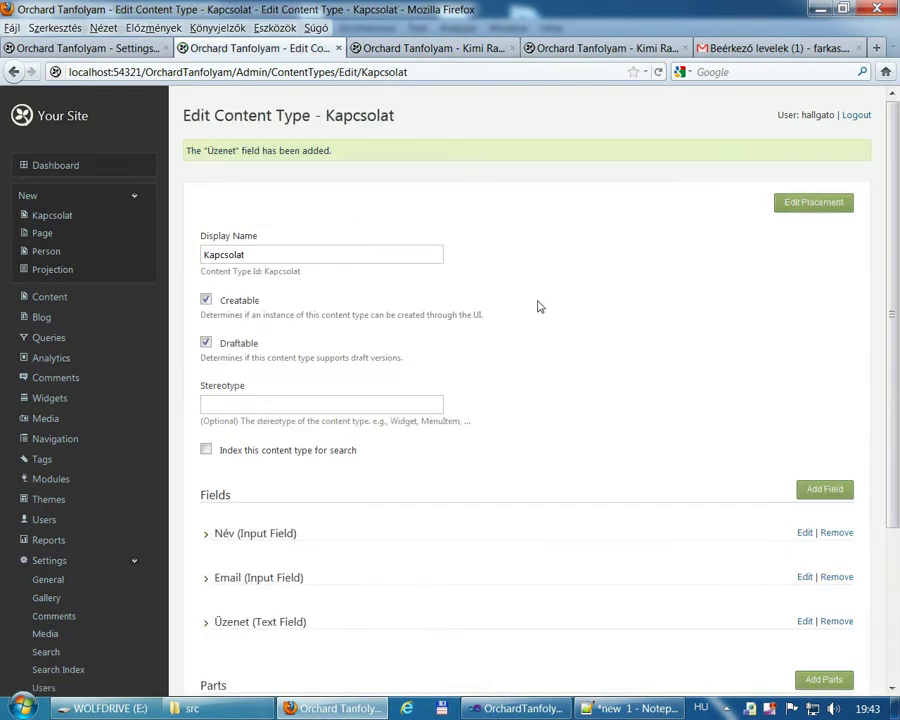
Keep Név's input type as Text and tick its Required and Autofocus options
scroll(537, 306, "down", 4)
left_click(209, 325)
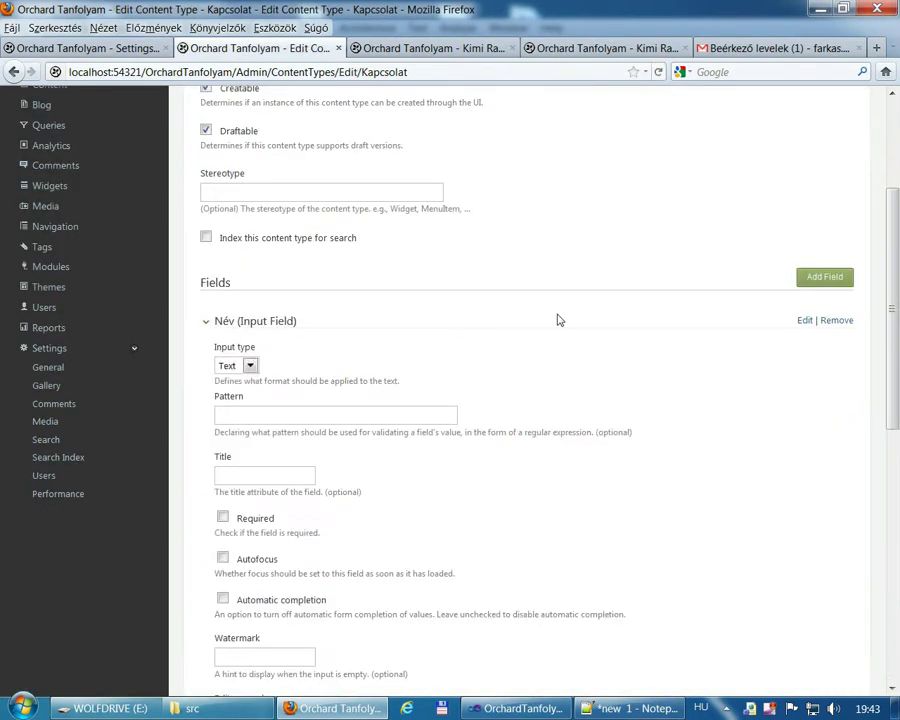
scroll(540, 317, "down", 2)
scroll(253, 297, "down", 2)
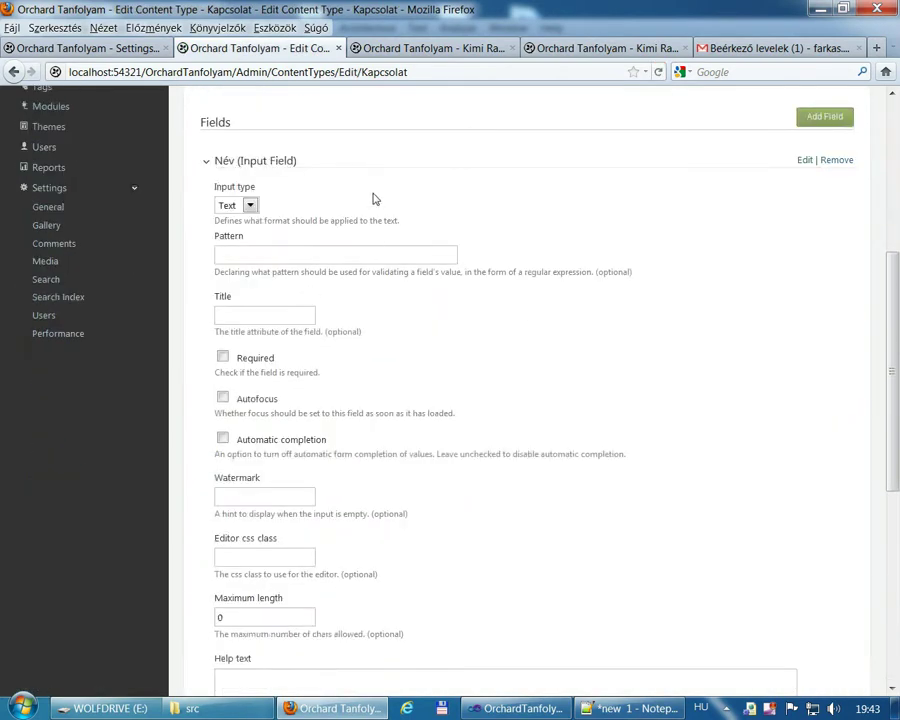
left_click(240, 205)
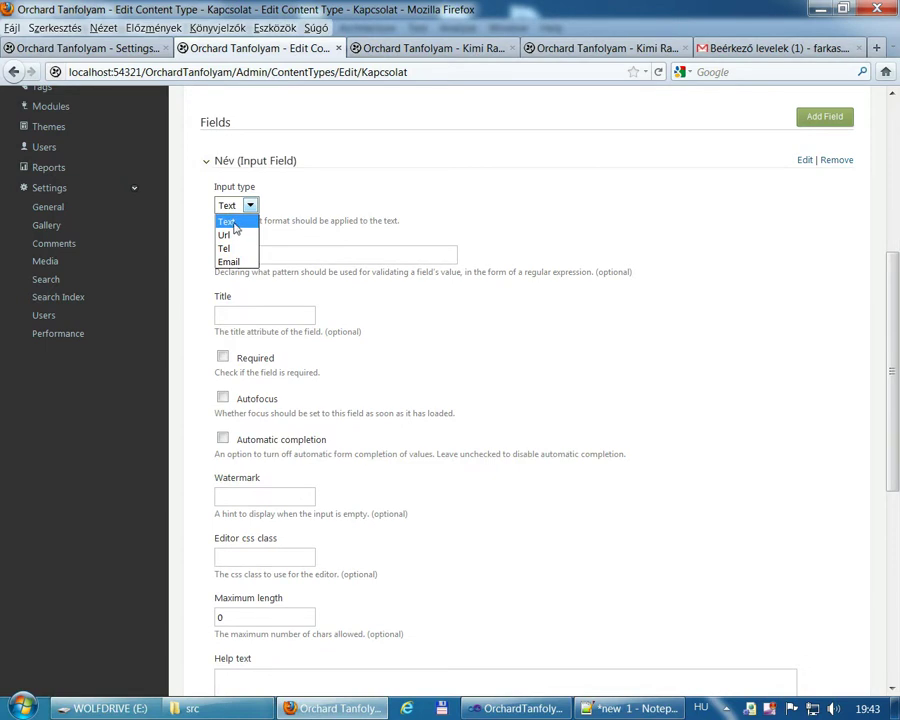
left_click(234, 224)
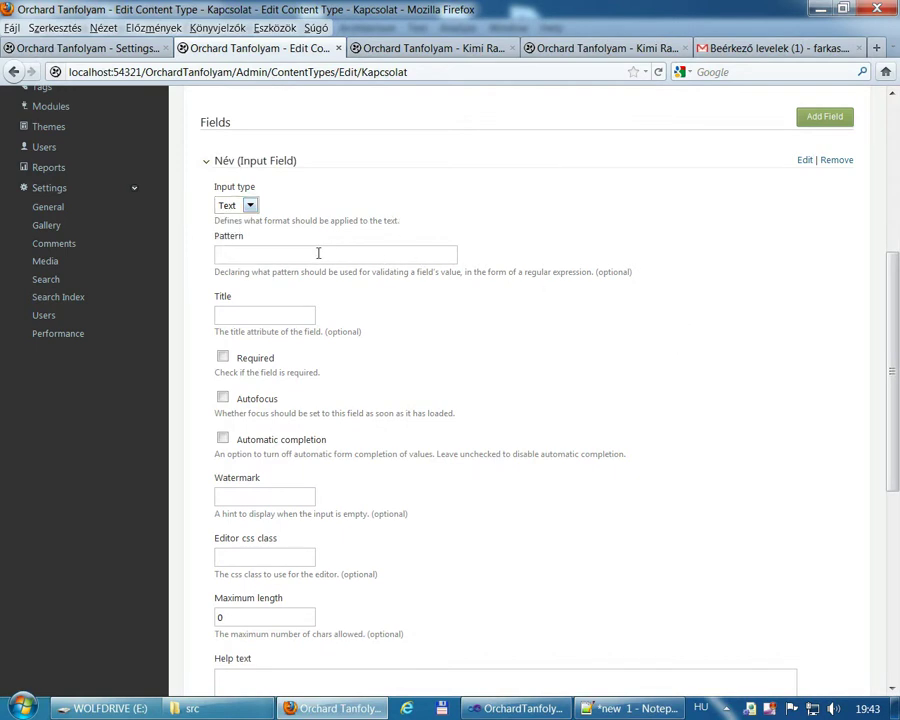
left_click_drag(893, 370, 893, 410)
left_click(281, 213)
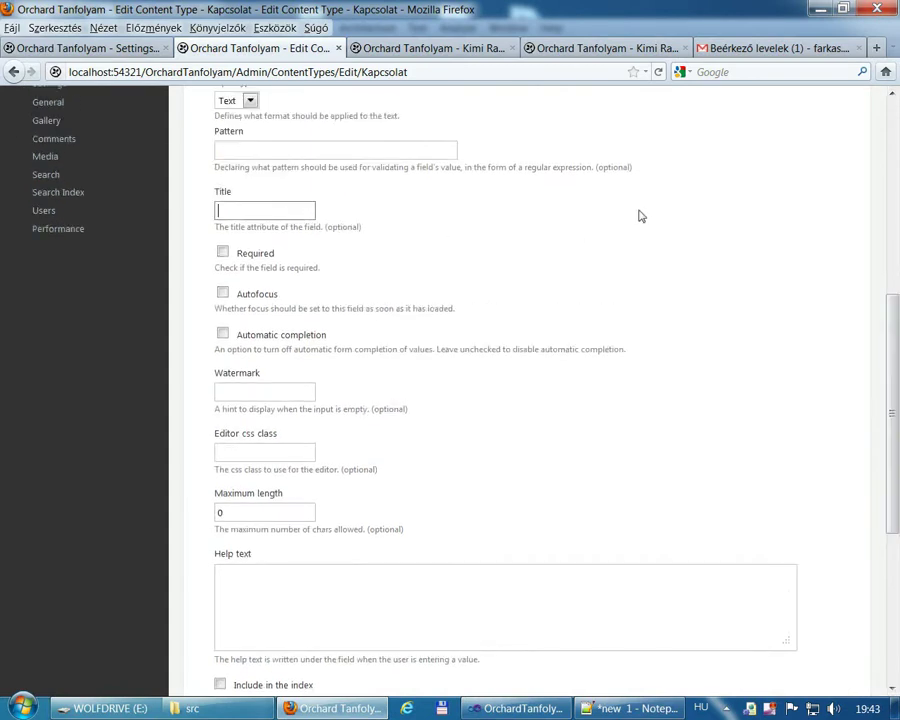
left_click_drag(895, 341, 895, 363)
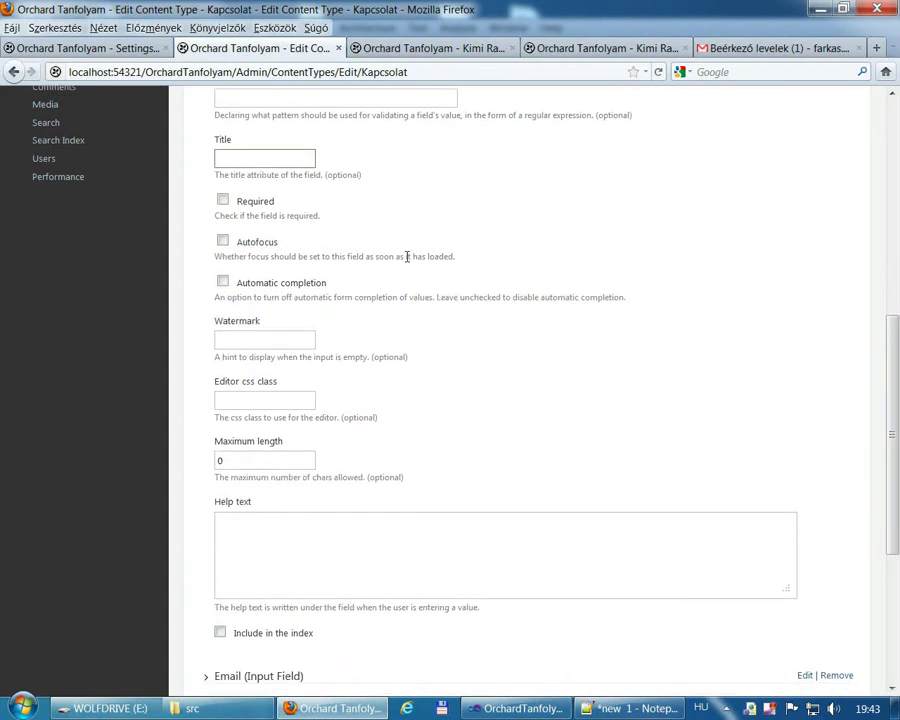
left_click(222, 200)
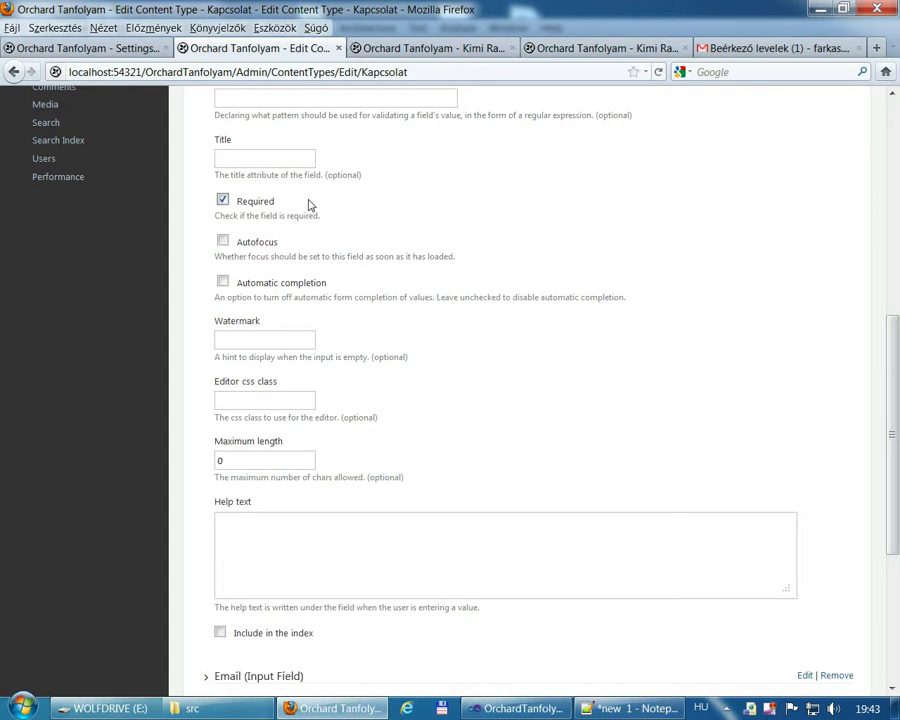
double_click(255, 201)
left_click(250, 241)
Enter the watermark 'Írja be a nevét' for Név and collapse its settings
scroll(409, 320, "down", 1)
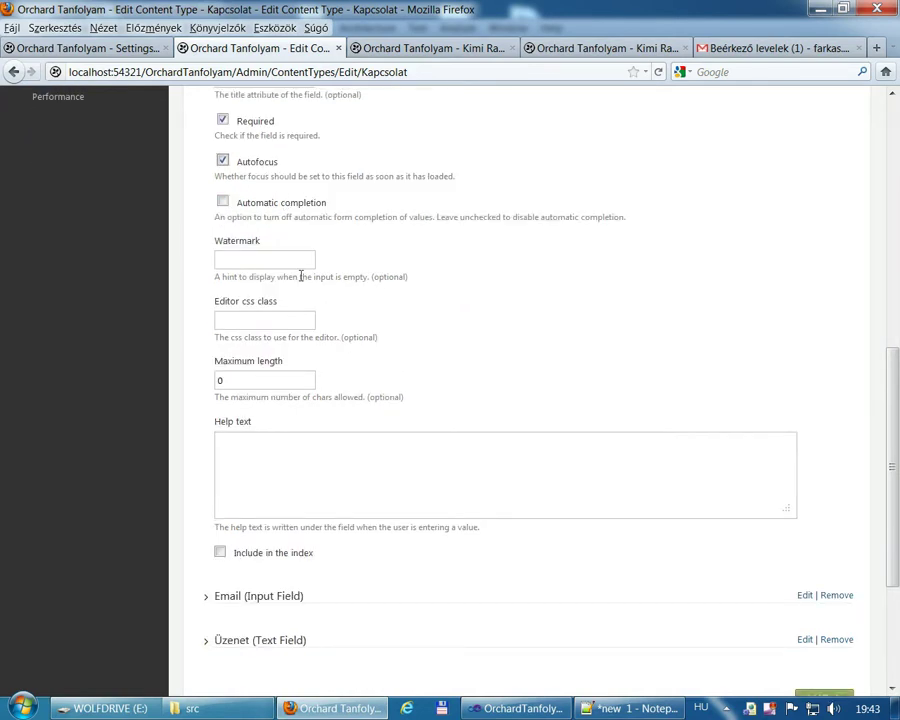
left_click_drag(220, 201, 327, 203)
left_click(268, 320)
left_click(302, 261)
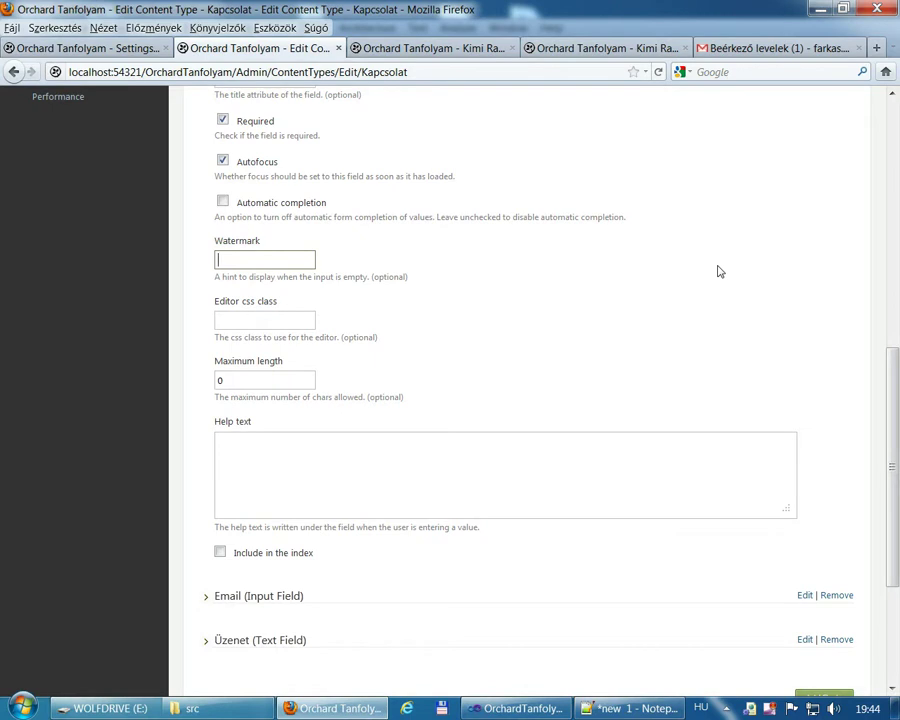
type("Írja")
type("be a nevét")
left_click_drag(232, 362, 312, 370)
left_click(312, 370)
scroll(486, 444, "down", 4)
scroll(566, 510, "up", 6)
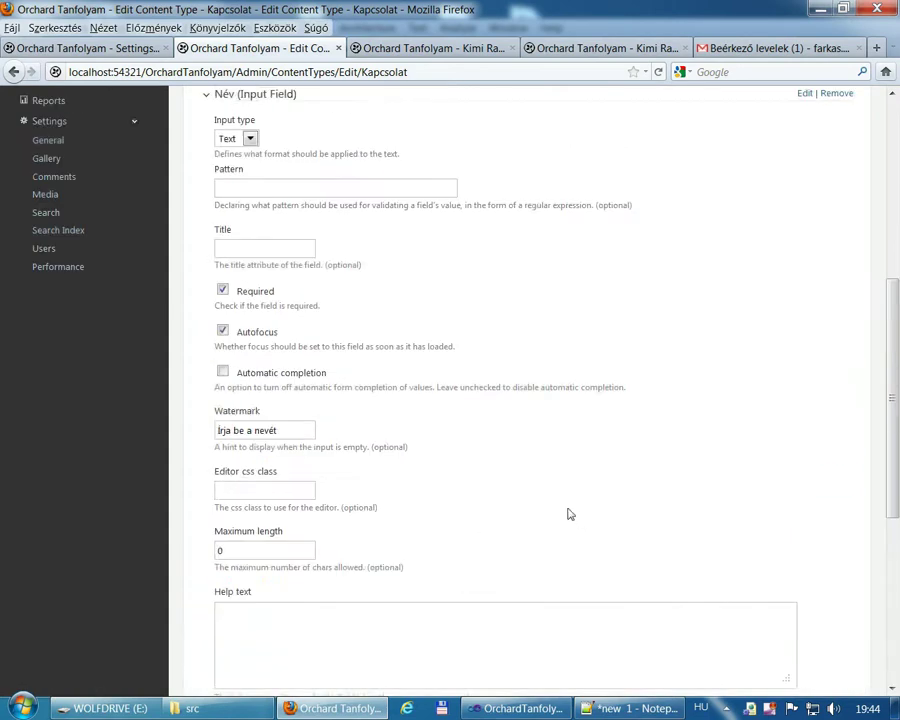
left_click(205, 336)
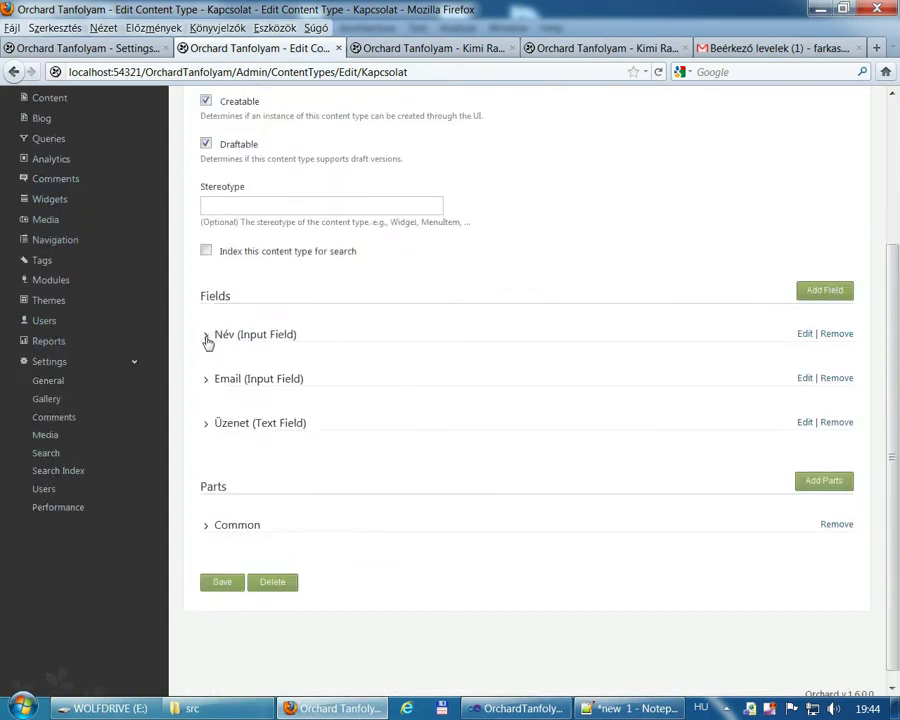
Make the Email field a required Email input type with an email-address watermark hint
left_click(209, 389)
scroll(292, 340, "down", 3)
left_click(245, 263)
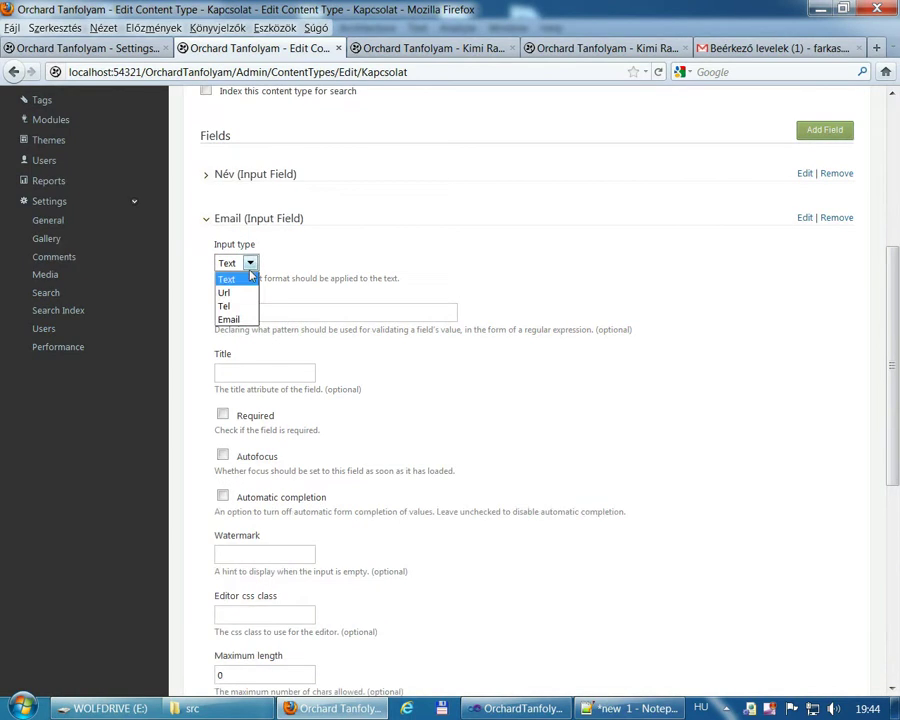
left_click(229, 319)
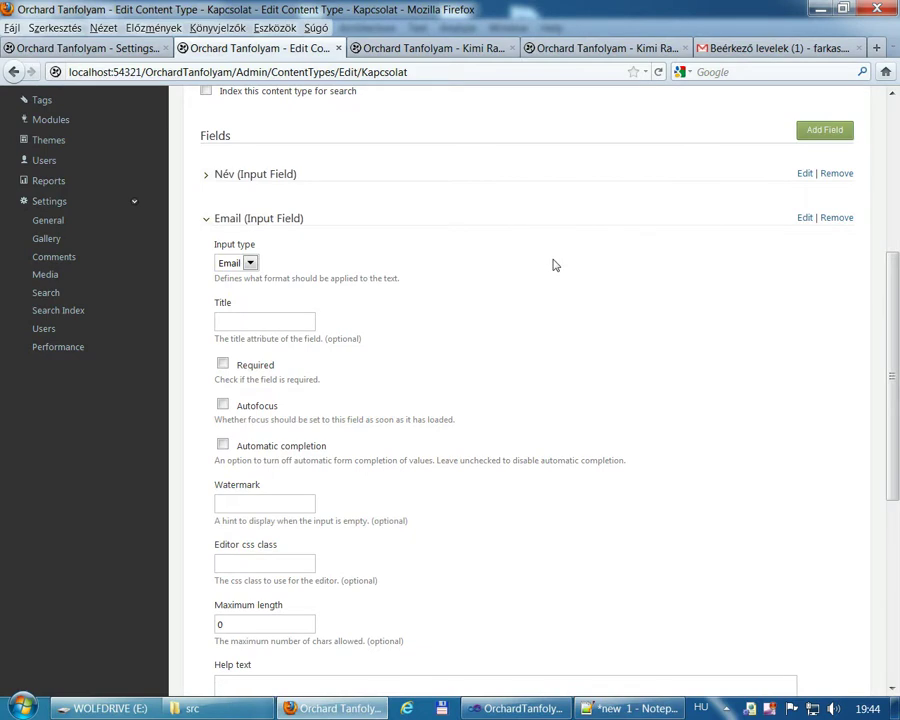
left_click_drag(897, 295, 897, 355)
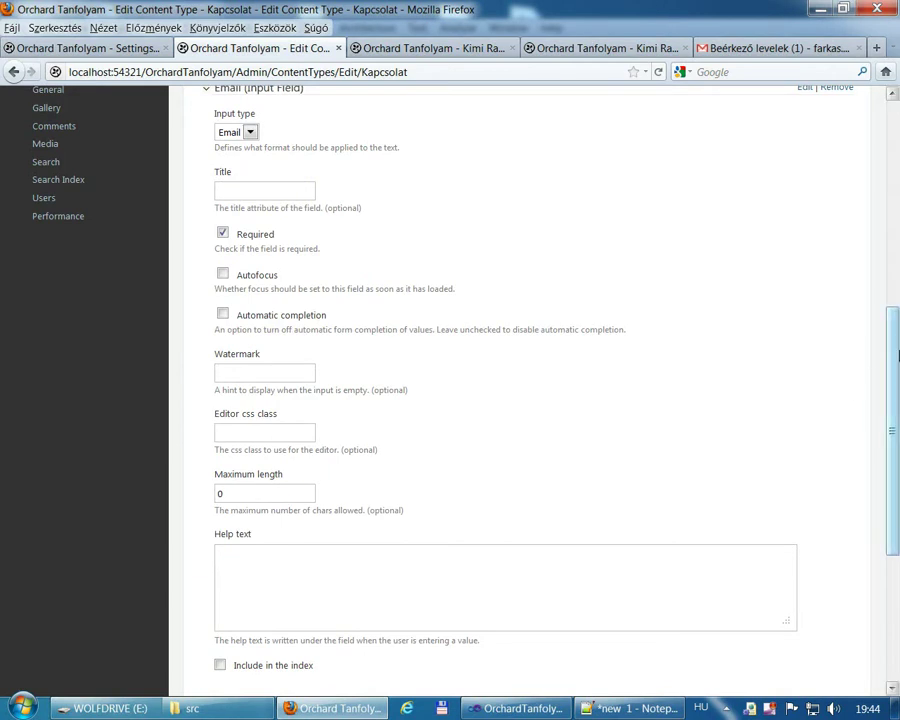
scroll(897, 372, "down", 1)
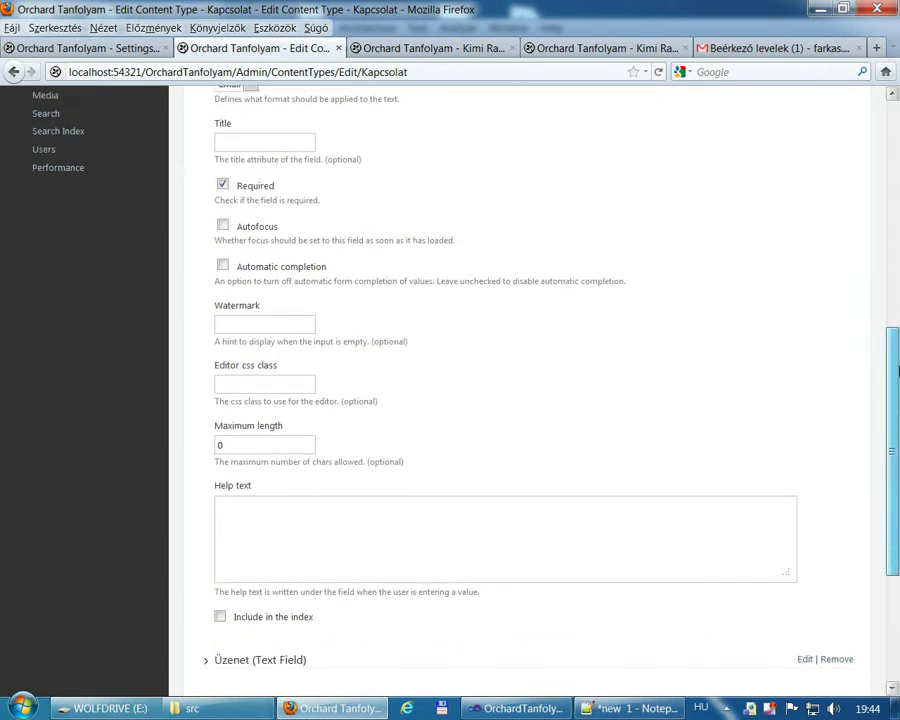
scroll(897, 372, "up", 1)
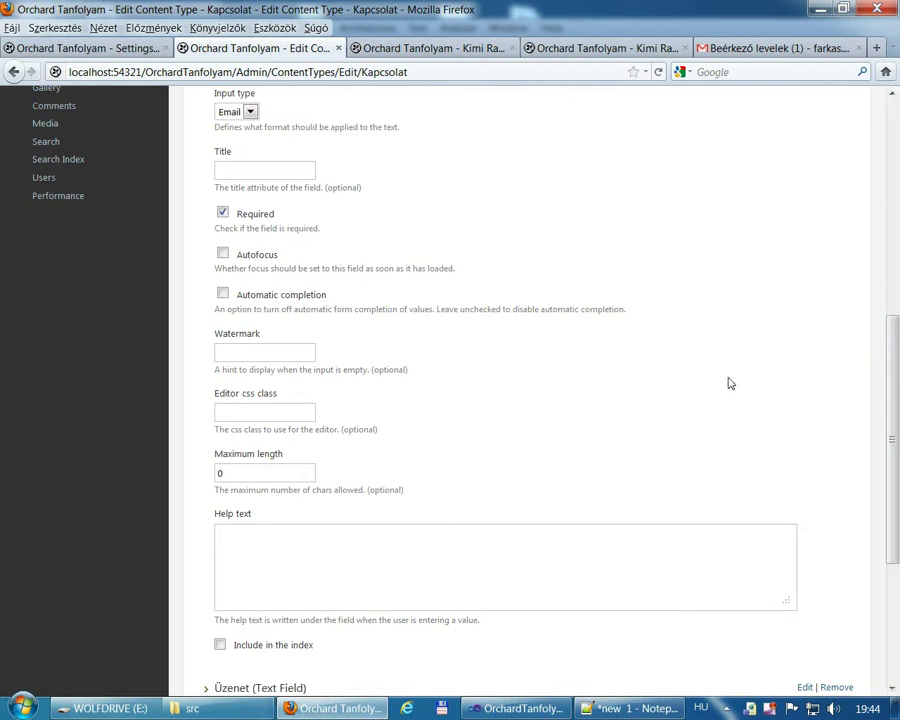
mouse_move(897, 370)
left_mouse_down()
mouse_move(893, 270)
mouse_move(893, 394)
left_mouse_up()
left_click(265, 301)
type("Írja be az emai")
type("l cím")
type("et")
key("BackSpace")
key("BackSpace")
type("ét")
key("Tab")
scroll(465, 353, "up", 3)
scroll(468, 354, "up", 3)
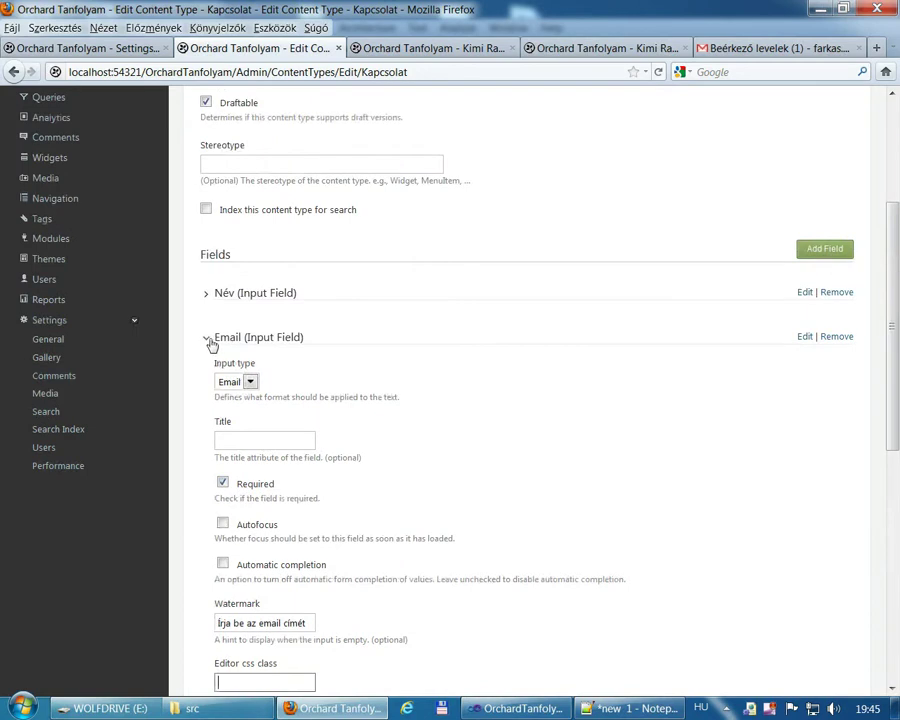
left_click(250, 381)
left_click(236, 434)
left_click(207, 337)
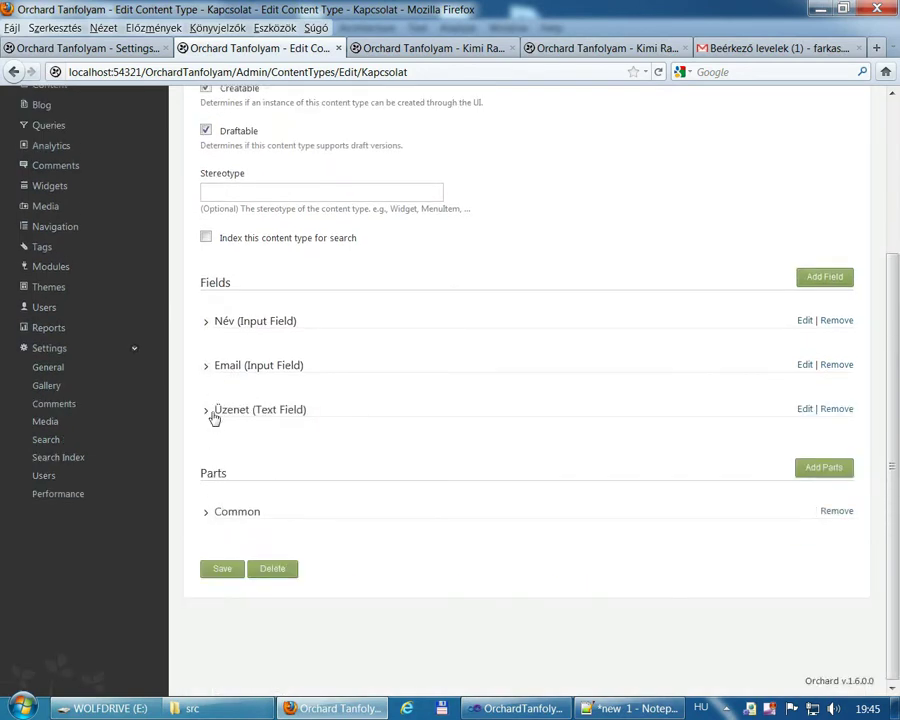
Set Üzenet to display as a required Textarea and save the Kapcsolat type
left_click(205, 412)
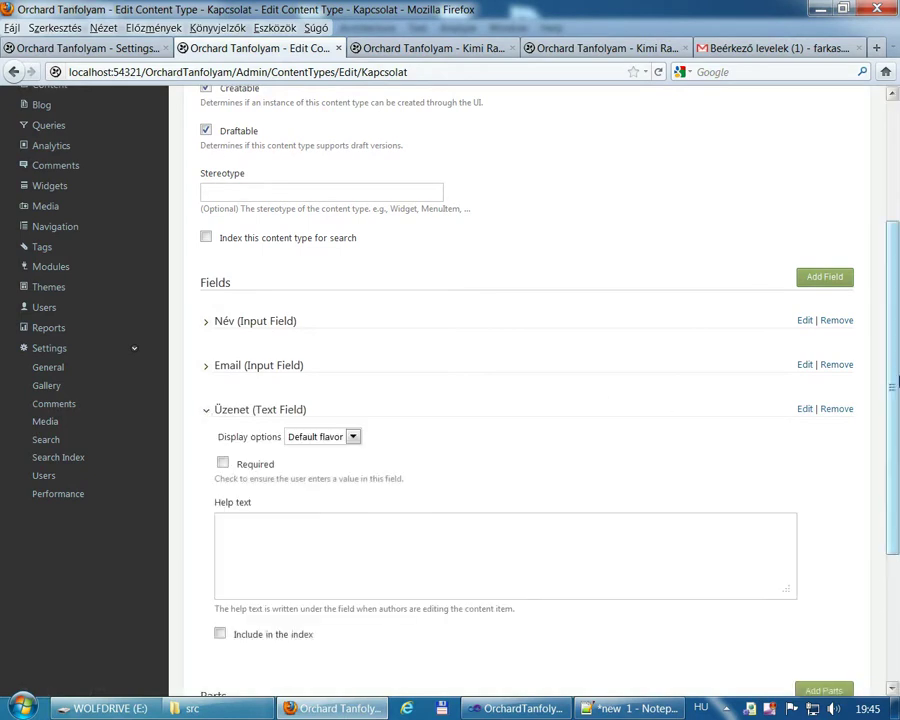
scroll(896, 418, "down", 1)
scroll(896, 418, "down", 3)
left_click_drag(217, 226, 364, 247)
left_click(407, 247)
left_click(352, 223)
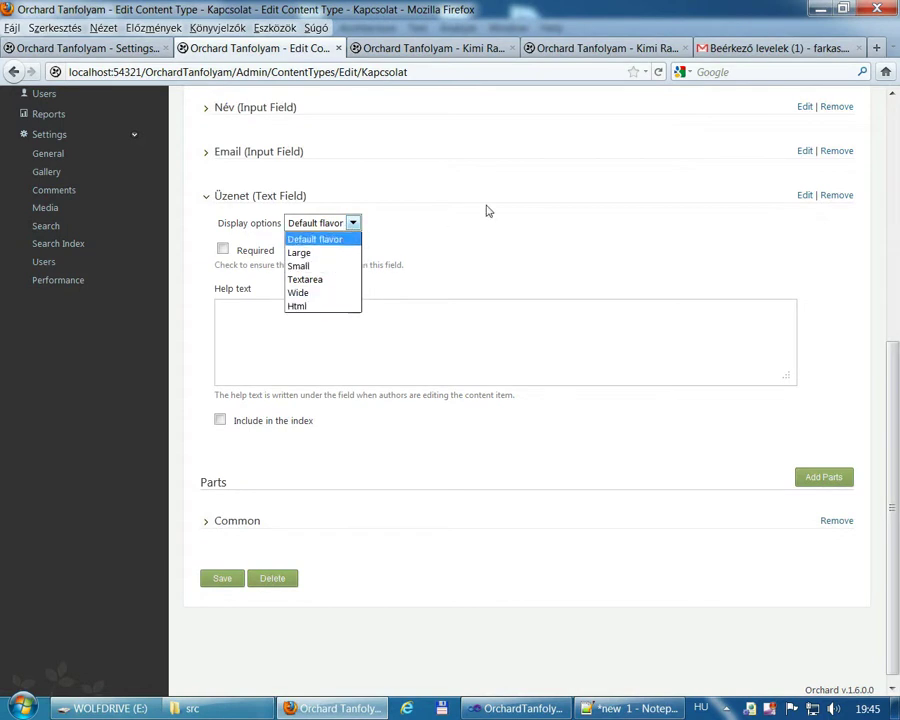
left_click(434, 228)
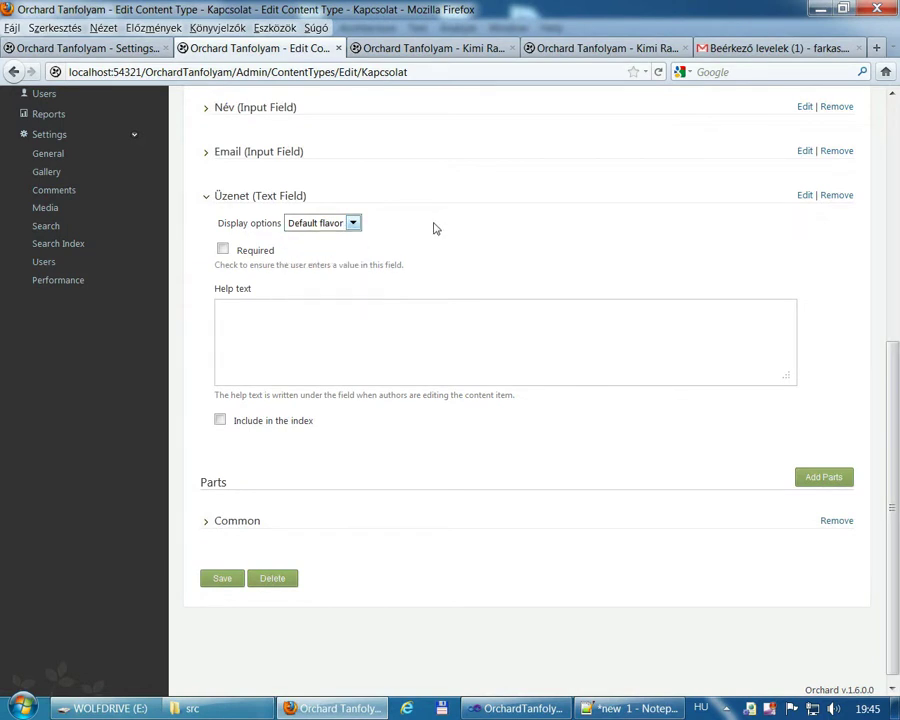
left_click(326, 224)
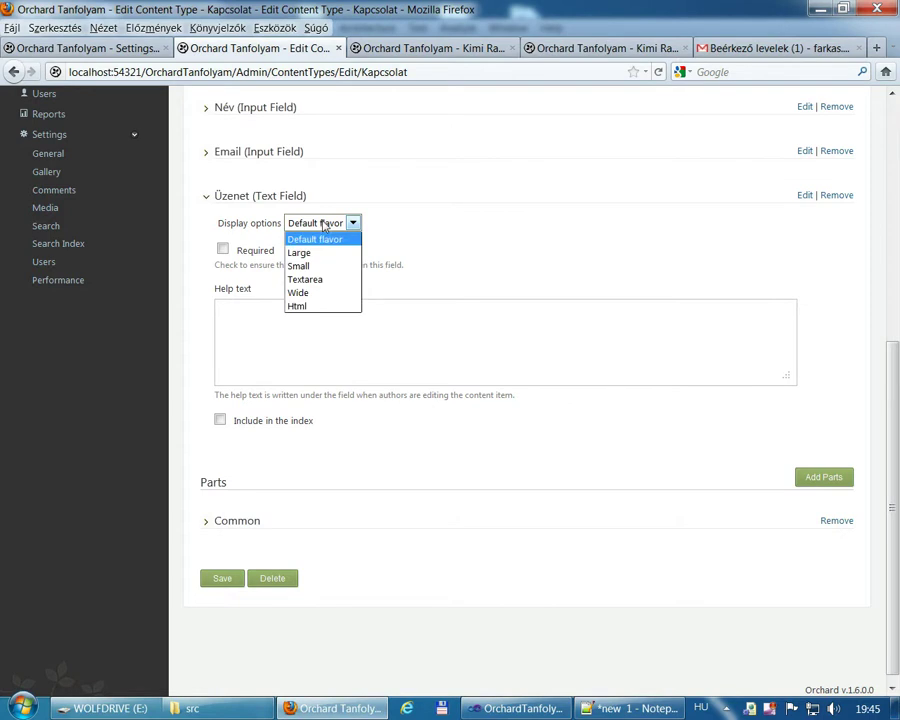
left_click(340, 280)
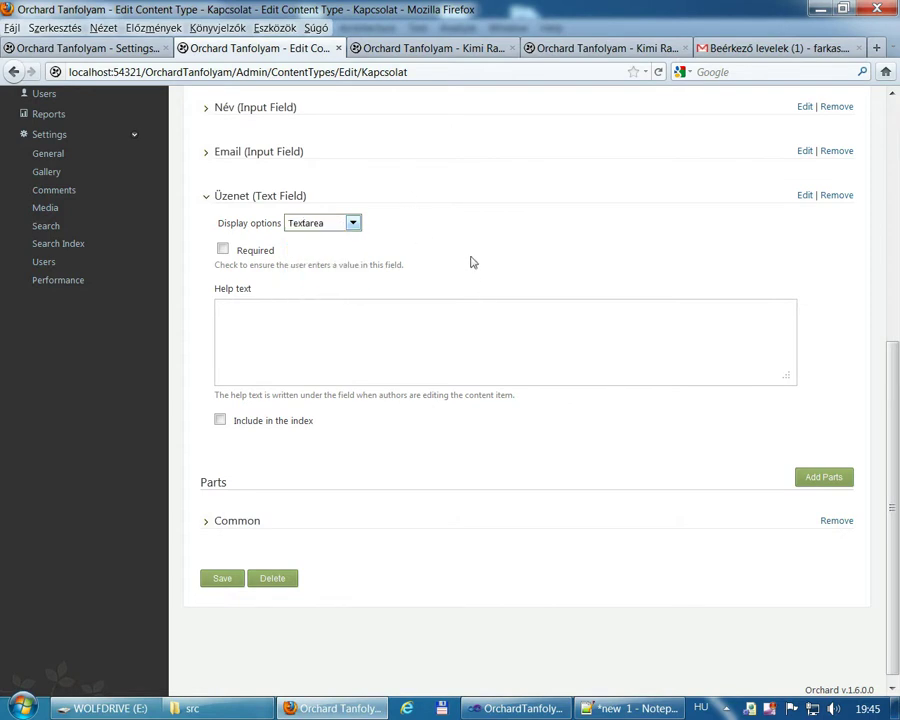
left_click(222, 248)
left_click_drag(276, 250, 240, 260)
left_click(422, 278)
left_click(205, 200)
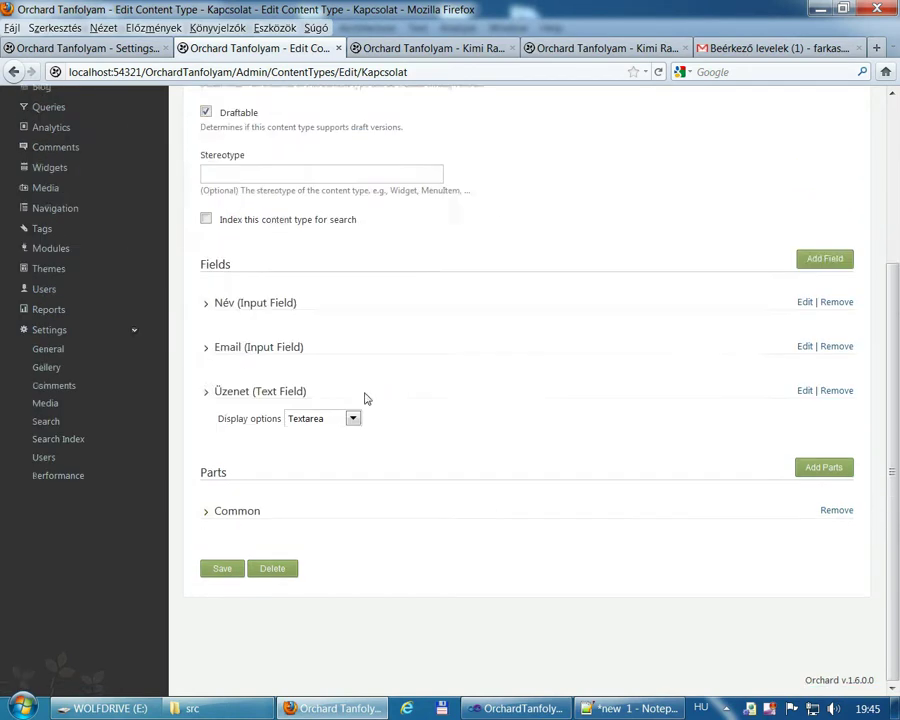
left_click(218, 570)
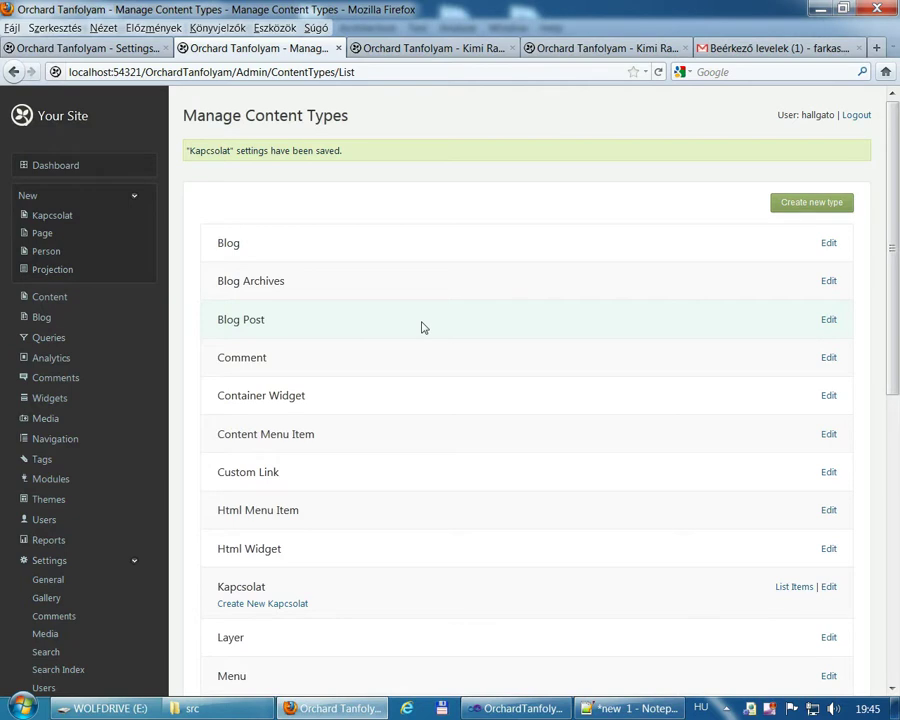
Filter modules by 'forms', enable the Custom Forms feature, and go to Manage Custom Forms
scroll(410, 315, "down", 3)
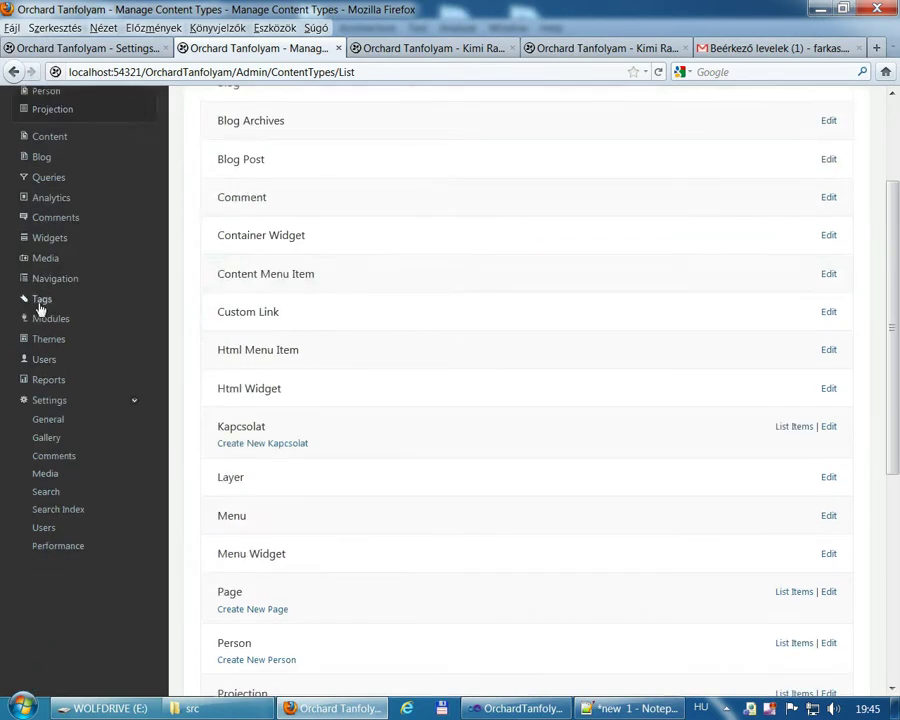
left_click(24, 319)
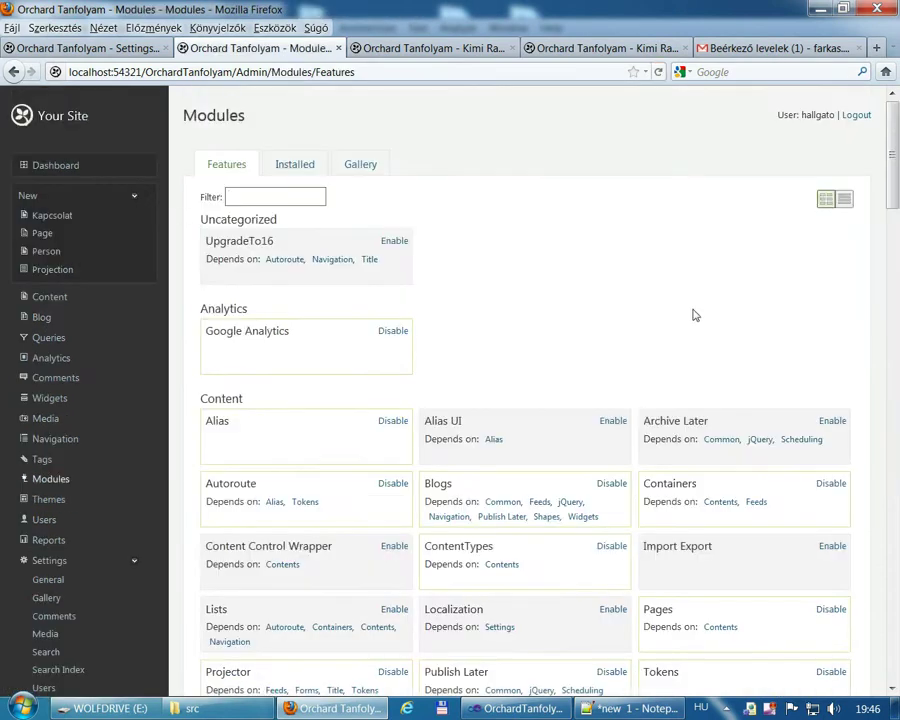
type("forms")
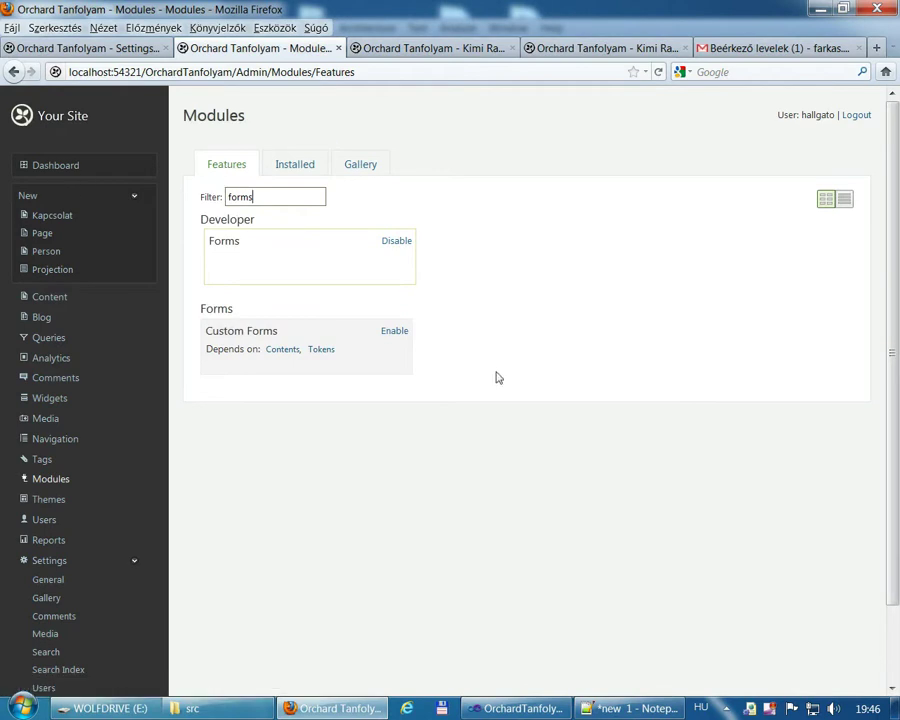
left_click_drag(205, 330, 355, 345)
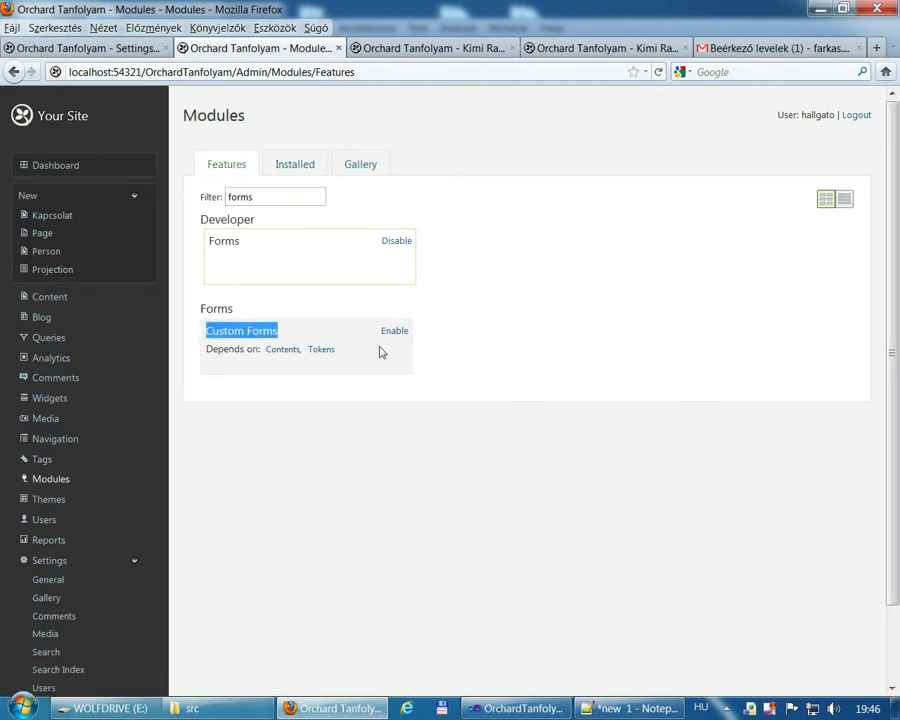
left_click(390, 333)
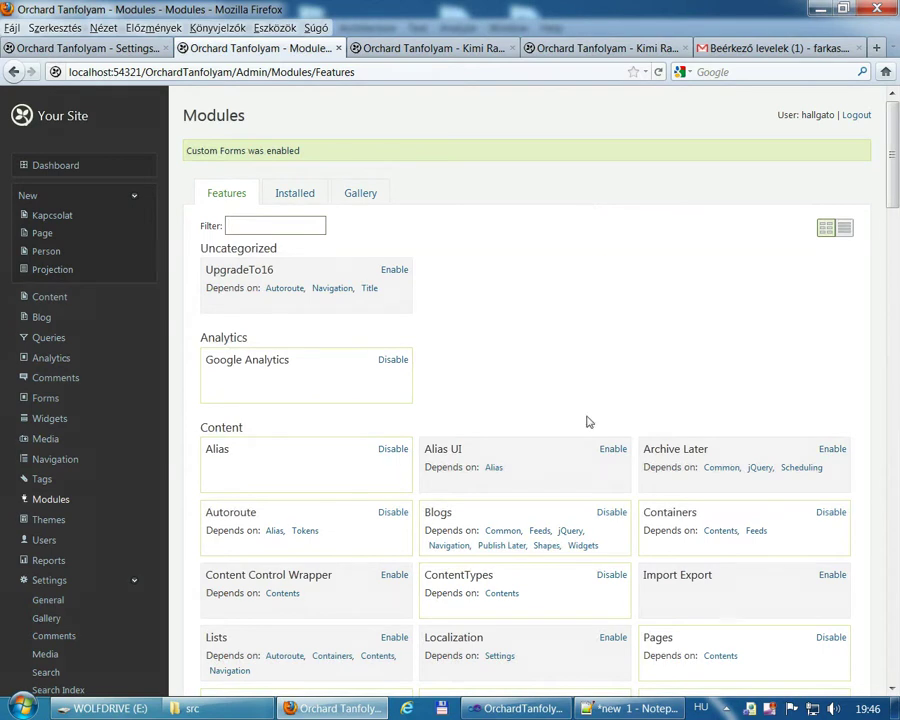
scroll(578, 340, "down", 3)
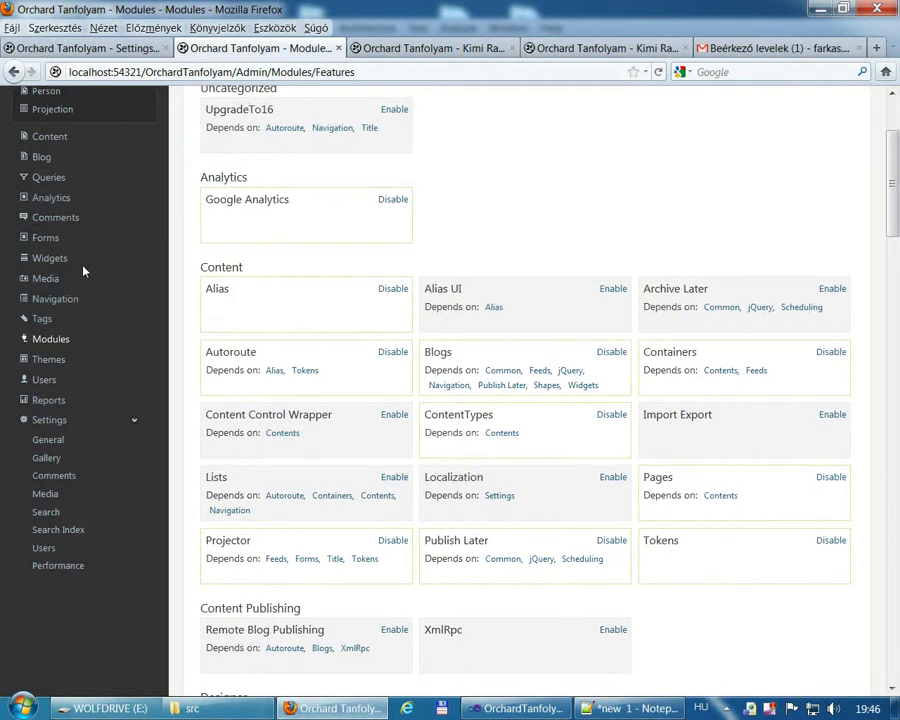
left_click(44, 236)
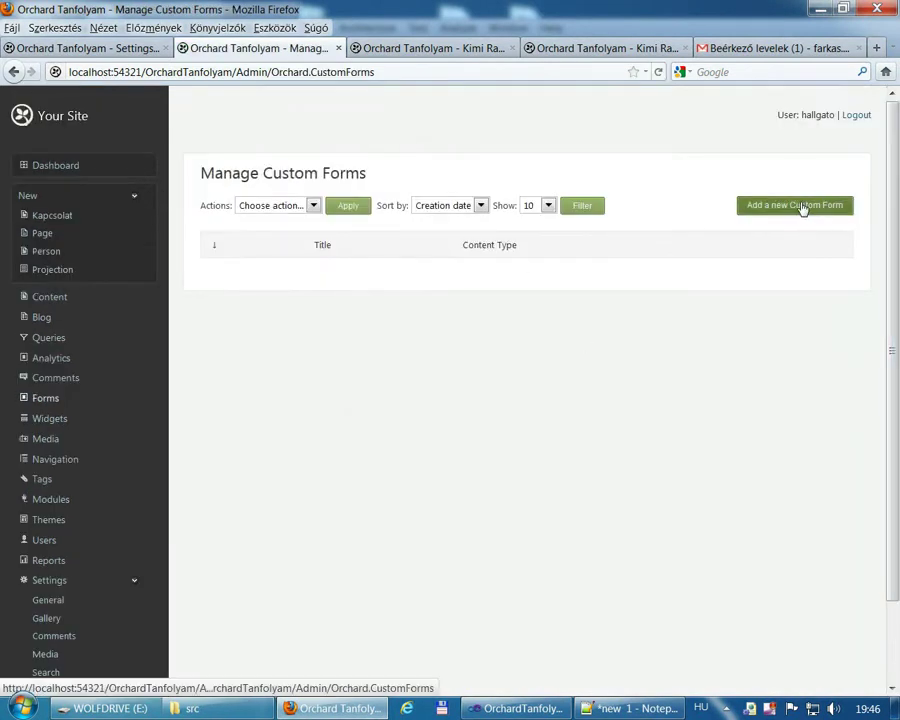
Add custom form 'Kapcsolatfelvétel' as the home page, using Kapcsolat and saving submissions
left_click(801, 207)
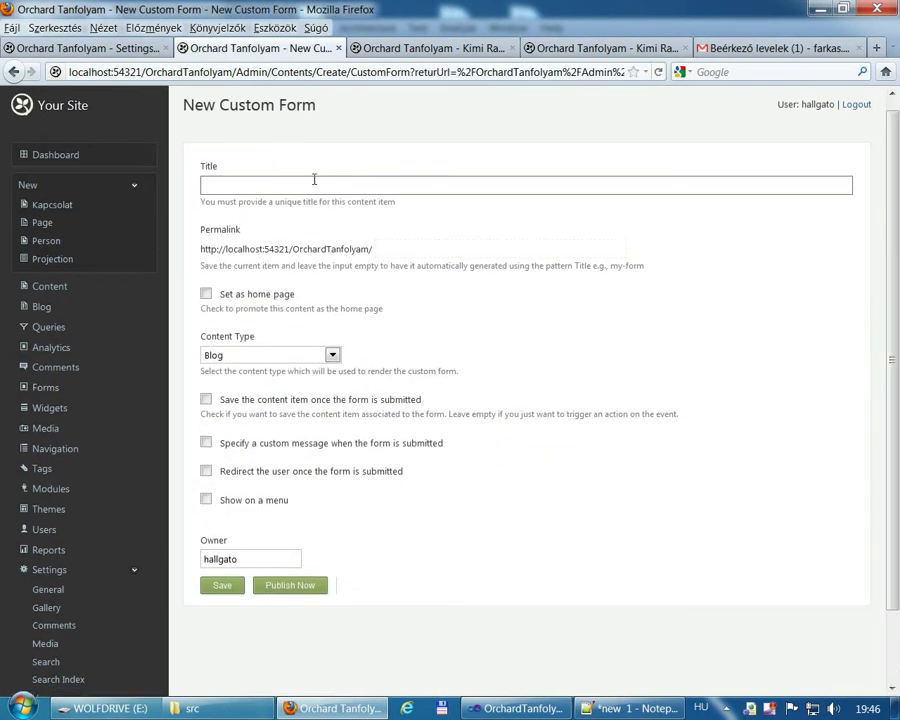
type("Kapcsolatfelvétel")
left_click(245, 297)
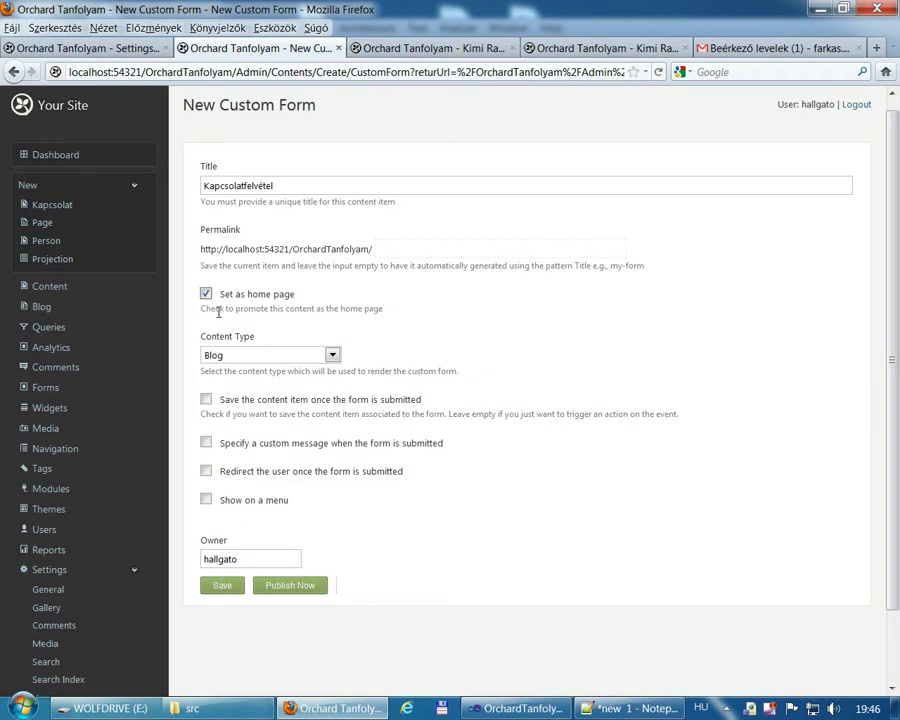
left_click(207, 294)
scroll(560, 380, "down", 2)
left_click(302, 275)
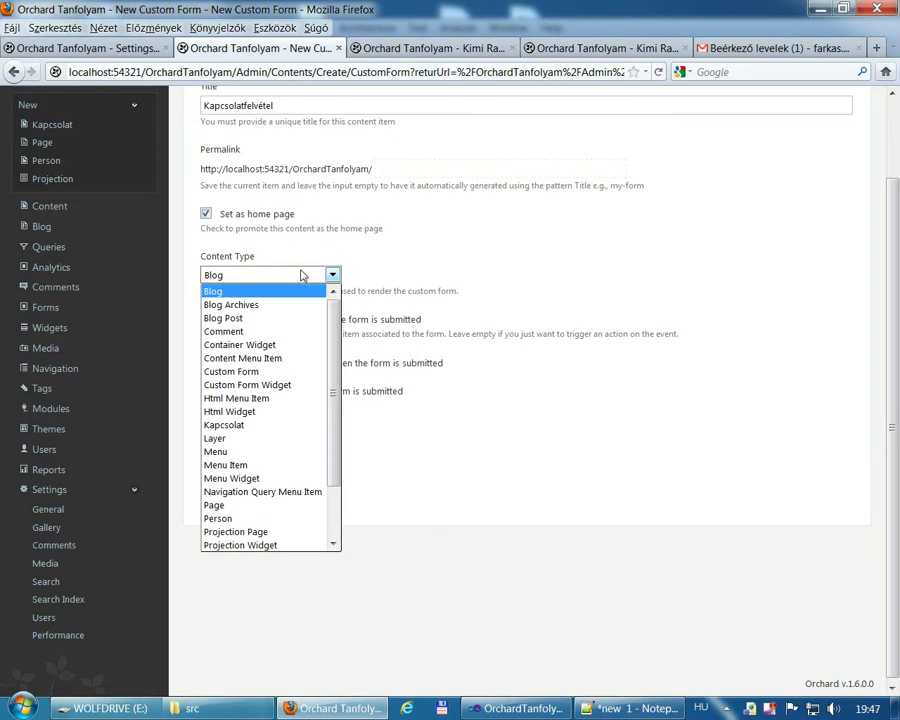
left_click_drag(337, 386, 343, 340)
left_click(492, 240)
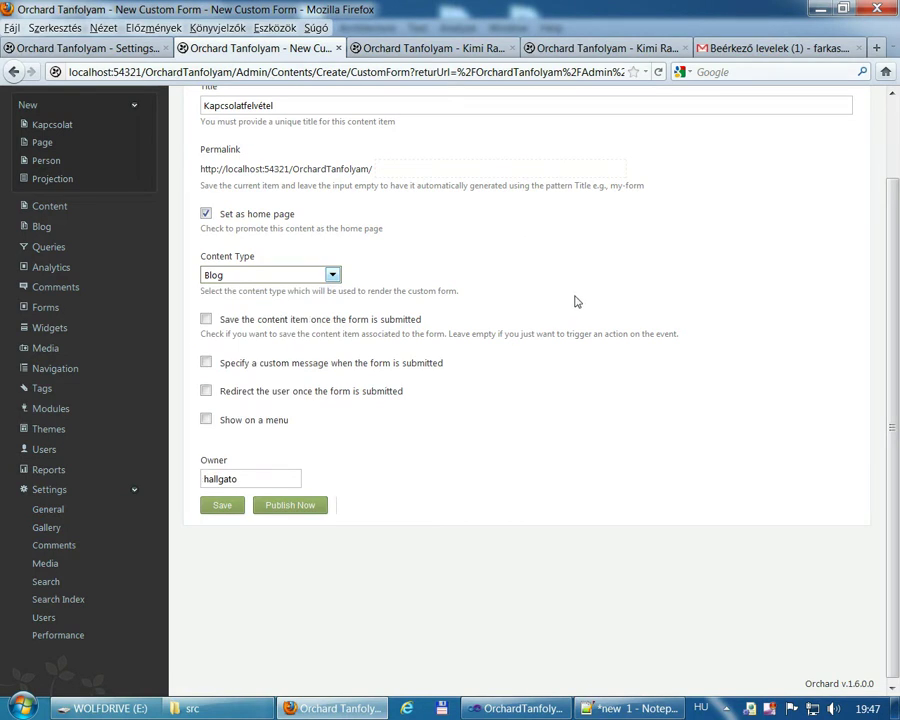
left_click(310, 276)
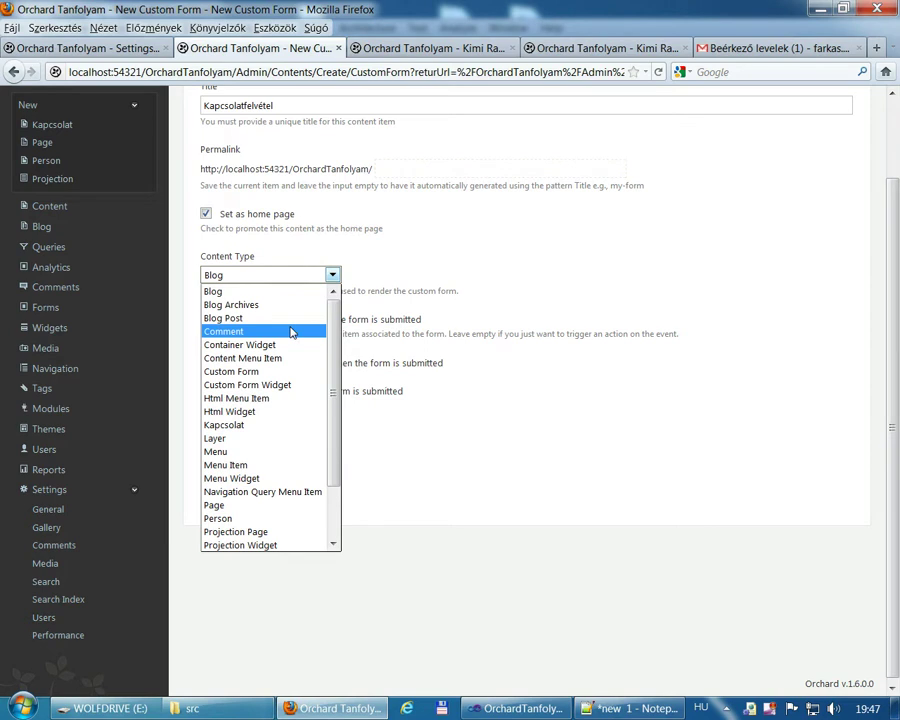
left_click(265, 424)
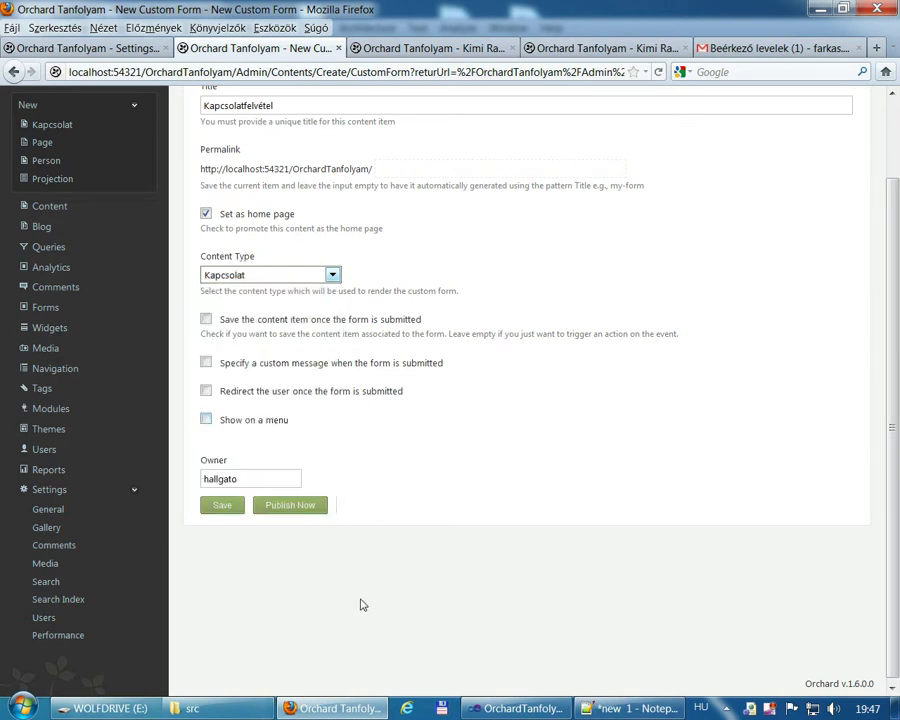
left_click(206, 320)
left_click_drag(212, 319, 452, 327)
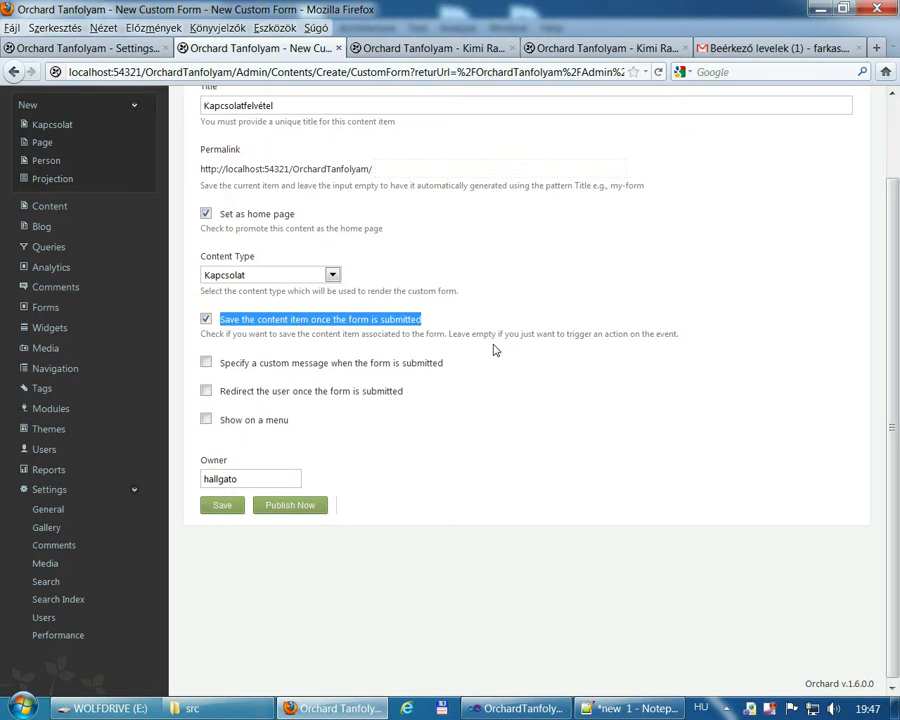
Enable the custom submit message 'Köszönjük az üzenetet!' and leave Redirect unchecked
left_click(510, 315)
left_click(206, 363)
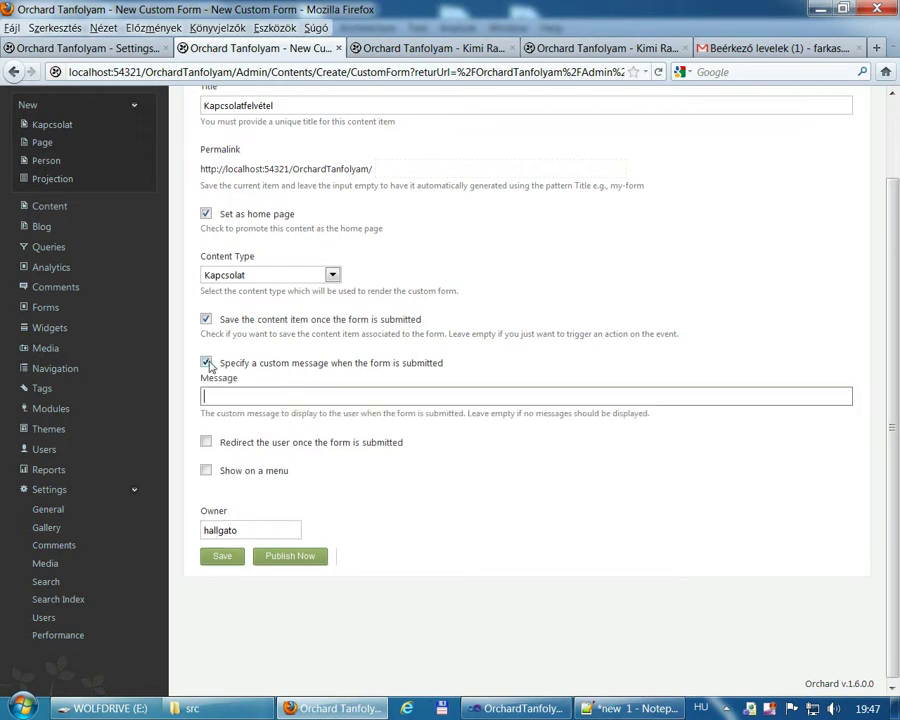
type("Köszönjük az üzenetet!")
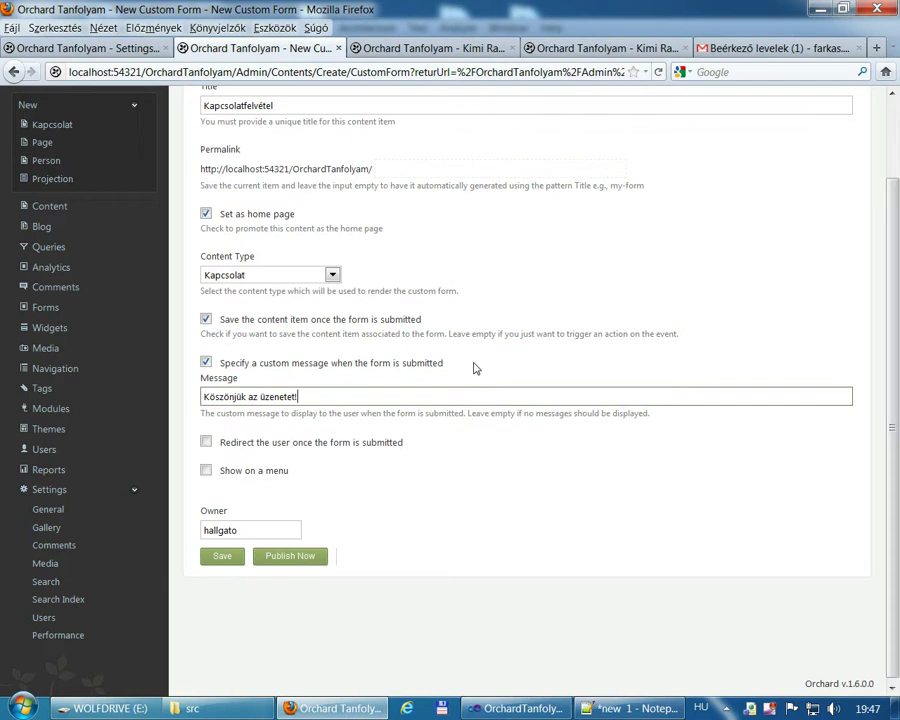
left_click(207, 443)
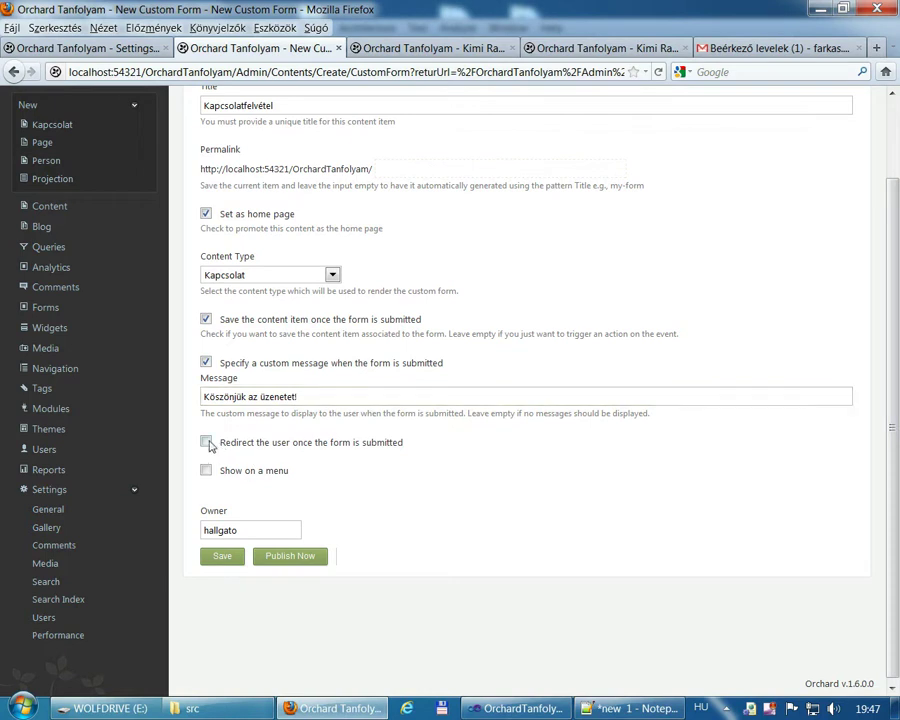
left_click(207, 443)
Publish the Kapcsolatfelvétel custom form and select its title text
scroll(387, 513, "up", 2)
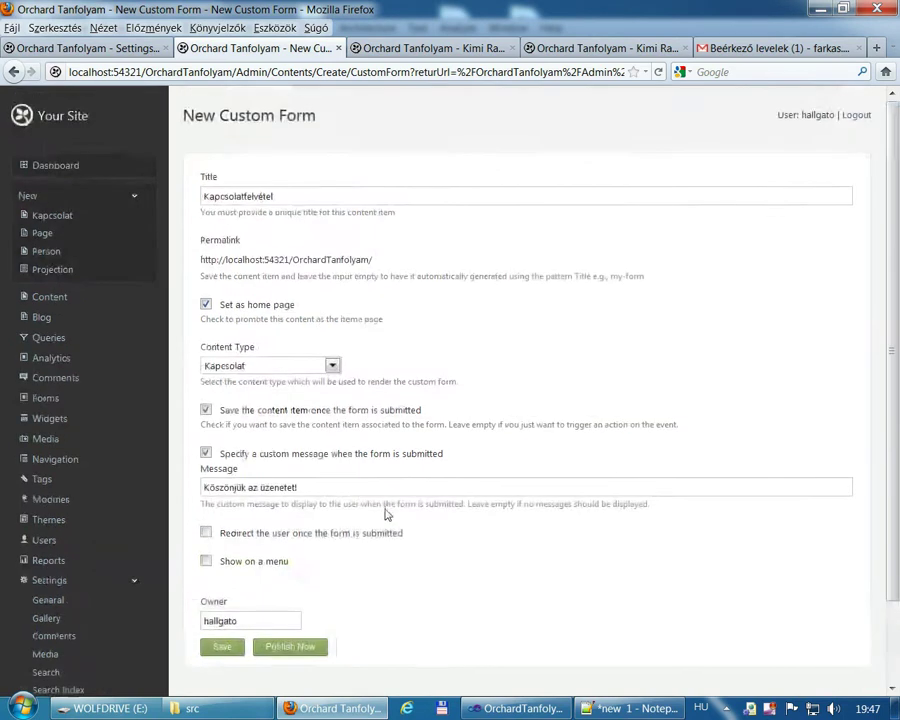
scroll(295, 565, "down", 2)
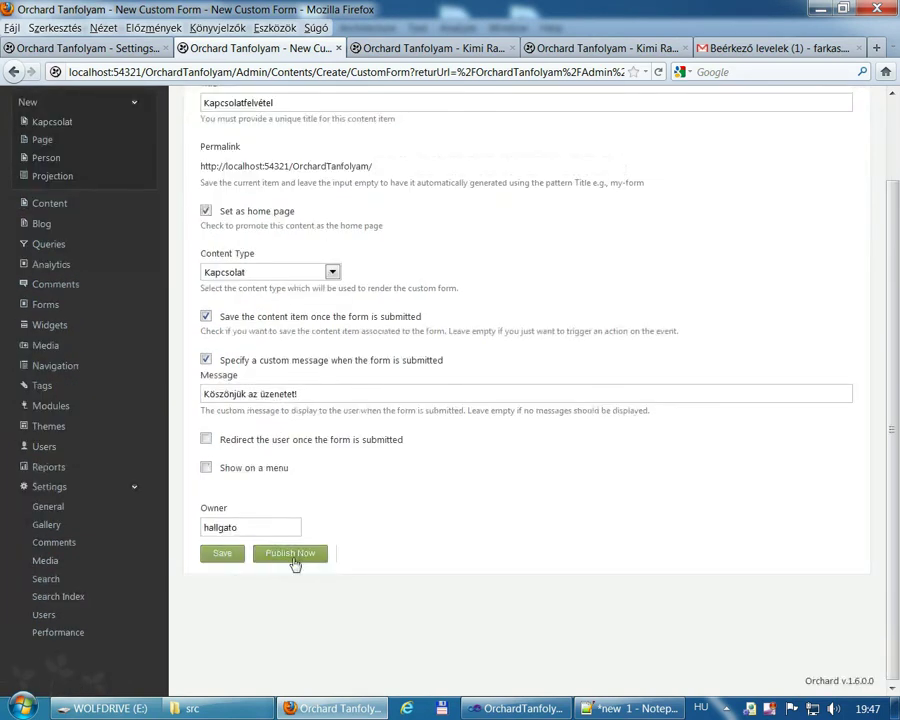
left_click(291, 554)
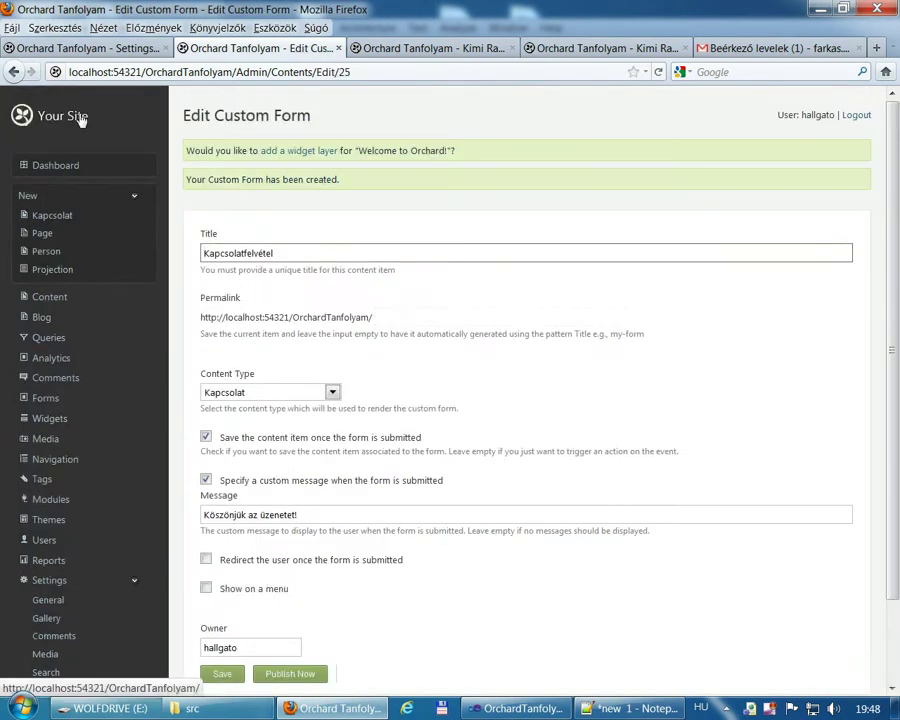
scroll(478, 381, "down", 2)
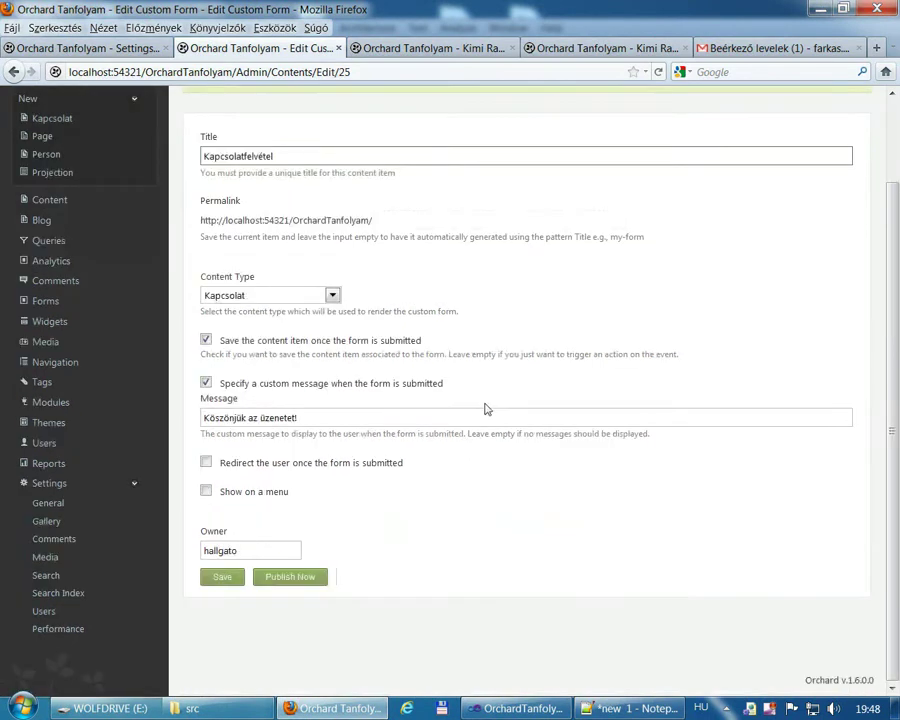
scroll(486, 408, "up", 2)
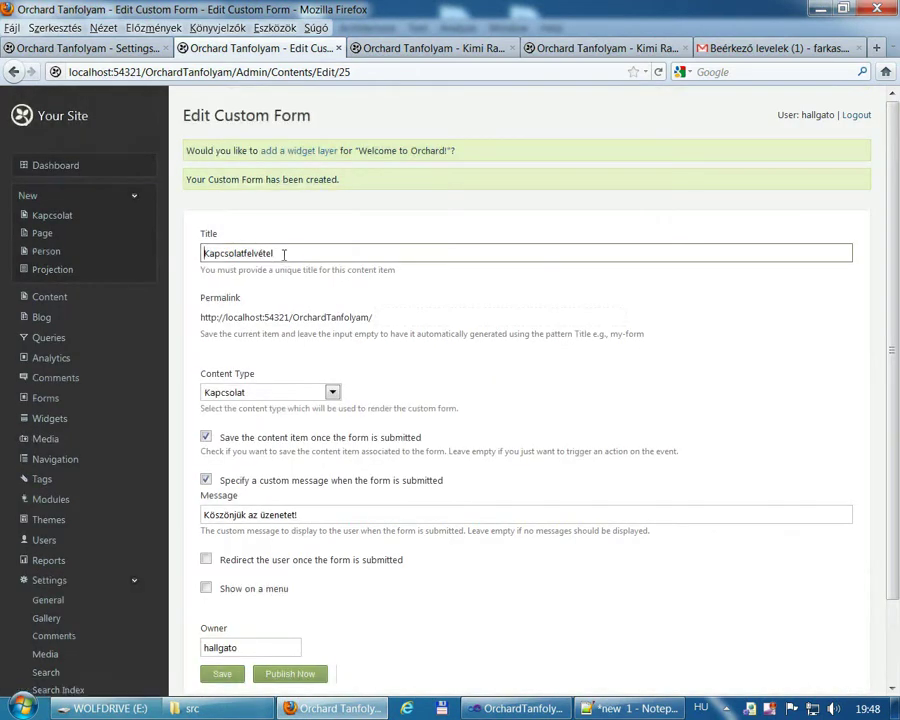
left_click_drag(273, 253, 155, 250)
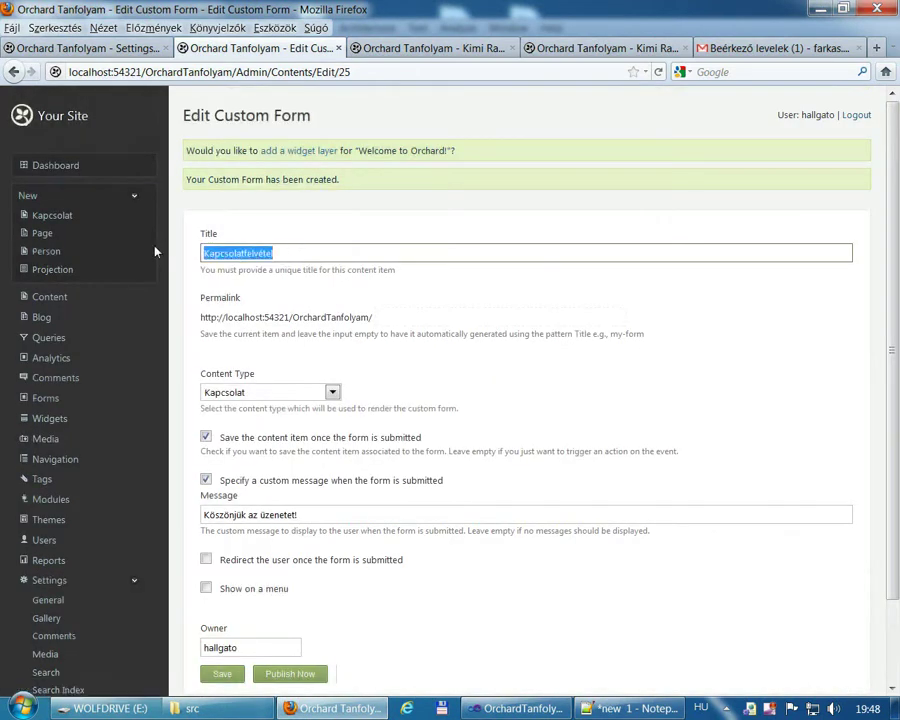
View the public home page showing the form, then return to the admin settings tab
left_click(28, 116)
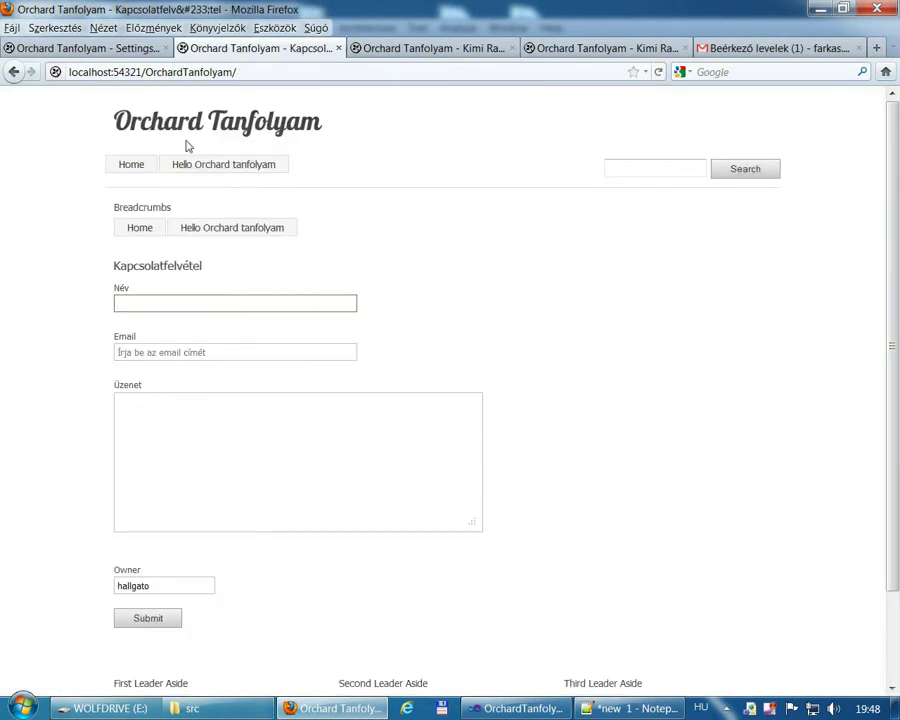
left_click(125, 50)
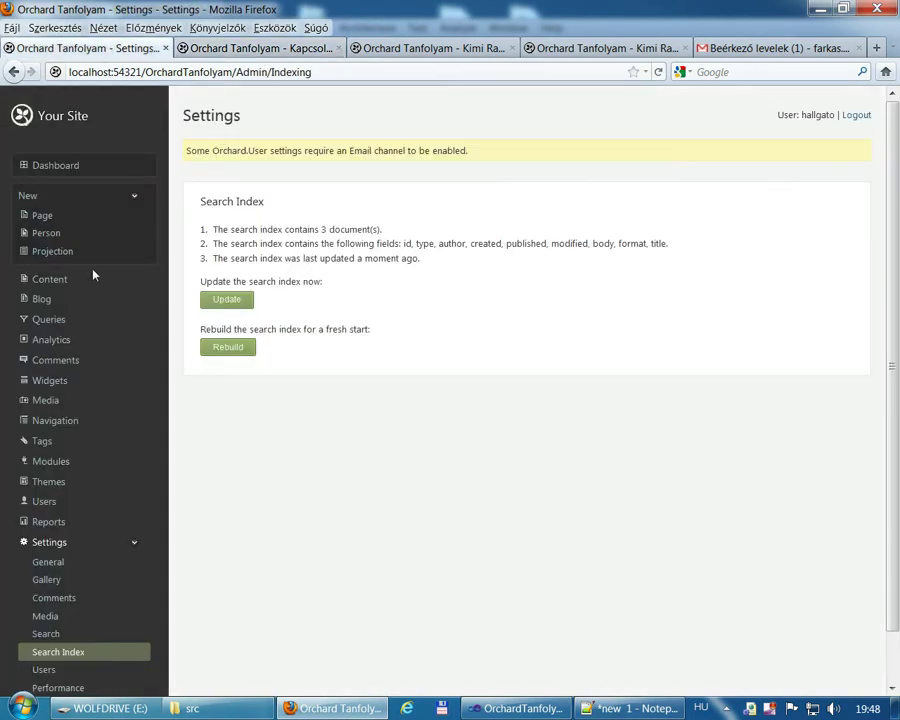
Edit the Kapcsolat content type and clear its Creatable and Draftable options
left_click(48, 279)
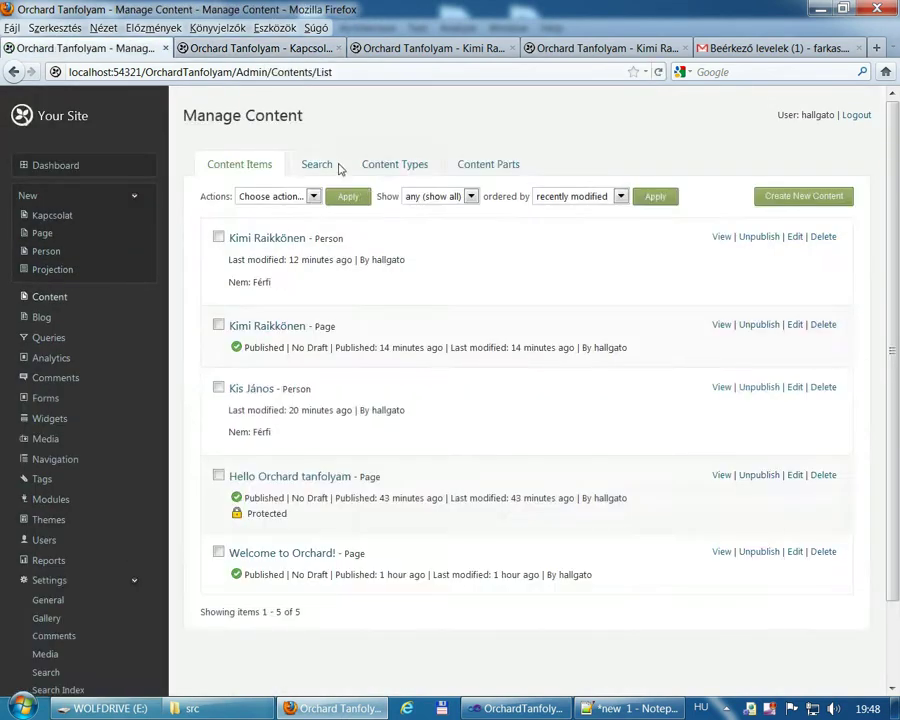
left_click(370, 172)
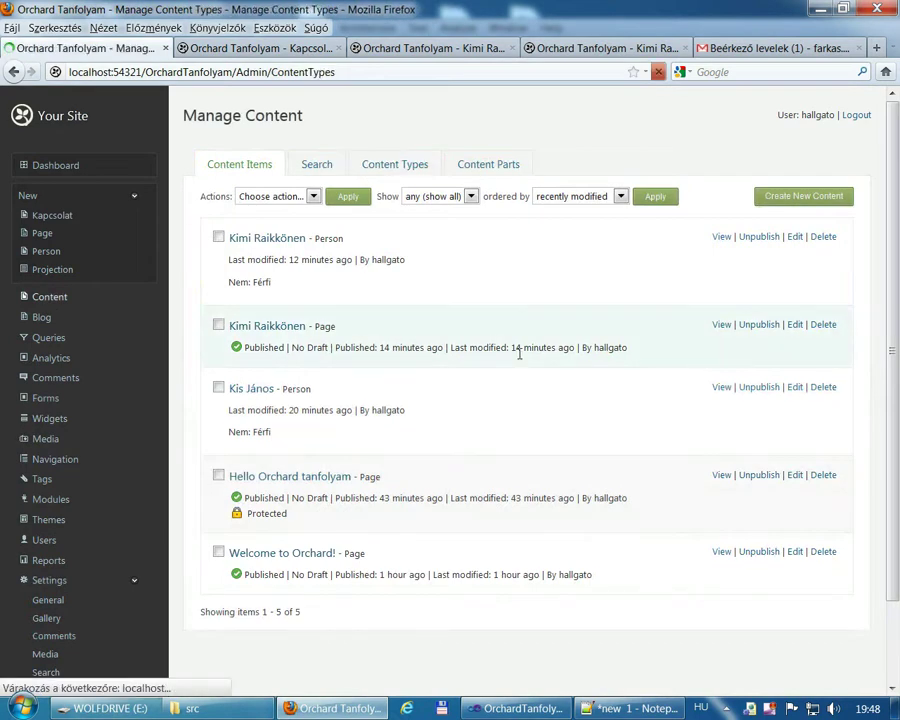
scroll(480, 335, "down", 5)
left_click(829, 258)
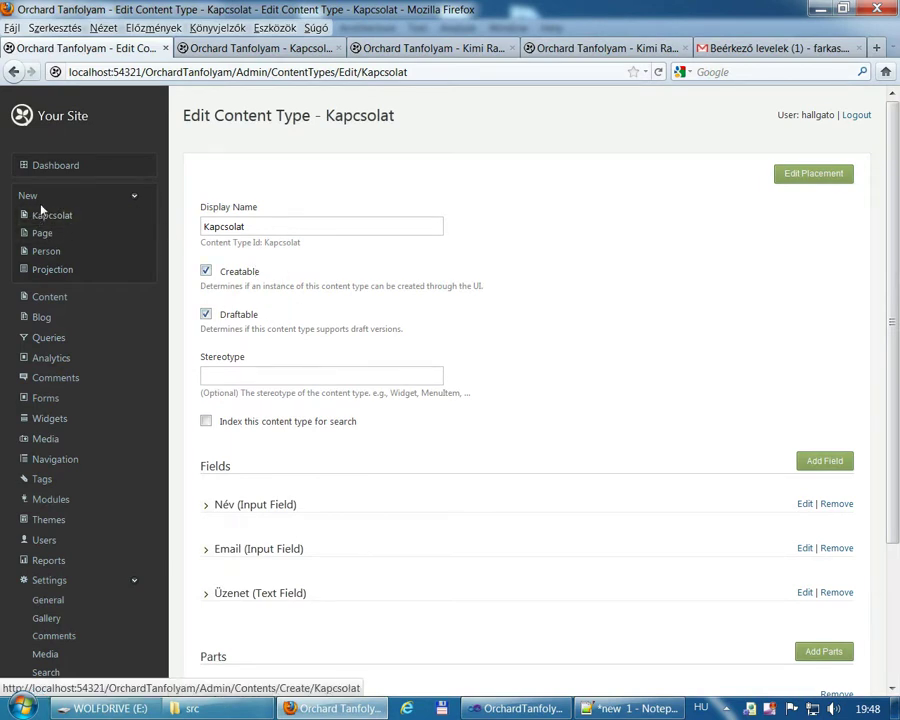
left_click(206, 270)
left_click(206, 314)
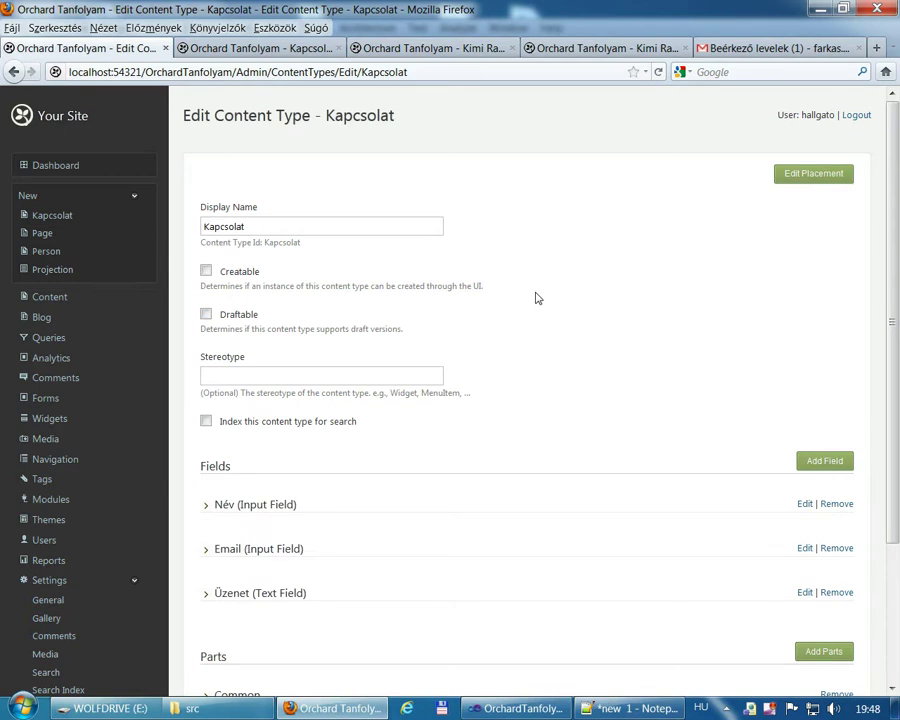
Turn off Show editor for owner in the Common part and save Kapcsolat
scroll(520, 320, "down", 2)
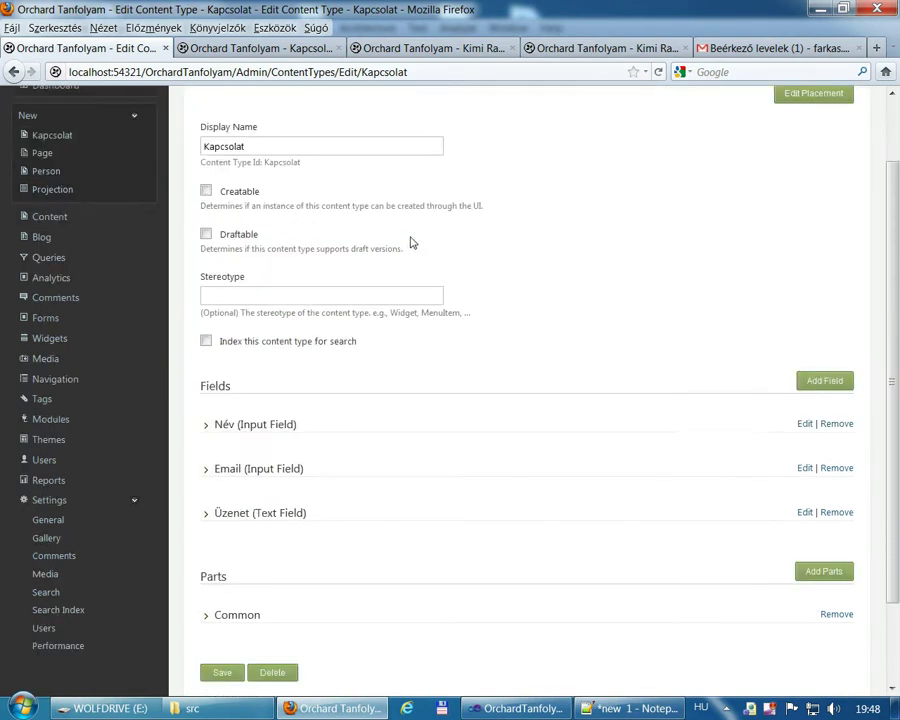
scroll(460, 350, "down", 2)
left_click(207, 512)
scroll(474, 400, "down", 2)
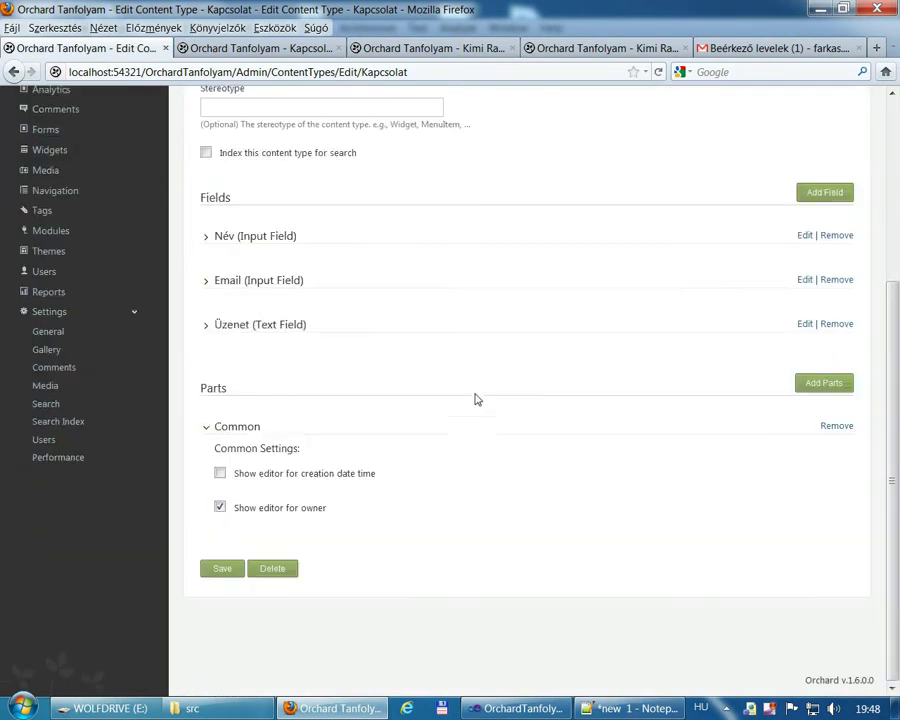
left_click(220, 506)
left_click_drag(345, 511, 238, 514)
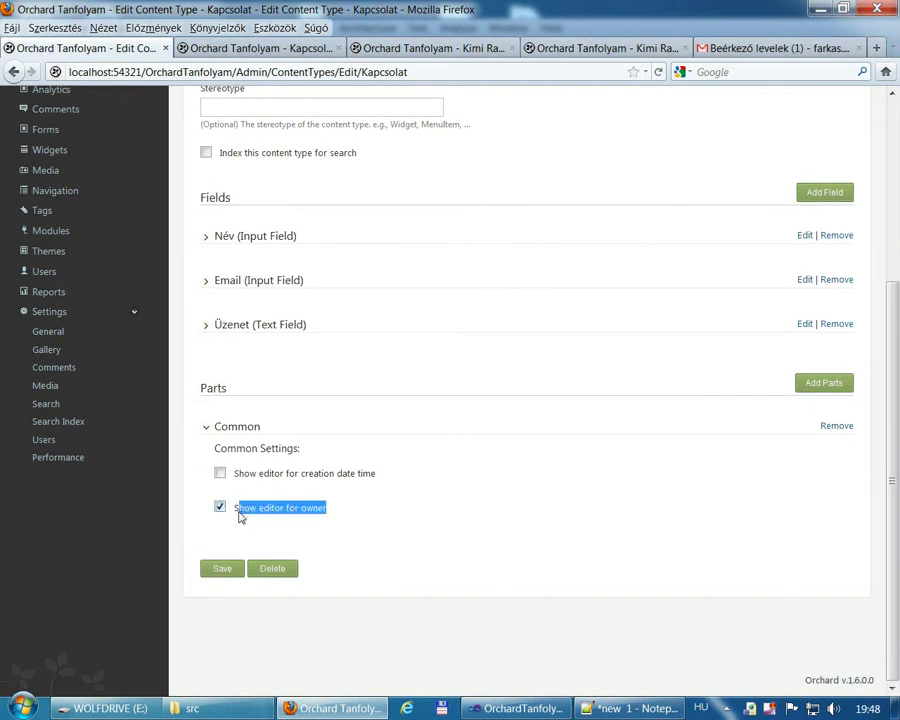
left_click(360, 517)
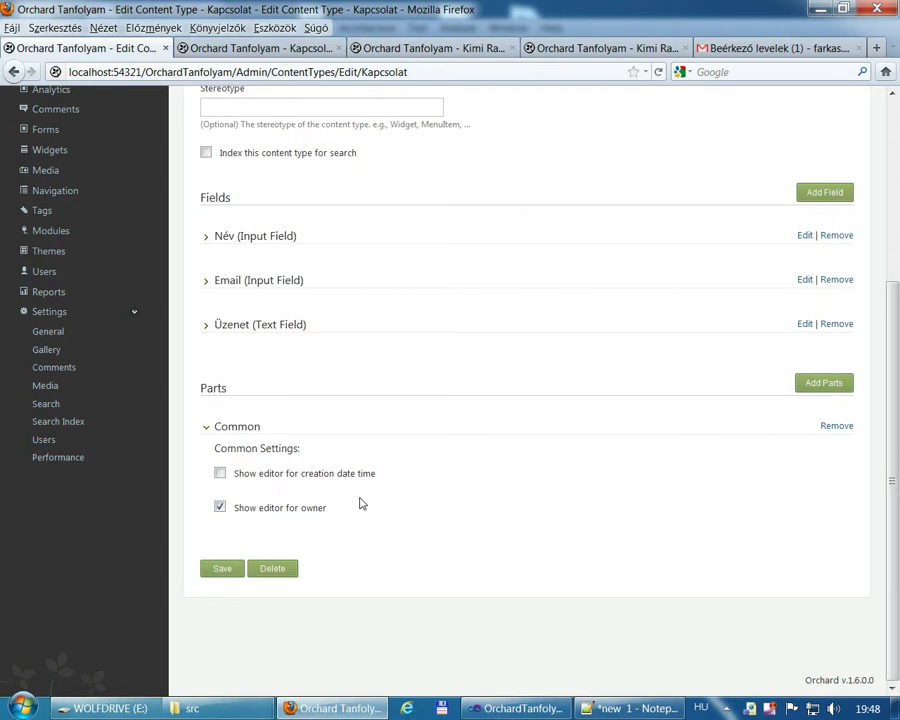
left_click(220, 507)
left_click(218, 570)
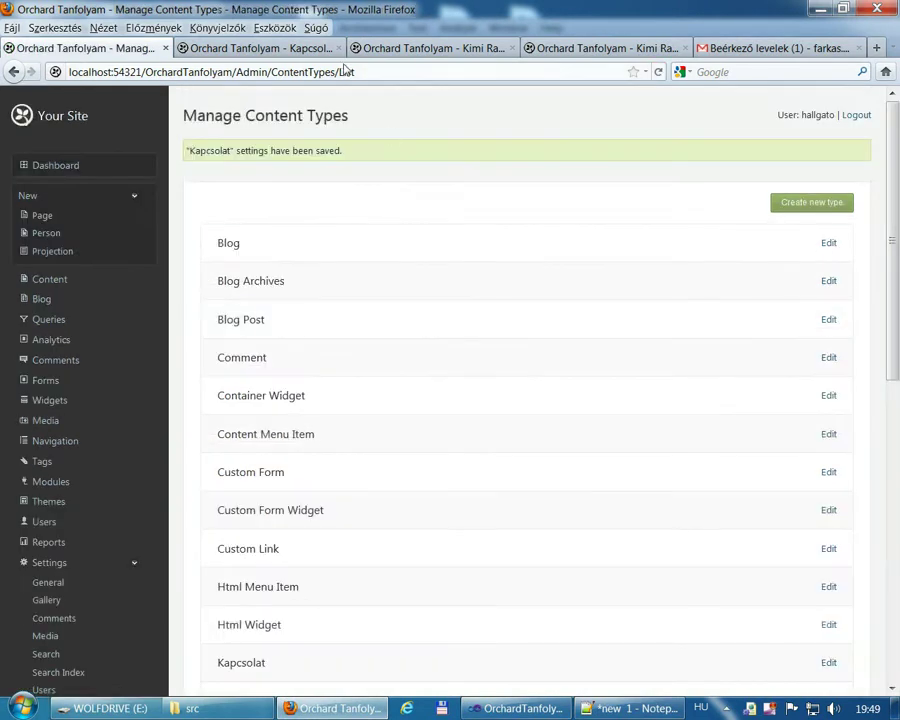
left_click(258, 49)
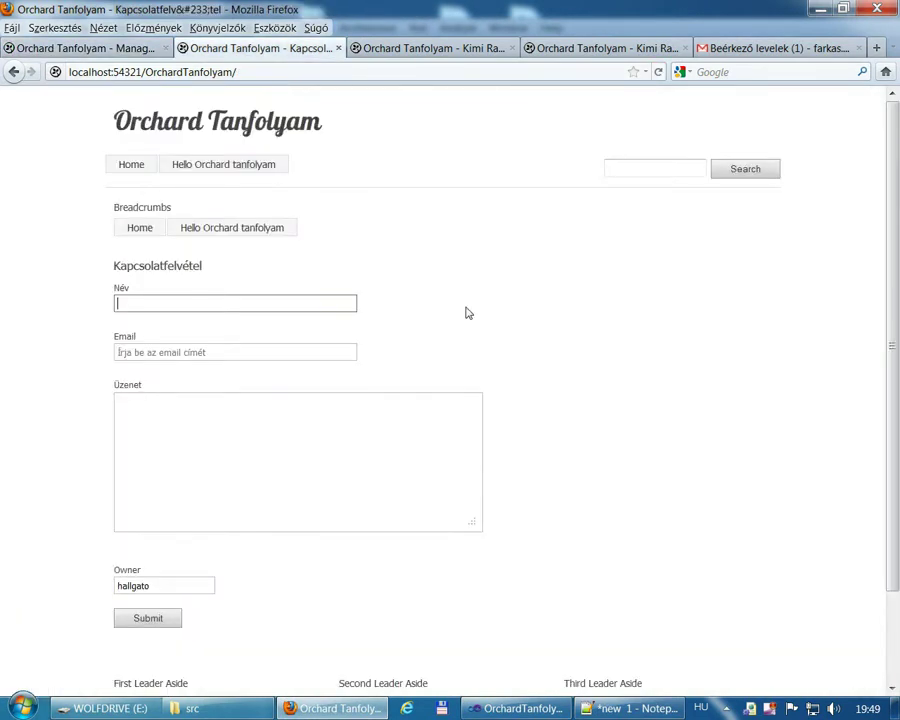
Reload the contact form and enter the sender's name and e-mail address
key("F5")
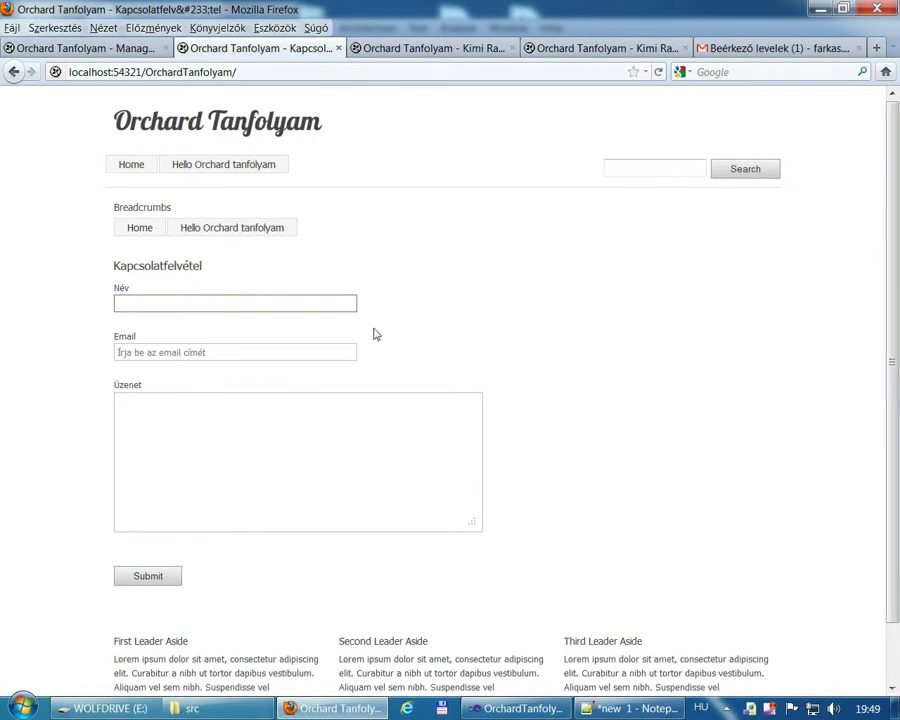
type("Kimi Raikkönen")
key("Tab")
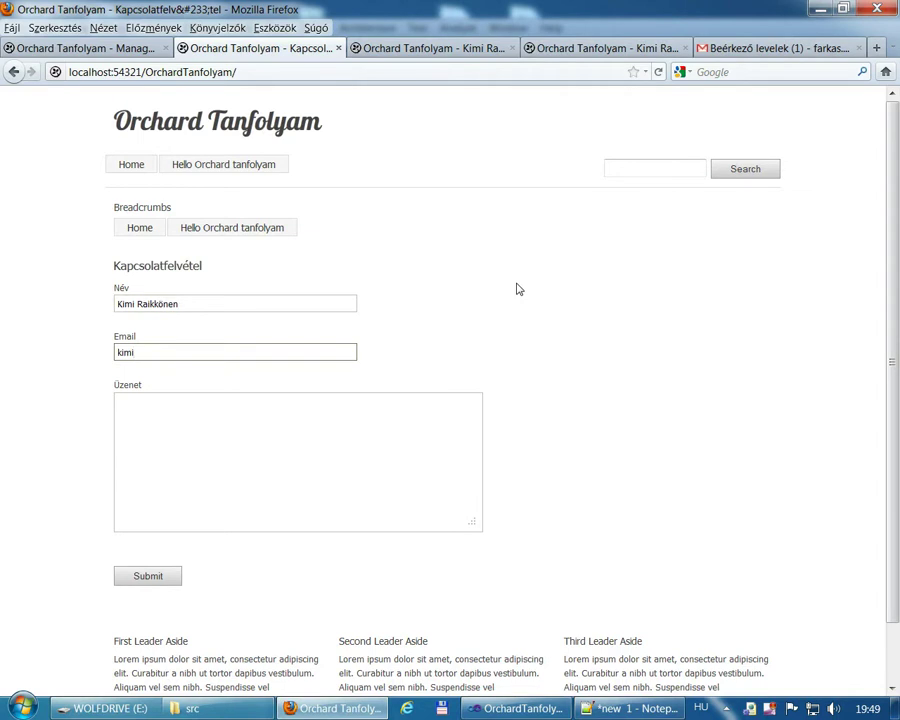
key("Tab")
key("shift+Tab")
key("End")
Enter the message 'I'm the best!' and submit the form
key("Tab")
type("I'm ")
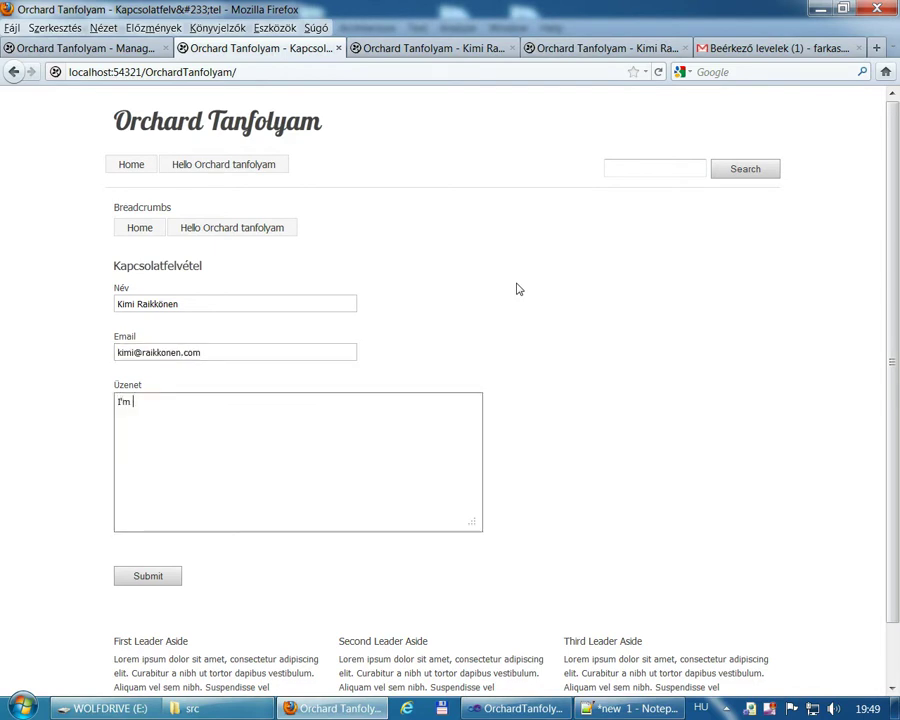
type("the best!")
left_click(147, 576)
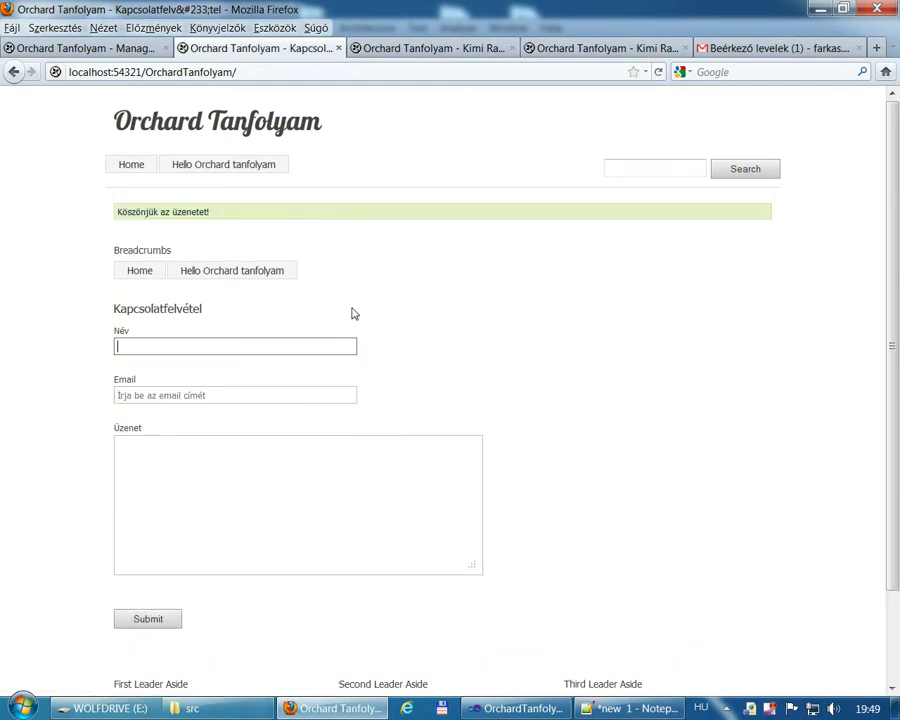
left_click(107, 48)
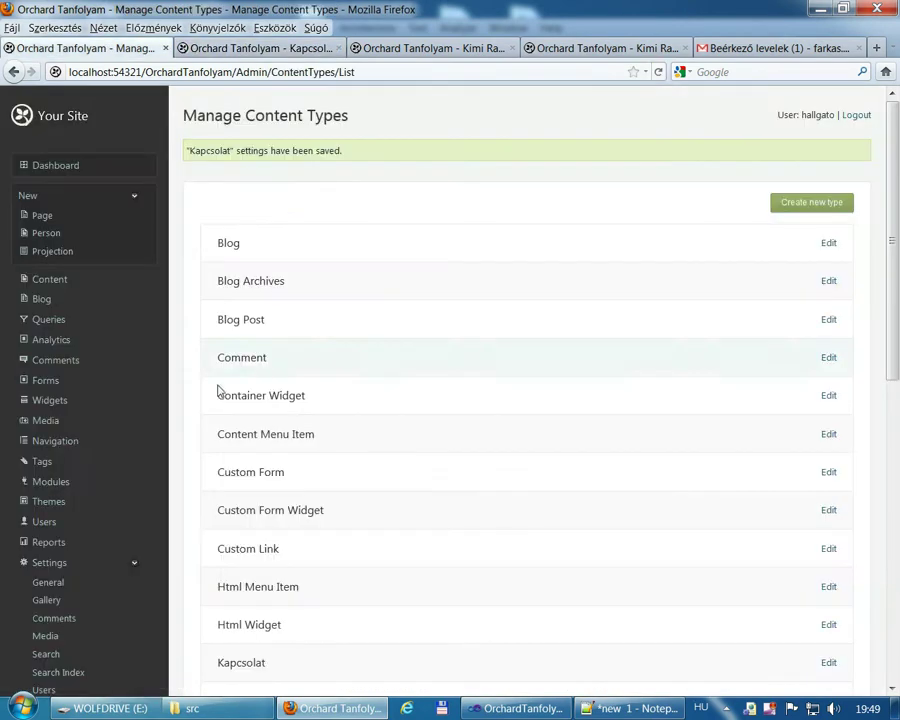
Open the Kapcsolatfelvétel form's submissions and unpublish the submitted Kapcsolat entry
left_click(44, 381)
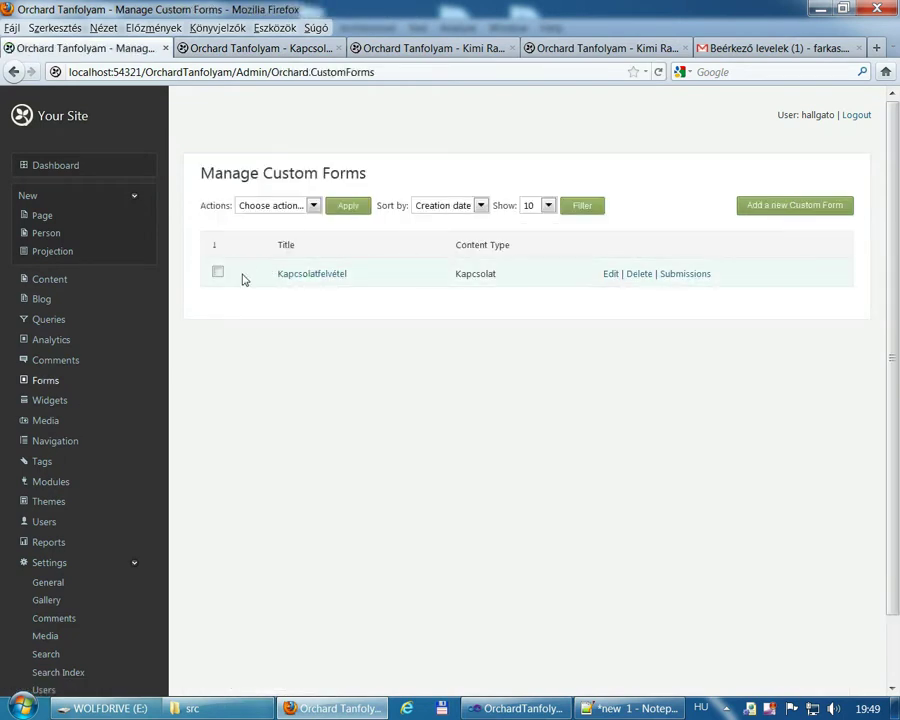
left_click(694, 274)
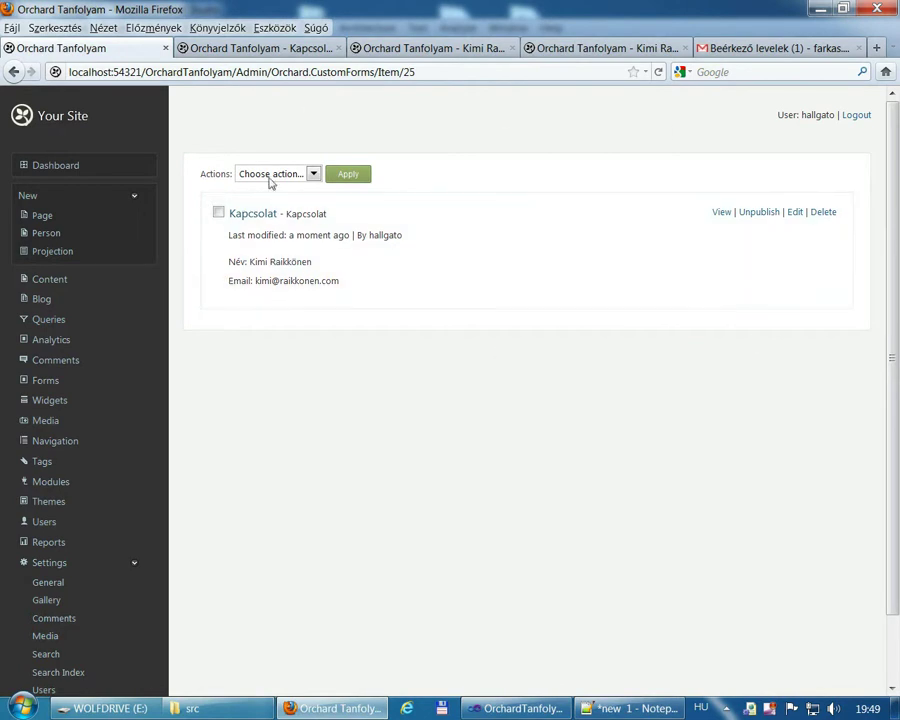
left_click(719, 213)
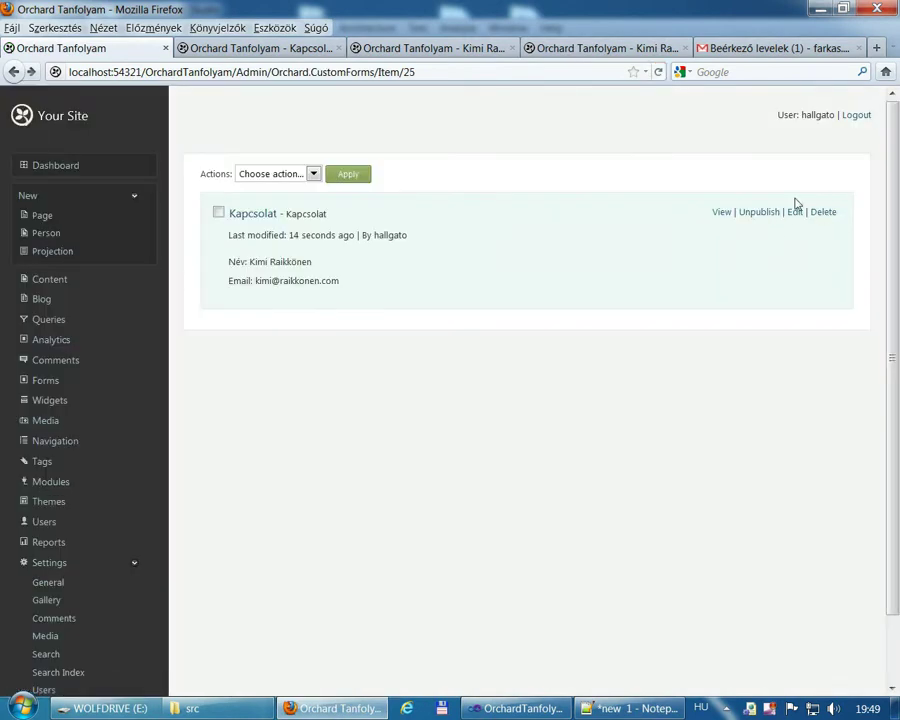
left_click(759, 212)
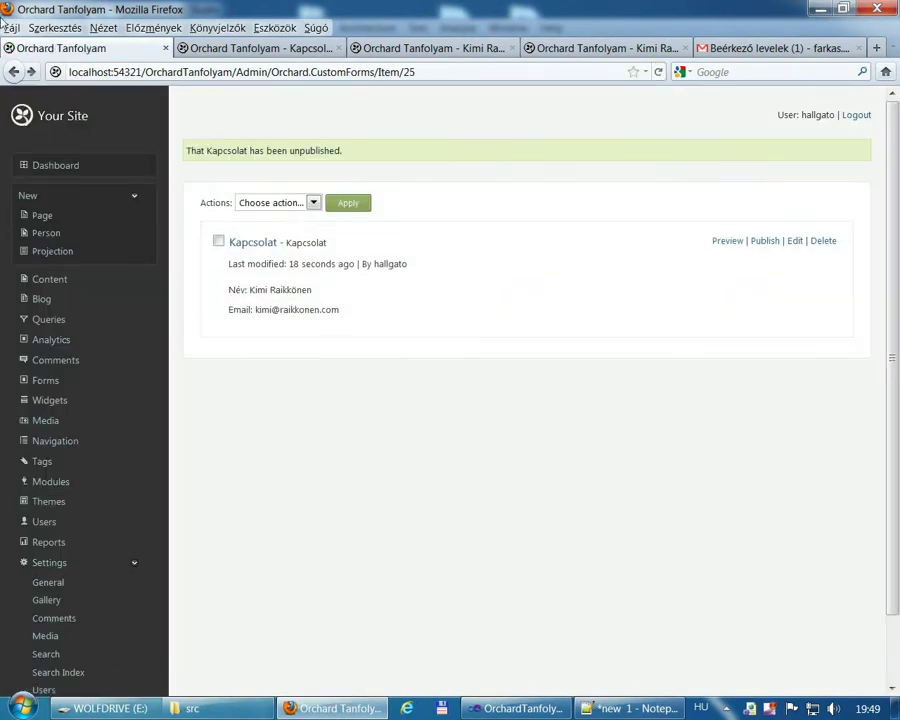
left_click(45, 380)
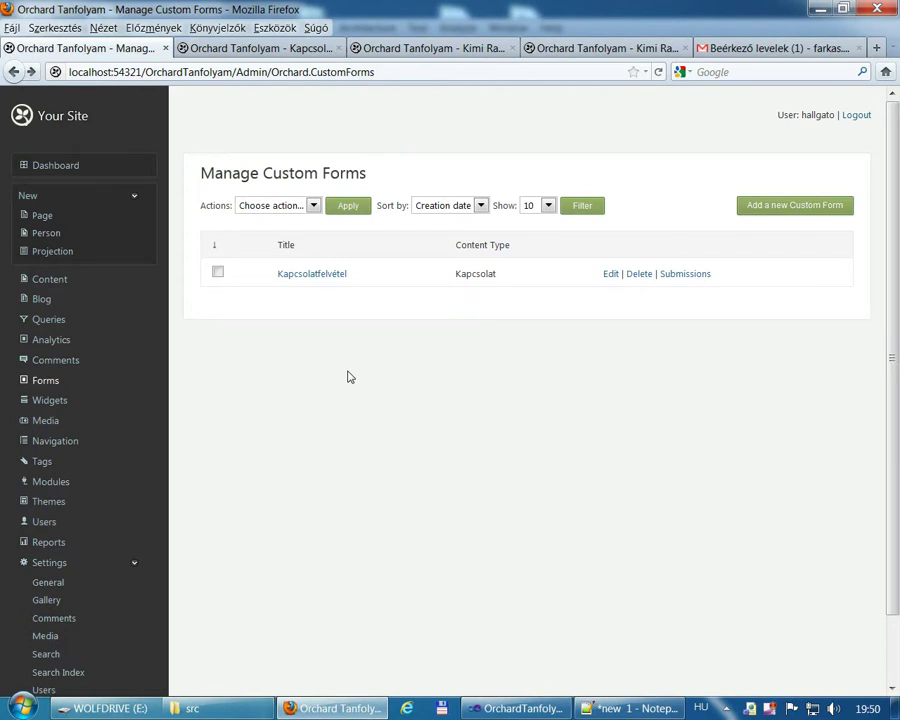
Filter Modules by 'rules', enable the Rules feature and open the Rules page
left_click(52, 483)
middle_click(268, 48)
middle_click(268, 48)
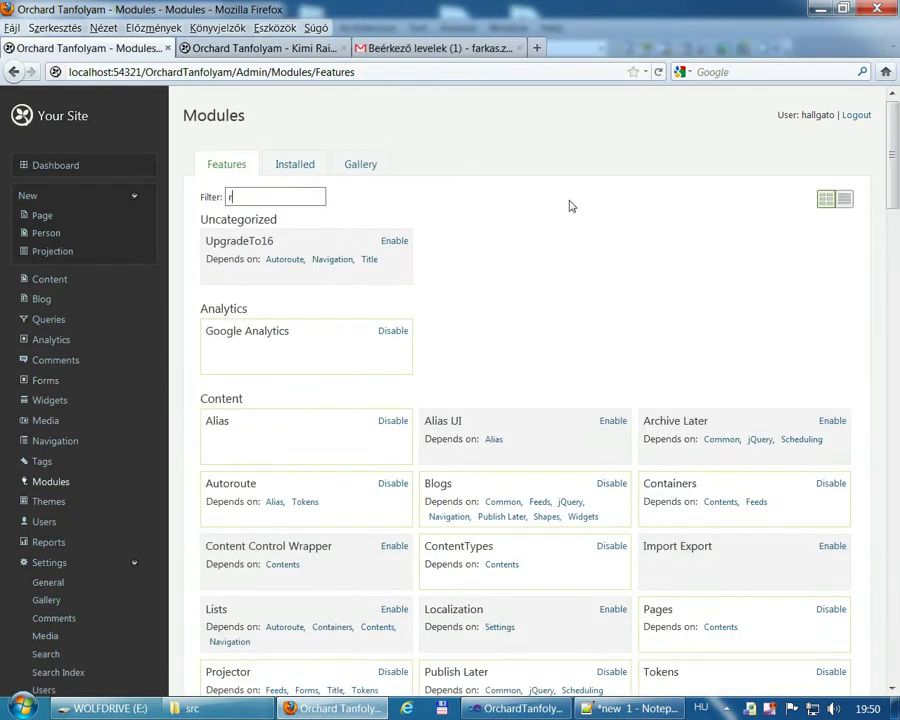
type("rules")
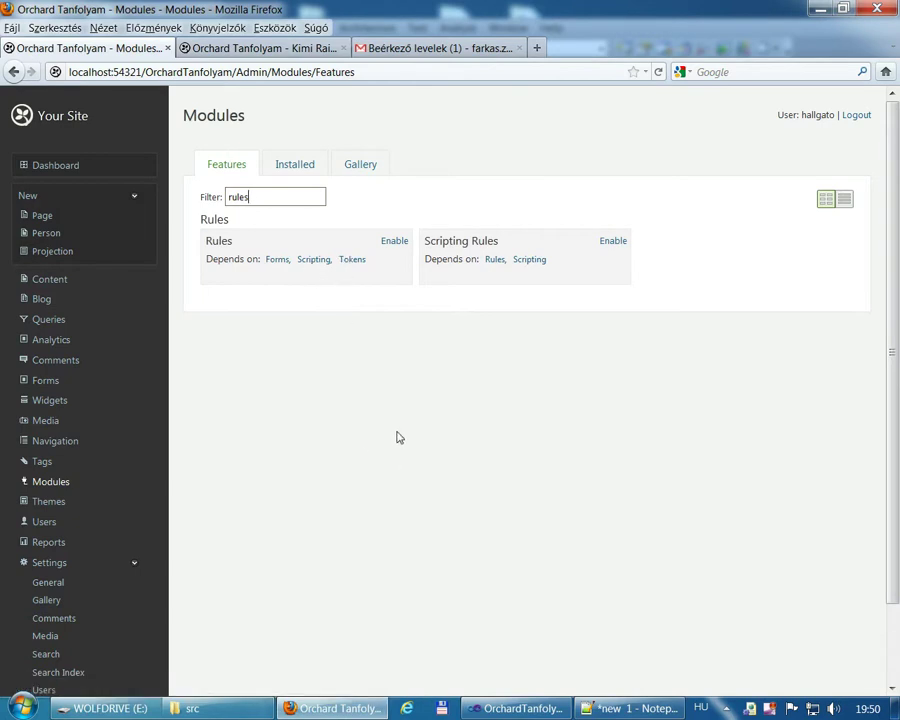
scroll(396, 433, "down", 2)
scroll(396, 429, "up", 2)
left_click(398, 241)
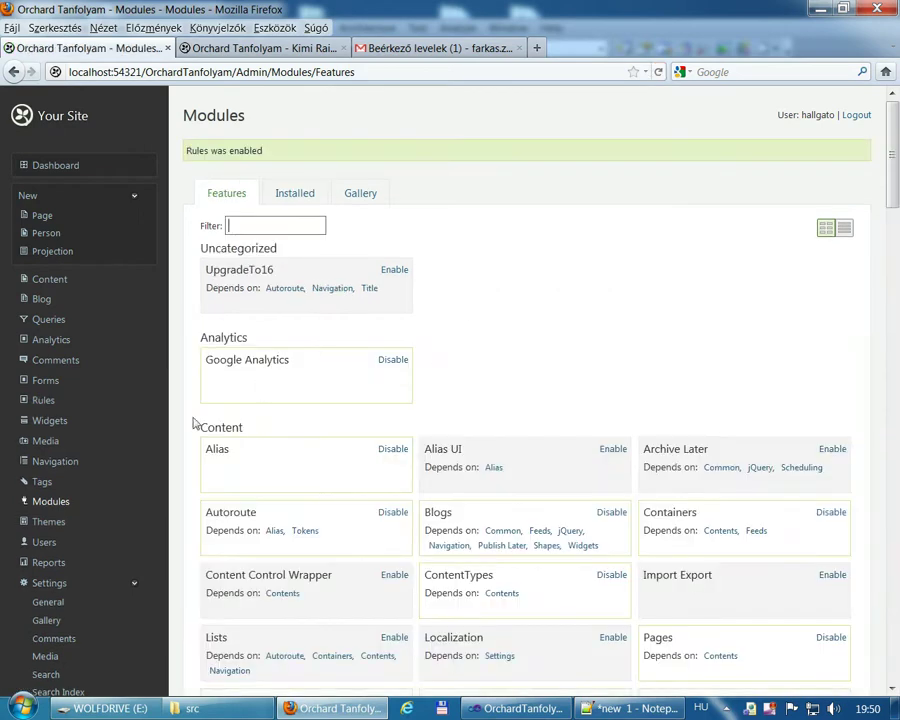
left_click(44, 400)
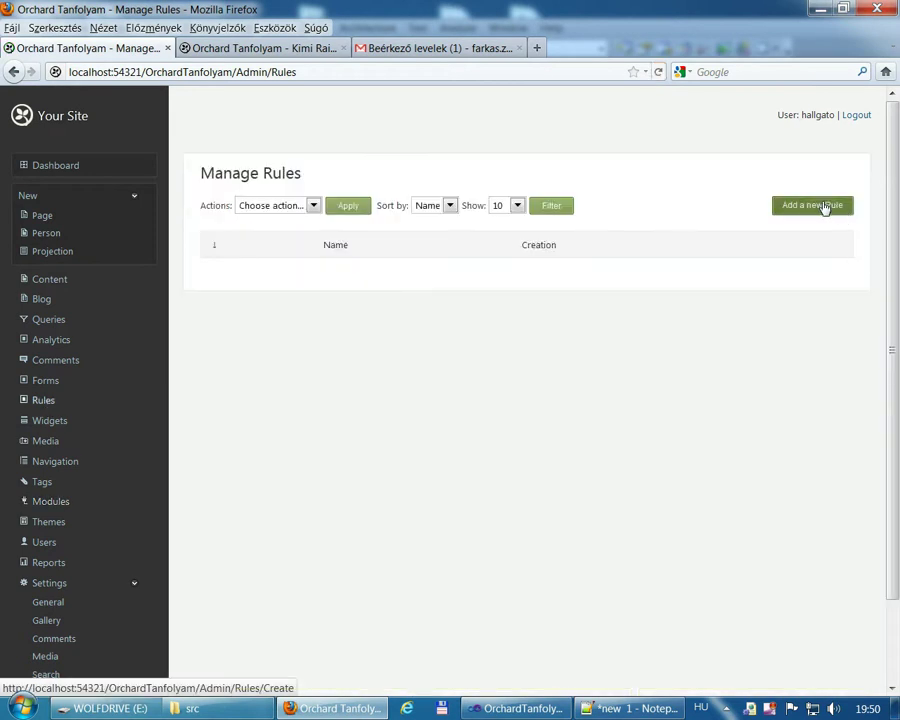
Create and save a new rule named 'Email értesítés'
left_click(822, 206)
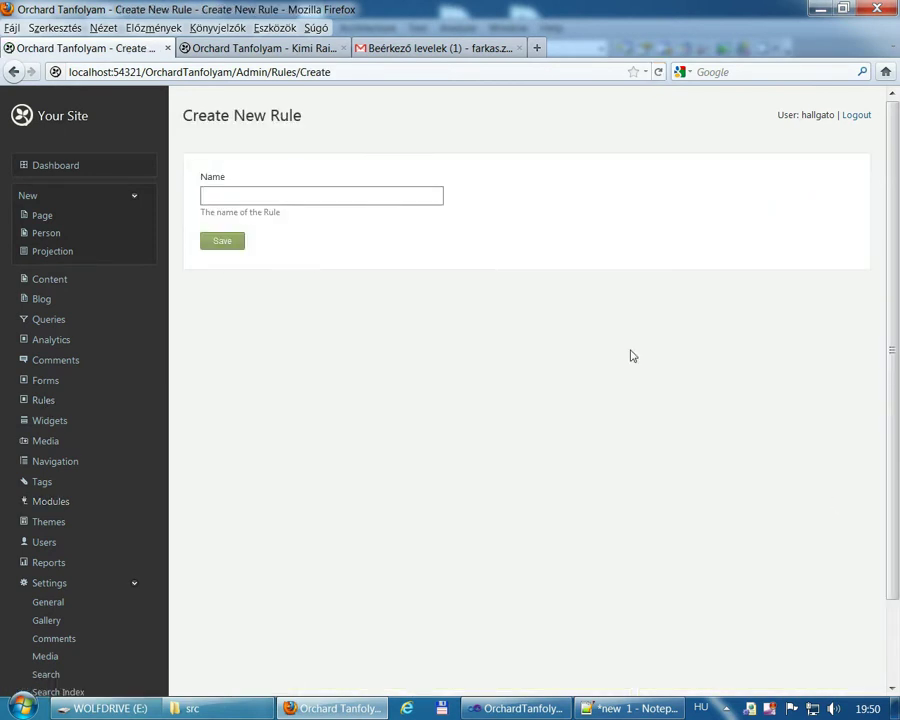
type("Email értesítés")
left_click(227, 245)
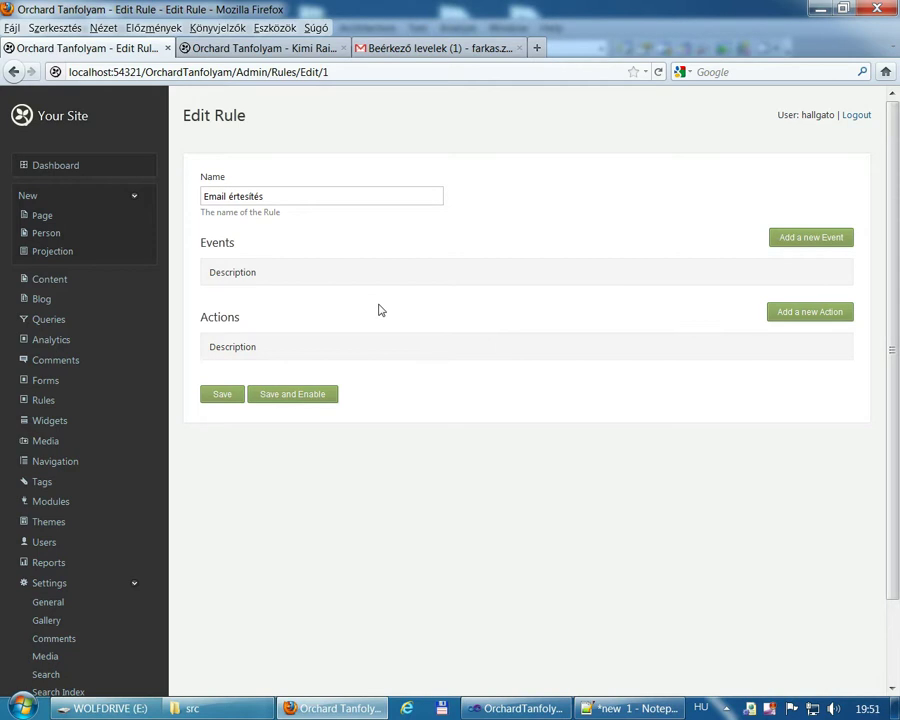
Add a Custom Form Submitted event restricted to the Kapcsolat content type
left_click(816, 246)
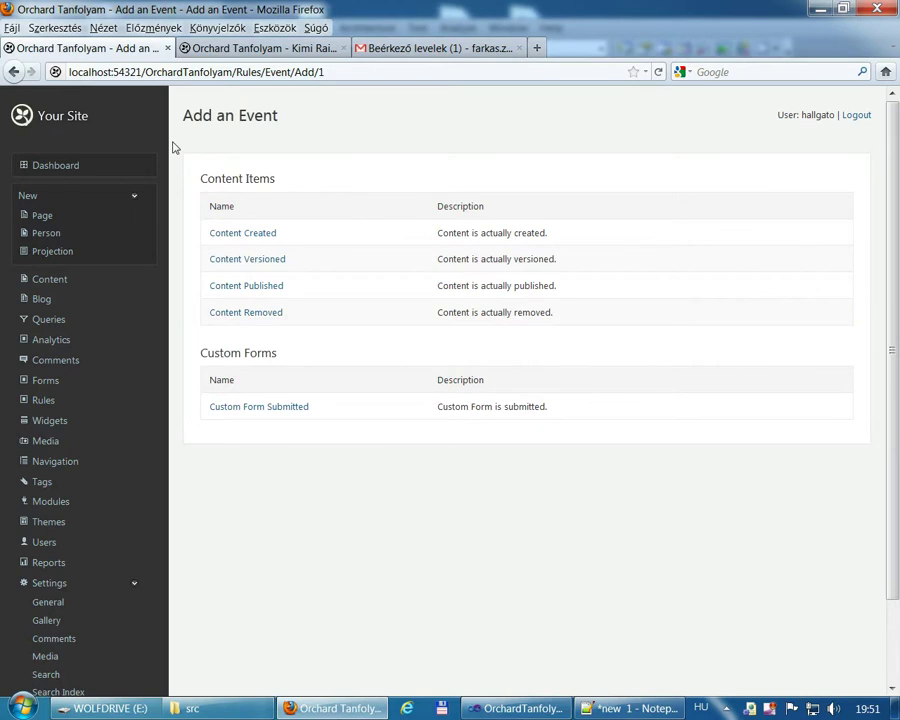
left_click(14, 71)
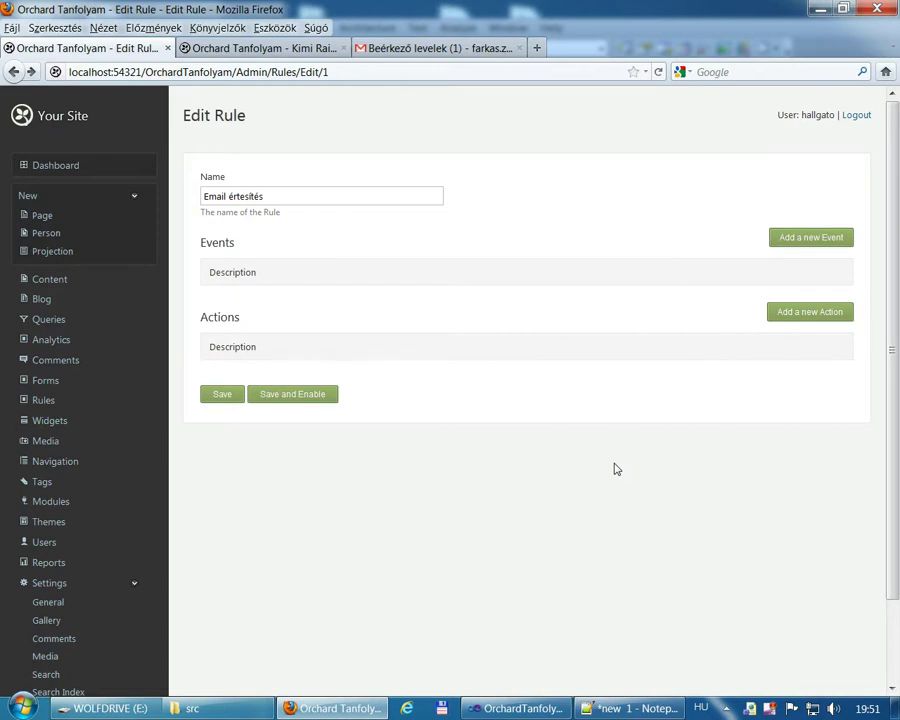
left_click(805, 240)
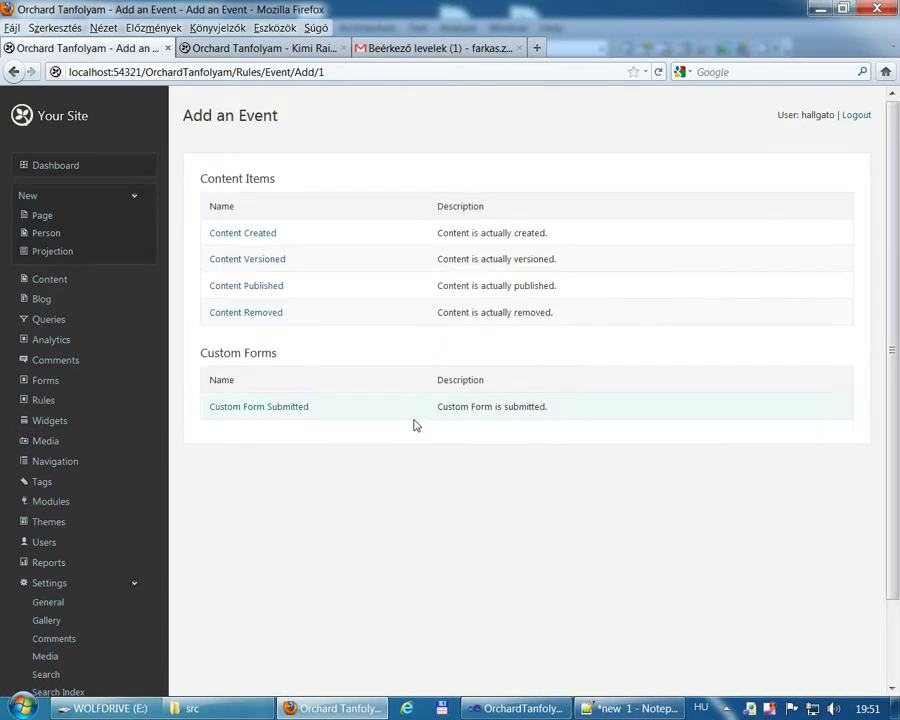
left_click_drag(201, 354, 390, 465)
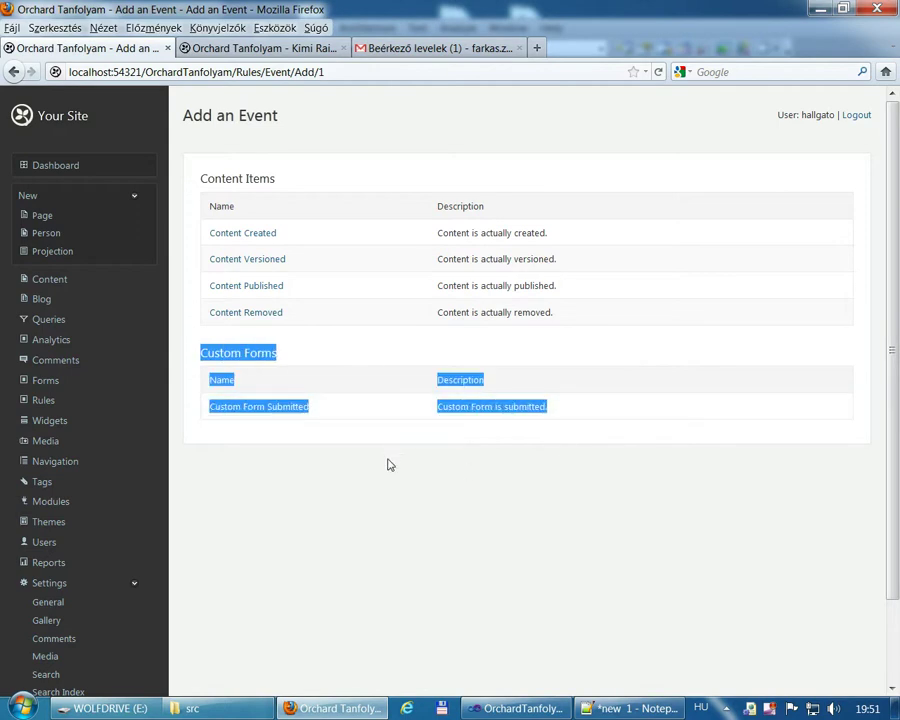
left_click(309, 457)
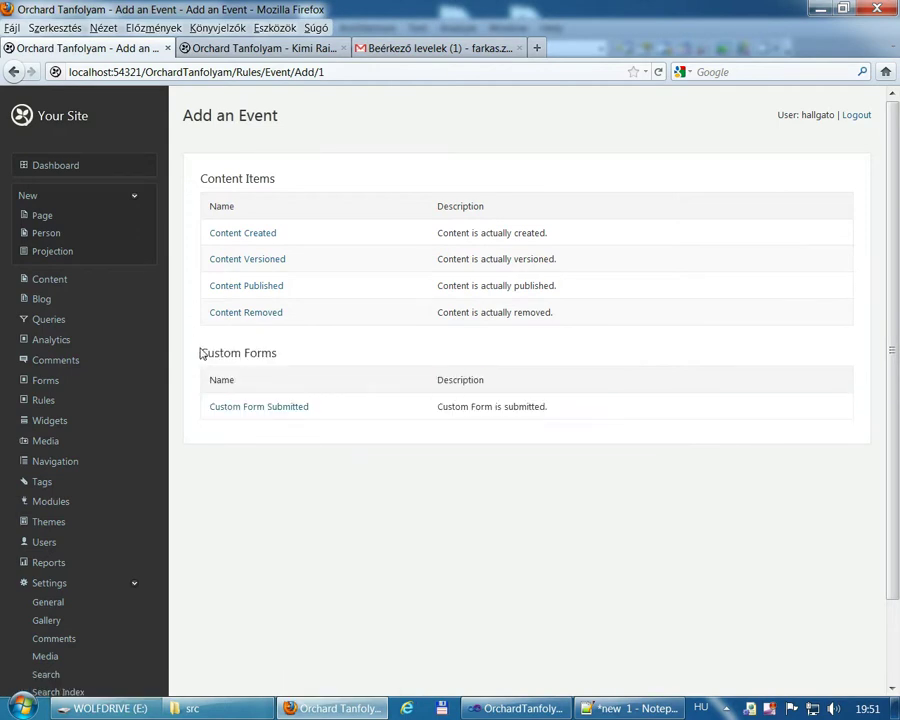
left_click_drag(201, 354, 574, 496)
left_click(573, 497)
left_click(283, 412)
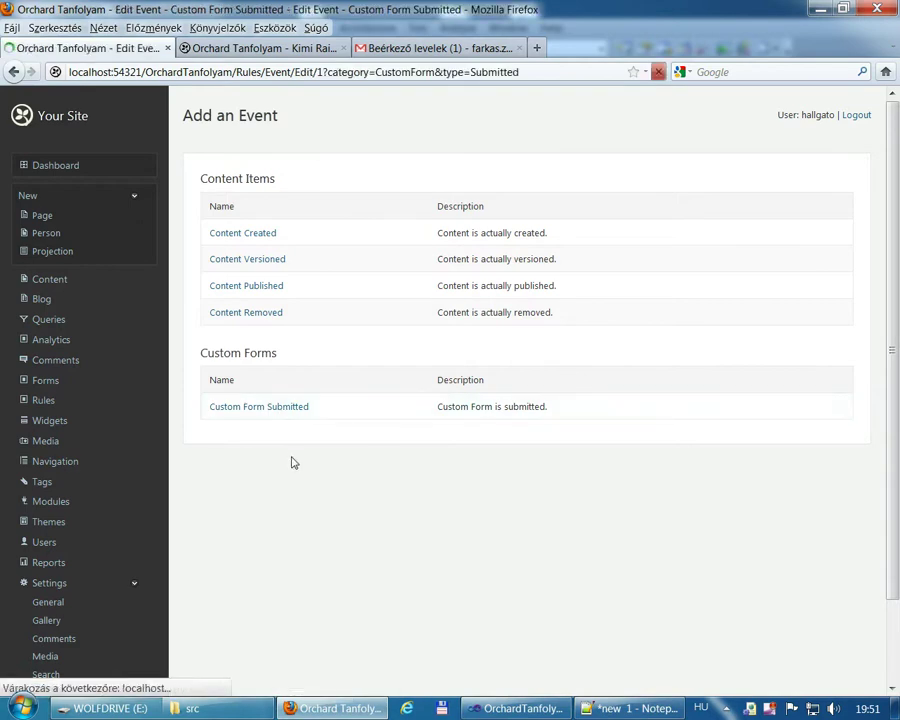
left_click_drag(305, 244, 306, 276)
left_click(231, 287)
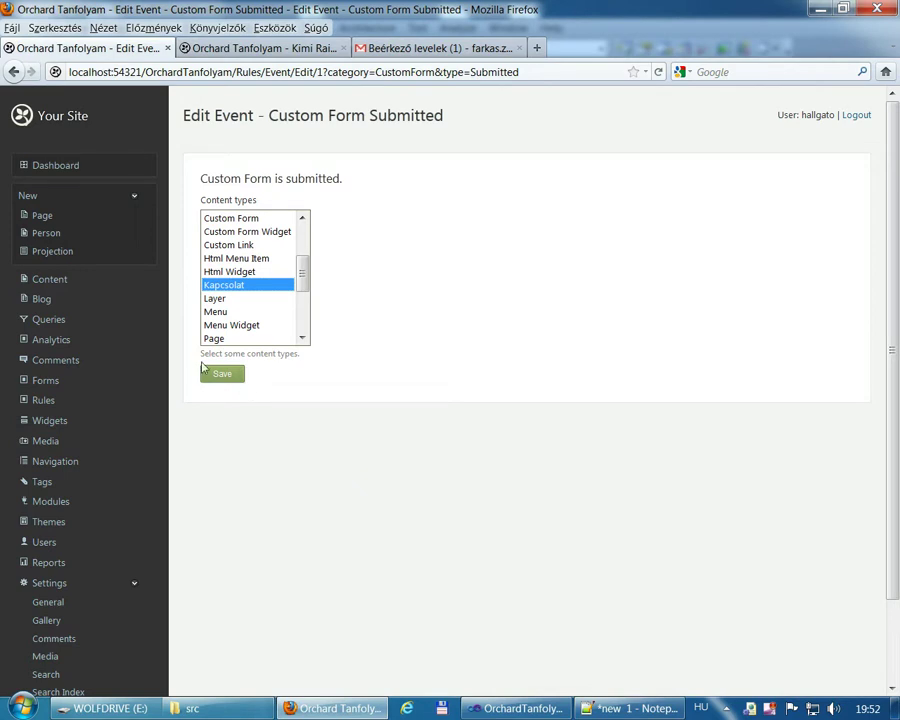
left_click(222, 374)
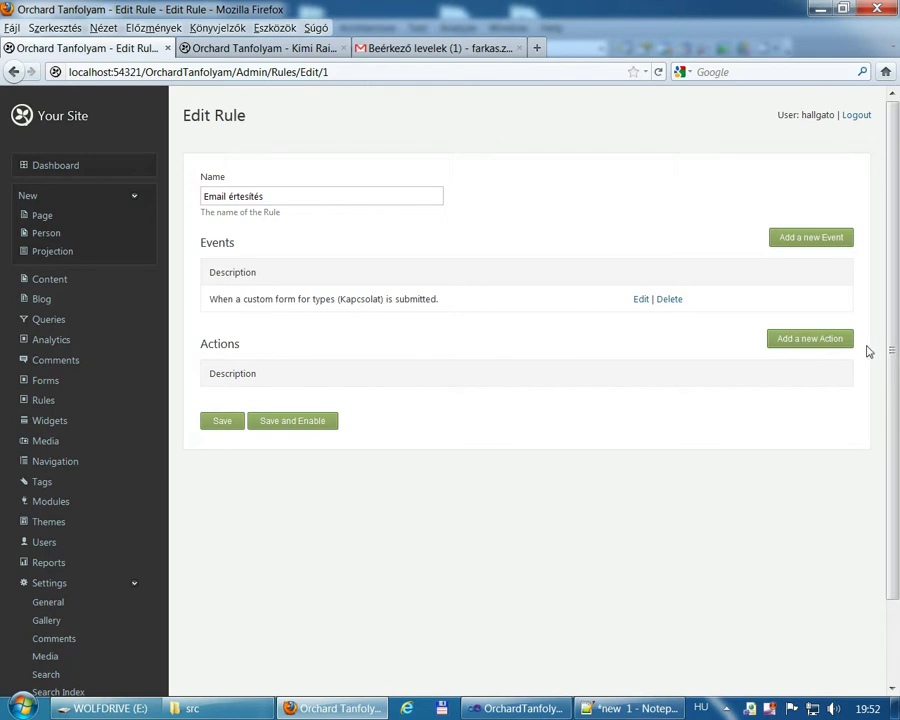
Start adding an action, then enable the Scripting Rules feature in Modules
left_click(810, 344)
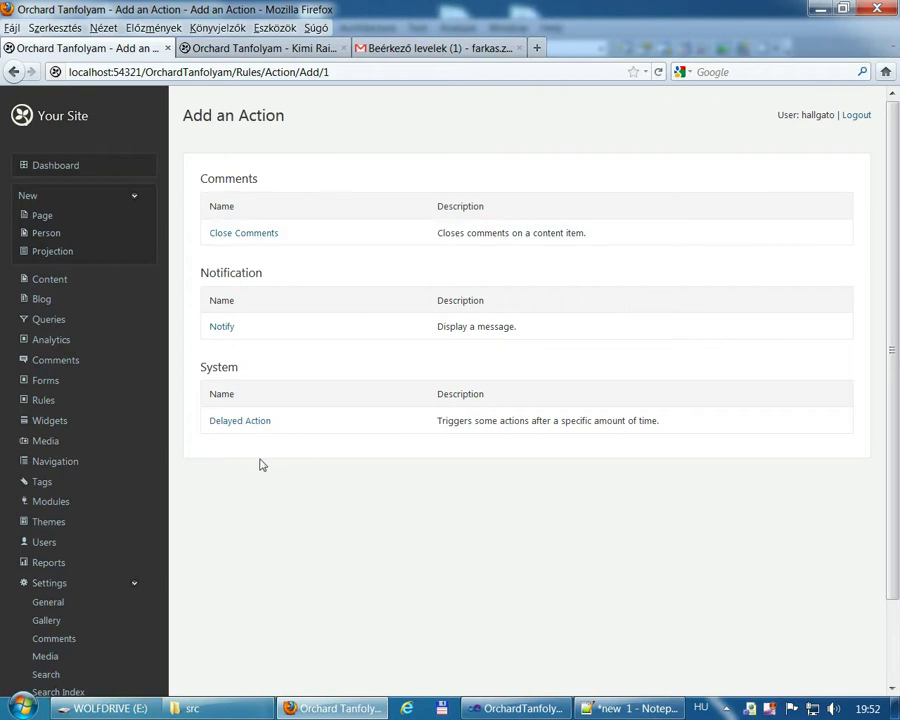
left_click(266, 47)
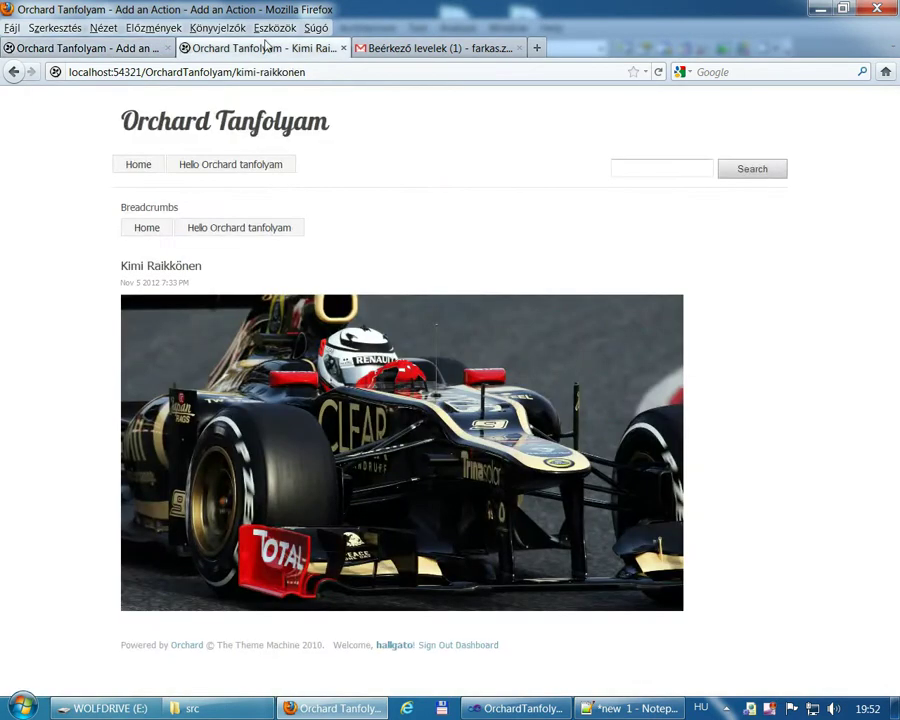
left_click(466, 646)
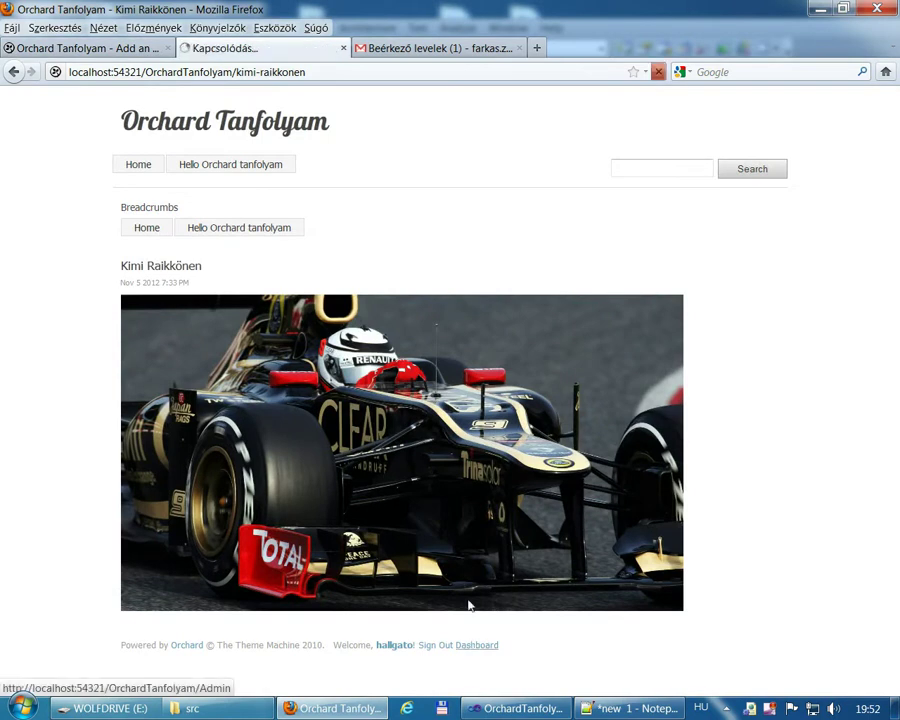
scroll(62, 297, "down", 3)
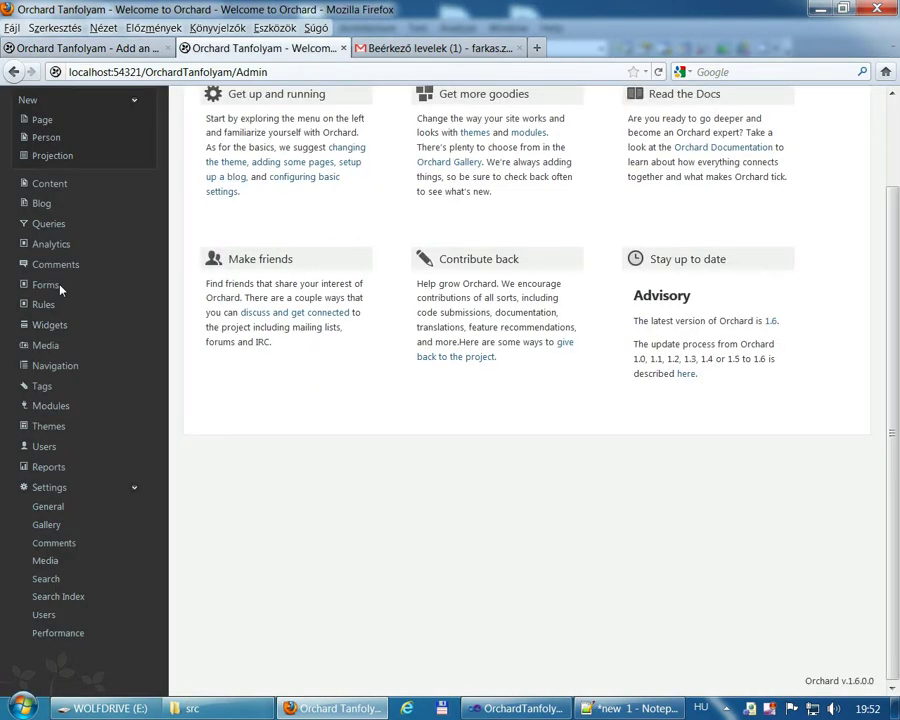
left_click(36, 403)
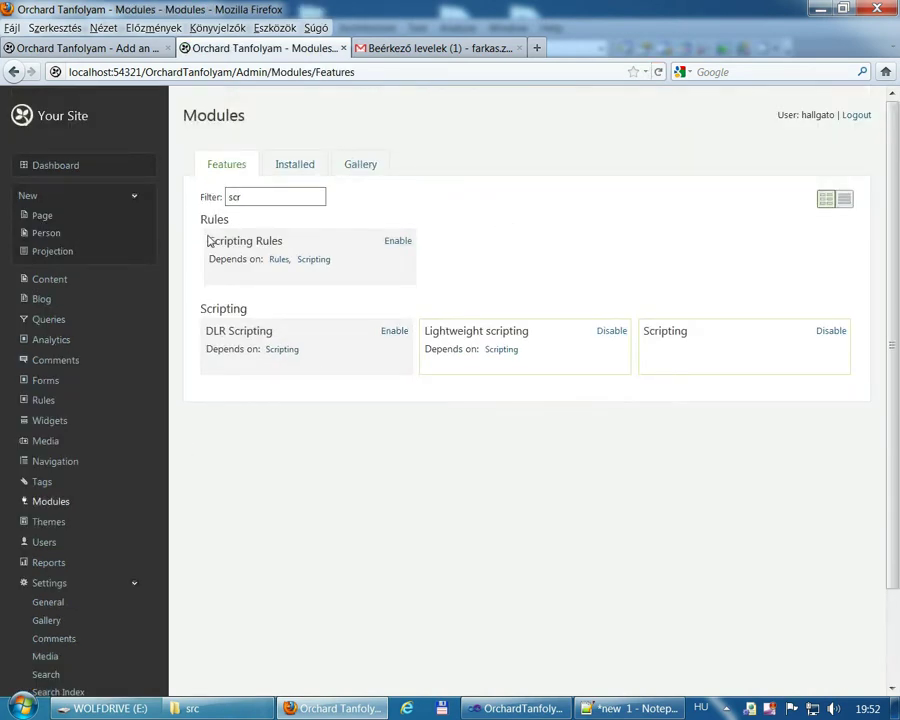
left_click_drag(208, 241, 301, 248)
left_click(400, 242)
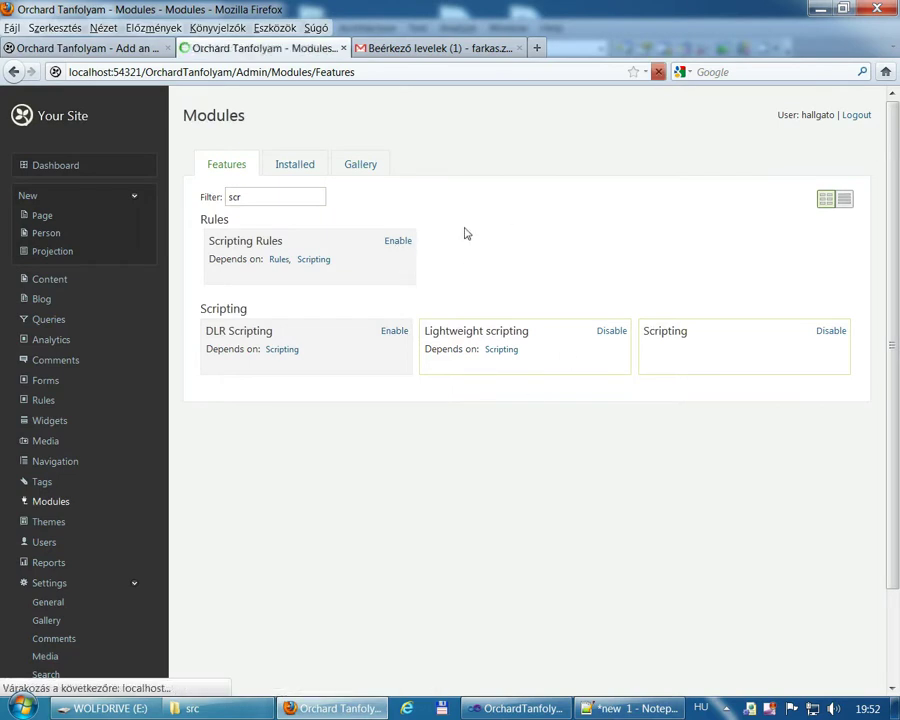
Refresh the Add an Action page to reveal the Script condition under Conditions
left_click(88, 47)
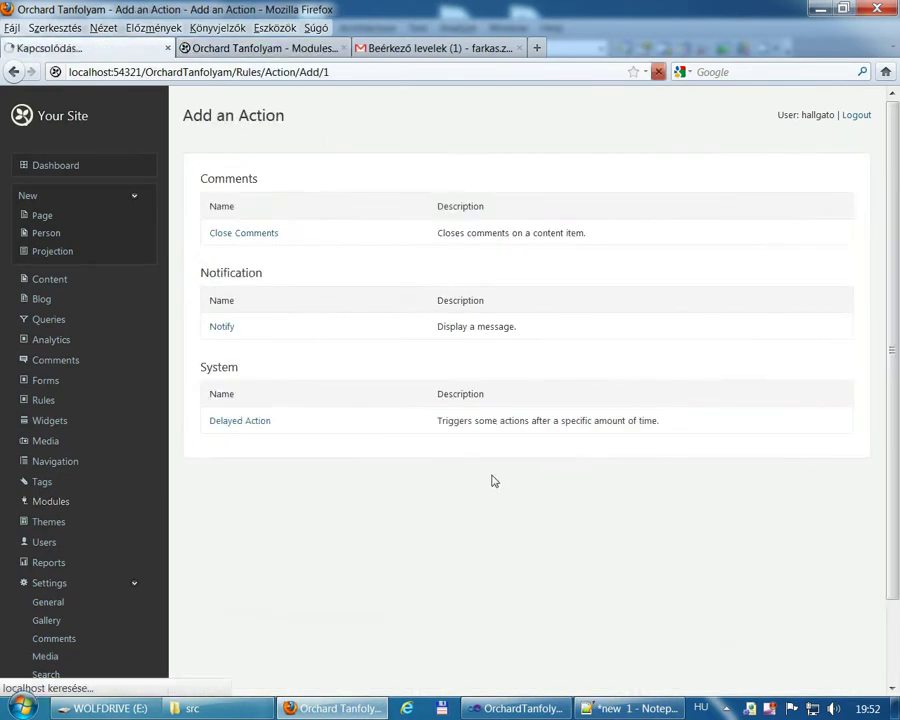
key("F5")
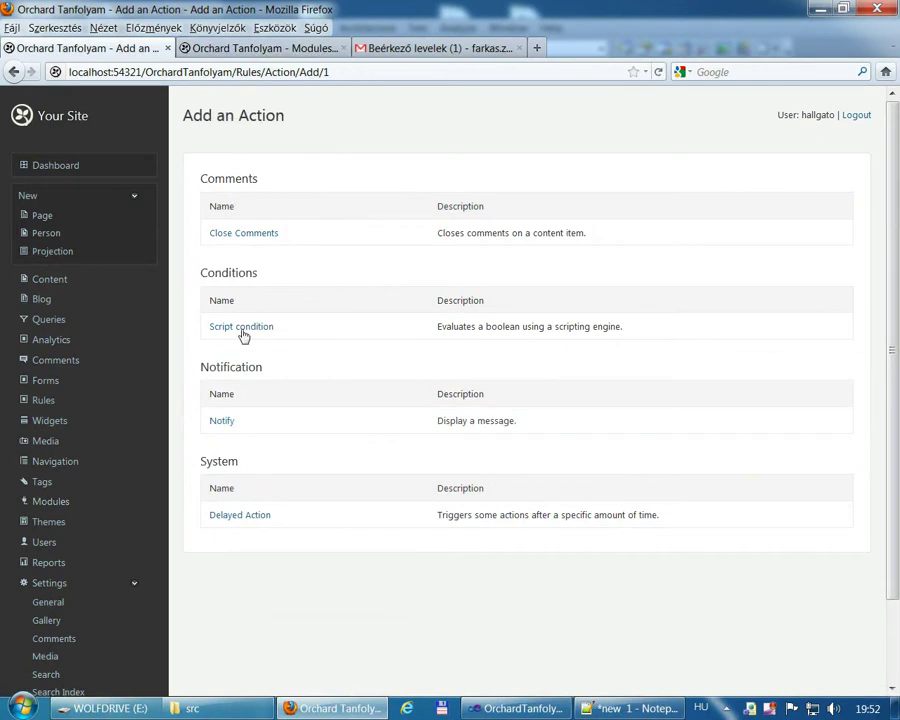
left_click_drag(201, 271, 315, 340)
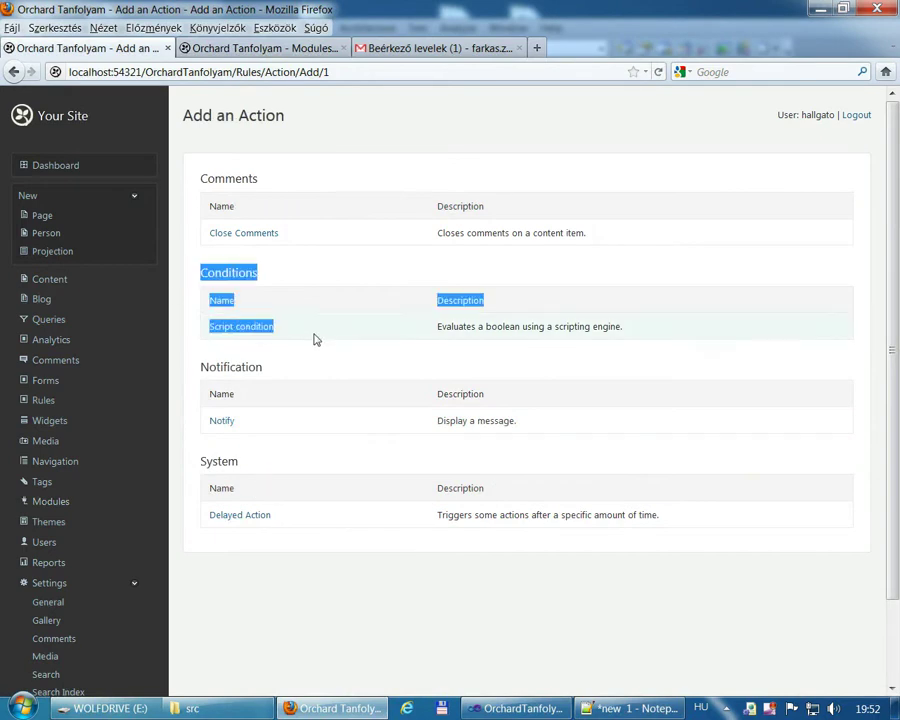
left_click(448, 325)
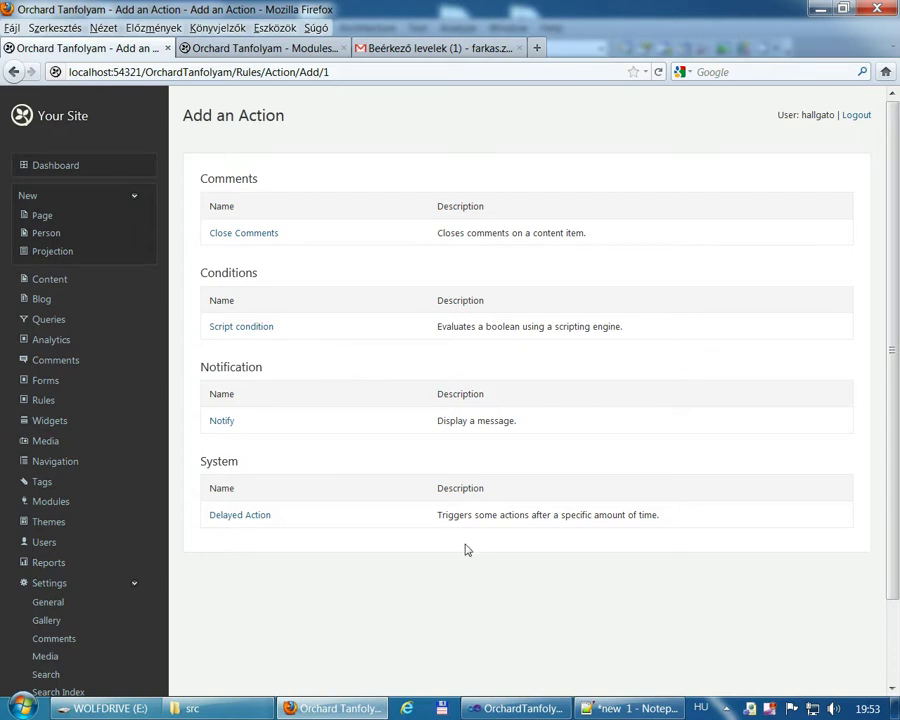
Add a Notify action with the message 'Köszönöm az üzenet, {Content.Author}!' and save it
scroll(465, 552, "down", 2)
left_click(223, 422)
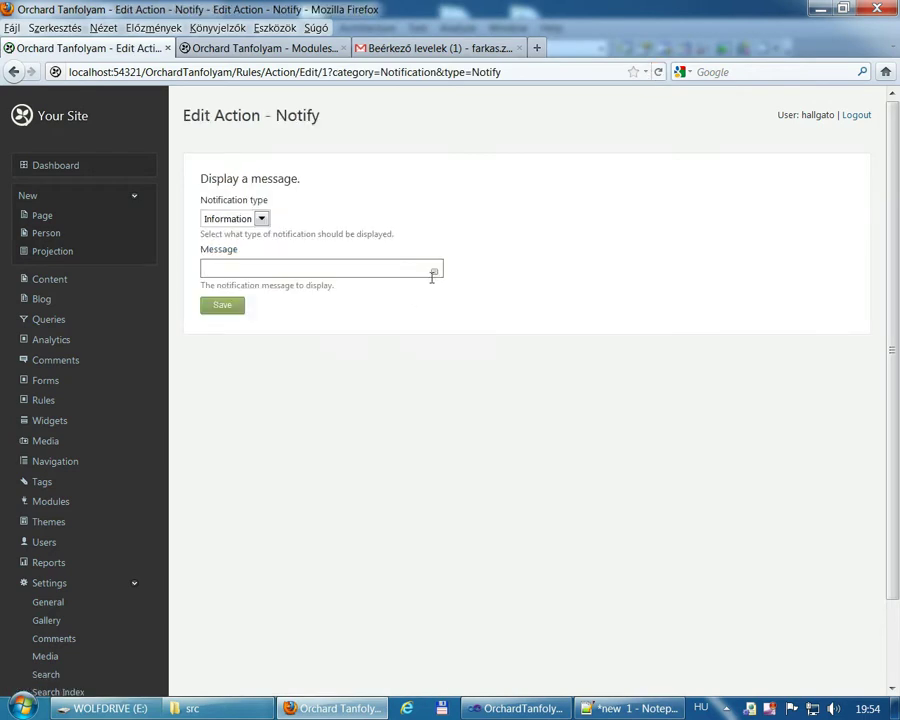
left_click(434, 274)
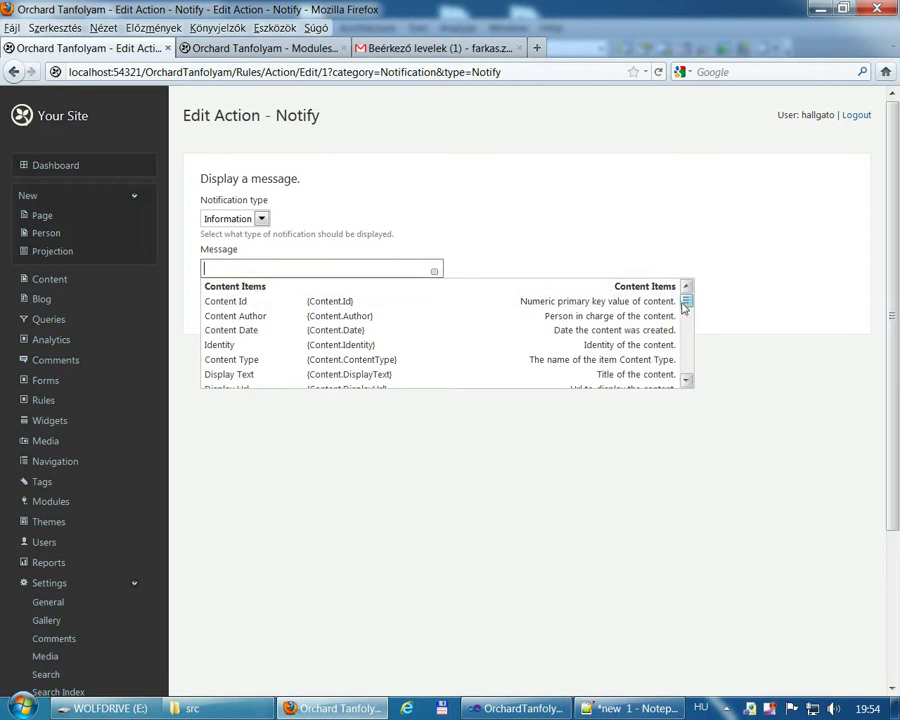
left_click_drag(687, 303, 492, 267)
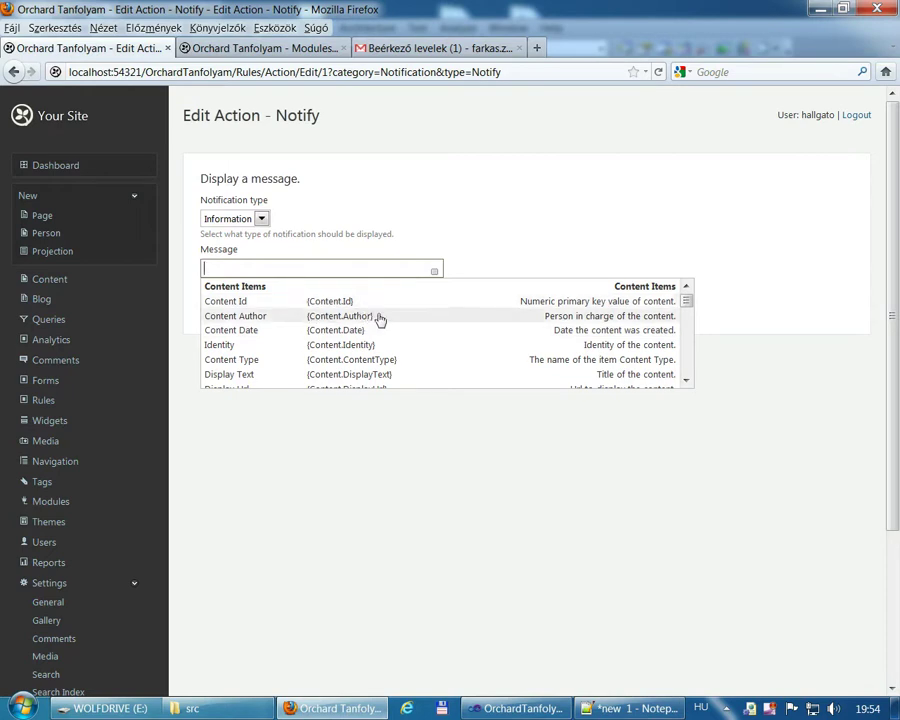
mouse_move(686, 302)
left_mouse_down()
mouse_move(703, 355)
mouse_move(698, 284)
left_mouse_up()
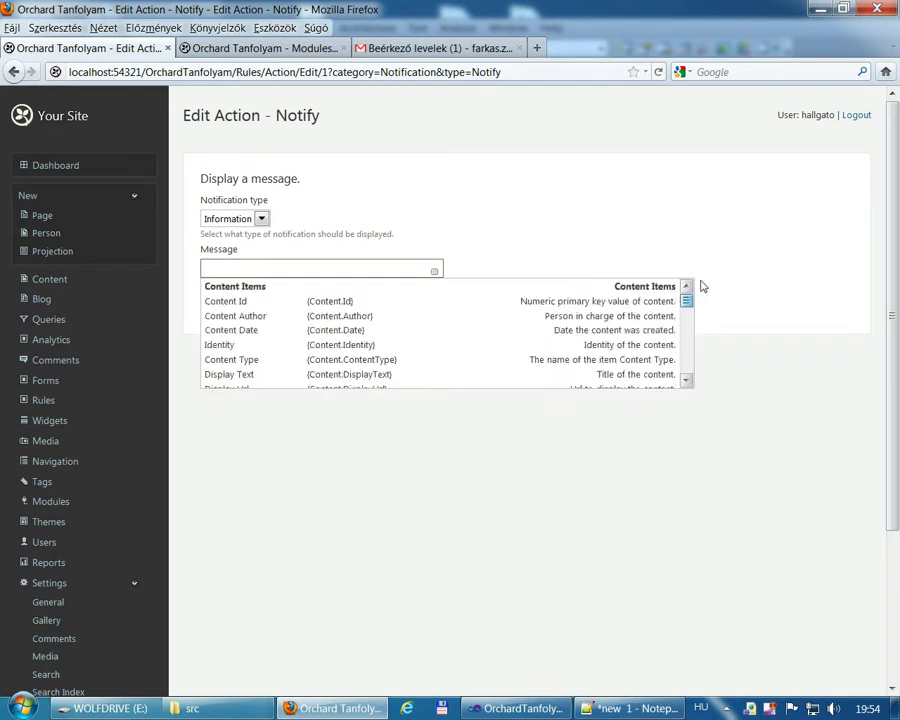
left_click(391, 267)
type("Köszönöm az üzenet,")
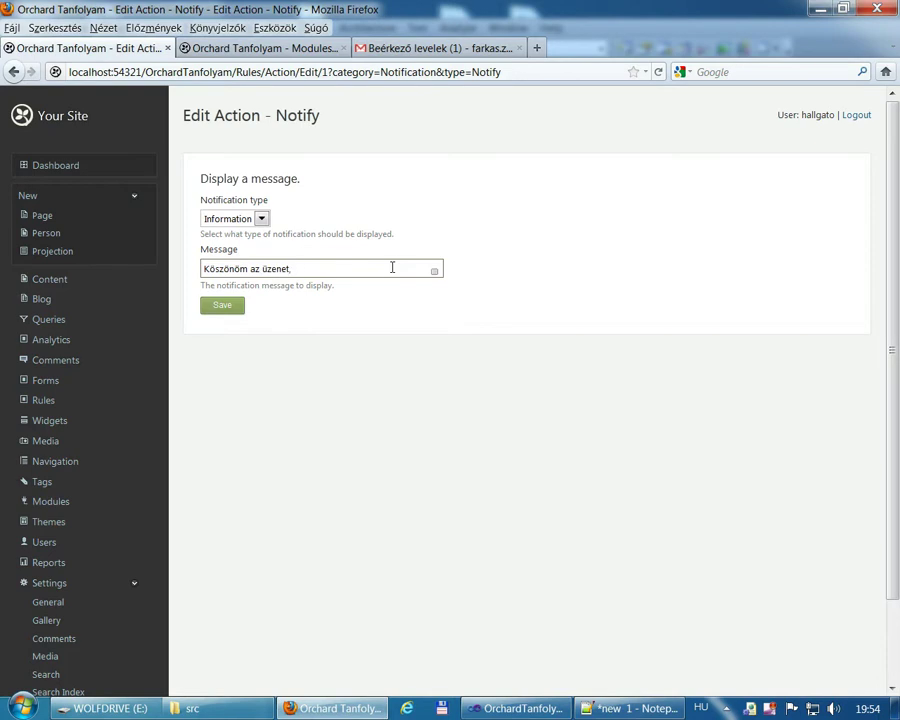
left_click(435, 271)
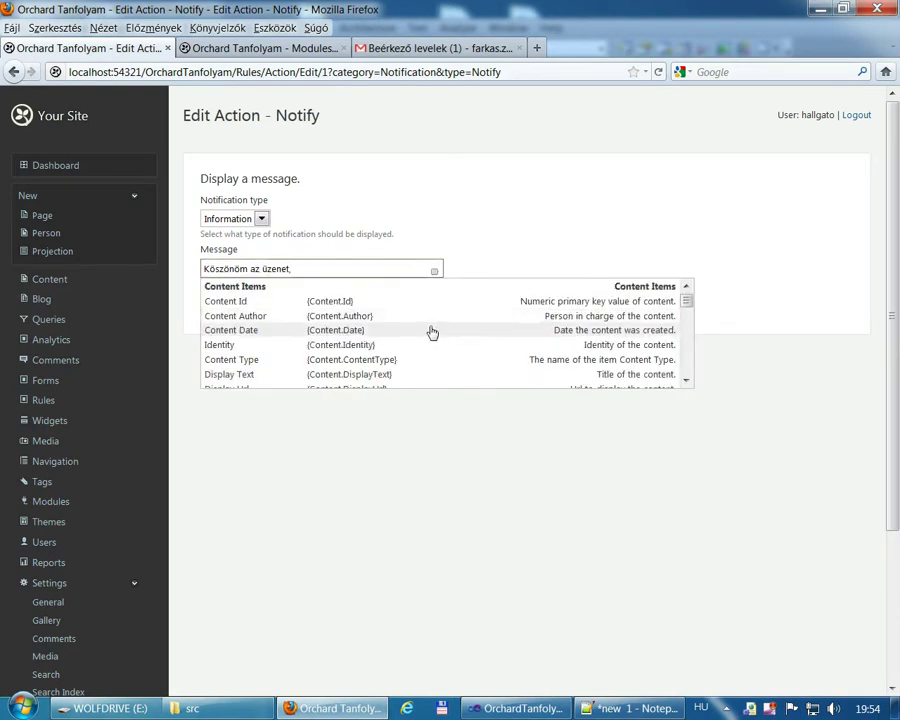
left_click(344, 316)
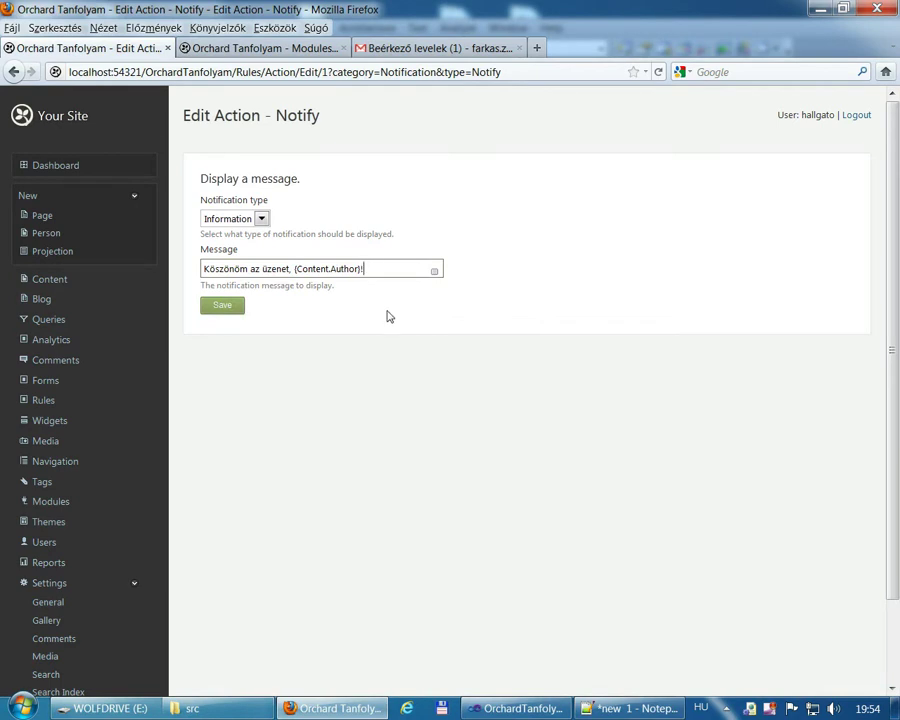
left_click(224, 309)
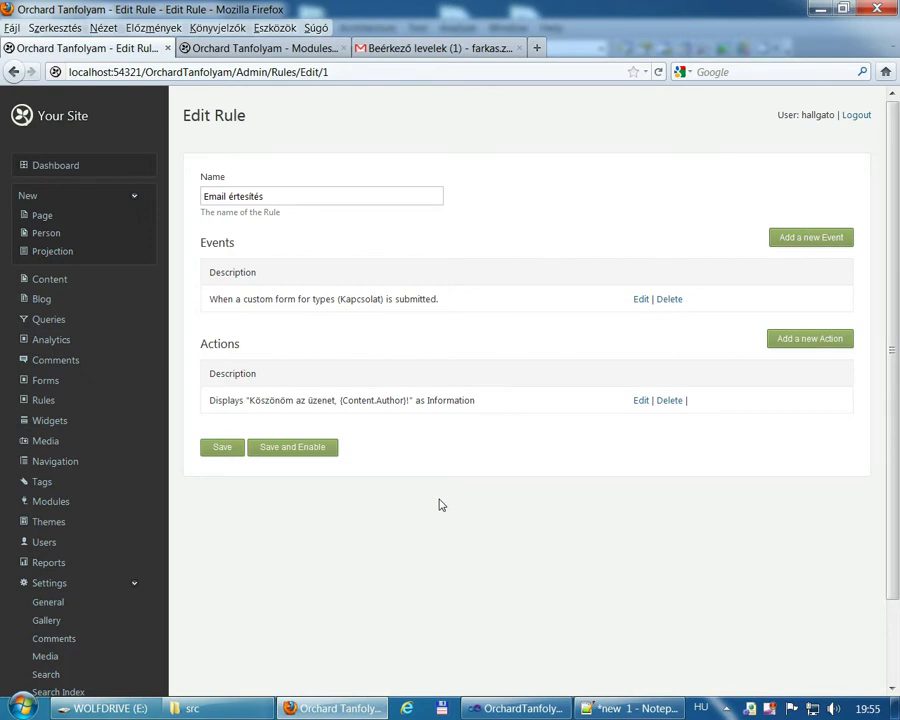
Swap the {Content.Author} token for the Kapcsolat Nev field token, keep the '!', and save
left_click(641, 401)
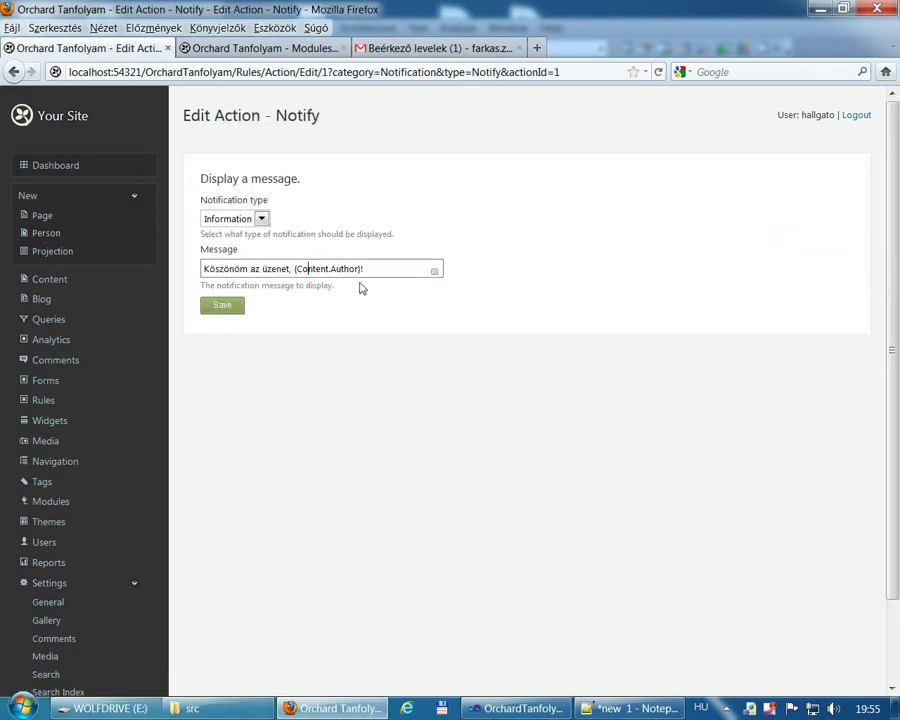
key("BackSpace")
key("BackSpace")
key("BackSpace")
key("BackSpace")
key("BackSpace")
key("BackSpace")
key("BackSpace")
key("BackSpace")
key("BackSpace")
key("BackSpace")
key("BackSpace")
key("BackSpace")
key("BackSpace")
key("BackSpace")
key("BackSpace")
key("BackSpace")
key("BackSpace")
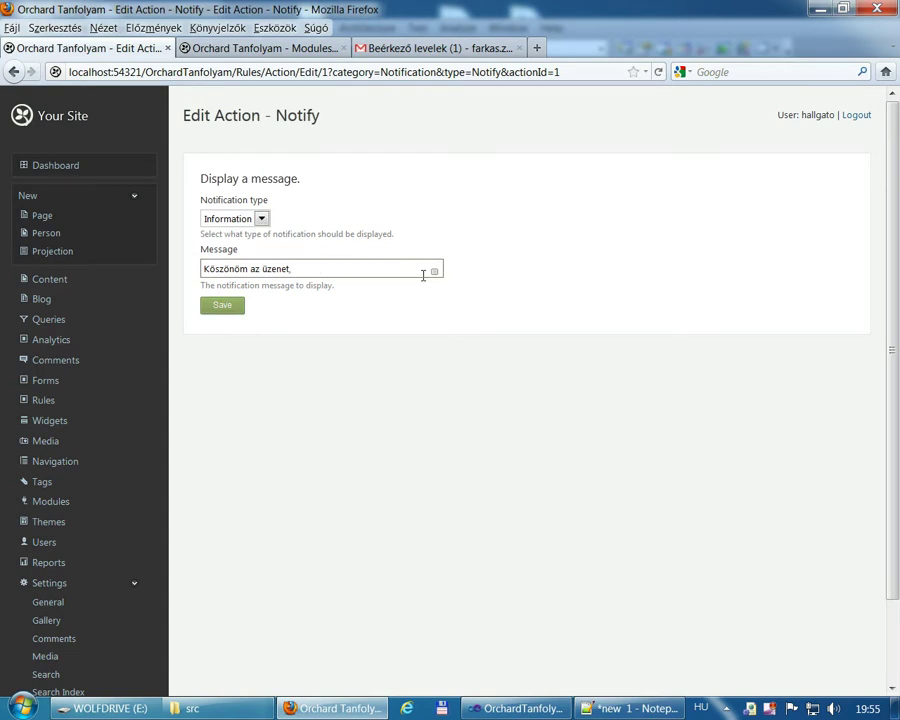
left_click(435, 272)
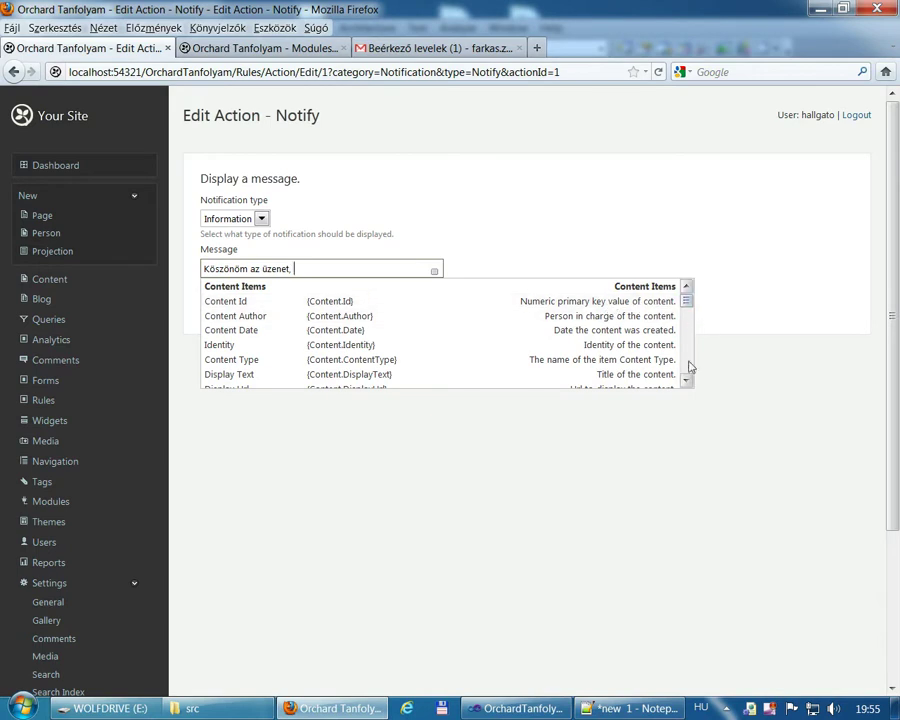
mouse_move(684, 301)
left_mouse_down()
mouse_move(679, 321)
mouse_move(686, 309)
left_mouse_up()
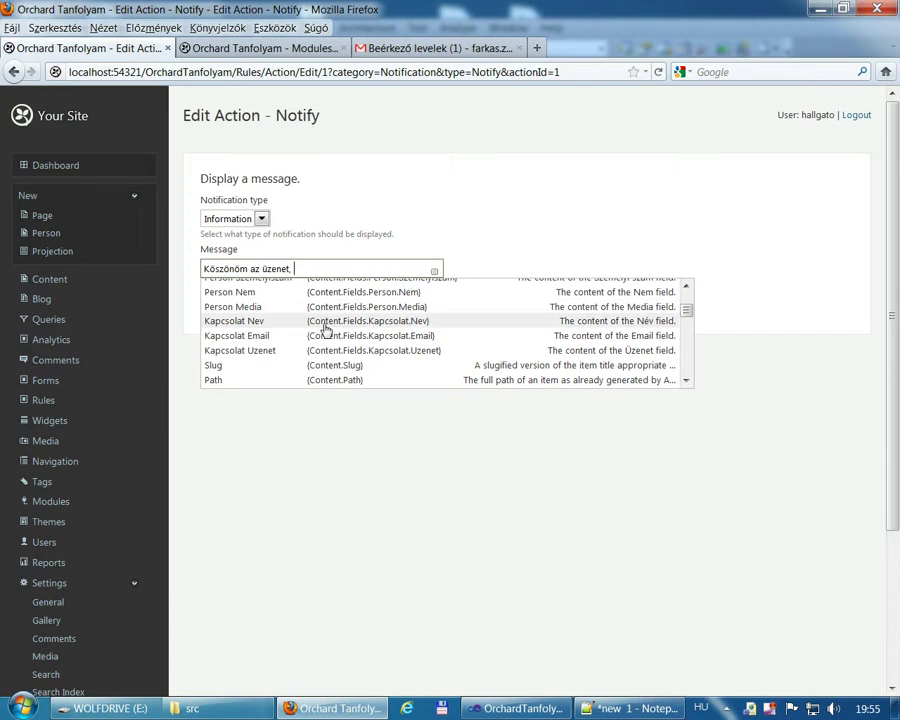
left_click(386, 322)
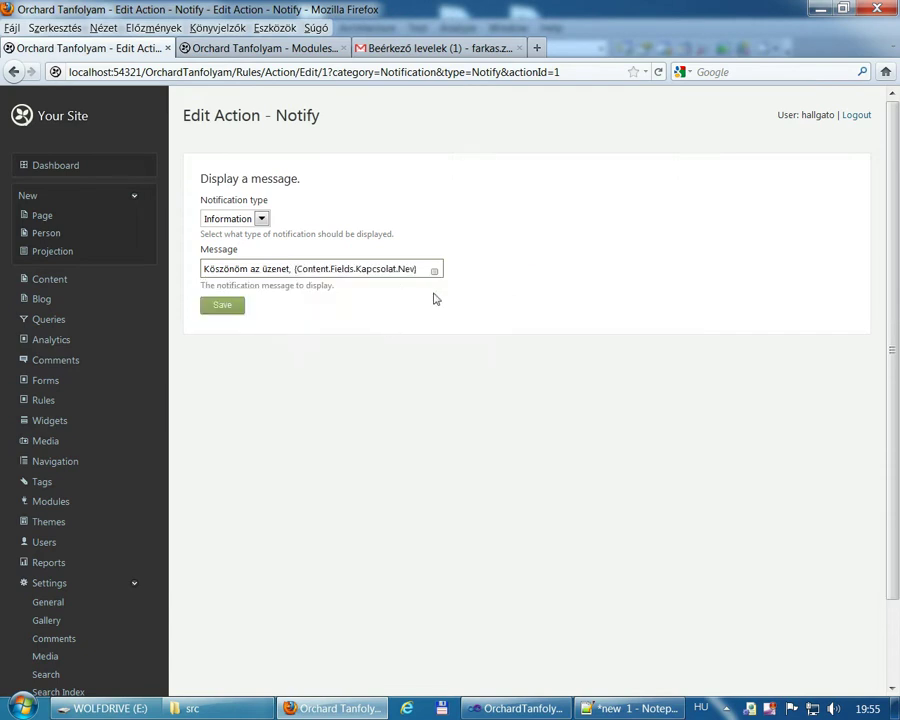
type("!")
left_click(222, 305)
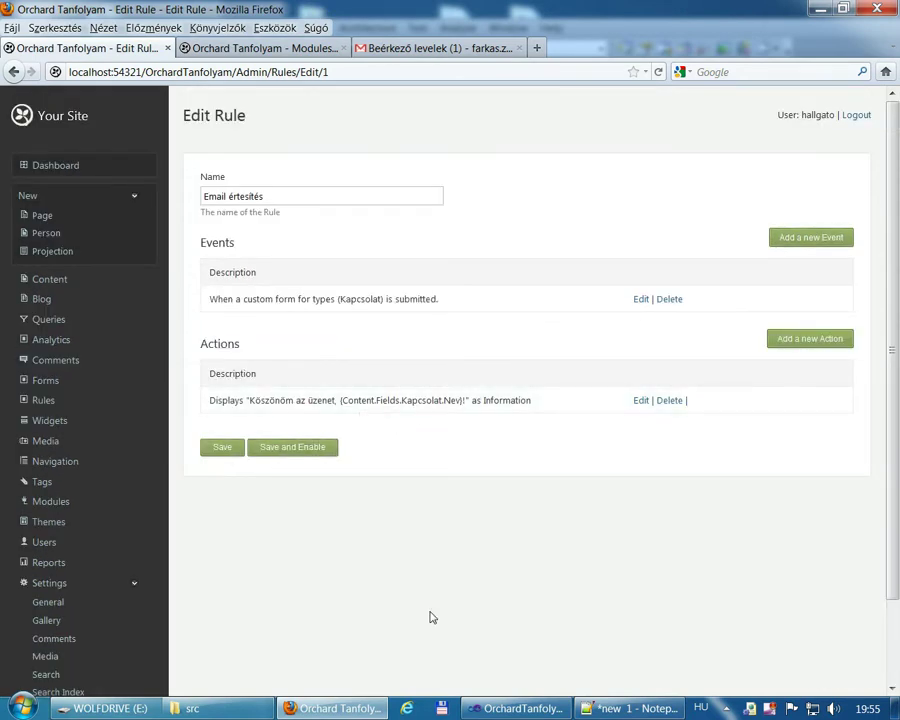
Save the rule and rename 'Email értesítés' to 'Üzenet'
left_click(278, 447)
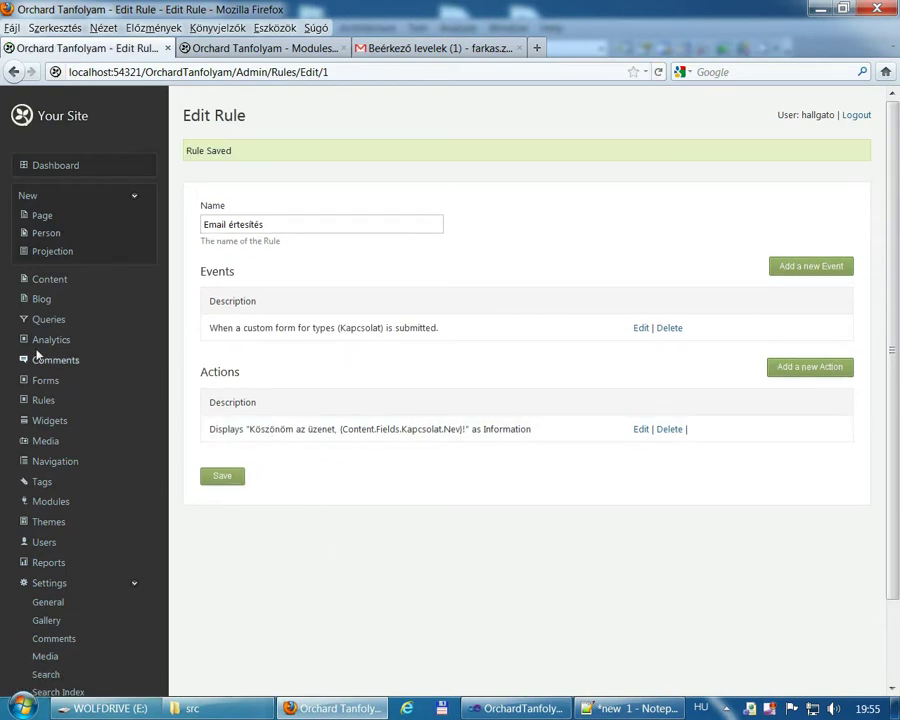
left_click(37, 401)
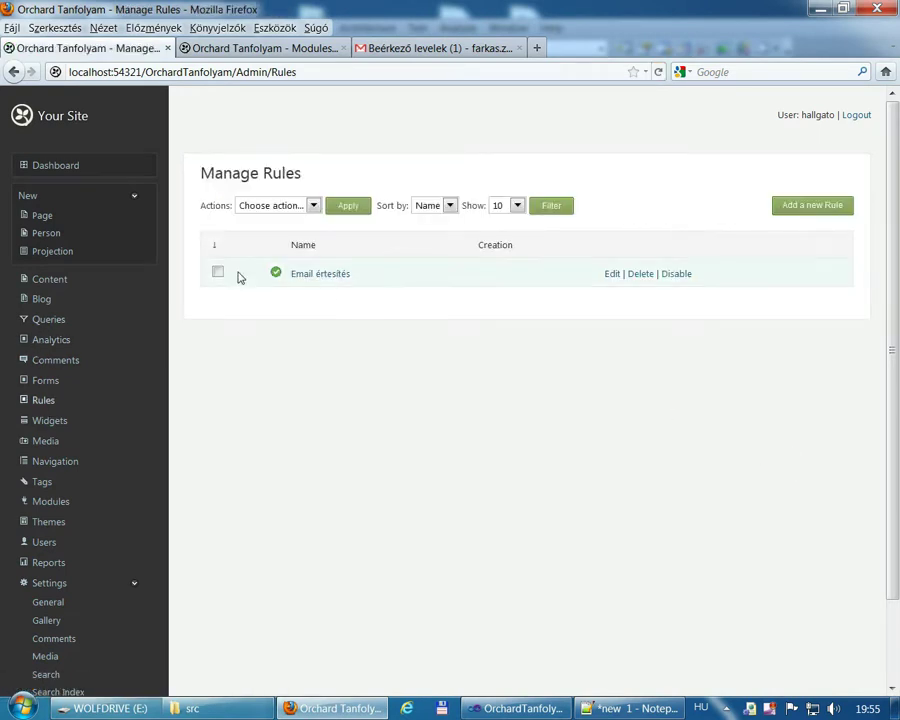
left_click(609, 276)
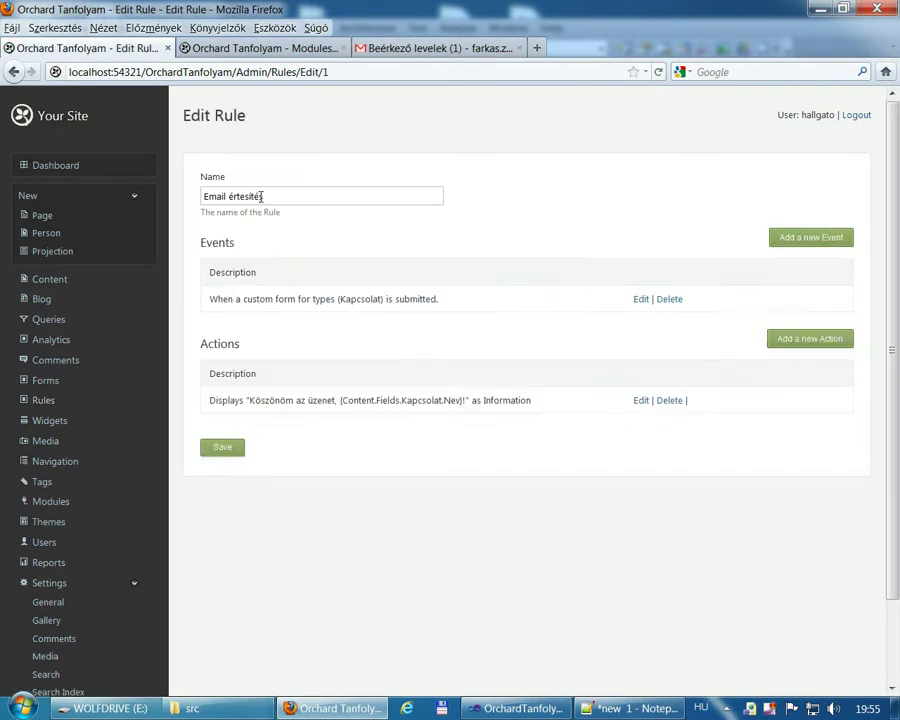
left_click_drag(297, 200, 184, 183)
type("Ü")
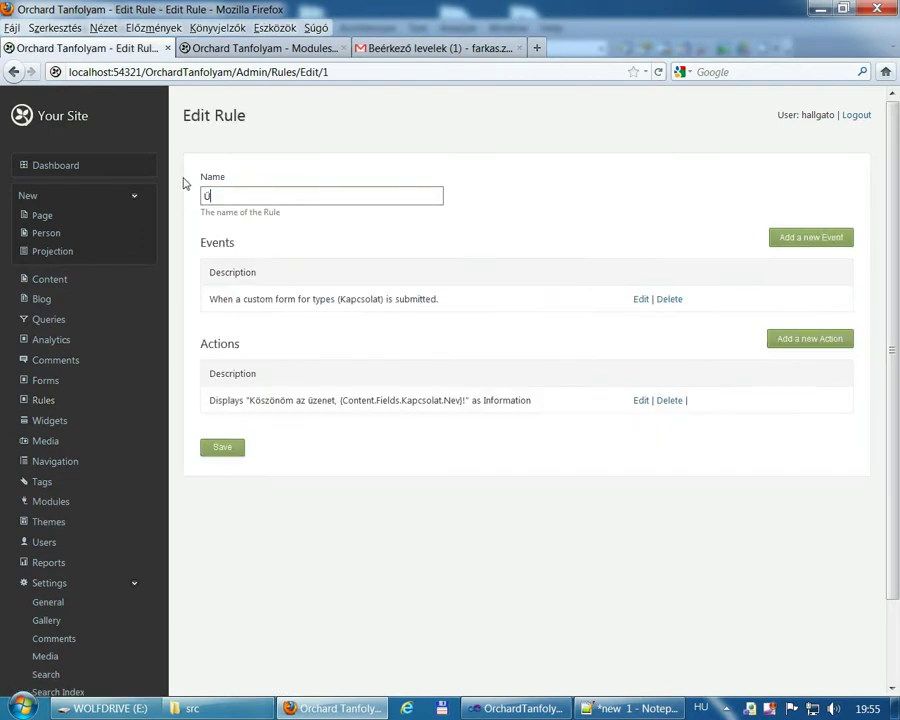
type("zenet")
left_click(234, 446)
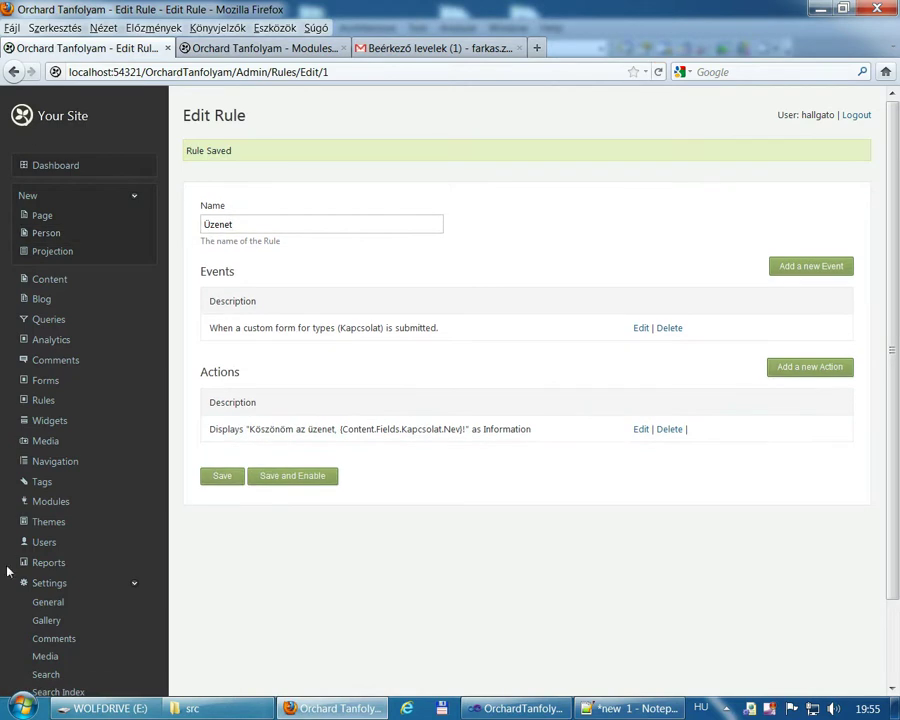
Enable the Üzenet rule and review its form-submitted event and Notify action
left_click(44, 400)
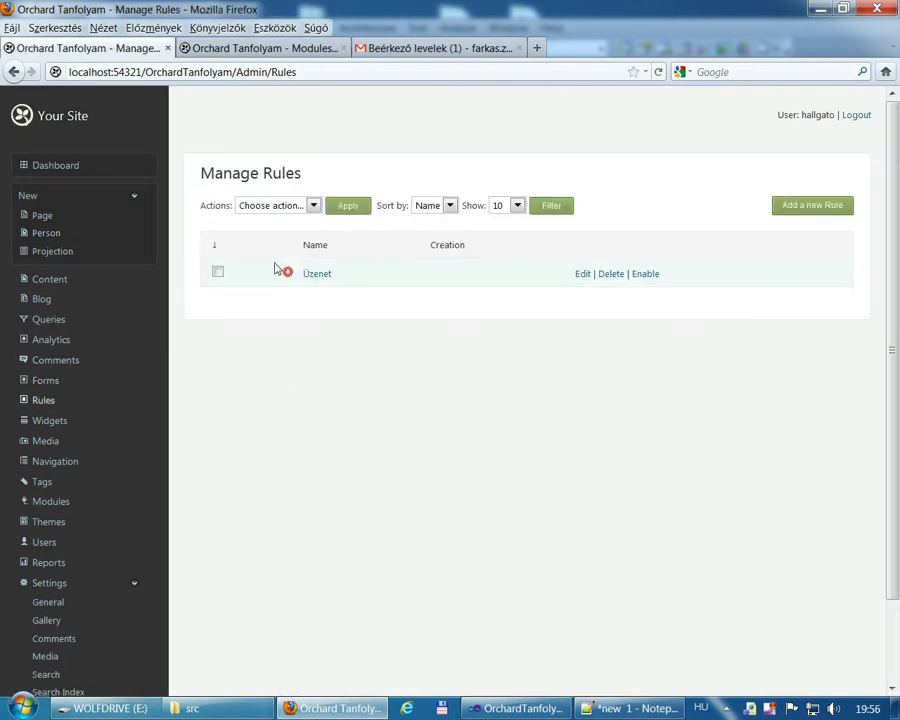
left_click(645, 276)
left_click(578, 301)
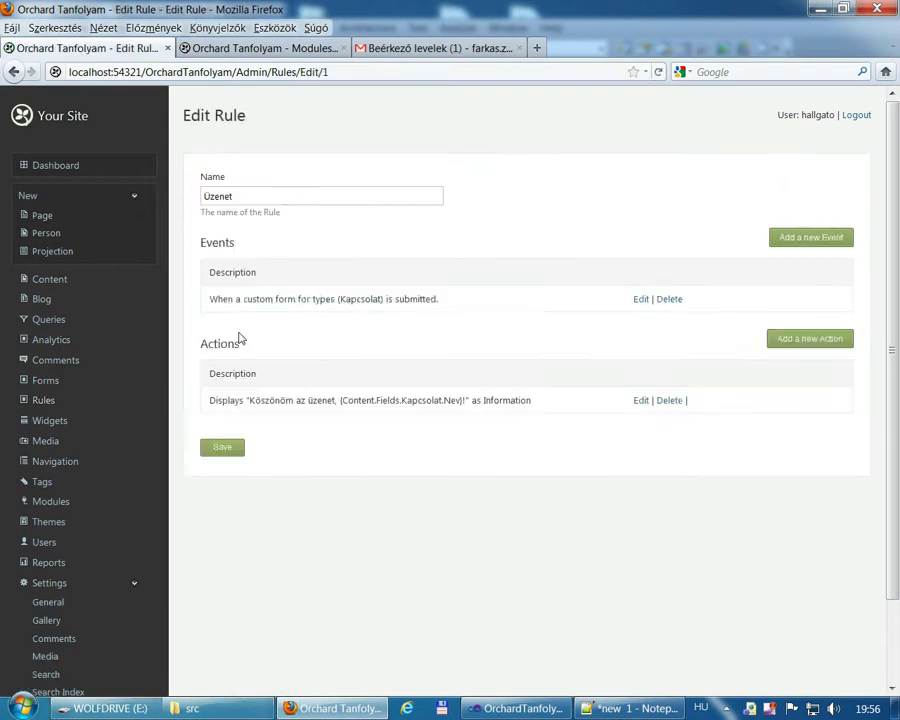
left_click_drag(208, 298, 520, 314)
left_click_drag(306, 386, 562, 492)
left_click(562, 492)
left_click(268, 48)
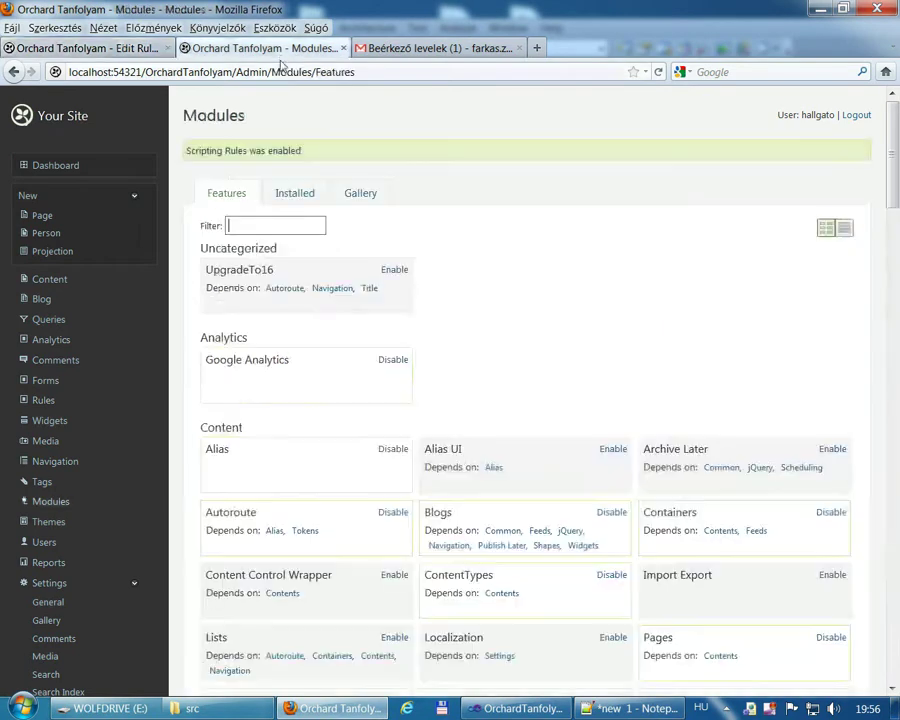
On the front-end contact form, submit a sender name, an e-mail and 'I'm still the best!'
key("alt+Left")
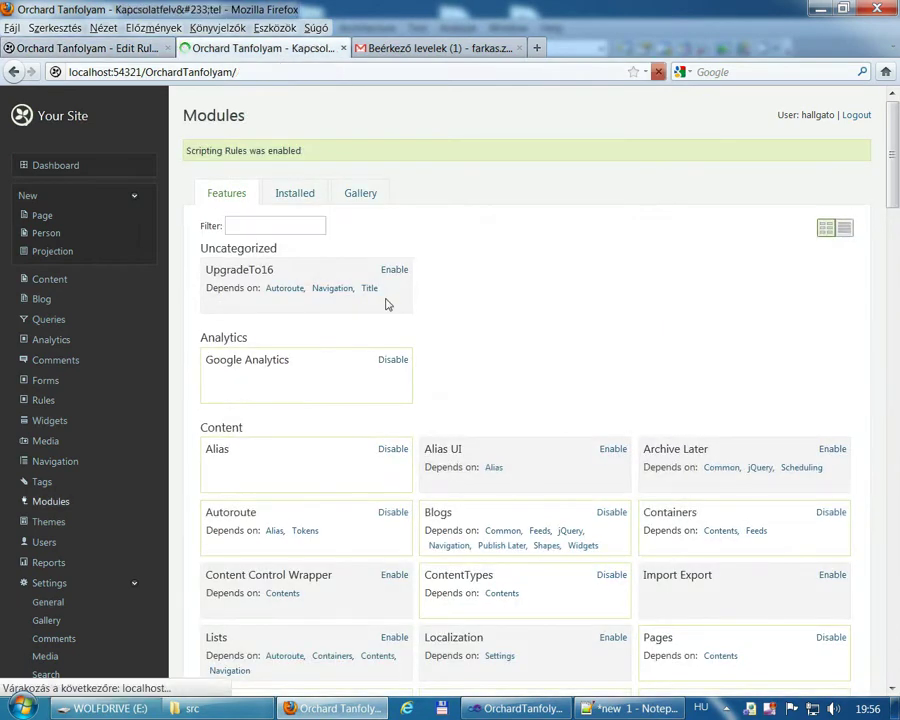
left_click(231, 302)
type("Kimi Raikkönen")
key("Tab")
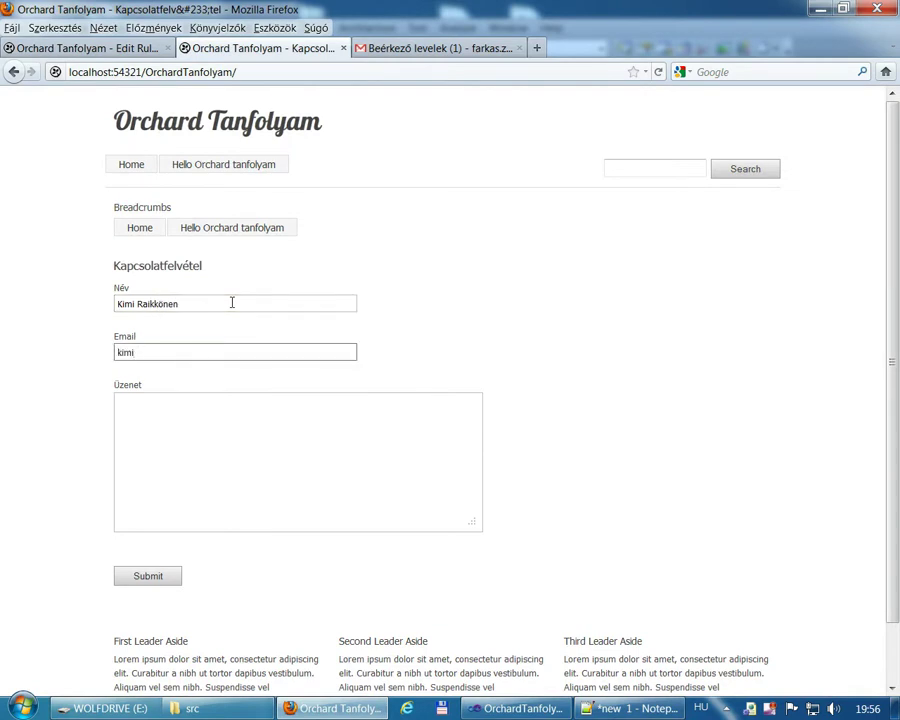
key("Tab")
type("I'm s")
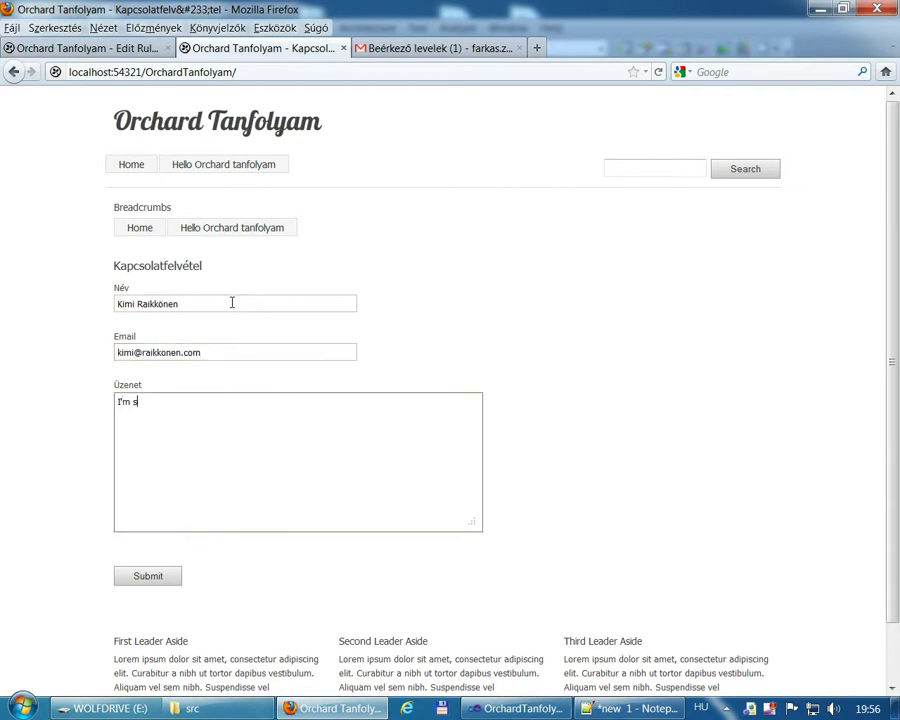
type("till the best!")
left_click(152, 577)
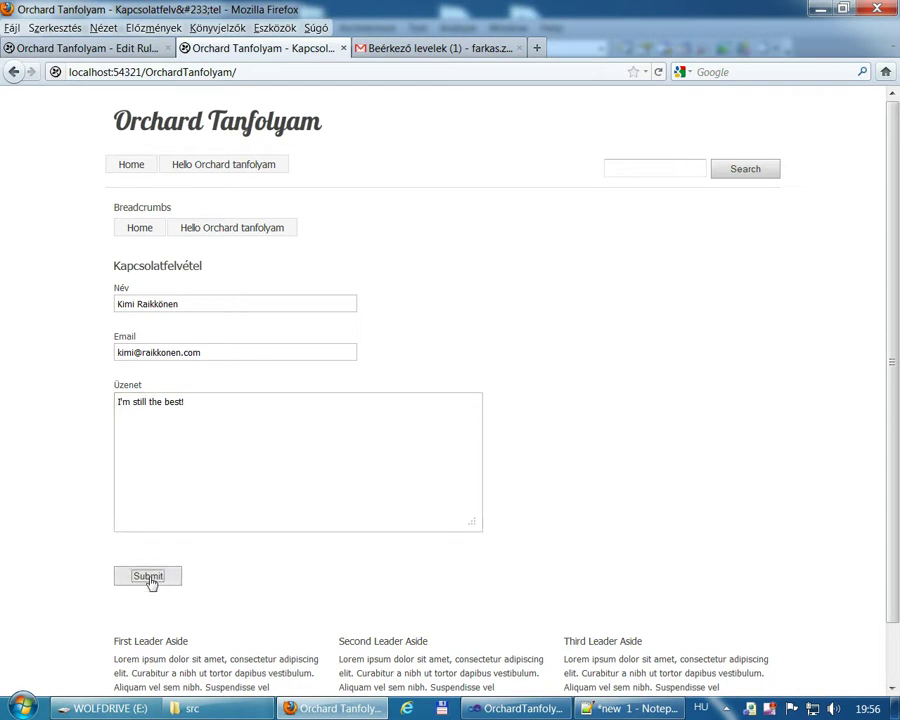
Check the 'Köszönjük az üzenetet!' and personalized 'Köszönöm az üzenet' notifications
left_click_drag(214, 238, 113, 237)
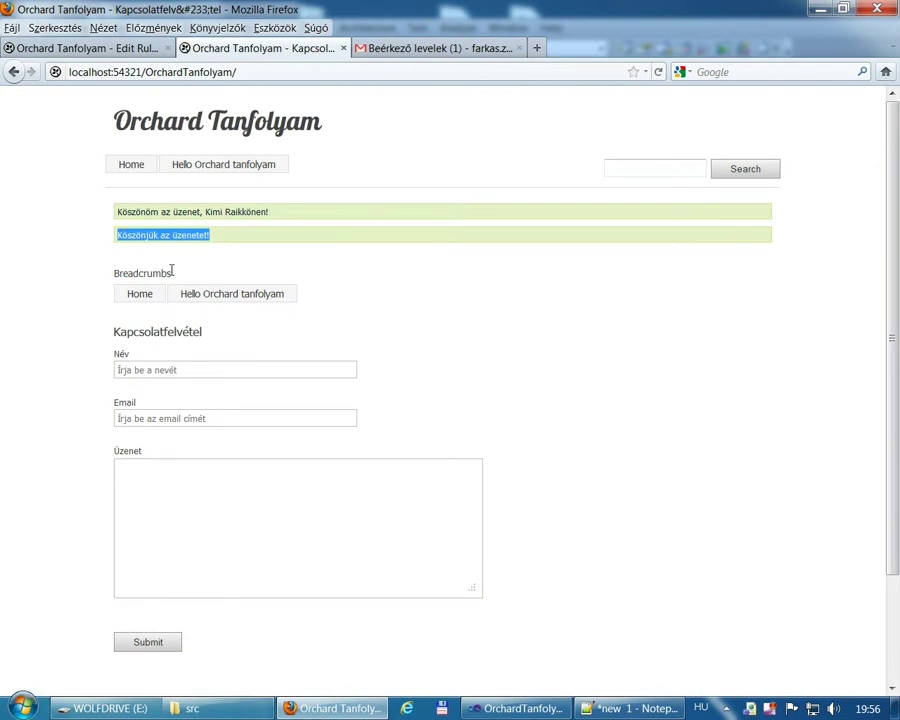
left_click(296, 219)
left_click_drag(281, 213, 108, 212)
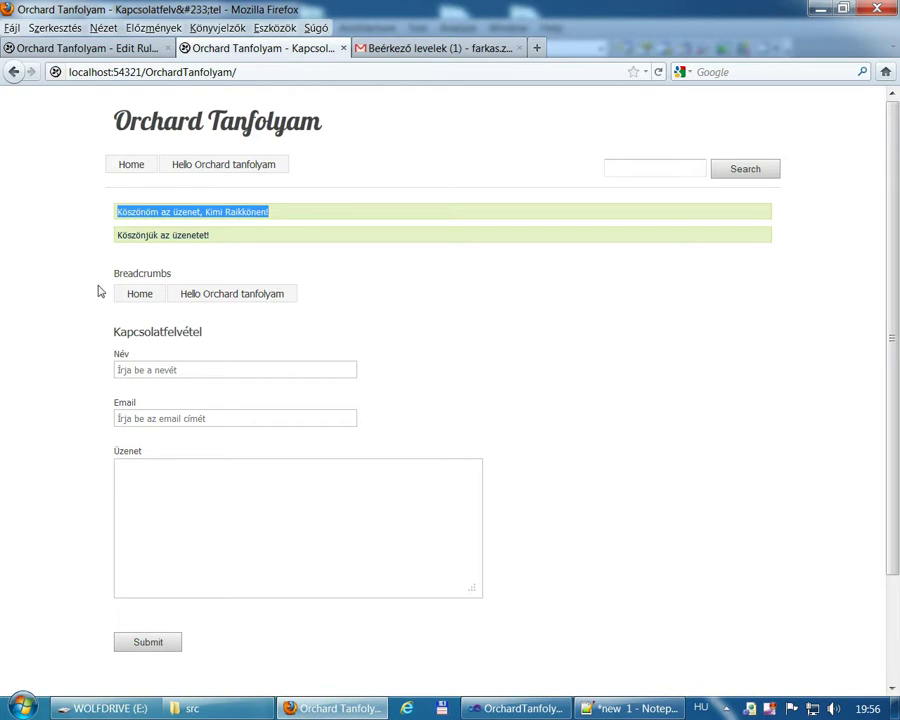
left_click(335, 212)
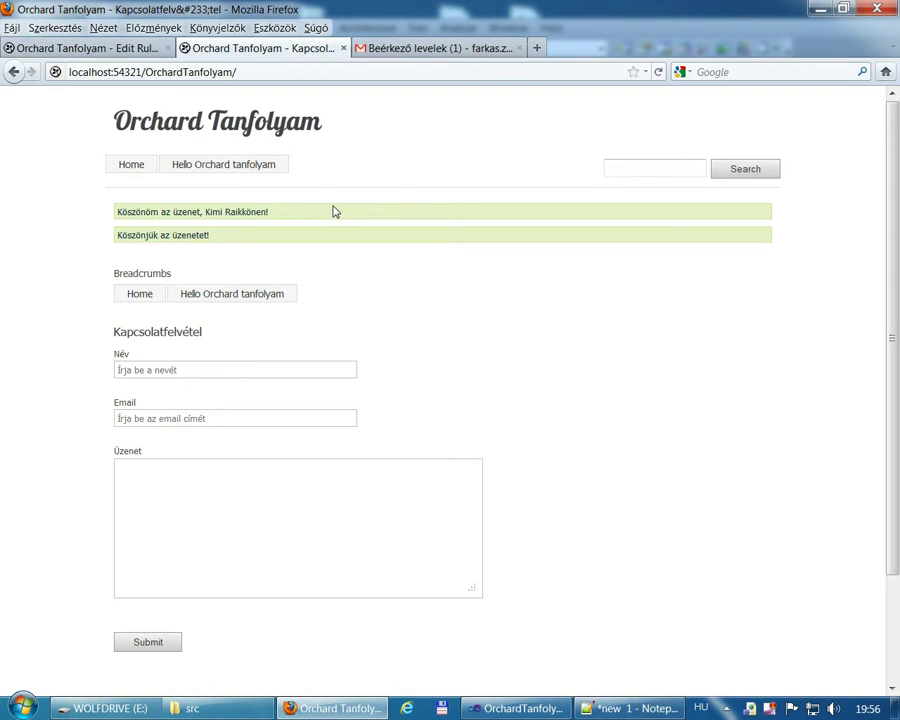
left_click_drag(176, 212, 206, 212)
left_click(235, 229)
Reload the front page to clear the messages, then load orchardproject.hu in a new tab
left_click(155, 131)
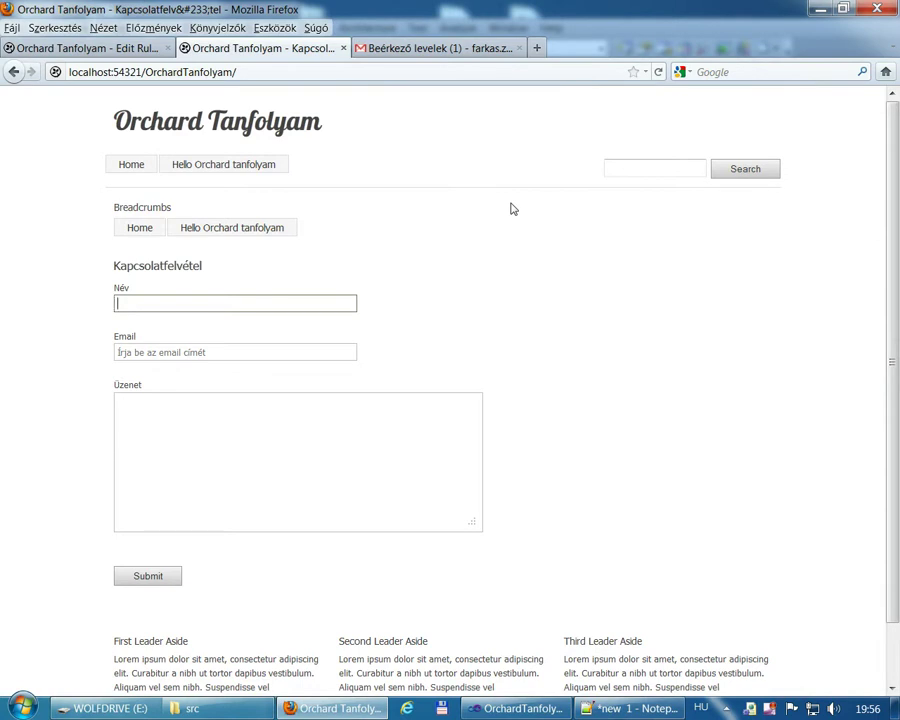
left_click(488, 318)
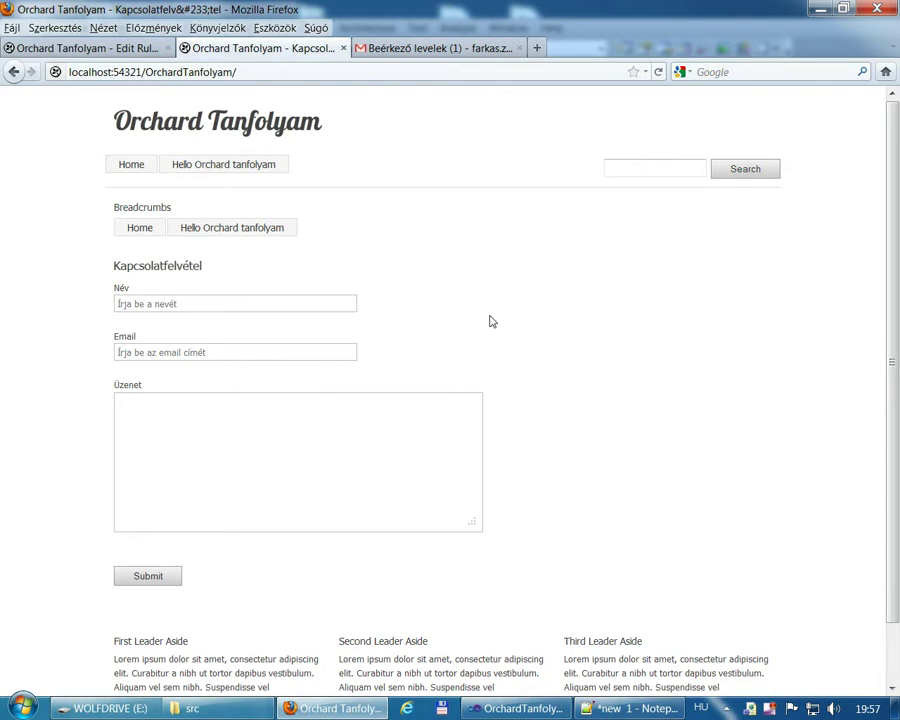
key("ctrl+t")
type("orchardproject.hu")
key("Return")
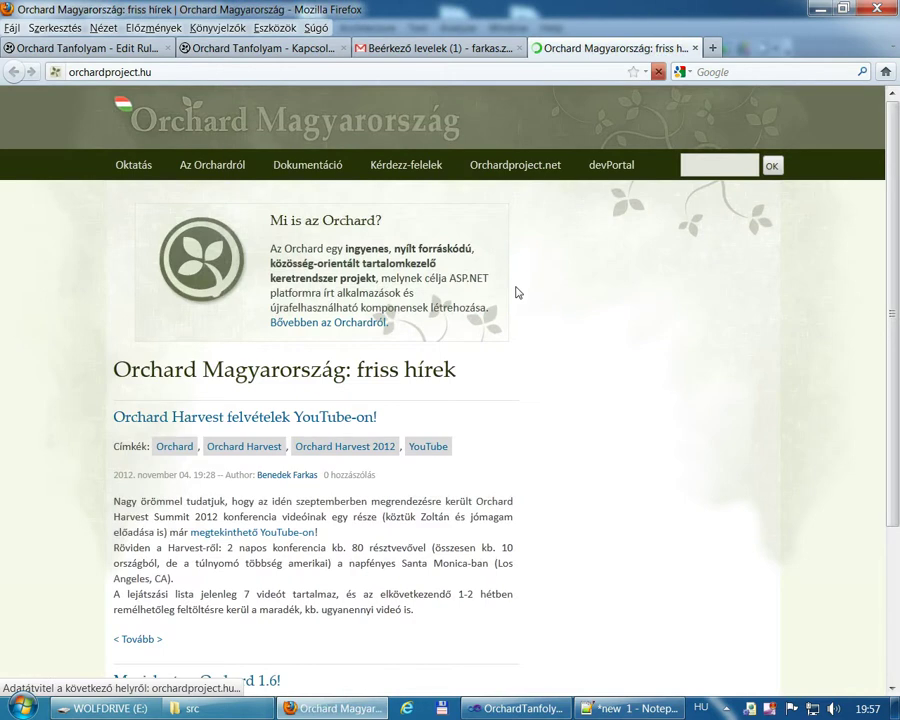
On the Kapcsolat page, send the sender's name, e-mail and 'I want to learn Orchard!'
scroll(517, 292, "down", 15)
left_click(450, 630)
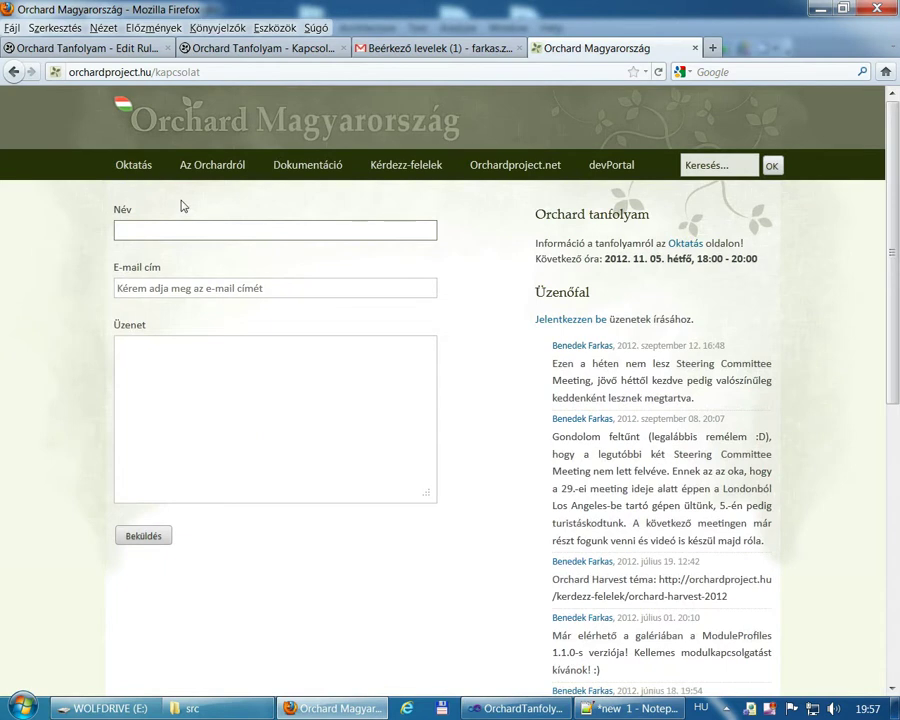
type("Kimi Raikkönen")
key("Tab")
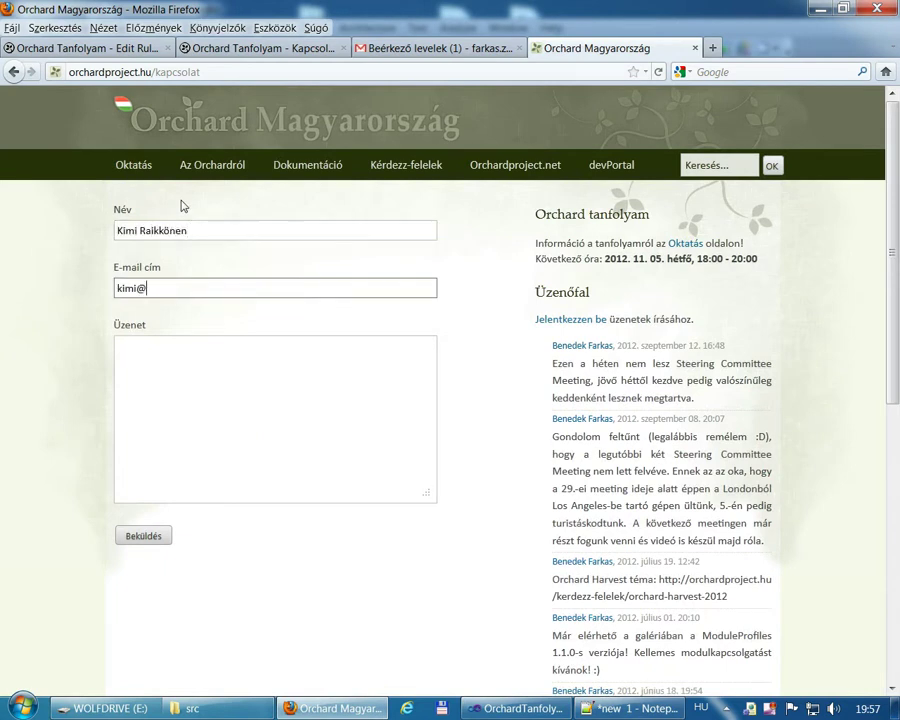
key("Tab")
type("I want to learn")
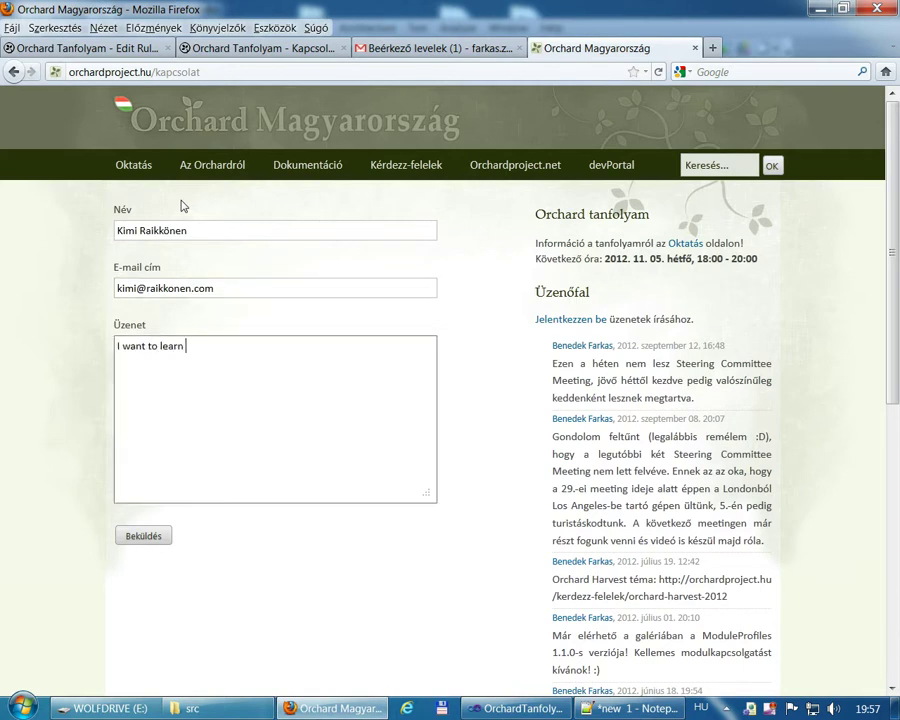
type(" Orchard!")
left_click(143, 536)
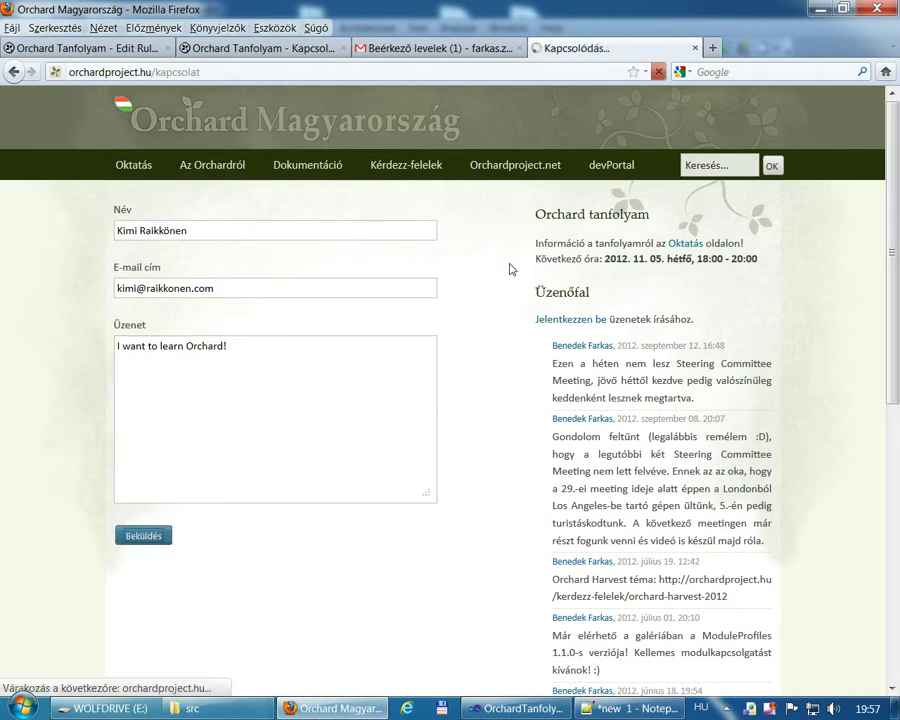